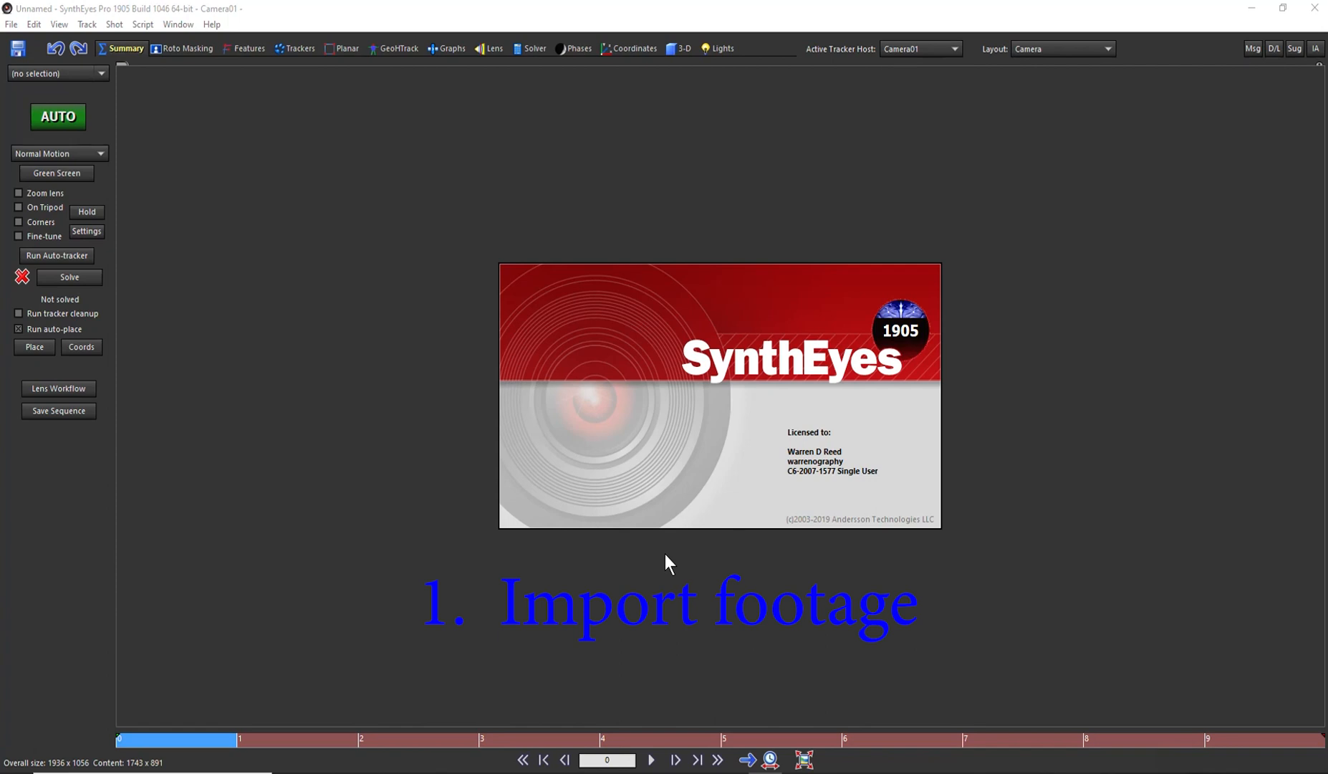
Import the image sequence starting at Crossing_the_road_24.png at 24 fps and run the automatic tracking and solve on it.
{"action": "left_click", "coordinate": [69, 118]}
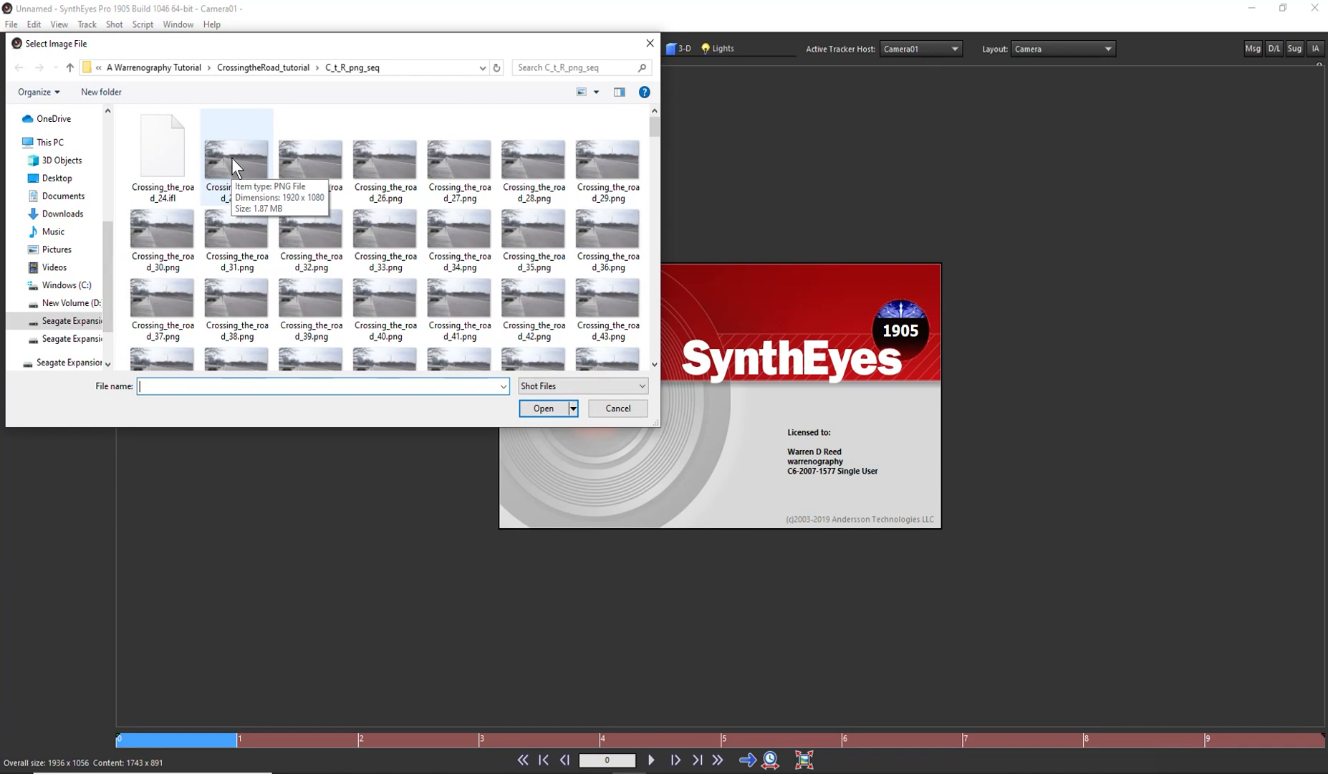
{"action": "left_click", "coordinate": [232, 159]}
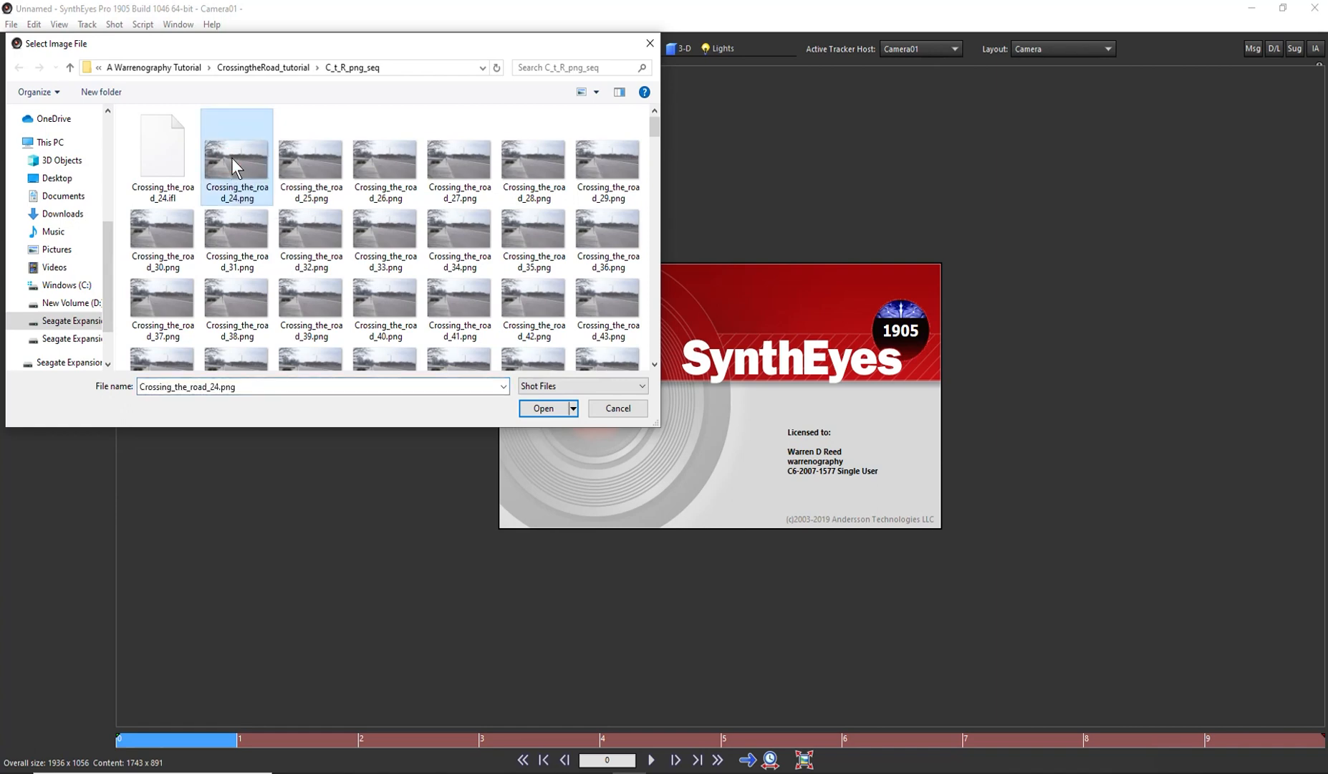
{"action": "key", "text": "Return"}
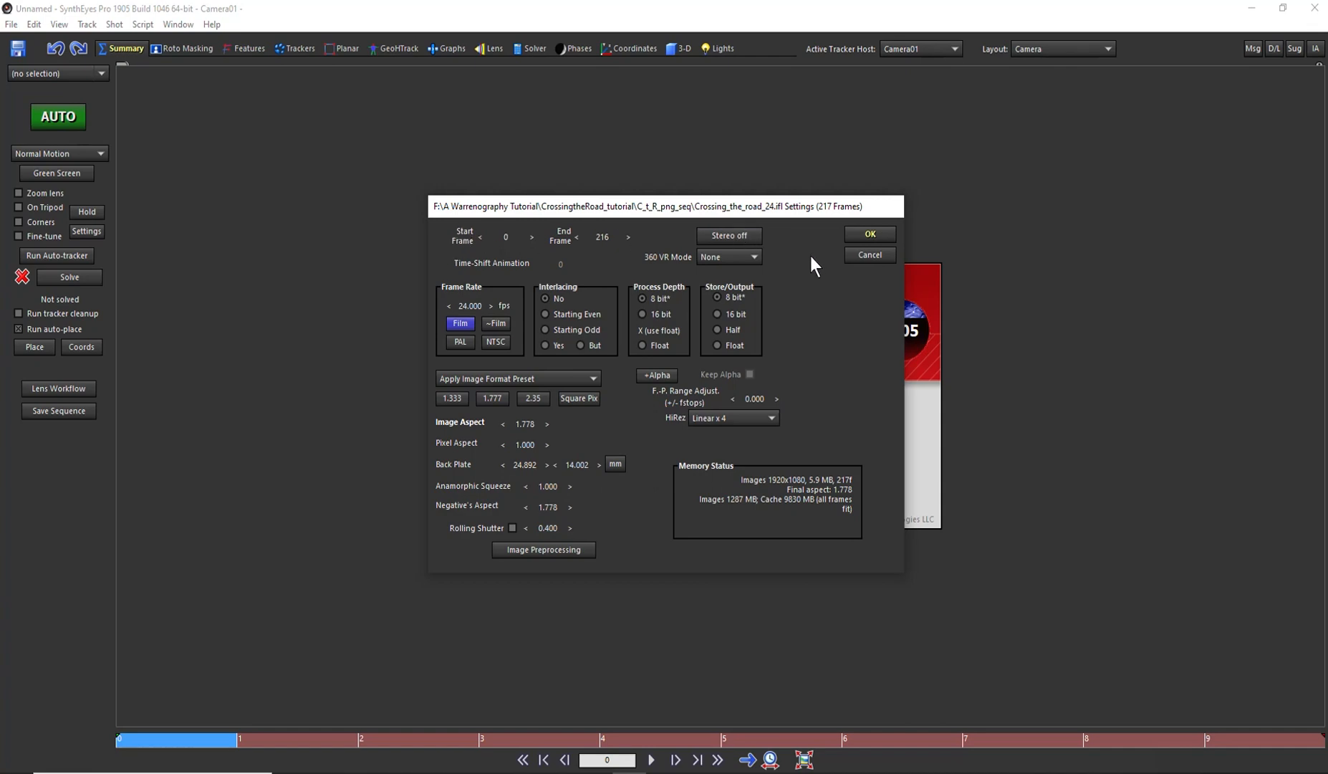
{"action": "left_click", "coordinate": [869, 234]}
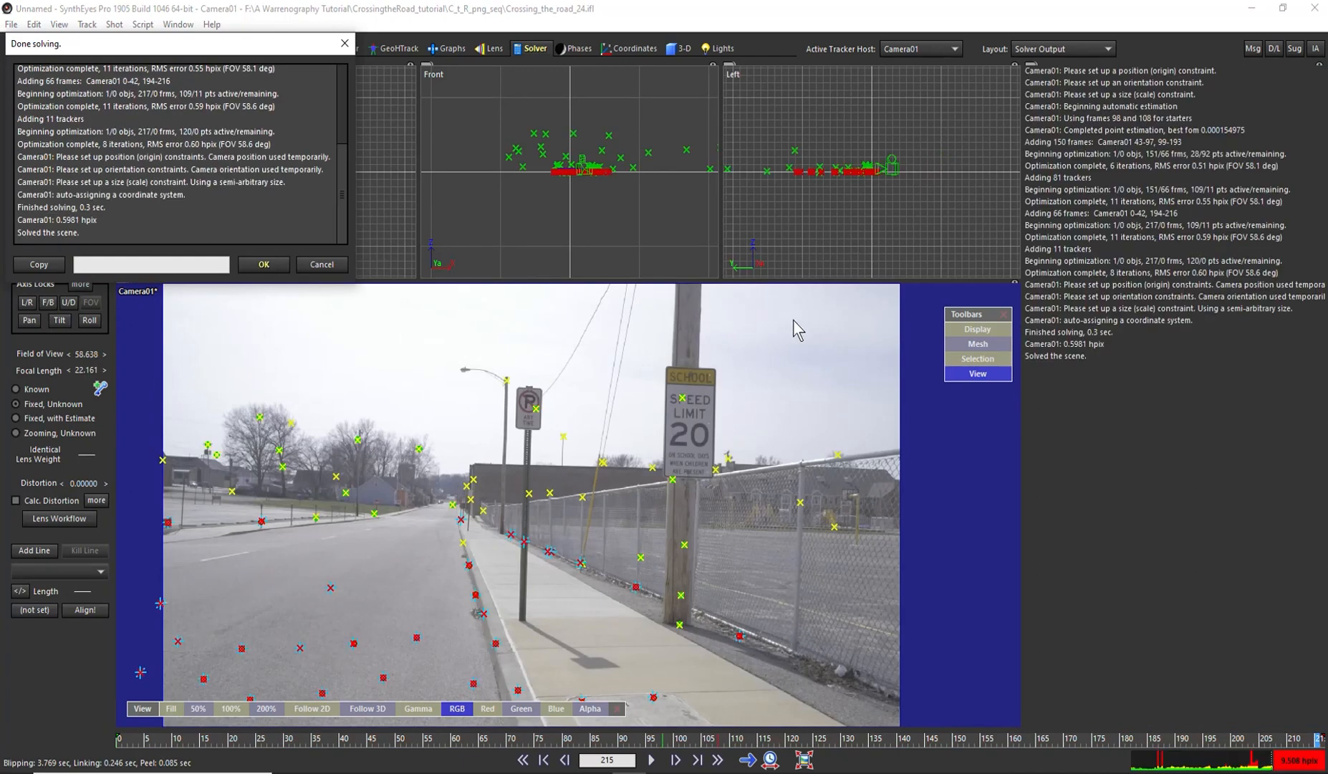
{"action": "key", "text": "Return"}
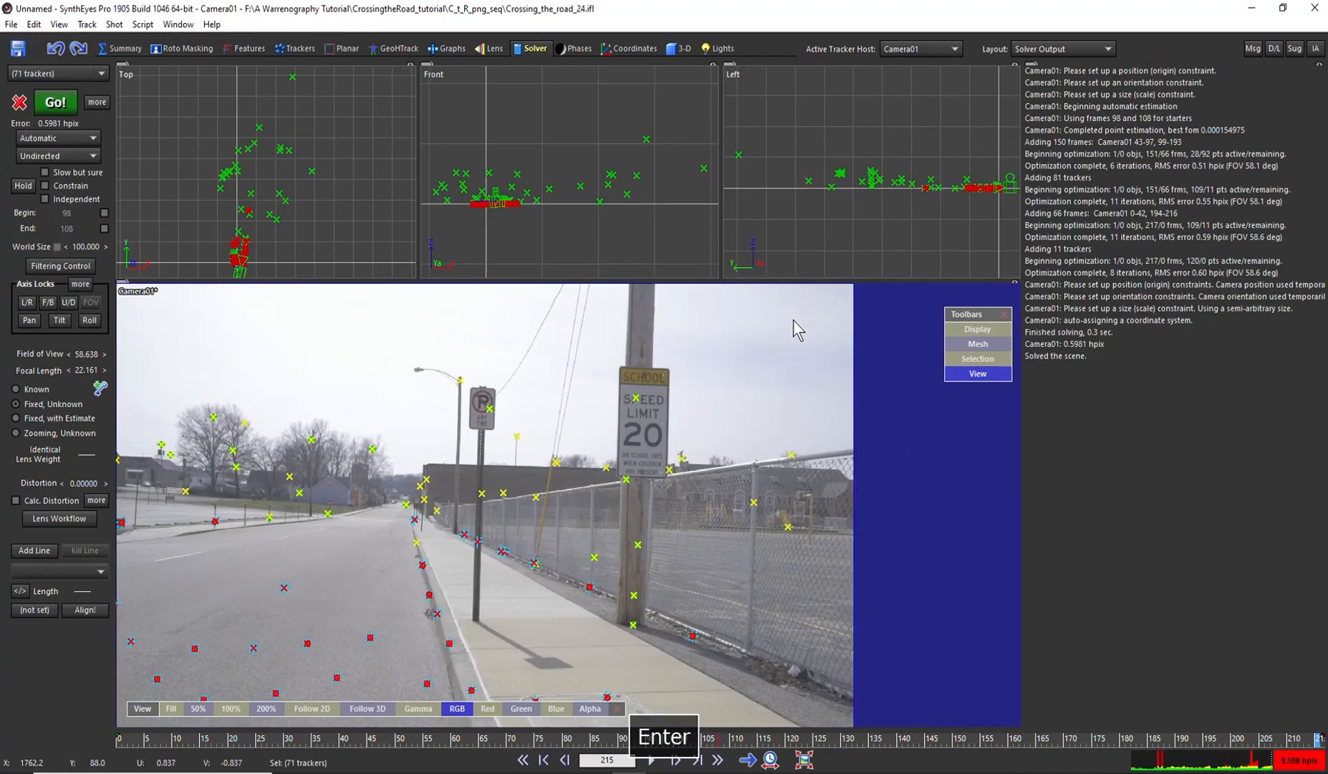
Play back the solved shot to check how the trackers stick, and return to frame 0.
{"action": "key", "text": "space"}
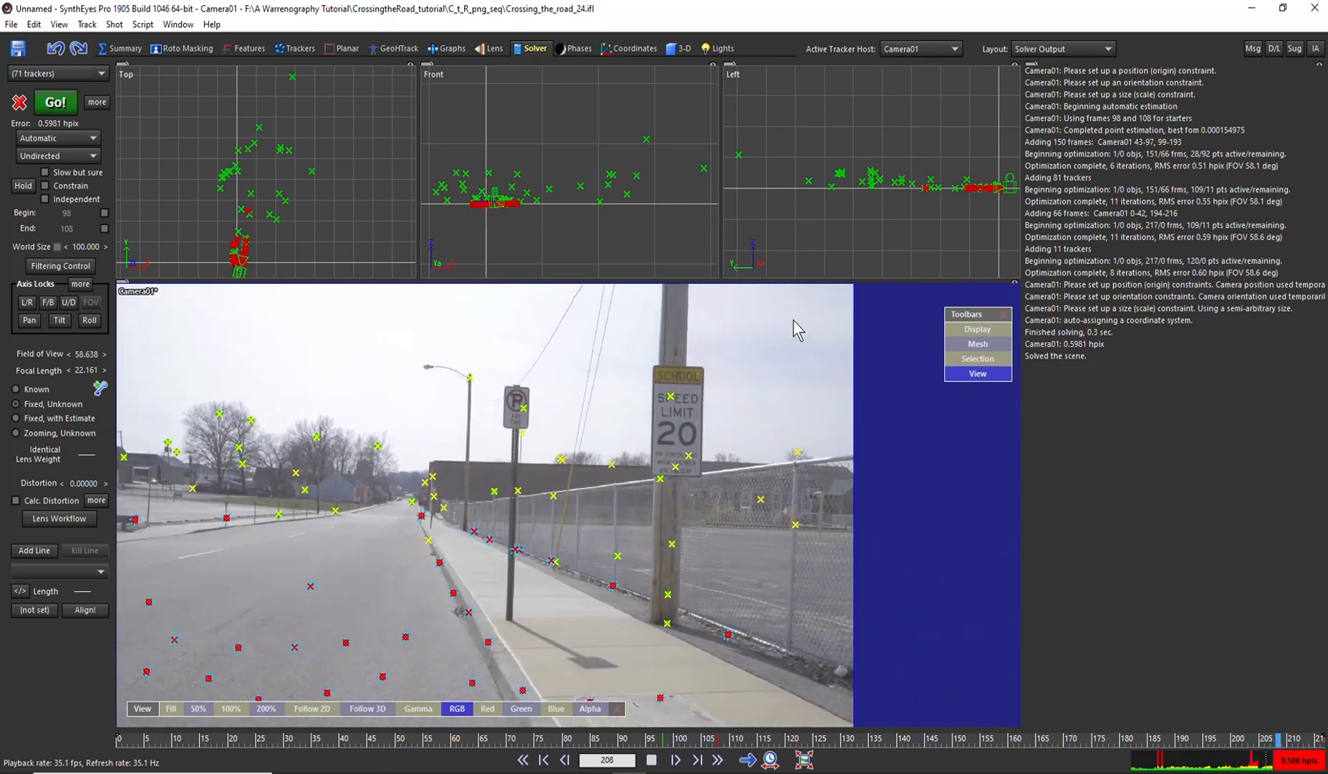
{"action": "key", "text": "space"}
{"action": "key", "text": "shift+Left"}
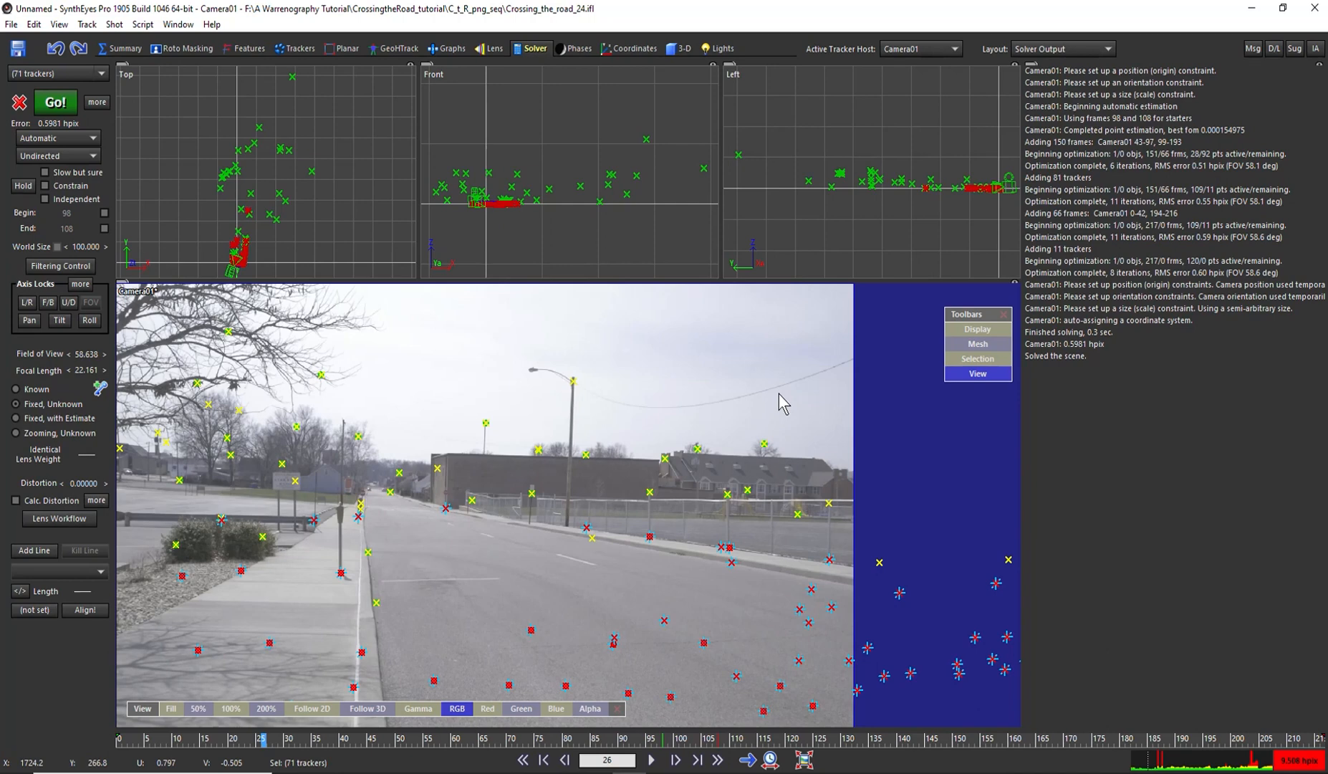
{"action": "key", "text": "shift+a"}
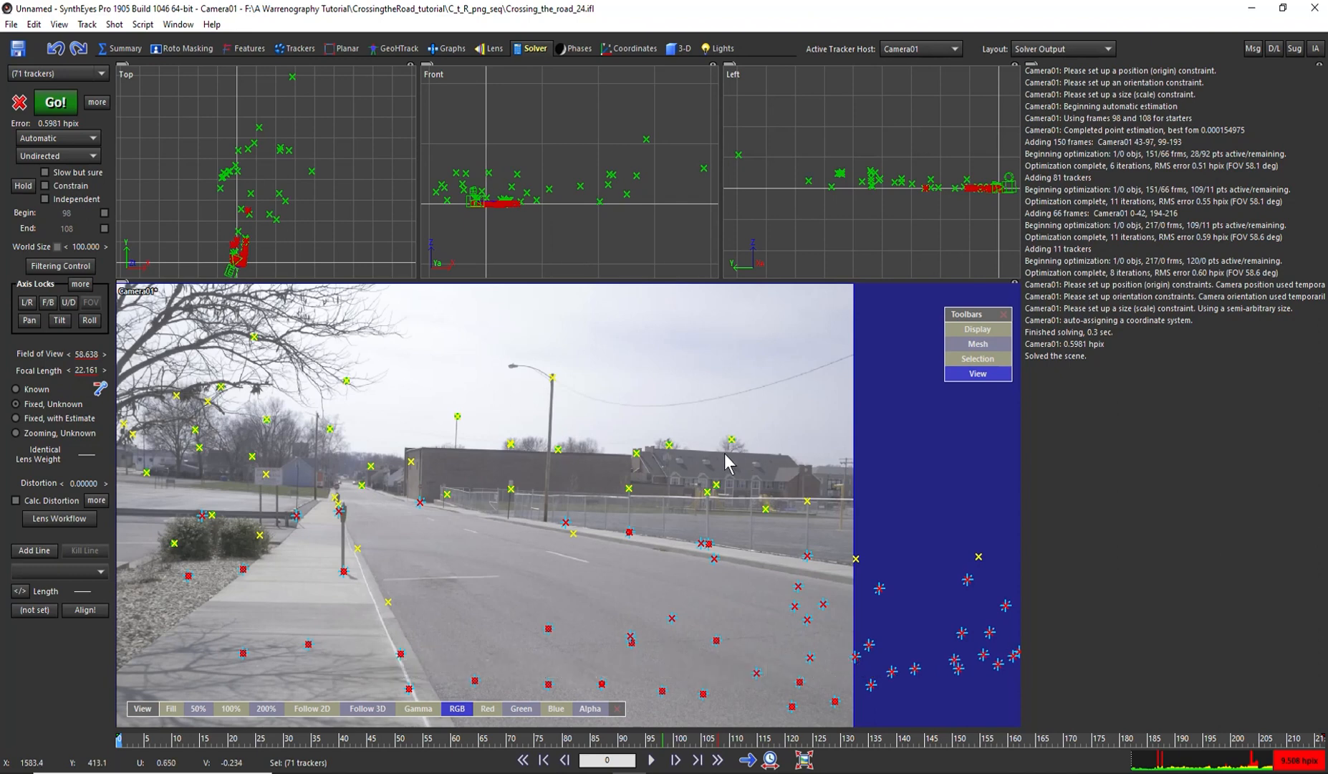
Raise the footage's contrast in Image Preparation by setting the Low level to 0.470 and Mid to 0.735, and flush the cached frames.
{"action": "key", "text": "p"}
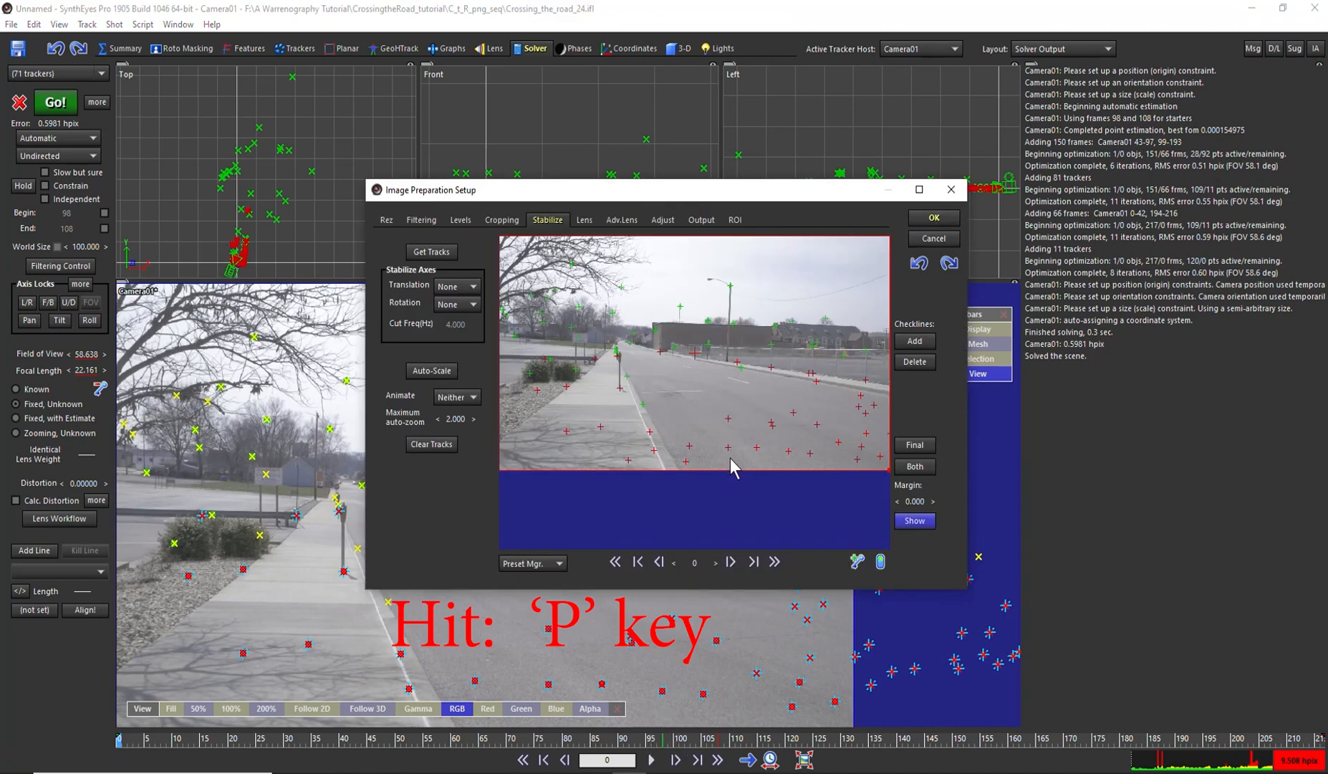
{"action": "left_click", "coordinate": [465, 223]}
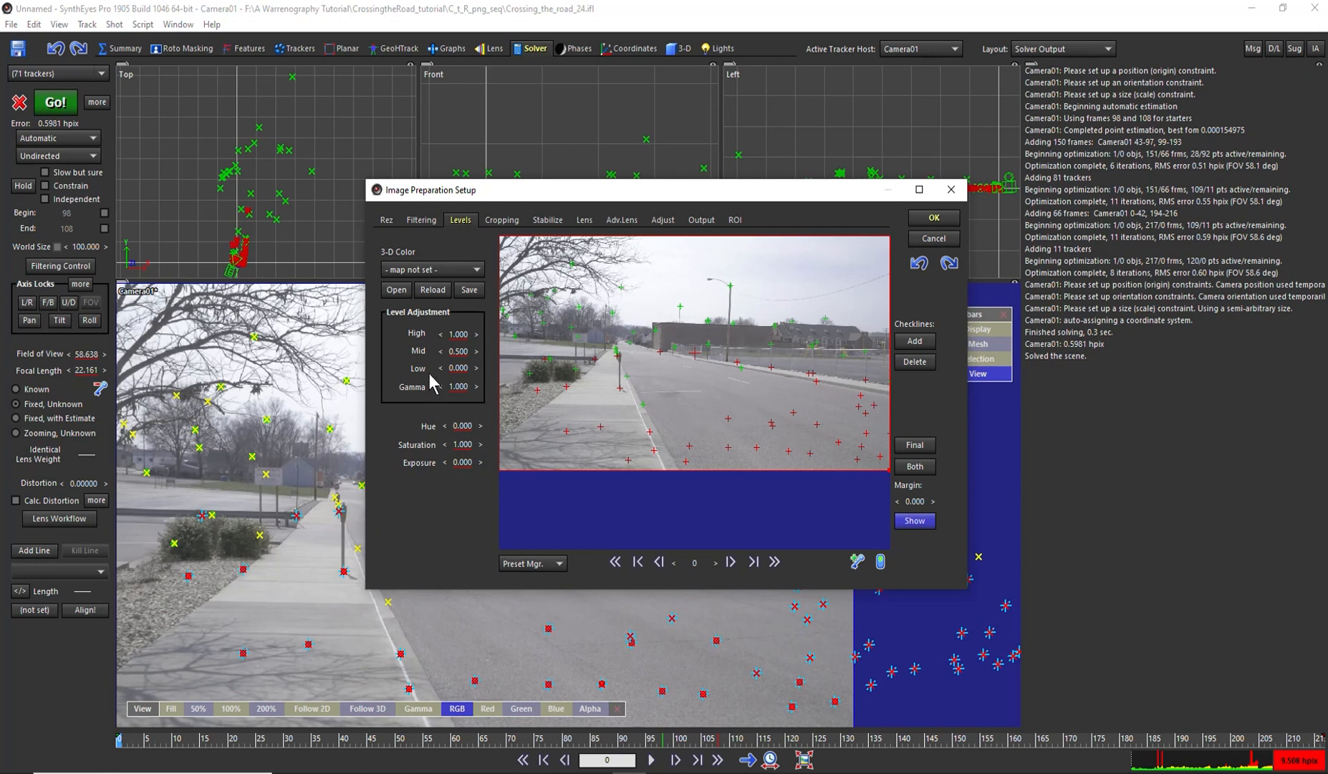
{"action": "left_click_drag", "start_coordinate": [459, 367], "coordinate": [586, 367]}
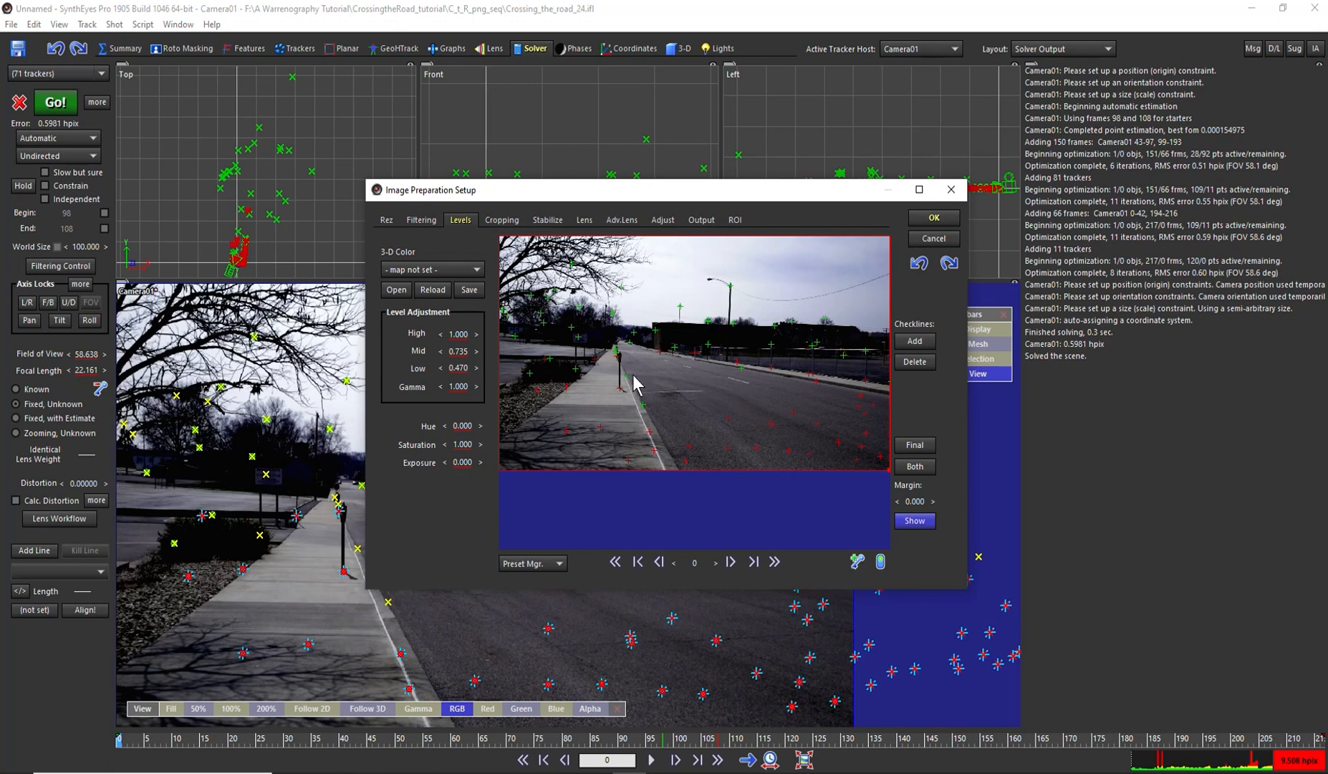
{"action": "left_click", "coordinate": [917, 217]}
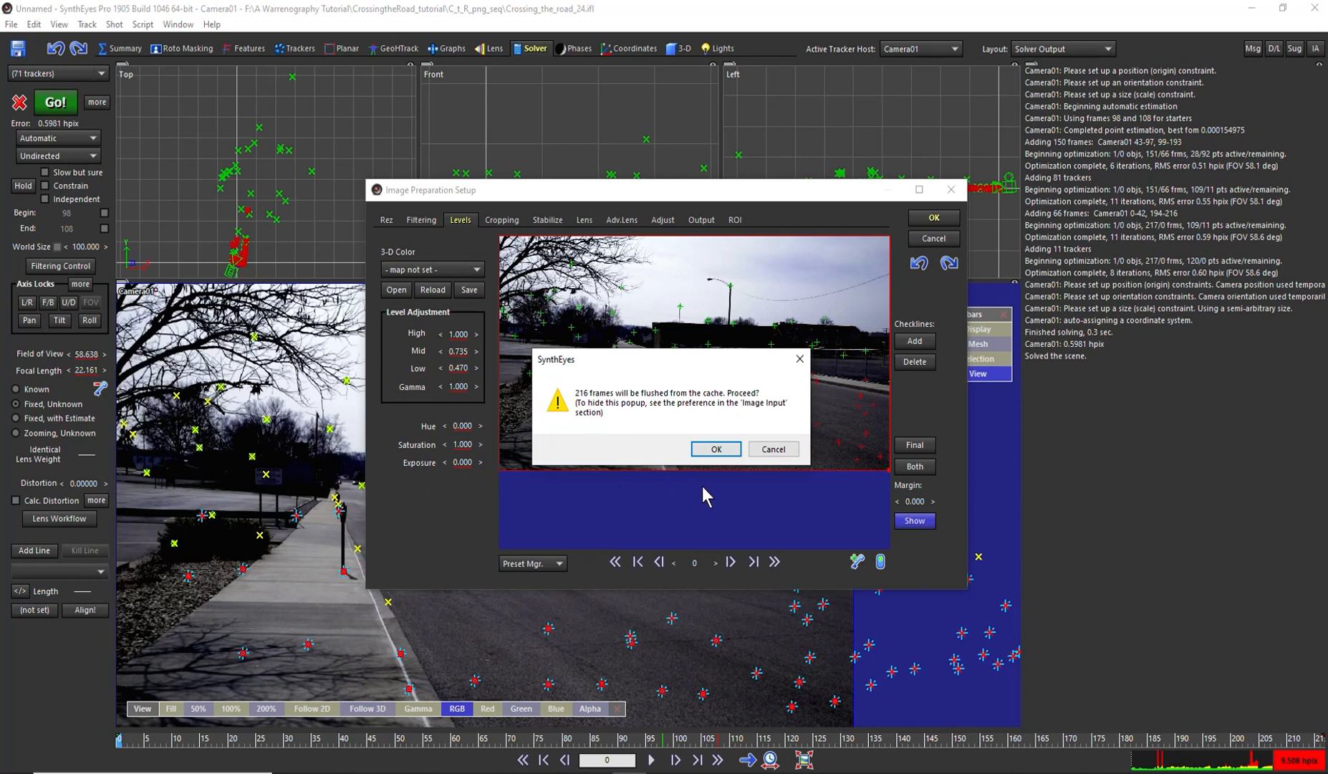
{"action": "left_click", "coordinate": [715, 450]}
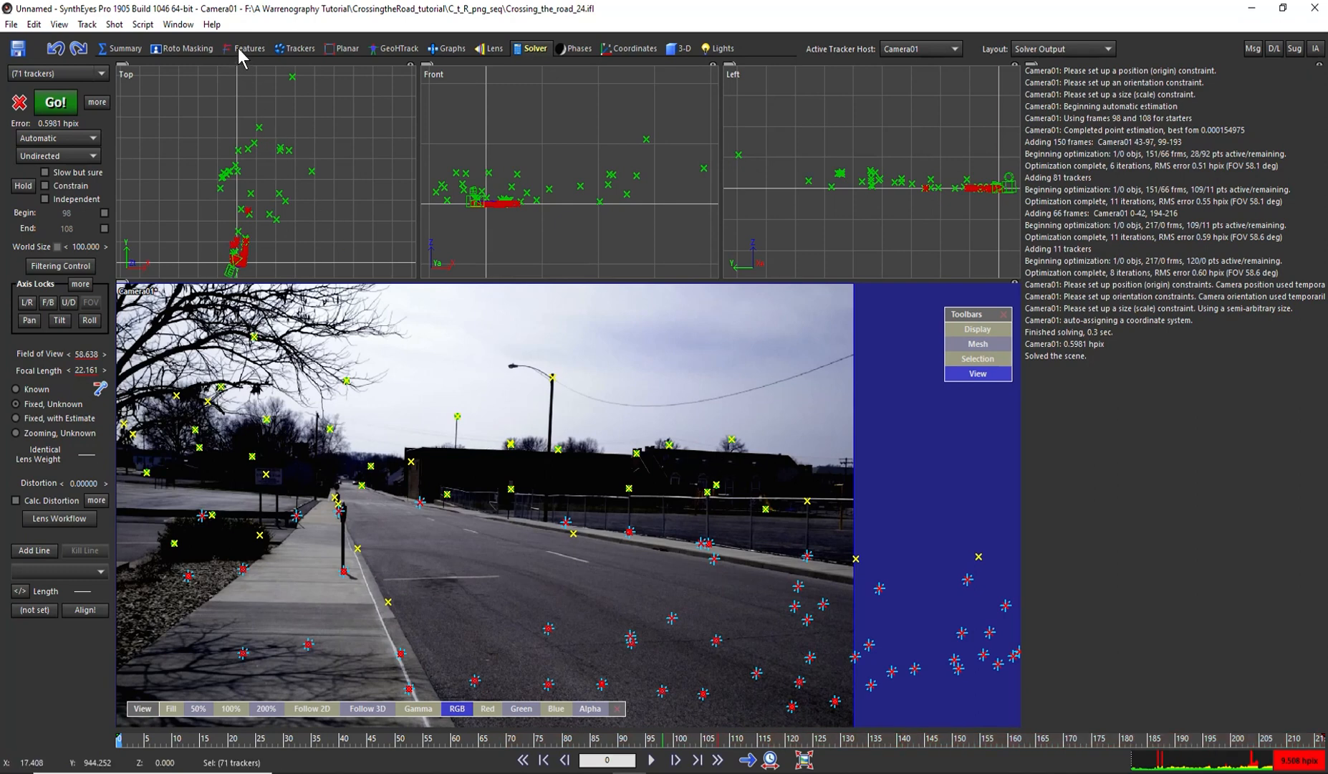
Save the scene as Crossing_the_road_24.sni in the CrossingtheRoad_tutorial folder.
{"action": "key", "text": "ctrl+s"}
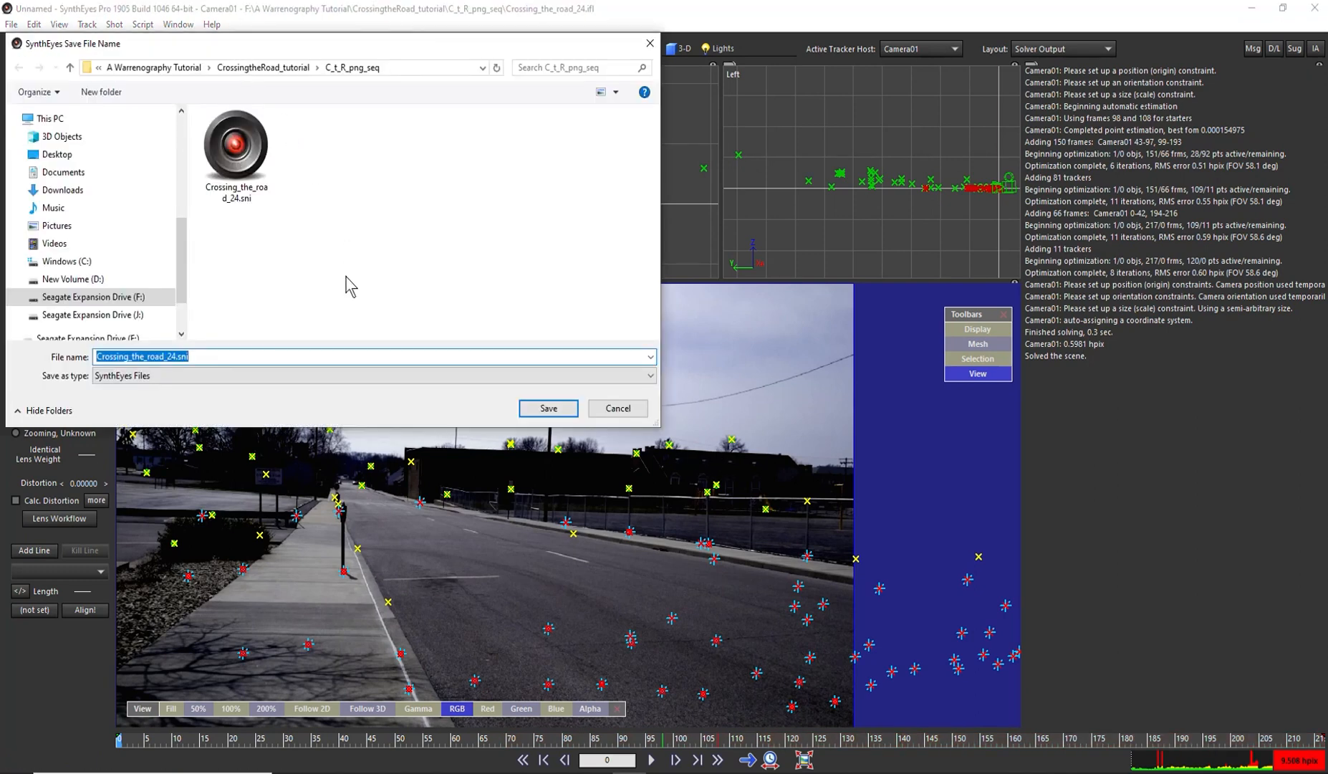
{"action": "left_click", "coordinate": [263, 68]}
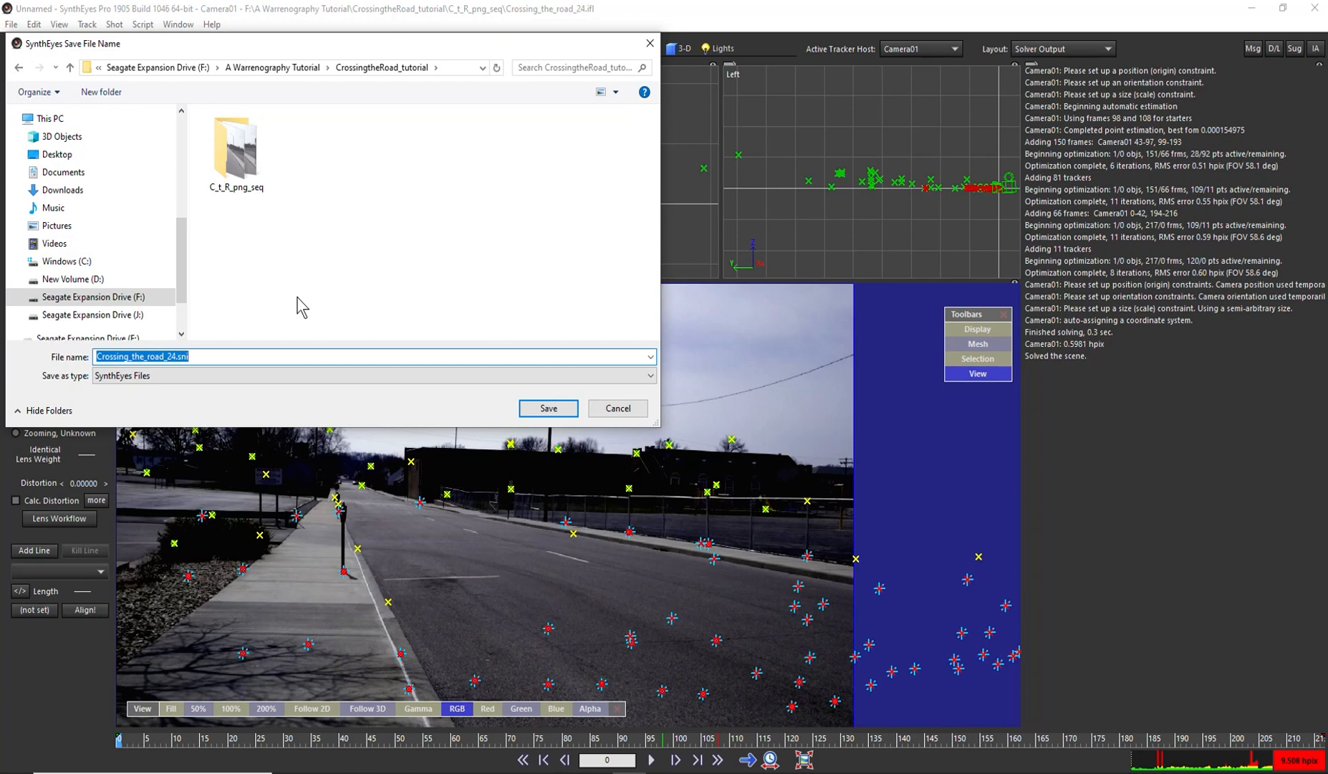
{"action": "key", "text": "Return"}
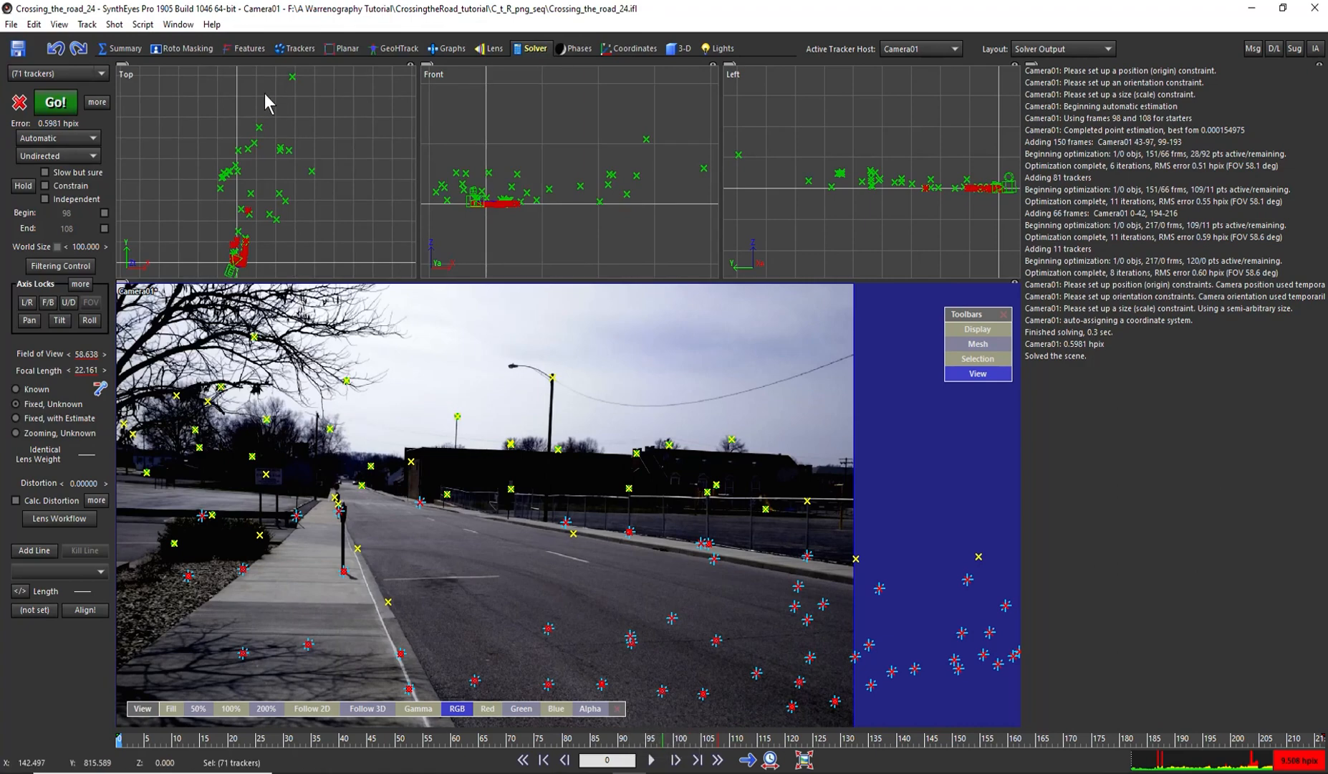
Clear all existing blips, regenerate them for all frames of the high-contrast footage, and peel all of them into additional trackers.
{"action": "left_click", "coordinate": [243, 48]}
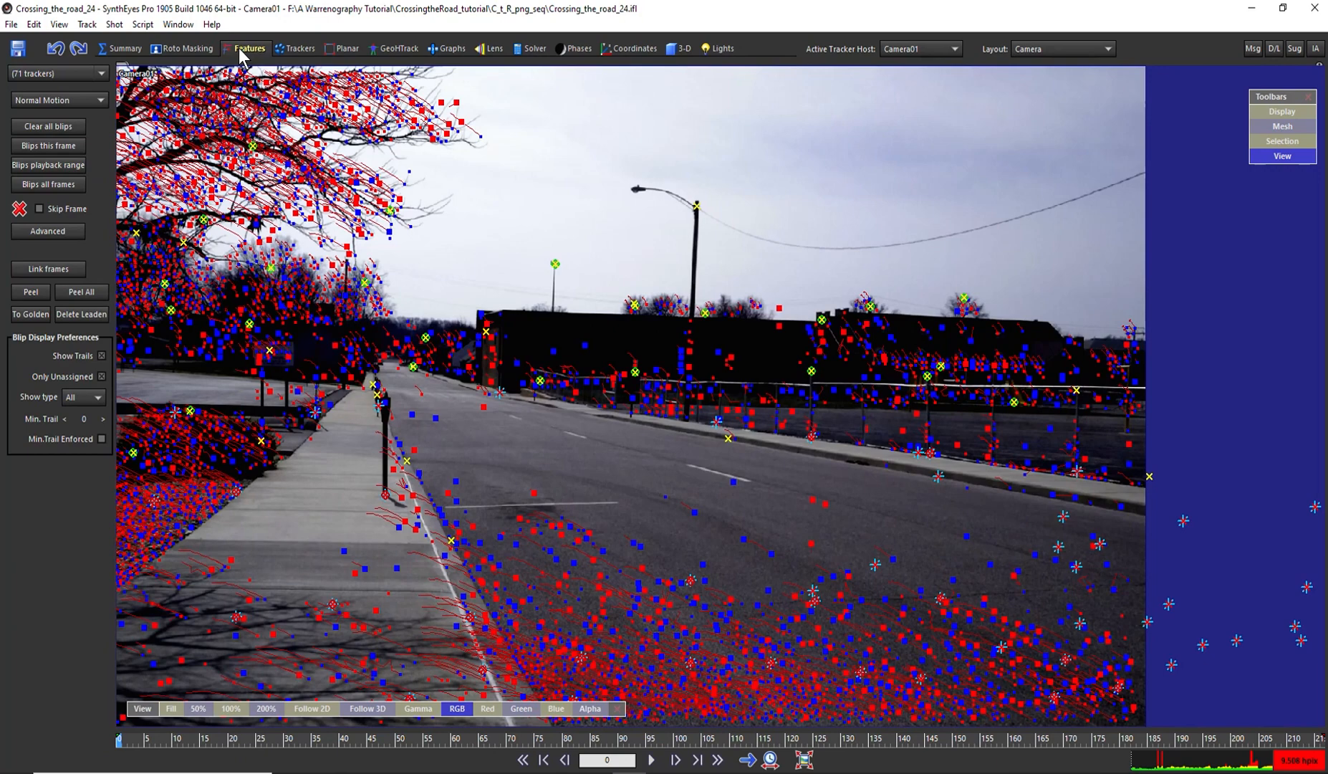
{"action": "left_click", "coordinate": [50, 126]}
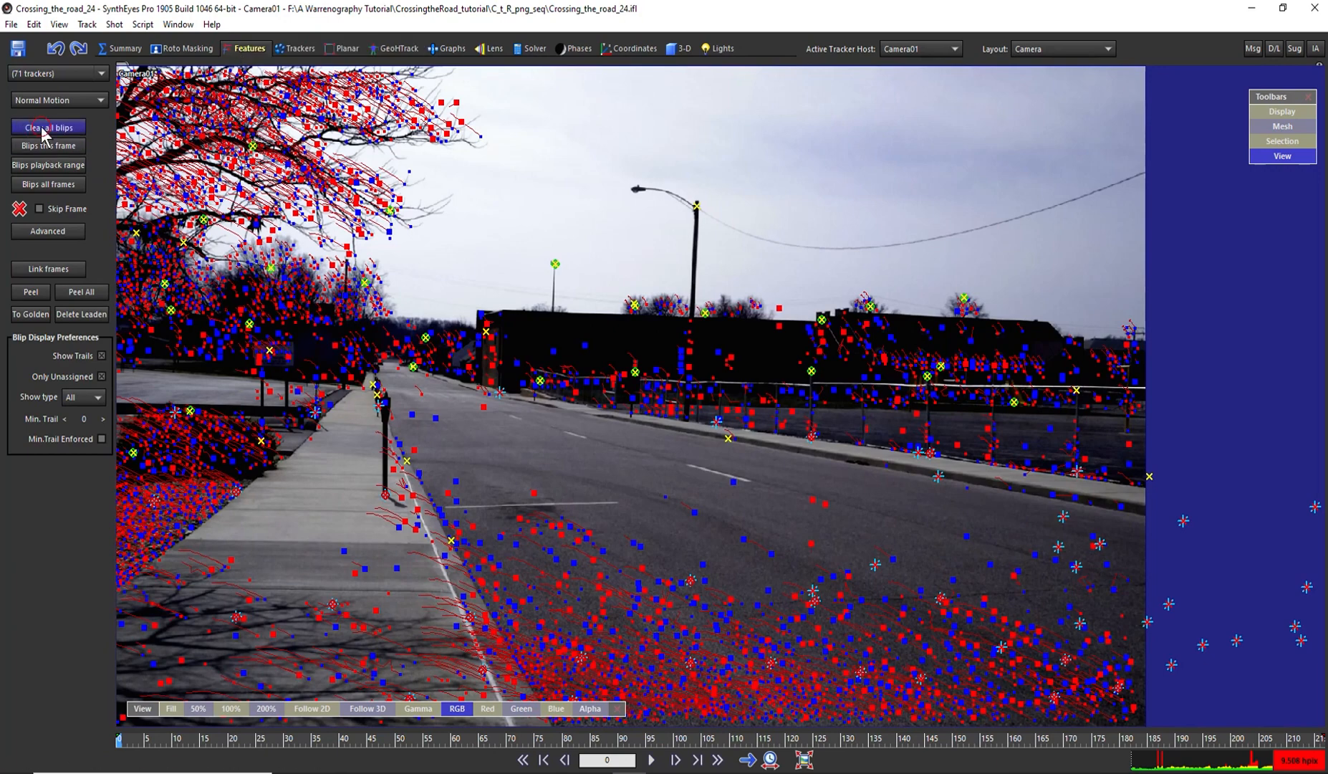
{"action": "left_click", "coordinate": [30, 186]}
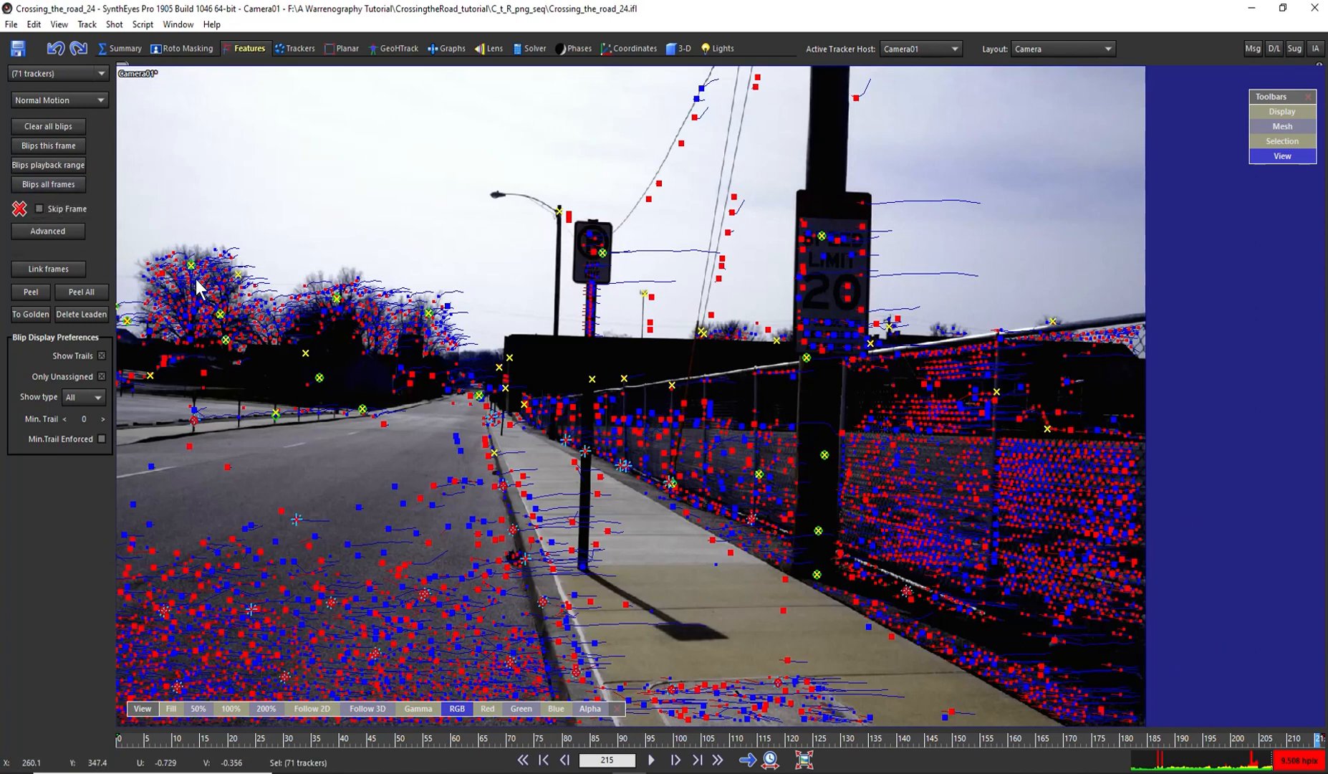
{"action": "left_click", "coordinate": [87, 293]}
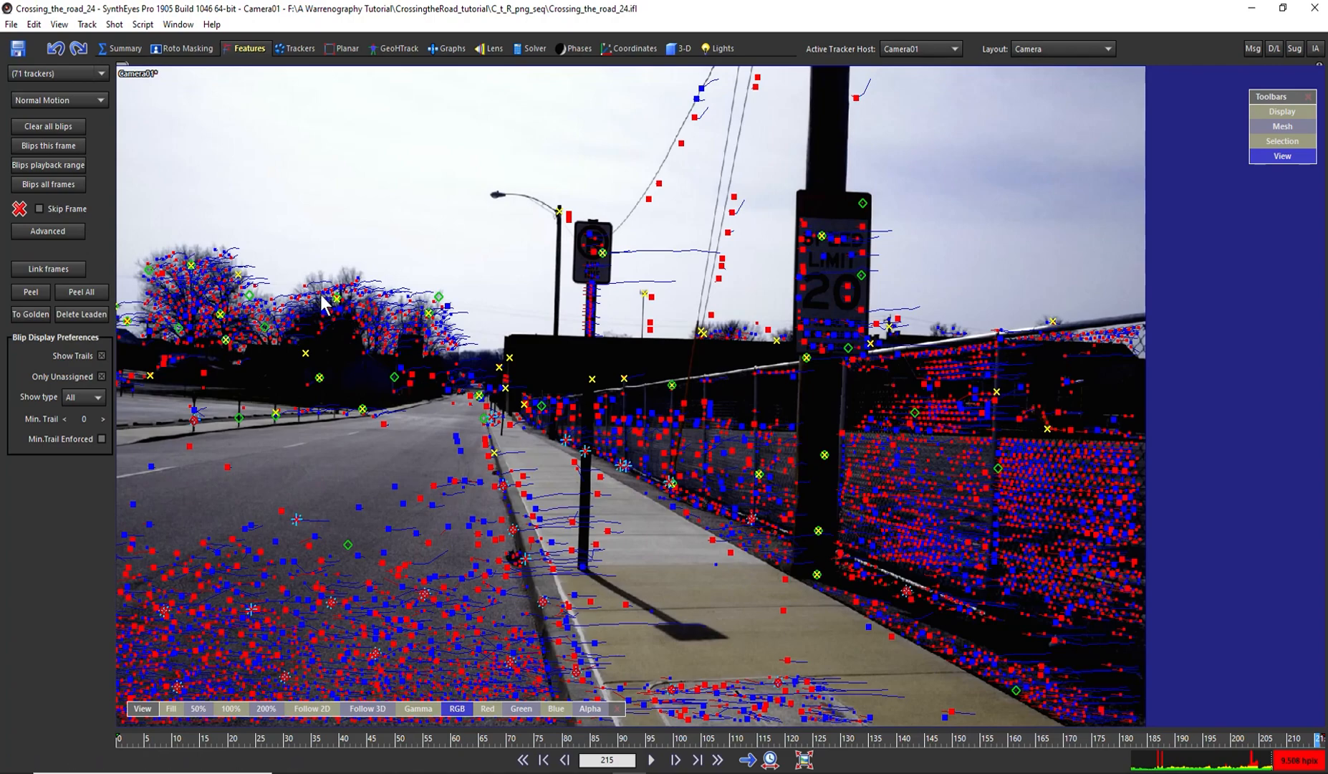
Play through the shot with the additional trackers and solve the camera again.
{"action": "left_click", "coordinate": [126, 49]}
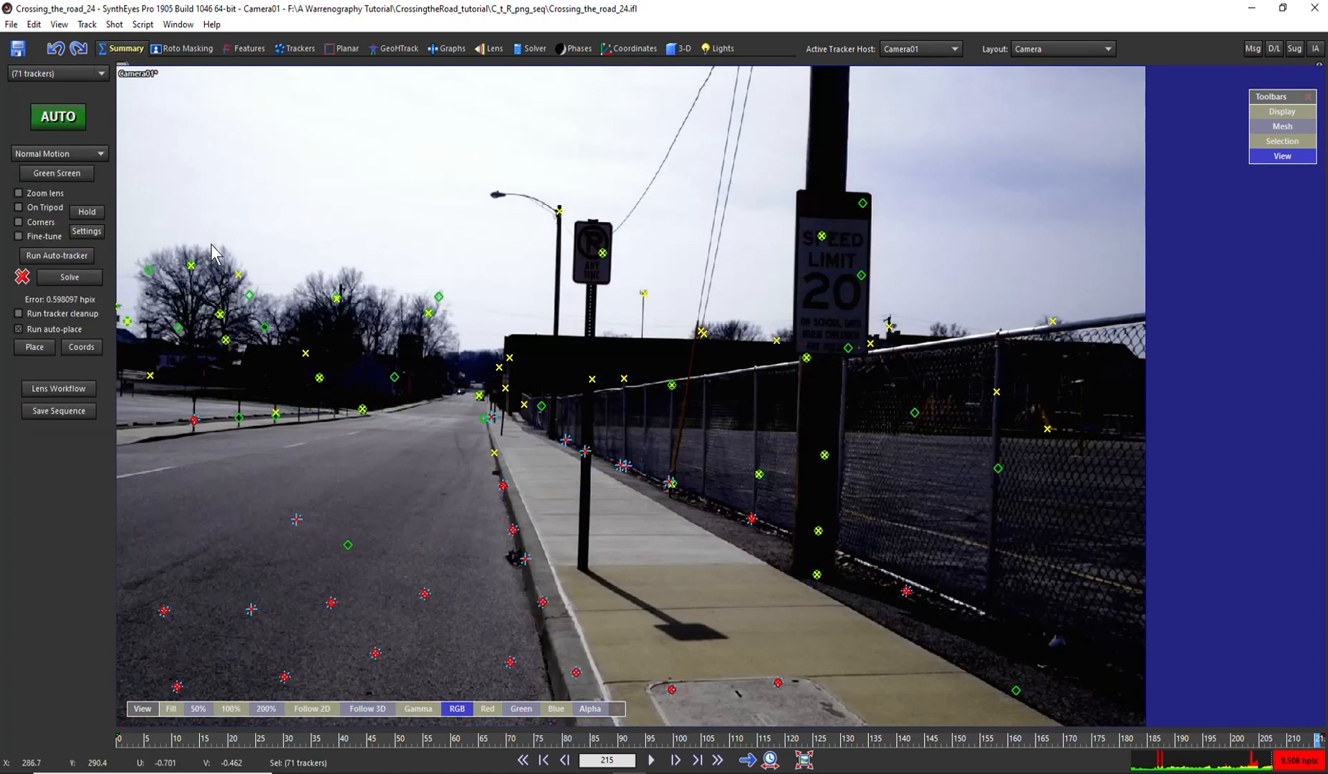
{"action": "key", "text": "space"}
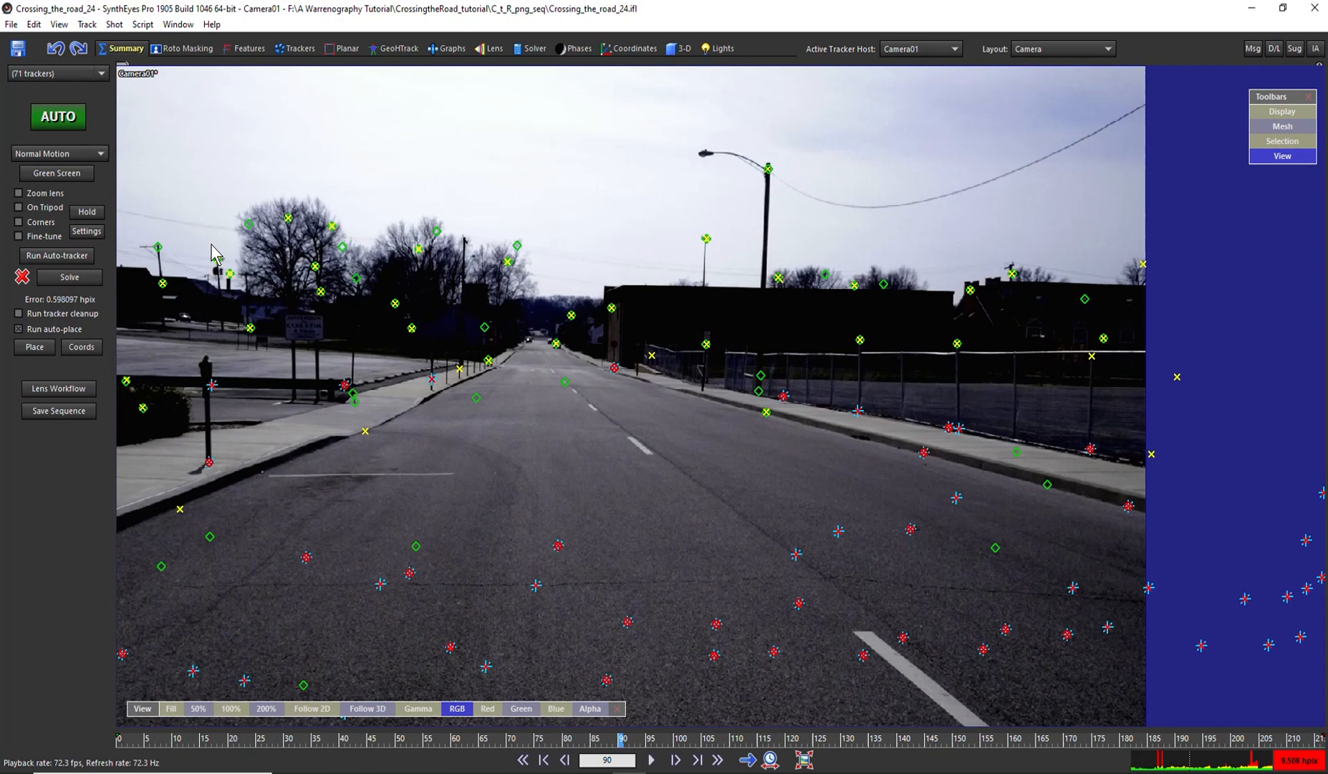
{"action": "key", "text": "shift+g"}
{"action": "key", "text": "Return"}
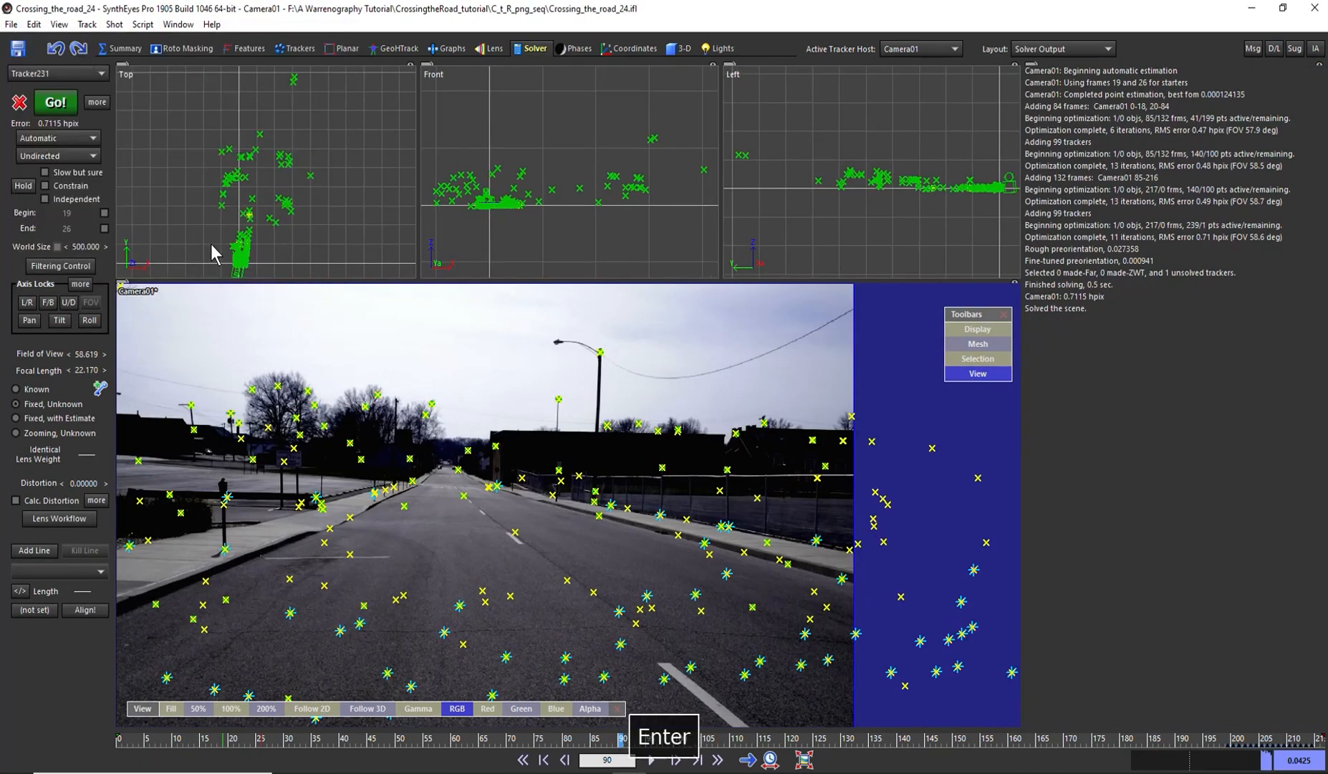
Scrub through the shot to examine the solved trackers on the road surface.
{"action": "left_click_drag", "start_coordinate": [129, 739], "coordinate": [605, 715]}
{"action": "mouse_move", "coordinate": [527, 536]}
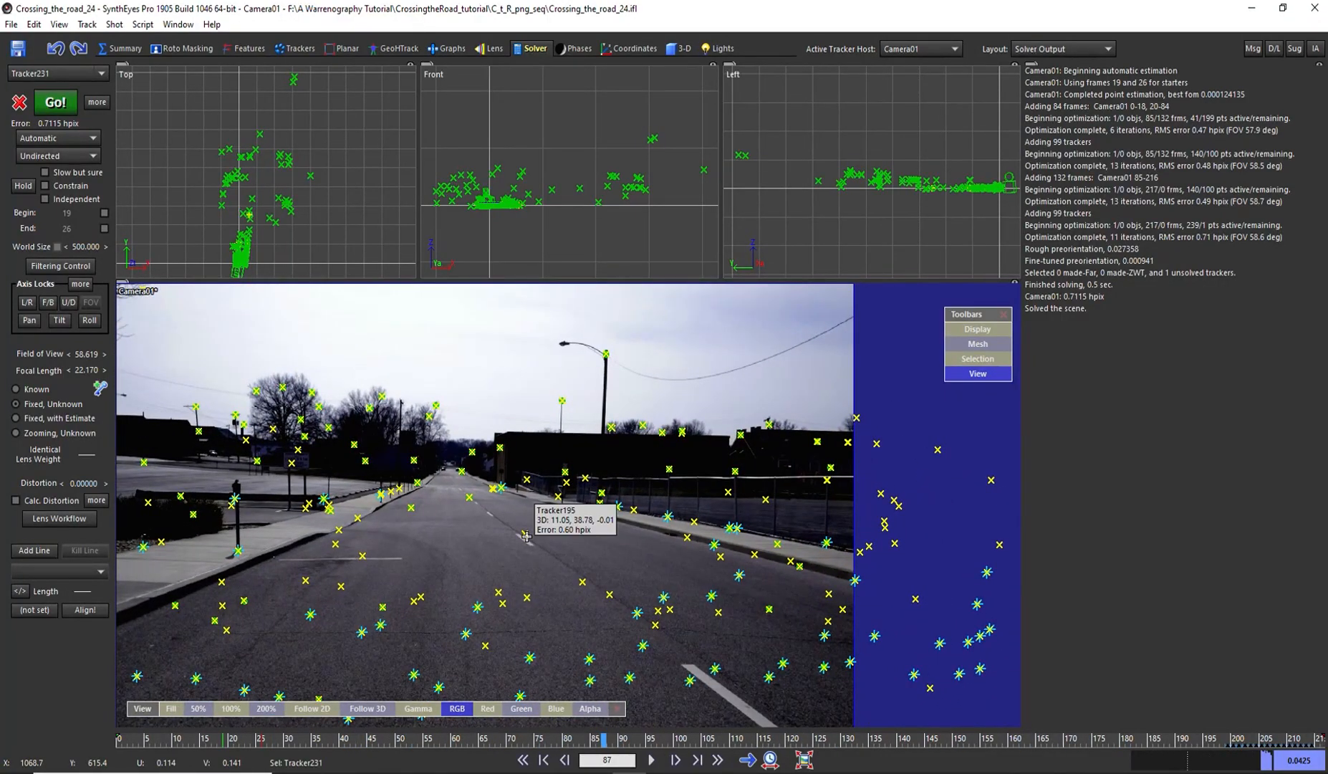
{"action": "left_click_drag", "start_coordinate": [606, 741], "coordinate": [510, 732]}
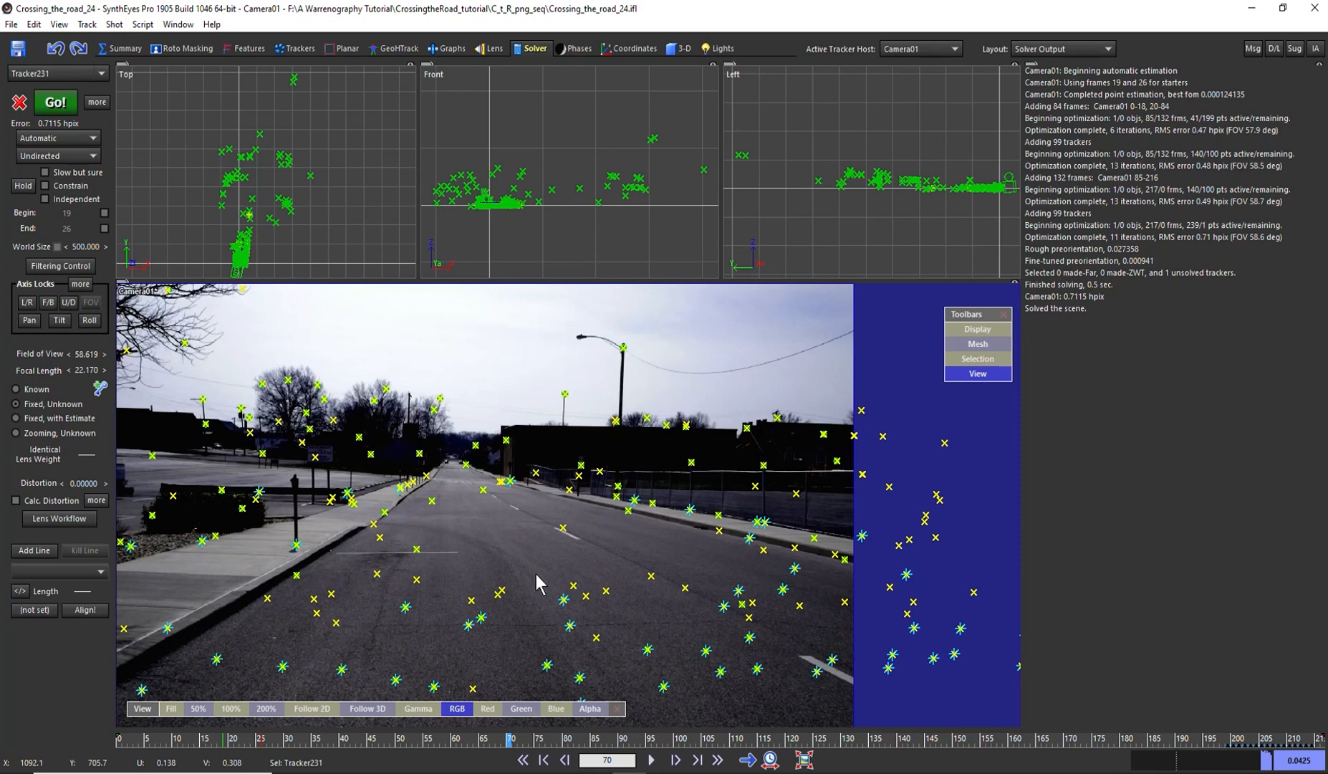
Reset the image preparation levels to Mid 0.500 and Low 0.000, and play and scrub through the original-looking footage.
{"action": "key", "text": "p"}
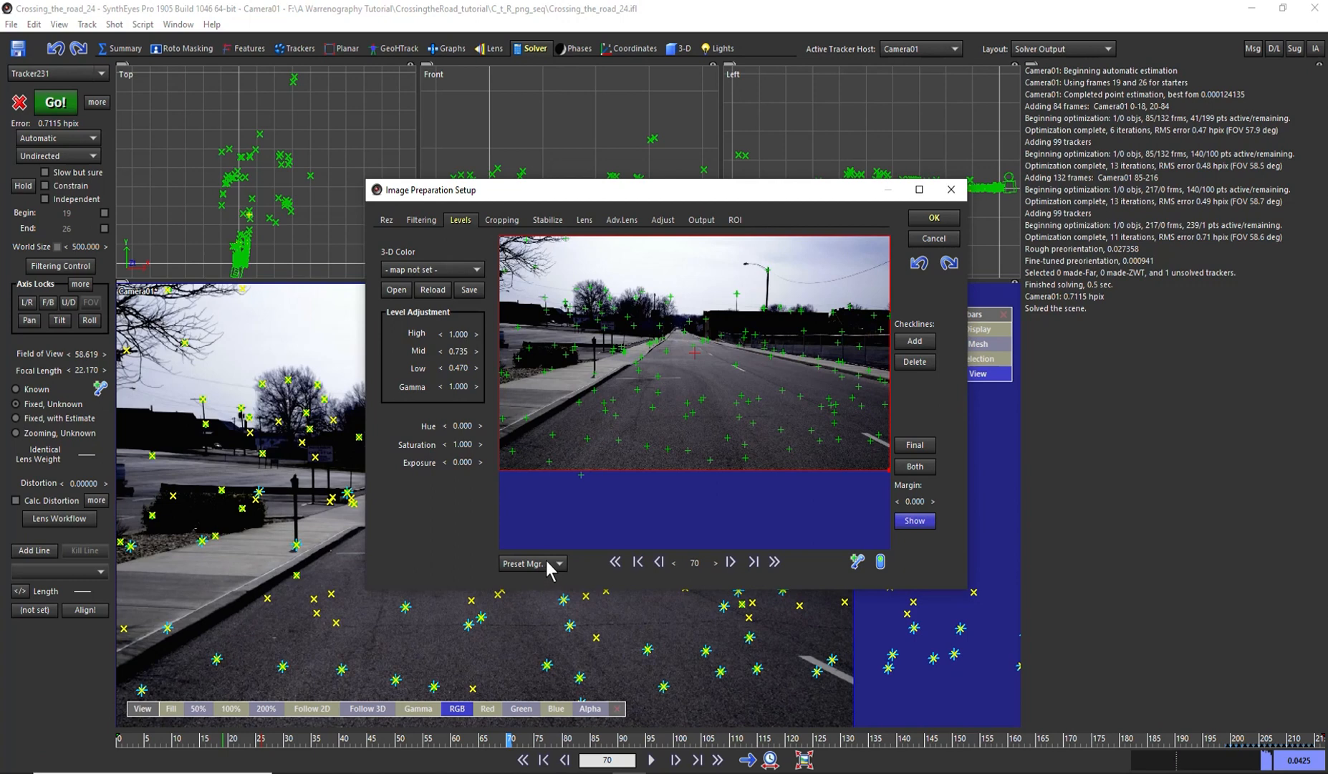
{"action": "left_click", "coordinate": [549, 565]}
{"action": "left_click", "coordinate": [522, 516]}
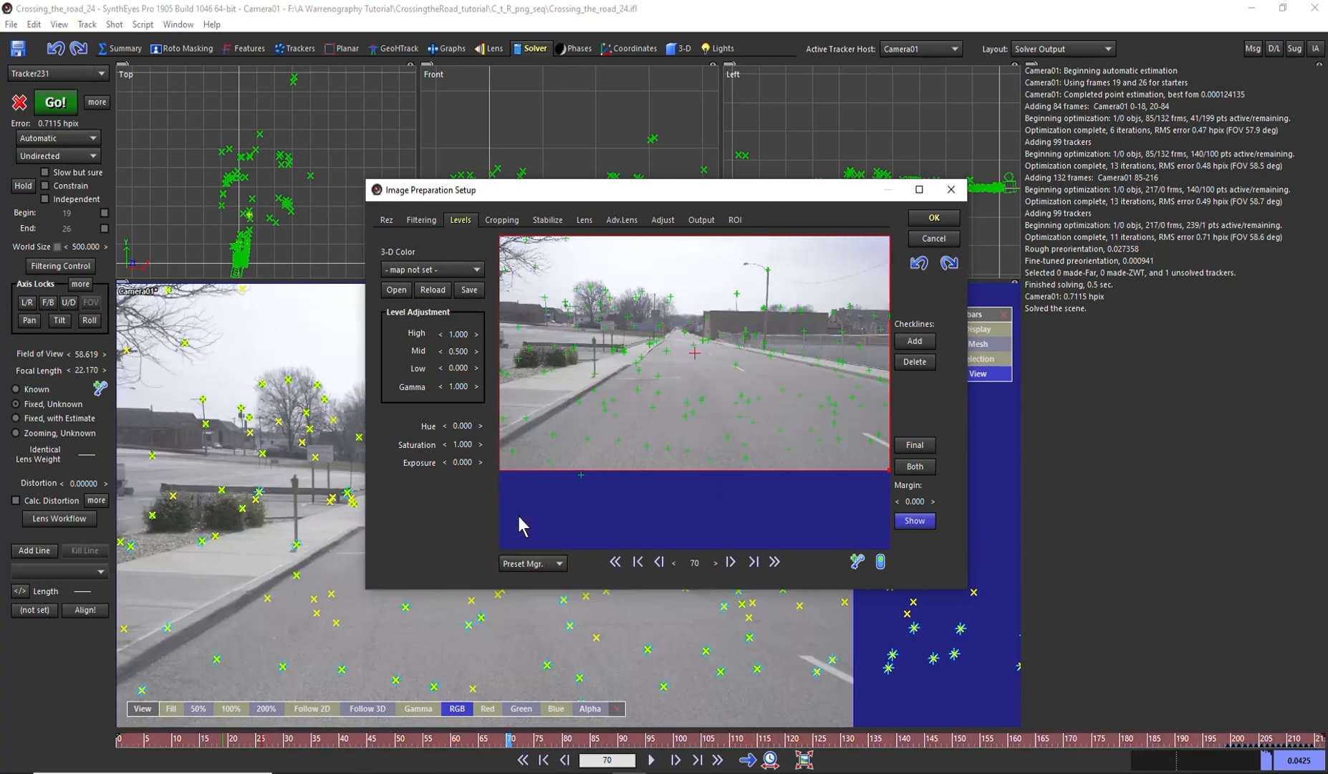
{"action": "left_click", "coordinate": [917, 222]}
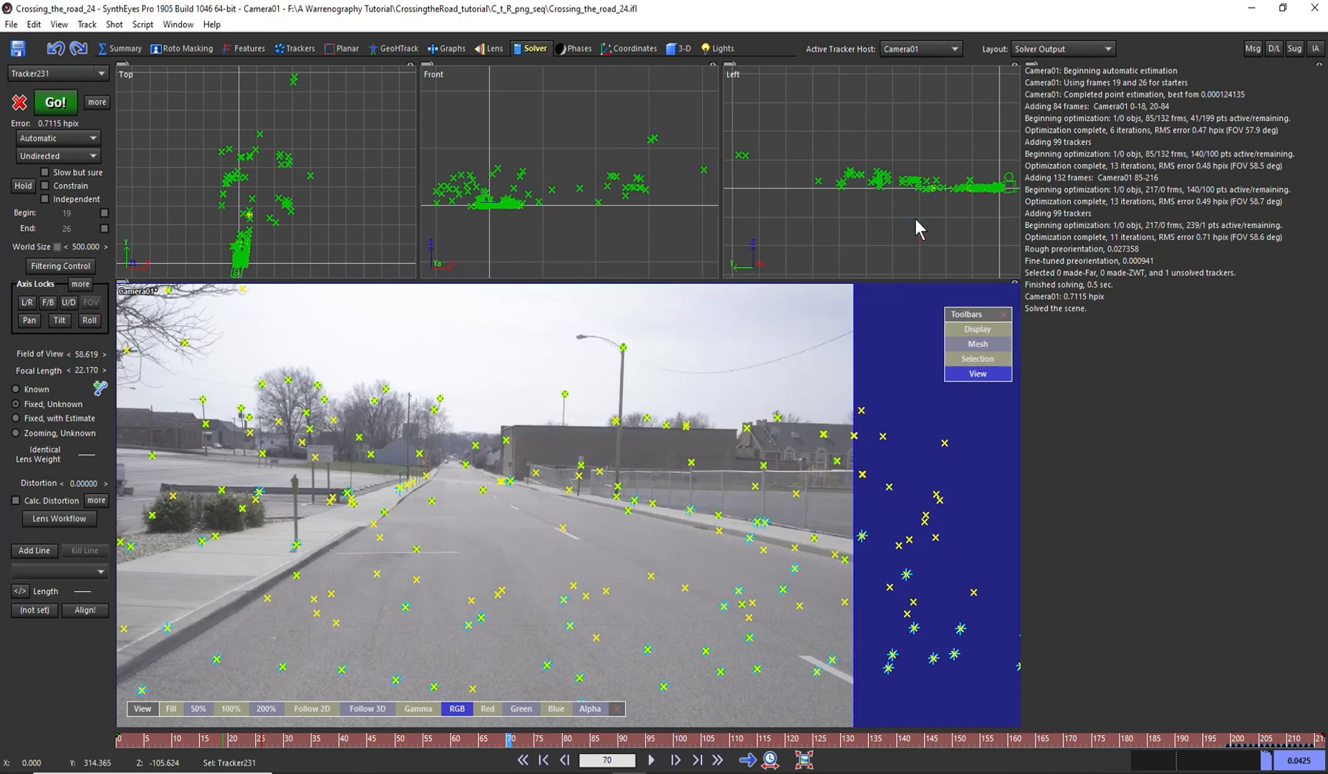
{"action": "key", "text": "space"}
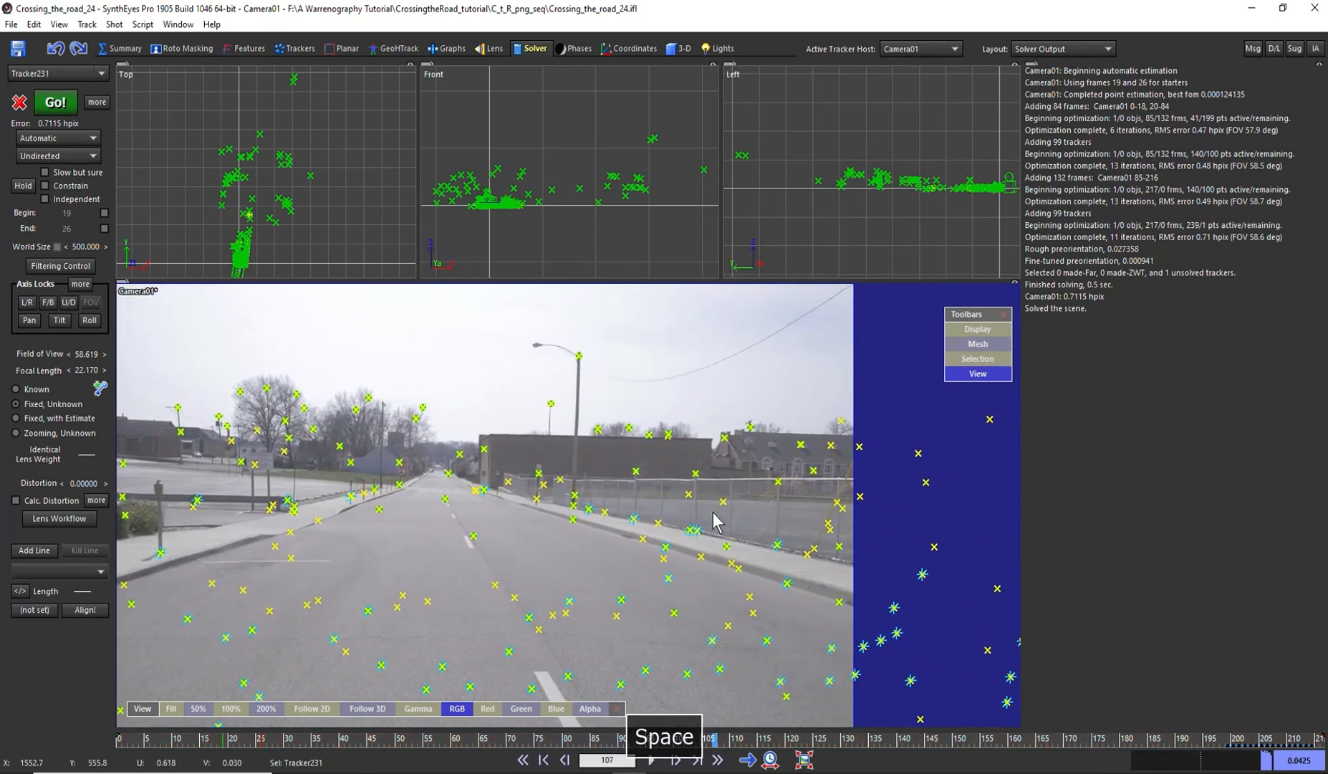
{"action": "left_click_drag", "start_coordinate": [712, 739], "coordinate": [592, 686]}
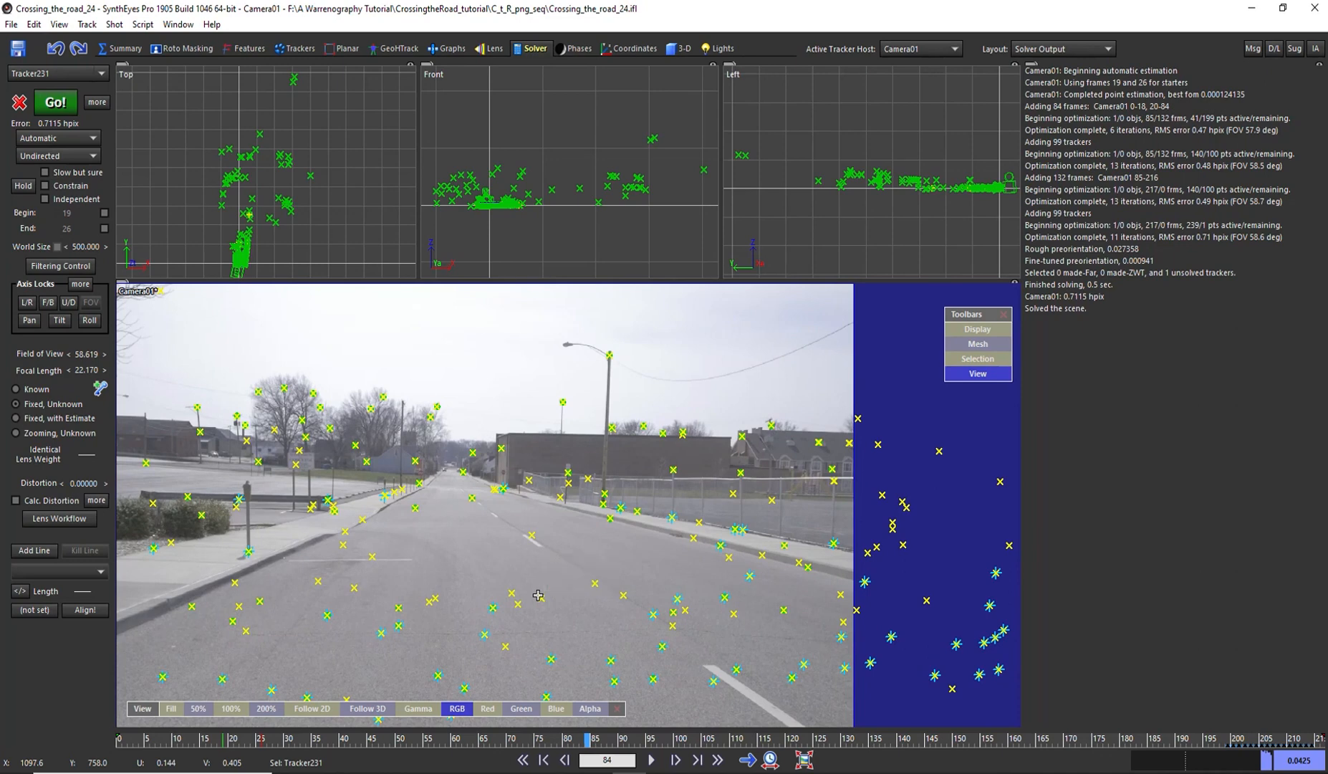
Run the tracker cleanup with its current thresholds to fix bad frames and poor trackers, and re-solve the camera.
{"action": "key", "text": "shift+c"}
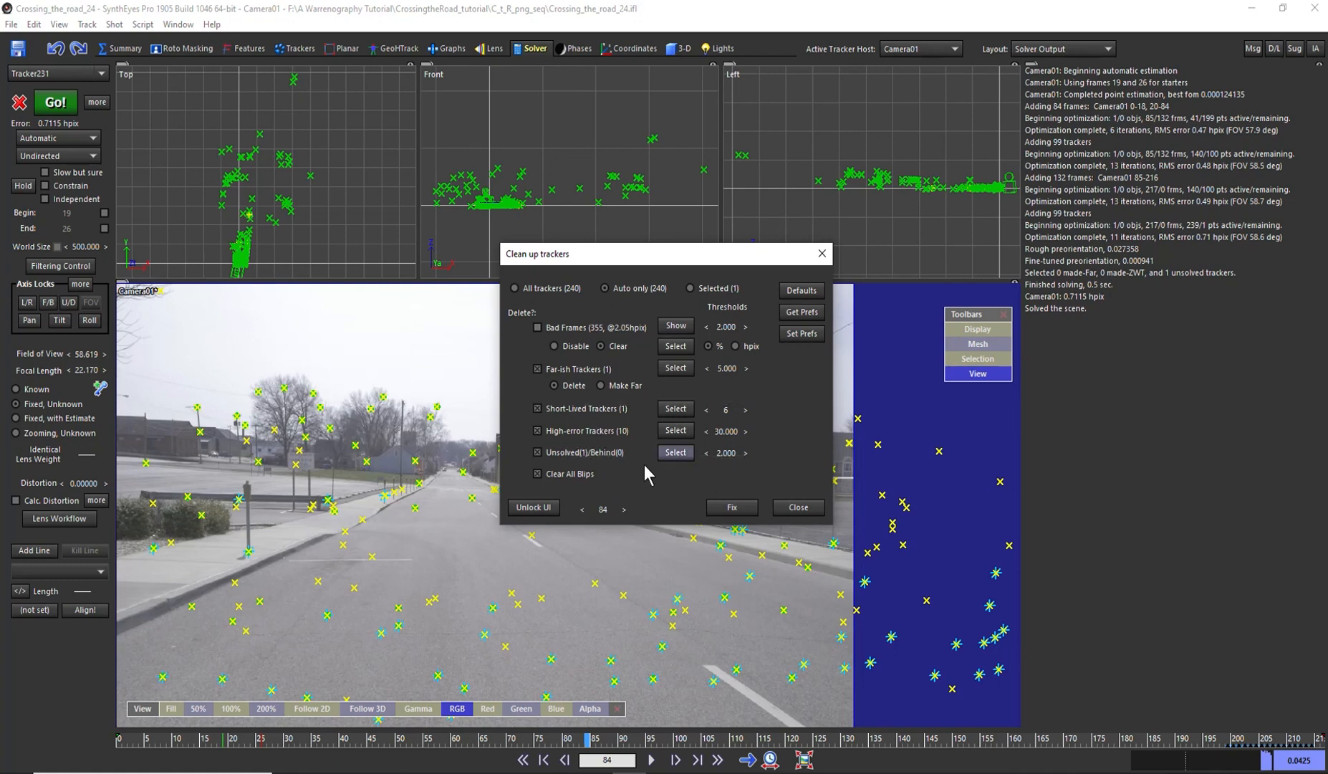
{"action": "left_click", "coordinate": [731, 508]}
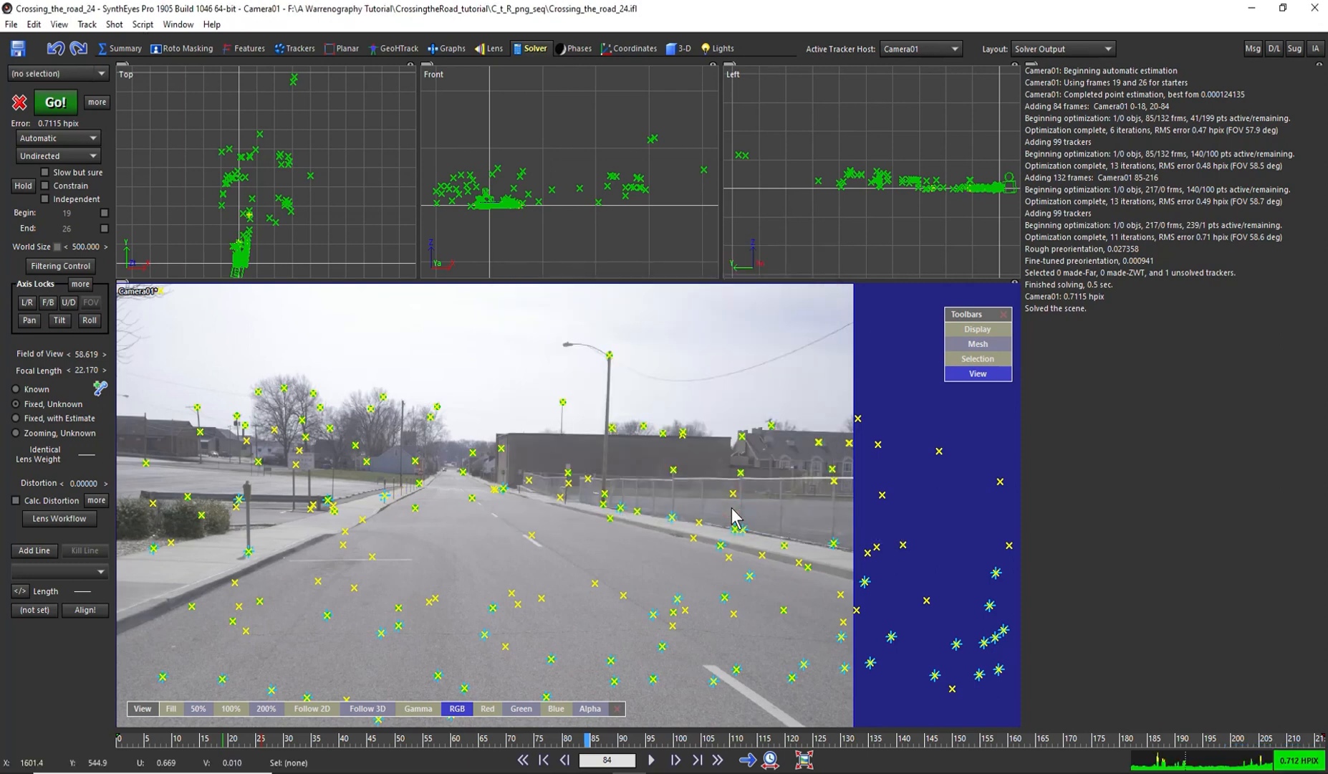
{"action": "key", "text": "shift+g"}
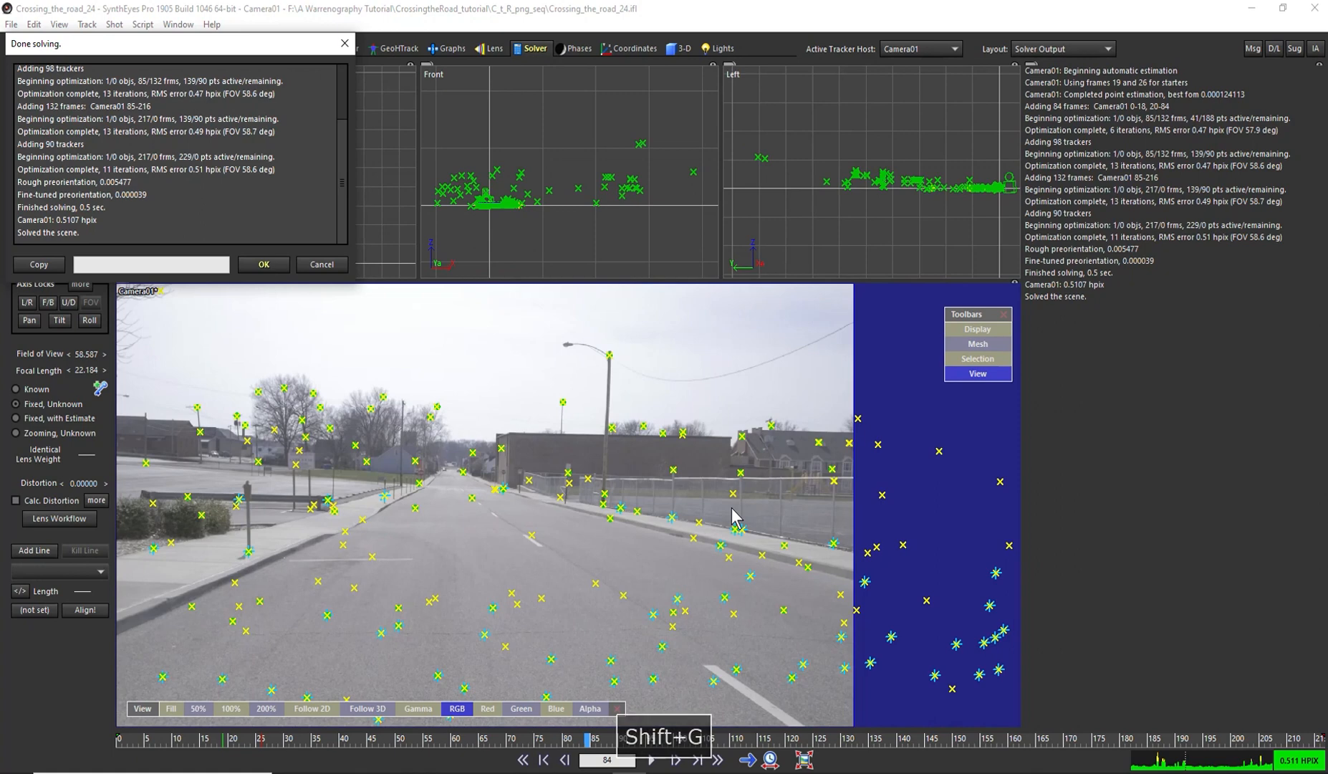
{"action": "left_click", "coordinate": [265, 265]}
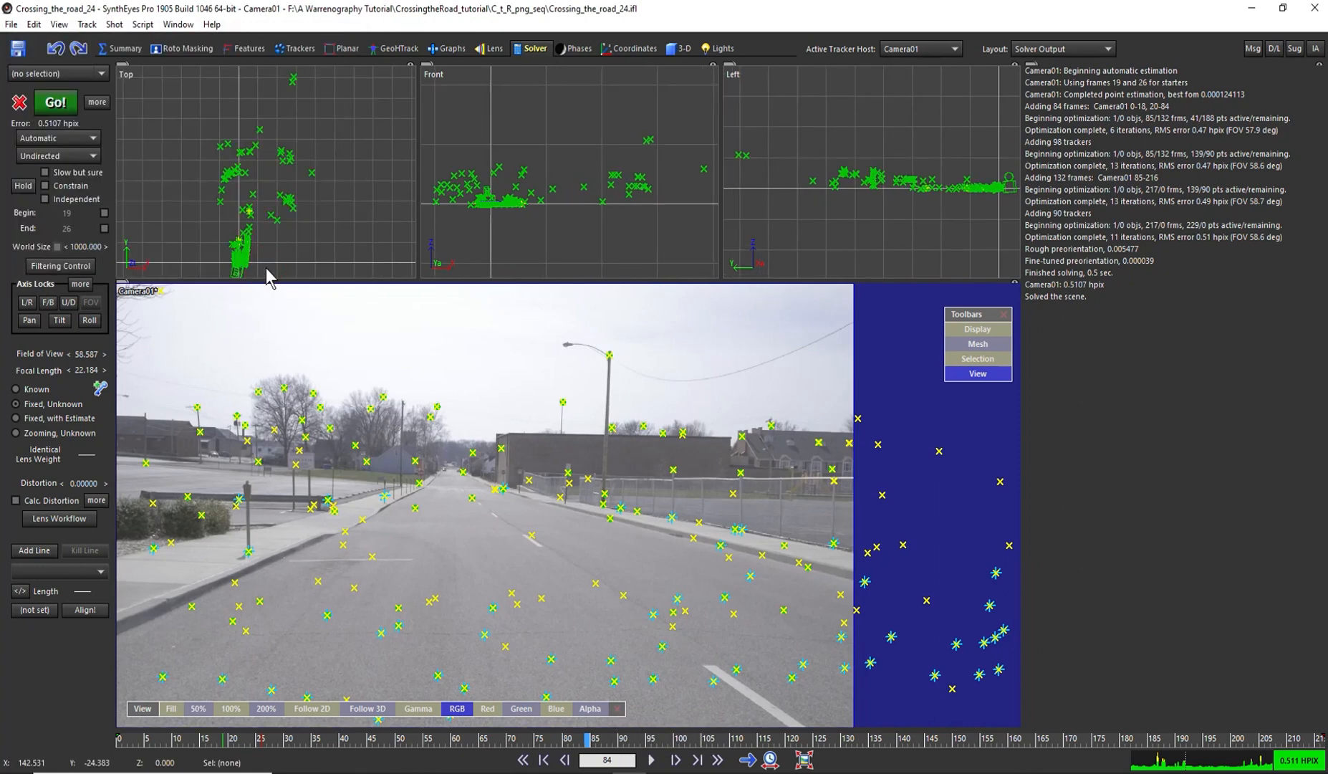
Switch the solver to Refine mode and re-solve the camera.
{"action": "left_click", "coordinate": [71, 139]}
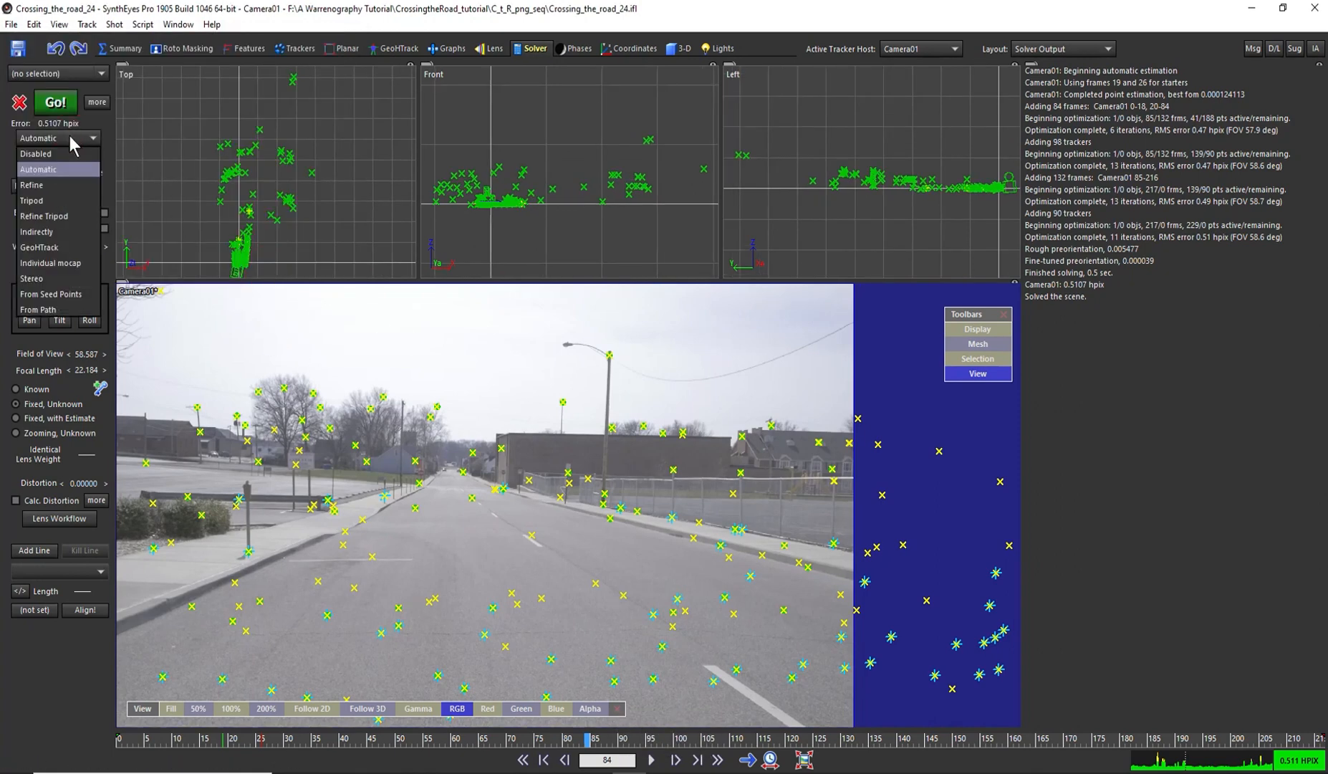
{"action": "left_click", "coordinate": [36, 185]}
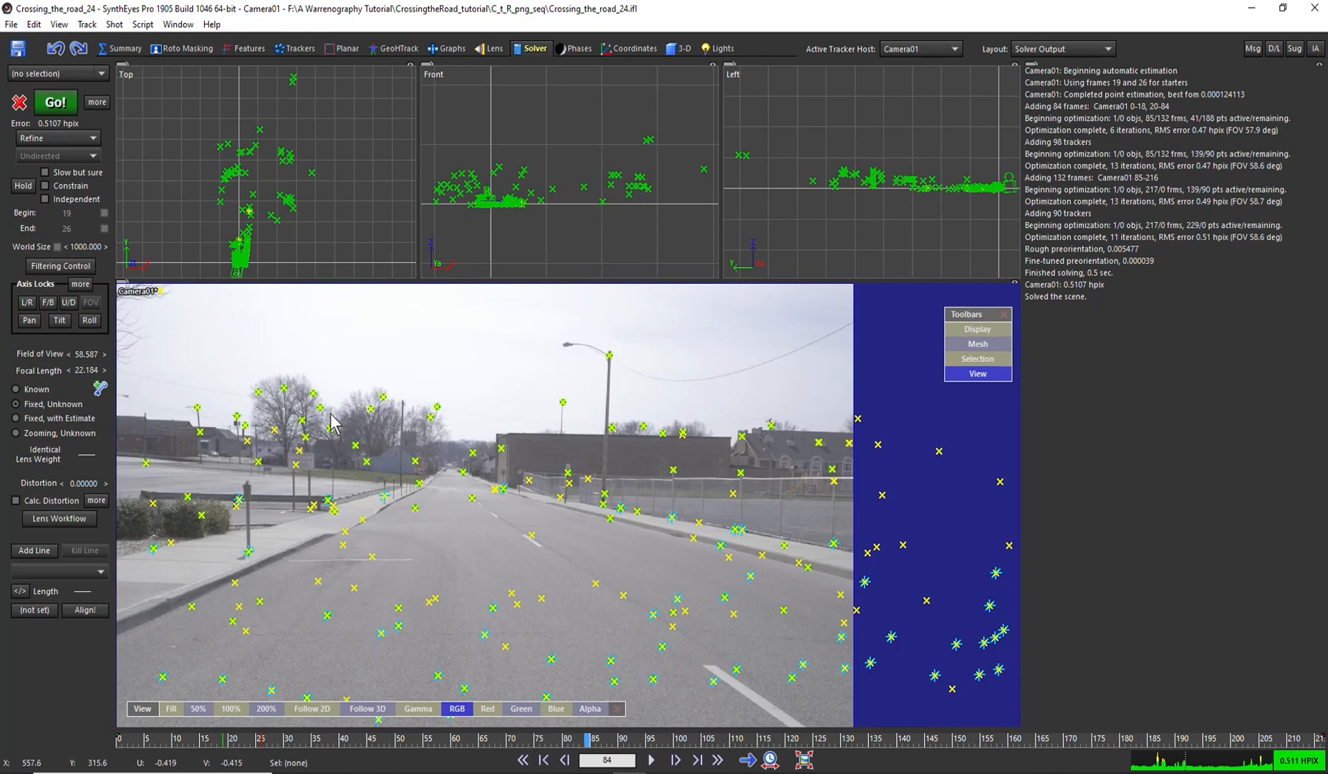
{"action": "key", "text": "shift+g"}
{"action": "key", "text": "Return"}
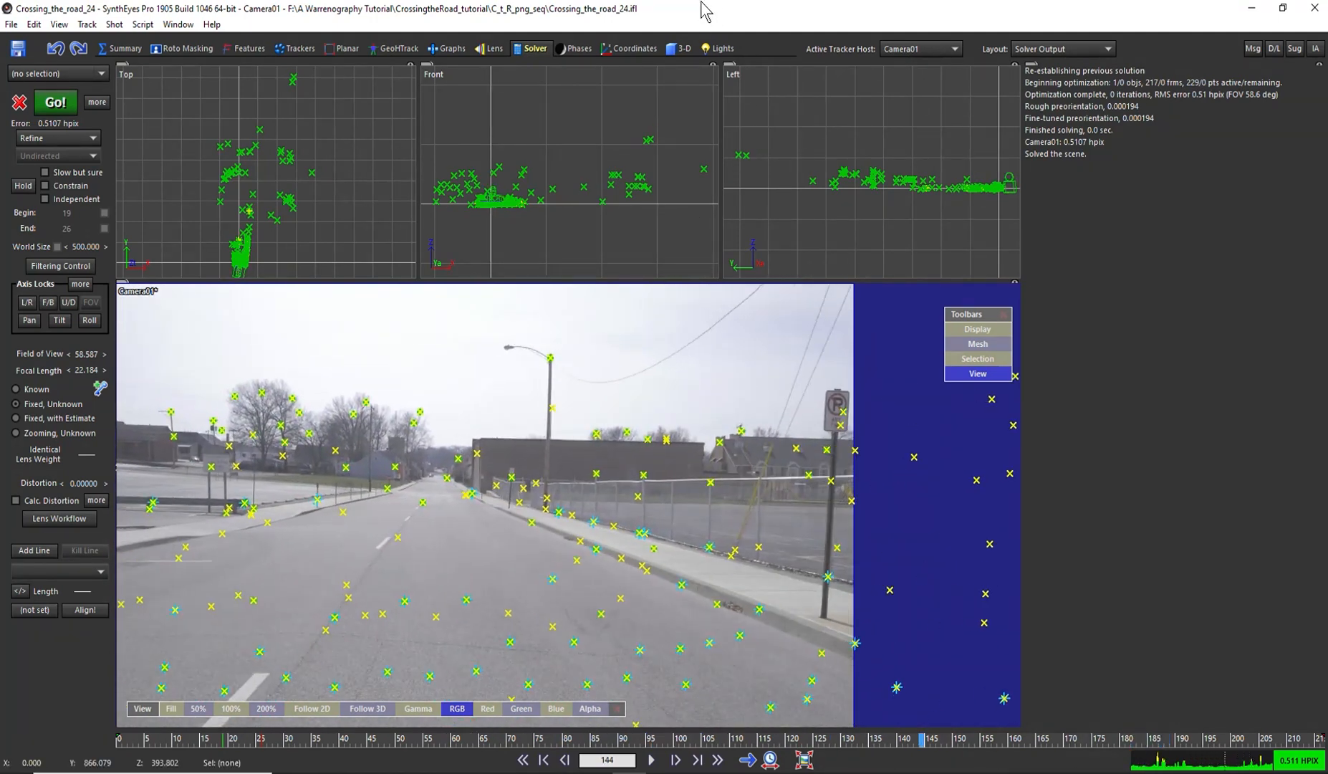
Examine in the Front view how the solved trackers line up with the ground line at different frames.
{"action": "left_click", "coordinate": [683, 51]}
{"action": "scroll", "coordinate": [867, 302], "scroll_direction": "up", "scroll_amount": 7}
{"action": "scroll", "coordinate": [868, 306], "scroll_direction": "down", "scroll_amount": 1}
{"action": "scroll", "coordinate": [853, 317], "scroll_direction": "down", "scroll_amount": 4}
{"action": "middle_click_drag", "start_coordinate": [795, 354], "coordinate": [915, 308]}
{"action": "scroll", "coordinate": [916, 307], "scroll_direction": "down", "scroll_amount": 1}
{"action": "scroll", "coordinate": [919, 304], "scroll_direction": "up", "scroll_amount": 5}
{"action": "middle_click_drag", "start_coordinate": [1015, 259], "coordinate": [996, 271]}
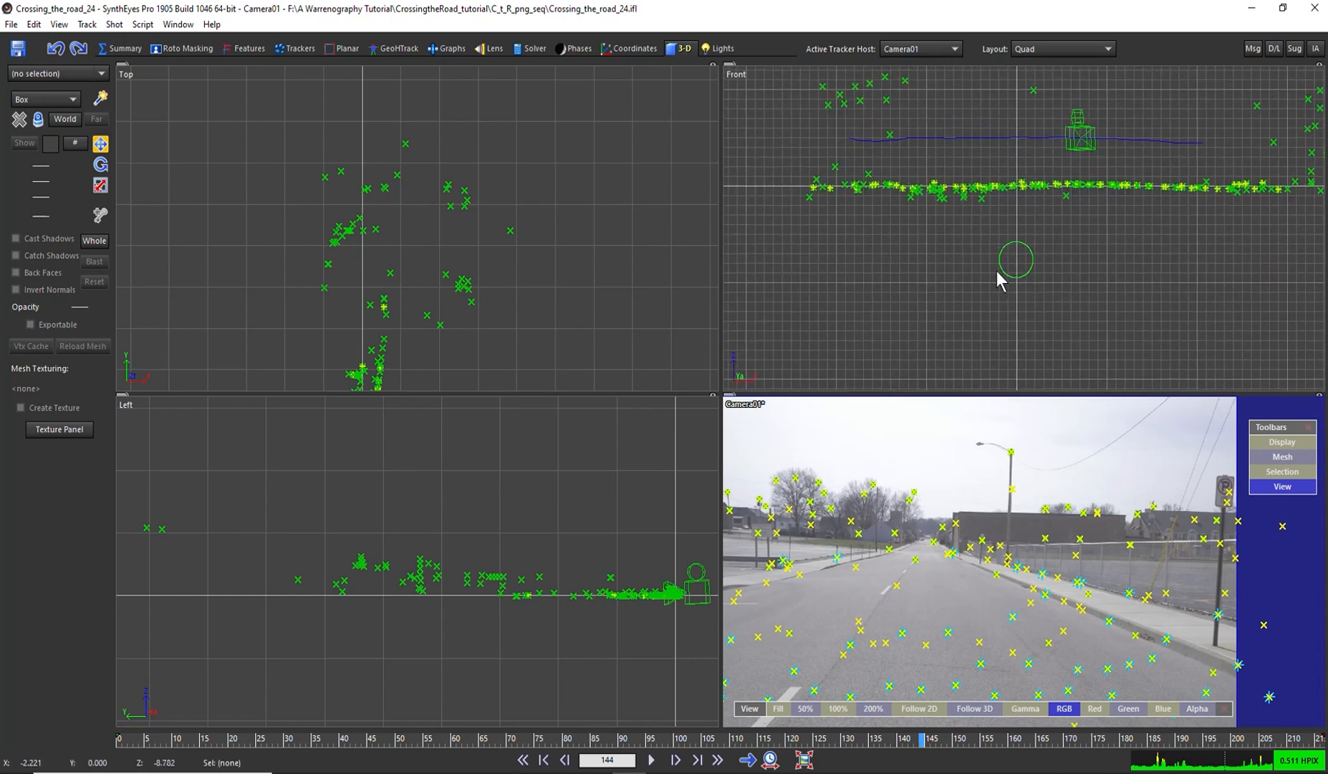
{"action": "left_click_drag", "start_coordinate": [228, 744], "coordinate": [875, 725]}
{"action": "scroll", "coordinate": [1042, 207], "scroll_direction": "up", "scroll_amount": 3}
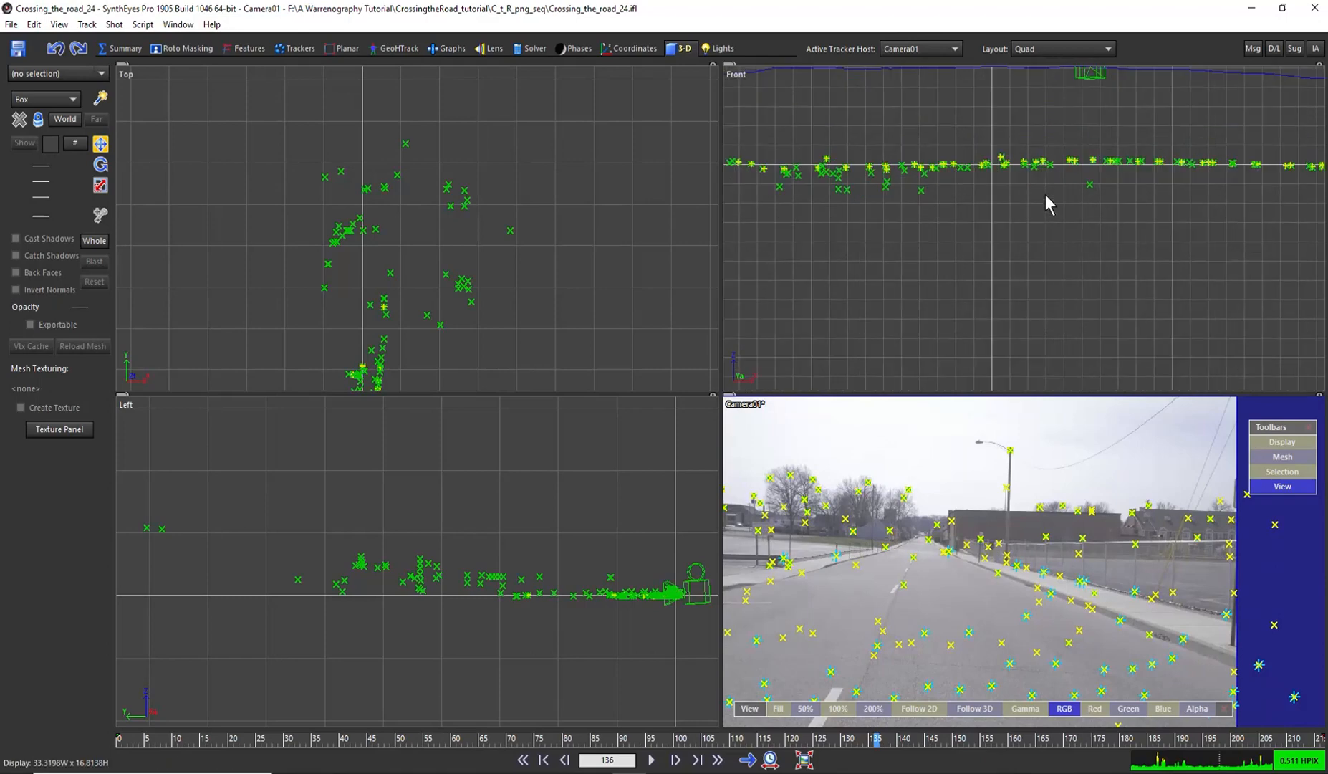
Examine the spread of the solved trackers around the camera in the Top view.
{"action": "scroll", "coordinate": [487, 332], "scroll_direction": "down", "scroll_amount": 3}
{"action": "middle_click_drag", "start_coordinate": [519, 381], "coordinate": [519, 240]}
{"action": "scroll", "coordinate": [495, 236], "scroll_direction": "up", "scroll_amount": 8}
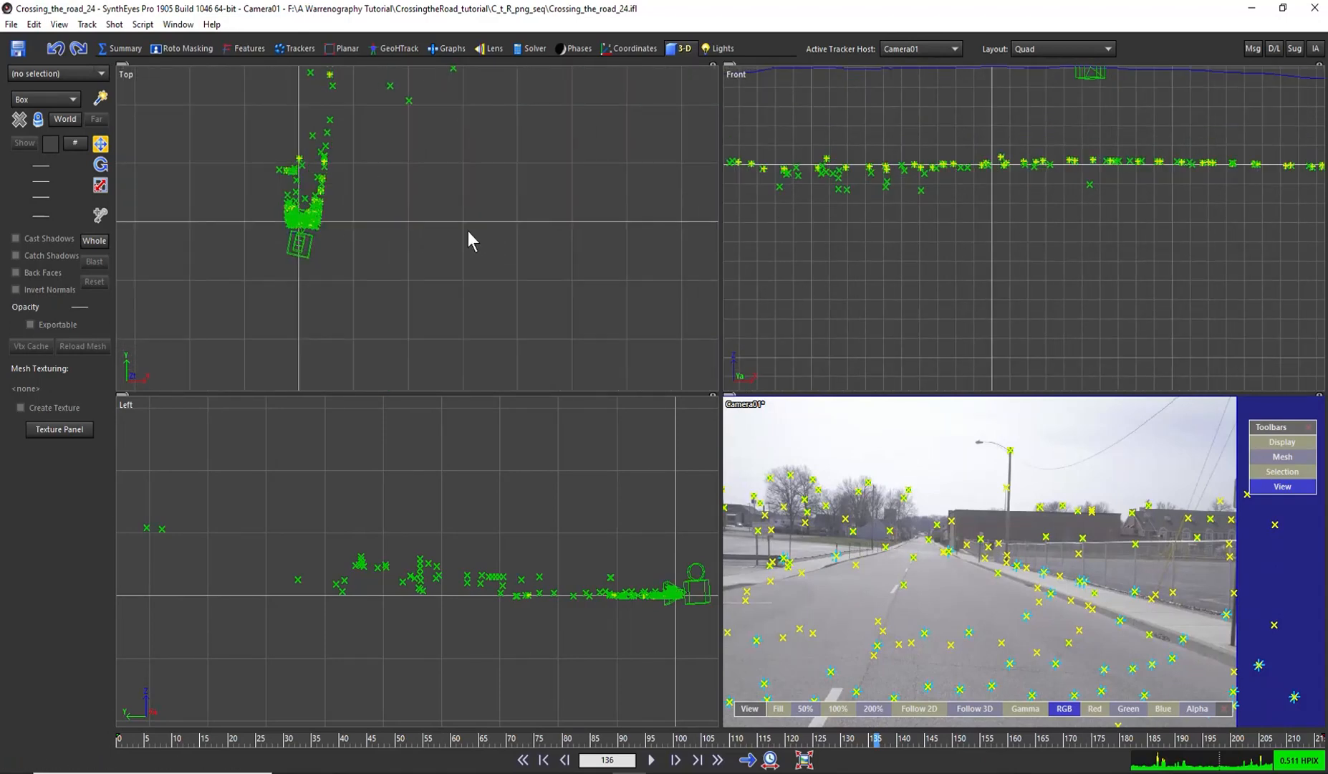
{"action": "middle_click_drag", "start_coordinate": [388, 181], "coordinate": [572, 279]}
{"action": "scroll", "coordinate": [480, 320], "scroll_direction": "up", "scroll_amount": 2}
{"action": "scroll", "coordinate": [480, 320], "scroll_direction": "up", "scroll_amount": 1}
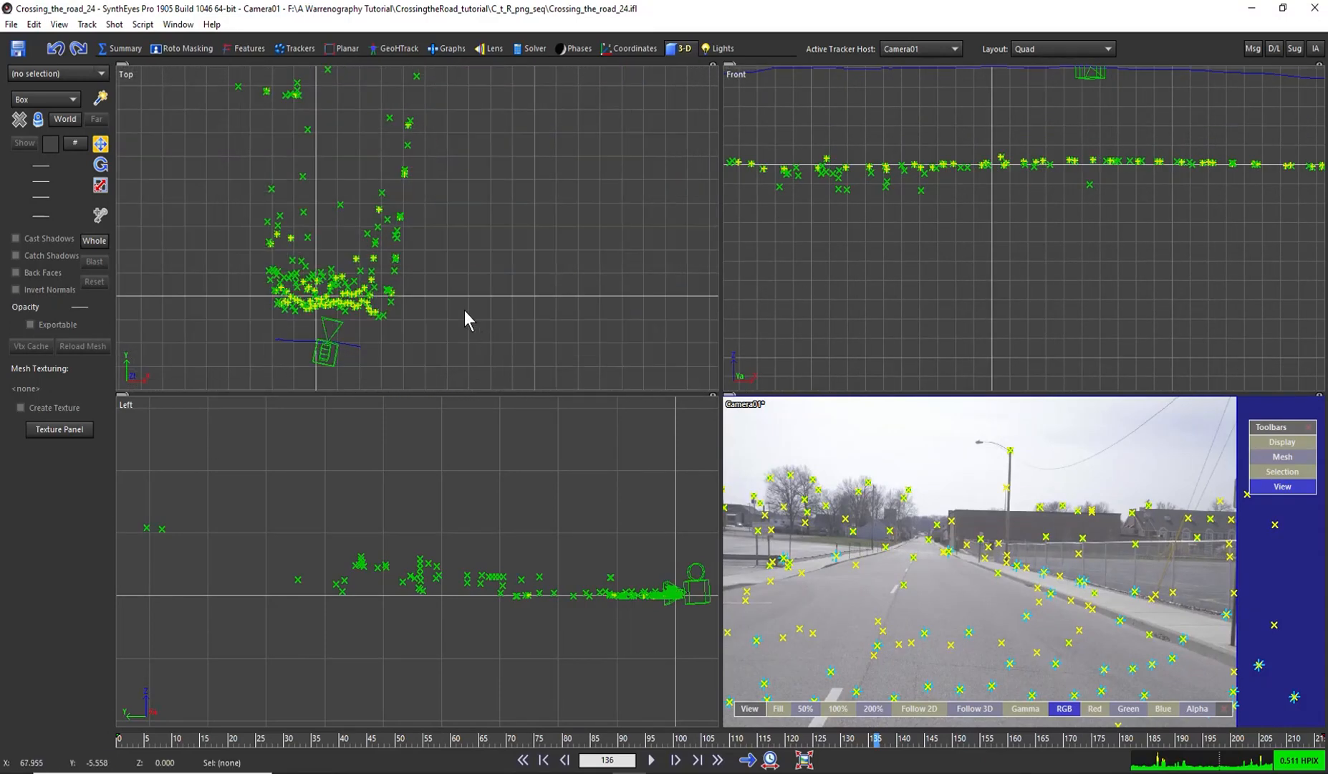
{"action": "scroll", "coordinate": [532, 343], "scroll_direction": "up", "scroll_amount": 1}
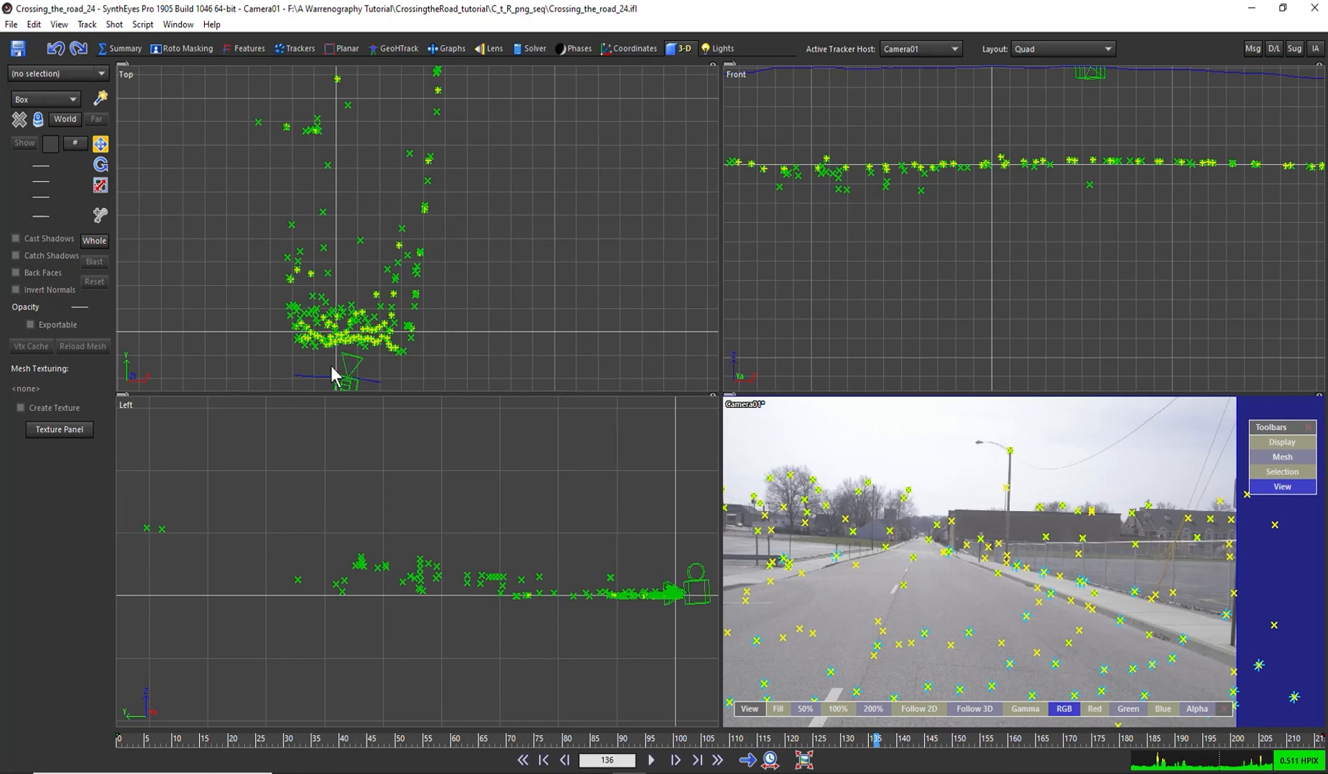
{"action": "scroll", "coordinate": [533, 287], "scroll_direction": "up", "scroll_amount": 4}
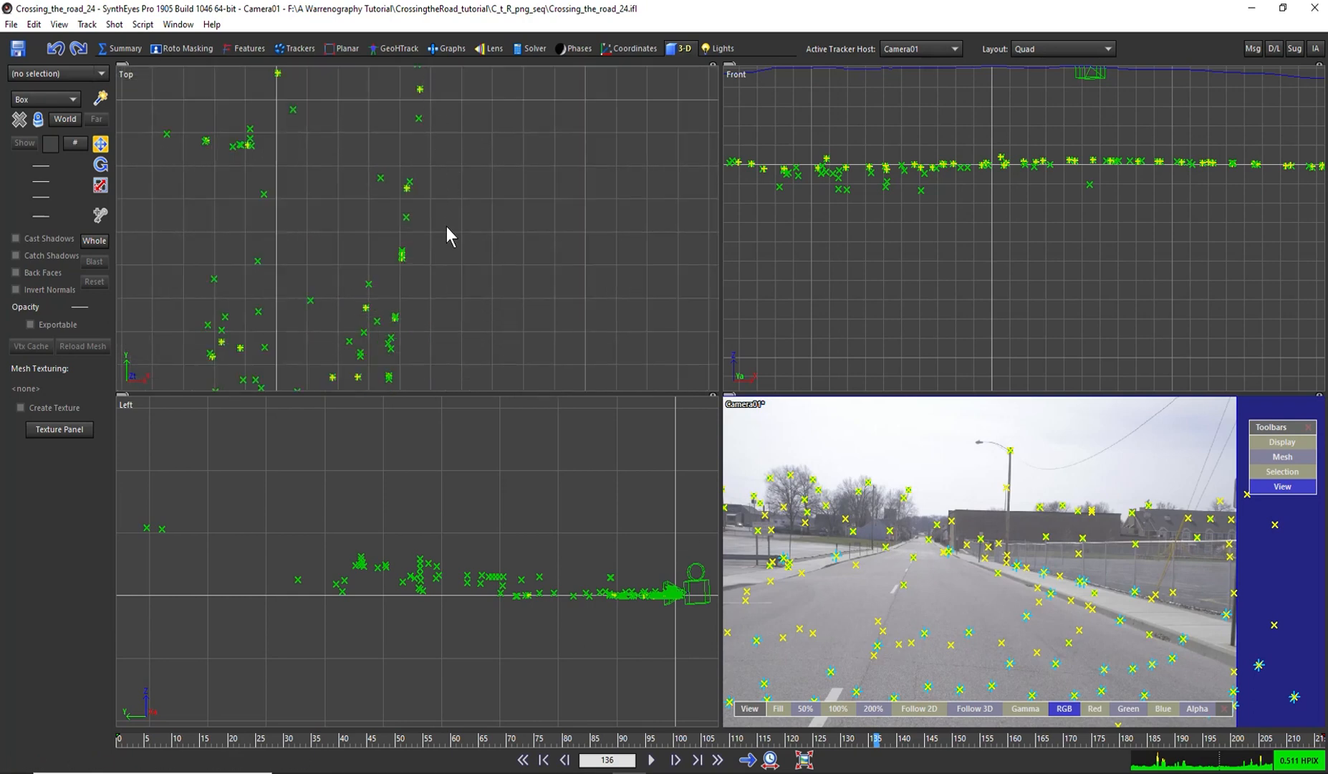
{"action": "scroll", "coordinate": [452, 250], "scroll_direction": "down", "scroll_amount": 4}
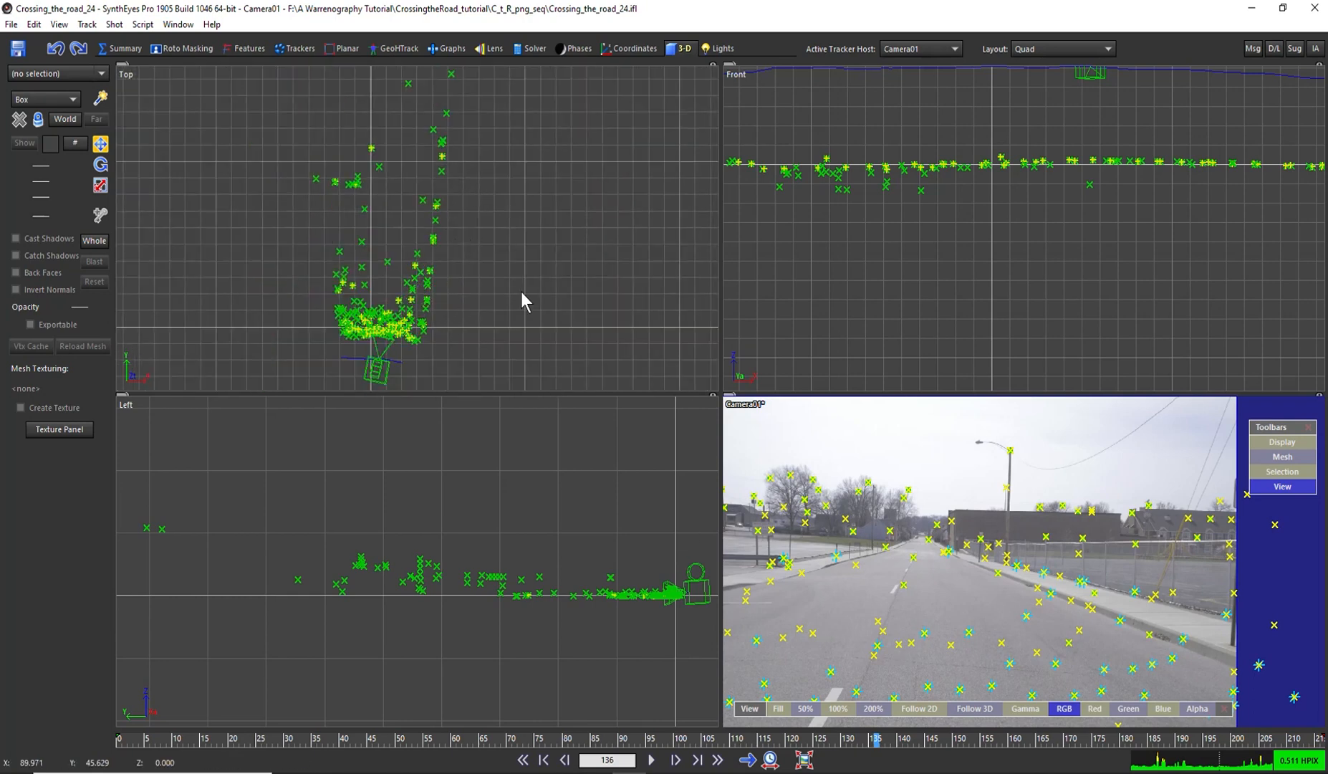
Examine the height of the solved trackers relative to the ground in the Left view, scrubbing to frame 95.
{"action": "scroll", "coordinate": [558, 625], "scroll_direction": "up", "scroll_amount": 2}
{"action": "scroll", "coordinate": [523, 593], "scroll_direction": "up", "scroll_amount": 2}
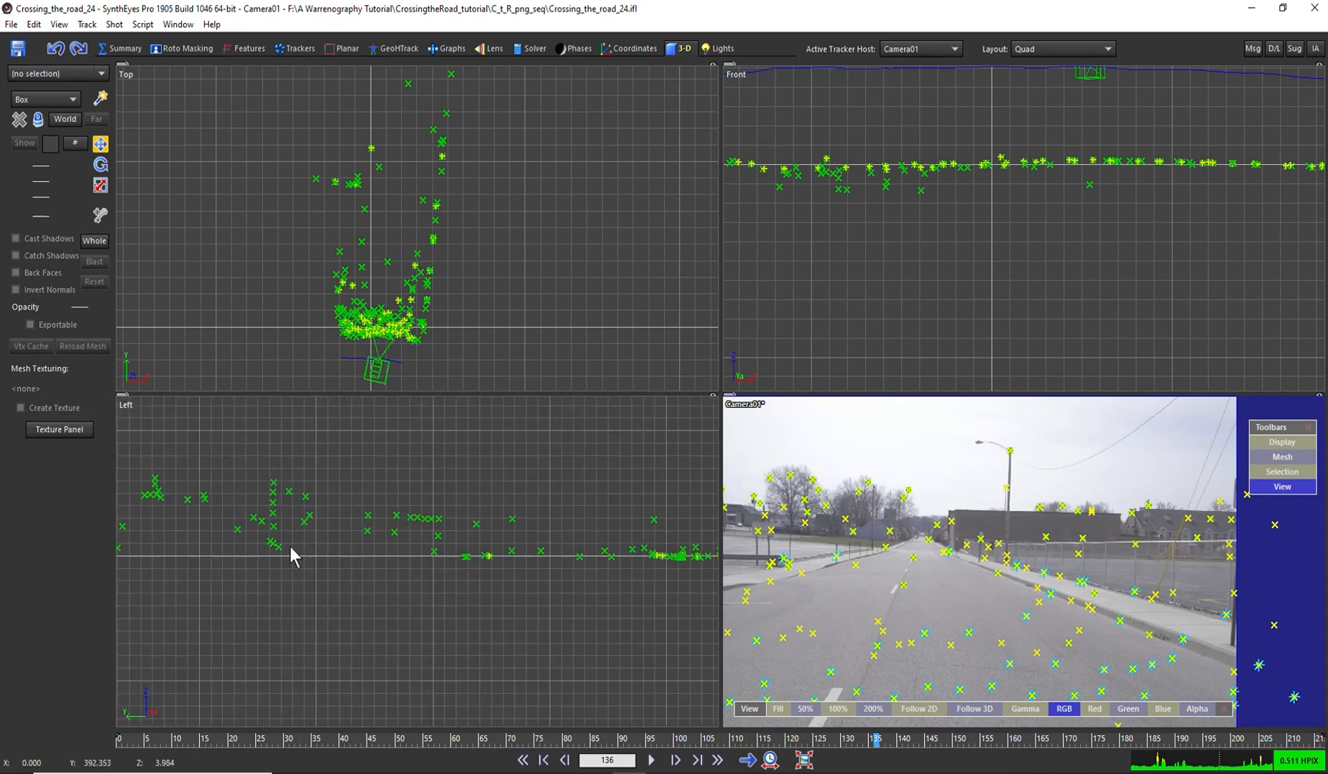
{"action": "mouse_move", "coordinate": [652, 738]}
{"action": "left_mouse_down"}
{"action": "mouse_move", "coordinate": [511, 738]}
{"action": "mouse_move", "coordinate": [648, 734]}
{"action": "left_mouse_up"}
{"action": "scroll", "coordinate": [619, 631], "scroll_direction": "down", "scroll_amount": 2}
{"action": "scroll", "coordinate": [519, 611], "scroll_direction": "down", "scroll_amount": 2}
{"action": "middle_click_drag", "start_coordinate": [631, 616], "coordinate": [406, 614]}
{"action": "scroll", "coordinate": [406, 614], "scroll_direction": "up", "scroll_amount": 4}
{"action": "middle_click_drag", "start_coordinate": [300, 503], "coordinate": [423, 567]}
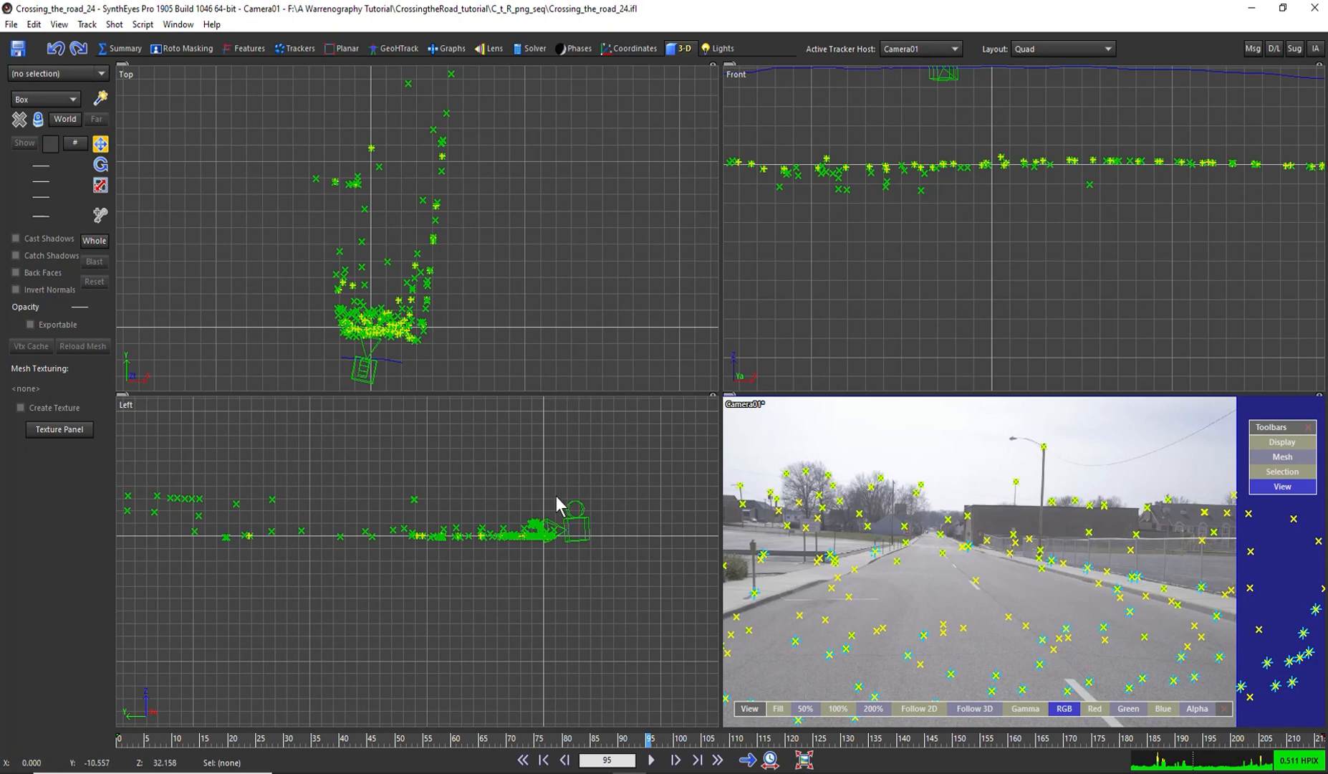
Lock the perspective view to the camera and play through the shot, limiting the display to the constrained ground trackers.
{"action": "key", "text": "F3"}
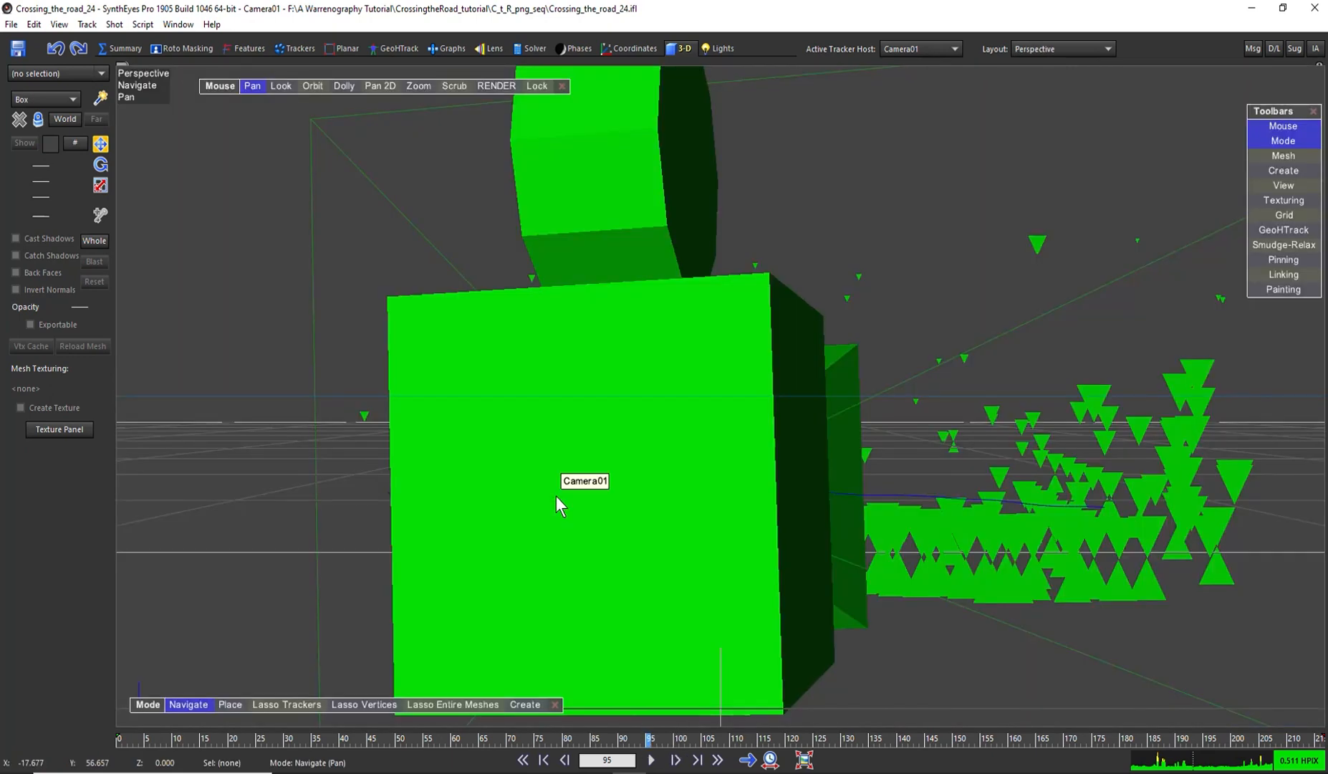
{"action": "key", "text": "l"}
{"action": "key", "text": "space"}
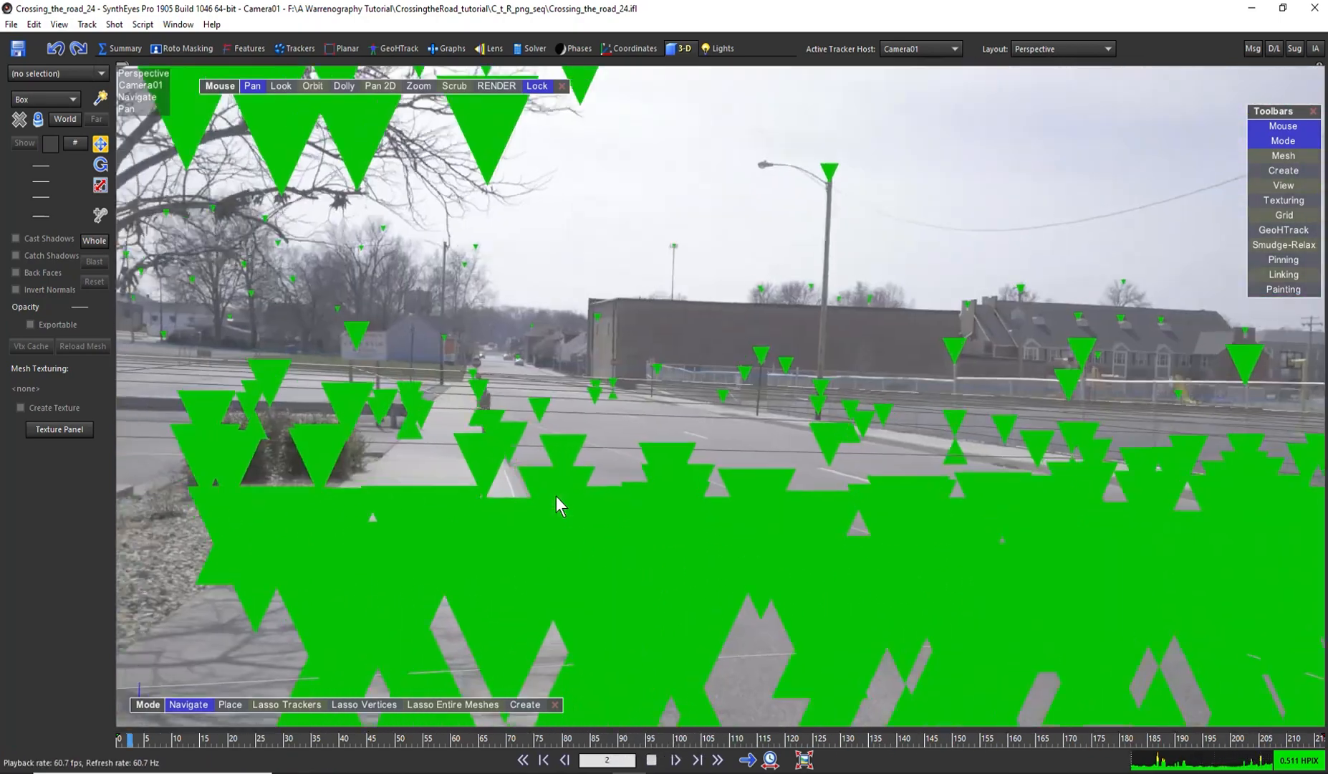
{"action": "key", "text": "j"}
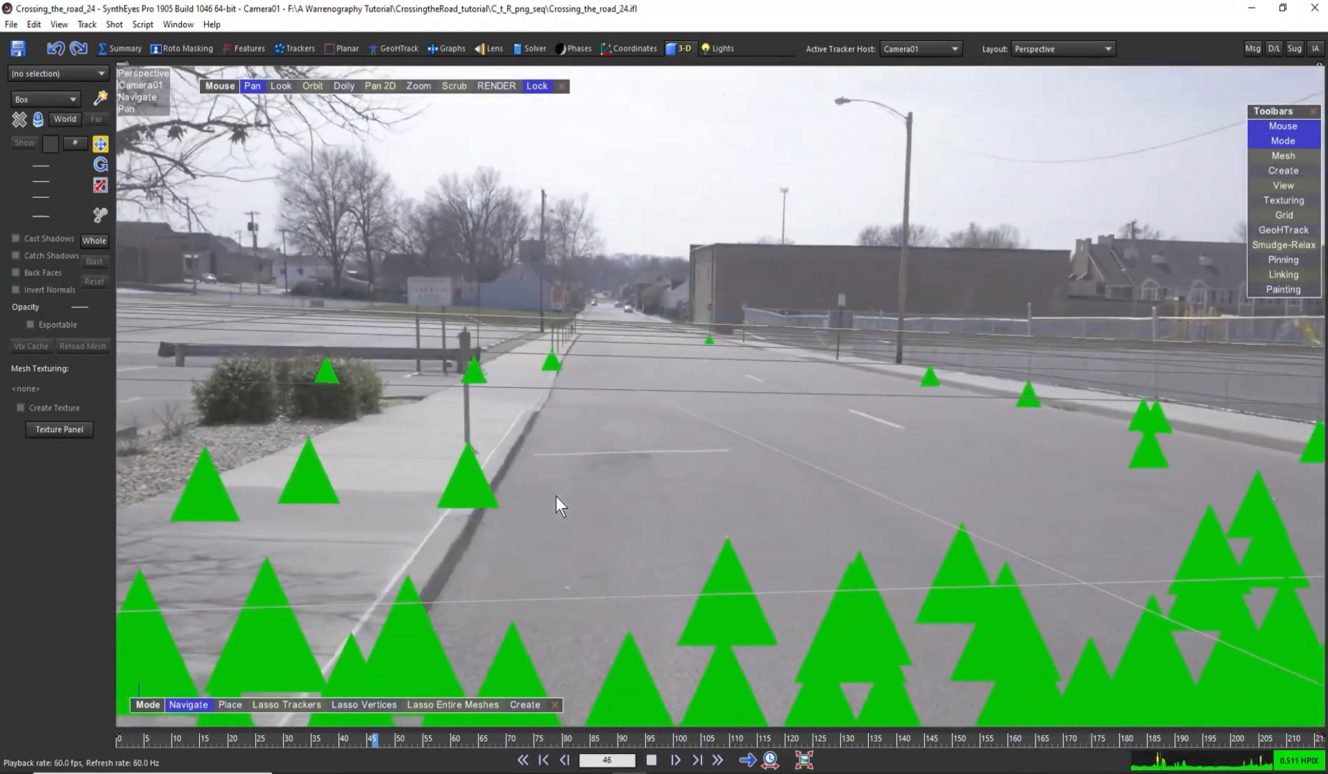
{"action": "key", "text": "space"}
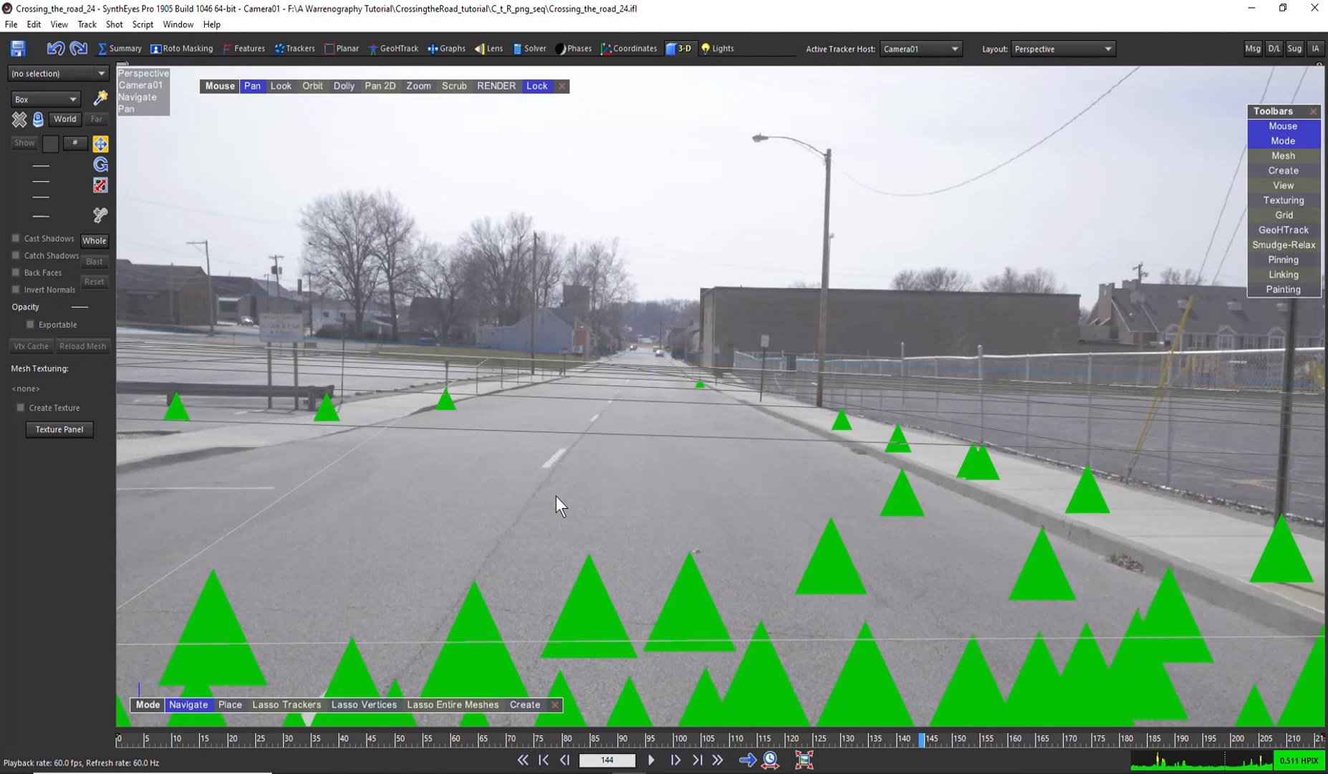
Return to the four-view layout in the Coordinates room and scrub to frame 100.
{"action": "key", "text": "F8"}
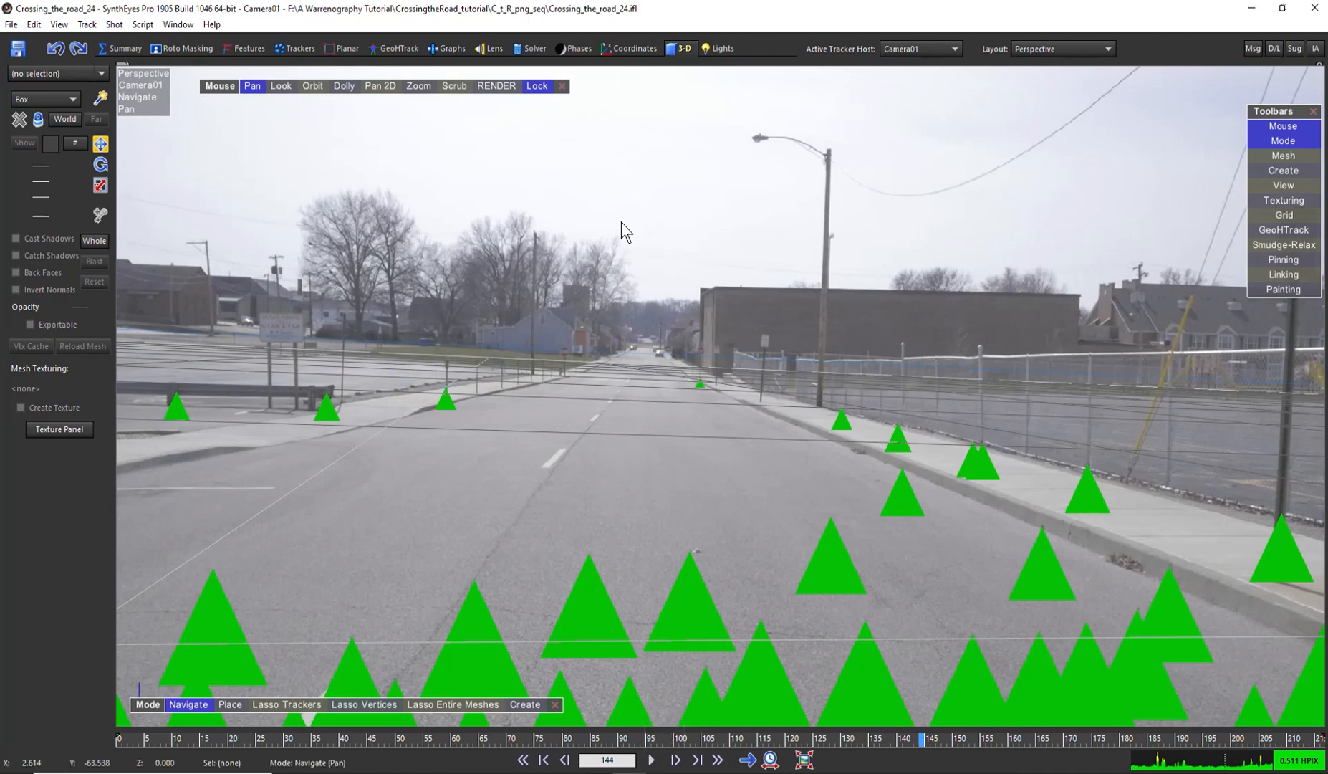
{"action": "key", "text": "4"}
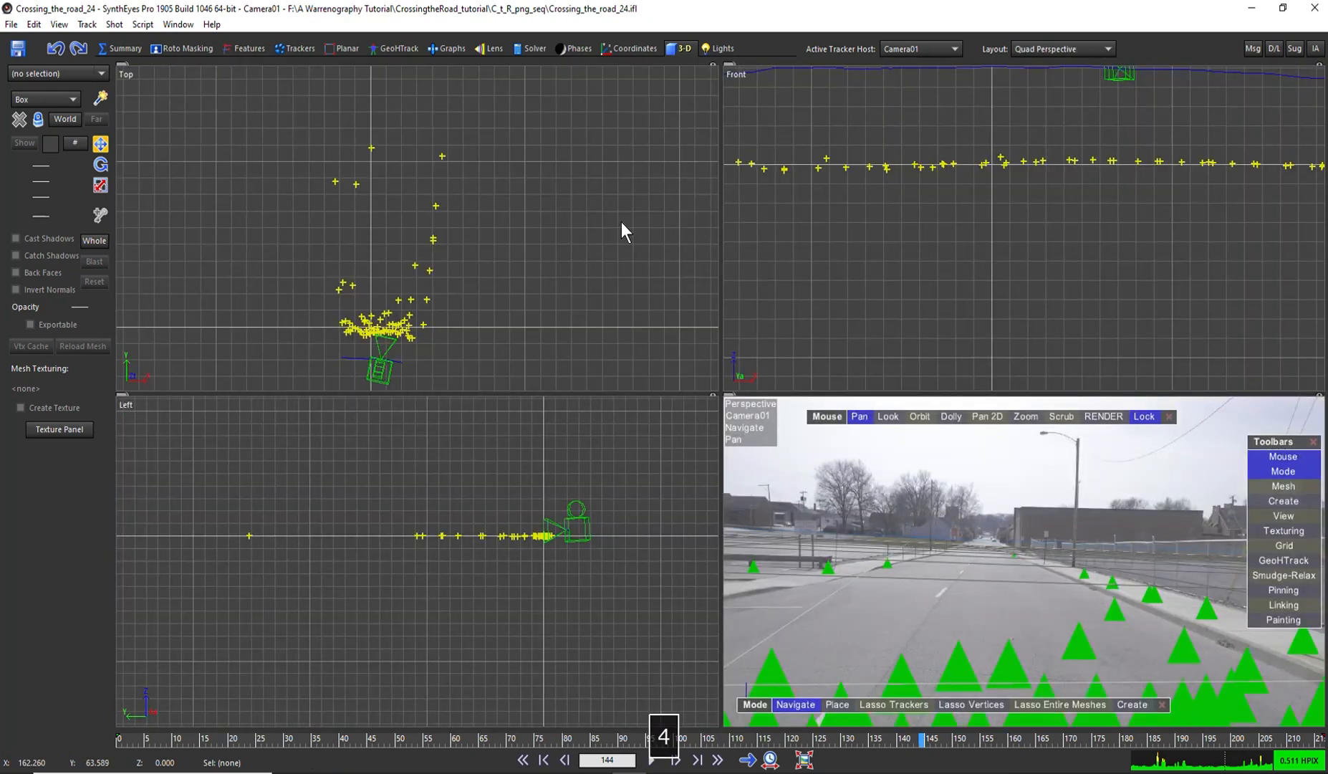
{"action": "key", "text": "F8"}
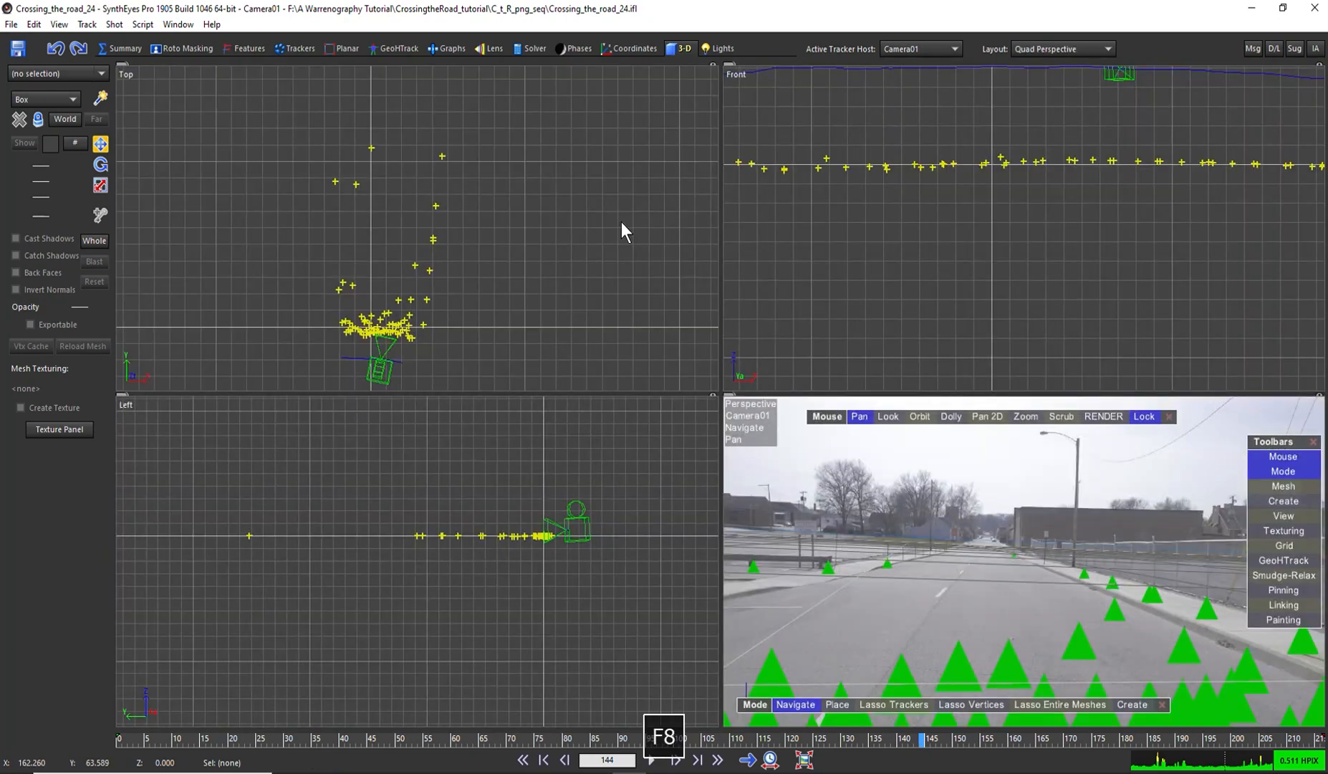
{"action": "left_click", "coordinate": [635, 48]}
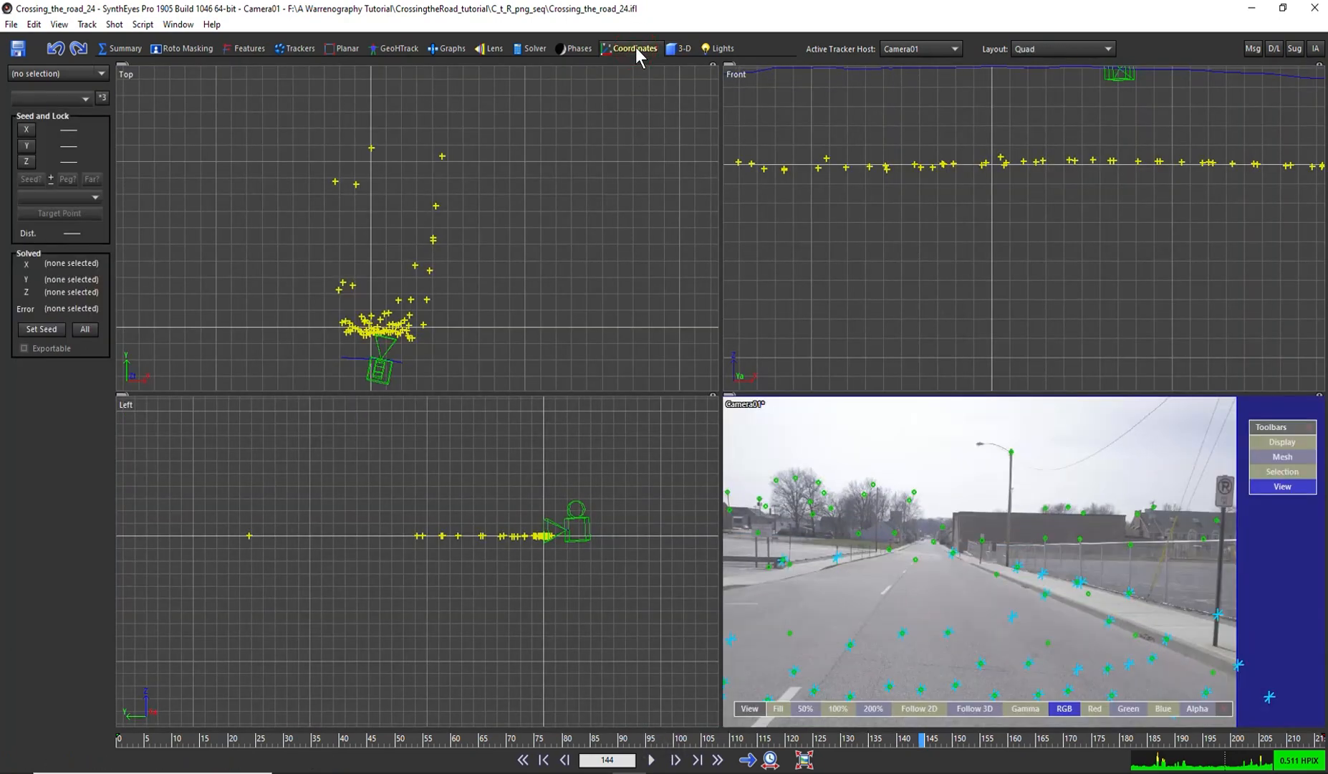
{"action": "left_click_drag", "start_coordinate": [835, 742], "coordinate": [688, 746]}
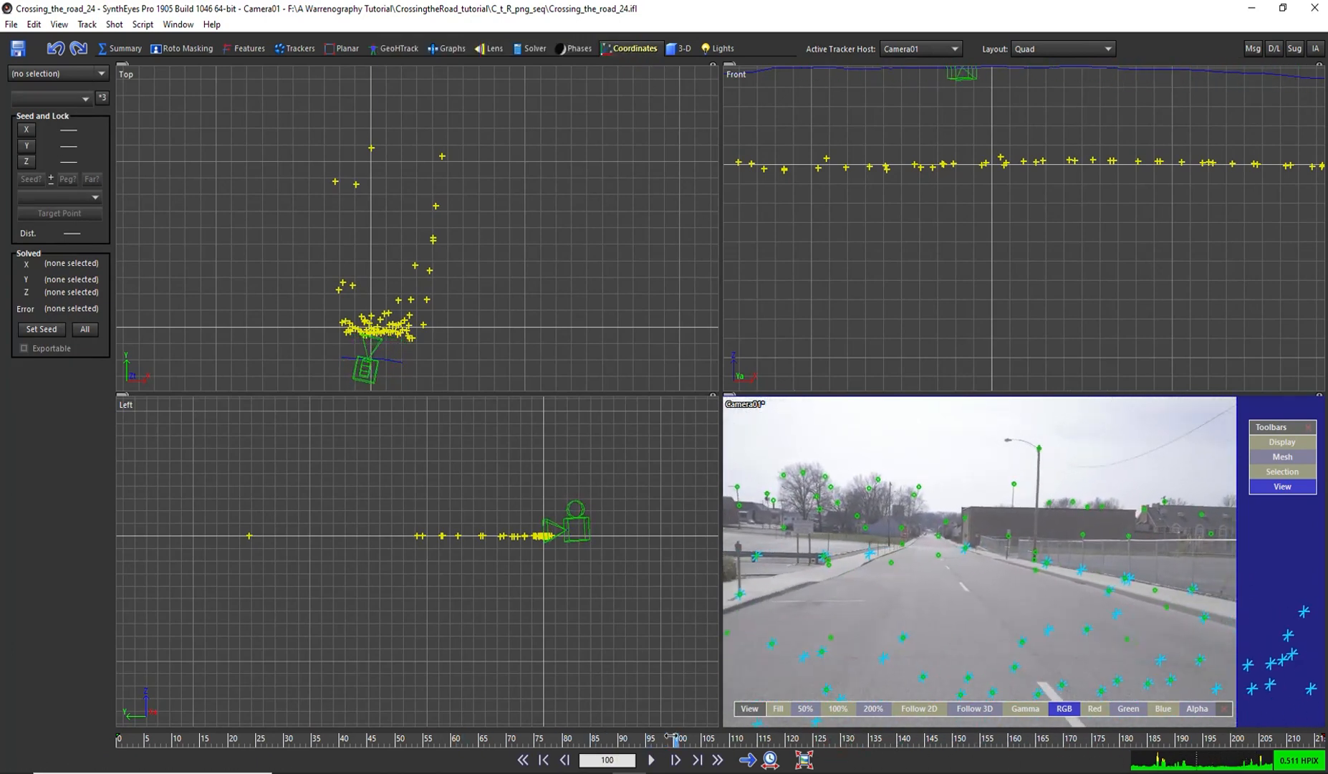
Show all trackers again and examine the road trackers near the origin in the Top and camera views.
{"action": "scroll", "coordinate": [418, 355], "scroll_direction": "down", "scroll_amount": 2}
{"action": "middle_click_drag", "start_coordinate": [419, 355], "coordinate": [469, 306]}
{"action": "scroll", "coordinate": [456, 236], "scroll_direction": "up", "scroll_amount": 5}
{"action": "scroll", "coordinate": [454, 278], "scroll_direction": "down", "scroll_amount": 1}
{"action": "middle_click_drag", "start_coordinate": [454, 367], "coordinate": [462, 278]}
{"action": "scroll", "coordinate": [462, 278], "scroll_direction": "up", "scroll_amount": 4}
{"action": "scroll", "coordinate": [428, 301], "scroll_direction": "down", "scroll_amount": 3}
{"action": "middle_click_drag", "start_coordinate": [429, 360], "coordinate": [463, 276]}
{"action": "scroll", "coordinate": [462, 230], "scroll_direction": "up", "scroll_amount": 4}
{"action": "scroll", "coordinate": [432, 219], "scroll_direction": "down", "scroll_amount": 1}
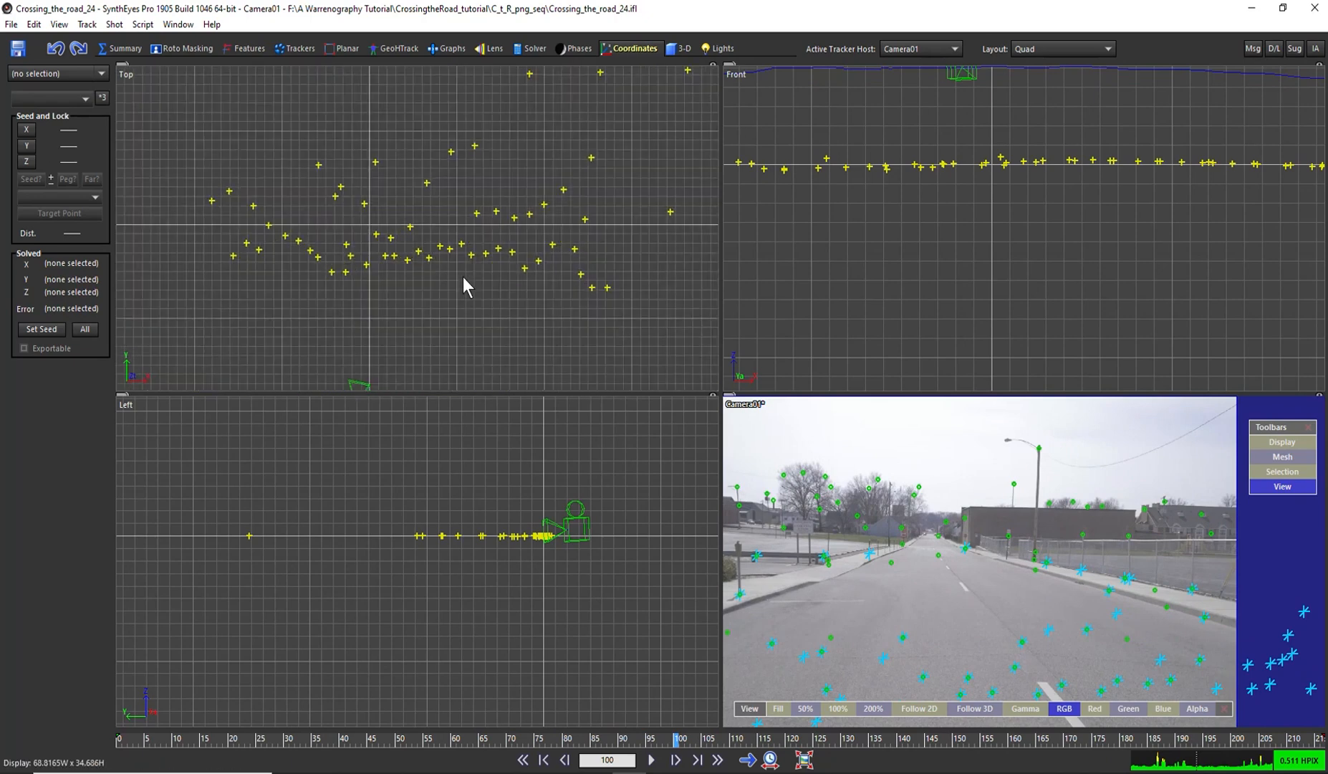
{"action": "key", "text": "j"}
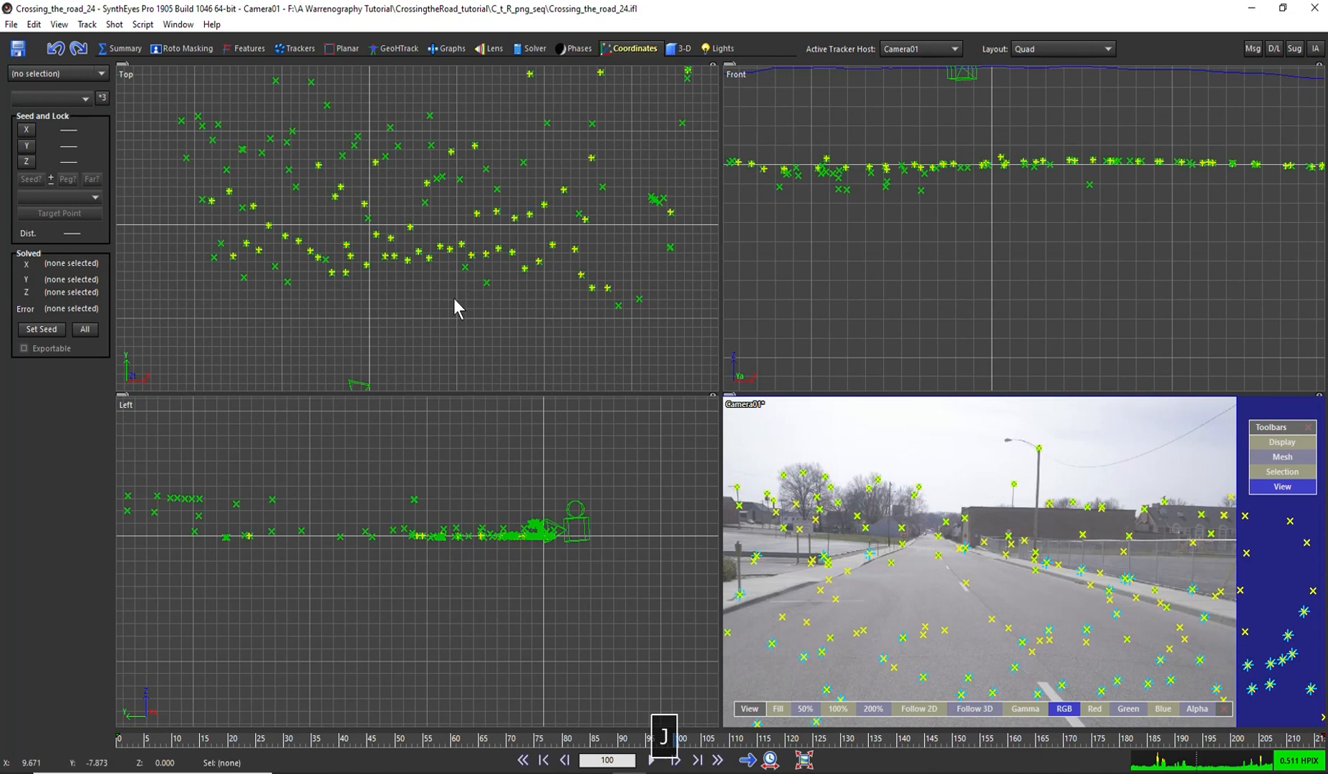
{"action": "scroll", "coordinate": [442, 313], "scroll_direction": "up", "scroll_amount": 2}
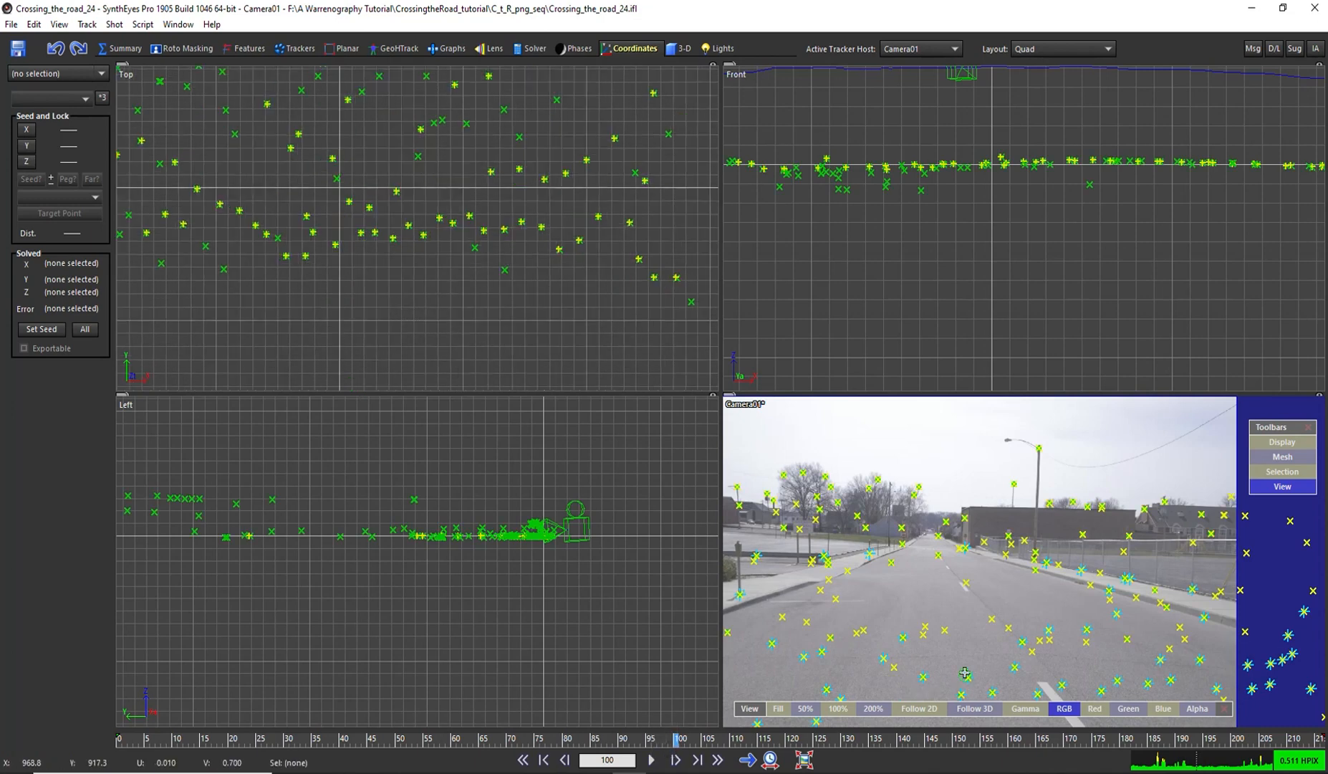
{"action": "scroll", "coordinate": [946, 623], "scroll_direction": "up", "scroll_amount": 5}
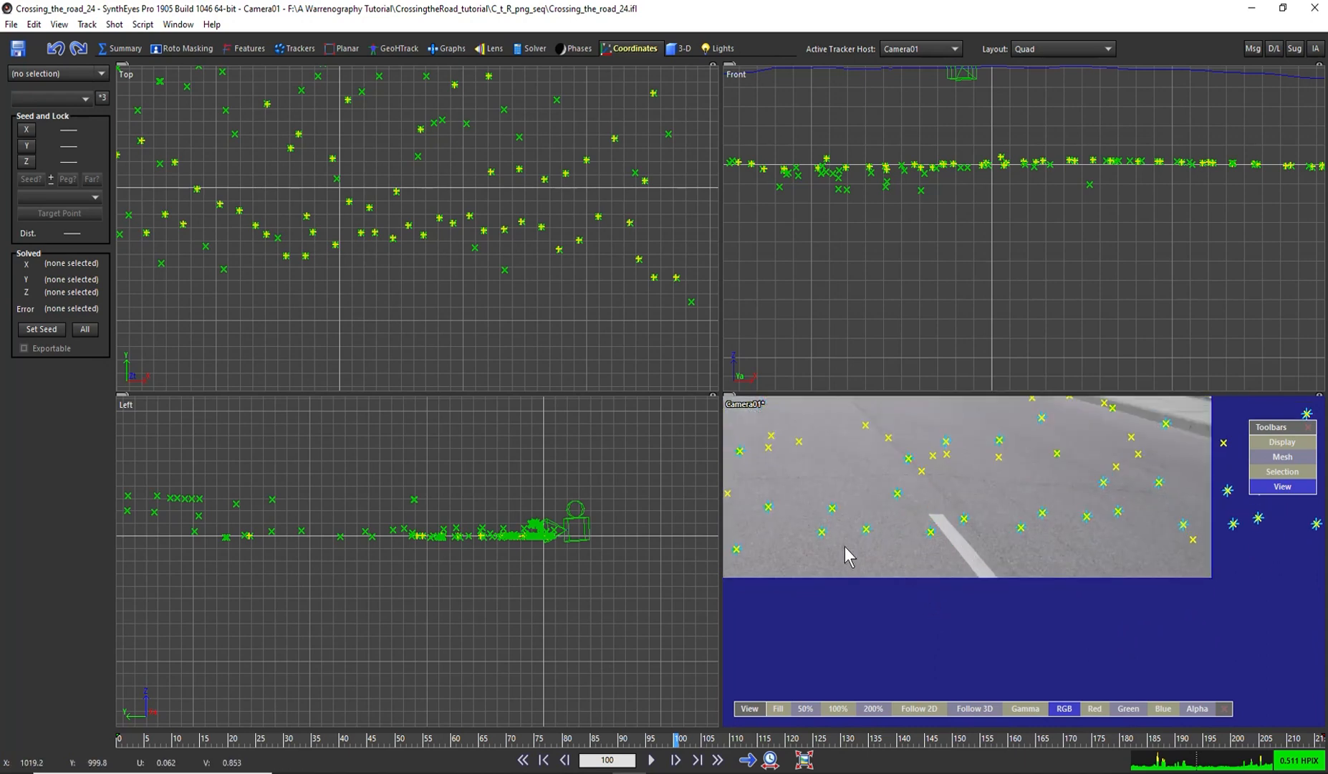
{"action": "scroll", "coordinate": [462, 276], "scroll_direction": "down", "scroll_amount": 5}
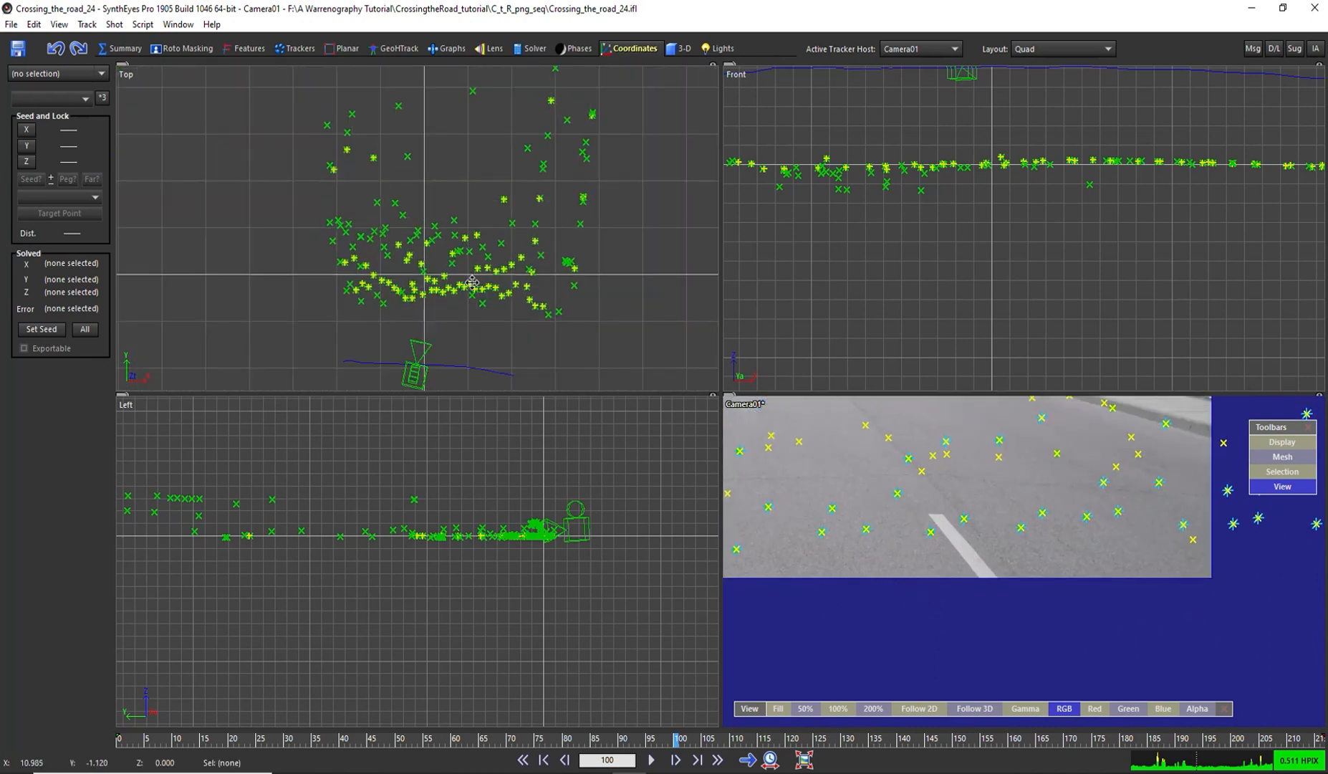
{"action": "scroll", "coordinate": [458, 269], "scroll_direction": "up", "scroll_amount": 2}
{"action": "scroll", "coordinate": [466, 285], "scroll_direction": "up", "scroll_amount": 2}
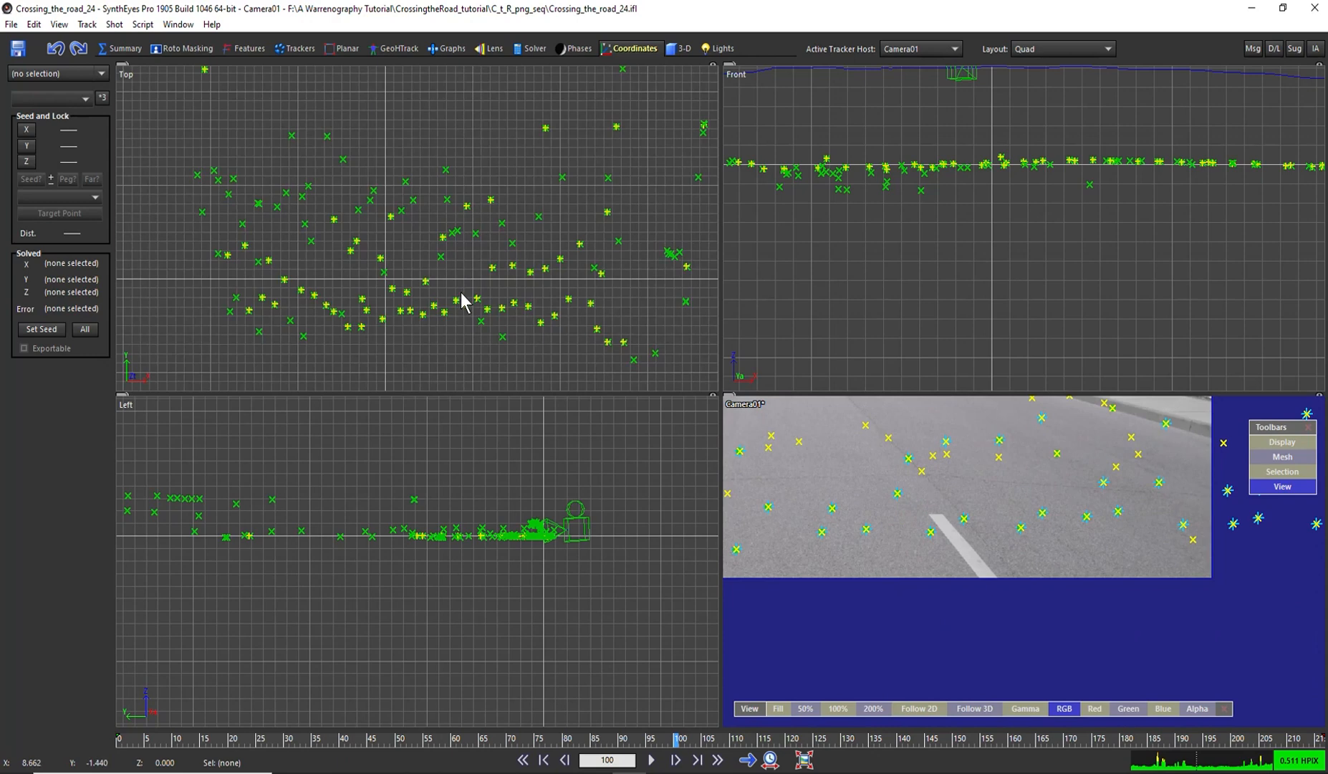
Replace the existing axis constraints with a three-point coordinate system, using Tracker133 as origin, Tracker88 along X and Tracker222 on the XY plane, and apply it.
{"action": "left_click", "coordinate": [102, 99]}
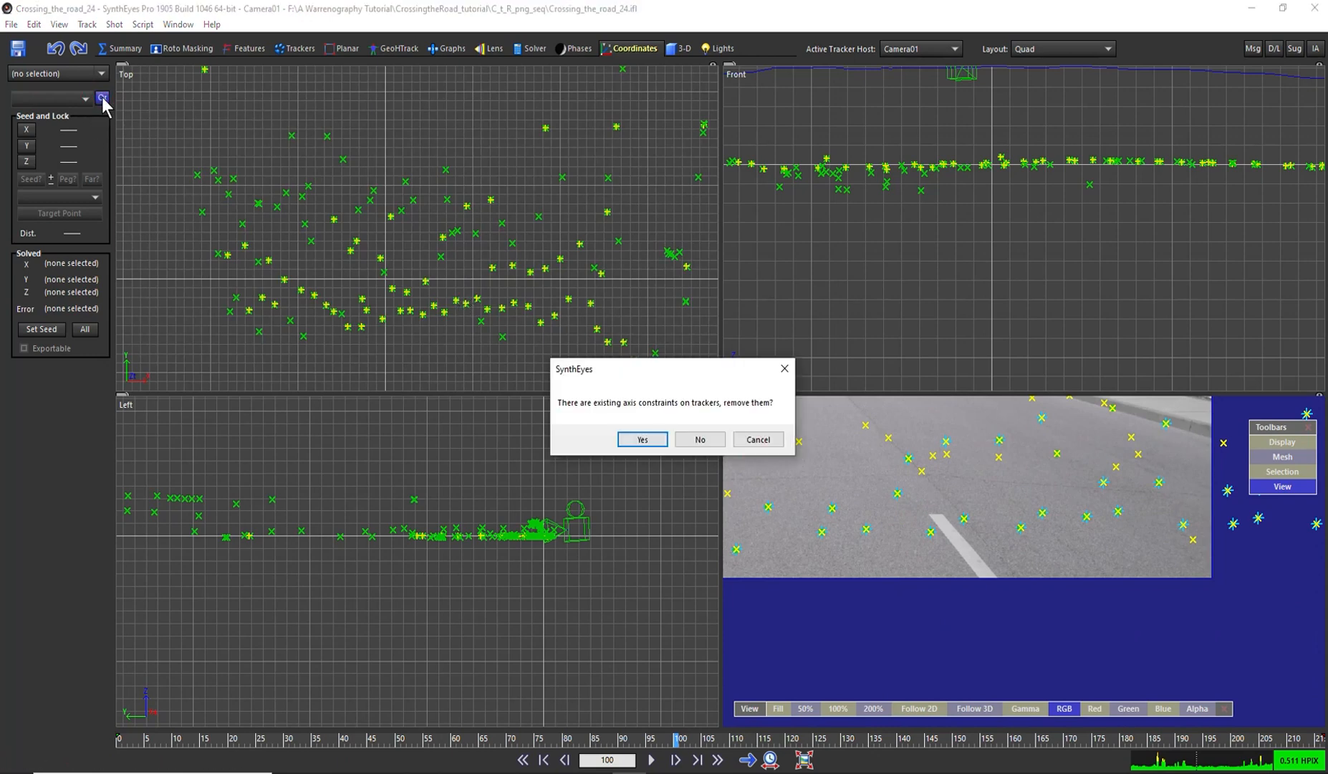
{"action": "left_click", "coordinate": [641, 439]}
{"action": "scroll", "coordinate": [562, 314], "scroll_direction": "down", "scroll_amount": 2}
{"action": "scroll", "coordinate": [457, 320], "scroll_direction": "up", "scroll_amount": 2}
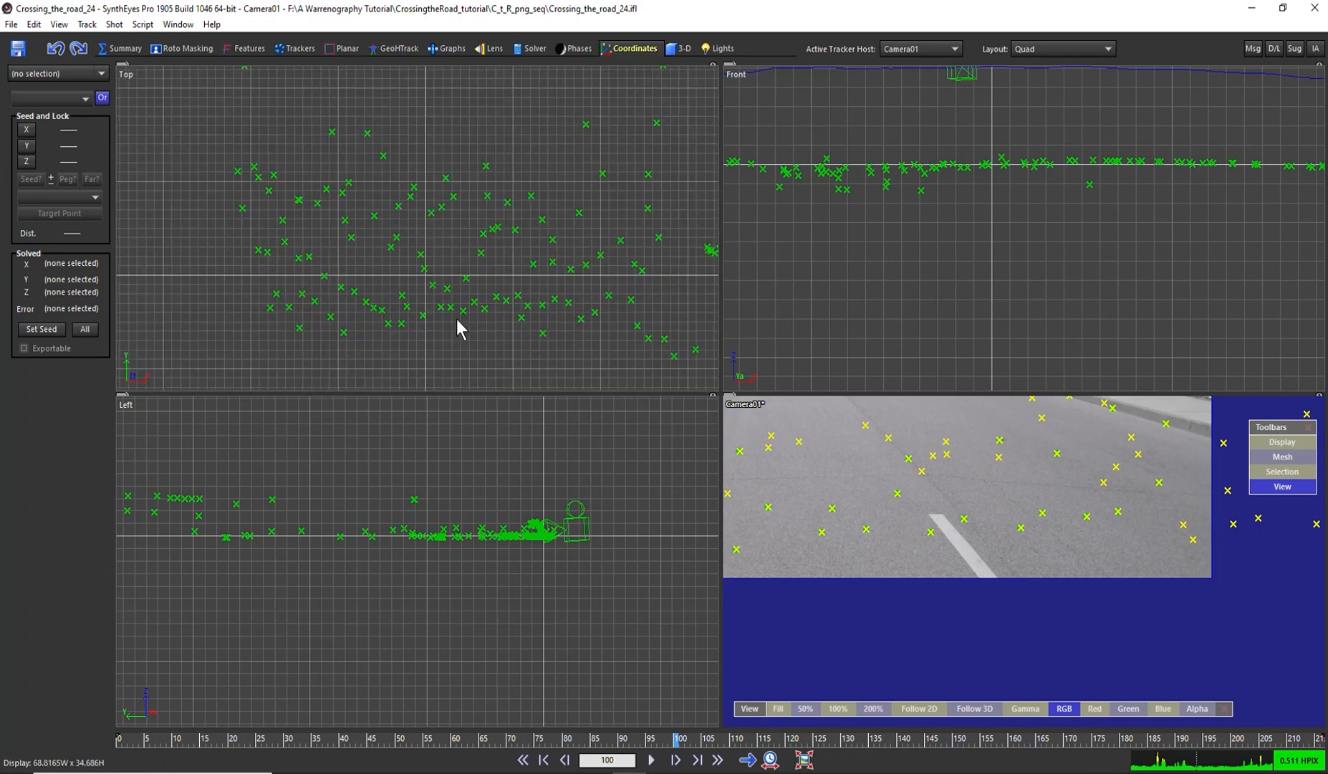
{"action": "left_click", "coordinate": [425, 270]}
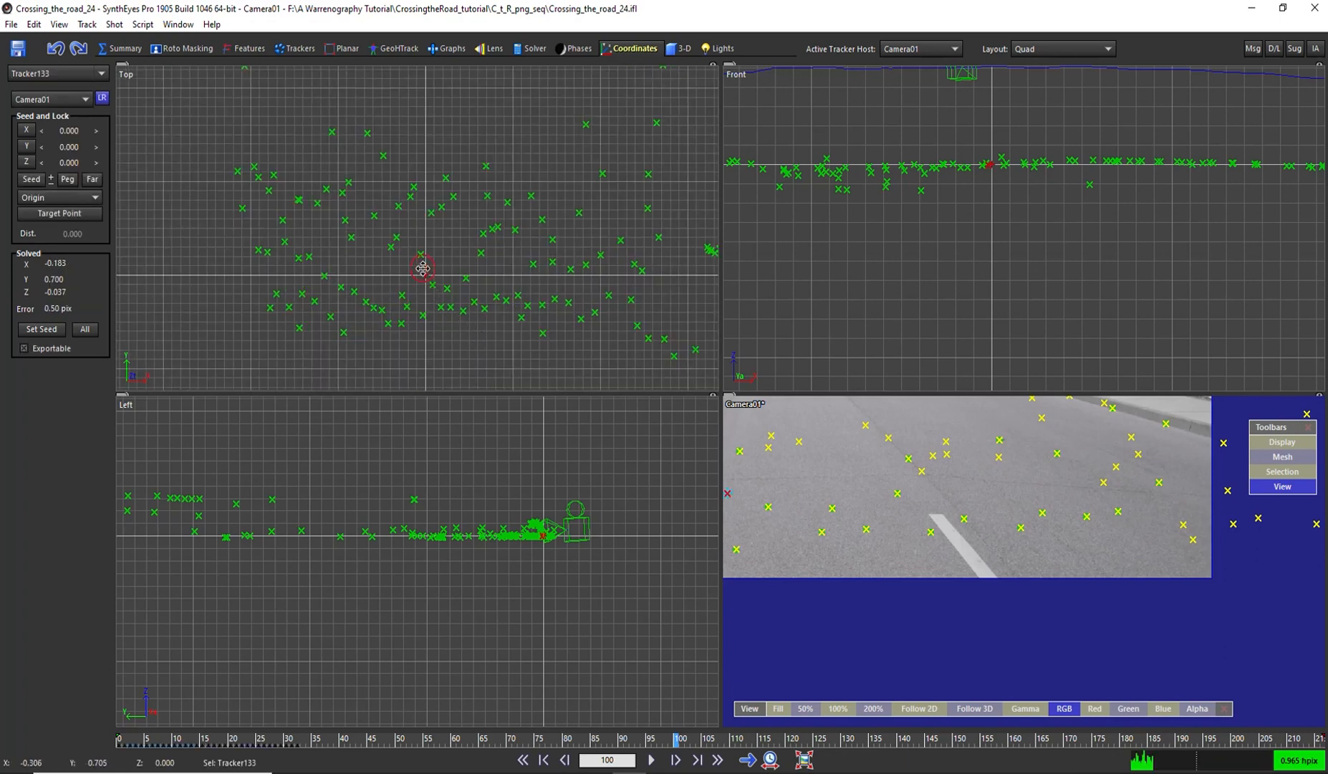
{"action": "left_click", "coordinate": [521, 294]}
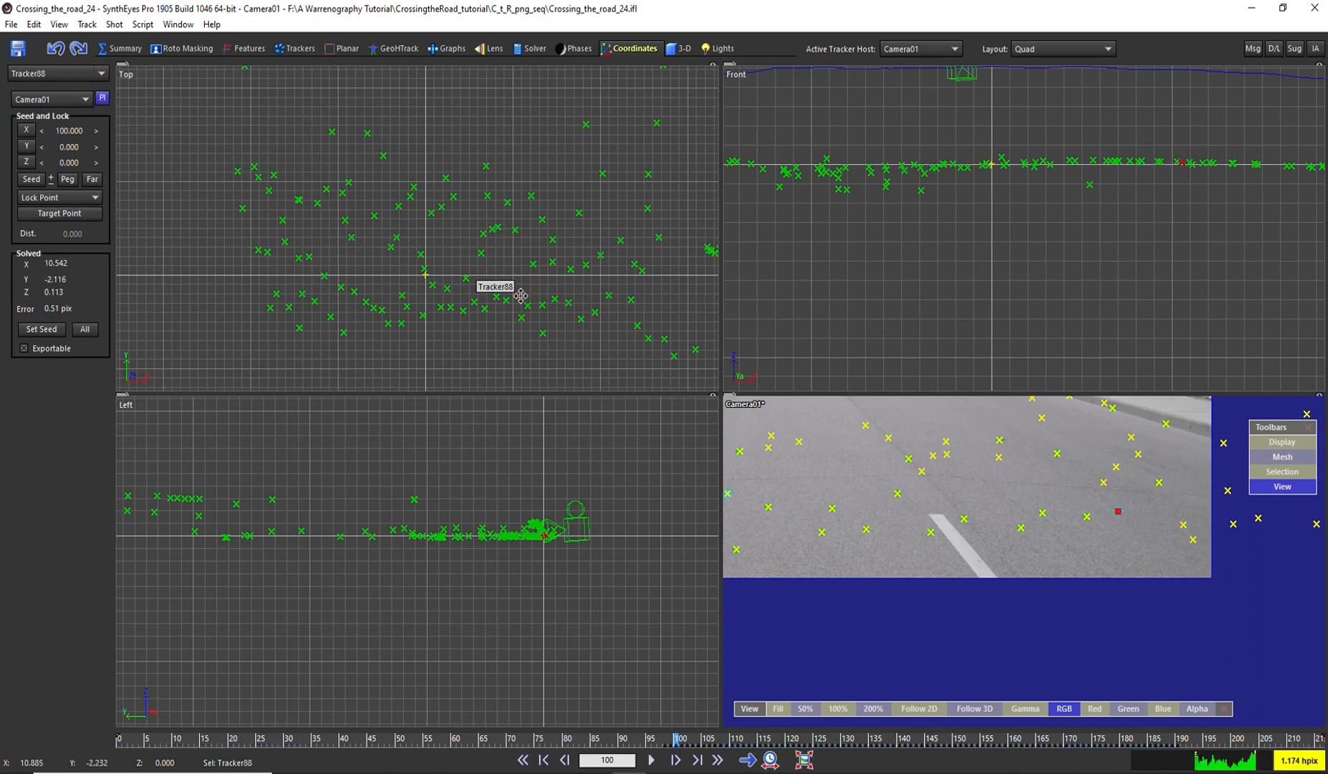
{"action": "left_click", "coordinate": [486, 166]}
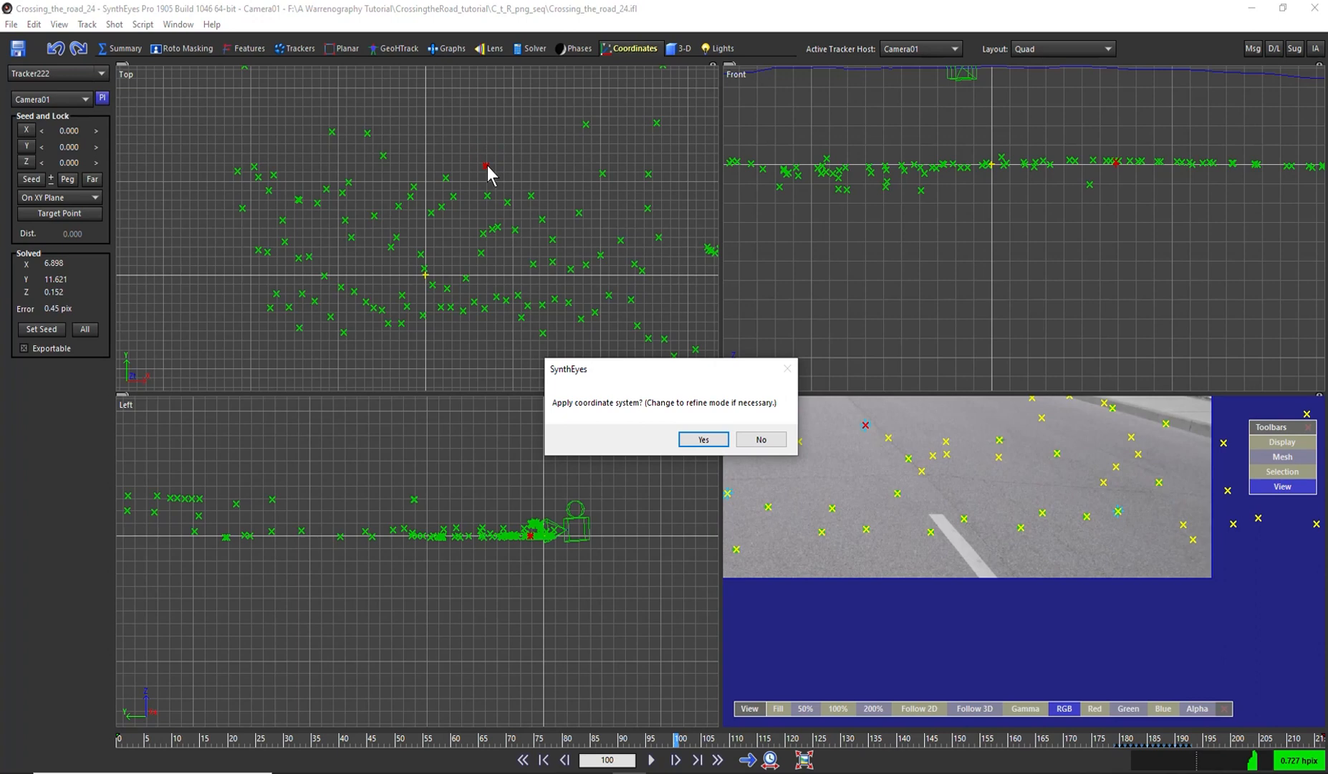
{"action": "key", "text": "Return"}
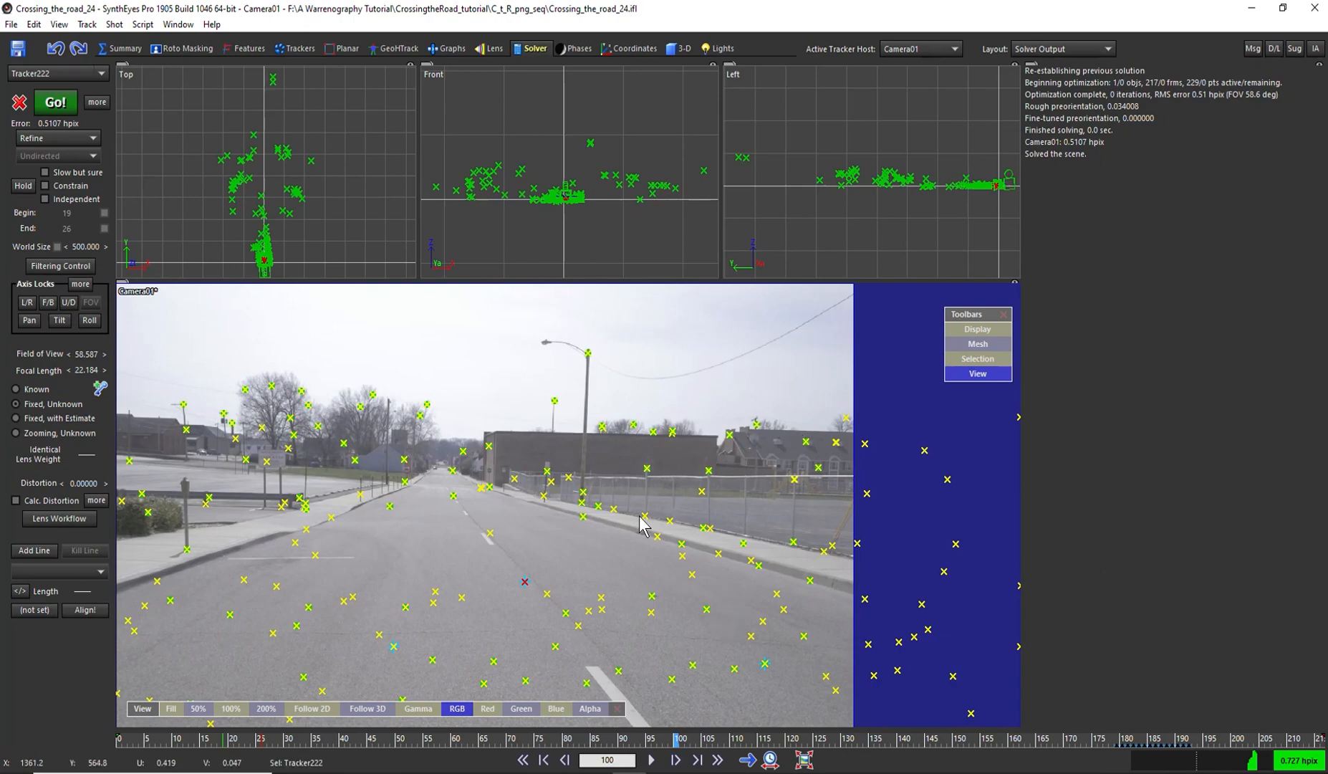
Play through the shot in the perspective view and check how the ground grid follows the road.
{"action": "key", "text": "F3"}
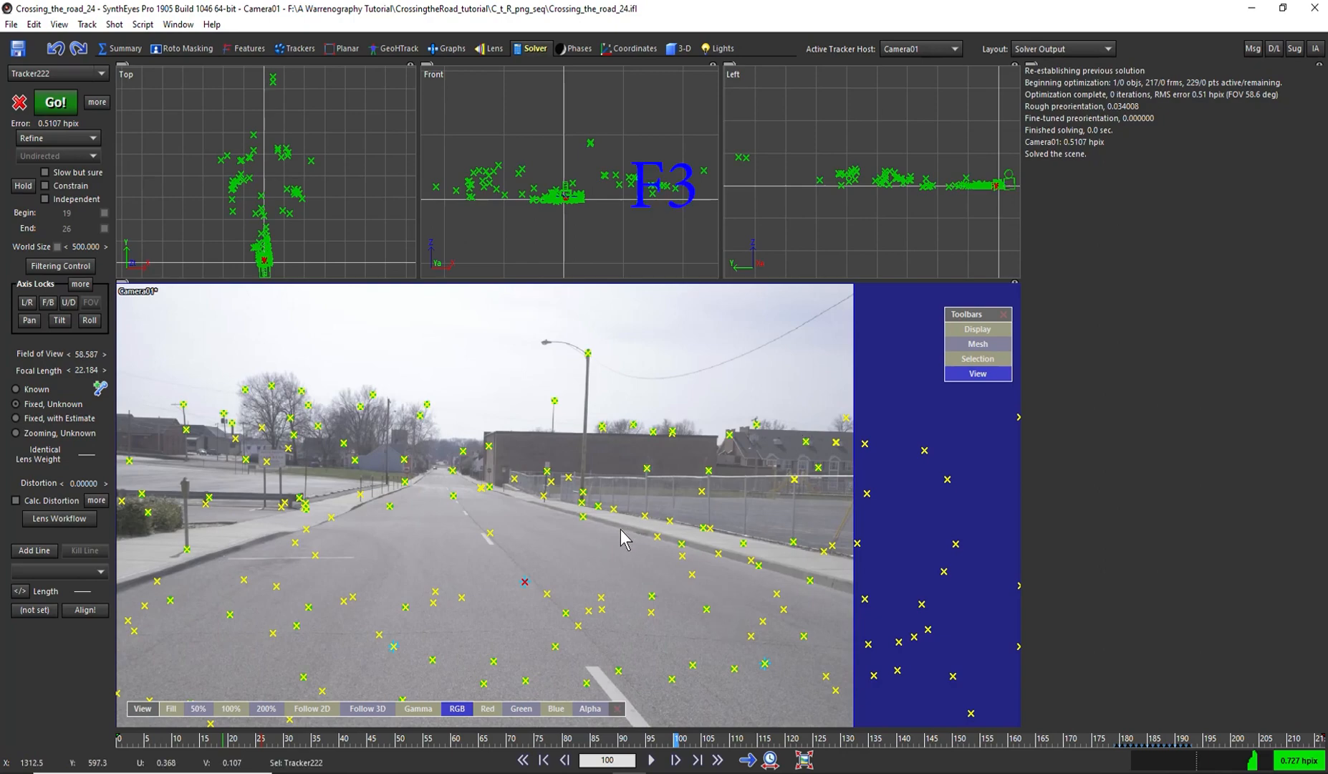
{"action": "key", "text": "space"}
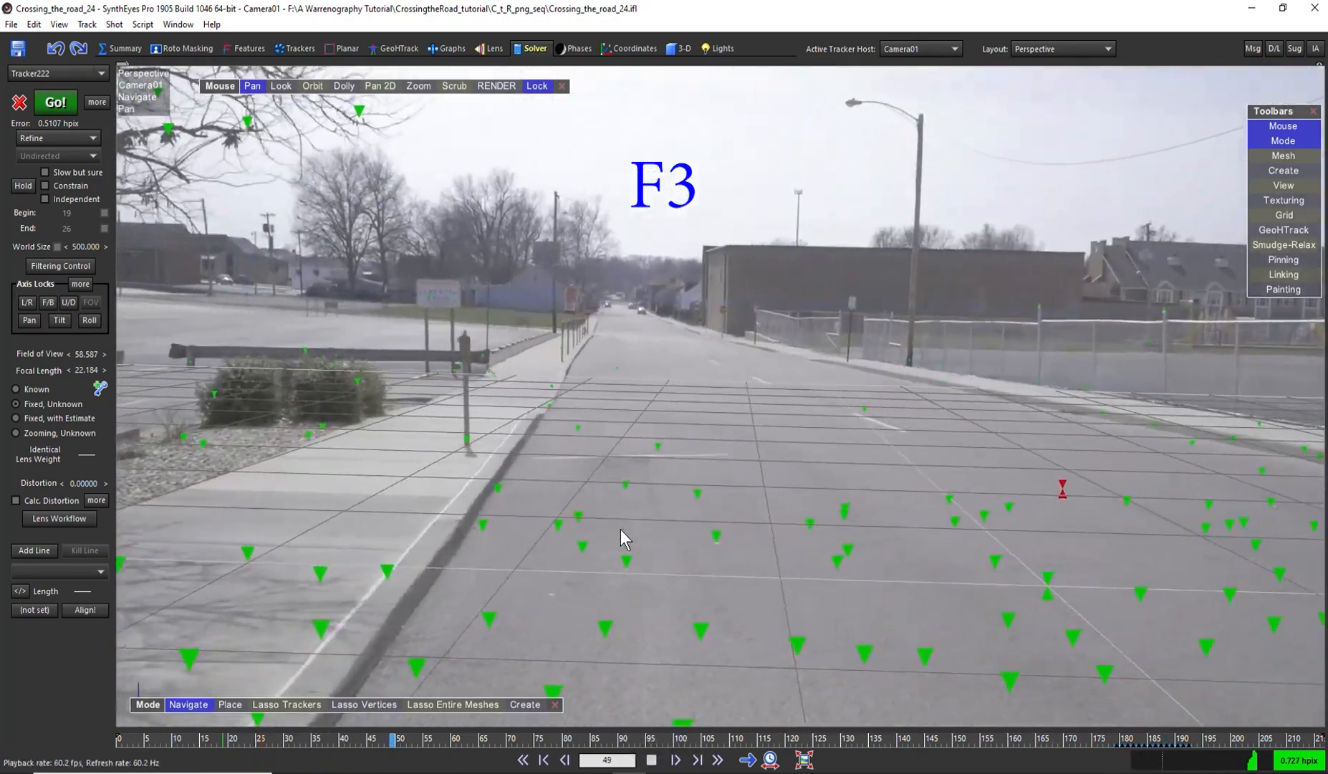
{"action": "key", "text": "space"}
Return to the Coordinates room's four-view layout and begin a new three-point setup near the Top-view origin, removing the existing axis constraints.
{"action": "left_click", "coordinate": [629, 49]}
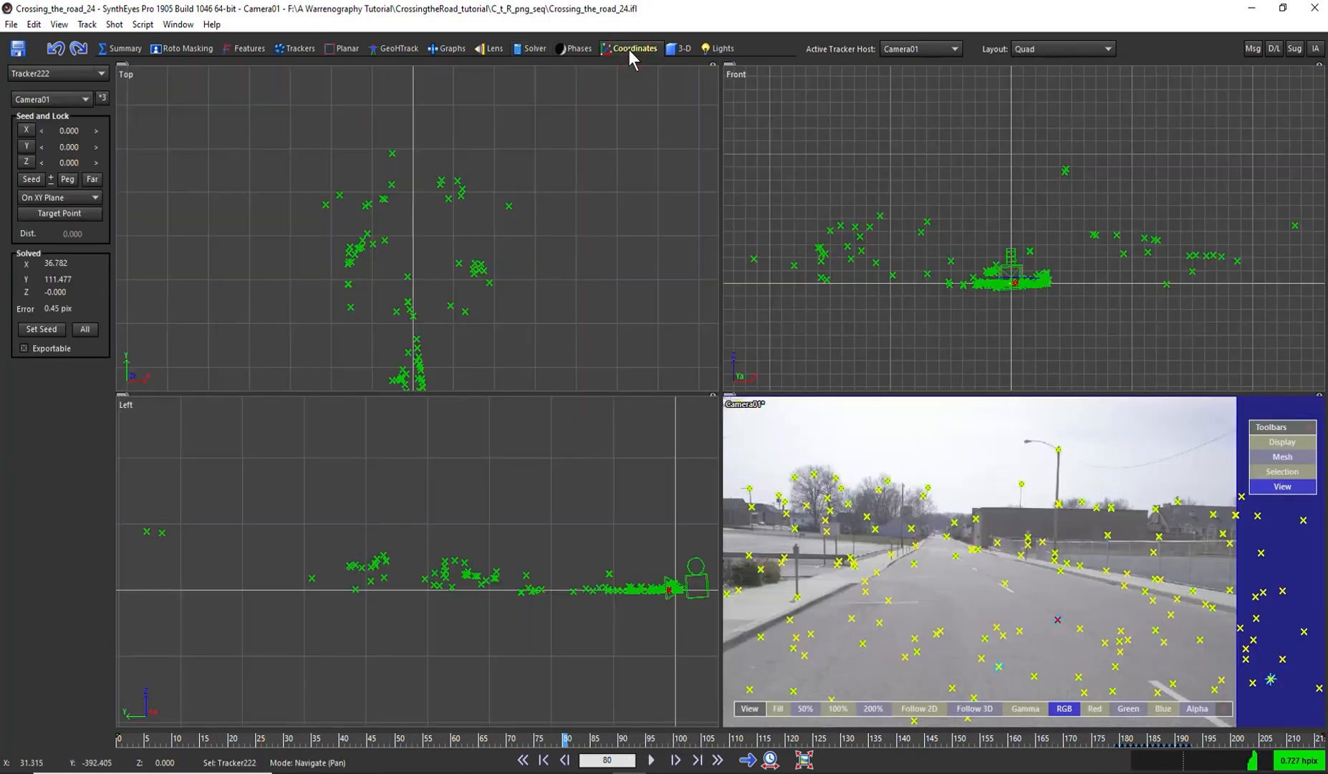
{"action": "middle_click_drag", "start_coordinate": [527, 332], "coordinate": [506, 268]}
{"action": "scroll", "coordinate": [506, 268], "scroll_direction": "down", "scroll_amount": 1}
{"action": "scroll", "coordinate": [459, 313], "scroll_direction": "up", "scroll_amount": 5}
{"action": "middle_click_drag", "start_coordinate": [432, 333], "coordinate": [529, 264]}
{"action": "scroll", "coordinate": [529, 264], "scroll_direction": "down", "scroll_amount": 1}
{"action": "scroll", "coordinate": [507, 298], "scroll_direction": "up", "scroll_amount": 3}
{"action": "scroll", "coordinate": [490, 220], "scroll_direction": "up", "scroll_amount": 2}
{"action": "middle_click_drag", "start_coordinate": [511, 200], "coordinate": [580, 210]}
{"action": "scroll", "coordinate": [580, 210], "scroll_direction": "down", "scroll_amount": 1}
{"action": "scroll", "coordinate": [581, 210], "scroll_direction": "up", "scroll_amount": 3}
{"action": "left_click", "coordinate": [103, 98]}
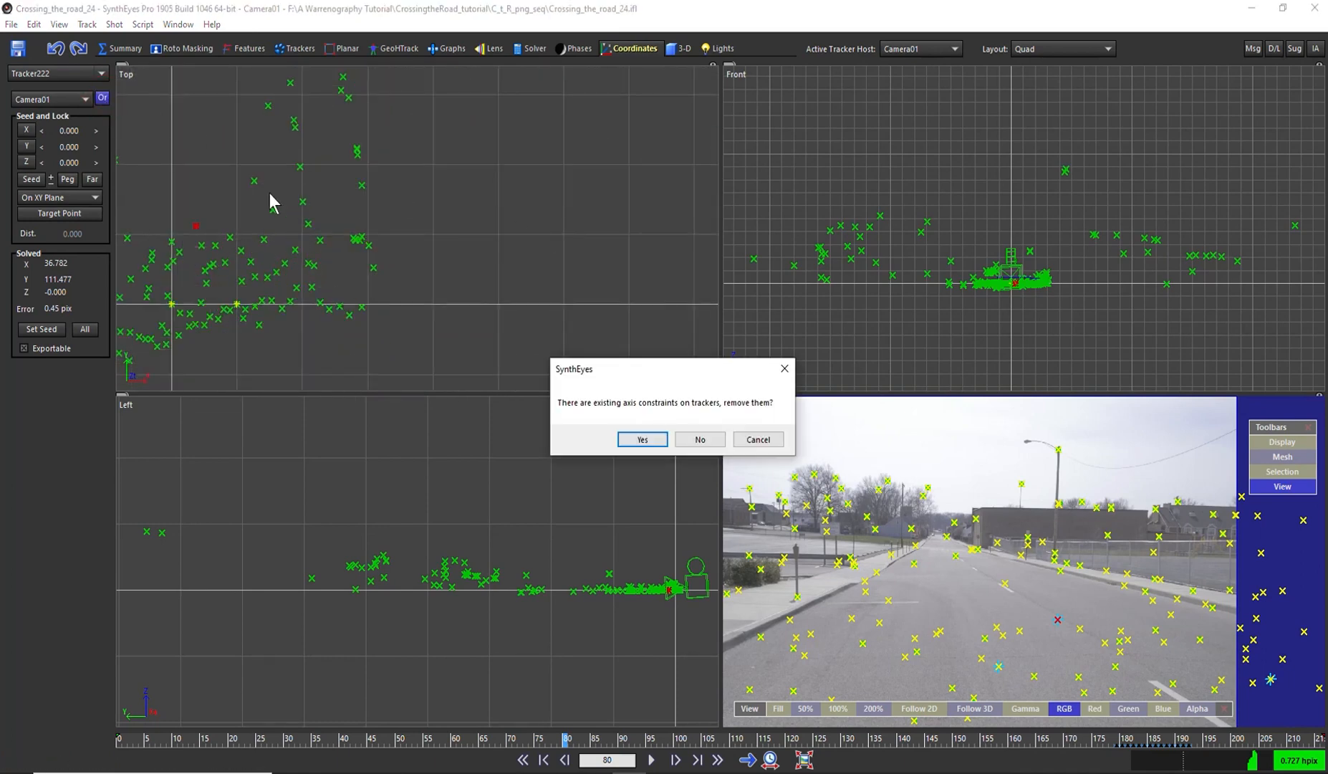
{"action": "left_click", "coordinate": [633, 441]}
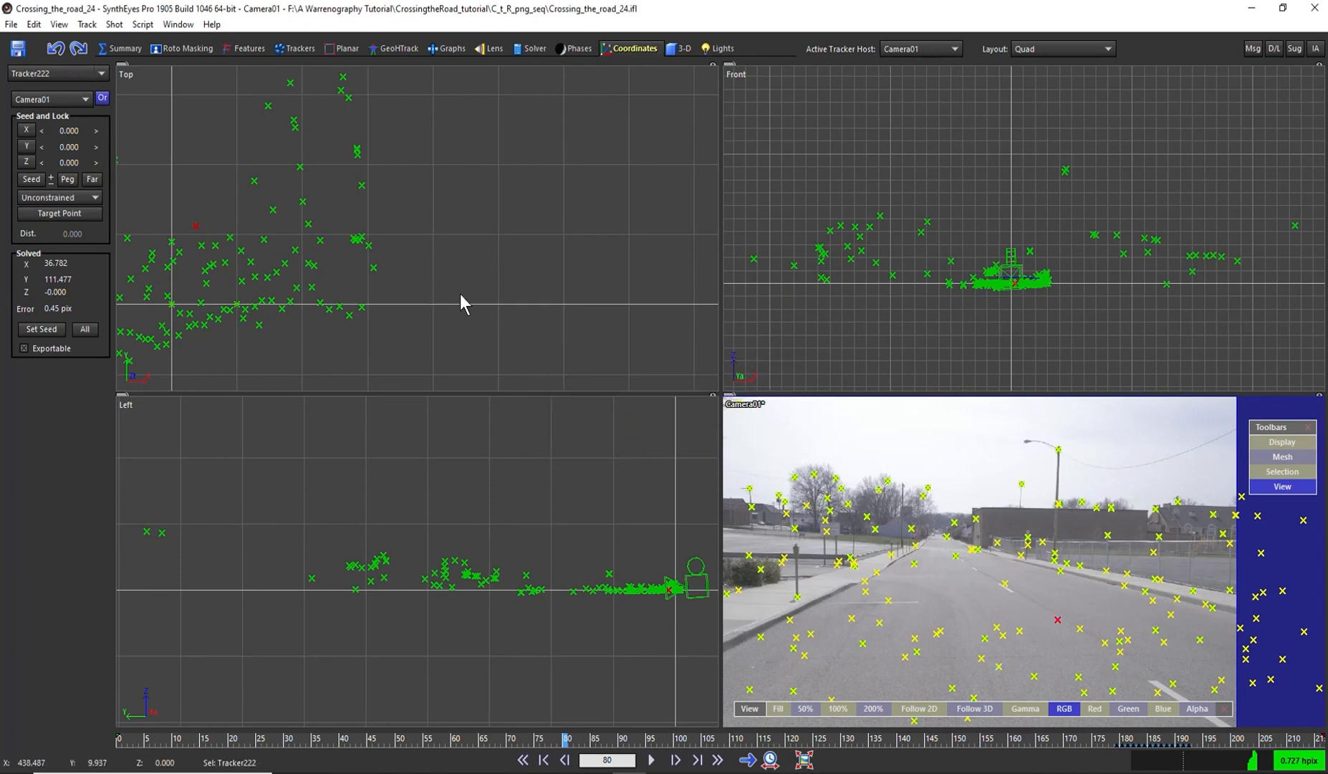
Pick Tracker66 as origin, the road tracker beyond the white lane dash along X and Tracker195 on the XY plane, and apply the coordinate system.
{"action": "middle_click_drag", "start_coordinate": [470, 304], "coordinate": [507, 301]}
{"action": "middle_click_drag", "start_coordinate": [1031, 616], "coordinate": [824, 448]}
{"action": "scroll", "coordinate": [914, 597], "scroll_direction": "down", "scroll_amount": 2}
{"action": "scroll", "coordinate": [859, 522], "scroll_direction": "up", "scroll_amount": 5}
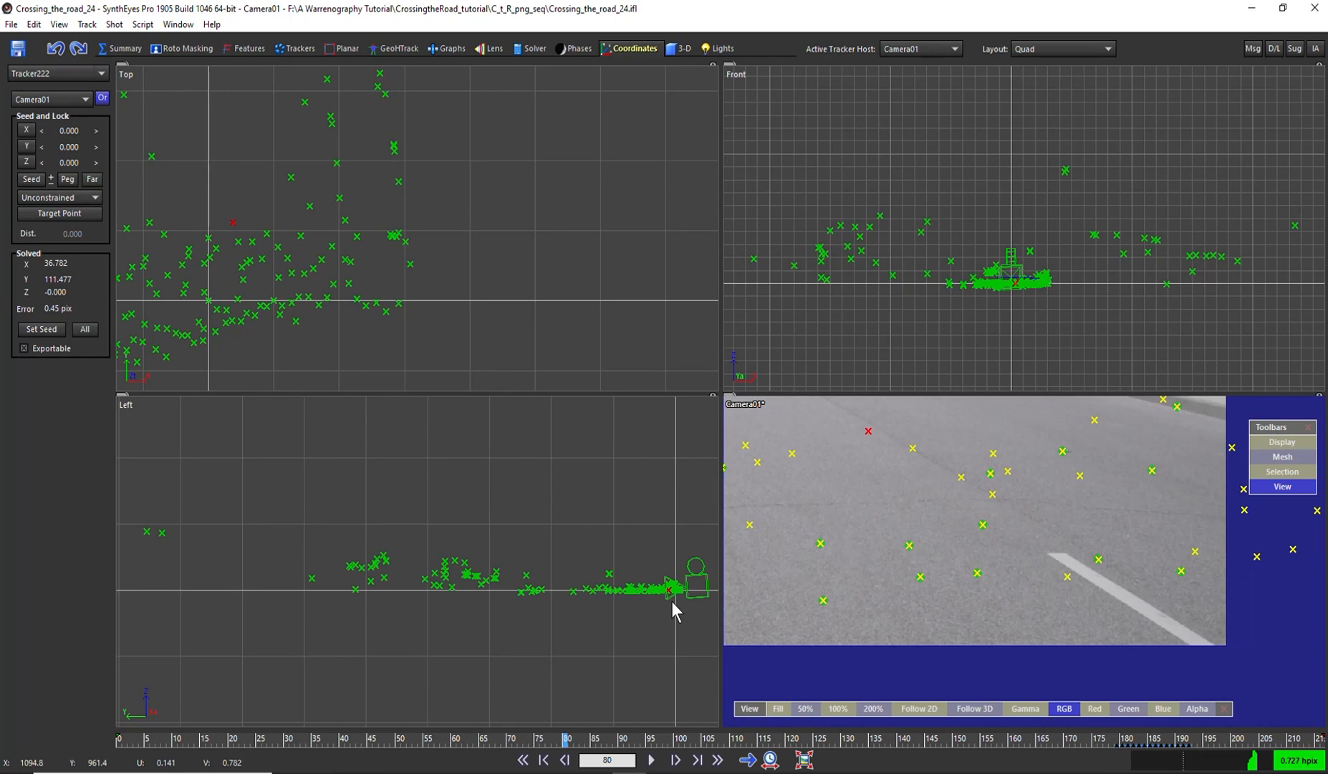
{"action": "key", "text": "2"}
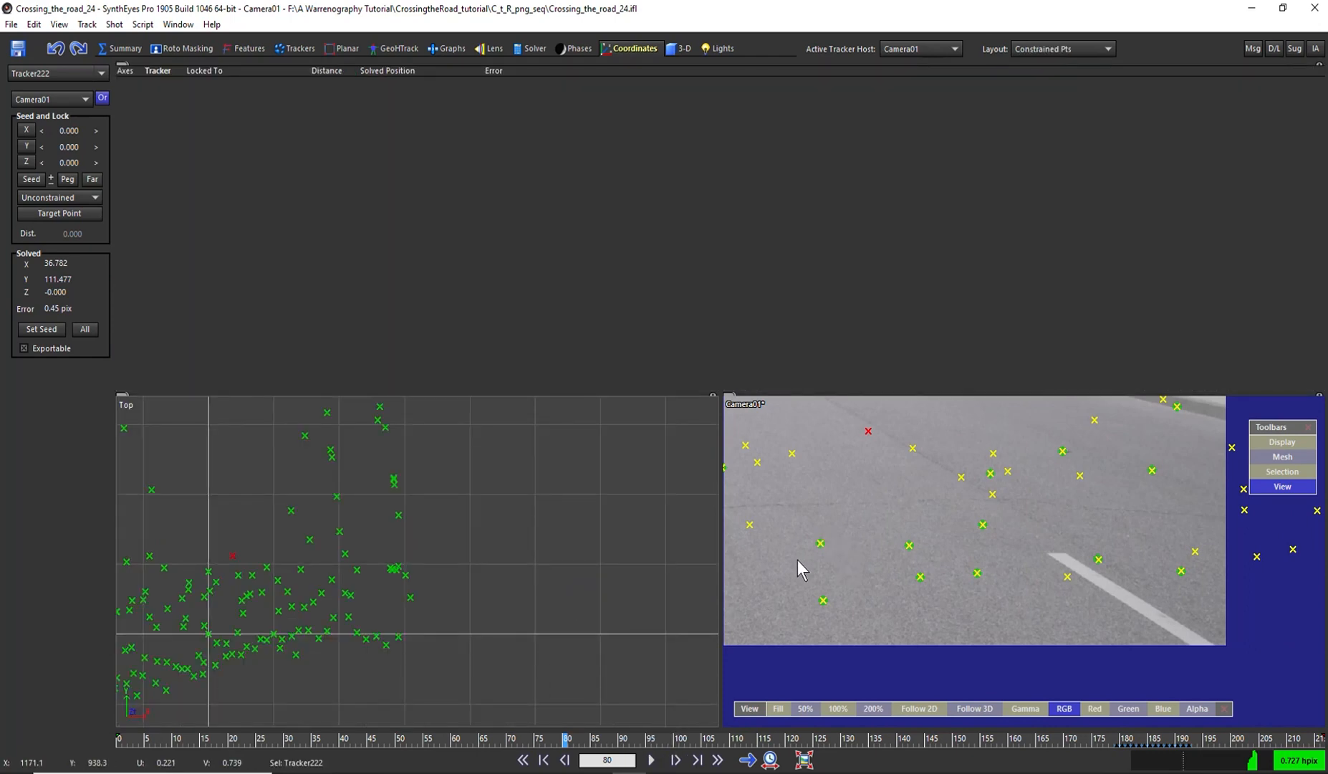
{"action": "key", "text": "F4"}
{"action": "scroll", "coordinate": [923, 586], "scroll_direction": "down", "scroll_amount": 2}
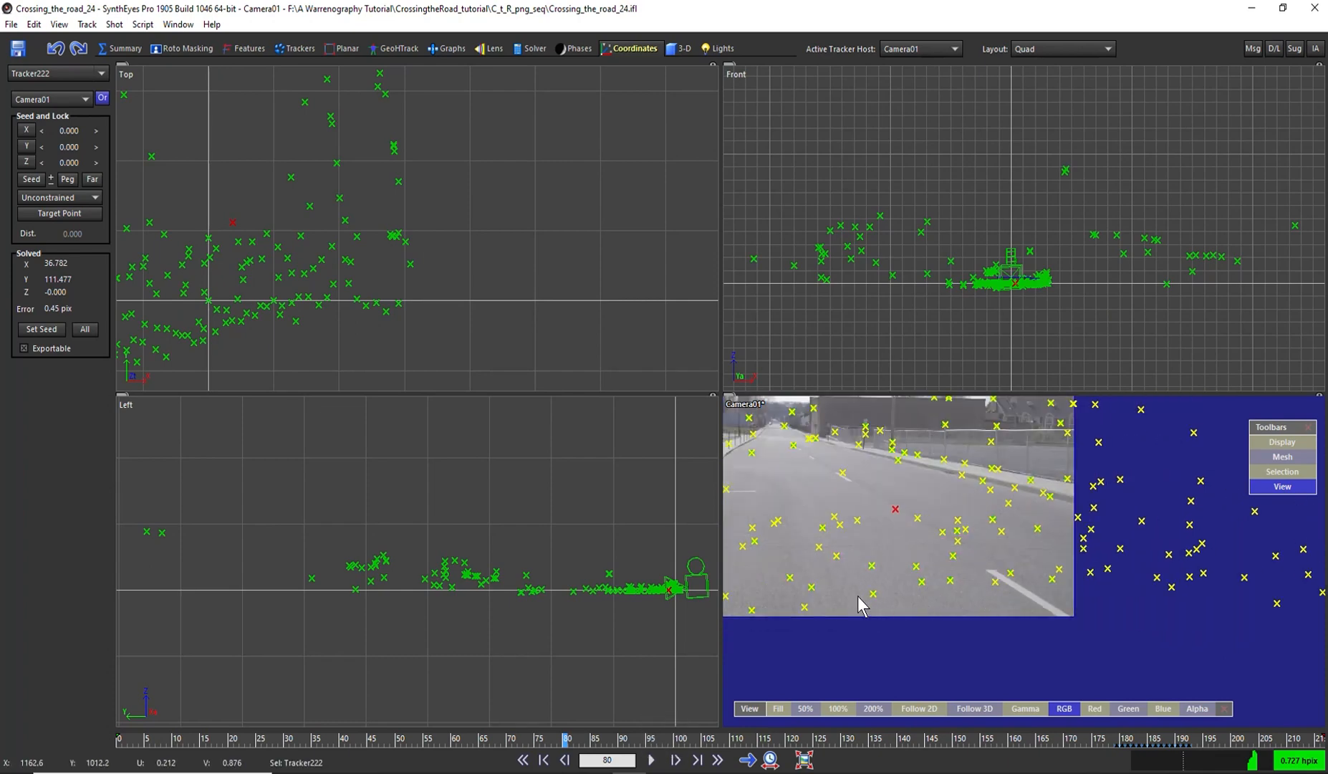
{"action": "left_click", "coordinate": [921, 581]}
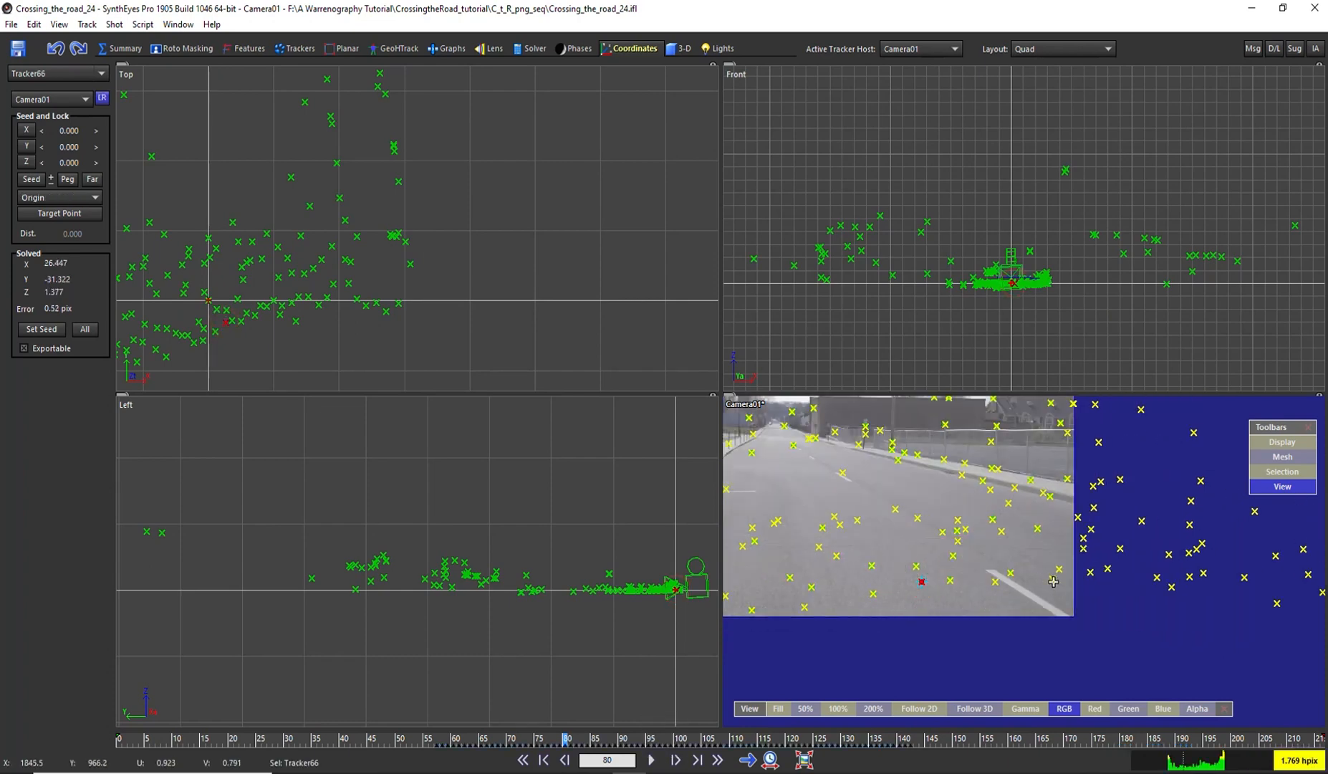
{"action": "left_click", "coordinate": [842, 473]}
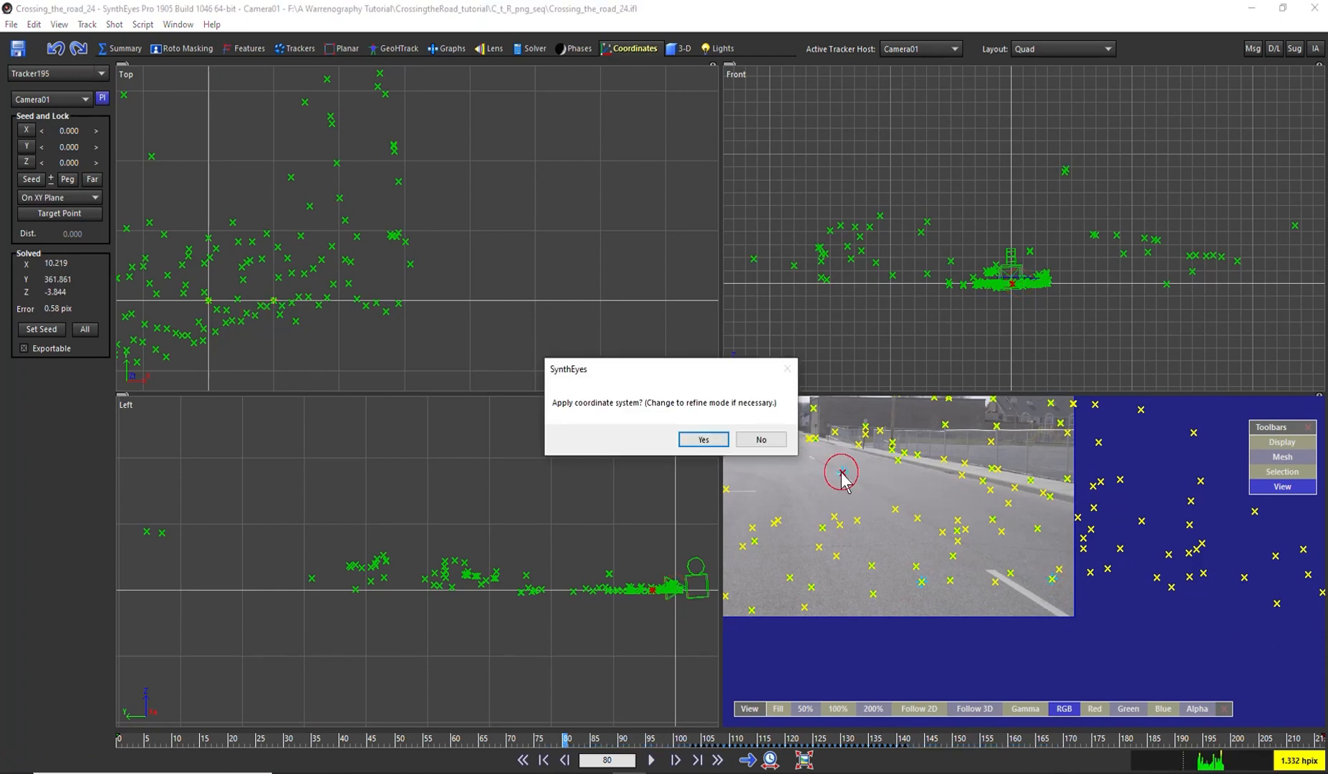
{"action": "left_click", "coordinate": [703, 440]}
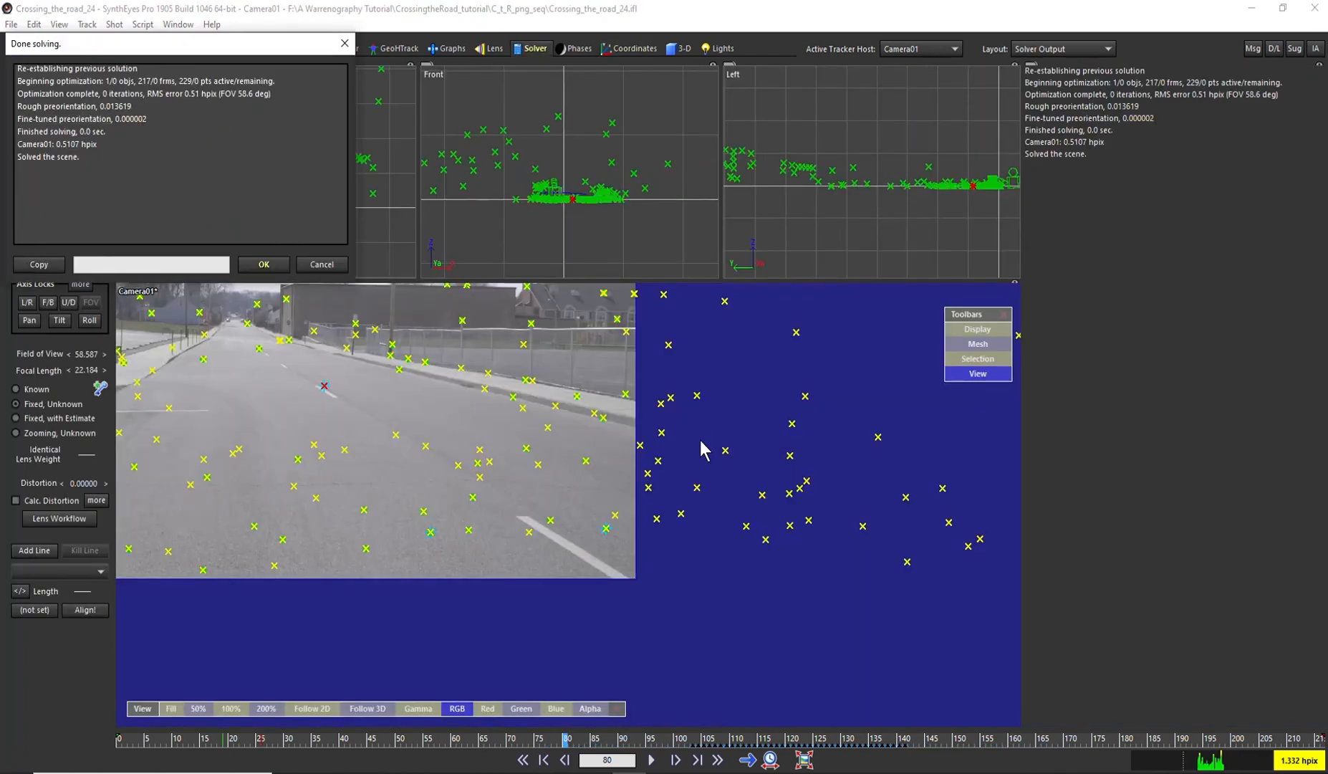
{"action": "key", "text": "Return"}
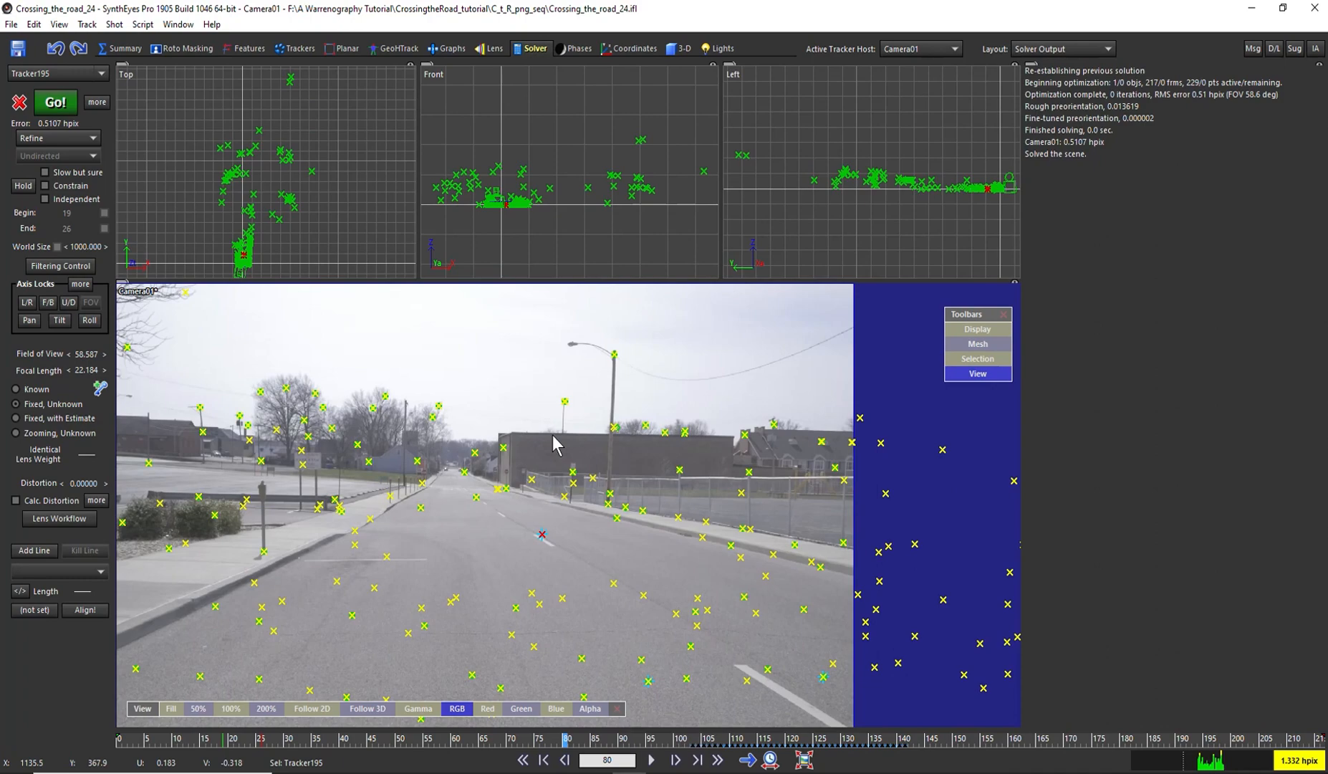
Play the realigned shot in the perspective view to examine the grid against the road.
{"action": "key", "text": "F2"}
{"action": "key", "text": "space"}
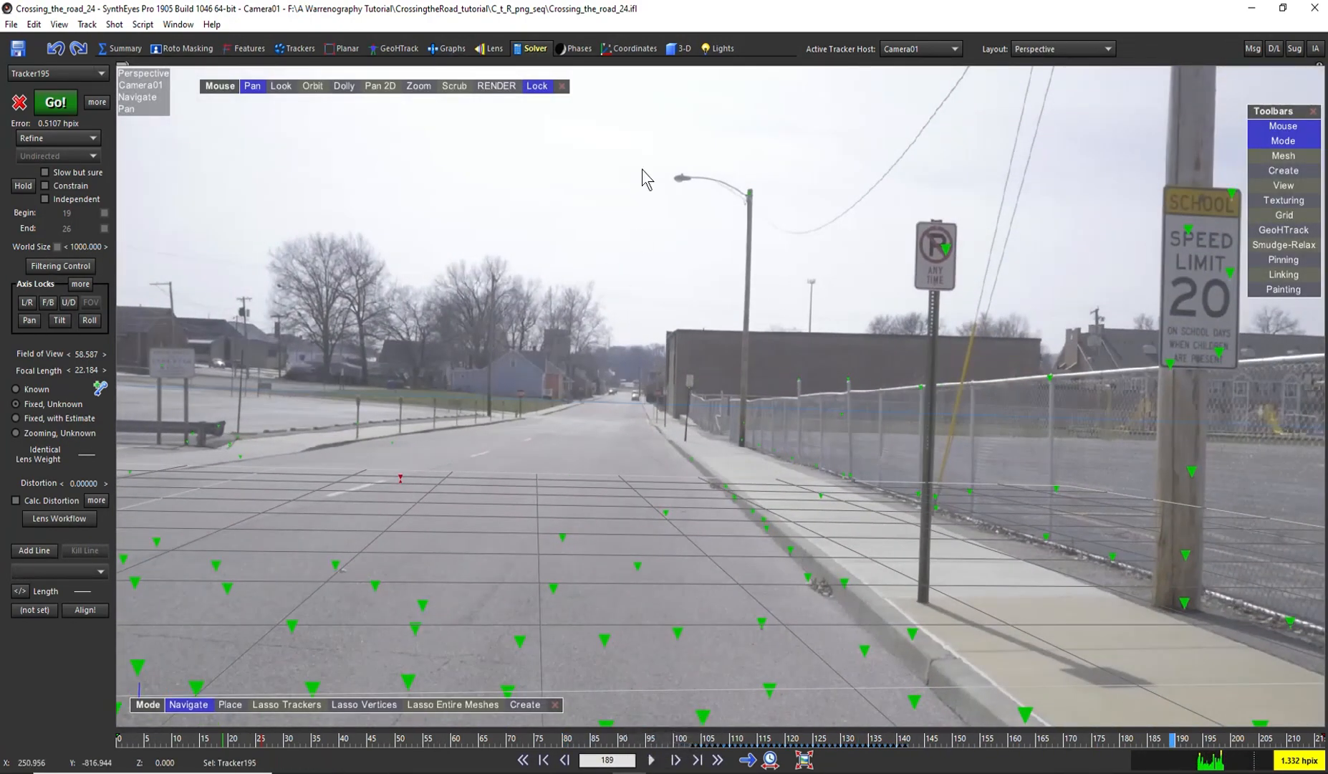
Restart the three-point setup in the Coordinates room with the road trackers framed in the Top view, clearing the current axis constraints.
{"action": "left_click", "coordinate": [634, 48]}
{"action": "middle_click_drag", "start_coordinate": [502, 315], "coordinate": [527, 218]}
{"action": "scroll", "coordinate": [426, 325], "scroll_direction": "up", "scroll_amount": 6}
{"action": "middle_click_drag", "start_coordinate": [360, 301], "coordinate": [600, 284]}
{"action": "scroll", "coordinate": [600, 284], "scroll_direction": "down", "scroll_amount": 3}
{"action": "scroll", "coordinate": [440, 306], "scroll_direction": "up", "scroll_amount": 5}
{"action": "middle_click_drag", "start_coordinate": [494, 262], "coordinate": [492, 301]}
{"action": "scroll", "coordinate": [499, 308], "scroll_direction": "up", "scroll_amount": 3}
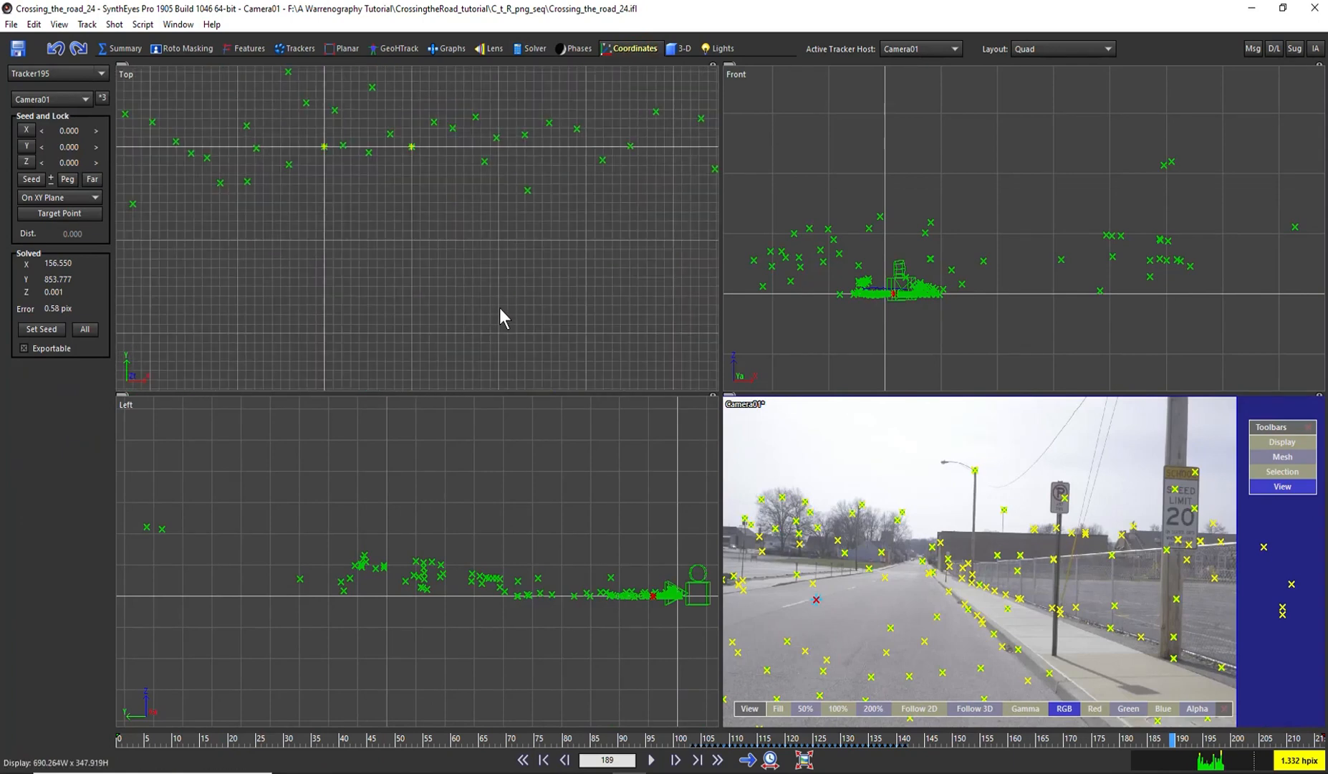
{"action": "scroll", "coordinate": [430, 219], "scroll_direction": "down", "scroll_amount": 4}
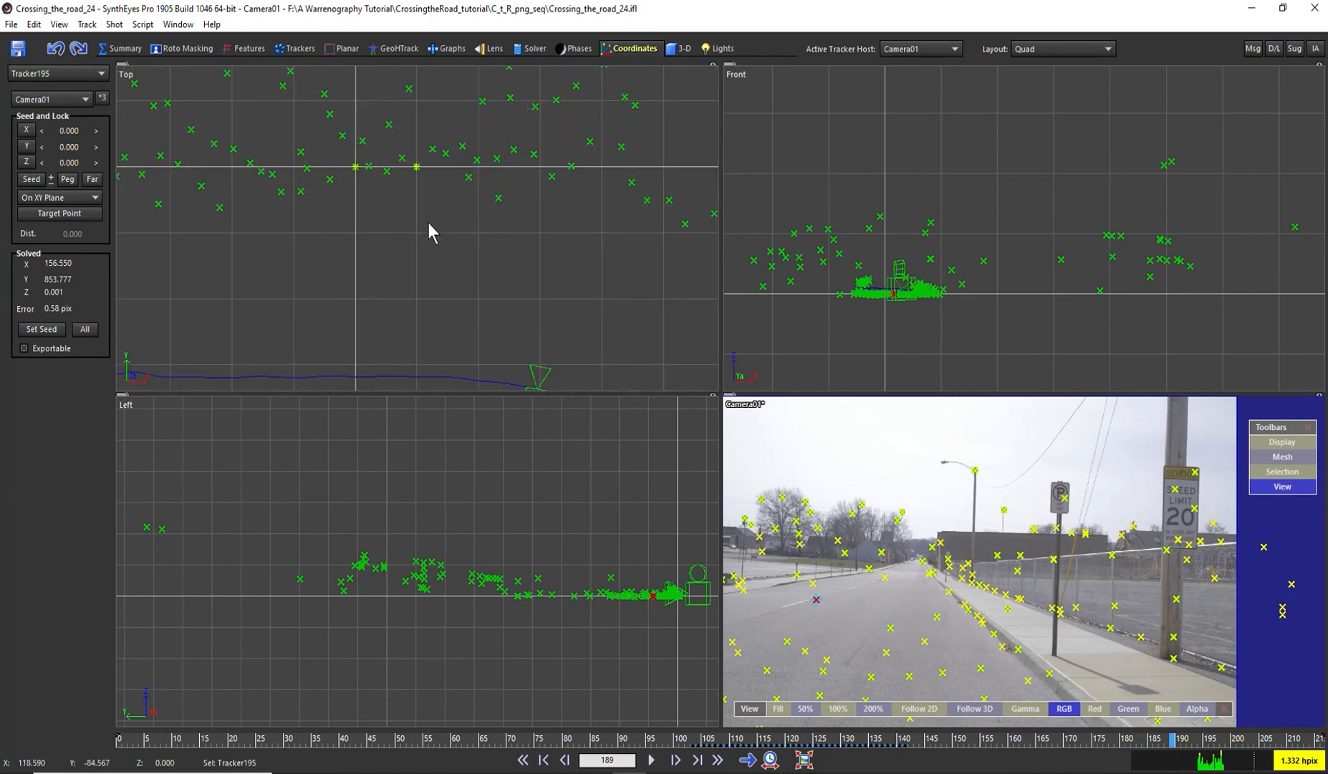
{"action": "middle_click_drag", "start_coordinate": [450, 281], "coordinate": [456, 294]}
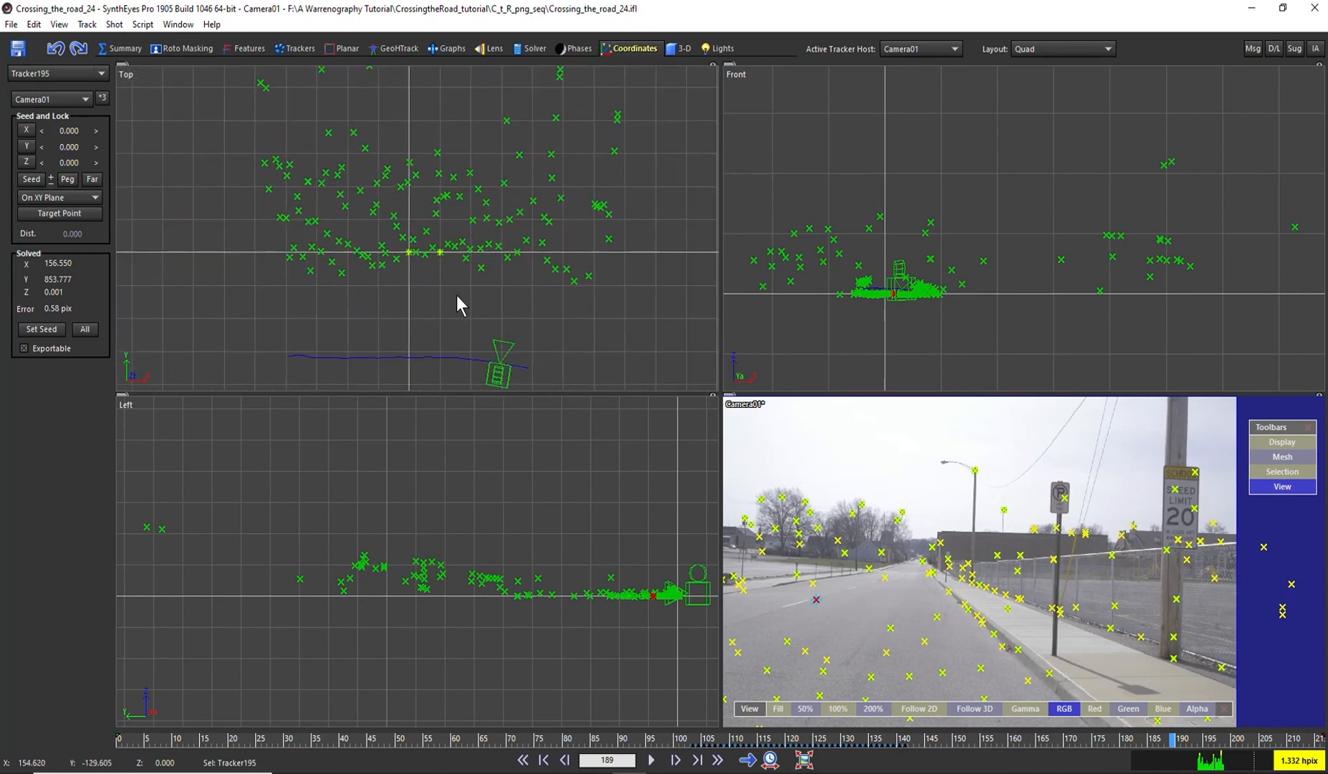
{"action": "left_click", "coordinate": [103, 98]}
{"action": "left_click", "coordinate": [647, 440]}
Set the tracker at the world origin as origin, Tracker81 along X and Tracker214 on the XY plane, and apply the coordinate system.
{"action": "scroll", "coordinate": [402, 290], "scroll_direction": "up", "scroll_amount": 4}
{"action": "middle_click_drag", "start_coordinate": [426, 254], "coordinate": [417, 300]}
{"action": "scroll", "coordinate": [417, 300], "scroll_direction": "down", "scroll_amount": 2}
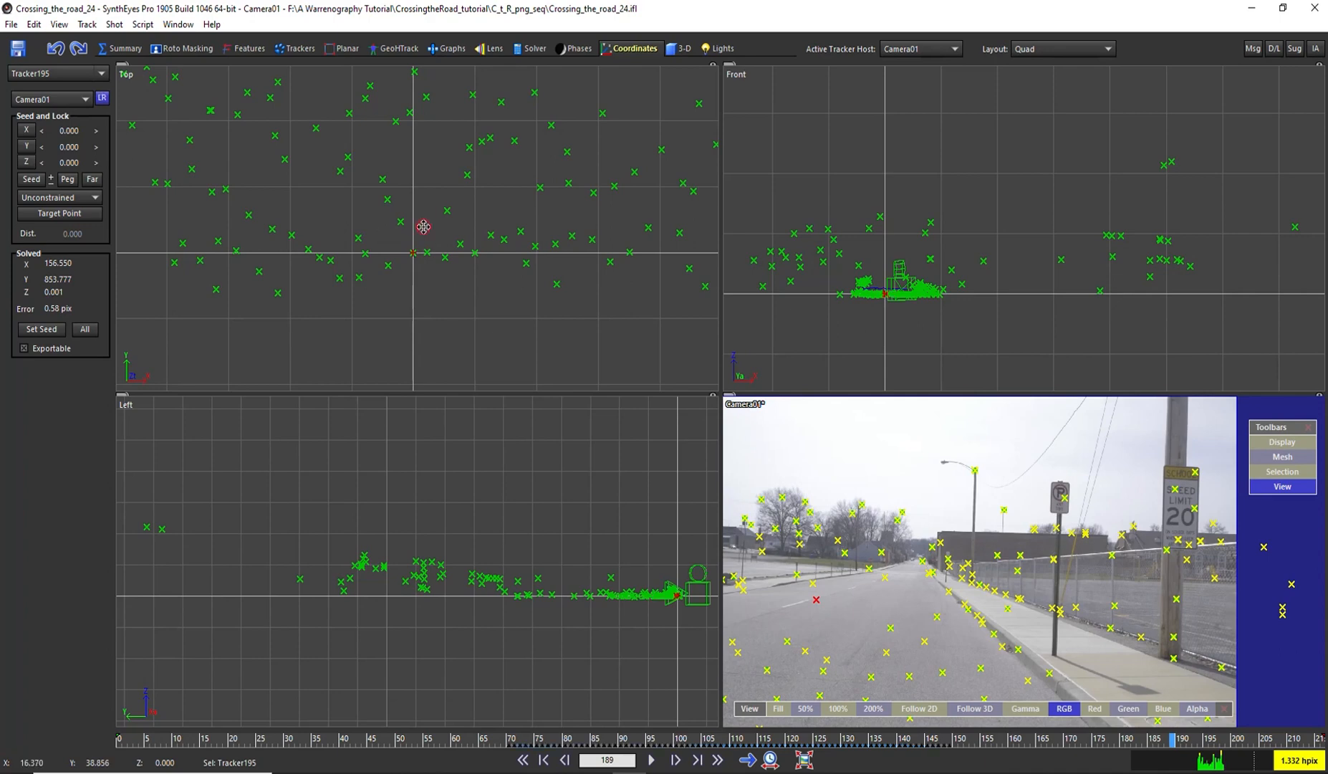
{"action": "left_click", "coordinate": [504, 239]}
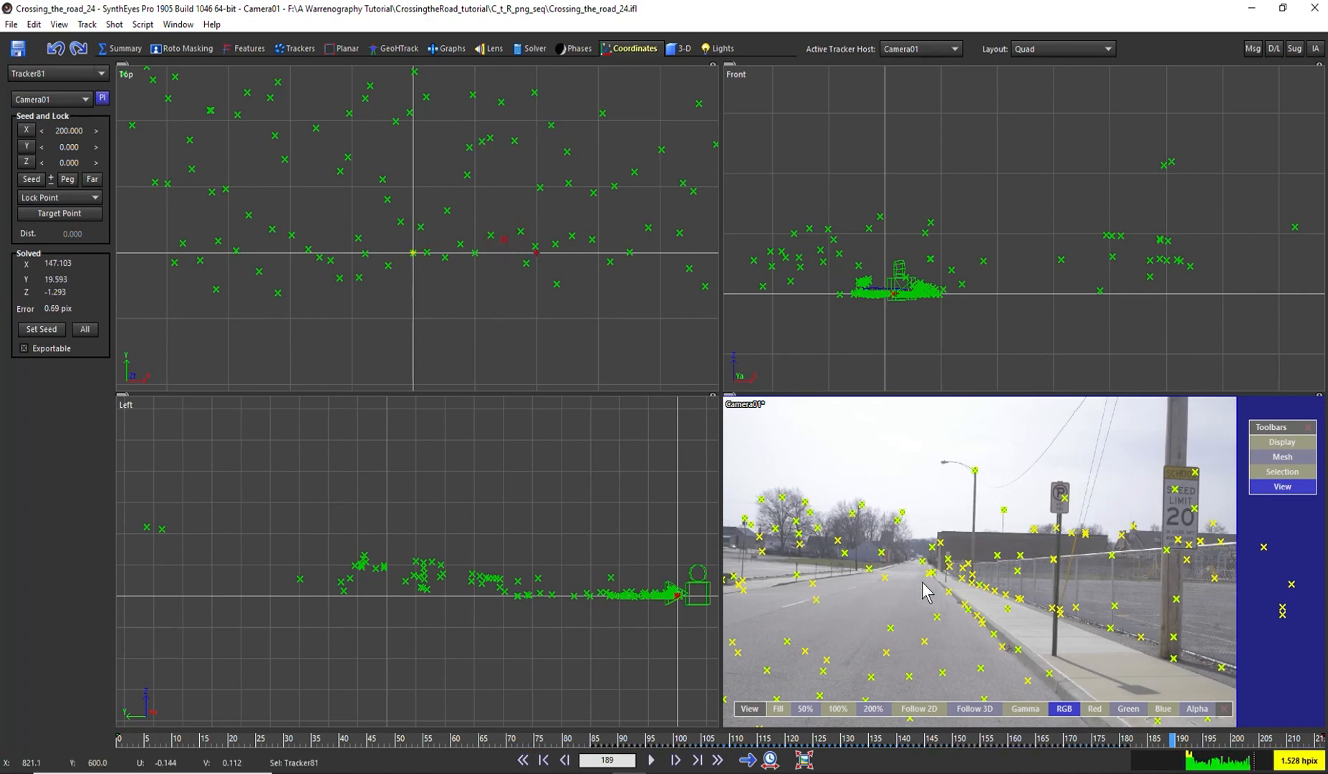
{"action": "left_click", "coordinate": [936, 618]}
{"action": "left_click", "coordinate": [704, 439]}
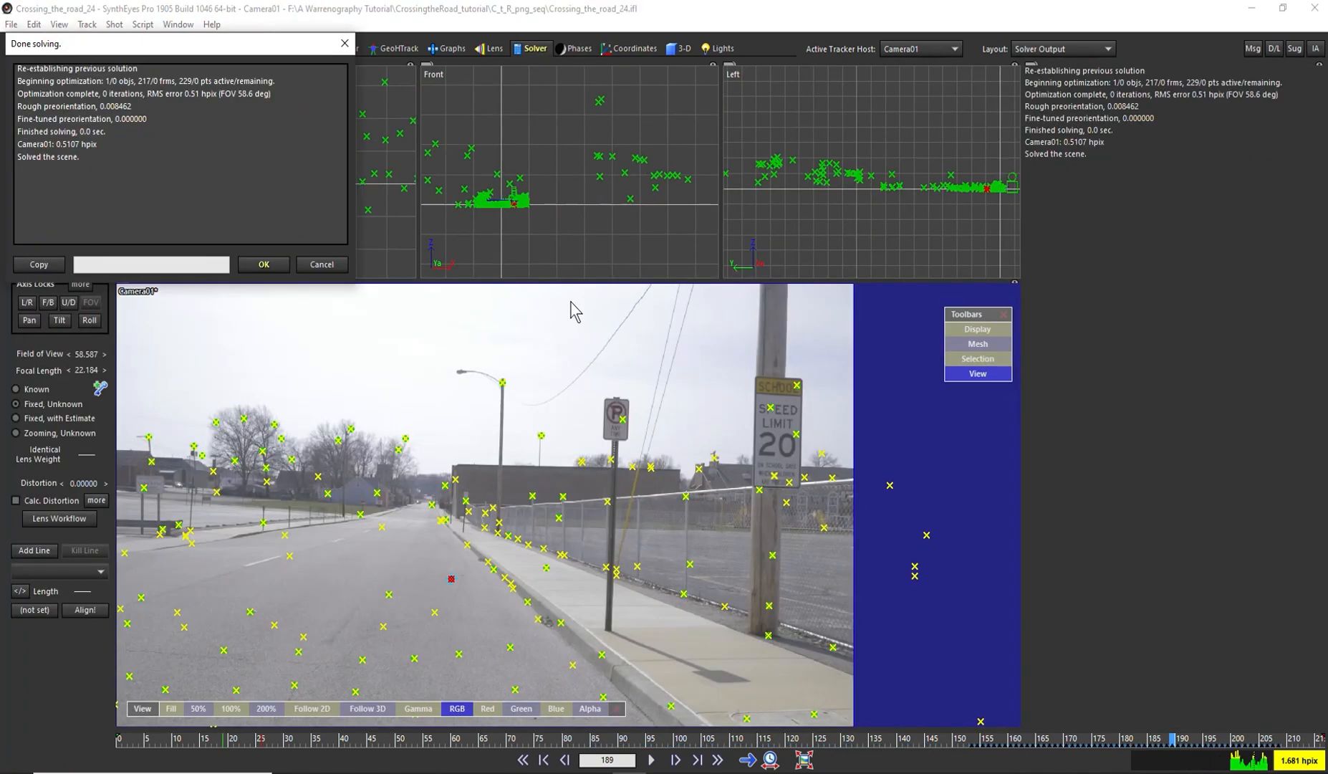
{"action": "key", "text": "Return"}
Play the shot through the locked perspective camera again and compare the grid with the road surface.
{"action": "key", "text": "F3"}
{"action": "key", "text": "space"}
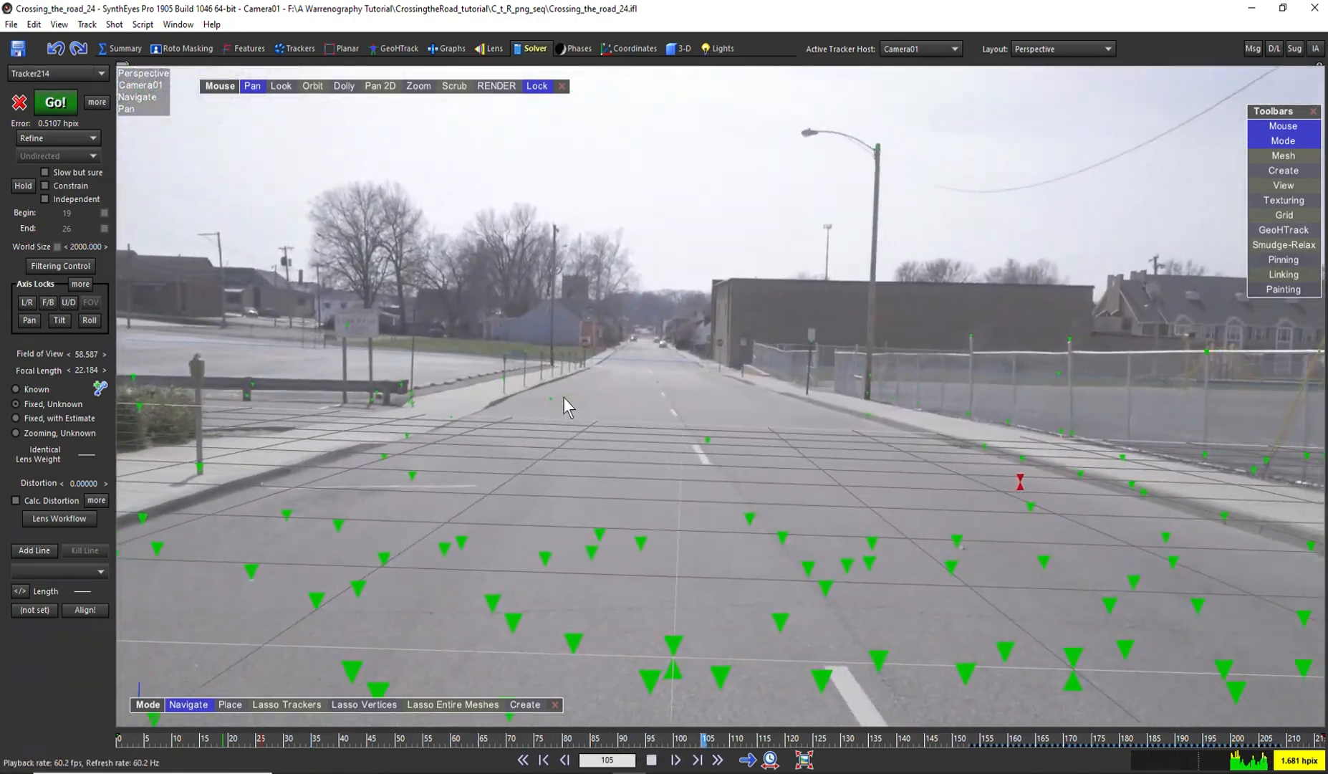
{"action": "key", "text": "space"}
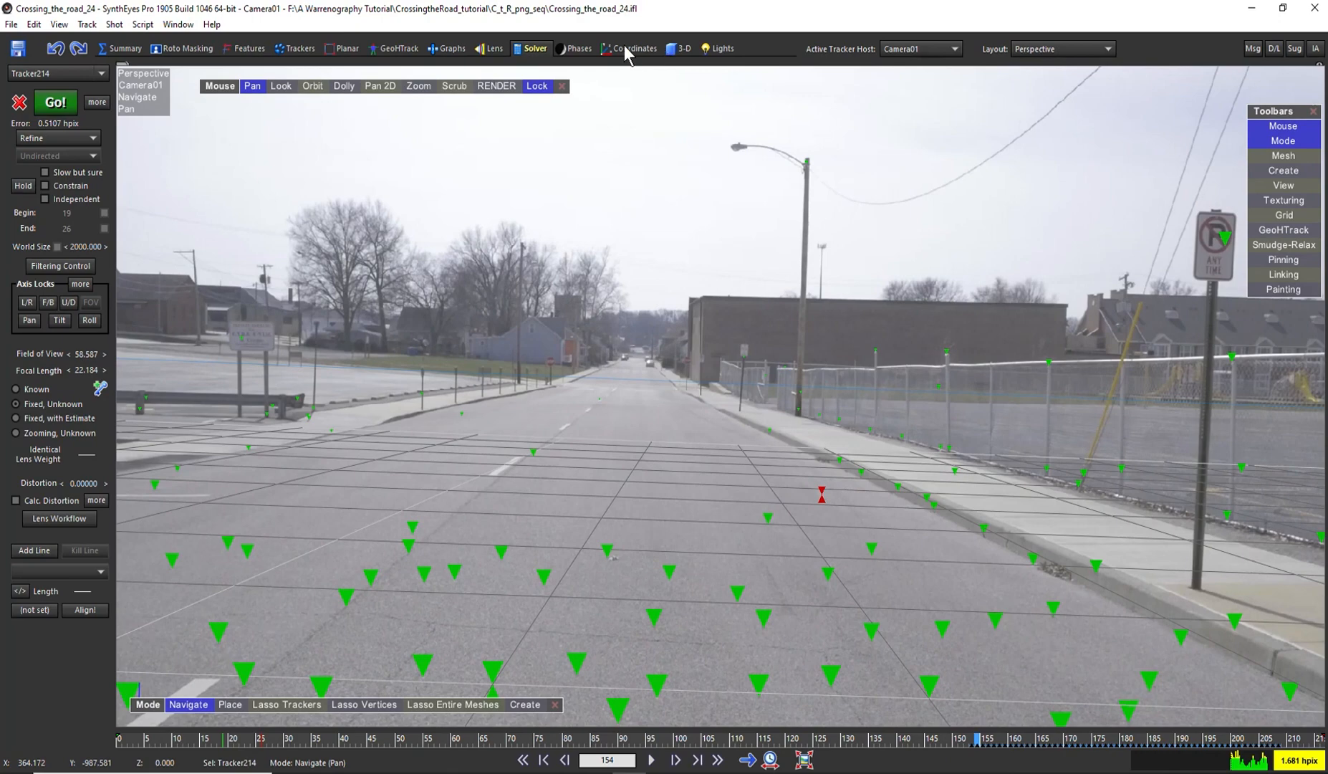
Open the 3-D room and select Camera01 in Whole mode so the entire scene transforms with it, framing the Top and Left views.
{"action": "left_click", "coordinate": [679, 50]}
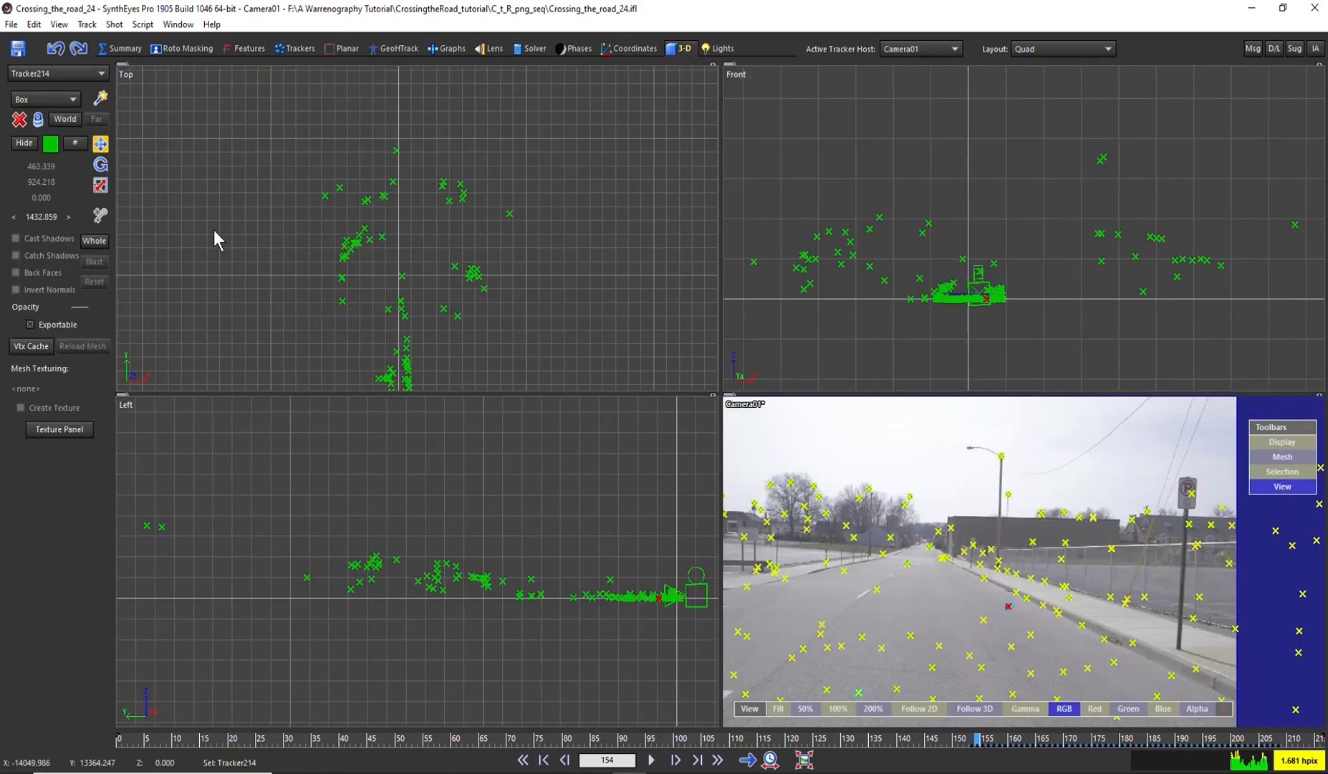
{"action": "middle_click_drag", "start_coordinate": [356, 290], "coordinate": [384, 211]}
{"action": "scroll", "coordinate": [384, 210], "scroll_direction": "down", "scroll_amount": 1}
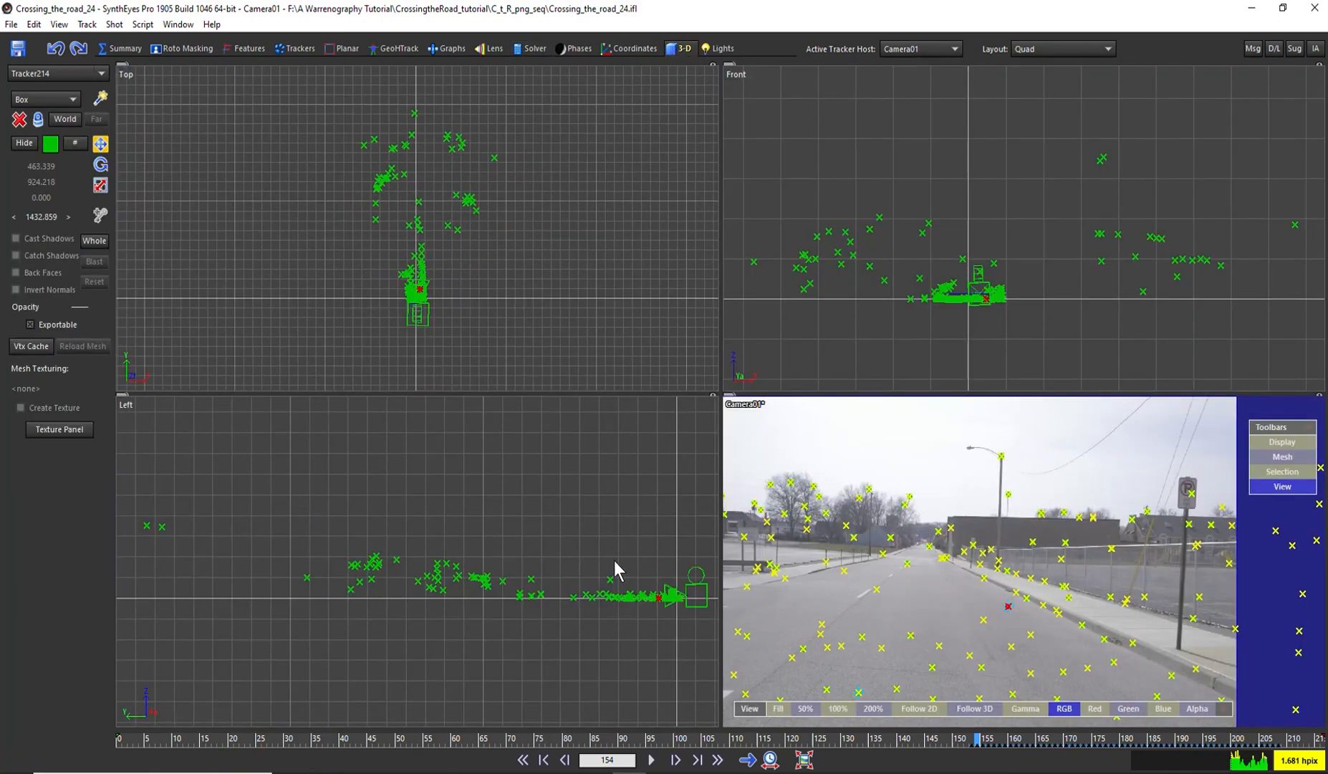
{"action": "middle_click_drag", "start_coordinate": [607, 543], "coordinate": [513, 535]}
{"action": "scroll", "coordinate": [513, 535], "scroll_direction": "down", "scroll_amount": 1}
{"action": "scroll", "coordinate": [567, 528], "scroll_direction": "up", "scroll_amount": 5}
{"action": "scroll", "coordinate": [540, 548], "scroll_direction": "down", "scroll_amount": 4}
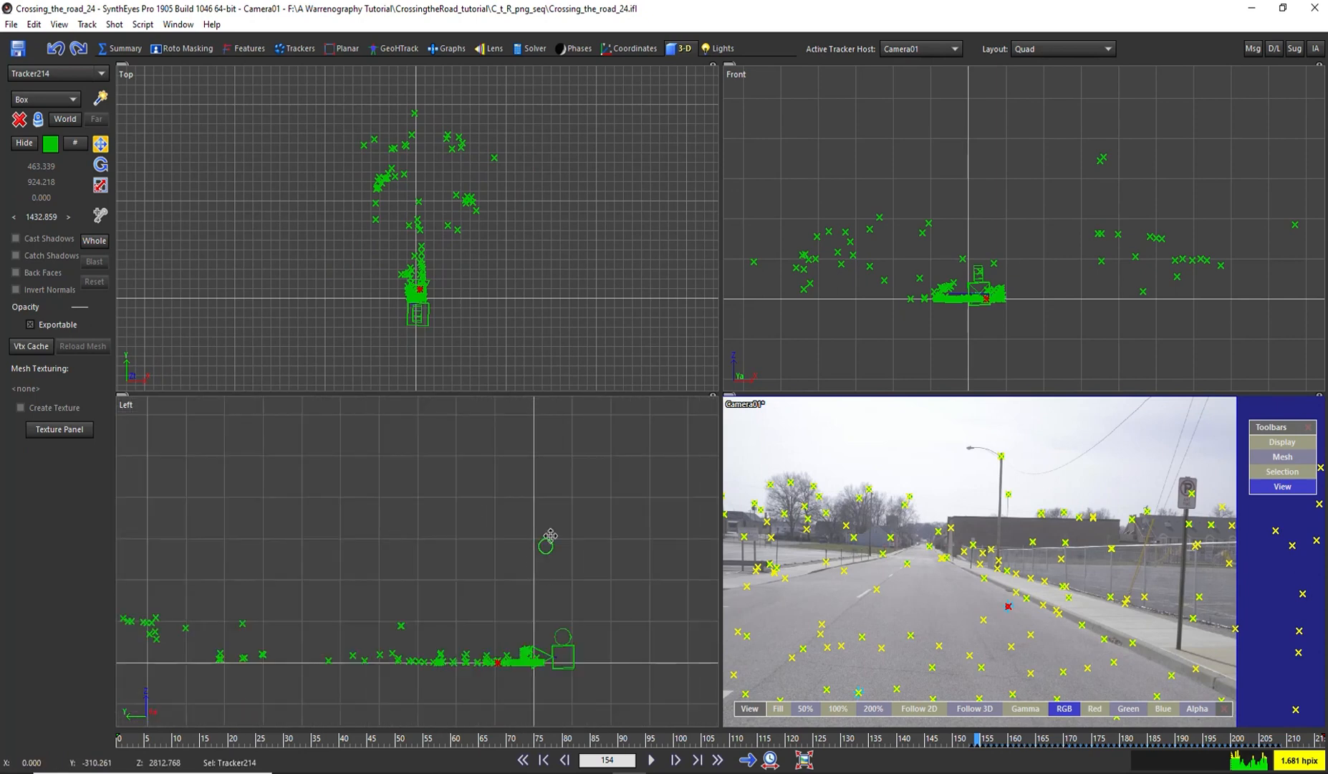
{"action": "scroll", "coordinate": [387, 351], "scroll_direction": "up", "scroll_amount": 2}
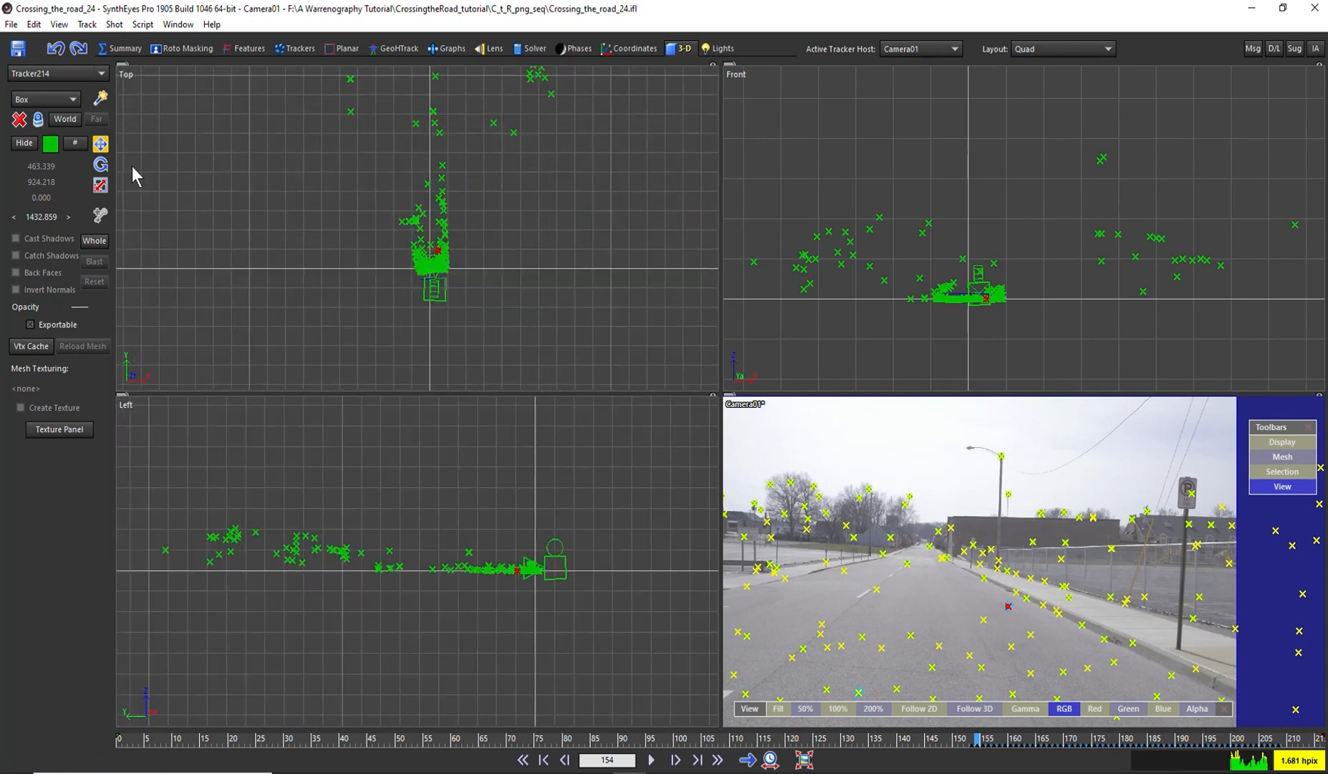
{"action": "left_click", "coordinate": [95, 241]}
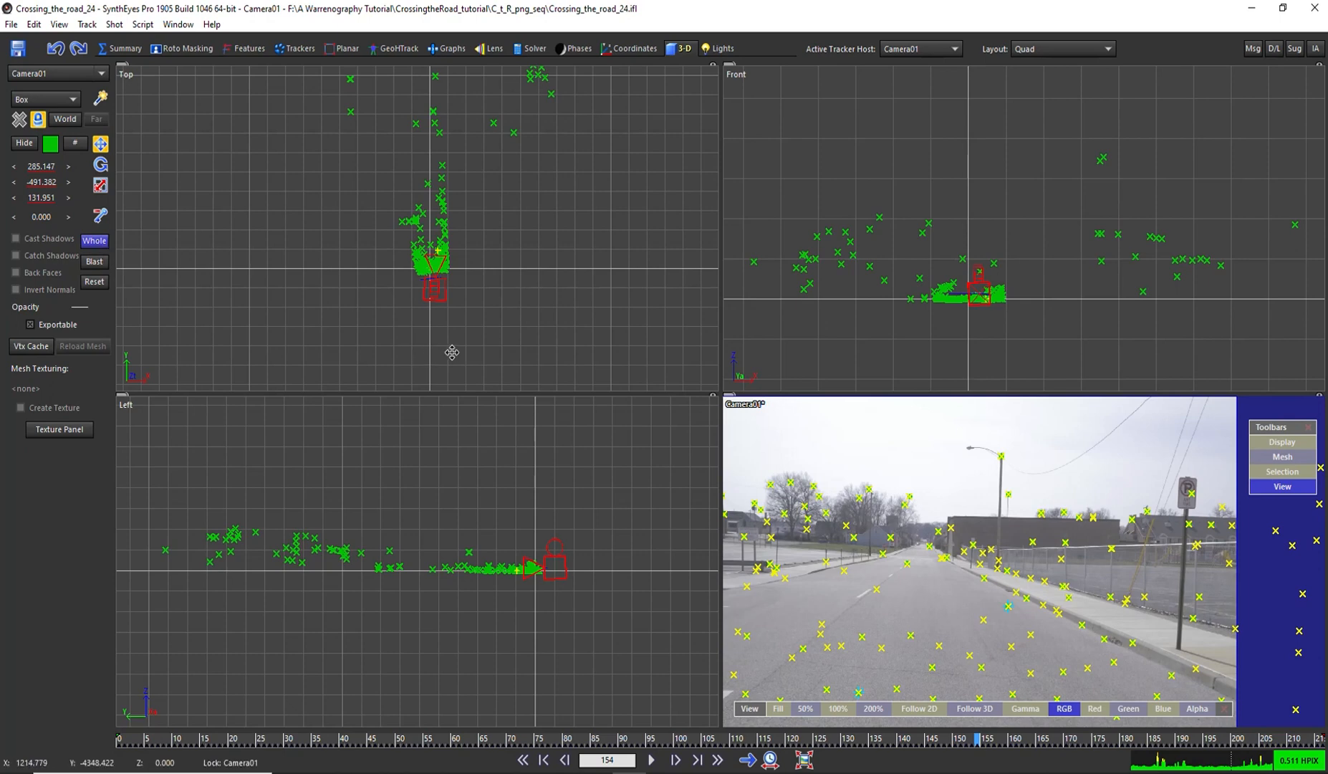
Show the Quad Perspective layout and rotate the whole scene in the Top view to a first rotation value of about -4.28.
{"action": "left_click", "coordinate": [100, 164]}
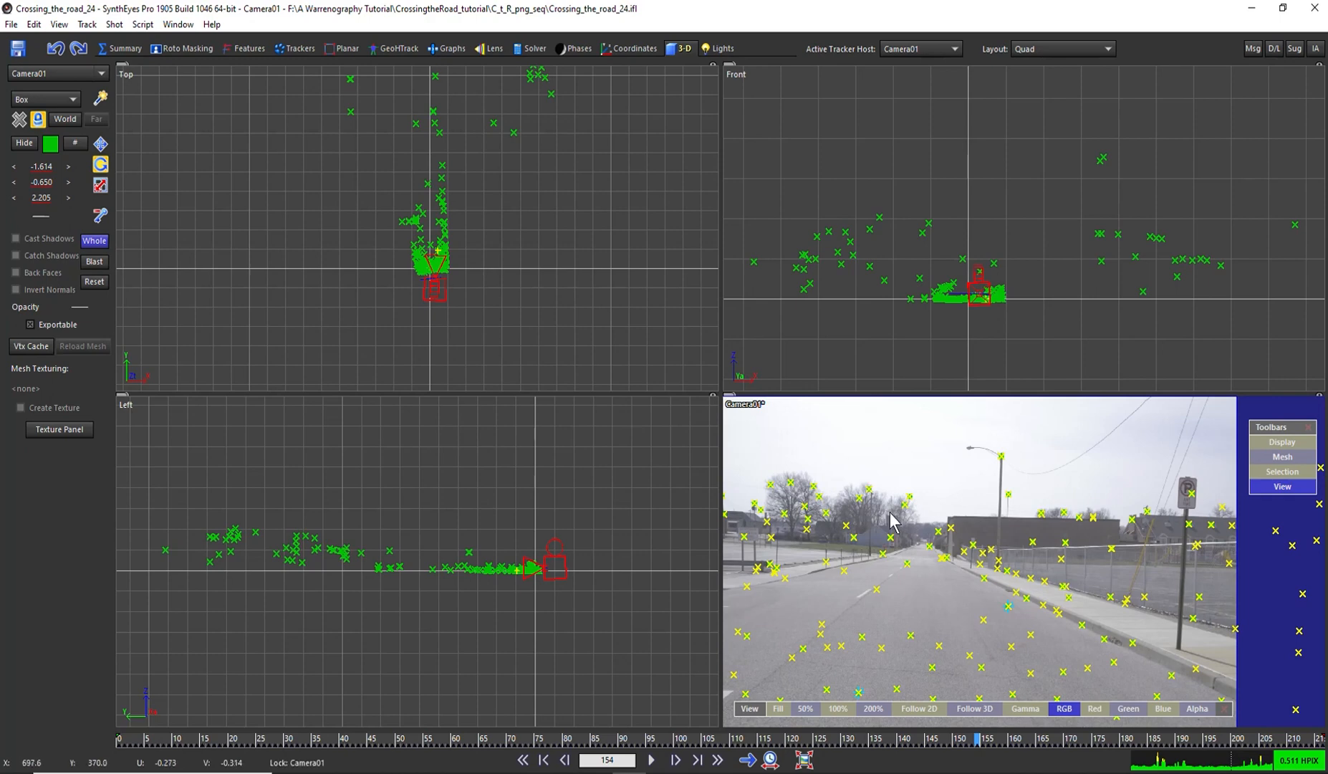
{"action": "left_click", "coordinate": [1045, 44]}
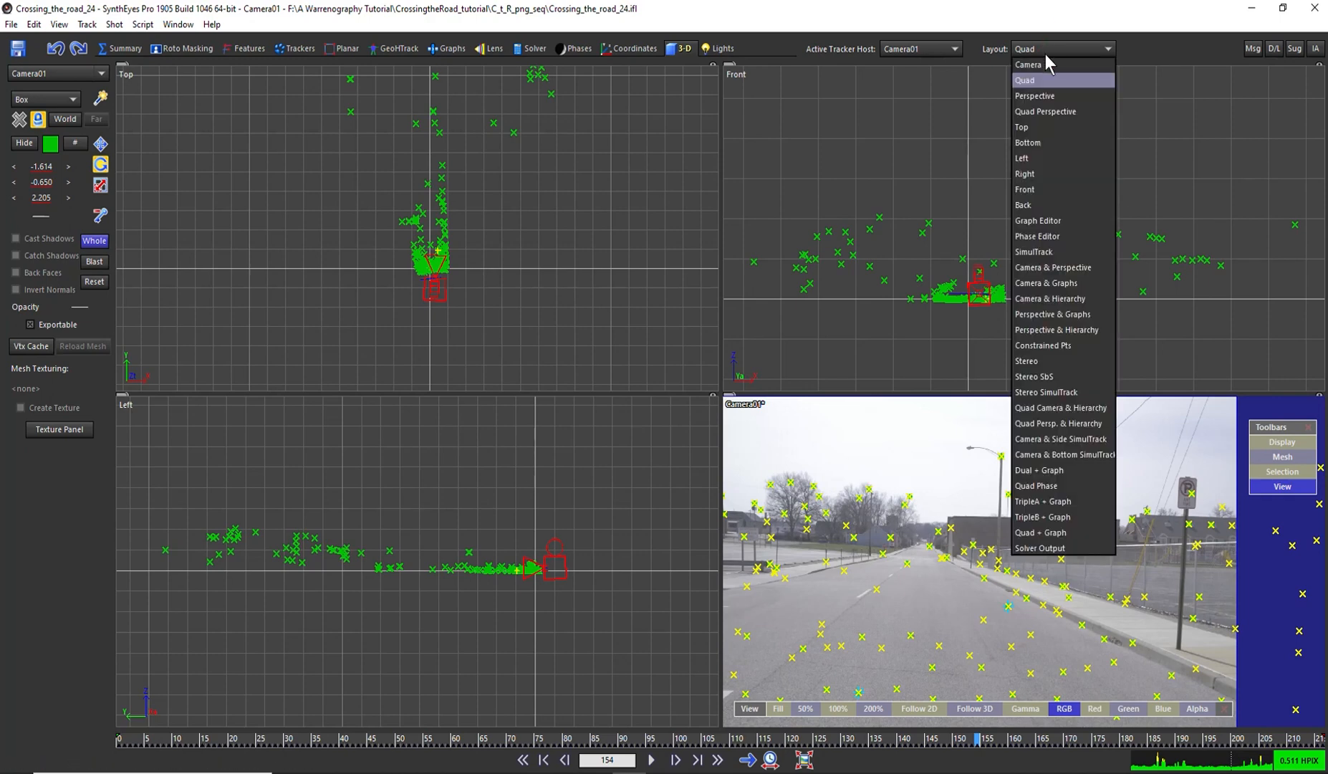
{"action": "left_click", "coordinate": [1048, 98]}
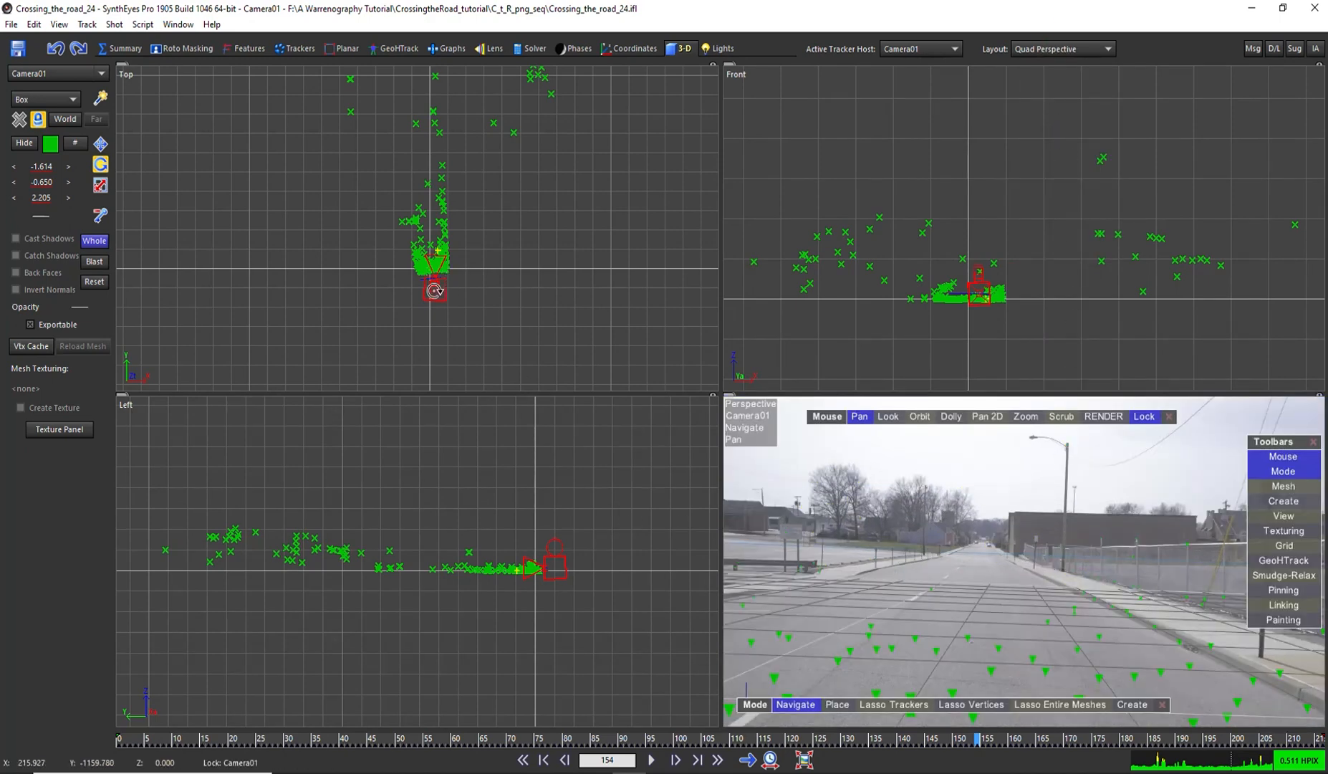
{"action": "mouse_move", "coordinate": [435, 292]}
{"action": "left_mouse_down"}
{"action": "mouse_move", "coordinate": [446, 297]}
{"action": "mouse_move", "coordinate": [416, 298]}
{"action": "left_mouse_up"}
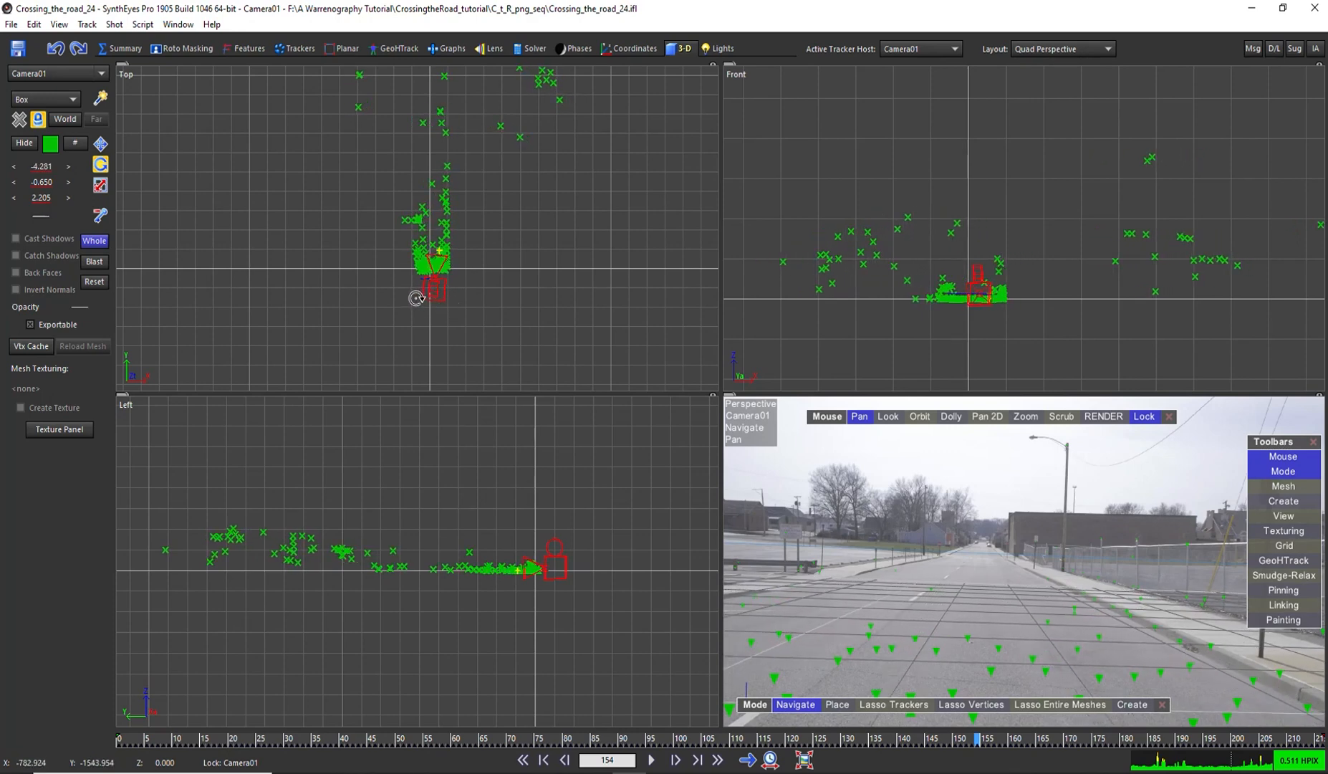
Rotate the whole scene in the Left view to a second rotation value of about -2.31, checking the road trackers in the Front view.
{"action": "scroll", "coordinate": [1003, 305], "scroll_direction": "up", "scroll_amount": 6}
{"action": "scroll", "coordinate": [904, 304], "scroll_direction": "up", "scroll_amount": 1}
{"action": "scroll", "coordinate": [902, 305], "scroll_direction": "down", "scroll_amount": 1}
{"action": "scroll", "coordinate": [902, 304], "scroll_direction": "down", "scroll_amount": 1}
{"action": "mouse_move", "coordinate": [558, 560]}
{"action": "left_mouse_down"}
{"action": "mouse_move", "coordinate": [636, 553]}
{"action": "mouse_move", "coordinate": [556, 556]}
{"action": "left_mouse_up"}
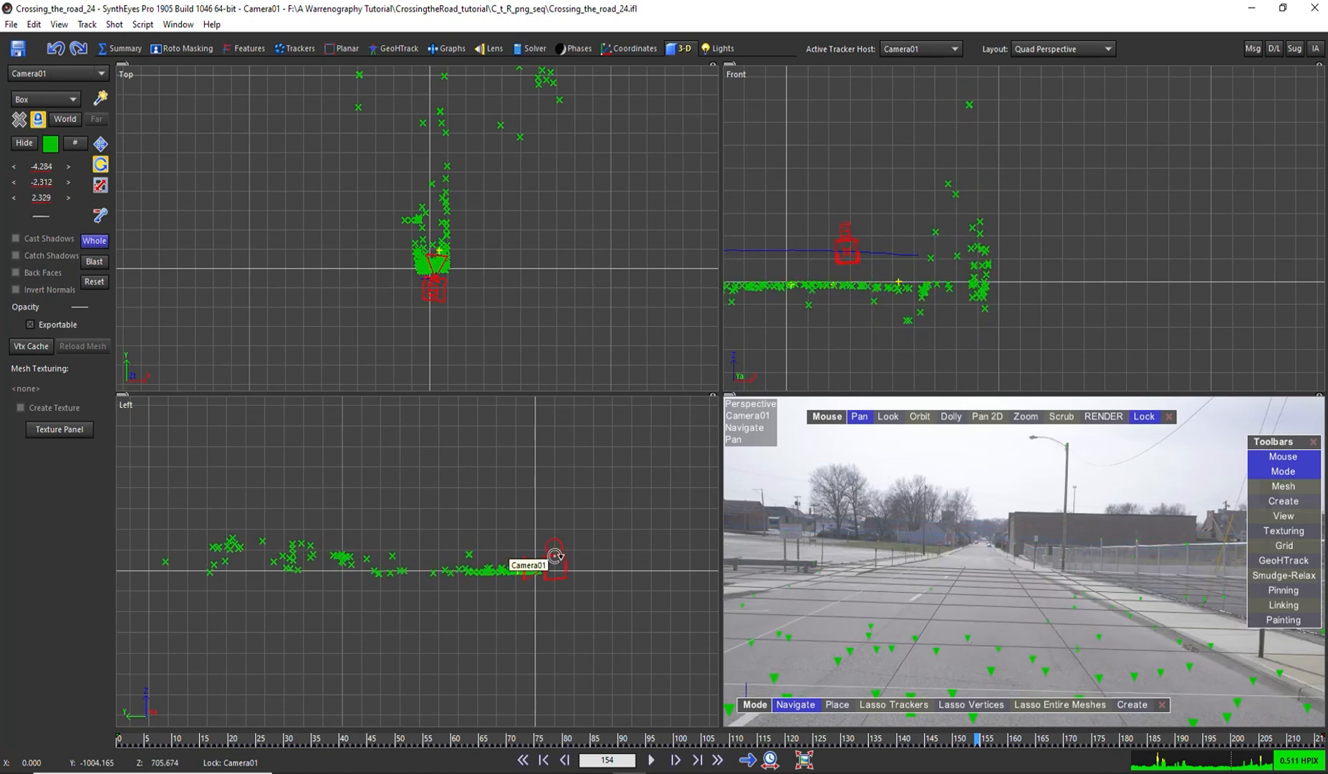
Move the whole scene up in the Left view to a camera height of about 157.4, bringing the road trackers toward the ground line.
{"action": "left_click", "coordinate": [104, 142]}
{"action": "scroll", "coordinate": [542, 571], "scroll_direction": "up", "scroll_amount": 10}
{"action": "scroll", "coordinate": [532, 577], "scroll_direction": "down", "scroll_amount": 2}
{"action": "scroll", "coordinate": [534, 576], "scroll_direction": "up", "scroll_amount": 1}
{"action": "scroll", "coordinate": [547, 588], "scroll_direction": "down", "scroll_amount": 1}
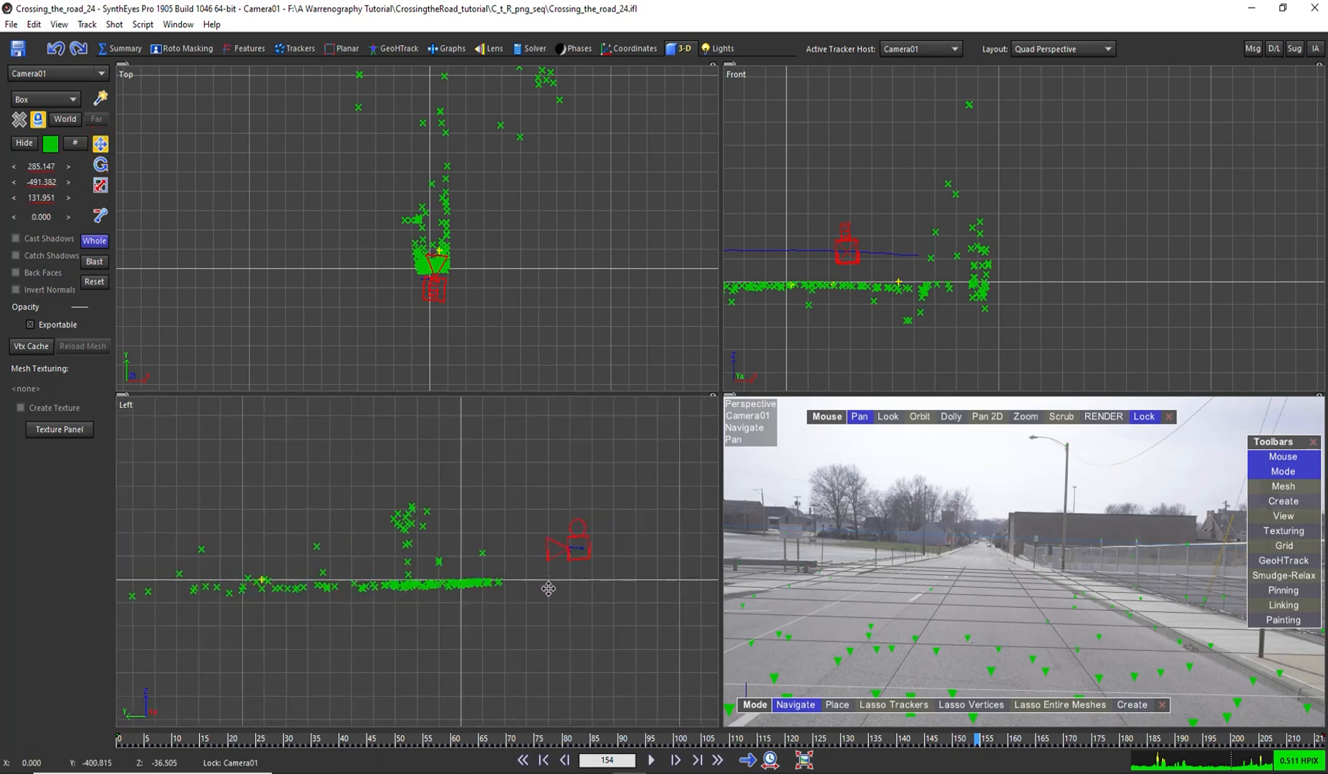
{"action": "left_click_drag", "start_coordinate": [581, 543], "coordinate": [581, 534]}
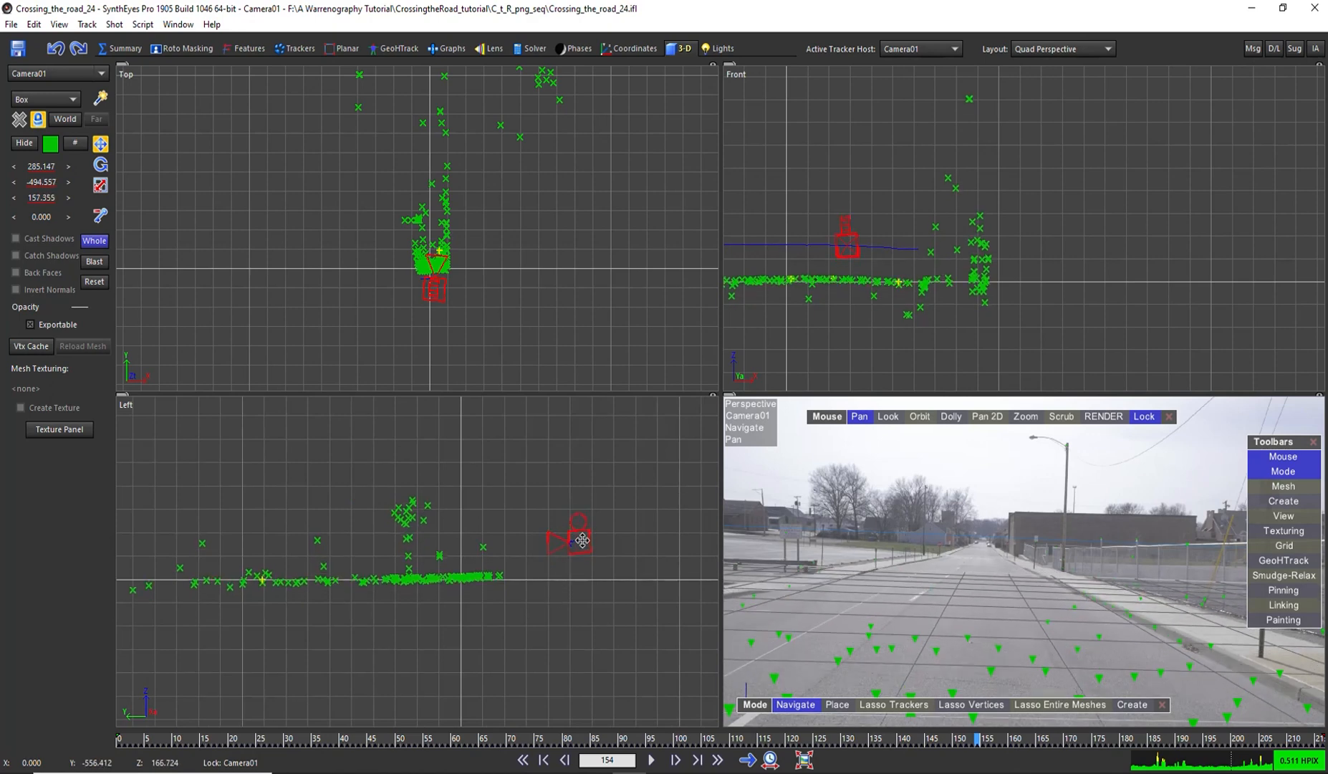
Rotate the scene in the Left view to a second rotation value of about -0.65 and lower it to a camera height of about 135.1.
{"action": "left_click", "coordinate": [100, 164]}
{"action": "left_click_drag", "start_coordinate": [586, 534], "coordinate": [584, 533]}
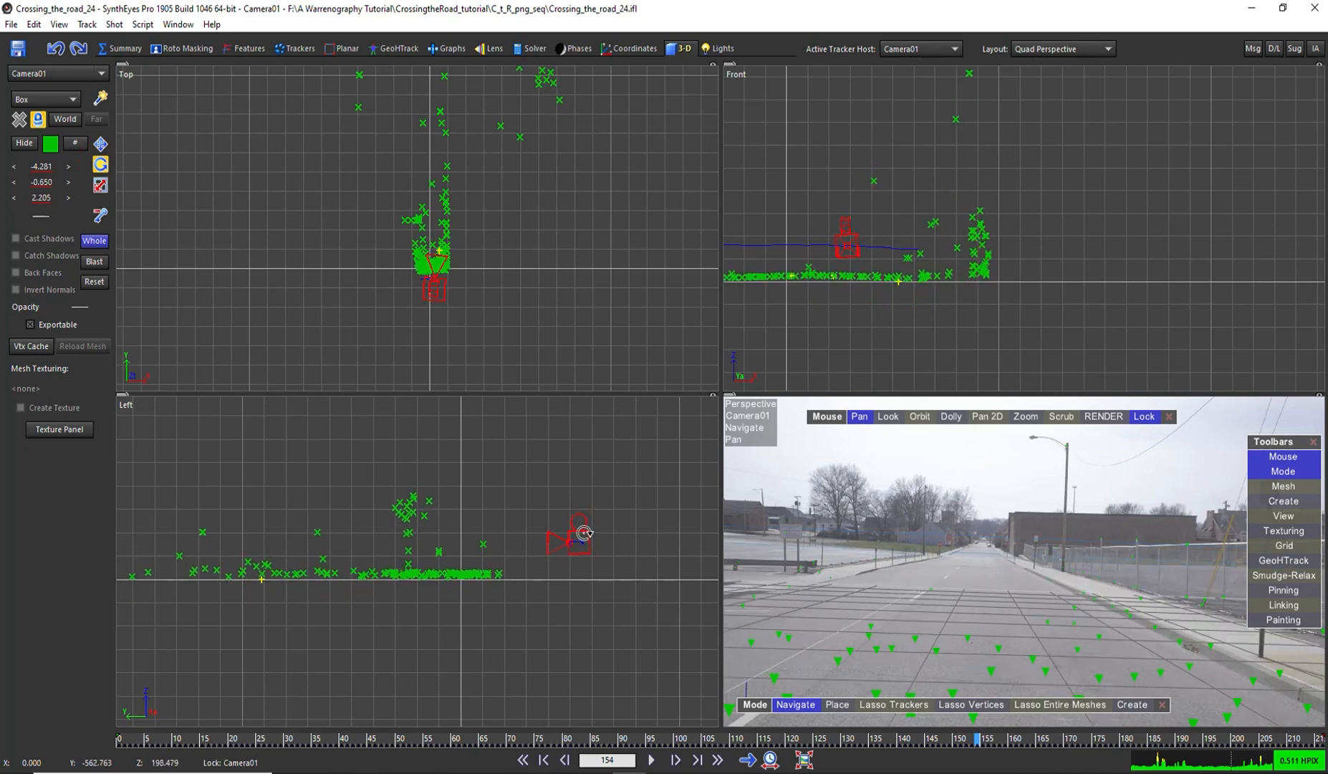
{"action": "left_click", "coordinate": [100, 143]}
{"action": "left_click_drag", "start_coordinate": [581, 534], "coordinate": [580, 541]}
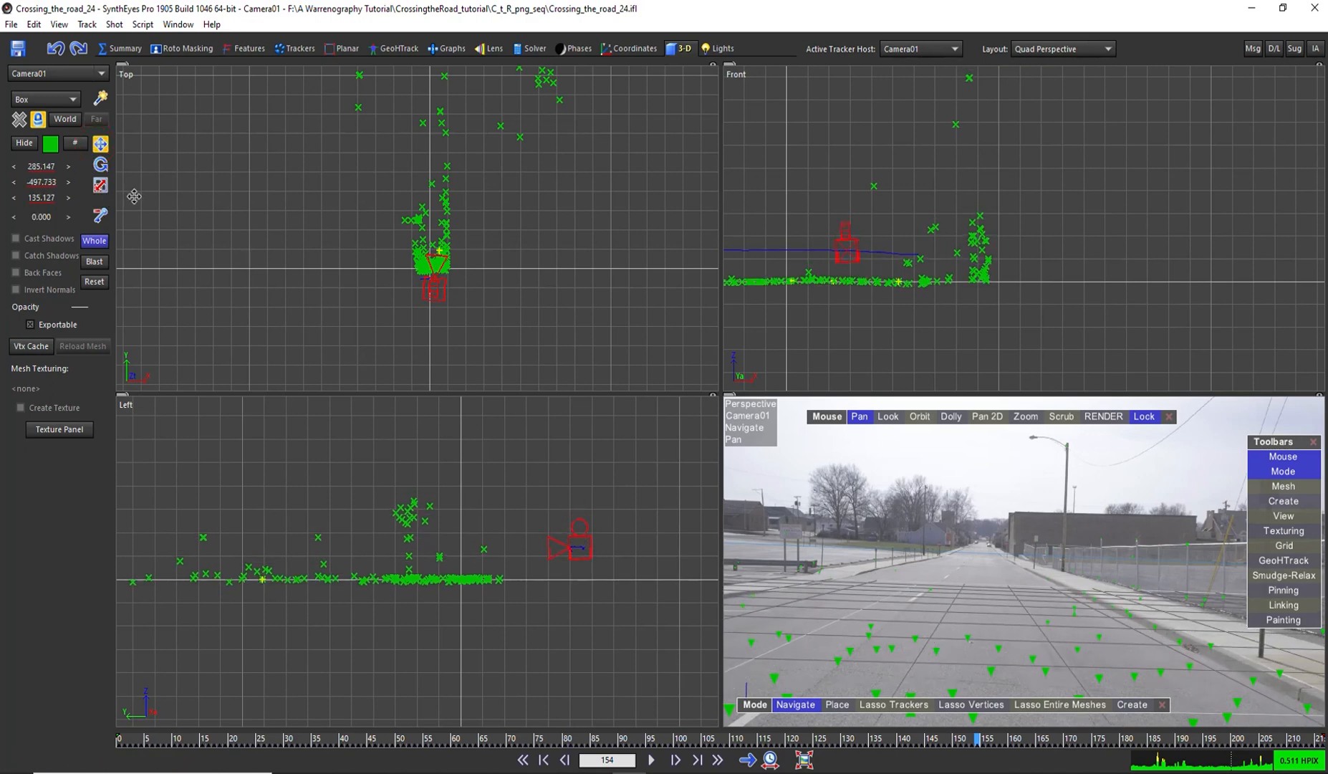
{"action": "key", "text": "r"}
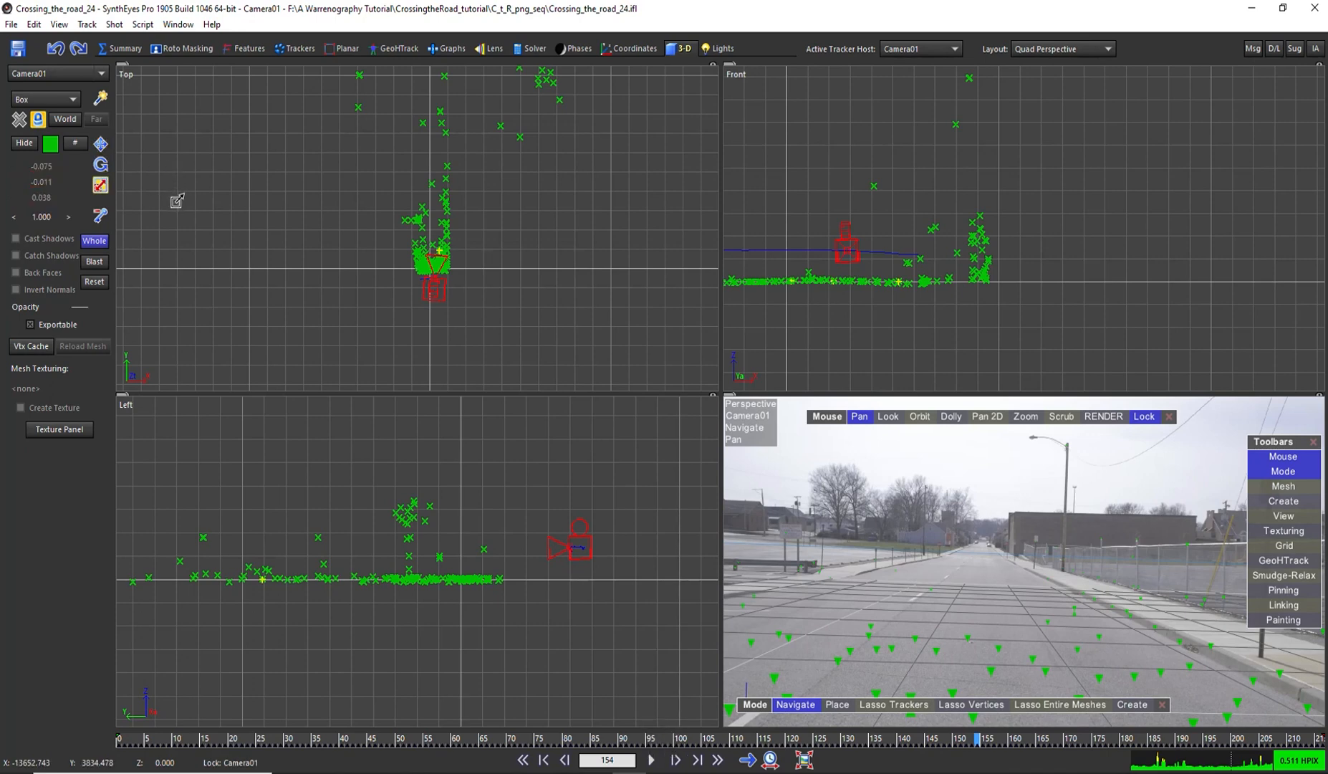
{"action": "key", "text": "w"}
{"action": "key", "text": "e"}
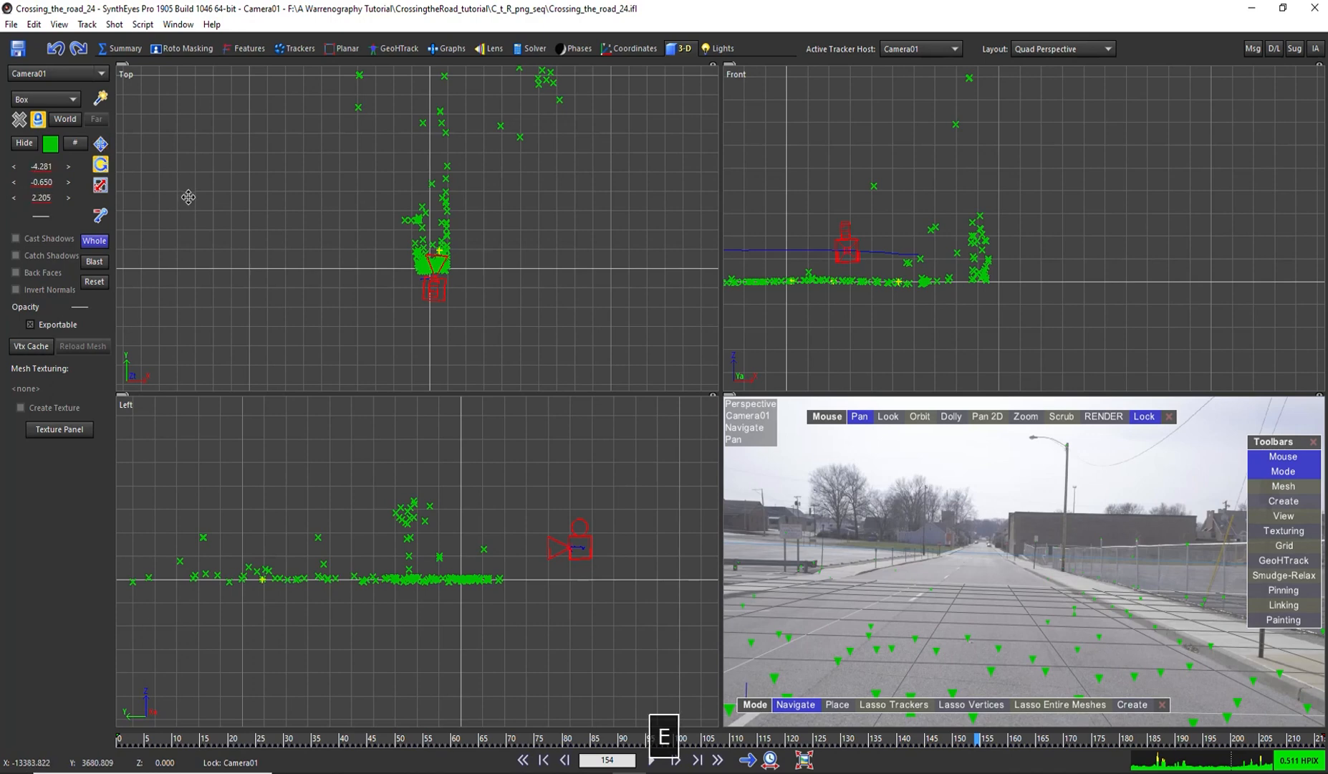
{"action": "key", "text": "r"}
{"action": "key", "text": "w"}
{"action": "key", "text": "e"}
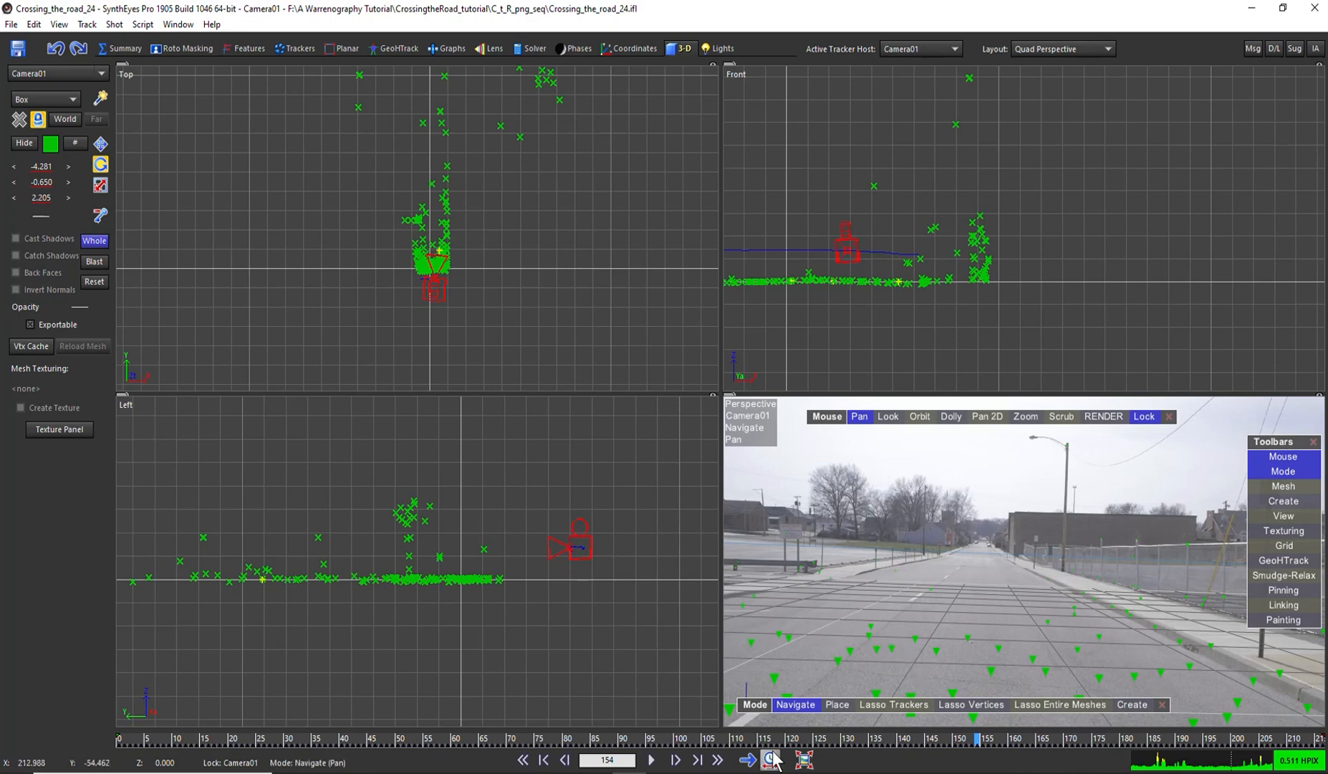
Scrub the shot to frame 184 to check the ground grid against the road, and turn off whole-scene transformation.
{"action": "left_click", "coordinate": [923, 740]}
{"action": "left_click_drag", "start_coordinate": [925, 744], "coordinate": [1089, 643]}
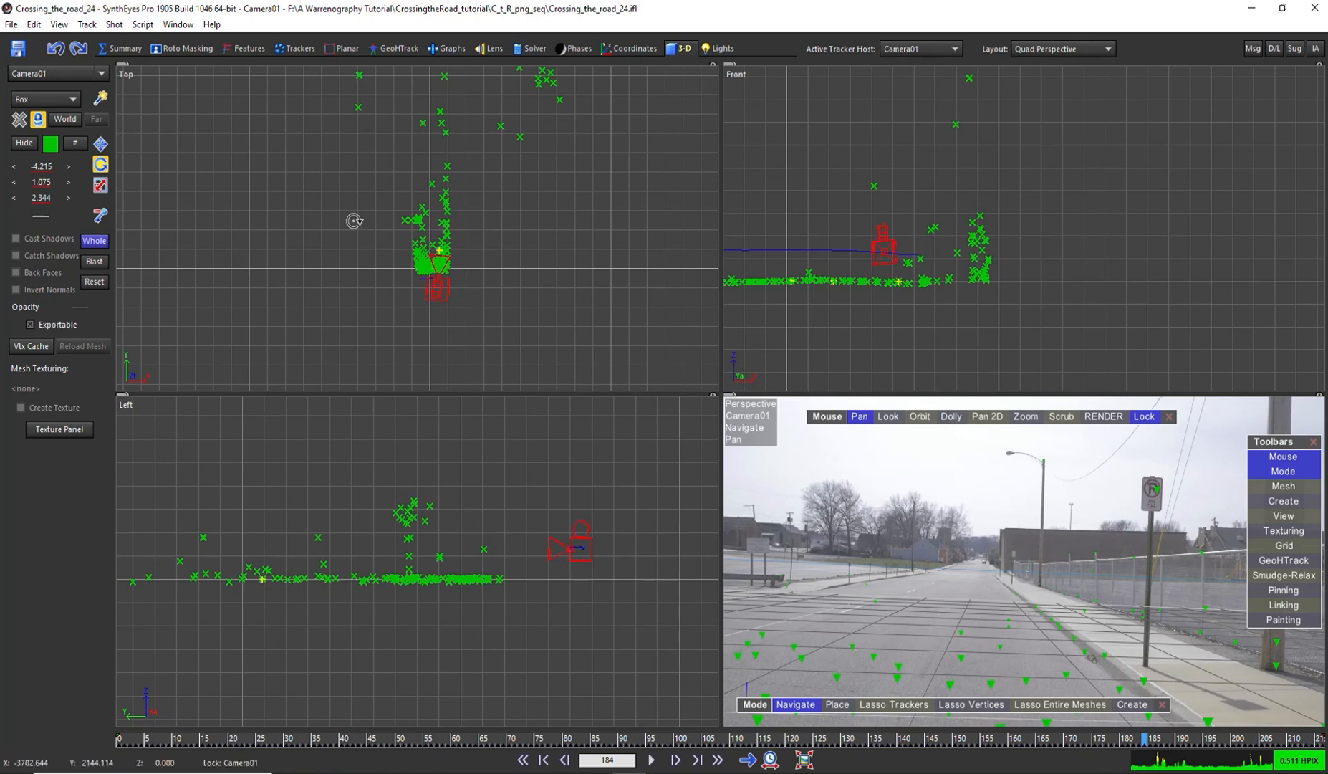
{"action": "left_click", "coordinate": [95, 243]}
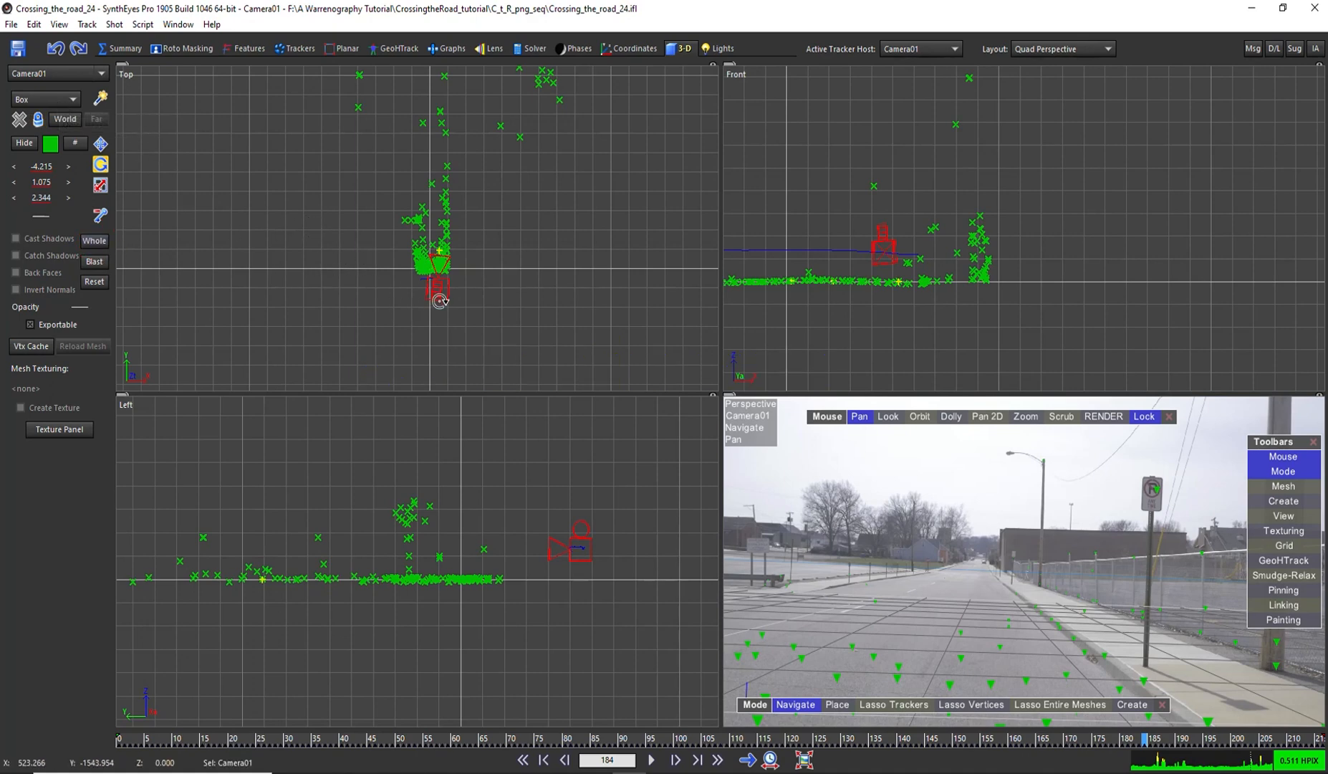
Go to frame 82, show the Quad layout and select Tracker72 on the road in the foreground of the camera view.
{"action": "left_click_drag", "start_coordinate": [738, 739], "coordinate": [577, 739]}
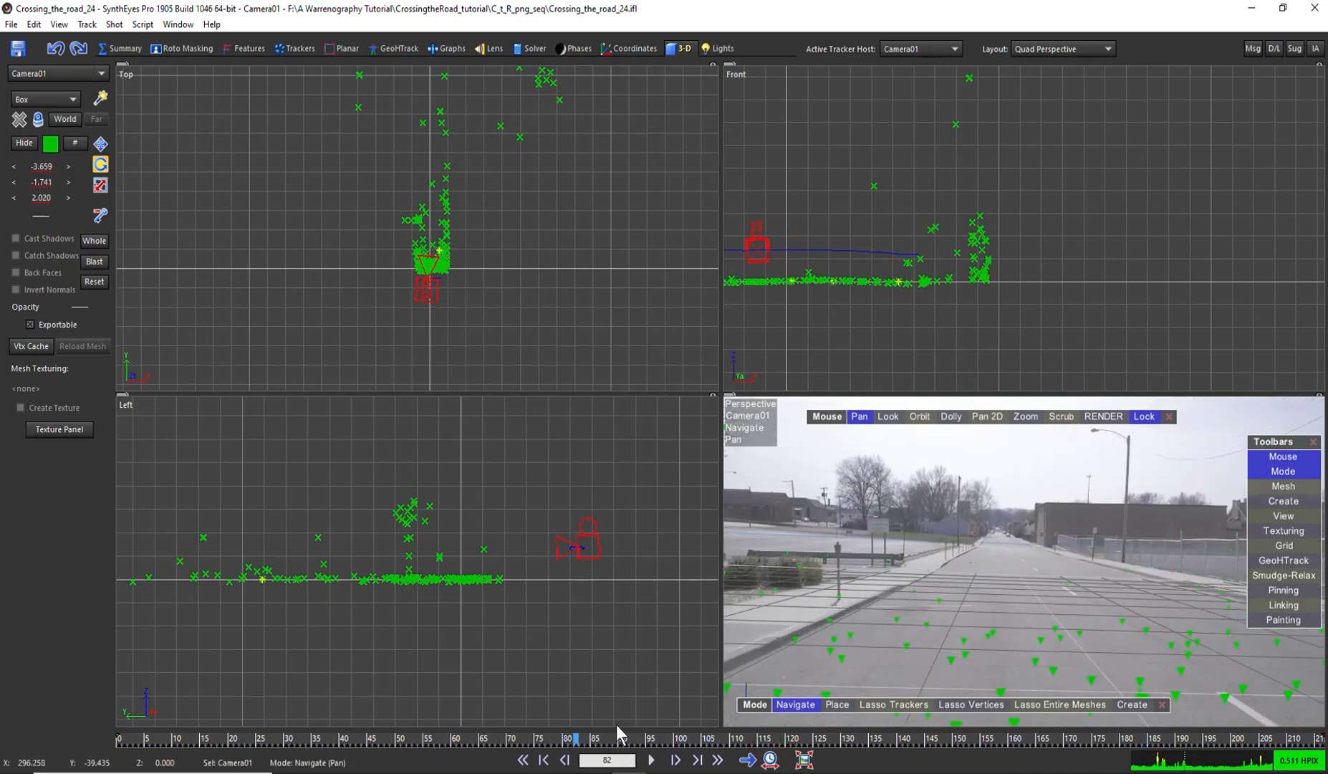
{"action": "left_click", "coordinate": [1036, 43]}
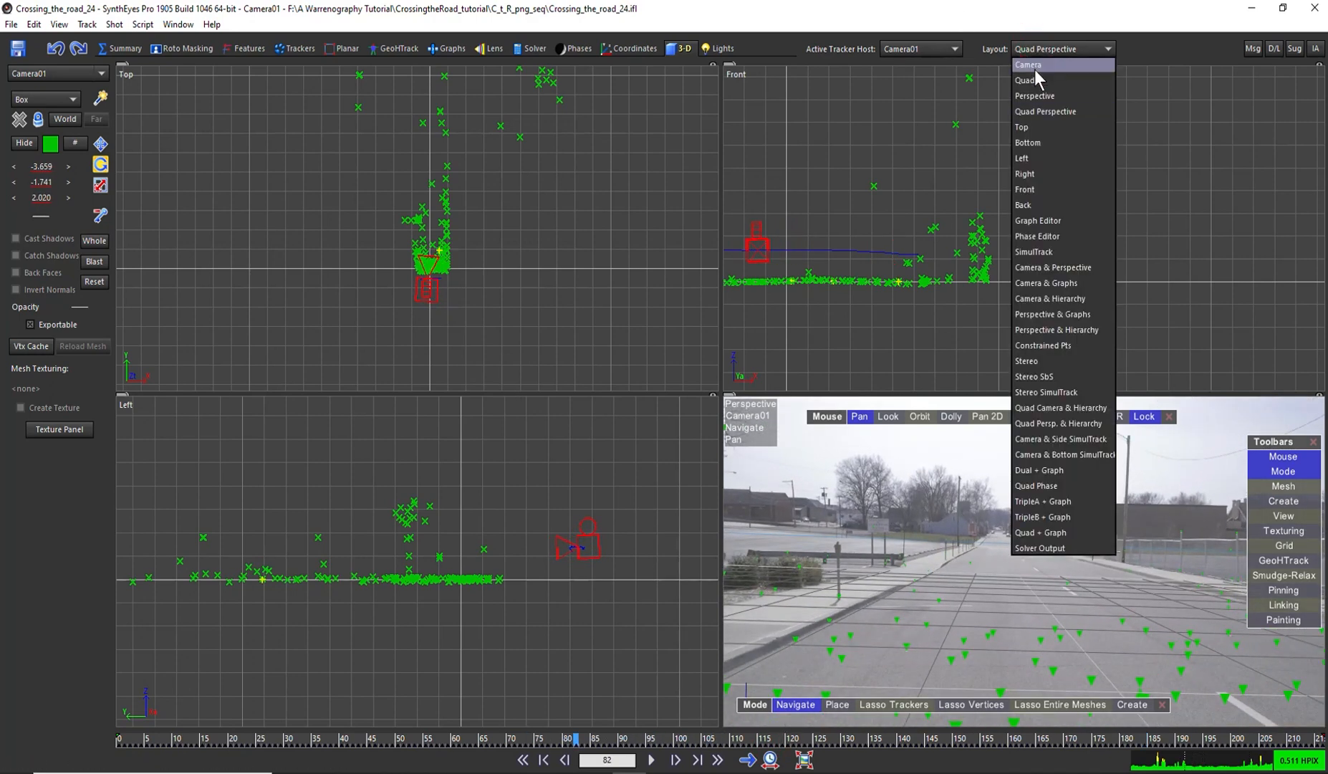
{"action": "left_click", "coordinate": [1036, 81]}
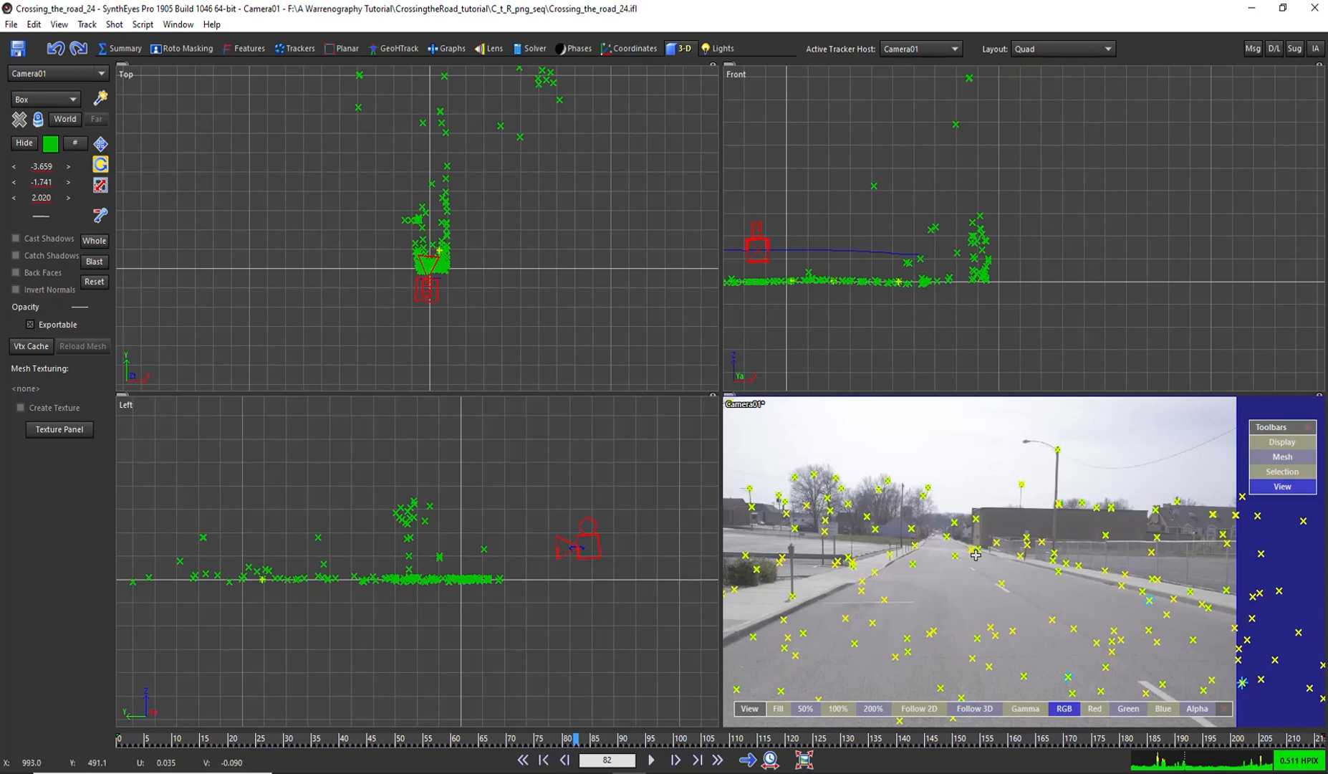
{"action": "scroll", "coordinate": [1051, 647], "scroll_direction": "down", "scroll_amount": 2}
{"action": "scroll", "coordinate": [1057, 659], "scroll_direction": "up", "scroll_amount": 4}
{"action": "scroll", "coordinate": [1057, 659], "scroll_direction": "down", "scroll_amount": 3}
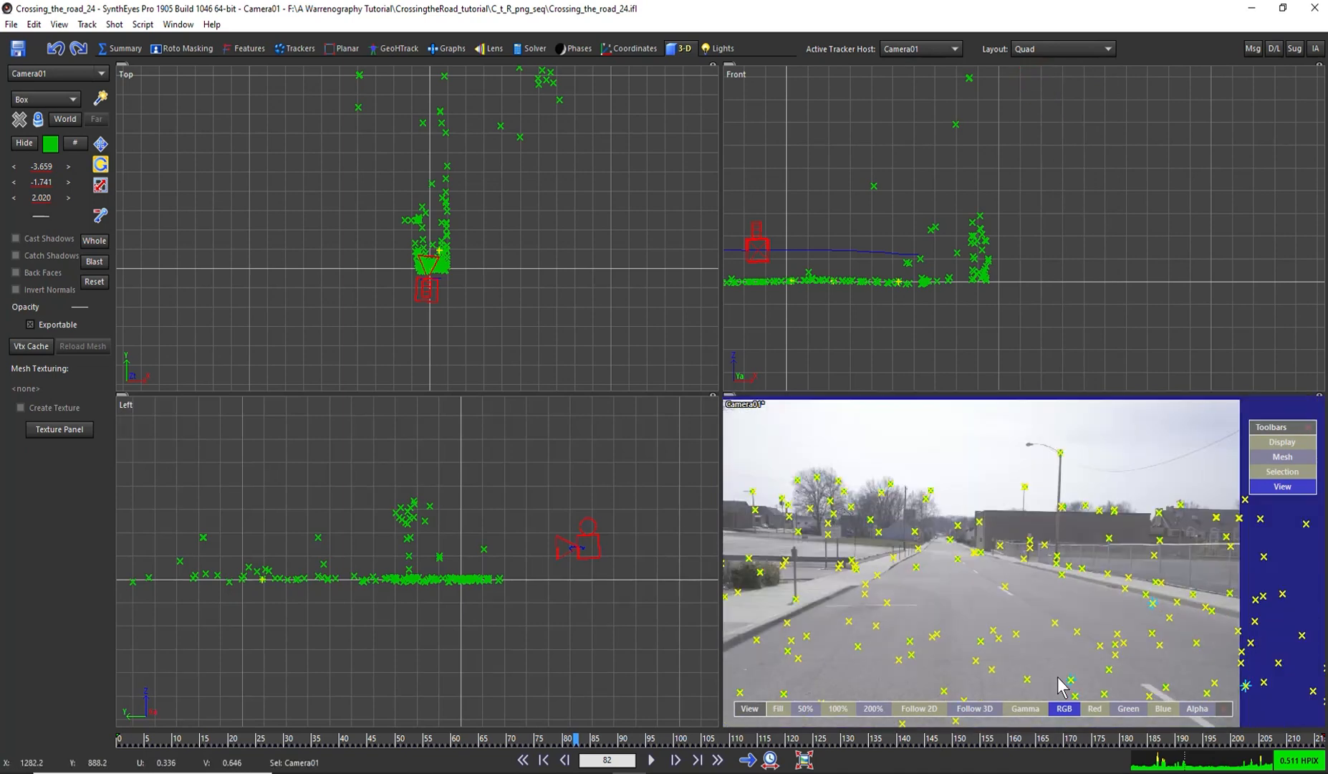
{"action": "left_click", "coordinate": [1071, 680]}
Choose Earthling as the mesh type and activate mesh creation, with the Top view framed around the selected tracker.
{"action": "scroll", "coordinate": [451, 291], "scroll_direction": "up", "scroll_amount": 1}
{"action": "right_click_drag", "start_coordinate": [450, 291], "coordinate": [491, 79]}
{"action": "right_click_drag", "start_coordinate": [447, 249], "coordinate": [469, 127]}
{"action": "middle_click_drag", "start_coordinate": [436, 134], "coordinate": [706, 296]}
{"action": "scroll", "coordinate": [429, 270], "scroll_direction": "up", "scroll_amount": 2}
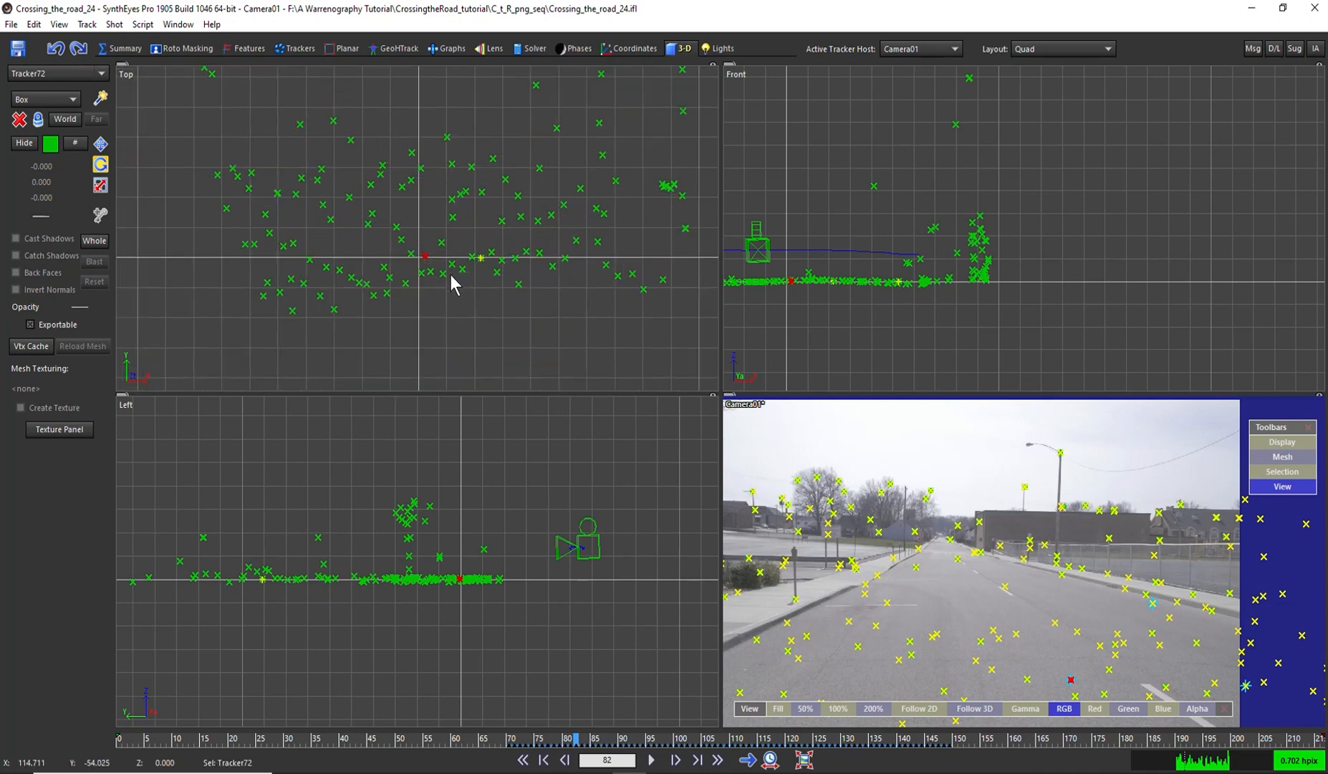
{"action": "key", "text": "w"}
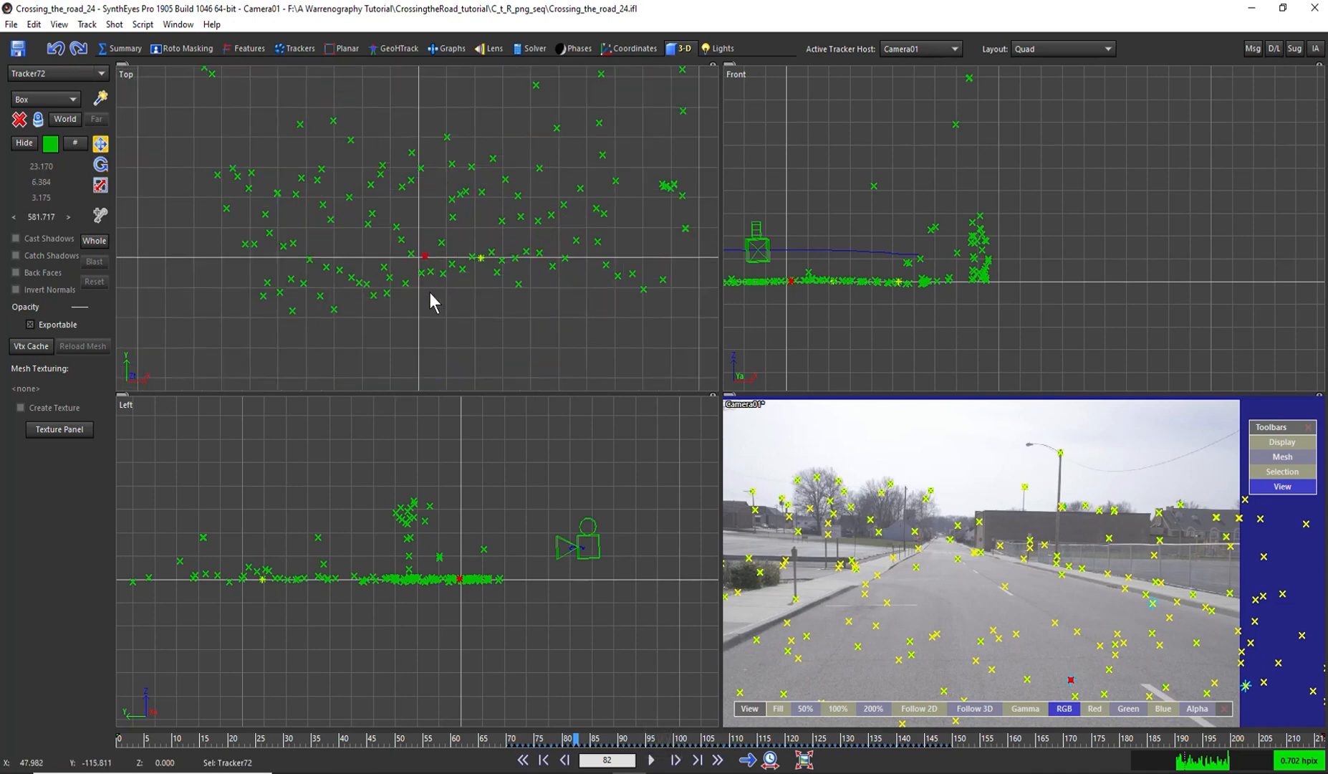
{"action": "left_click", "coordinate": [72, 99]}
{"action": "left_click", "coordinate": [46, 223]}
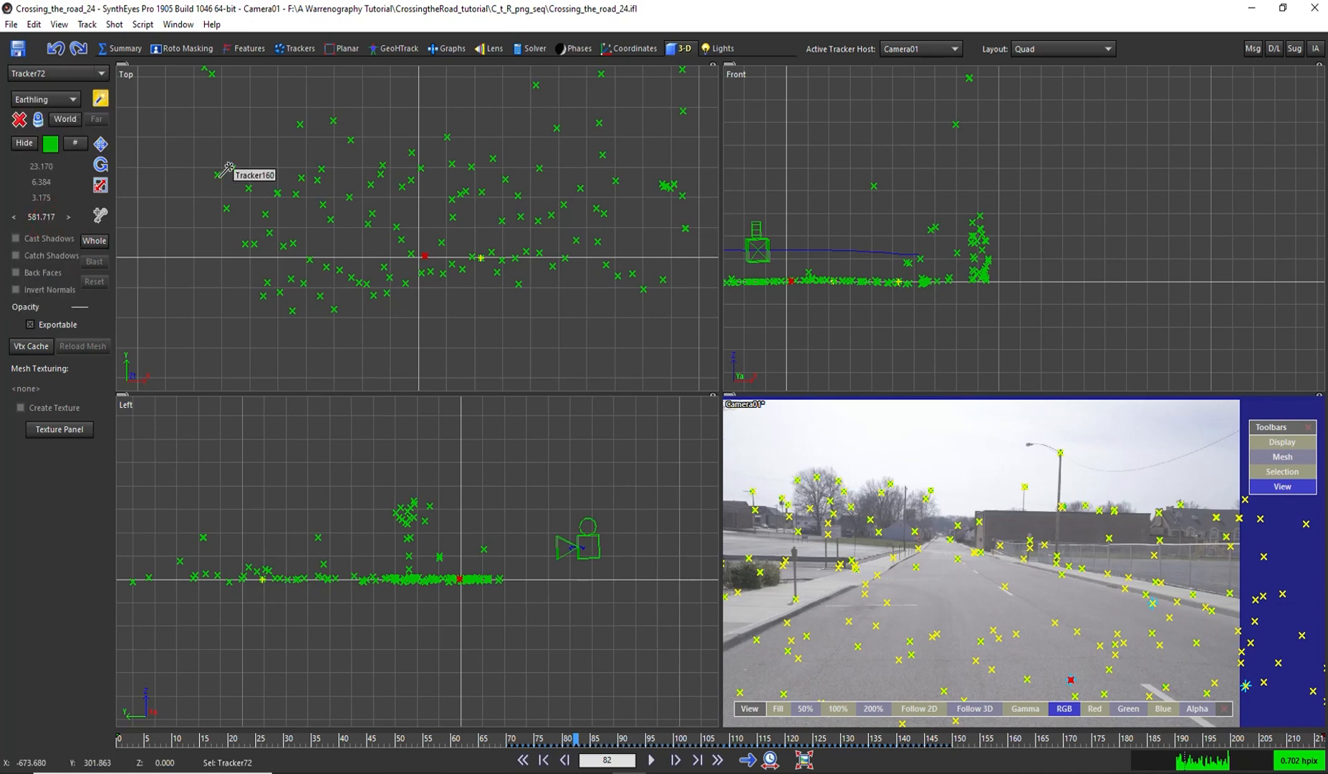
{"action": "left_click", "coordinate": [101, 98]}
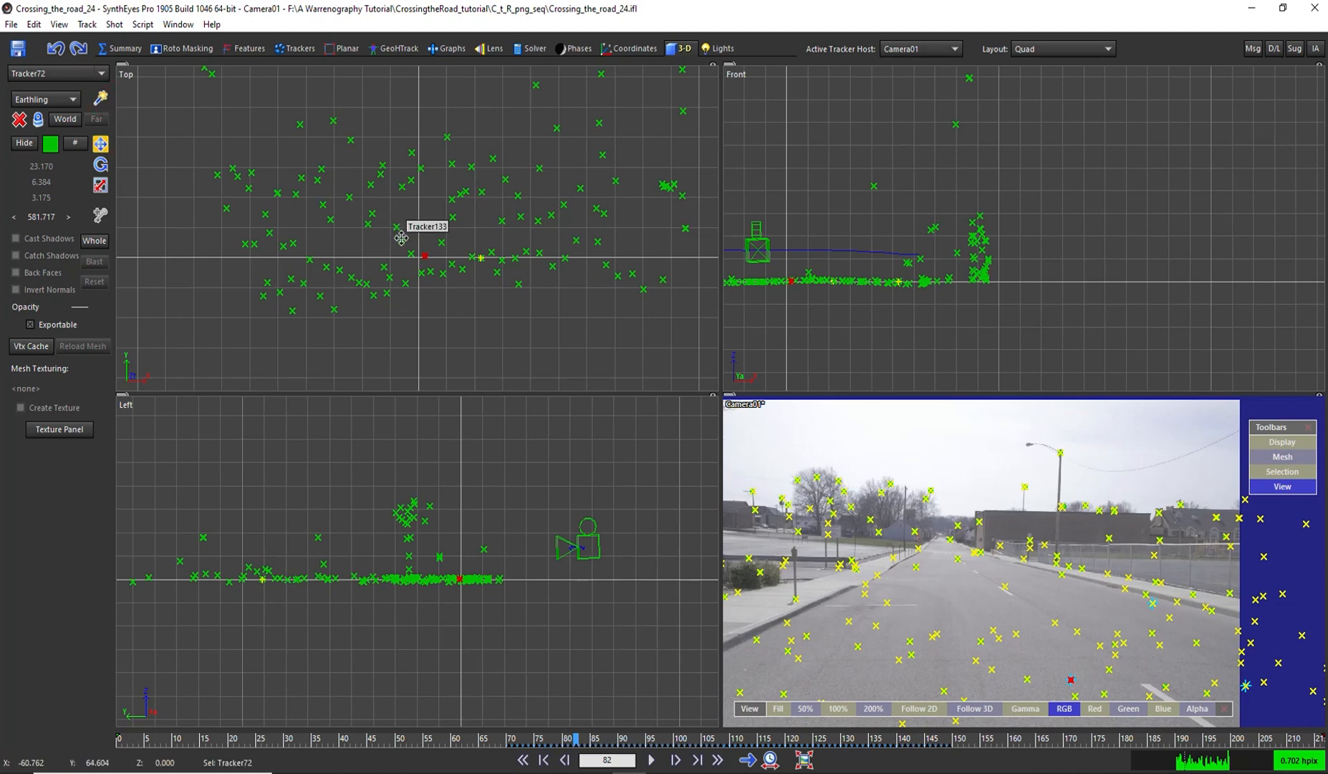
{"action": "left_click", "coordinate": [101, 99]}
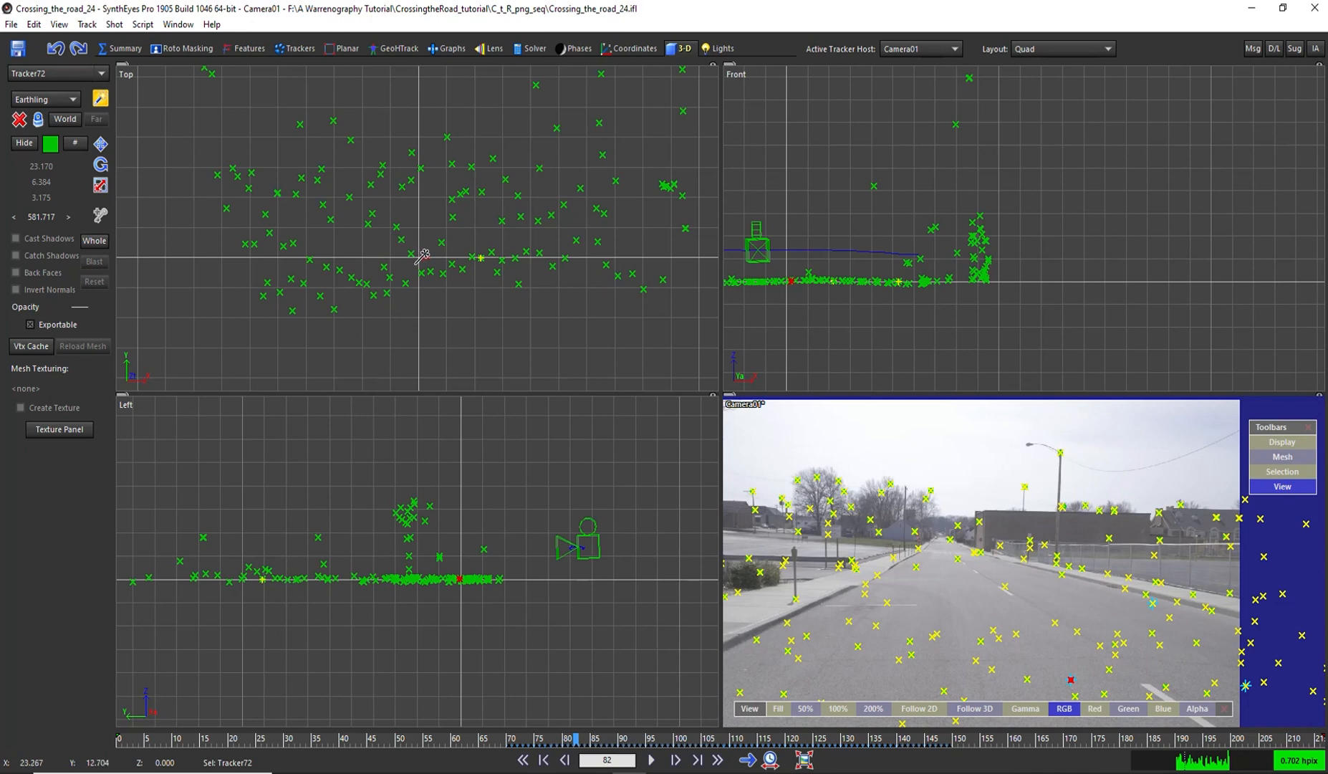
Create the Earthling figure at the selected tracker in the Top view, sized to about 205.6.
{"action": "left_click", "coordinate": [421, 255]}
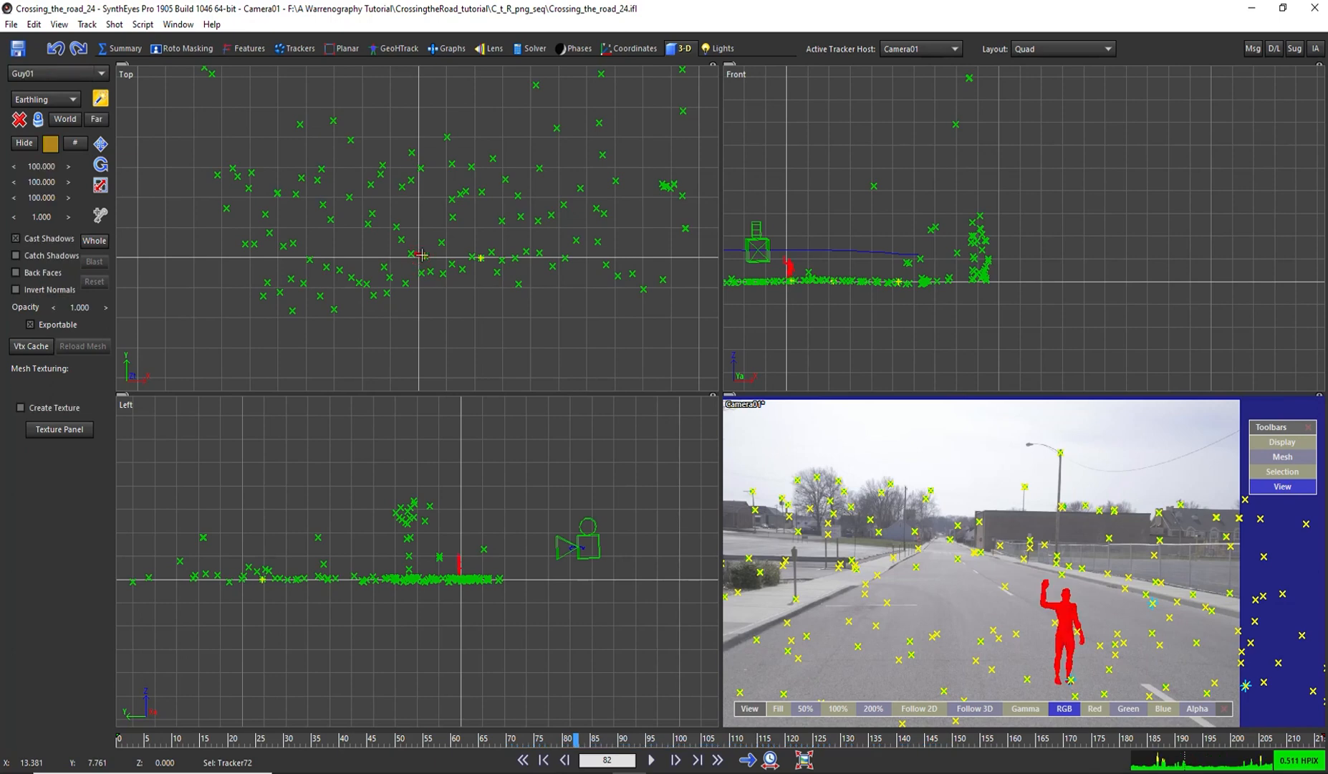
{"action": "left_click_drag", "start_coordinate": [421, 255], "coordinate": [420, 224]}
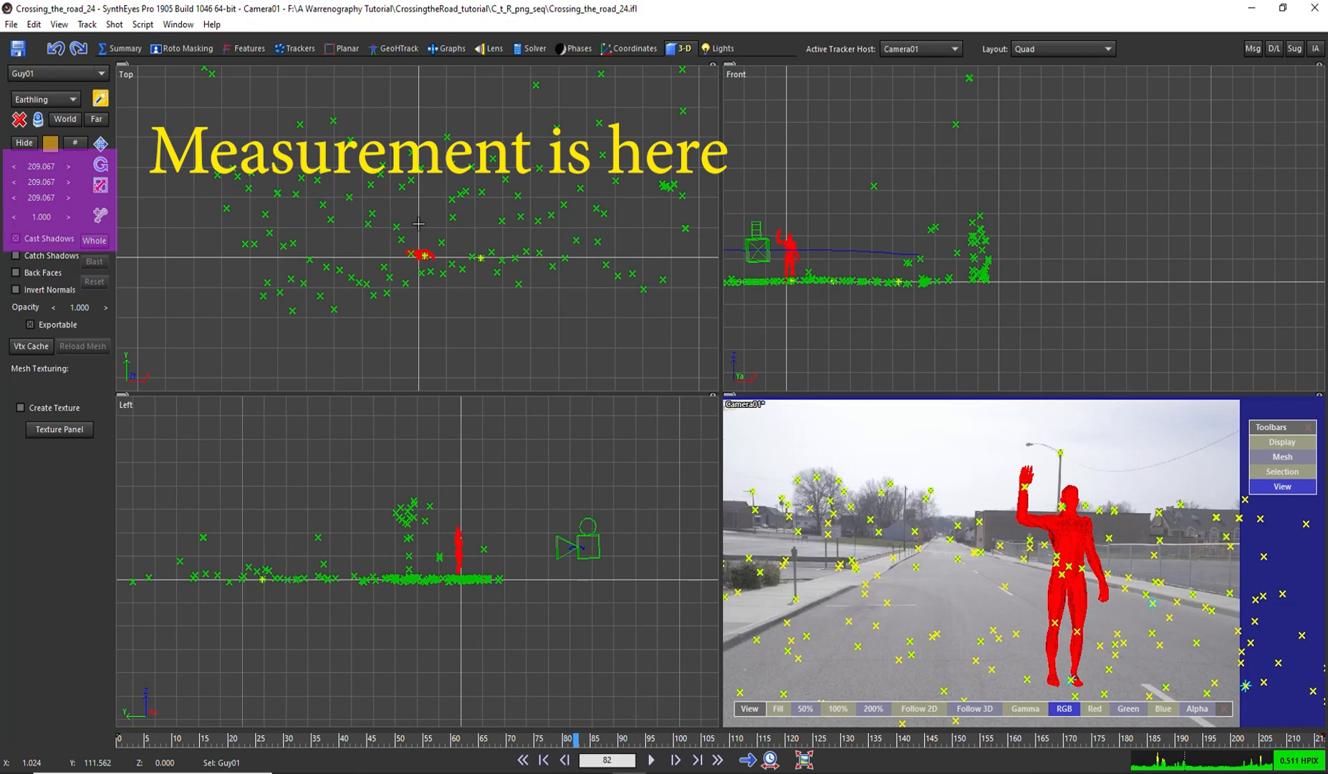
{"action": "left_click_drag", "start_coordinate": [419, 224], "coordinate": [417, 224]}
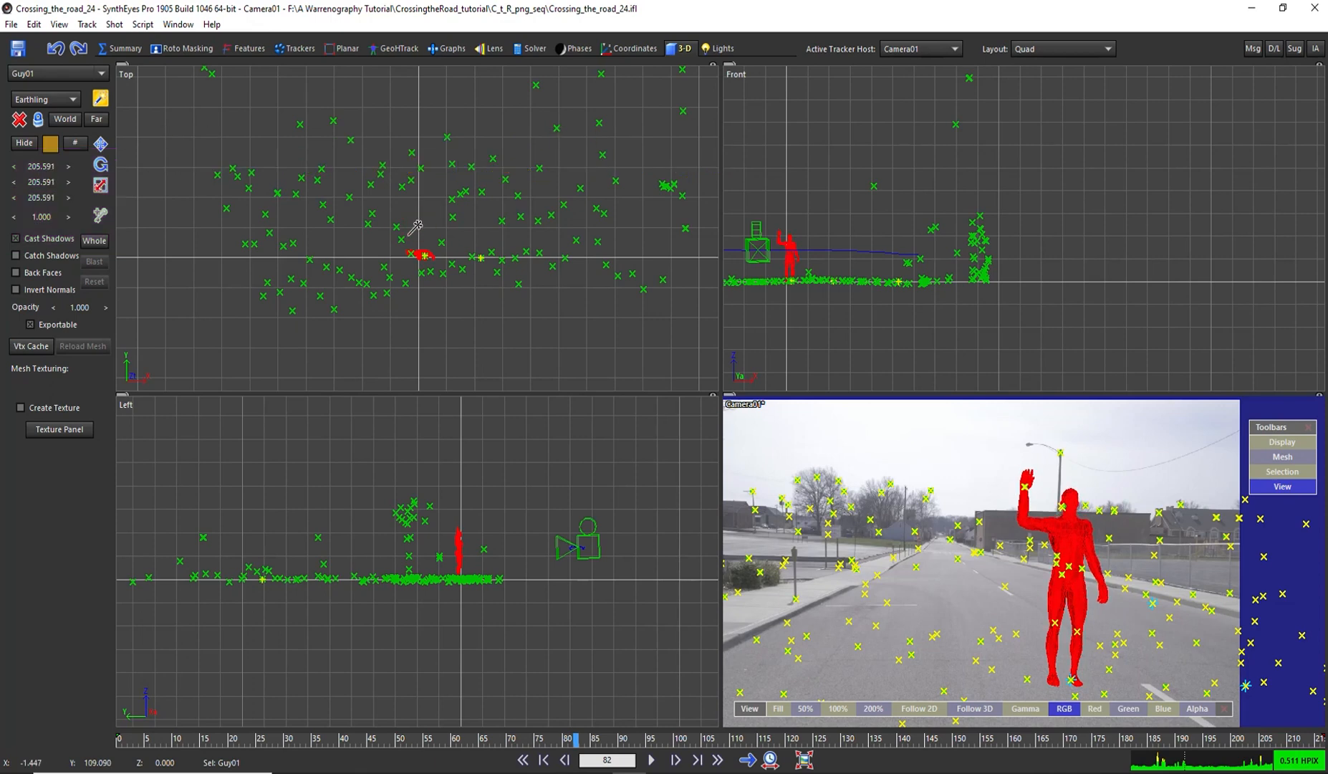
Move the figure in the Left and Front views so its foot meets the road tracker, at about X 9.3, Y 21.7, Z 2.8.
{"action": "key", "text": "w"}
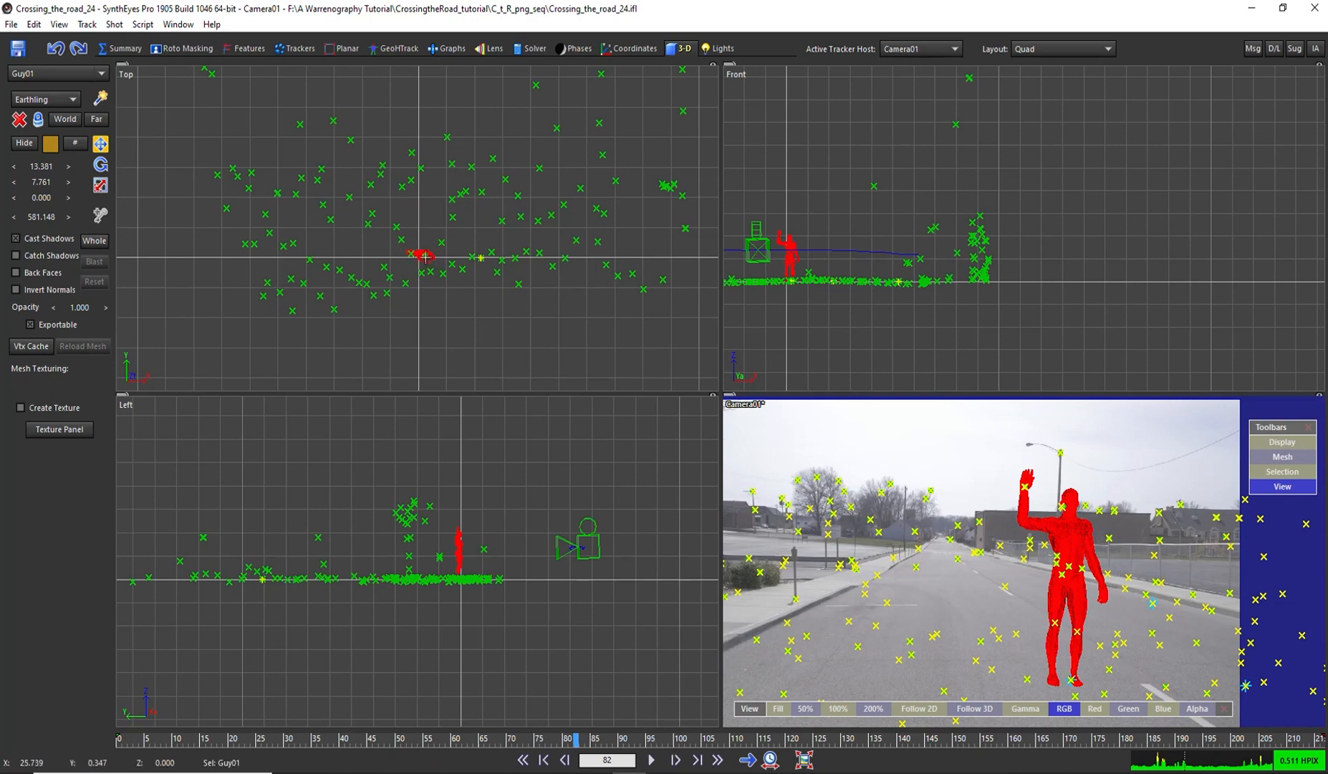
{"action": "left_click", "coordinate": [426, 256]}
{"action": "scroll", "coordinate": [421, 291], "scroll_direction": "up", "scroll_amount": 5}
{"action": "scroll", "coordinate": [453, 587], "scroll_direction": "up", "scroll_amount": 5}
{"action": "left_click_drag", "start_coordinate": [448, 643], "coordinate": [426, 640]}
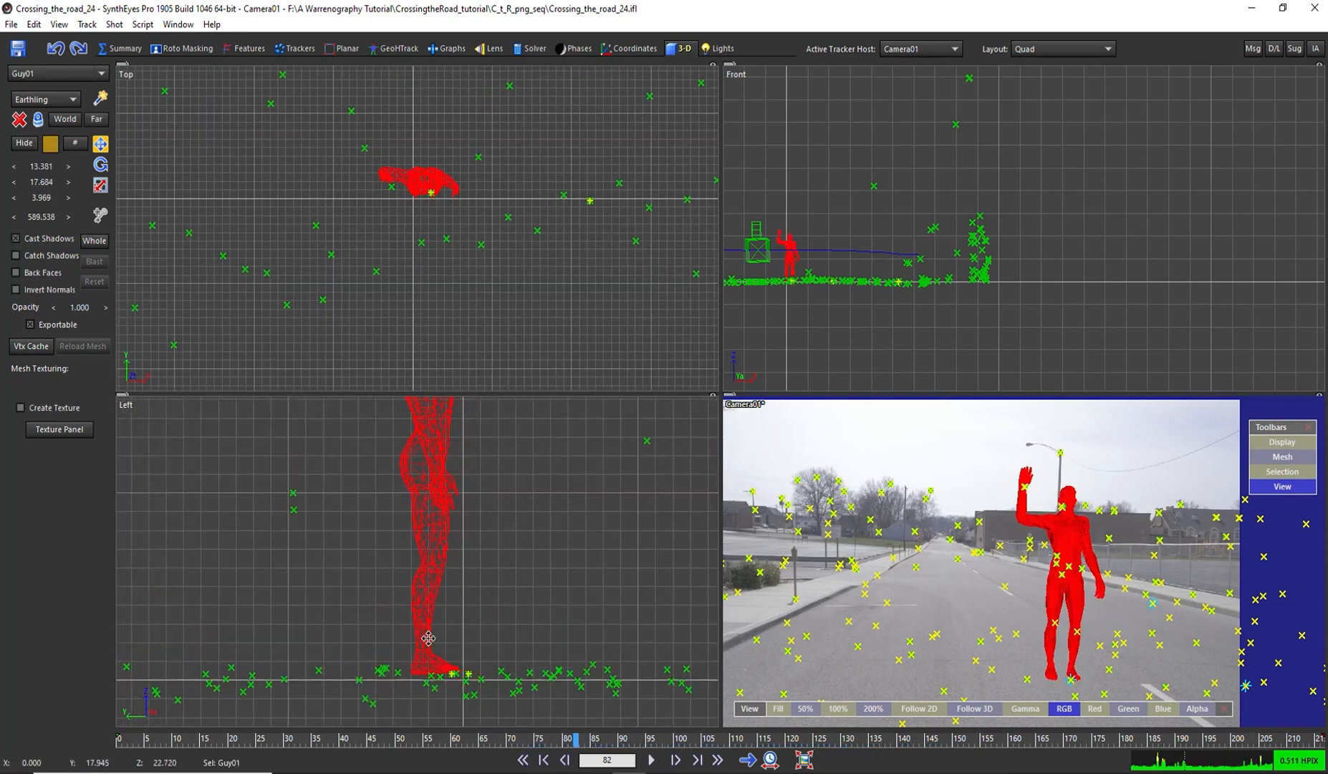
{"action": "scroll", "coordinate": [803, 266], "scroll_direction": "up", "scroll_amount": 5}
{"action": "scroll", "coordinate": [783, 281], "scroll_direction": "down", "scroll_amount": 1}
{"action": "middle_click_drag", "start_coordinate": [784, 282], "coordinate": [967, 286]}
{"action": "scroll", "coordinate": [973, 293], "scroll_direction": "up", "scroll_amount": 4}
{"action": "left_click_drag", "start_coordinate": [1025, 296], "coordinate": [1017, 273]}
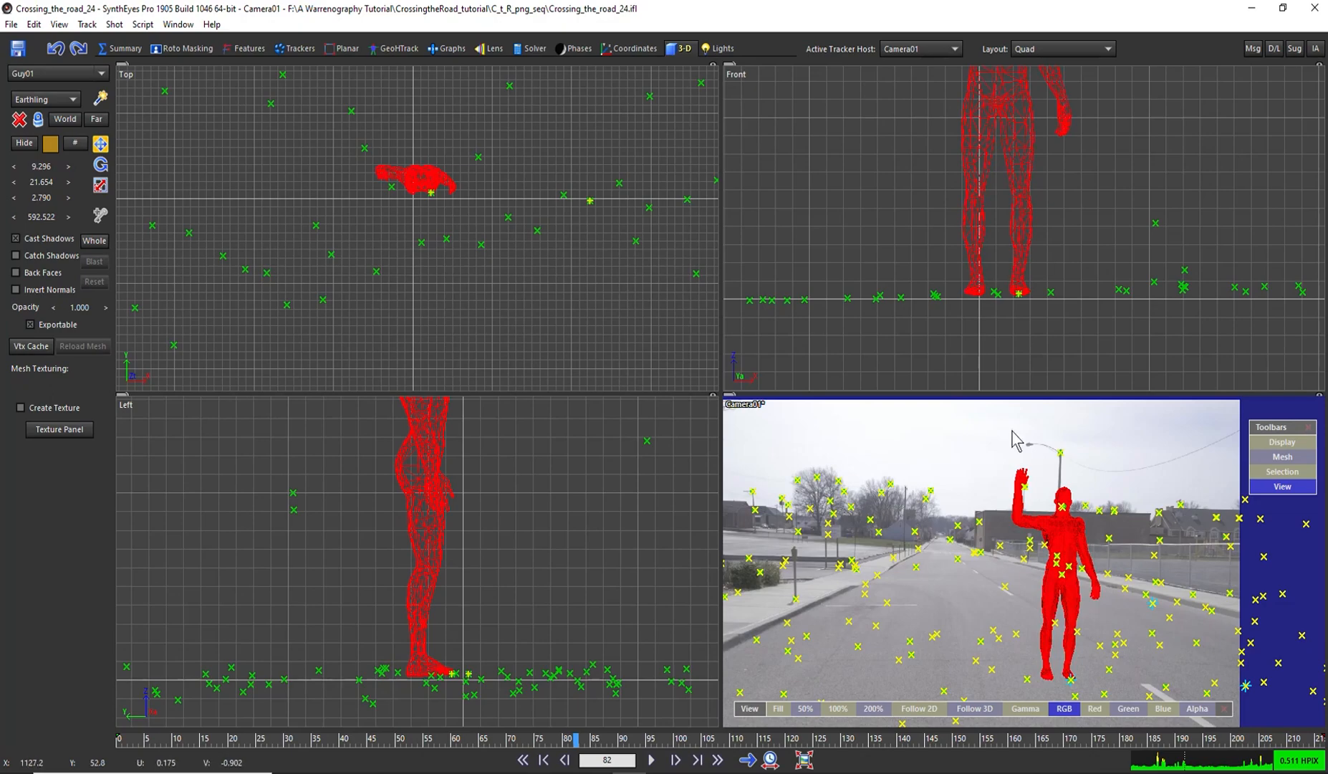
Play the shot in the Perspective layout with the figure deselected, checking that its feet stay planted on the road.
{"action": "key", "text": "F3"}
{"action": "key", "text": "space"}
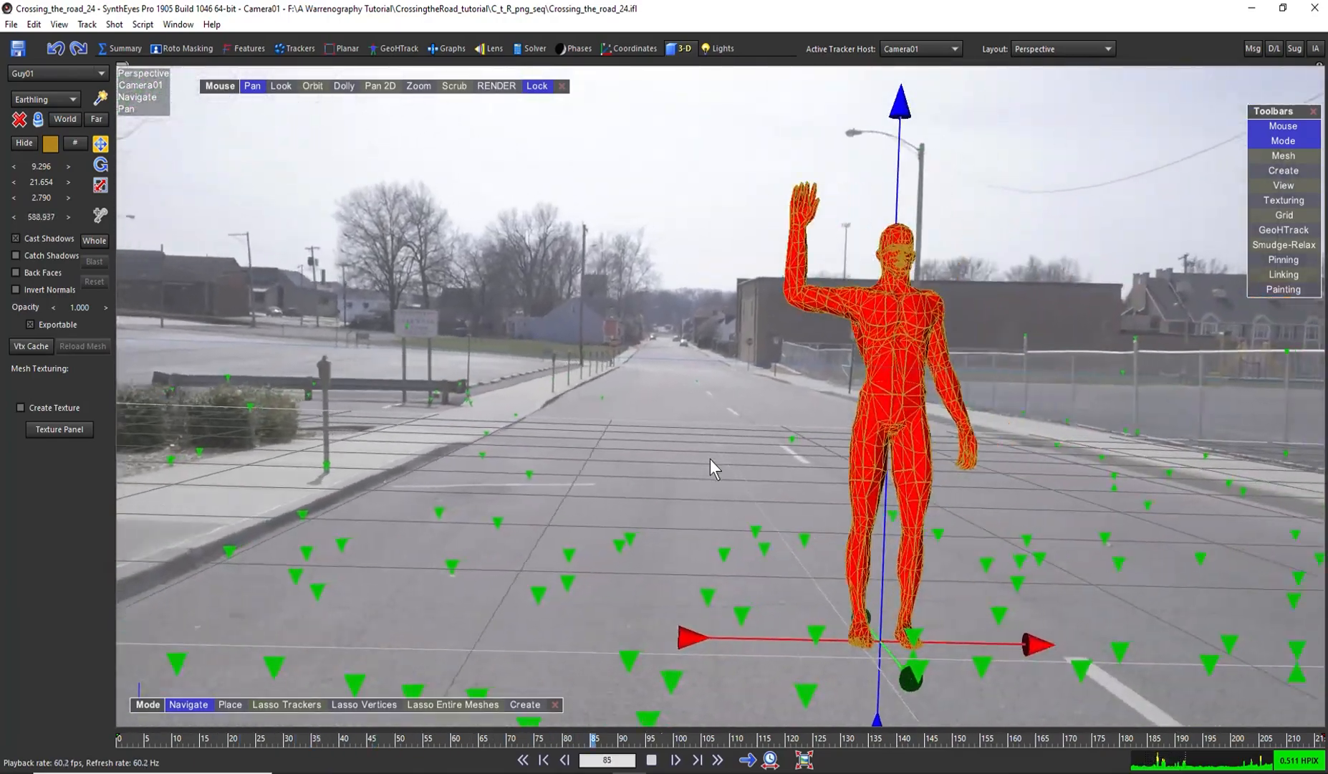
{"action": "left_click", "coordinate": [815, 356]}
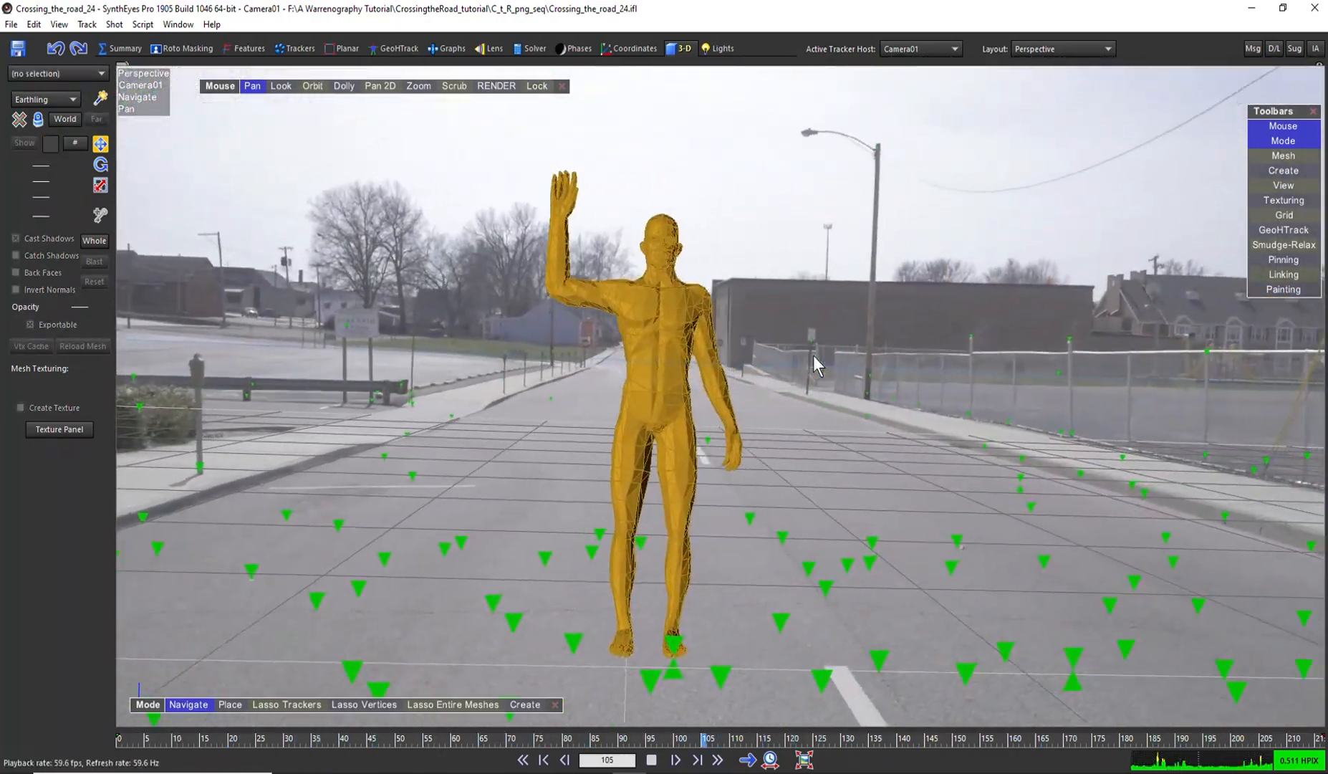
{"action": "key", "text": "space"}
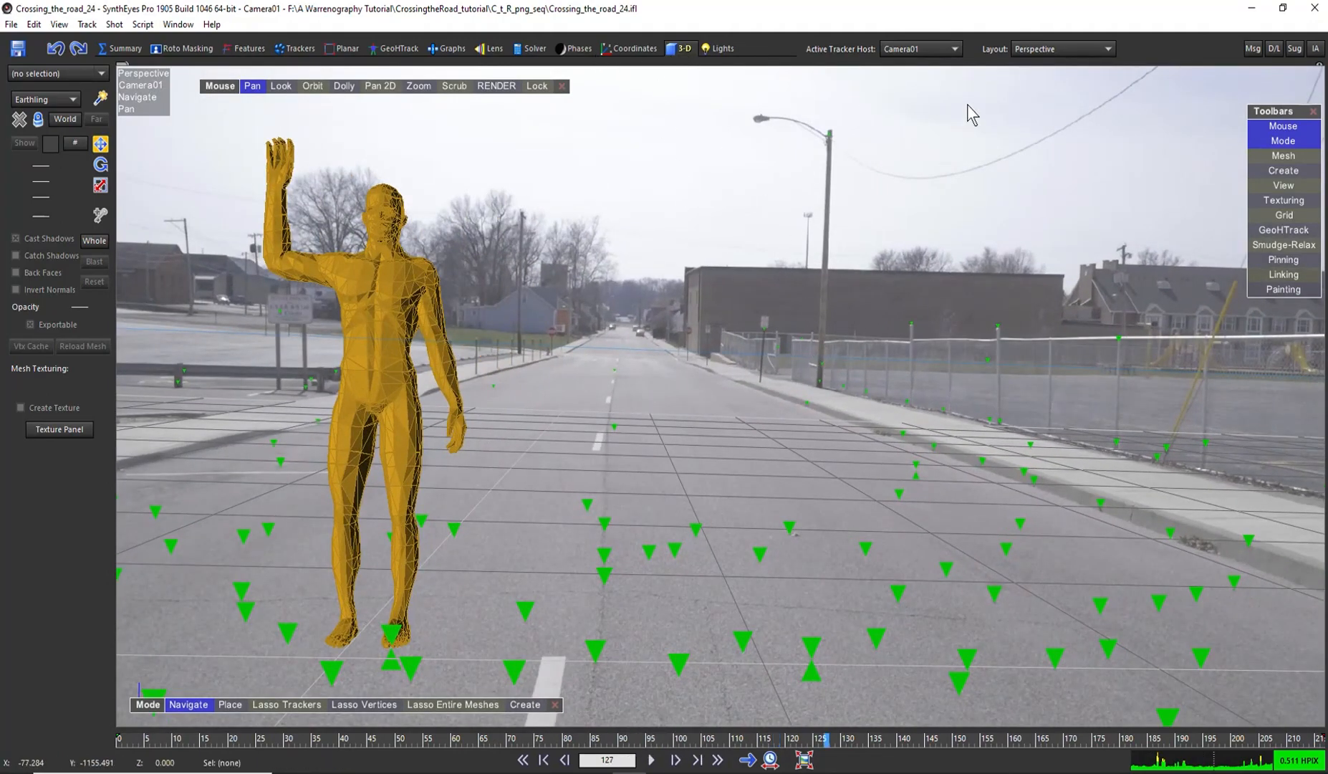
Examine the placed figure in the Quad and Camera layouts at frame 127 and return to the Quad layout.
{"action": "left_click", "coordinate": [1060, 49]}
{"action": "left_click", "coordinate": [1024, 80]}
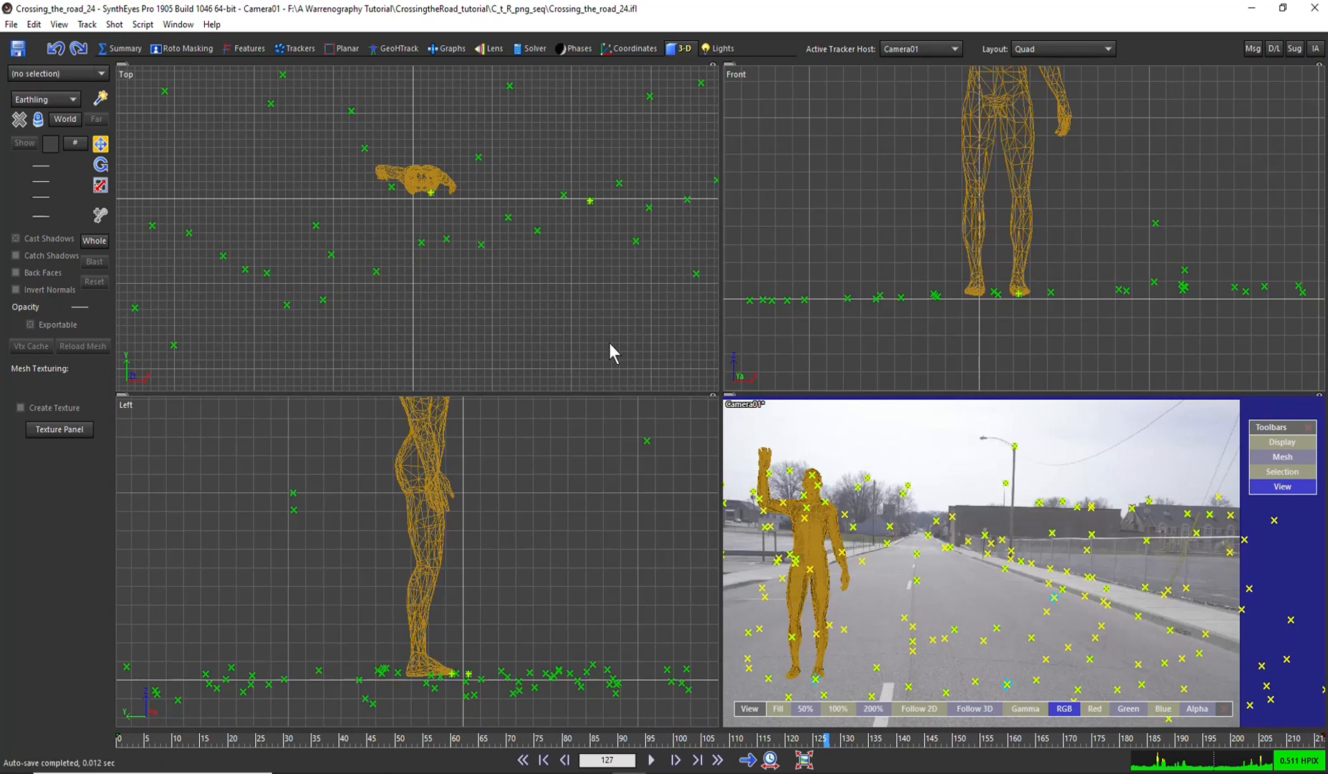
{"action": "key", "text": "F2"}
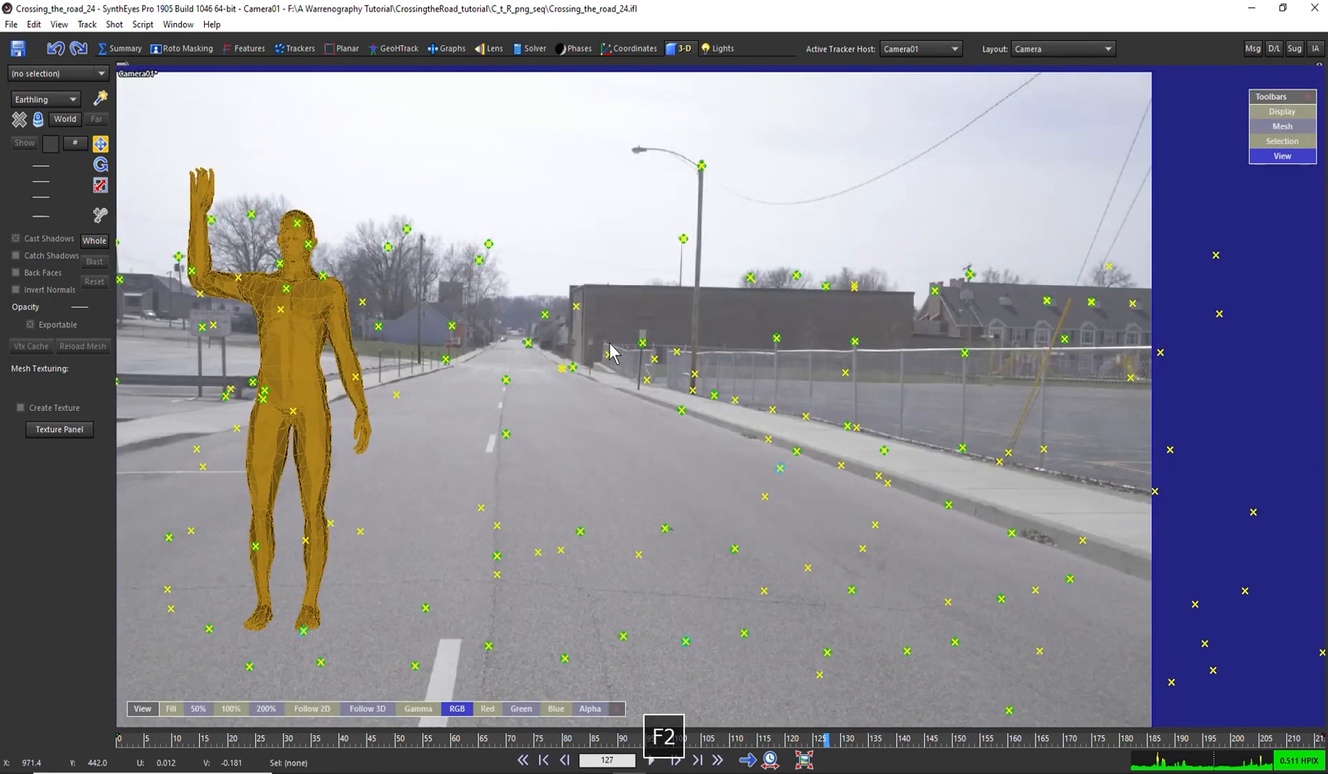
{"action": "key", "text": "F4"}
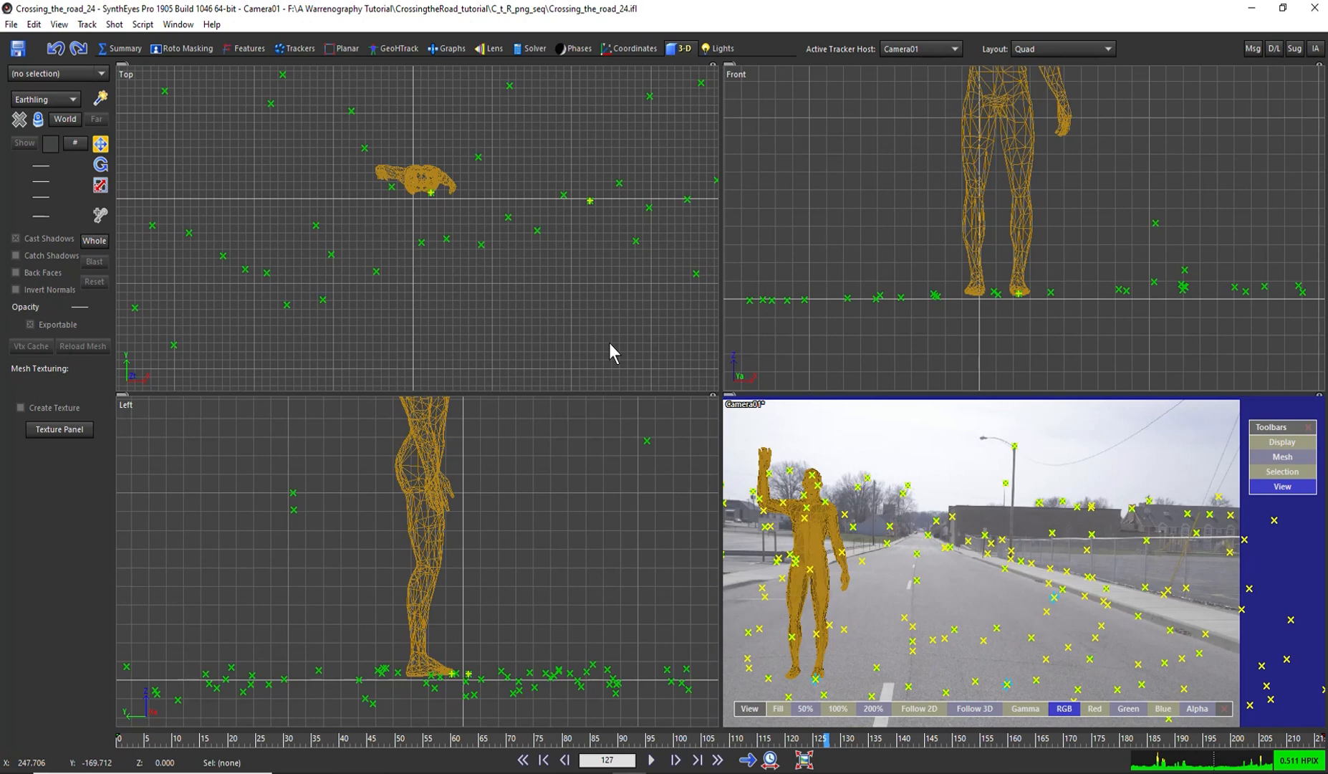
Export the scene as the Blender (Python) script Crossing_the_road_24.py with Blender version 2.80+.
{"action": "left_click", "coordinate": [14, 26]}
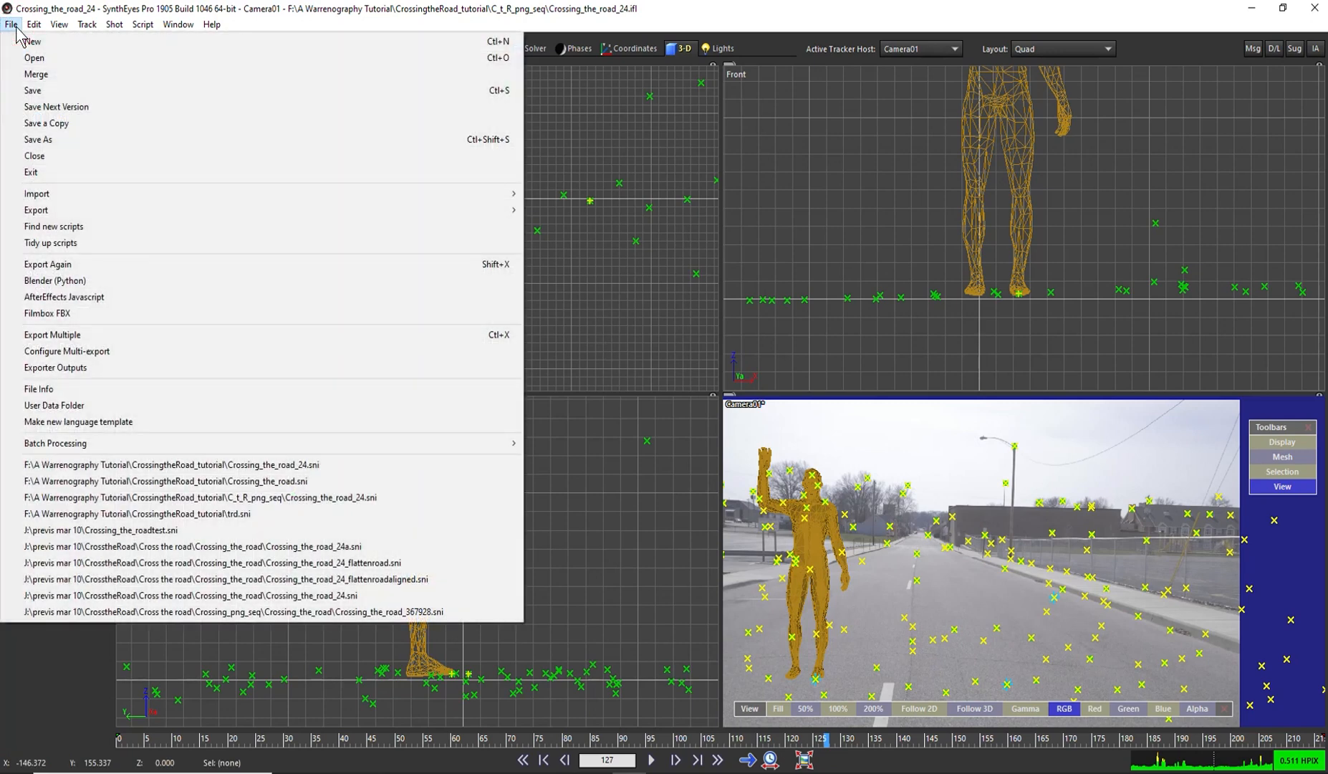
{"action": "left_click", "coordinate": [30, 281]}
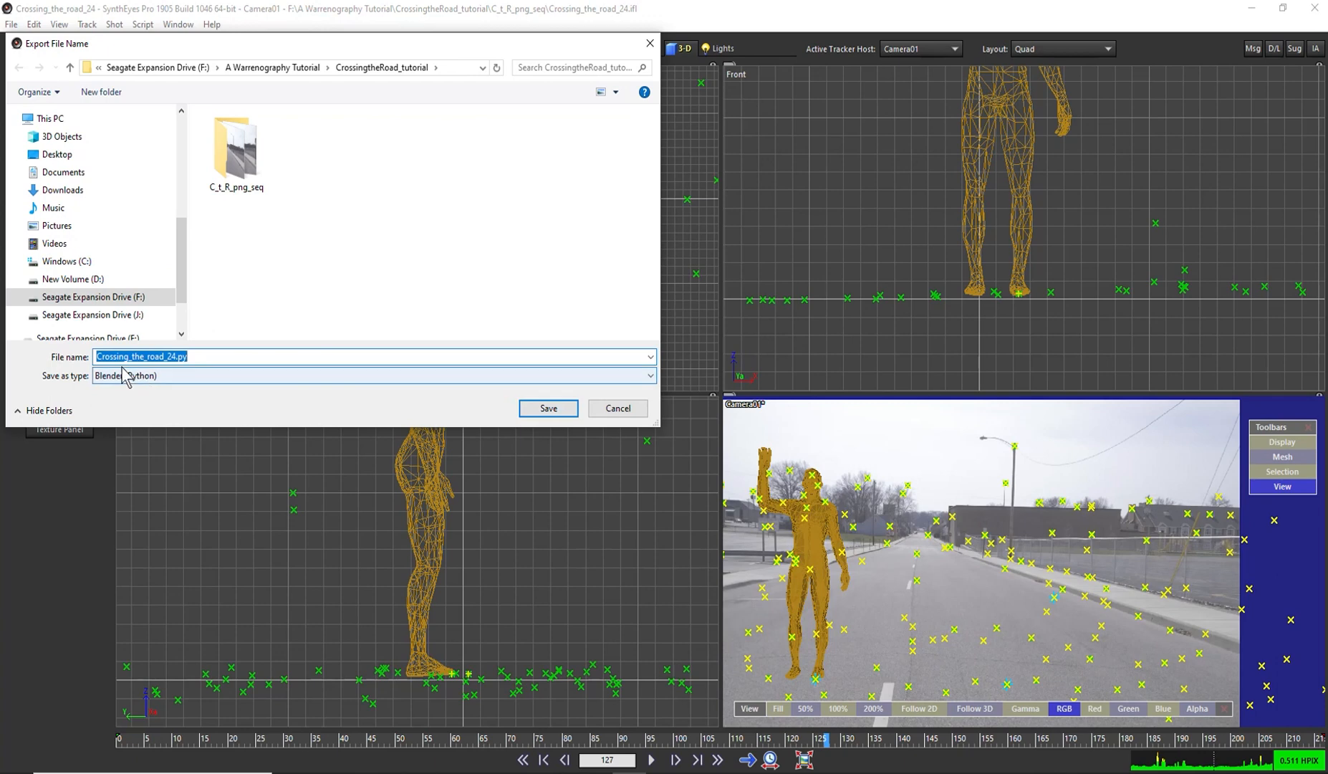
{"action": "left_click", "coordinate": [548, 408]}
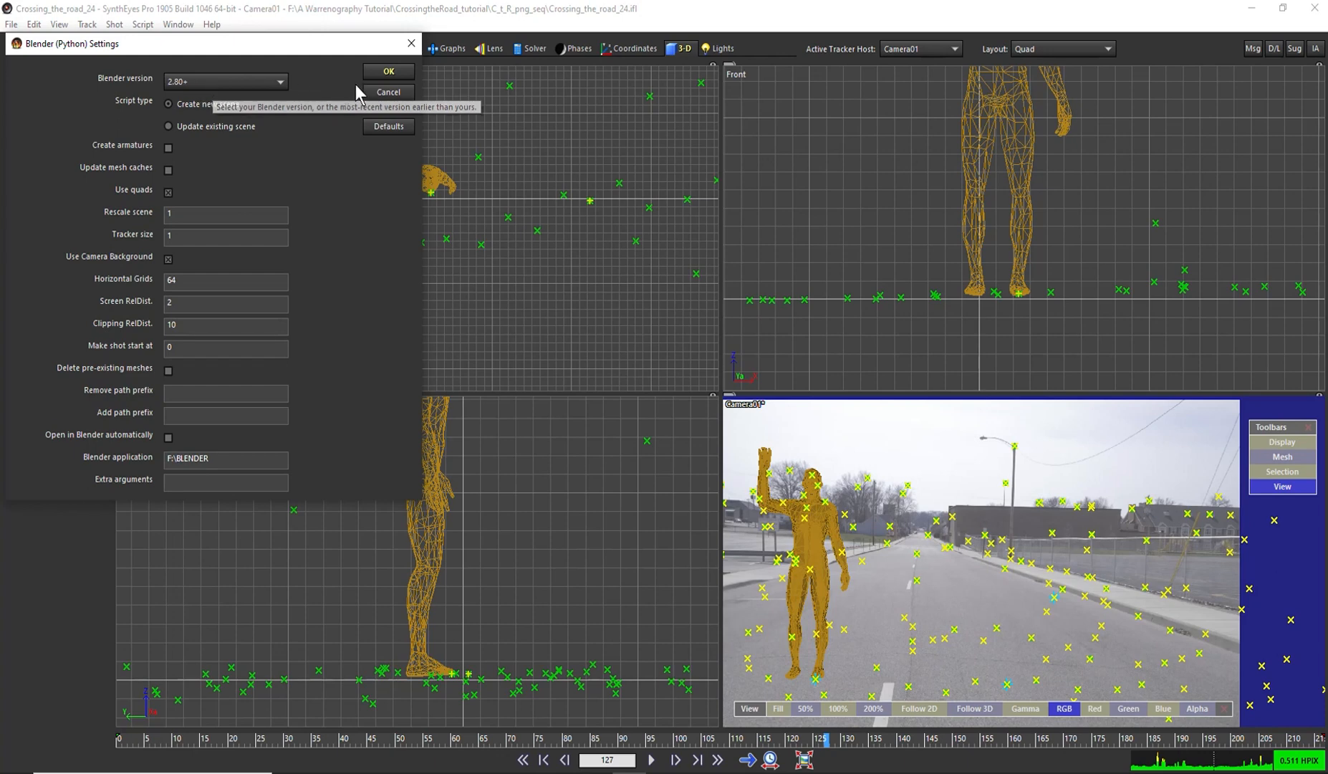
{"action": "left_click", "coordinate": [386, 73]}
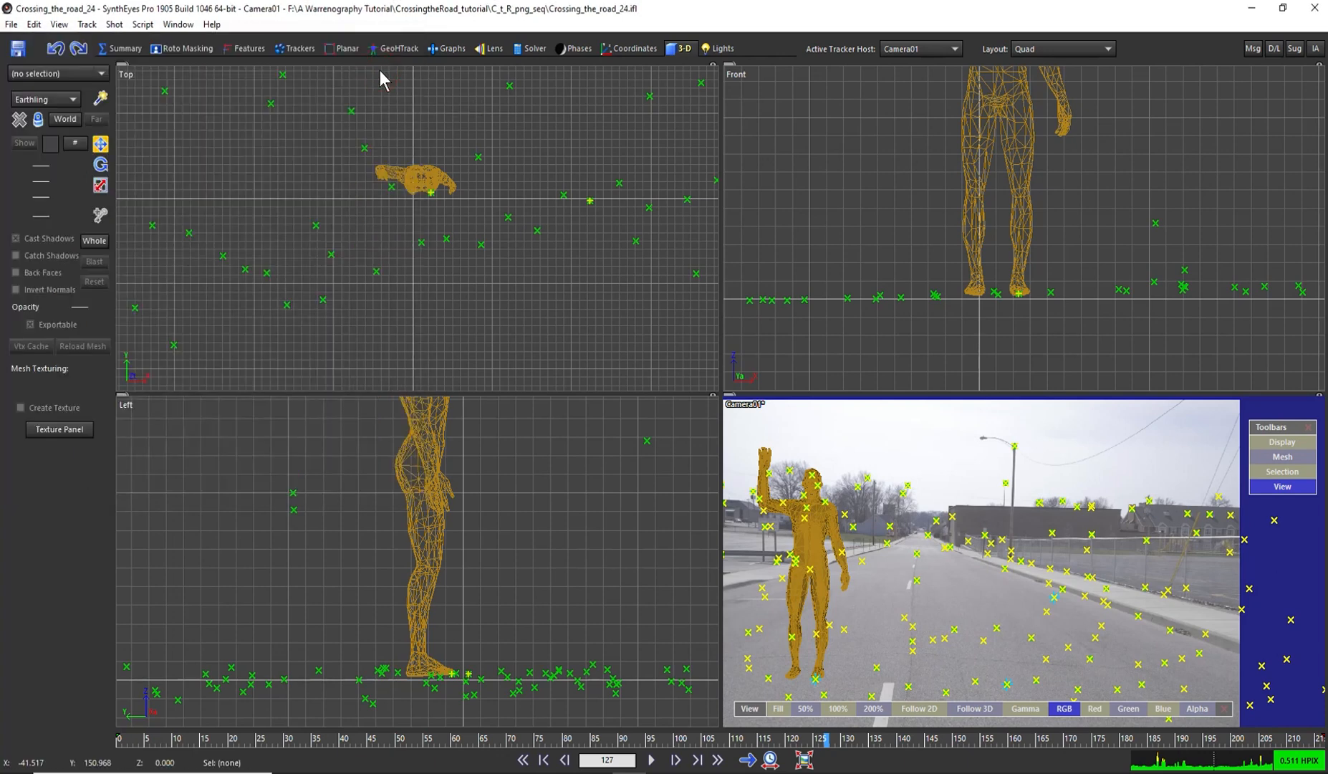
Switch to Blender and turn the 3D viewport into a Text Editor.
{"action": "left_click", "coordinate": [663, 720]}
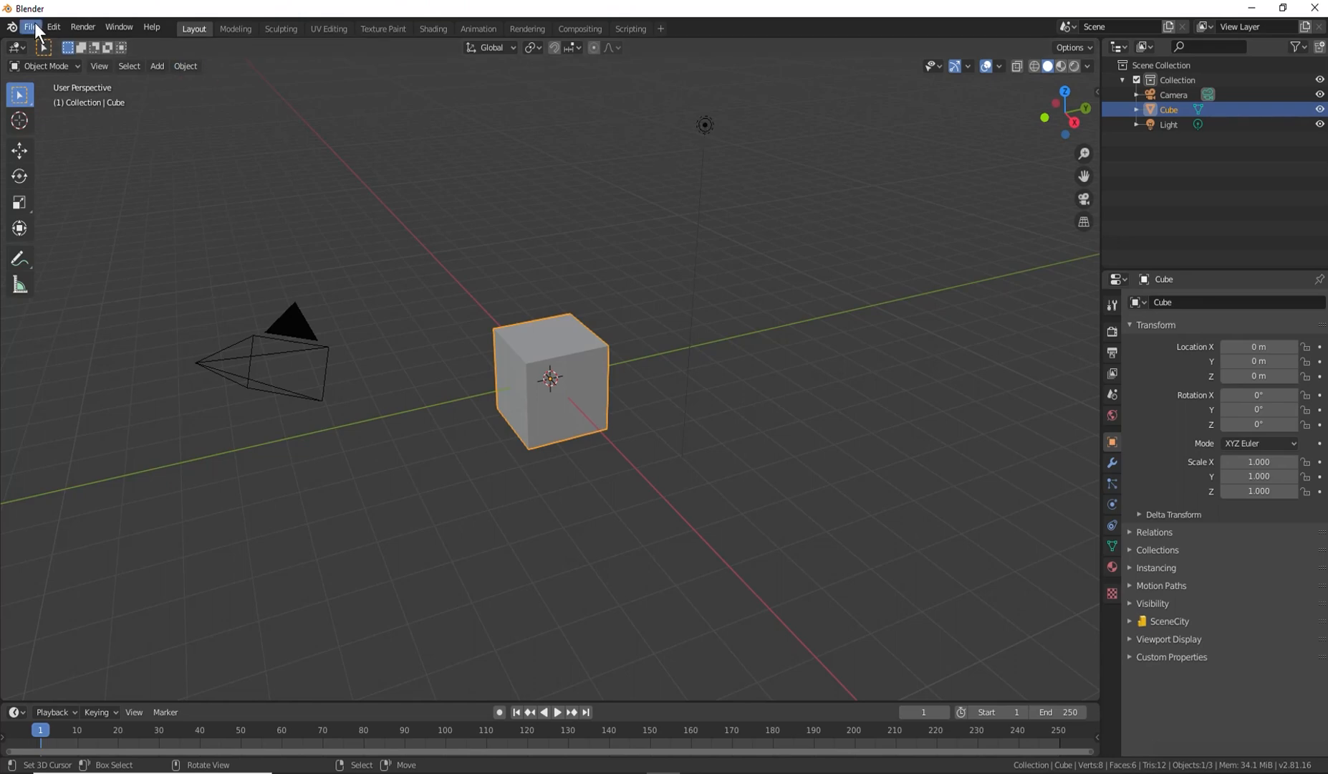
{"action": "left_click", "coordinate": [19, 47]}
{"action": "left_click", "coordinate": [282, 103]}
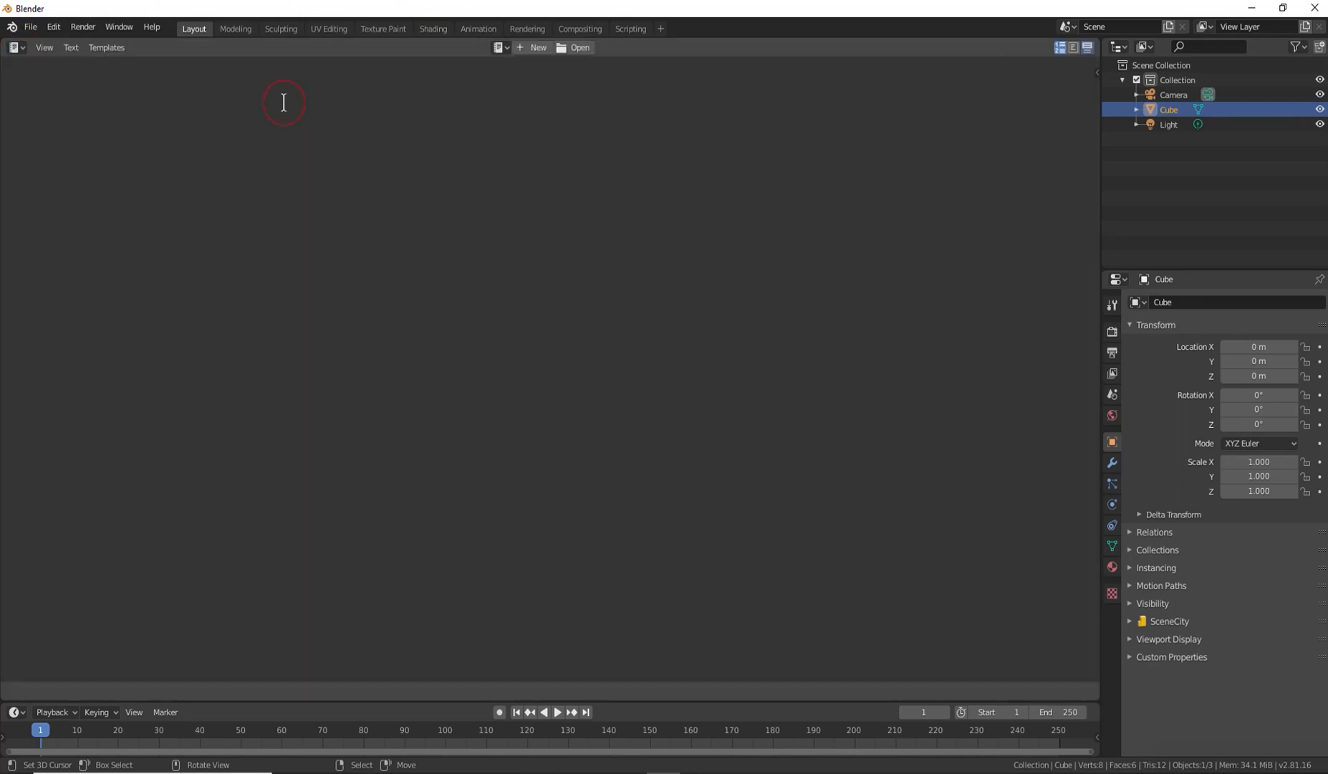
Open the script Crossing_the_road_24.py from the CrossingtheRoad_tutorial folder in the Text Editor.
{"action": "left_click", "coordinate": [580, 48]}
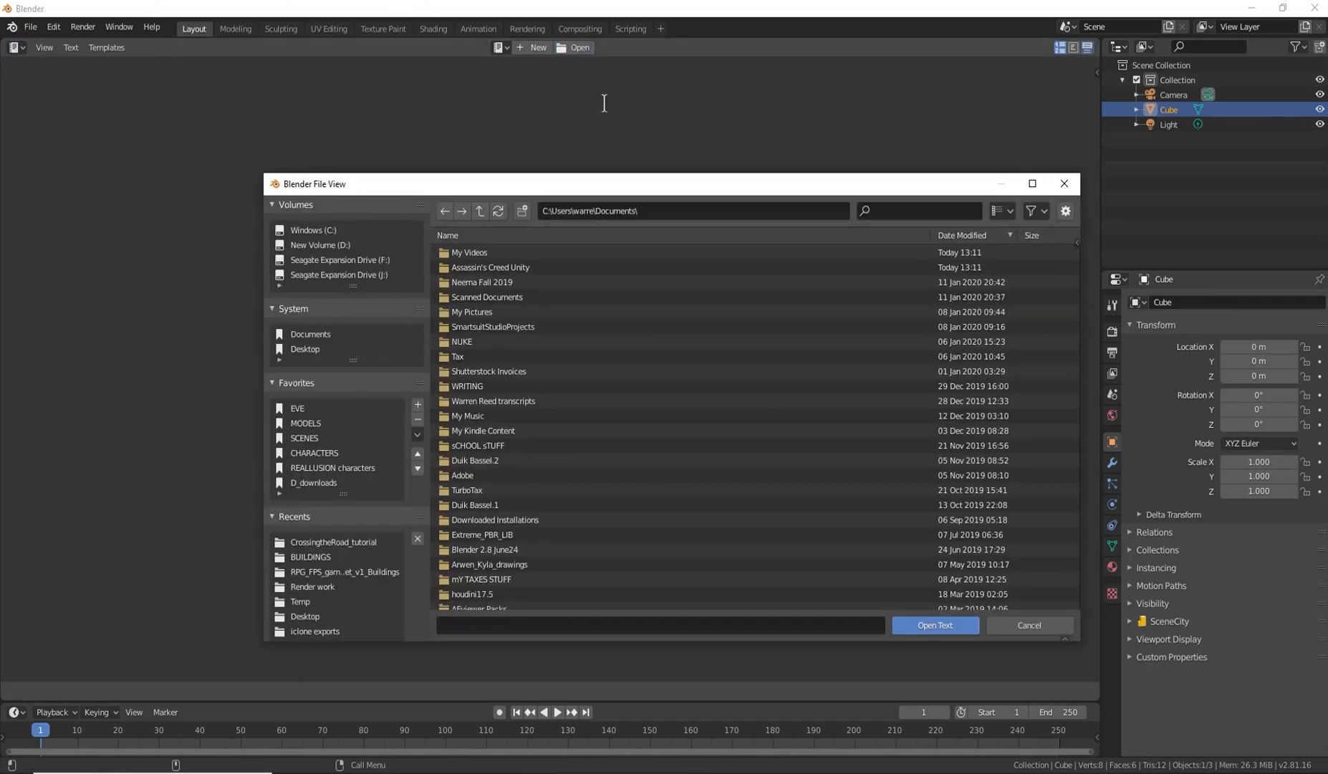
{"action": "left_click", "coordinate": [358, 541]}
{"action": "left_click", "coordinate": [486, 269]}
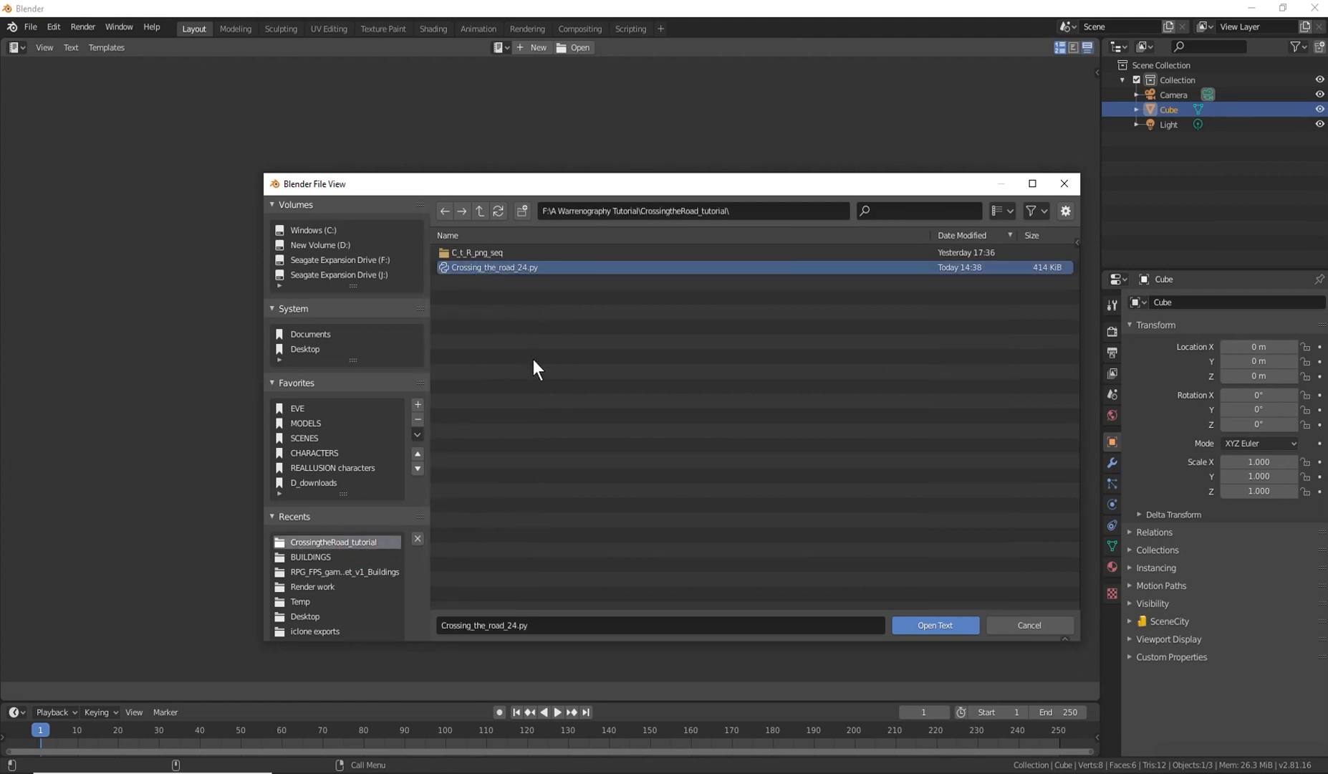
{"action": "key", "text": "Return"}
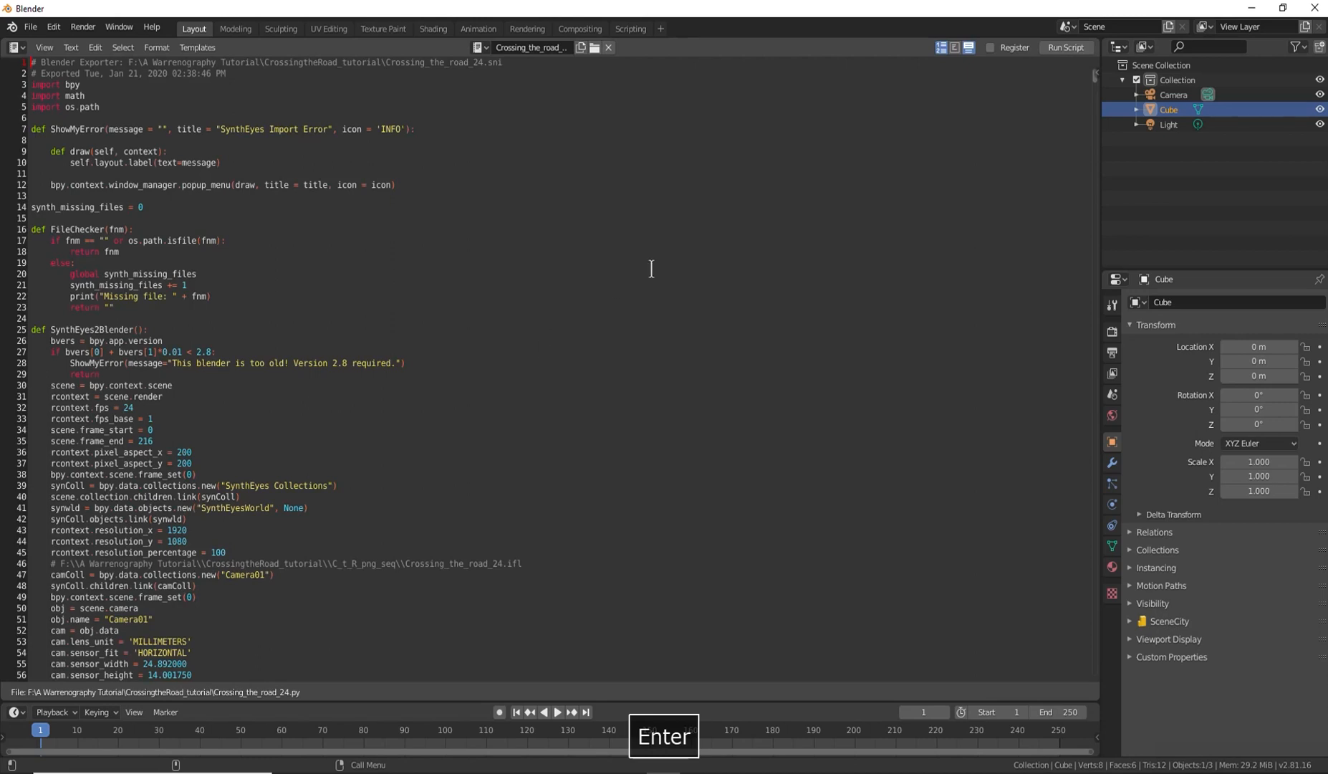
Run the SynthEyes import script and turn the Text Editor back into a 3D Viewport.
{"action": "left_click", "coordinate": [1068, 47]}
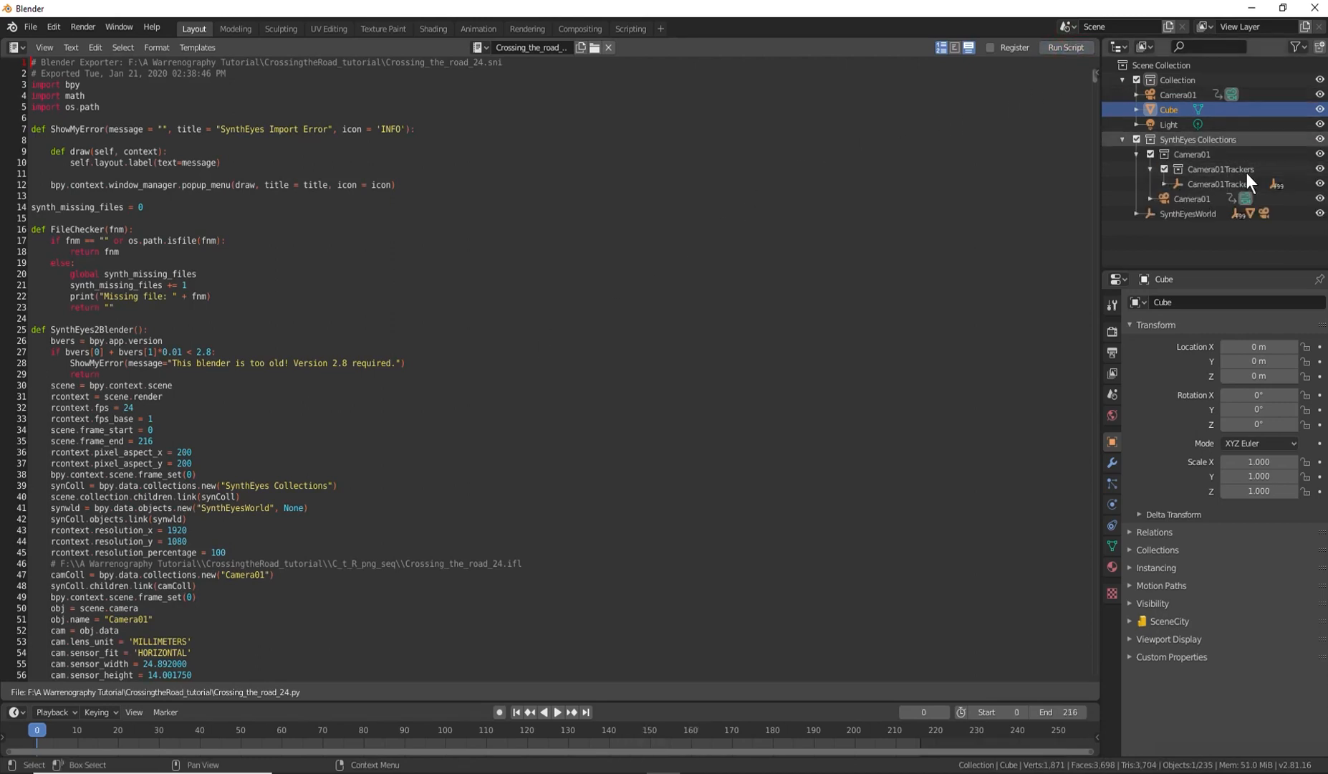
{"action": "left_click", "coordinate": [18, 48]}
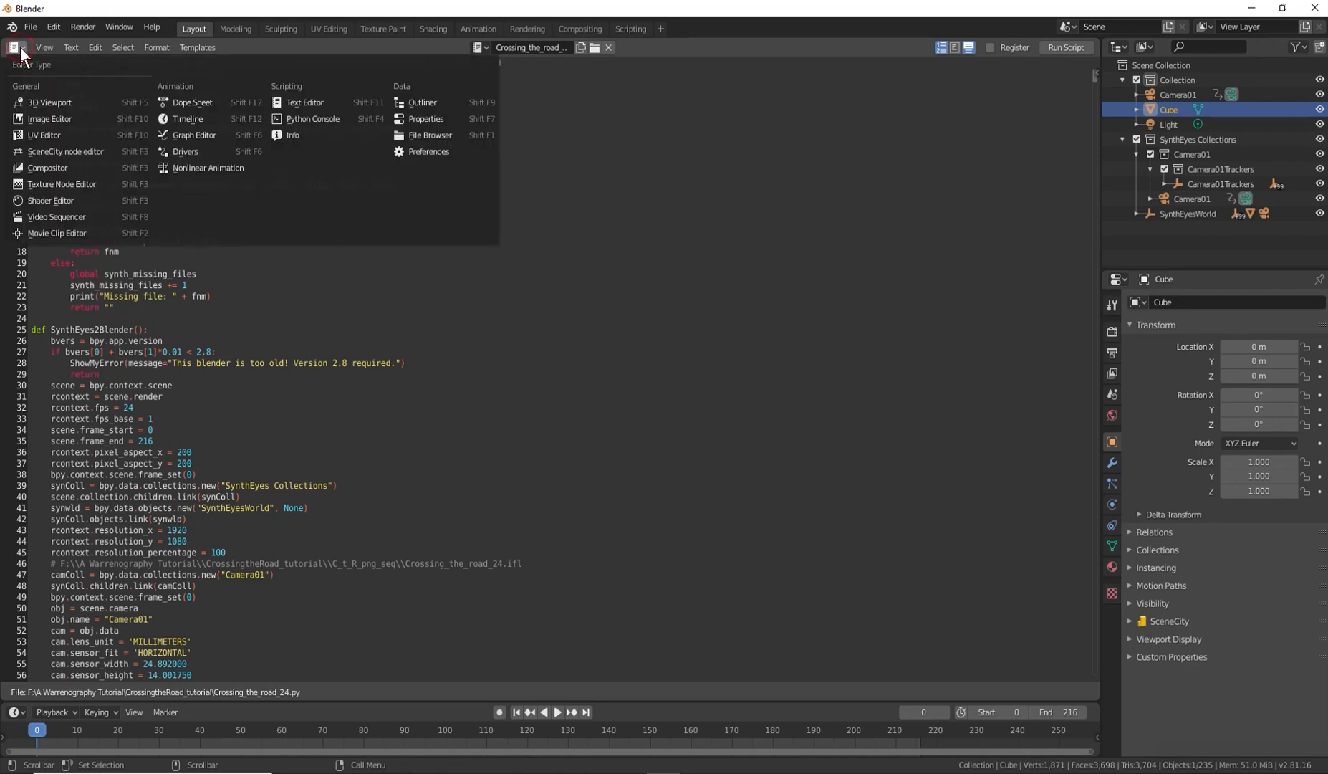
{"action": "left_click", "coordinate": [37, 100]}
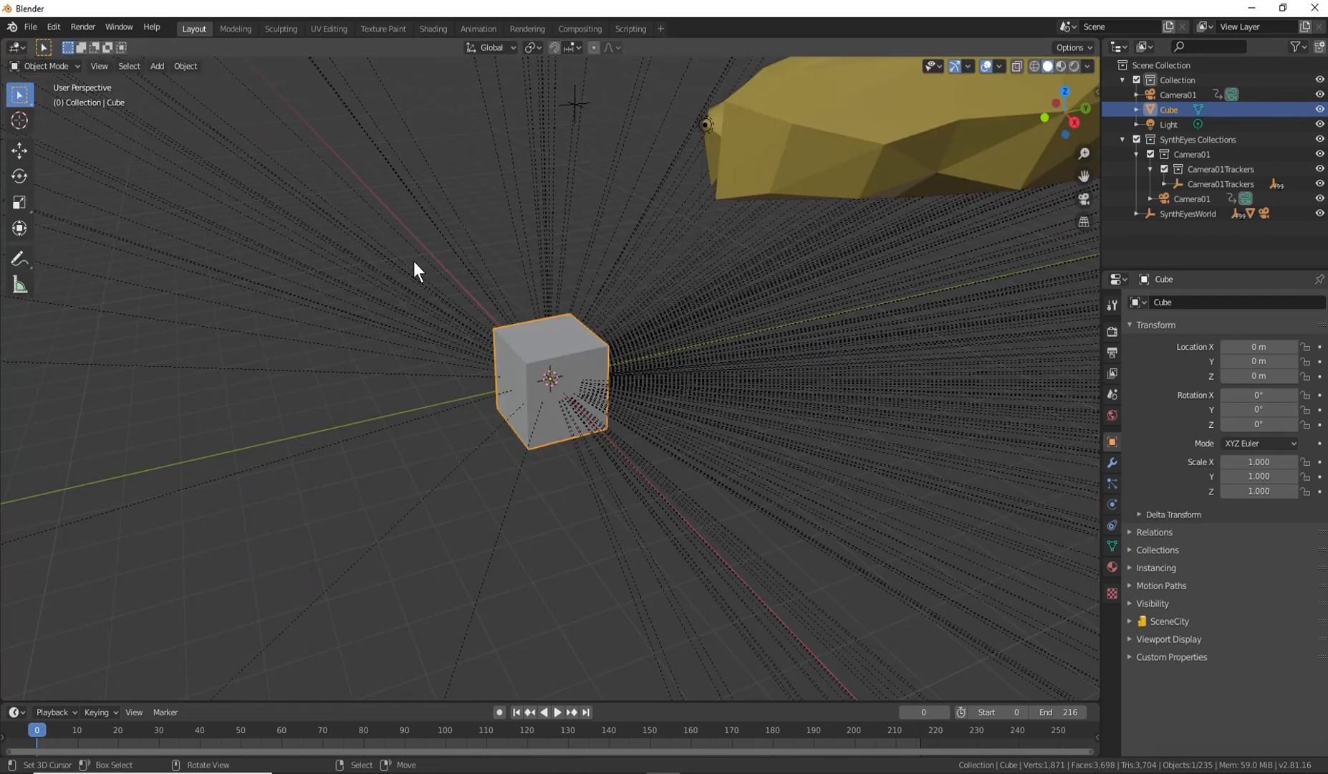
Look through the tracked camera, play the animation briefly, and scrub from the start to frame 98.
{"action": "key", "text": "KP_0"}
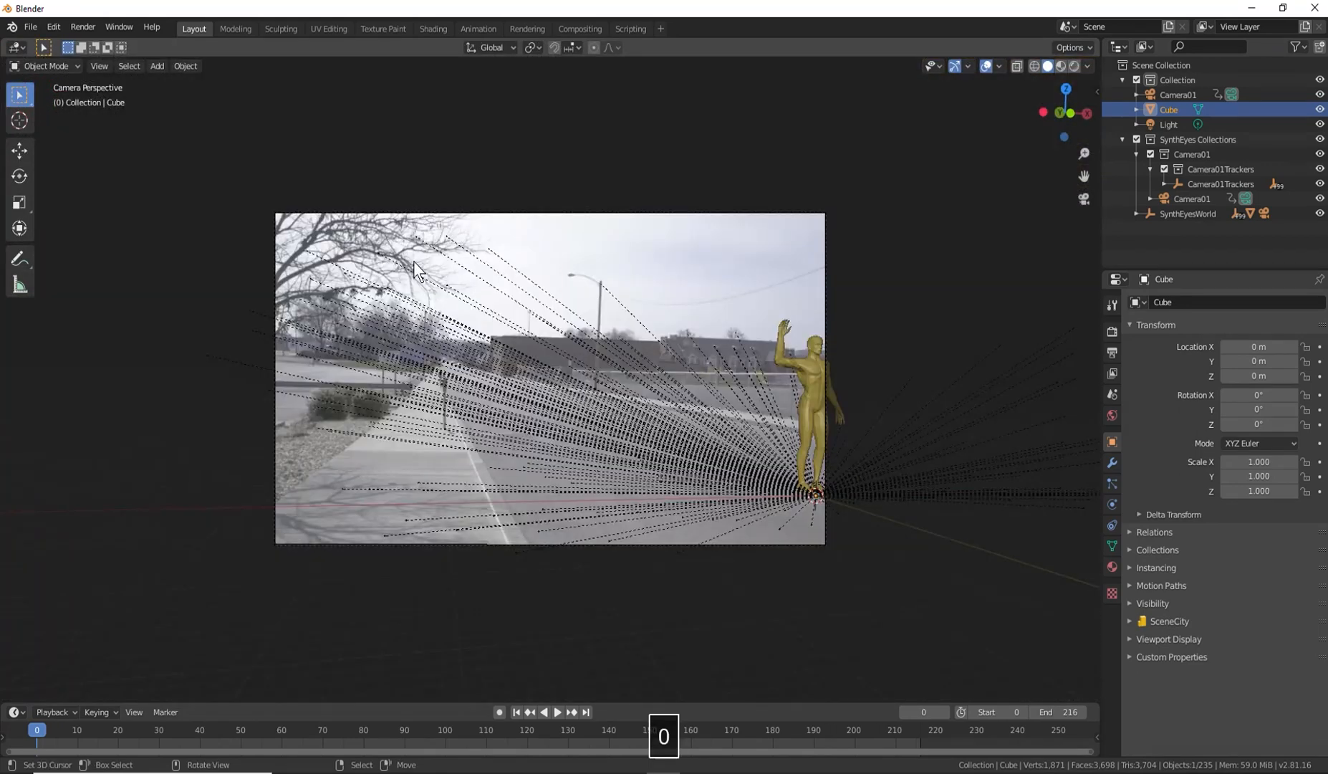
{"action": "key", "text": "space"}
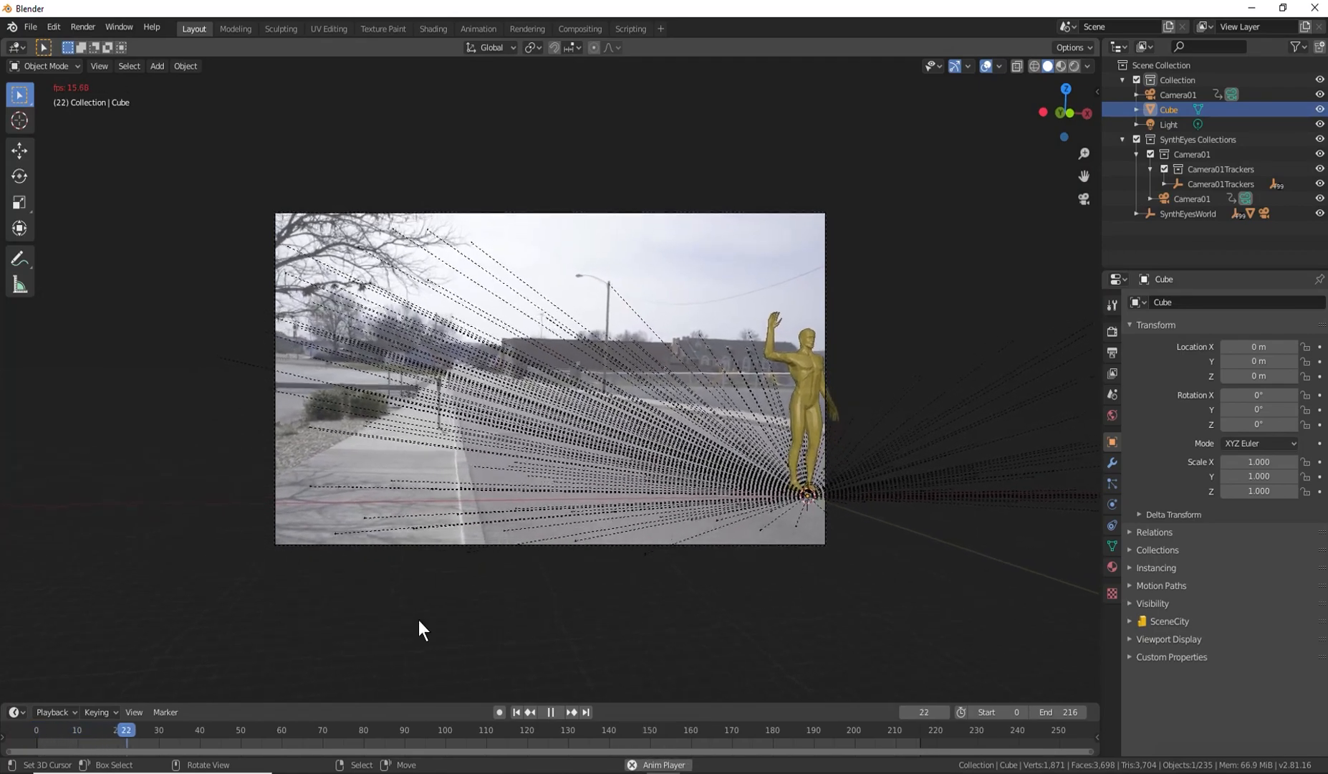
{"action": "key", "text": "space"}
{"action": "left_click", "coordinate": [39, 734]}
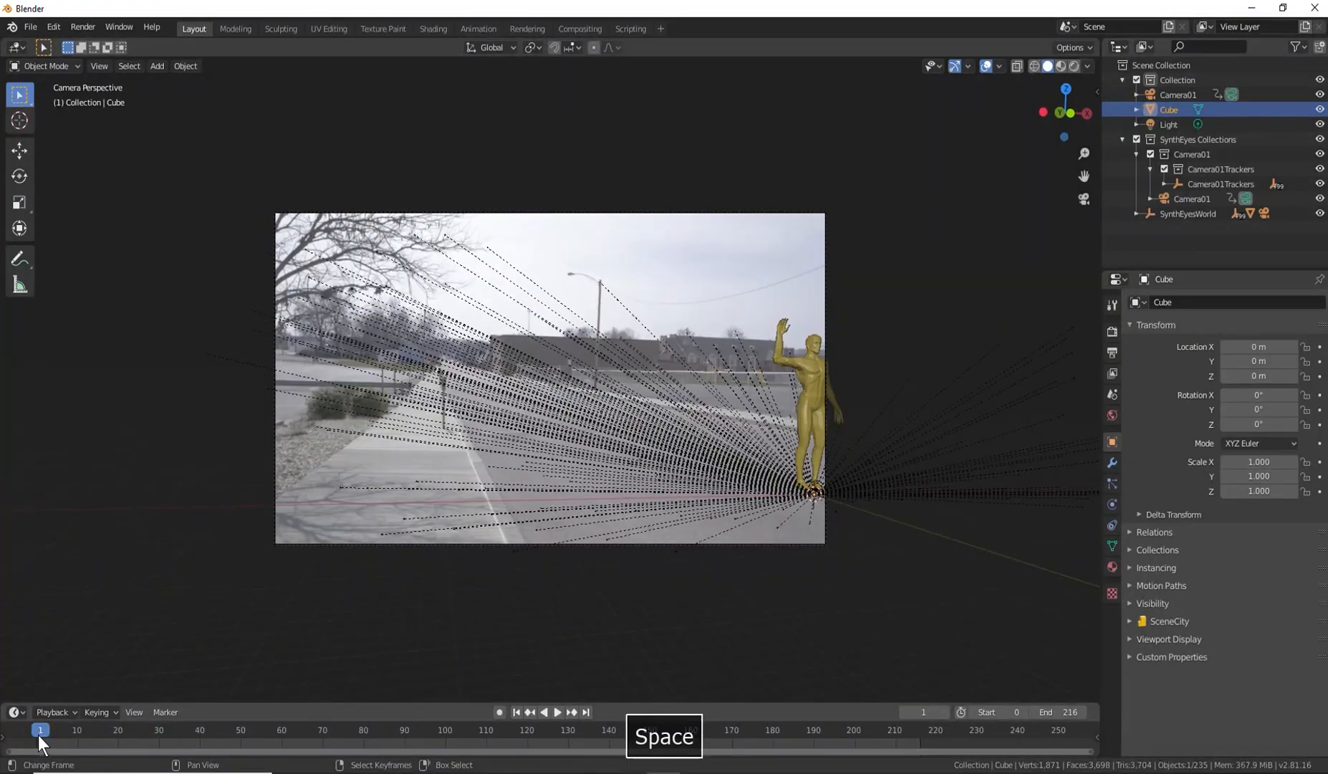
{"action": "left_click_drag", "start_coordinate": [39, 734], "coordinate": [437, 722]}
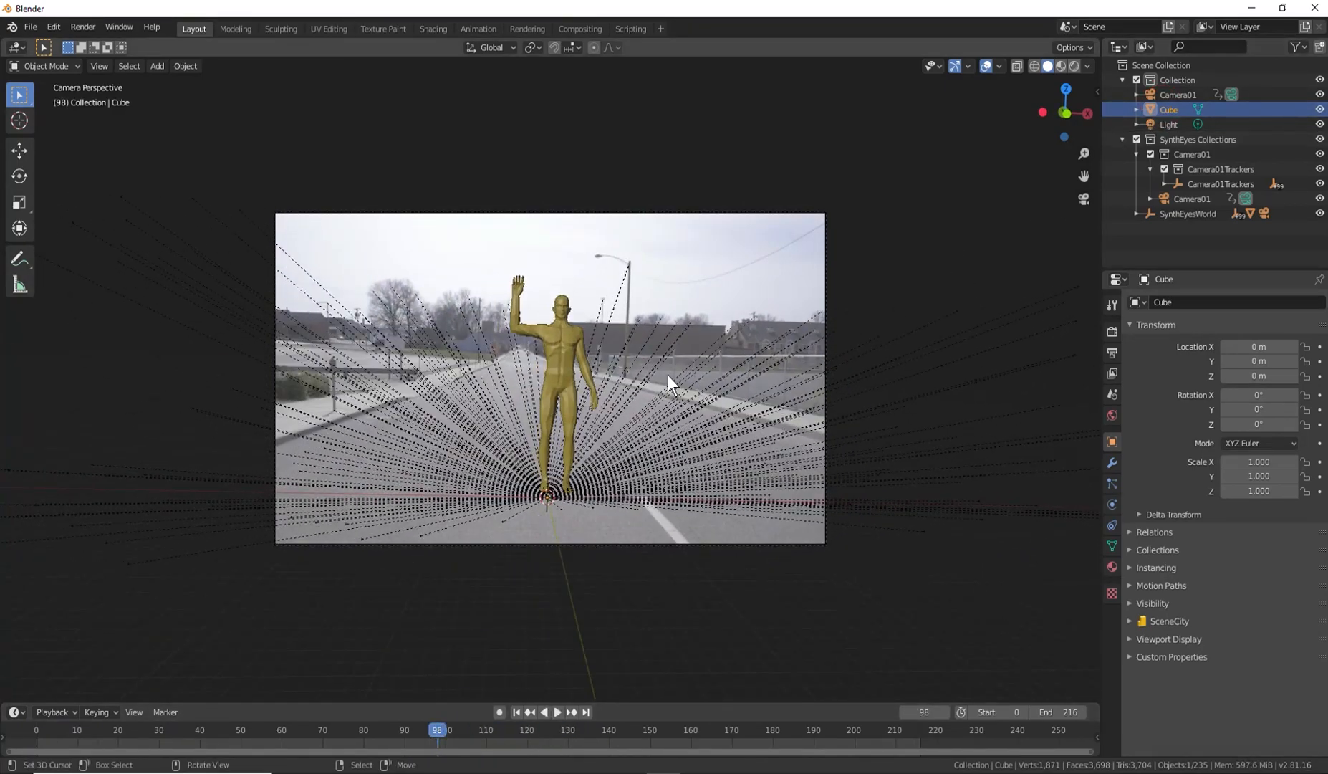
Frame the default cube and compare its size with the feet of the Guy01 figure.
{"action": "key", "text": "KP_Decimal"}
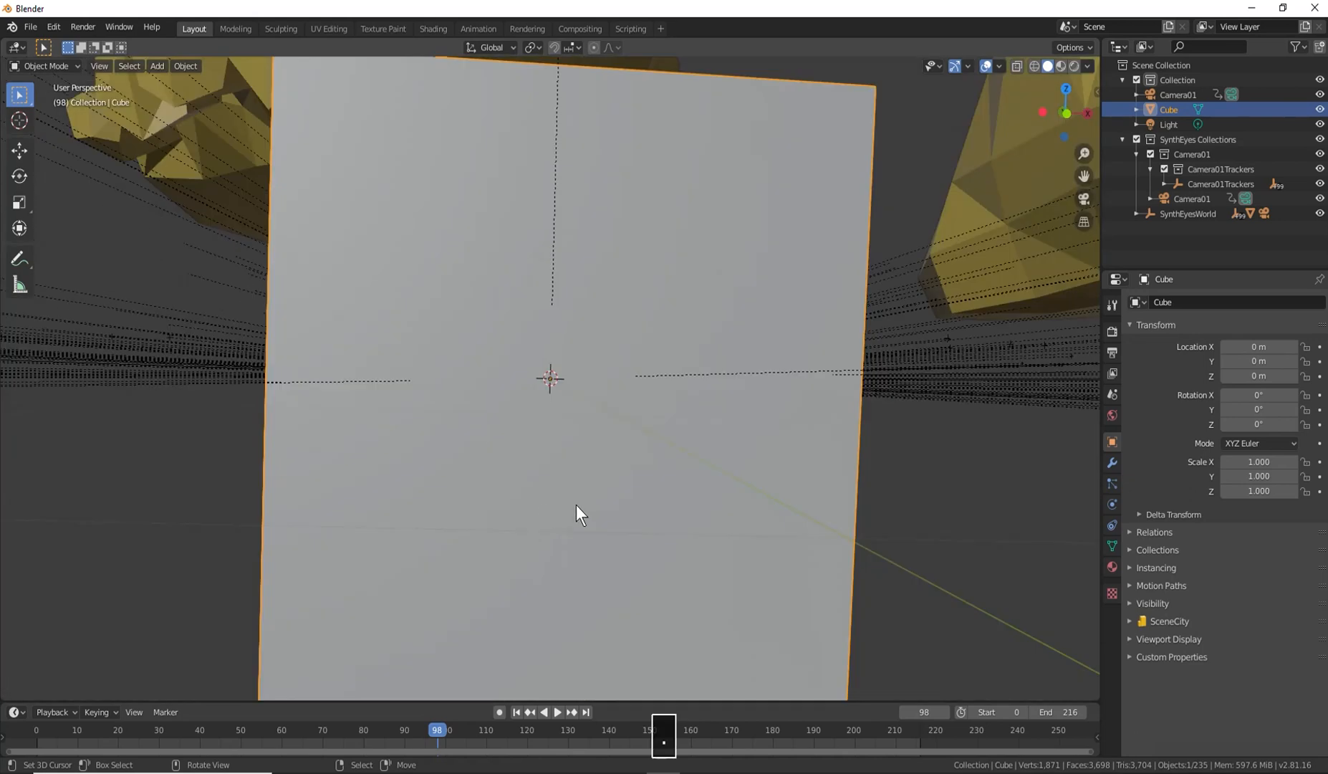
{"action": "scroll", "coordinate": [576, 505], "scroll_direction": "down", "scroll_amount": 6}
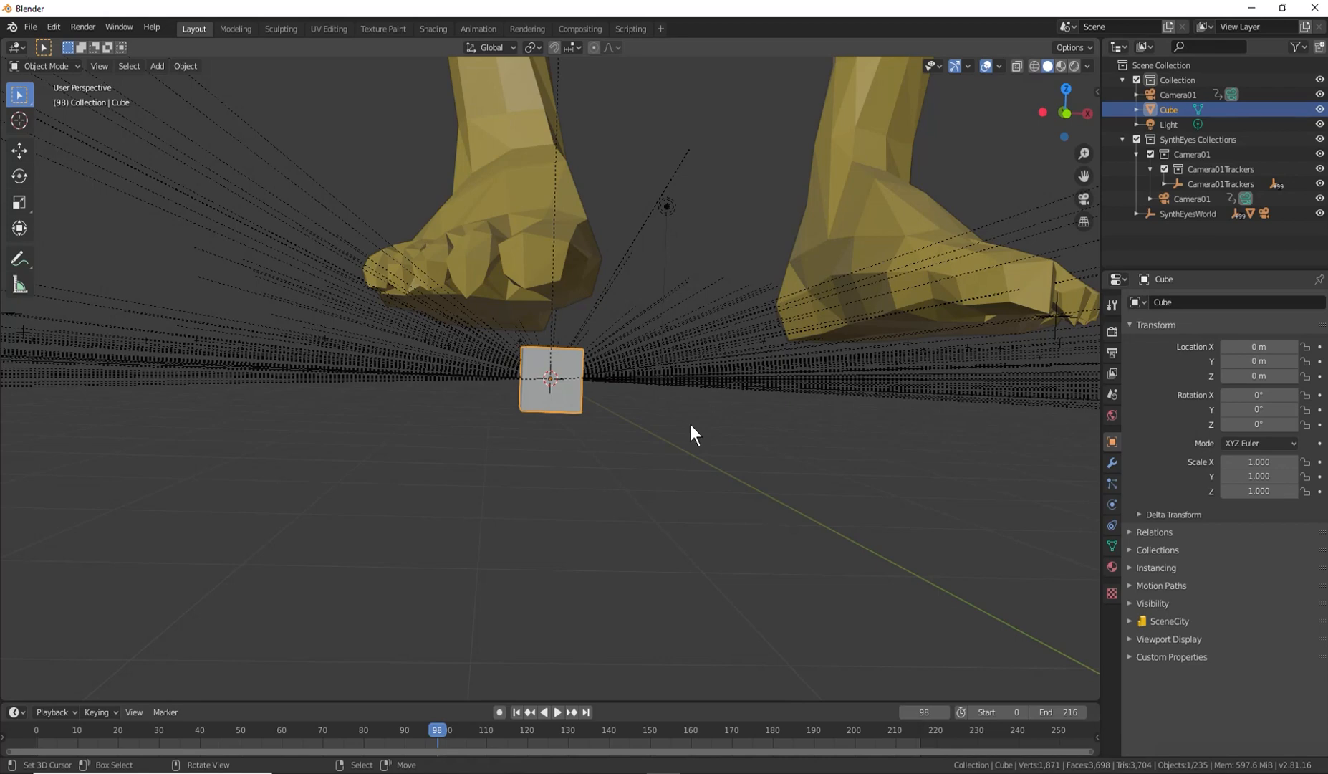
{"action": "left_click", "coordinate": [866, 253]}
{"action": "scroll", "coordinate": [830, 254], "scroll_direction": "down", "scroll_amount": 3}
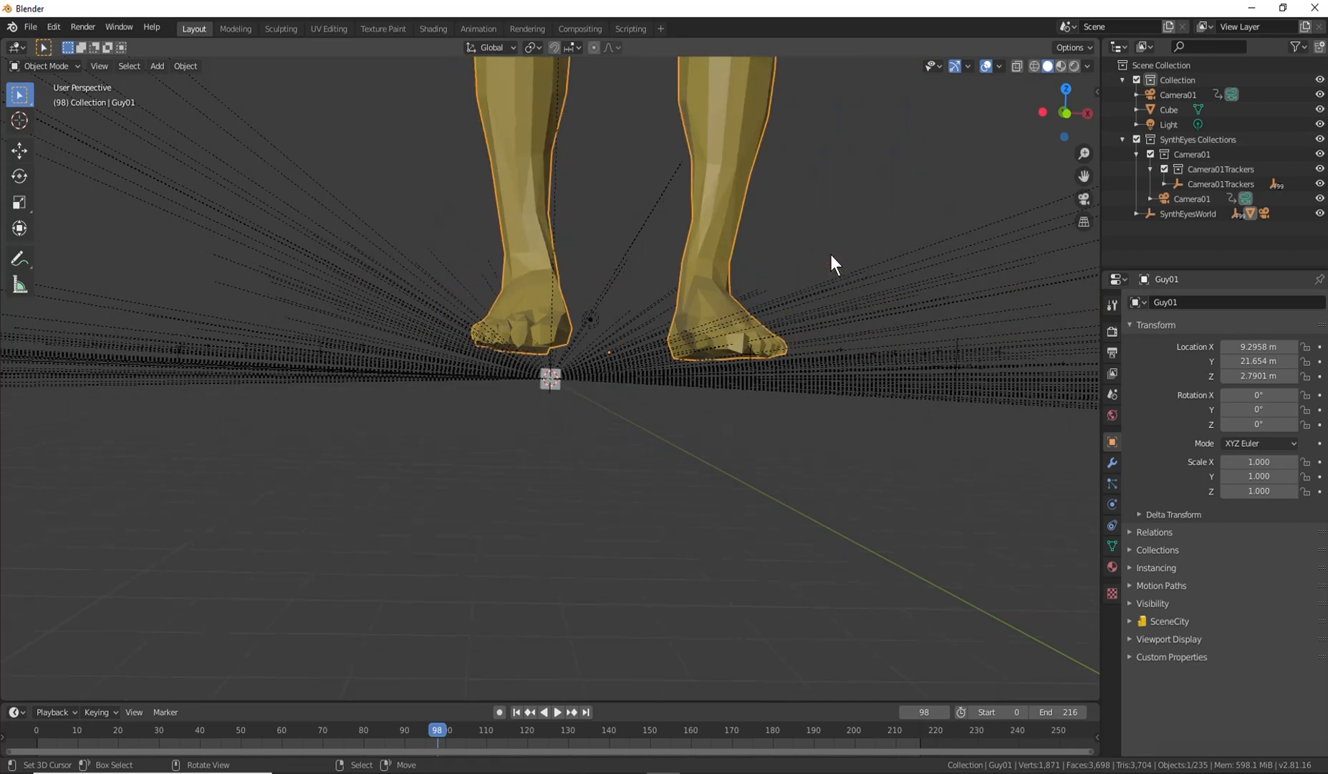
{"action": "scroll", "coordinate": [830, 255], "scroll_direction": "up", "scroll_amount": 7}
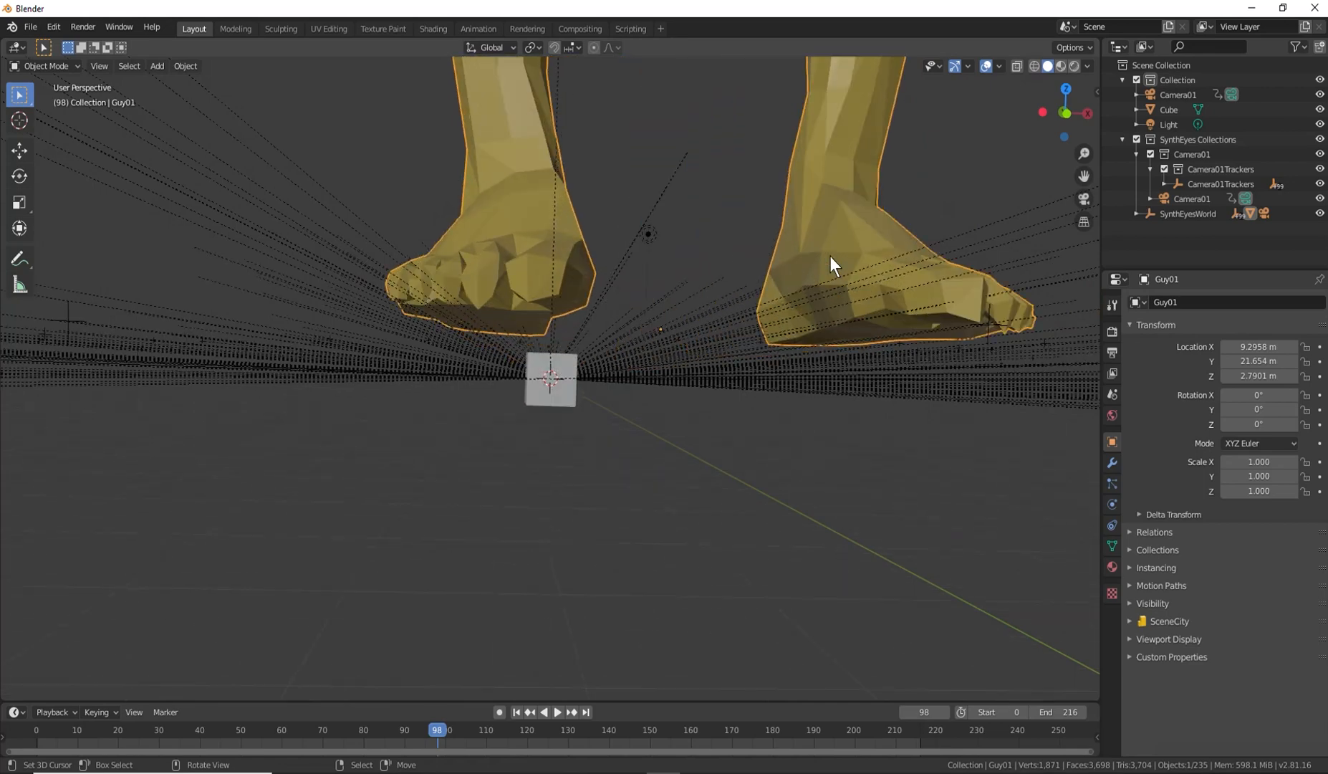
{"action": "scroll", "coordinate": [817, 274], "scroll_direction": "down", "scroll_amount": 3}
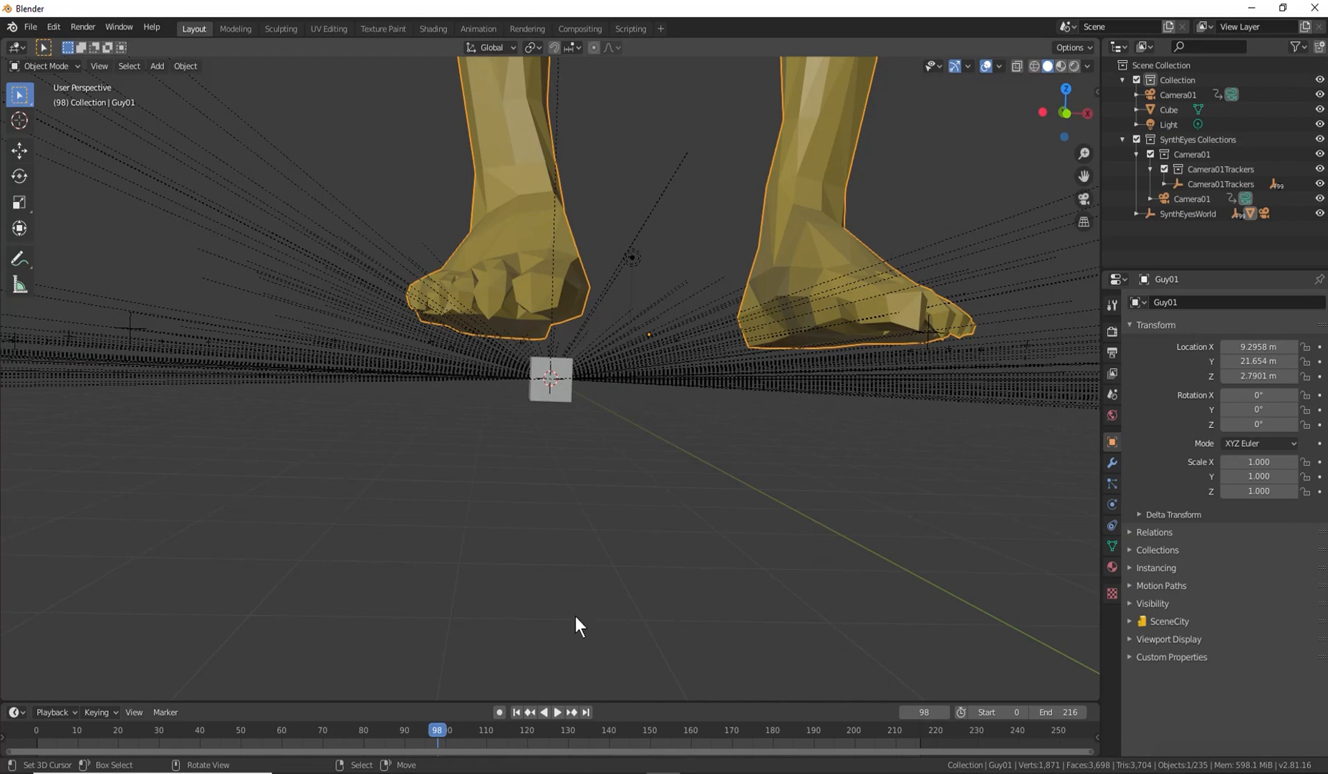
Switch to SynthEyes and show the Constrained Pts layout in the Coordinates room.
{"action": "left_click", "coordinate": [629, 773]}
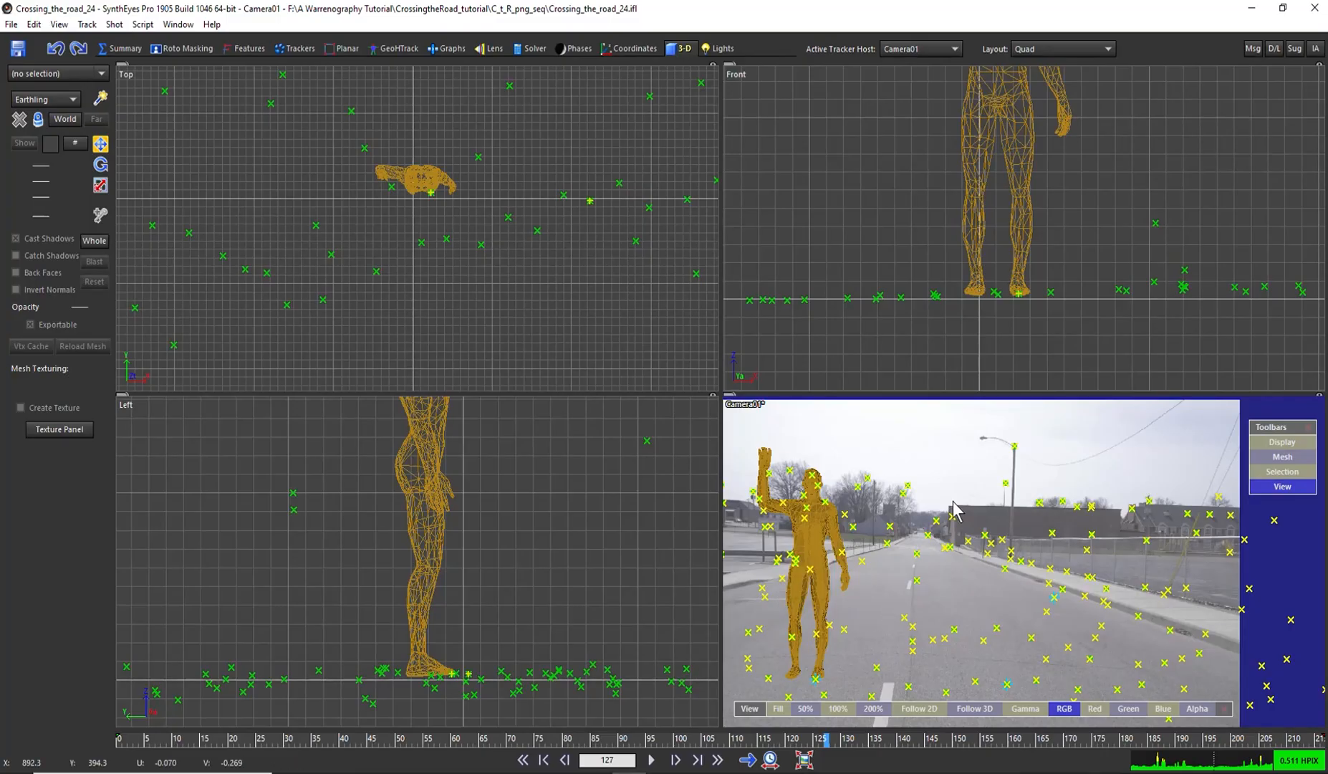
{"action": "scroll", "coordinate": [894, 512], "scroll_direction": "down", "scroll_amount": 3}
{"action": "scroll", "coordinate": [895, 513], "scroll_direction": "up", "scroll_amount": 3}
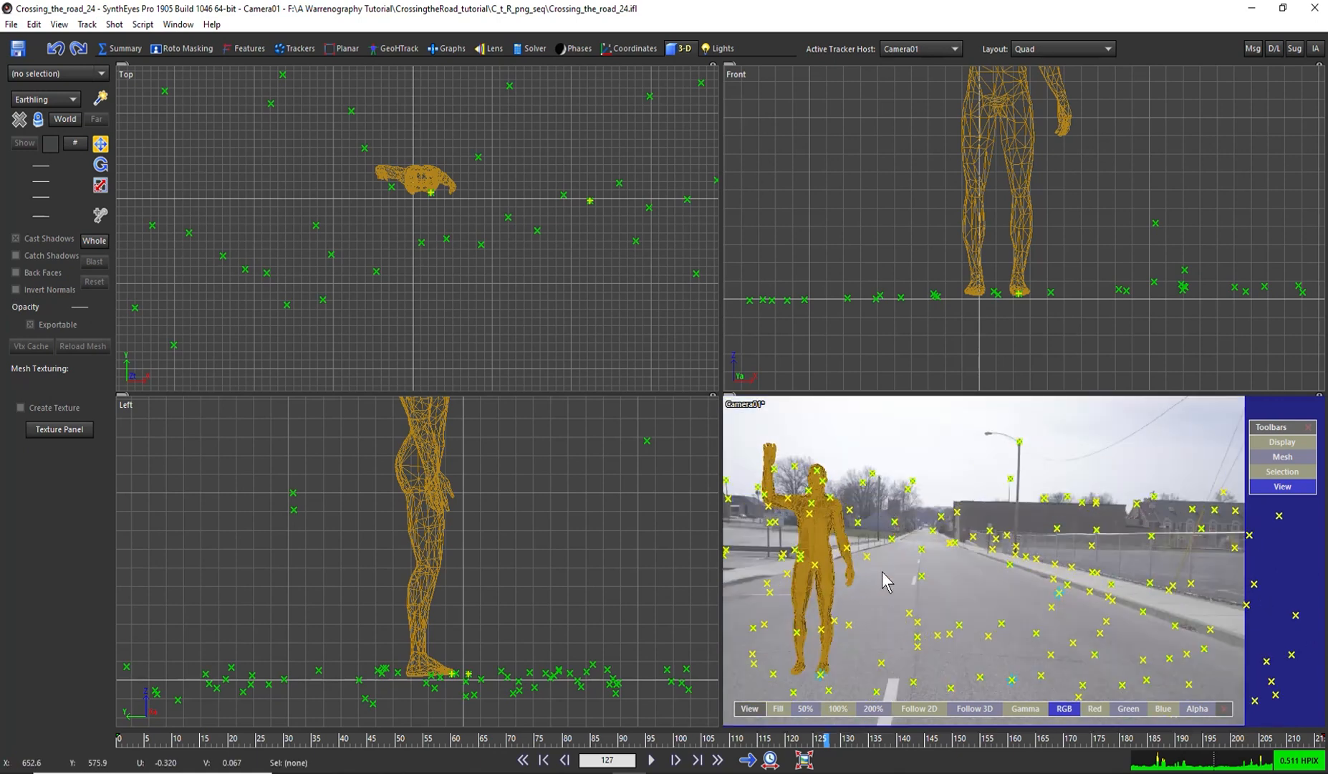
{"action": "left_click", "coordinate": [633, 50]}
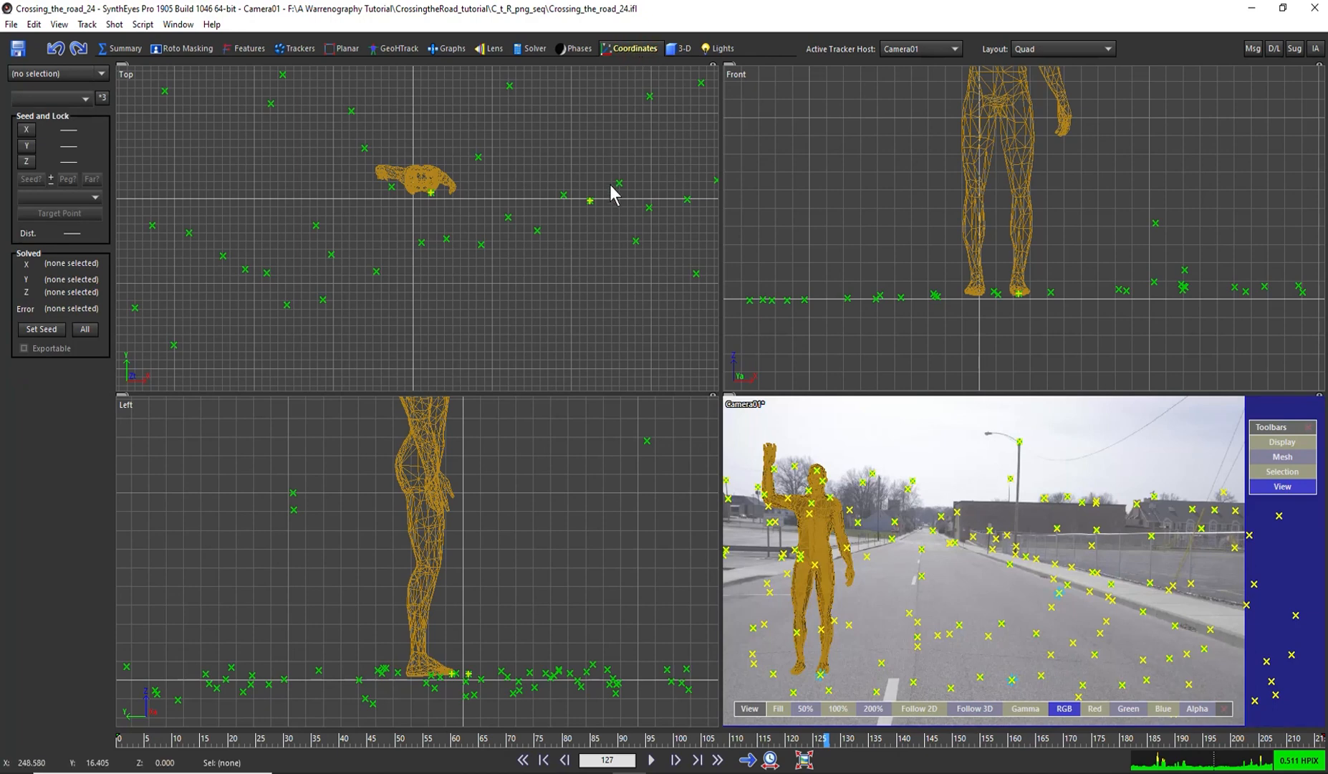
{"action": "key", "text": "2"}
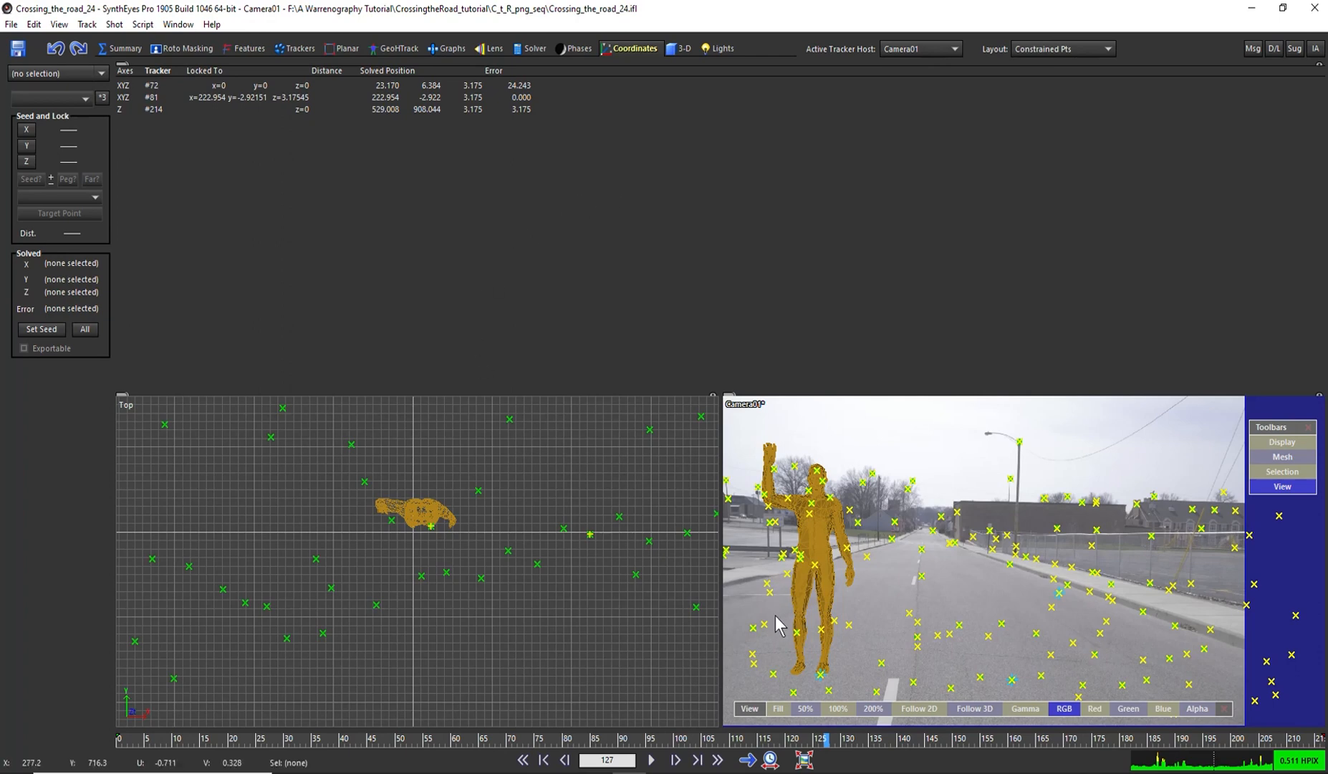
At frame 104, select Tracker61 on the road surface and set Tracker76 as its target point.
{"action": "scroll", "coordinate": [913, 670], "scroll_direction": "down", "scroll_amount": 5}
{"action": "scroll", "coordinate": [889, 584], "scroll_direction": "up", "scroll_amount": 6}
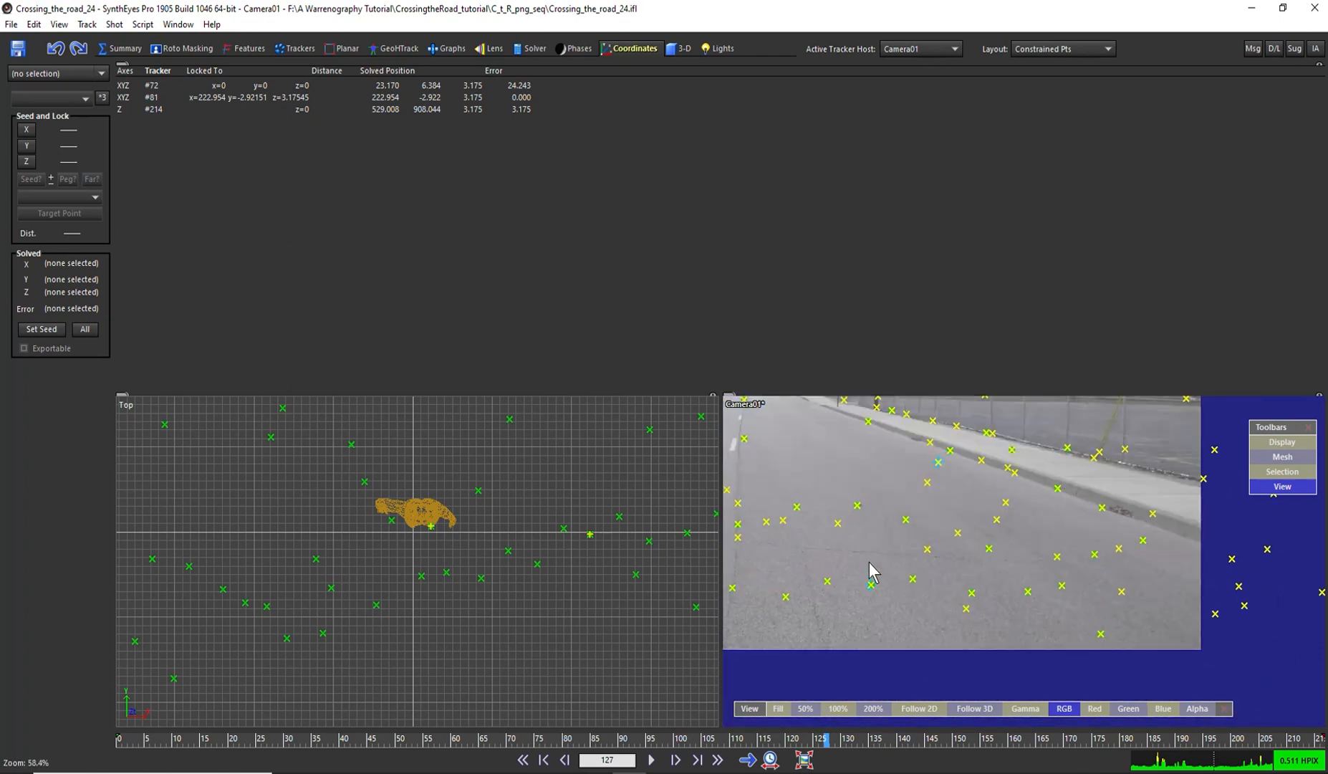
{"action": "left_click", "coordinate": [685, 739]}
{"action": "left_click_drag", "start_coordinate": [686, 739], "coordinate": [699, 739]}
{"action": "mouse_move", "coordinate": [803, 622]}
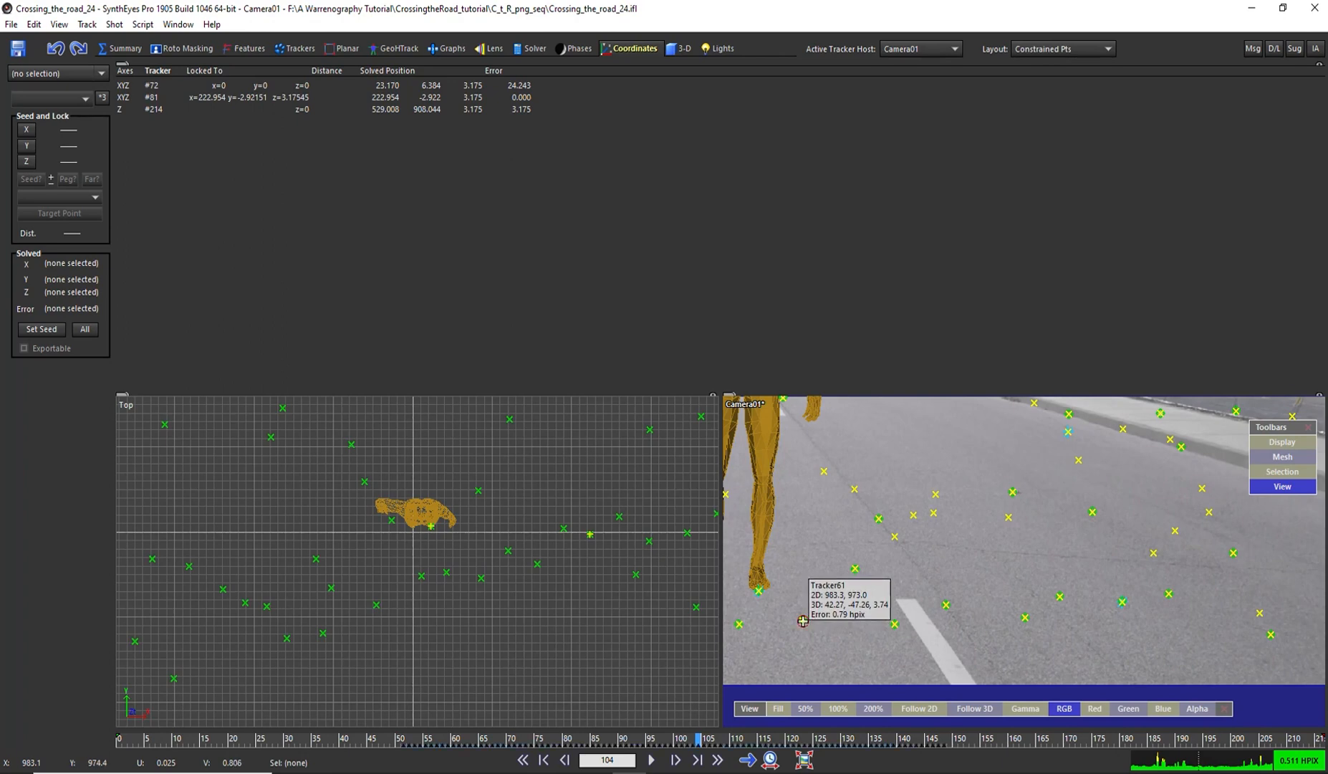
{"action": "left_click", "coordinate": [803, 622]}
{"action": "left_click", "coordinate": [1025, 617]}
{"action": "mouse_move", "coordinate": [803, 621]}
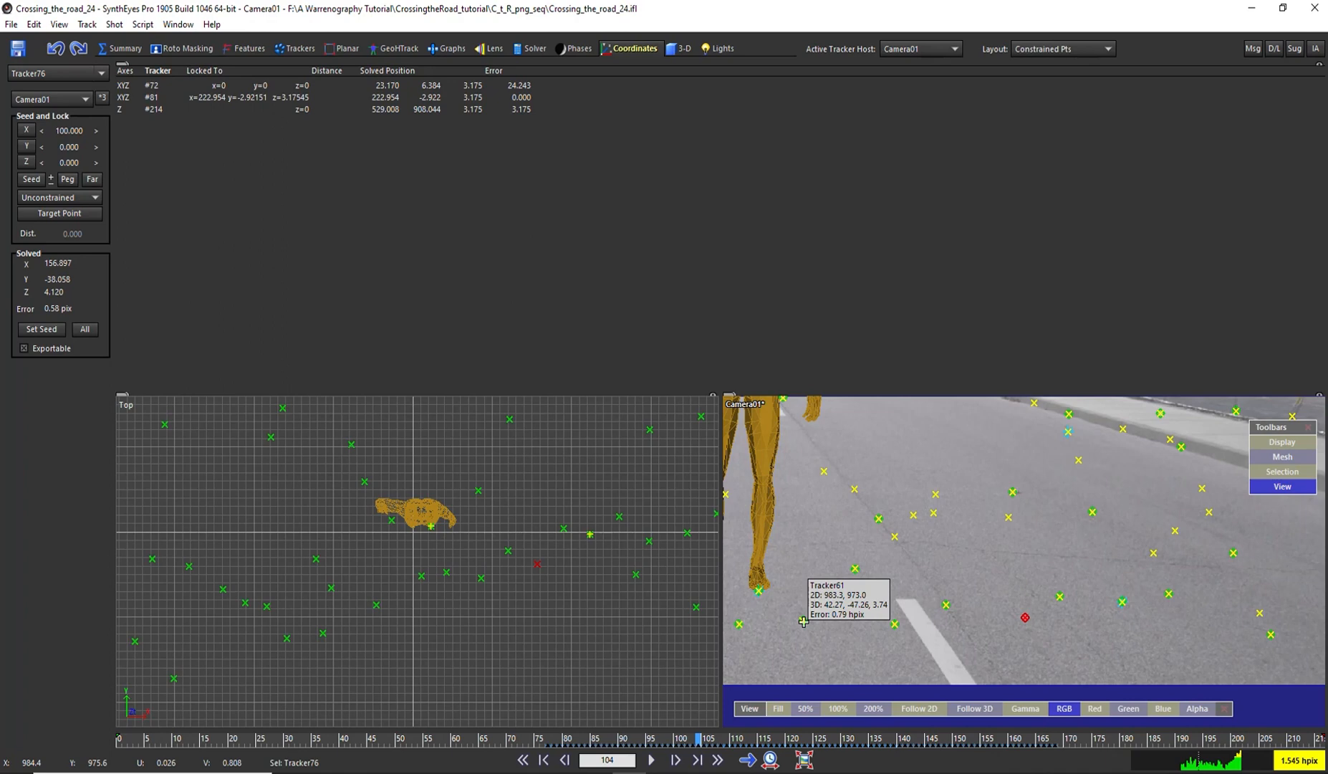
{"action": "left_click", "coordinate": [803, 621]}
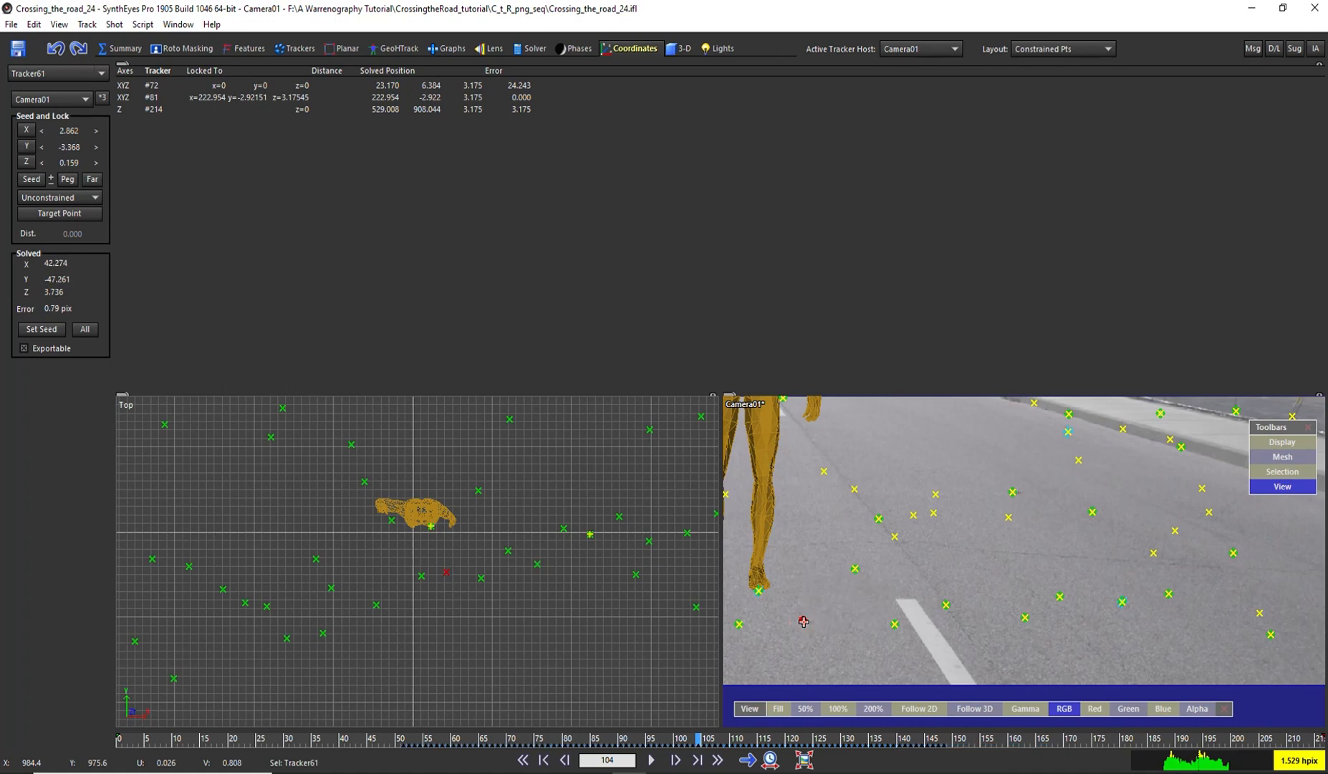
{"action": "left_click", "coordinate": [1025, 617], "text": "alt"}
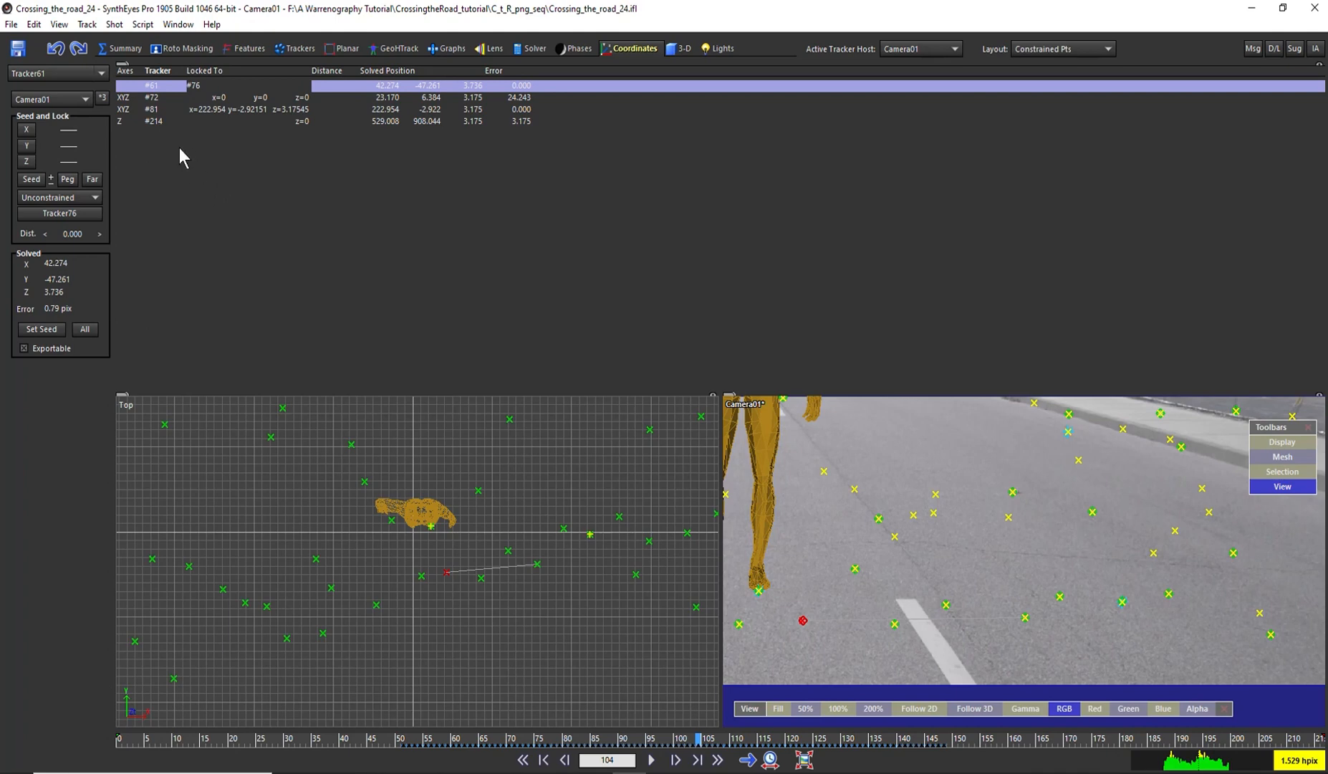
Change the lock type of Tracker81 from Lock Point to Unconstrained.
{"action": "left_click", "coordinate": [152, 98]}
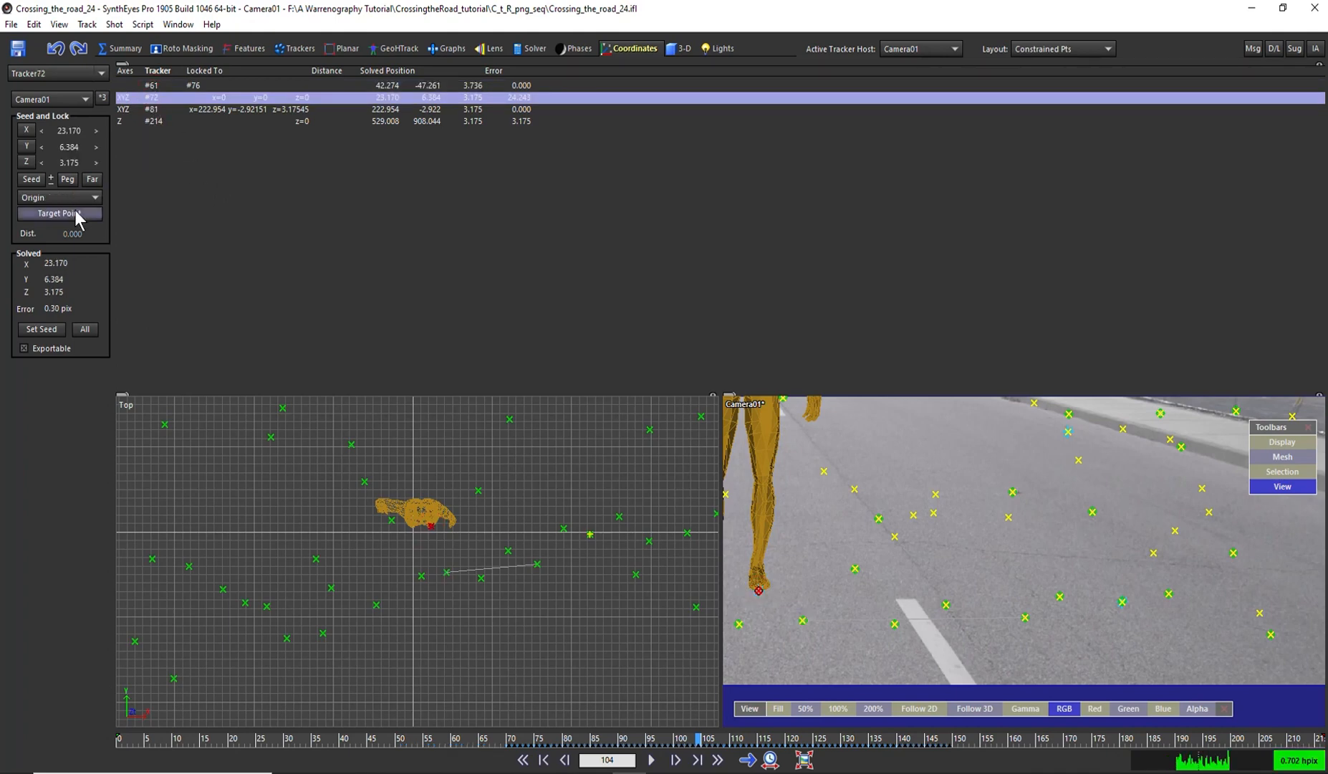
{"action": "left_click", "coordinate": [158, 109]}
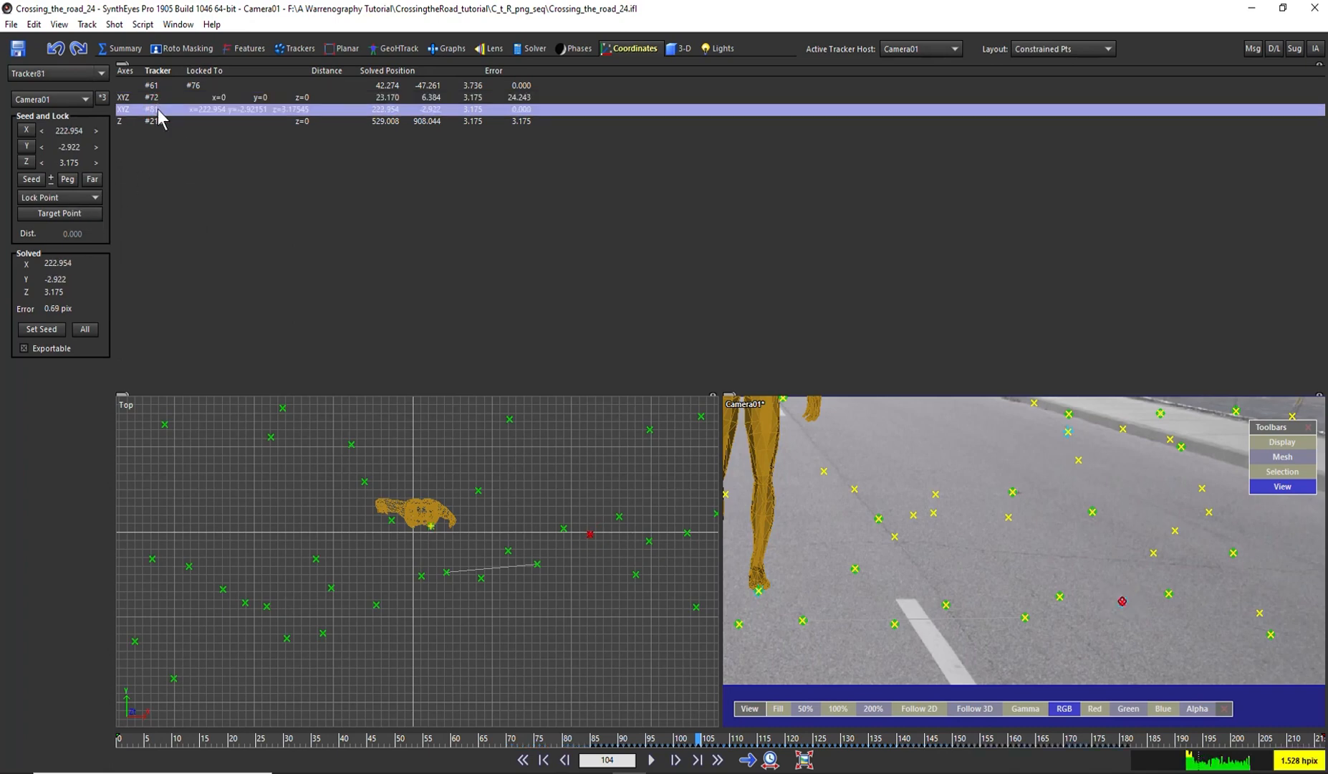
{"action": "left_click", "coordinate": [91, 198]}
{"action": "left_click", "coordinate": [78, 212]}
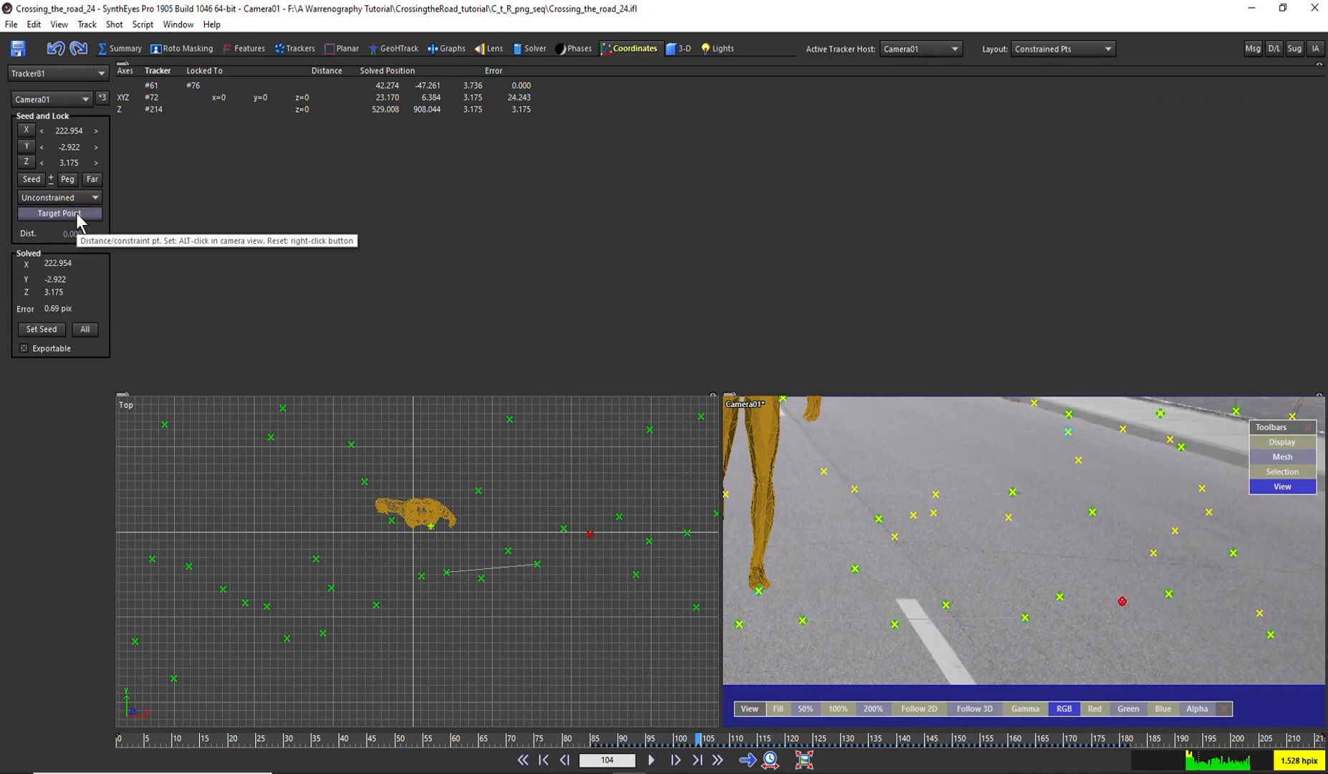
Constrain Tracker61 parallel to the X axis with Tracker76 at a distance of 1, and solve the scene again.
{"action": "left_click", "coordinate": [160, 86]}
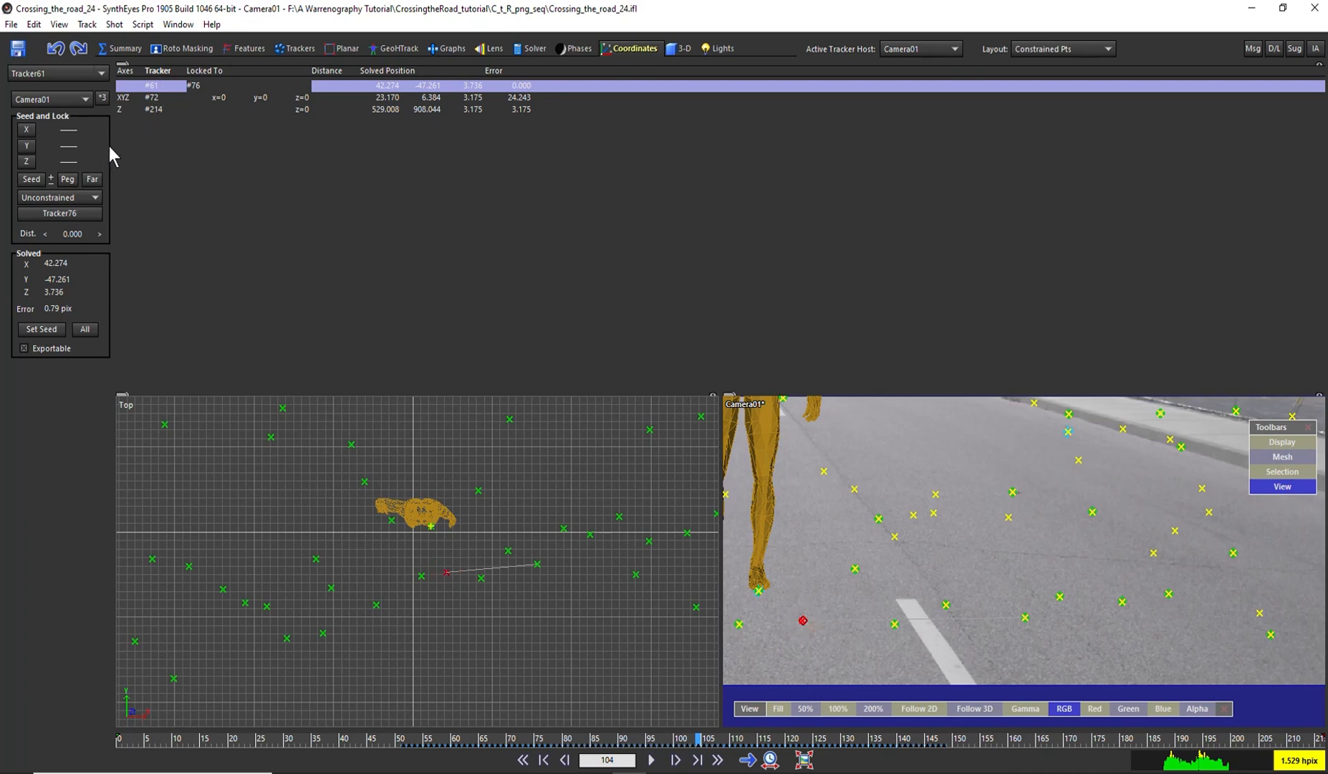
{"action": "left_click", "coordinate": [77, 198]}
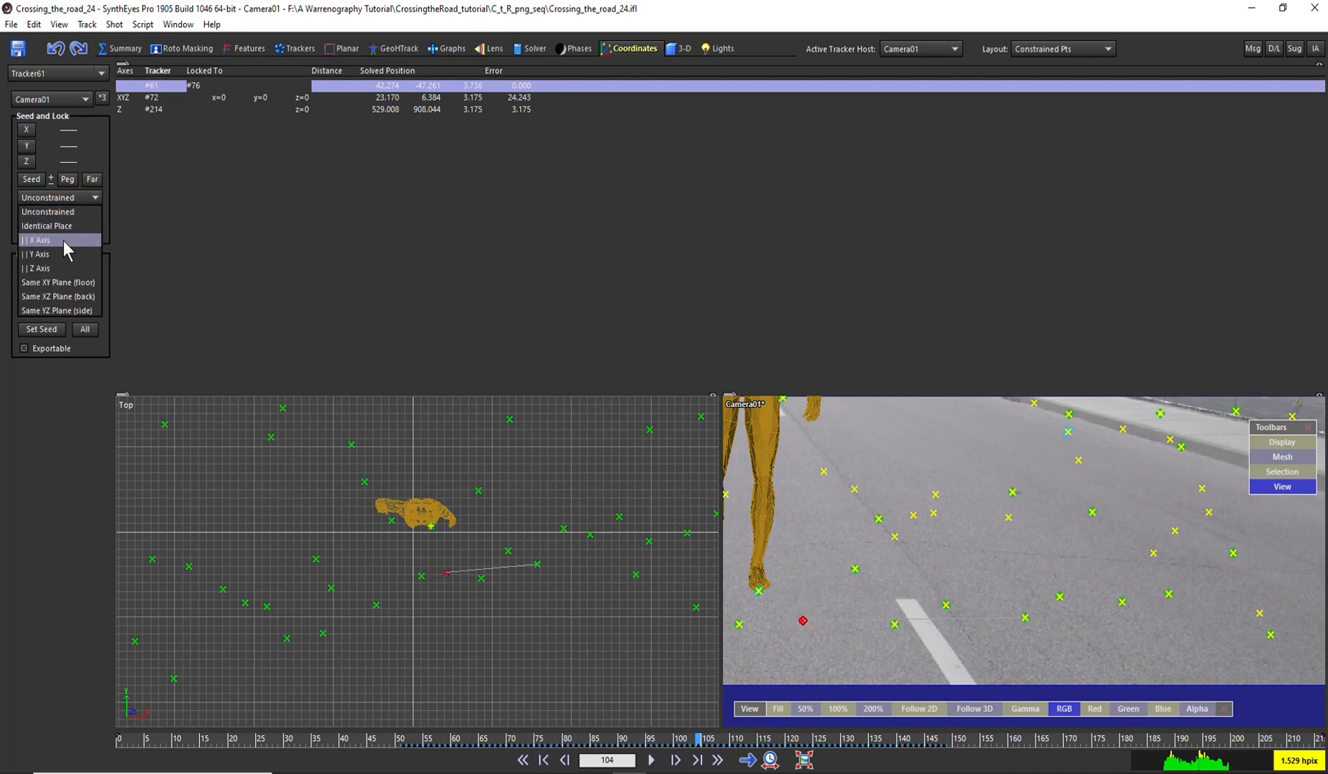
{"action": "left_click", "coordinate": [63, 240]}
{"action": "left_click", "coordinate": [70, 235]}
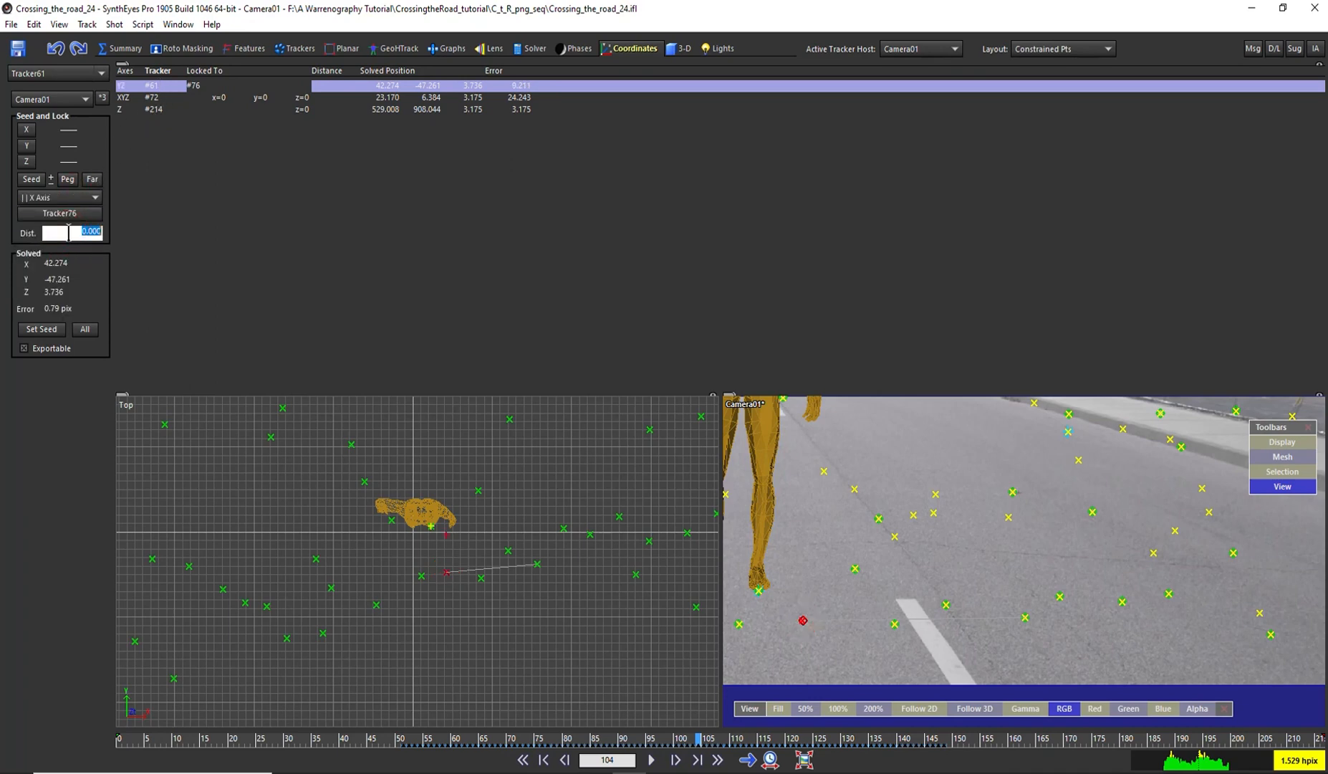
{"action": "type", "text": "1"}
{"action": "key", "text": "Return"}
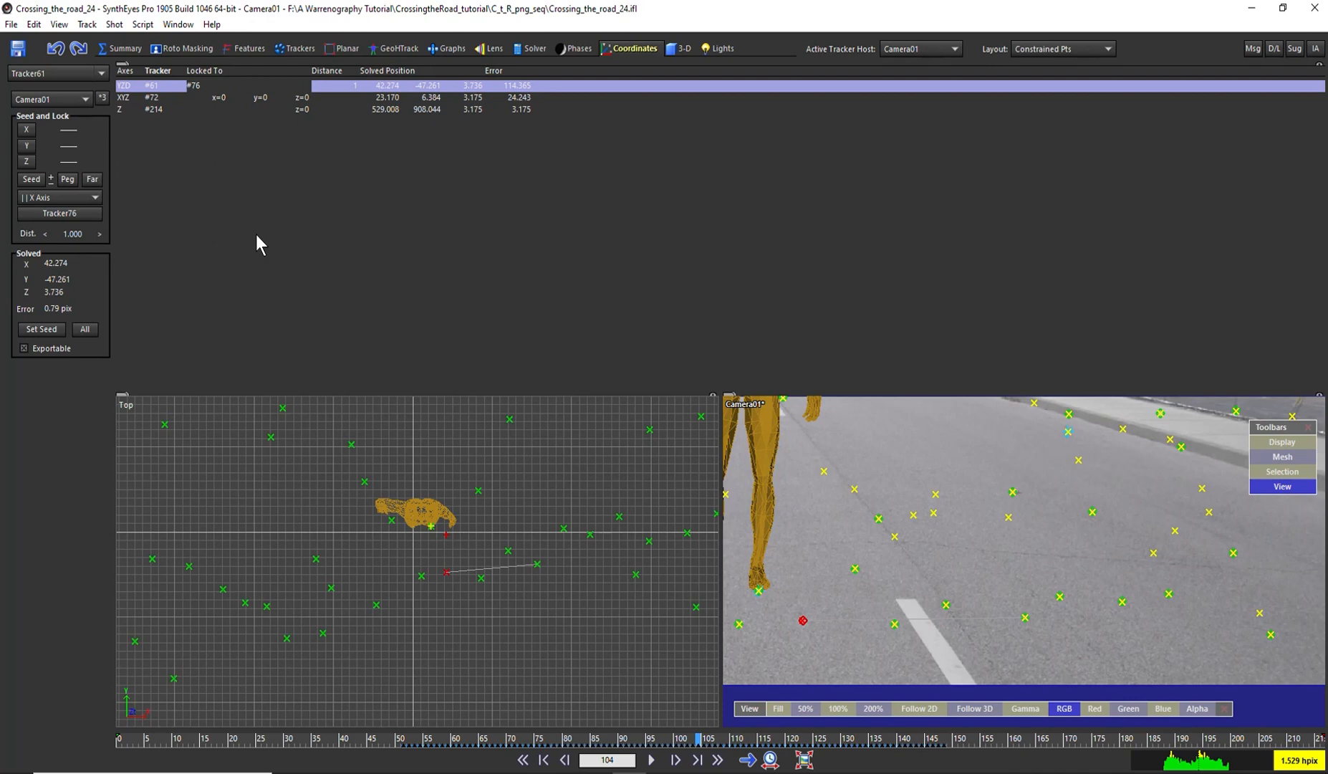
{"action": "key", "text": "shift+g"}
{"action": "key", "text": "Return"}
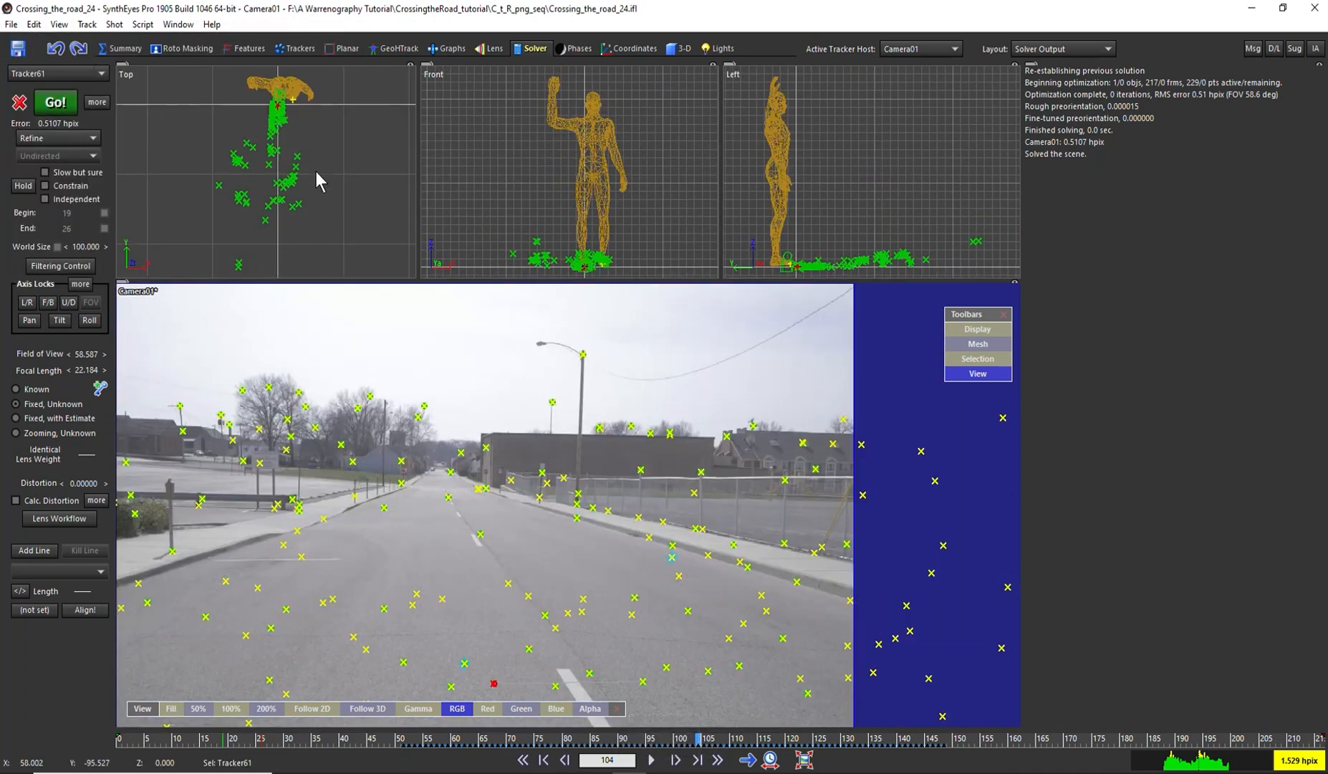
Delete the Guy01 figure from the scene.
{"action": "key", "text": "w"}
{"action": "left_click_drag", "start_coordinate": [295, 83], "coordinate": [288, 166]}
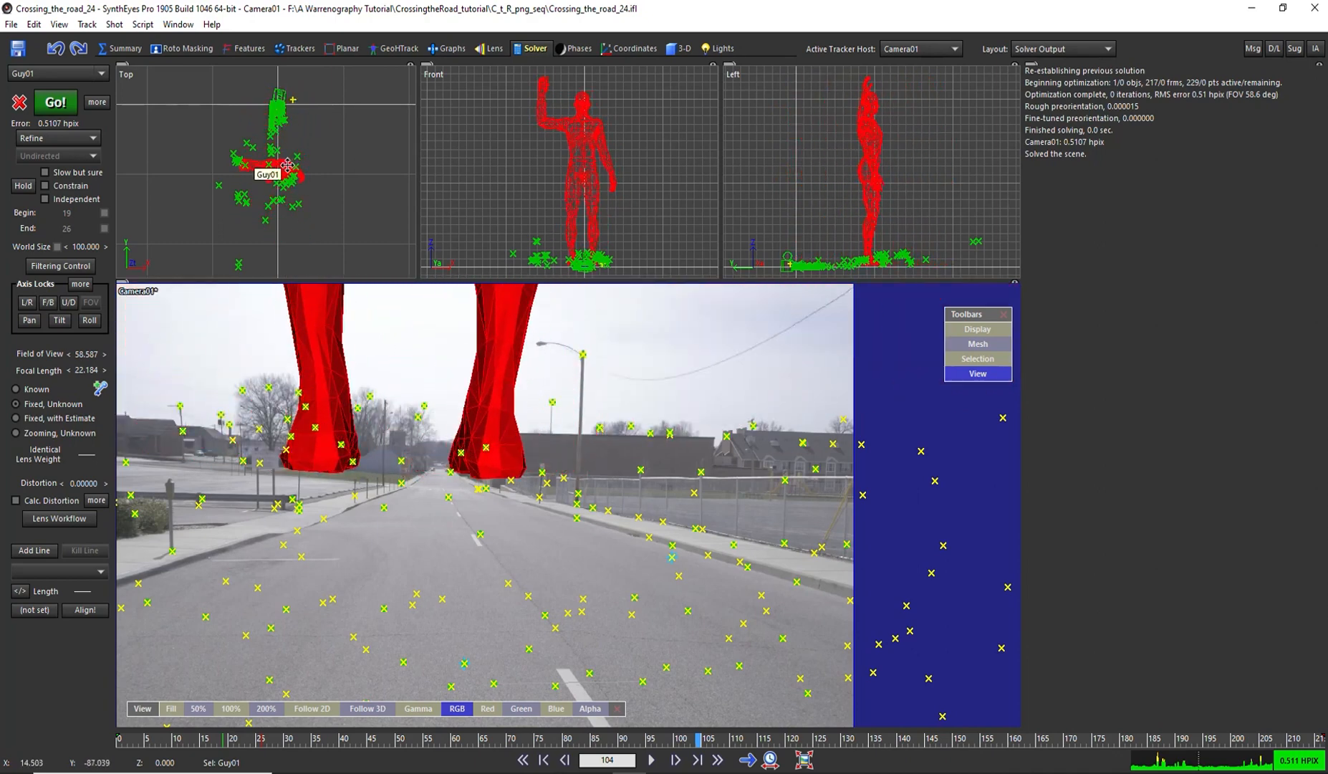
{"action": "key", "text": "Delete"}
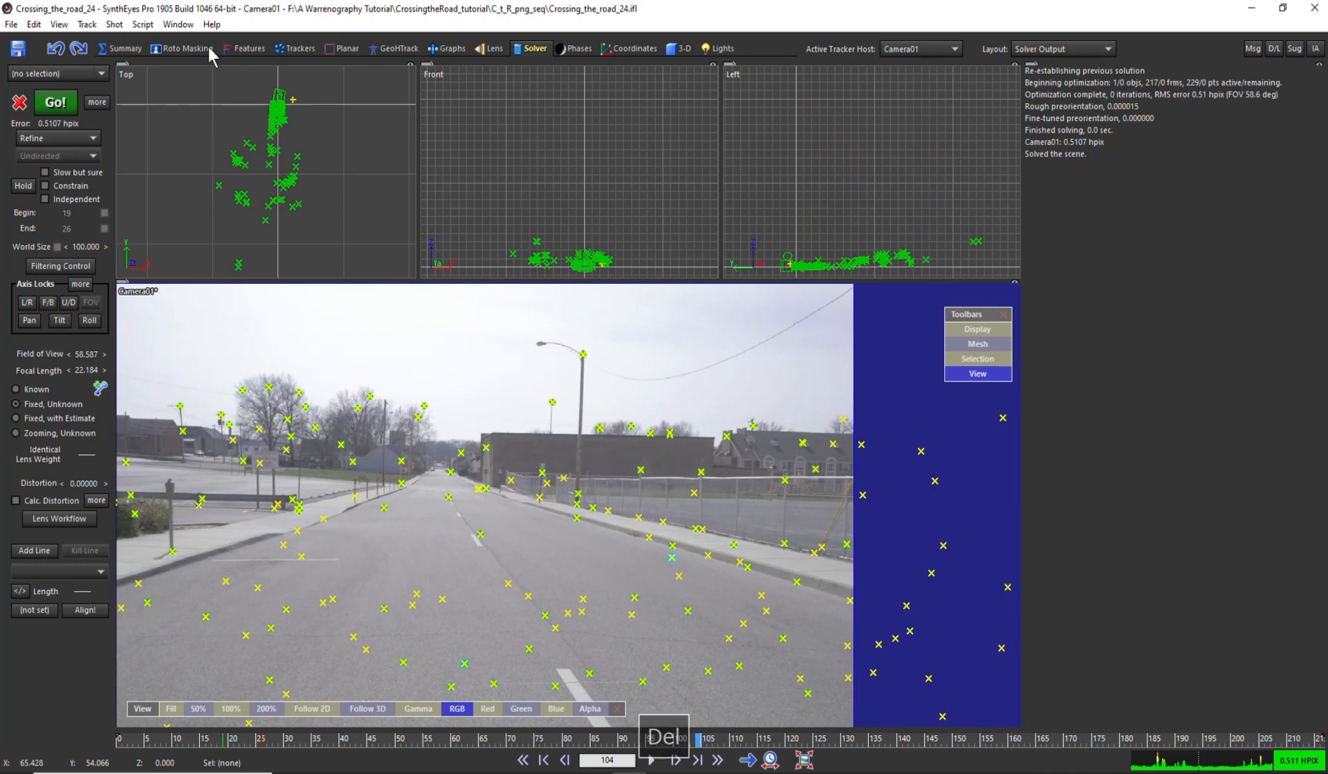
Rotate the whole solved scene about half a turn and move it so Camera01 sits at about 2.491, -12.314, 1.176 at frame 104.
{"action": "left_click", "coordinate": [678, 49]}
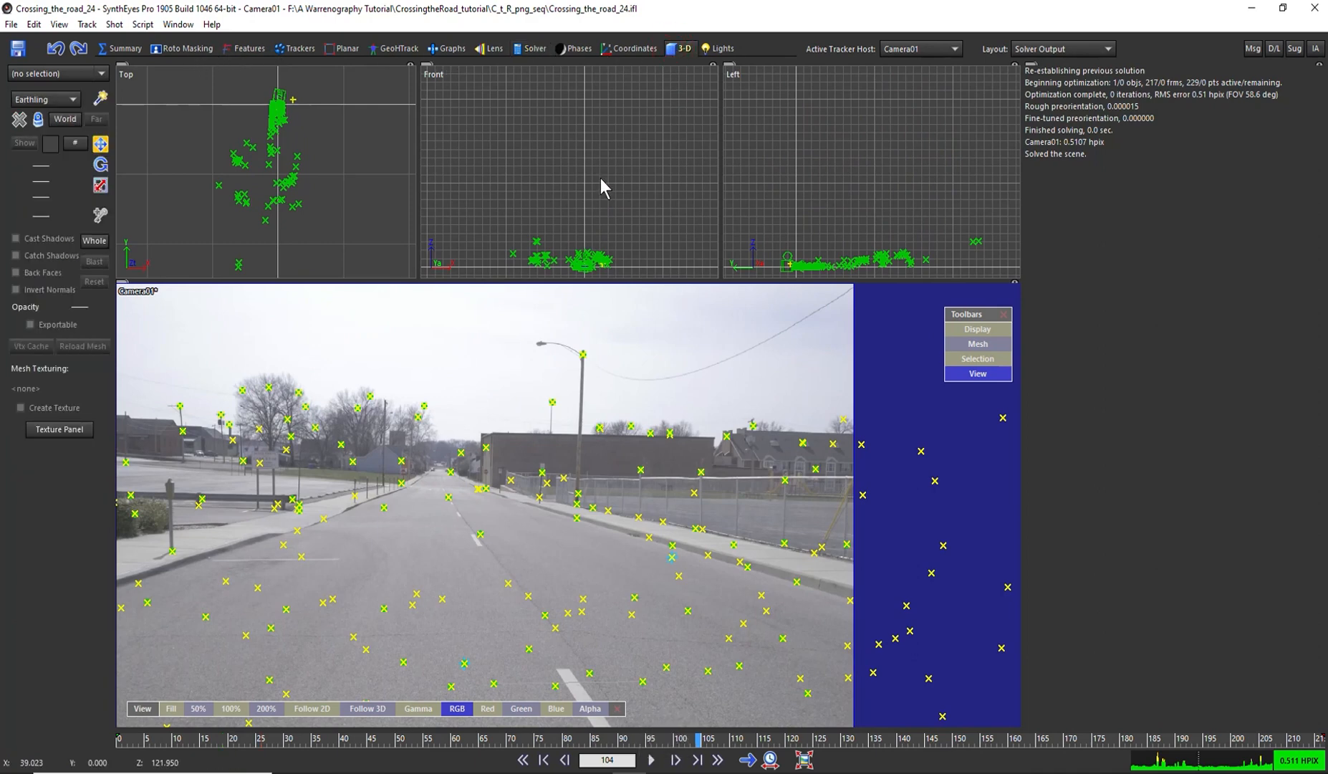
{"action": "scroll", "coordinate": [285, 175], "scroll_direction": "up", "scroll_amount": 3}
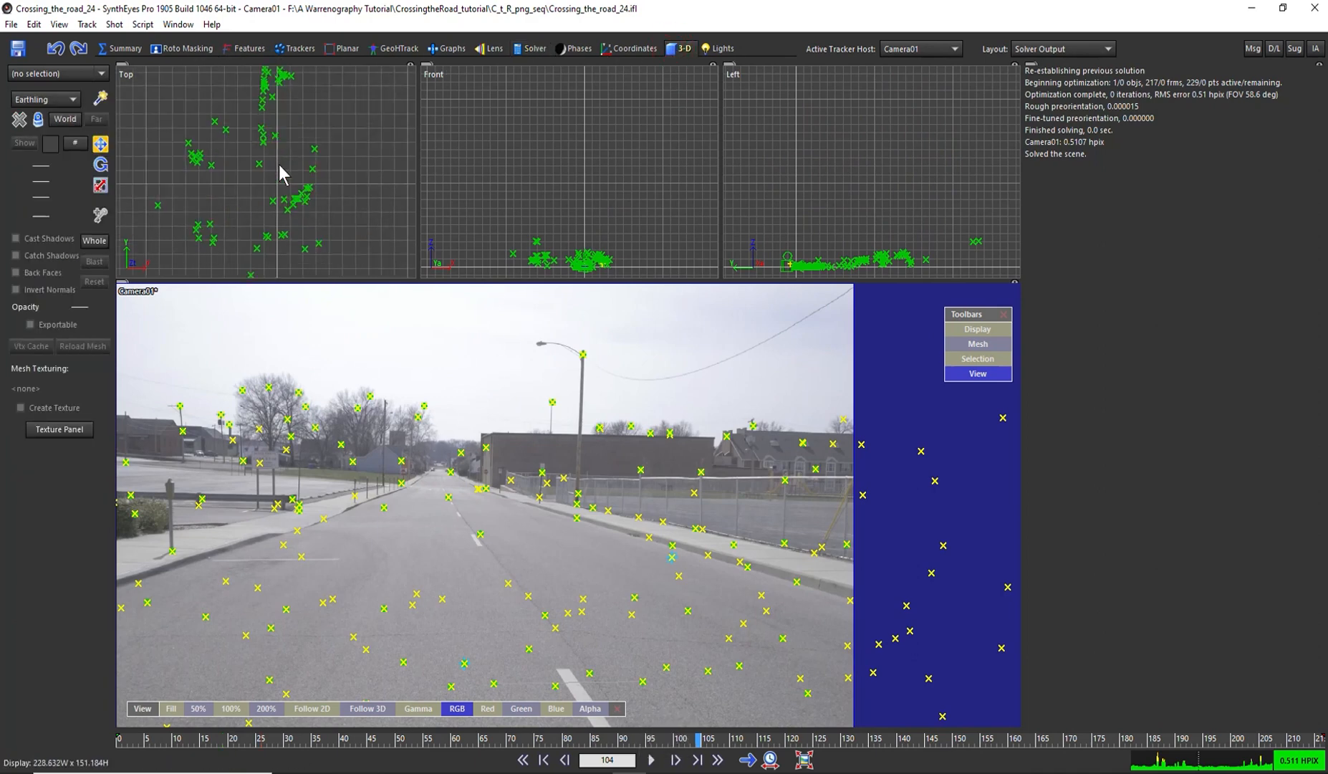
{"action": "scroll", "coordinate": [275, 101], "scroll_direction": "down", "scroll_amount": 5}
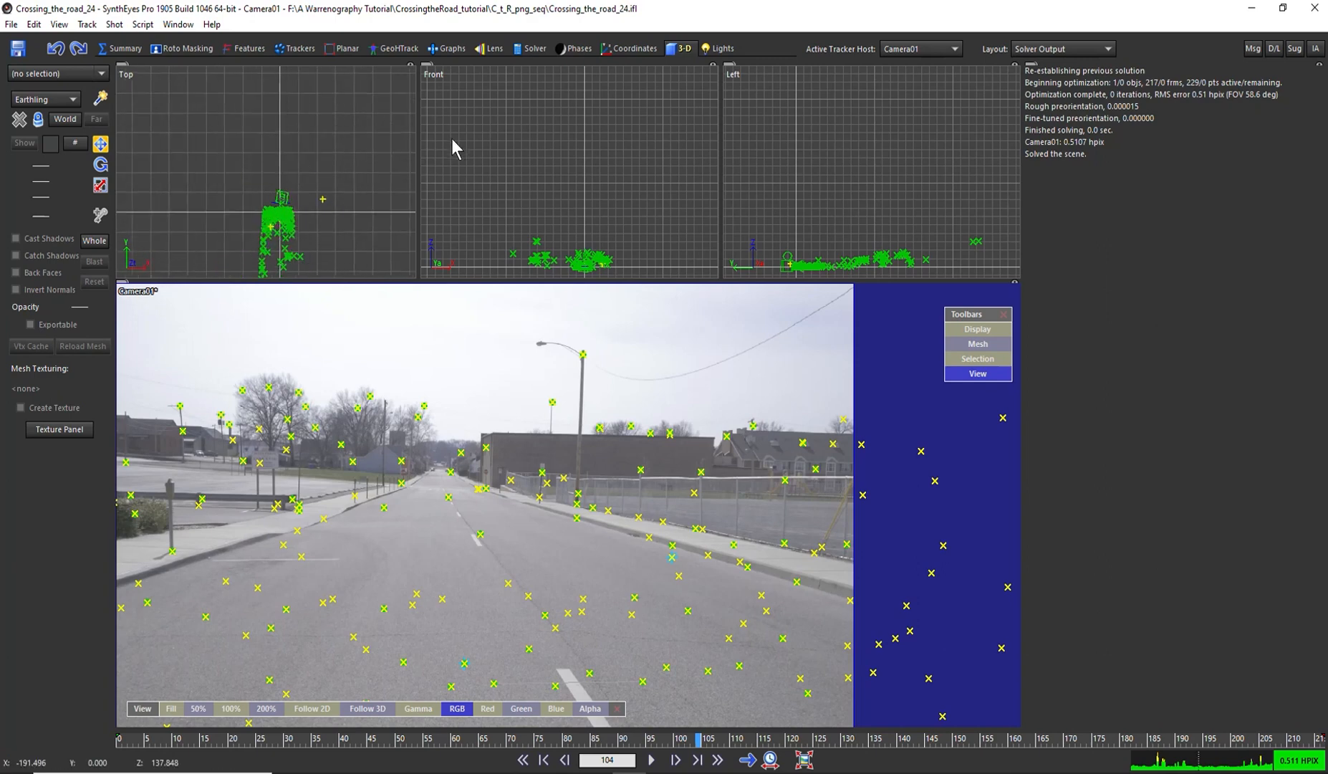
{"action": "left_click", "coordinate": [96, 241]}
{"action": "left_click", "coordinate": [101, 164]}
{"action": "left_click_drag", "start_coordinate": [287, 194], "coordinate": [97, 576]}
{"action": "left_click", "coordinate": [100, 144]}
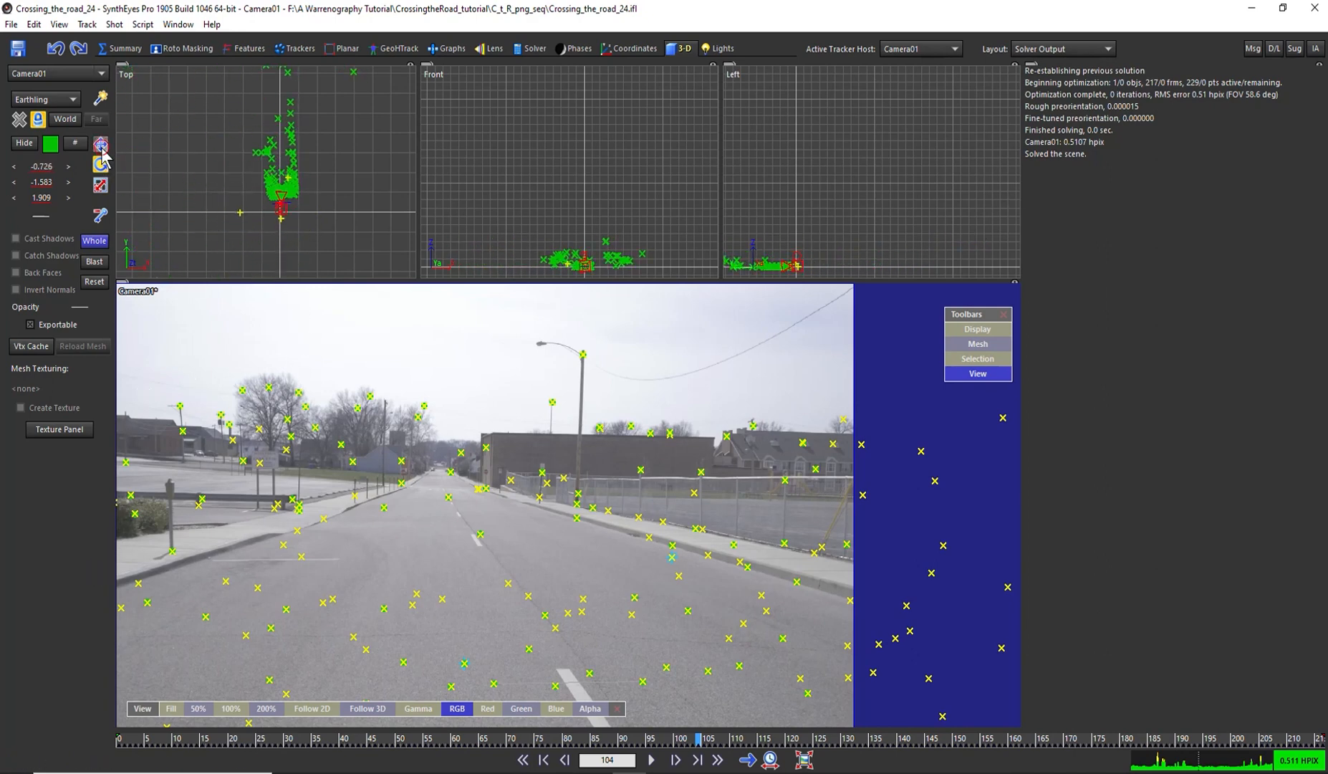
{"action": "left_click_drag", "start_coordinate": [269, 209], "coordinate": [272, 241]}
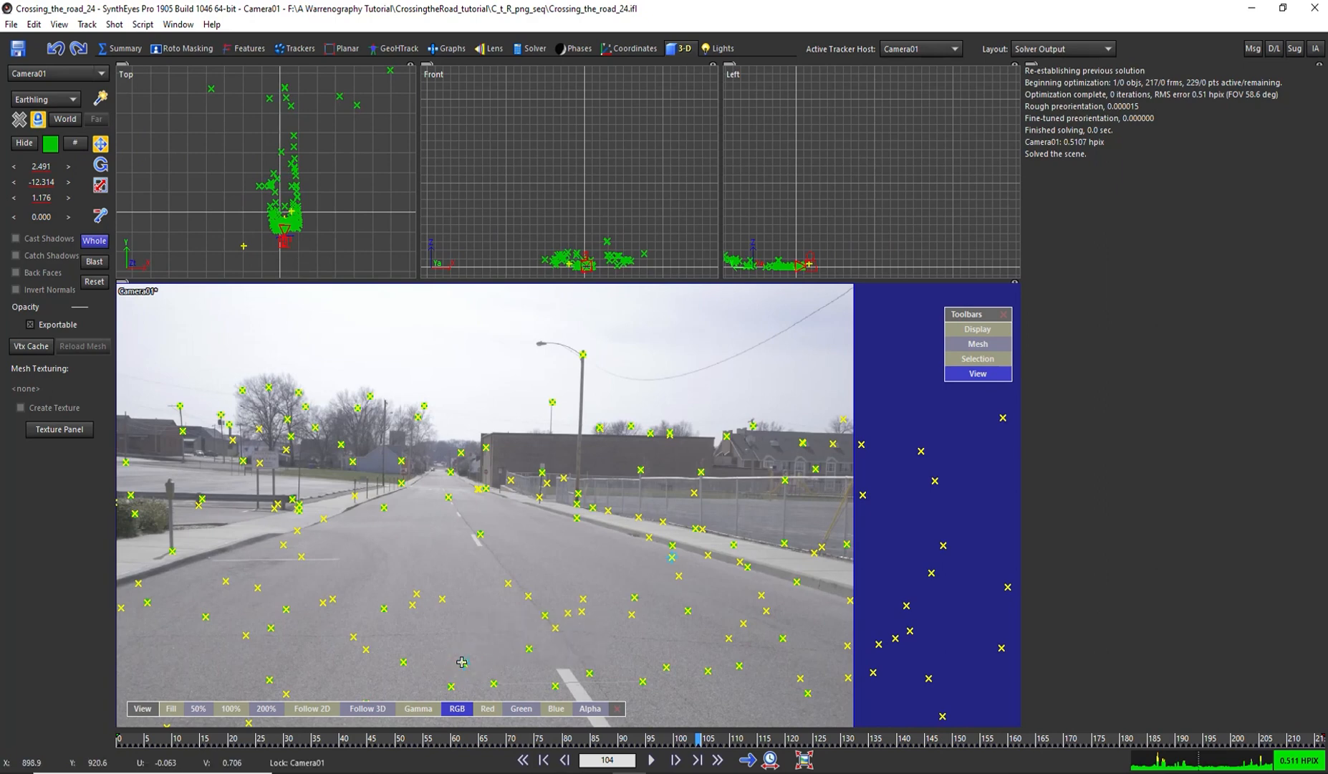
{"action": "left_click", "coordinate": [100, 242]}
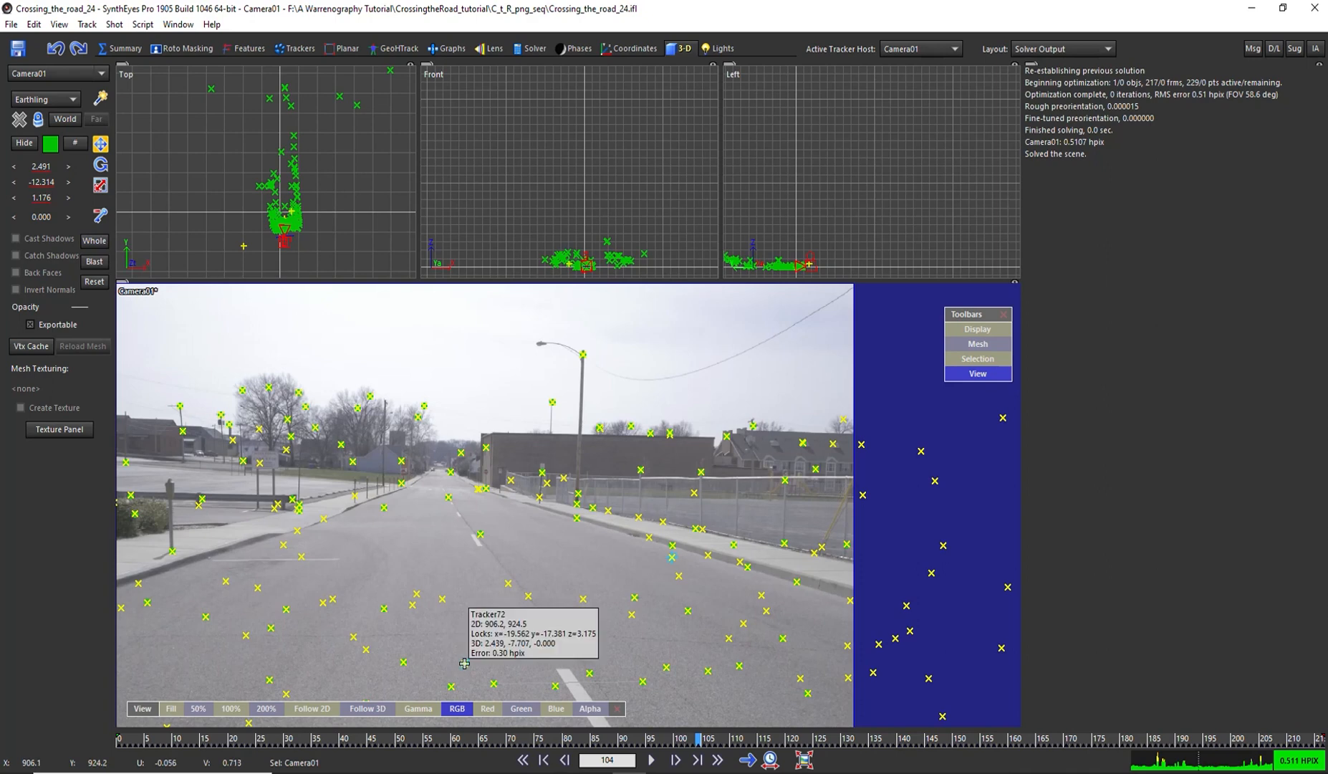
Create an Earthling figure at Tracker72's spot on the road in the top view, scaled to about 1.795.
{"action": "left_click", "coordinate": [463, 665]}
{"action": "scroll", "coordinate": [284, 228], "scroll_direction": "up", "scroll_amount": 8}
{"action": "middle_click_drag", "start_coordinate": [327, 207], "coordinate": [291, 179]}
{"action": "scroll", "coordinate": [291, 179], "scroll_direction": "up", "scroll_amount": 3}
{"action": "left_click", "coordinate": [100, 97]}
{"action": "left_click", "coordinate": [246, 161]}
{"action": "left_click_drag", "start_coordinate": [246, 161], "coordinate": [248, 122]}
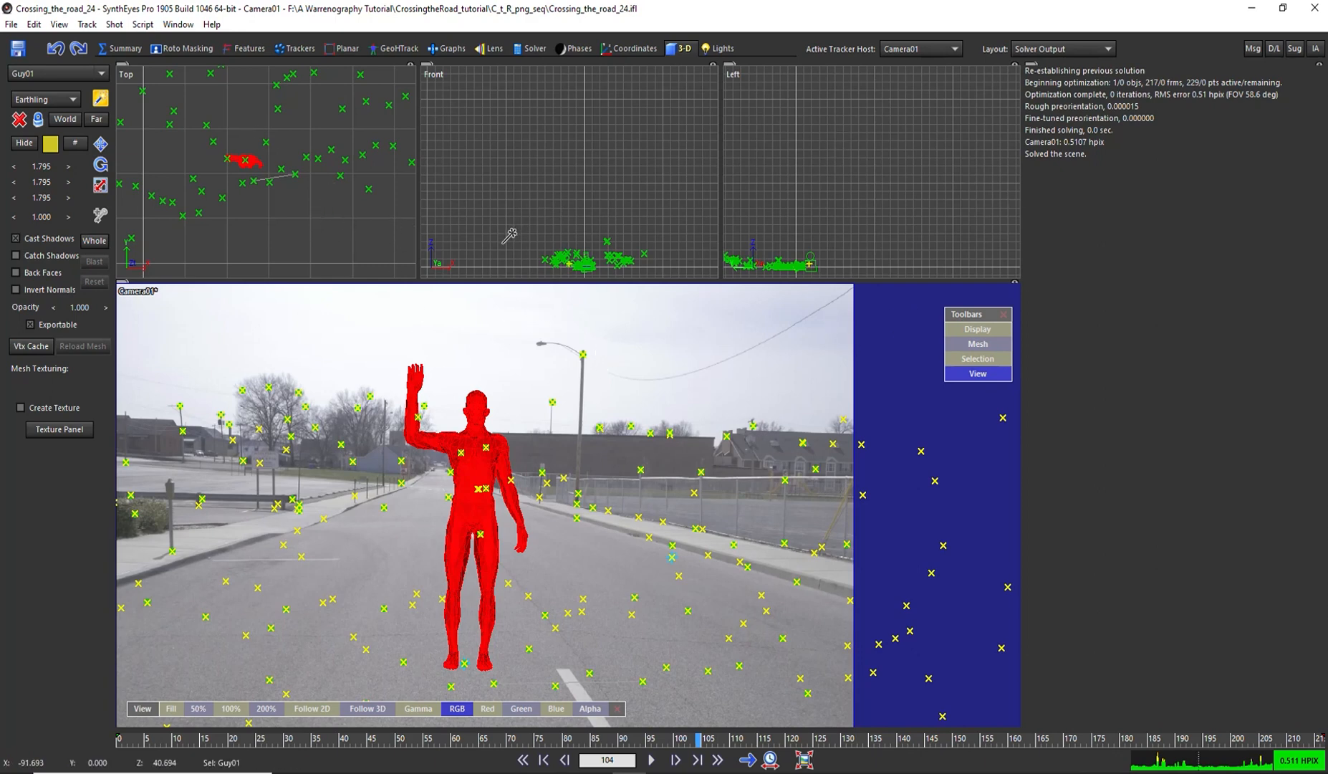
Align the figure's feet with Tracker72 in the quad layout's front view, at about X 2.522, Z 0.007, and play the shot to check it.
{"action": "key", "text": "F4"}
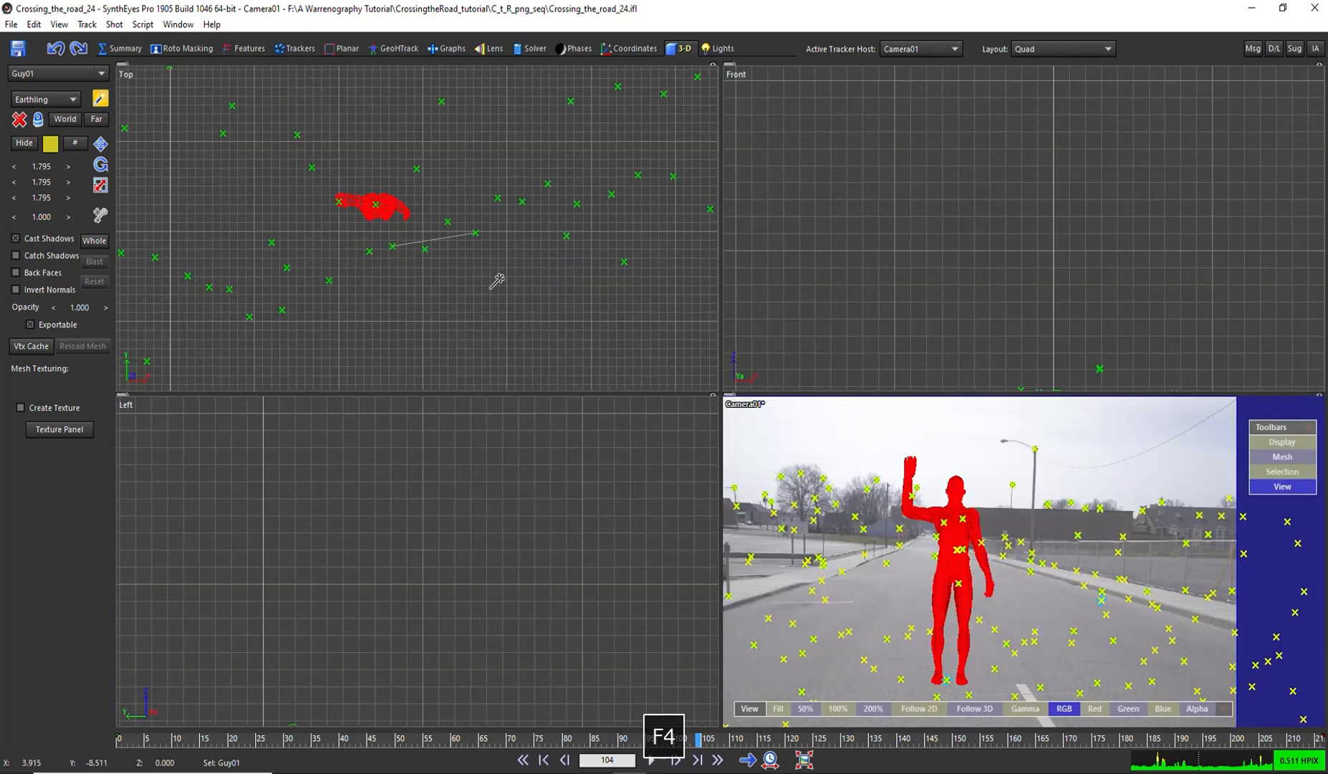
{"action": "key", "text": "w"}
{"action": "scroll", "coordinate": [905, 273], "scroll_direction": "down", "scroll_amount": 4}
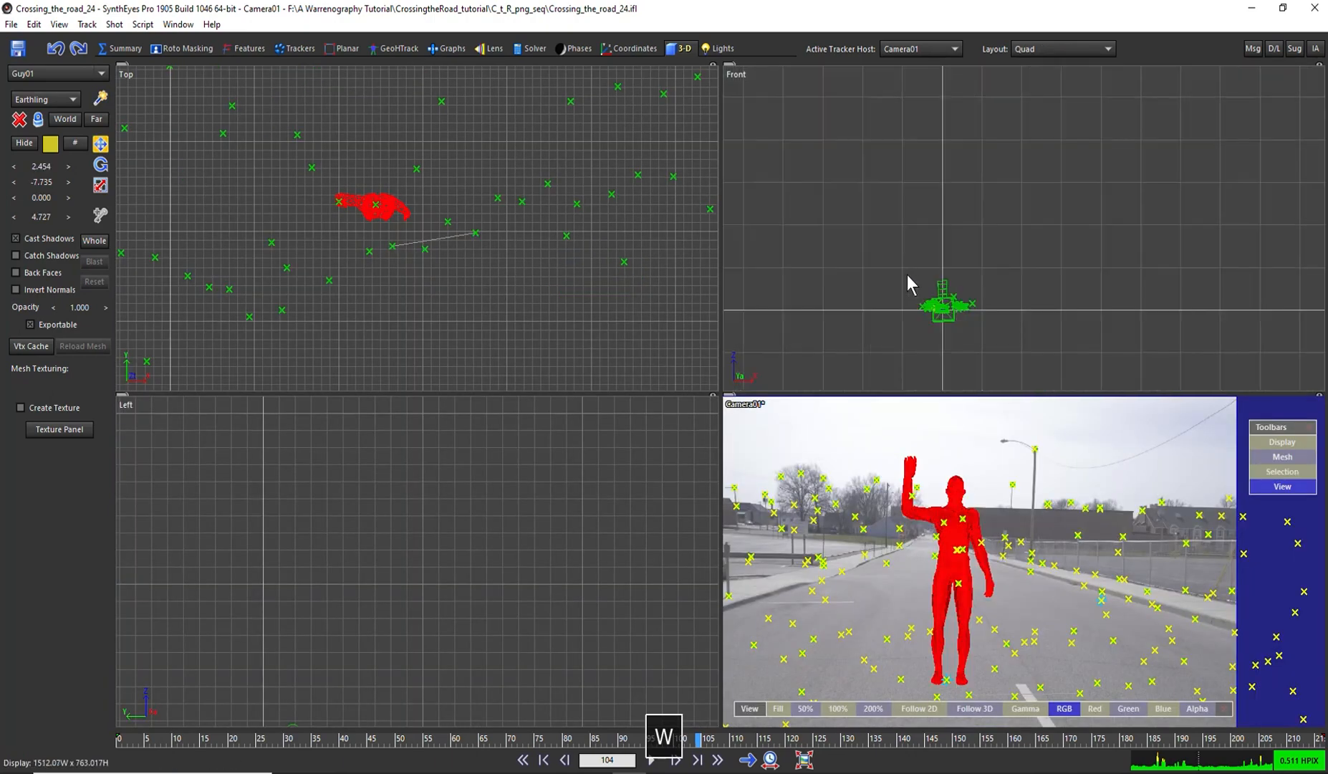
{"action": "middle_click_drag", "start_coordinate": [904, 323], "coordinate": [895, 278]}
{"action": "scroll", "coordinate": [895, 279], "scroll_direction": "up", "scroll_amount": 4}
{"action": "scroll", "coordinate": [1018, 204], "scroll_direction": "up", "scroll_amount": 2}
{"action": "scroll", "coordinate": [999, 258], "scroll_direction": "up", "scroll_amount": 6}
{"action": "middle_click_drag", "start_coordinate": [1059, 218], "coordinate": [1110, 260]}
{"action": "middle_click_drag", "start_coordinate": [1218, 274], "coordinate": [905, 244]}
{"action": "scroll", "coordinate": [904, 243], "scroll_direction": "up", "scroll_amount": 3}
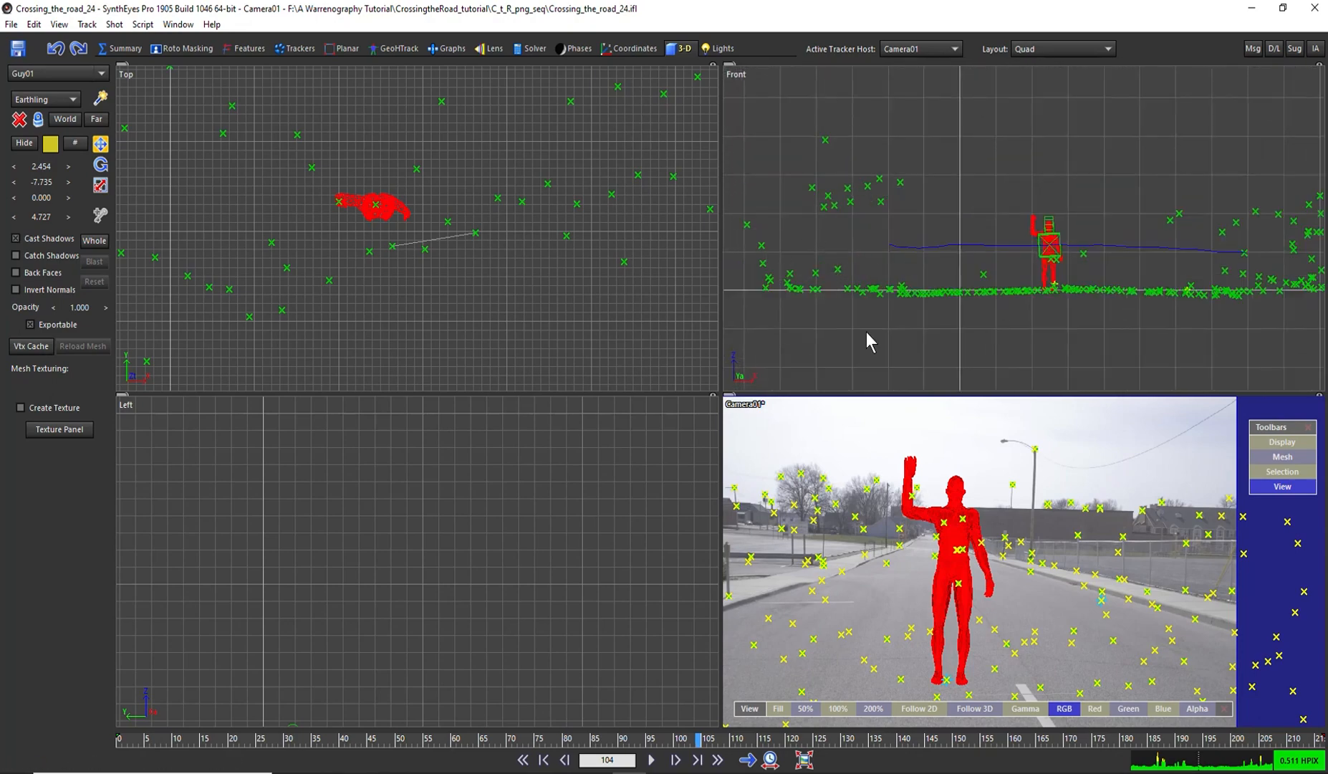
{"action": "left_click", "coordinate": [946, 679]}
{"action": "scroll", "coordinate": [1044, 370], "scroll_direction": "up", "scroll_amount": 2}
{"action": "middle_click_drag", "start_coordinate": [1044, 371], "coordinate": [988, 347]}
{"action": "scroll", "coordinate": [1042, 215], "scroll_direction": "down", "scroll_amount": 5}
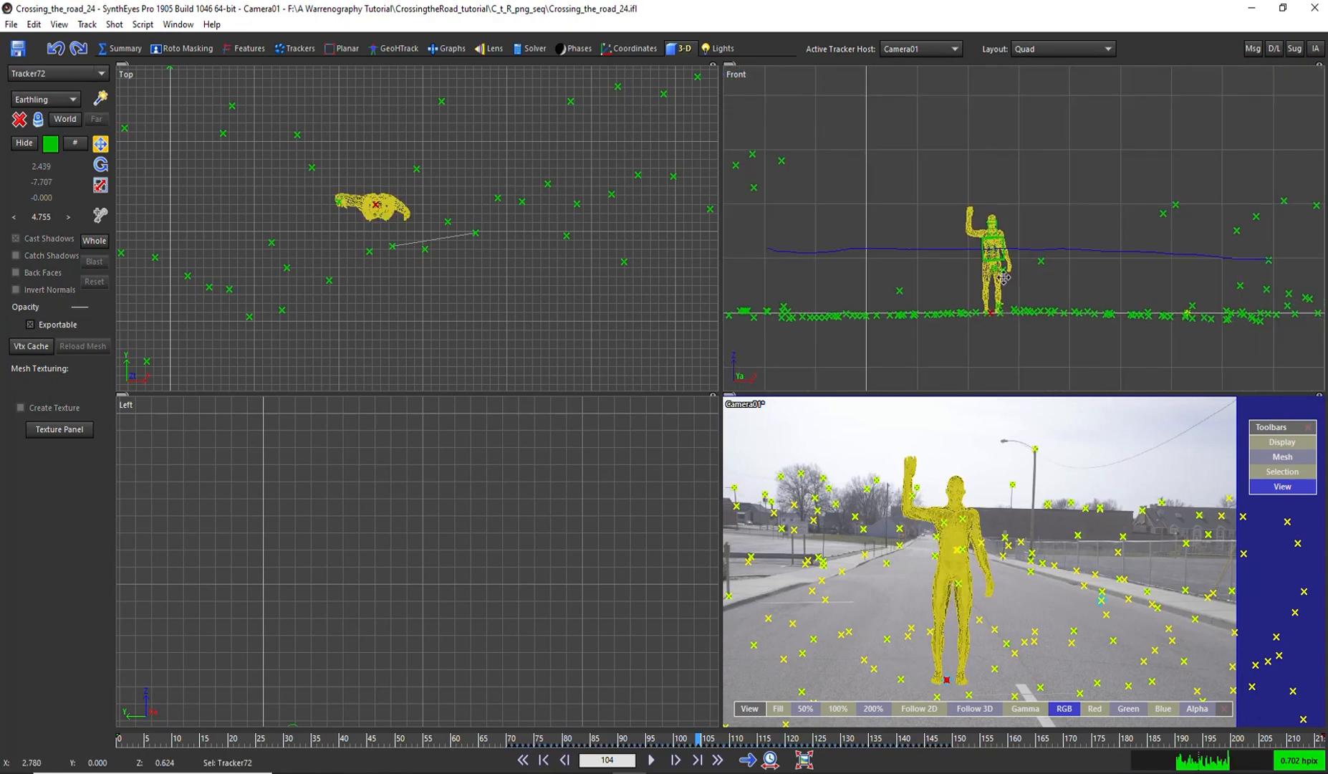
{"action": "scroll", "coordinate": [993, 278], "scroll_direction": "up", "scroll_amount": 3}
{"action": "left_click", "coordinate": [978, 311]}
{"action": "left_click_drag", "start_coordinate": [975, 303], "coordinate": [986, 304]}
{"action": "scroll", "coordinate": [908, 521], "scroll_direction": "down", "scroll_amount": 4}
{"action": "key", "text": "space"}
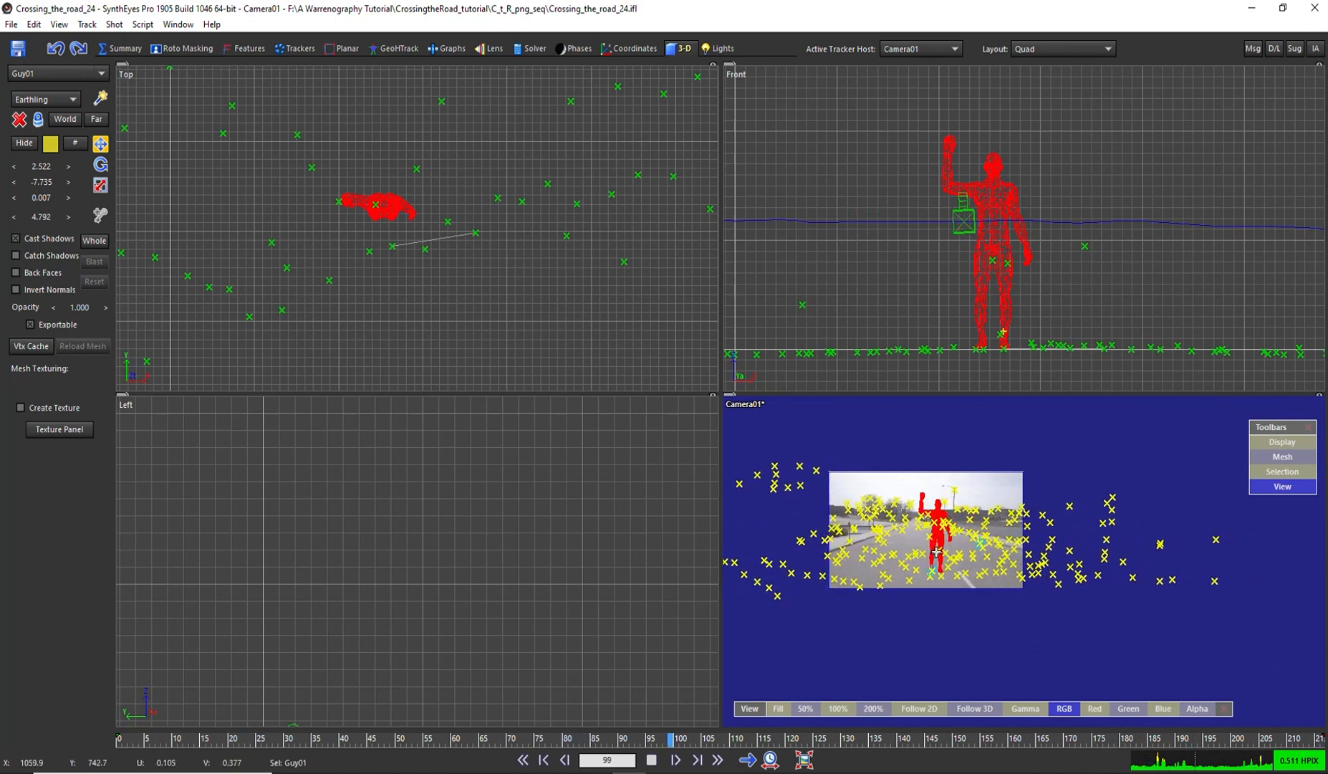
{"action": "key", "text": "space"}
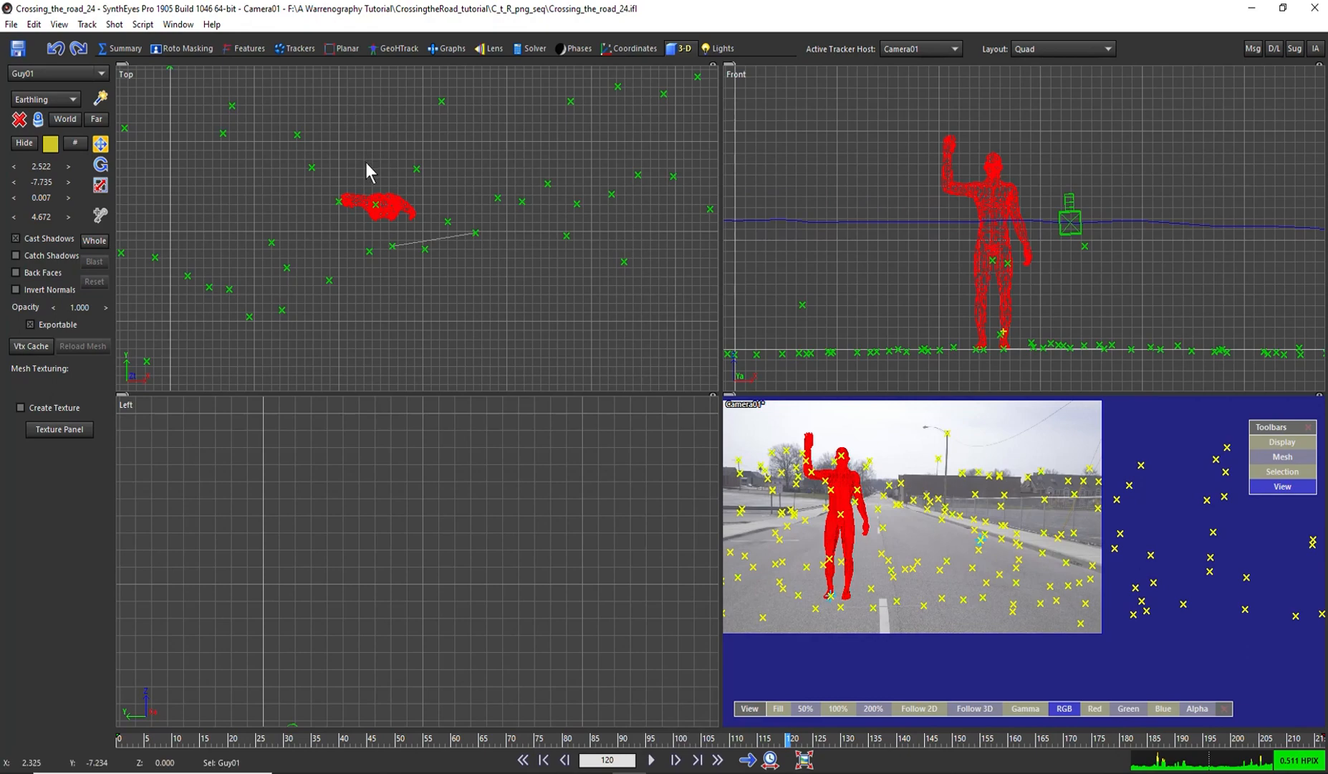
In the full camera view, go to frame 189 and select Tracker113 at the base of the speed limit sign's pole.
{"action": "key", "text": "2"}
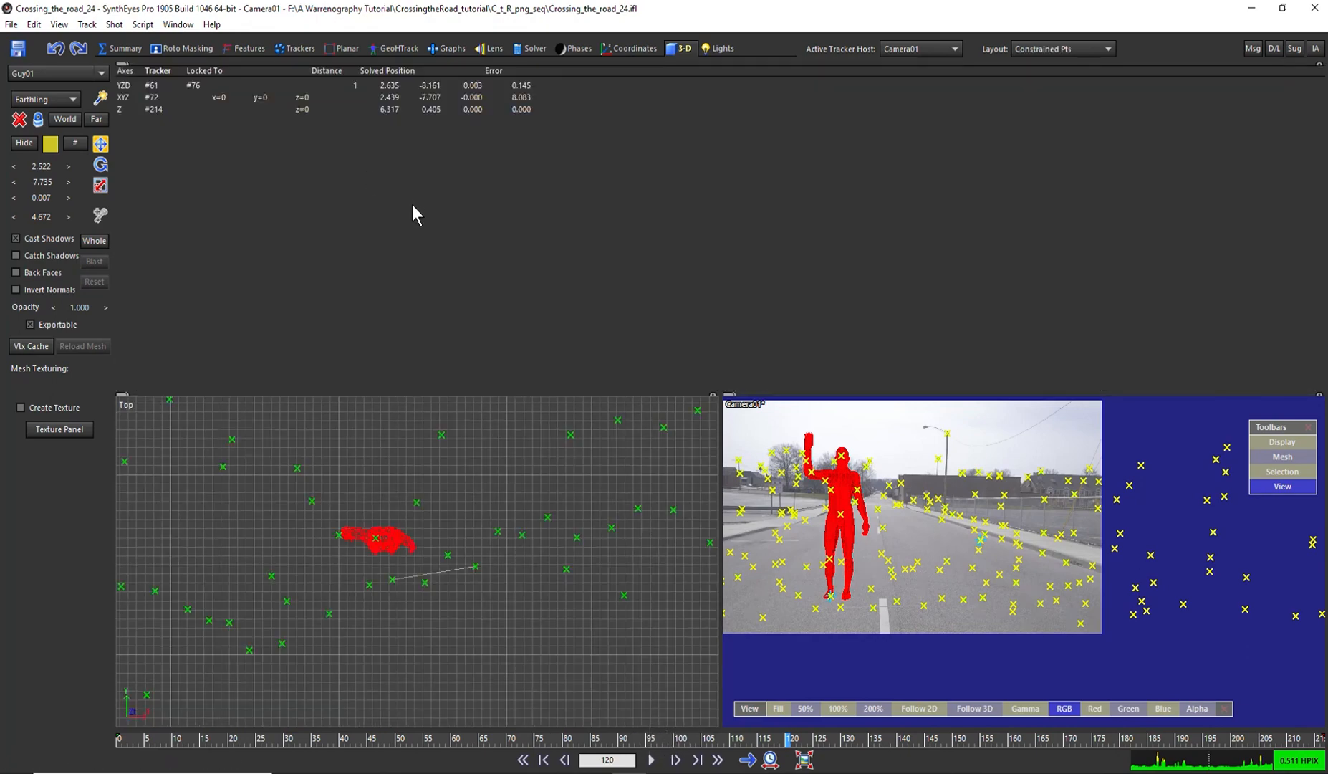
{"action": "key", "text": "F2"}
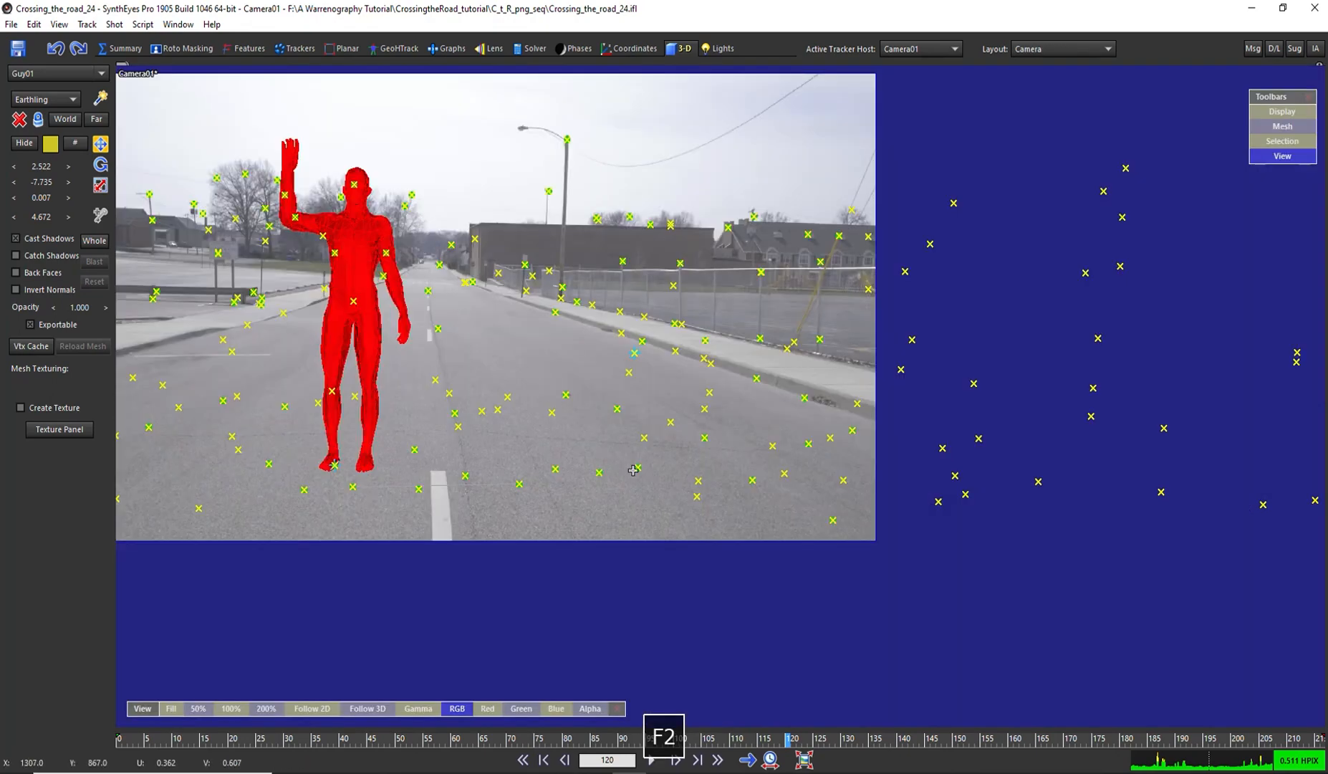
{"action": "left_click_drag", "start_coordinate": [797, 746], "coordinate": [1173, 745]}
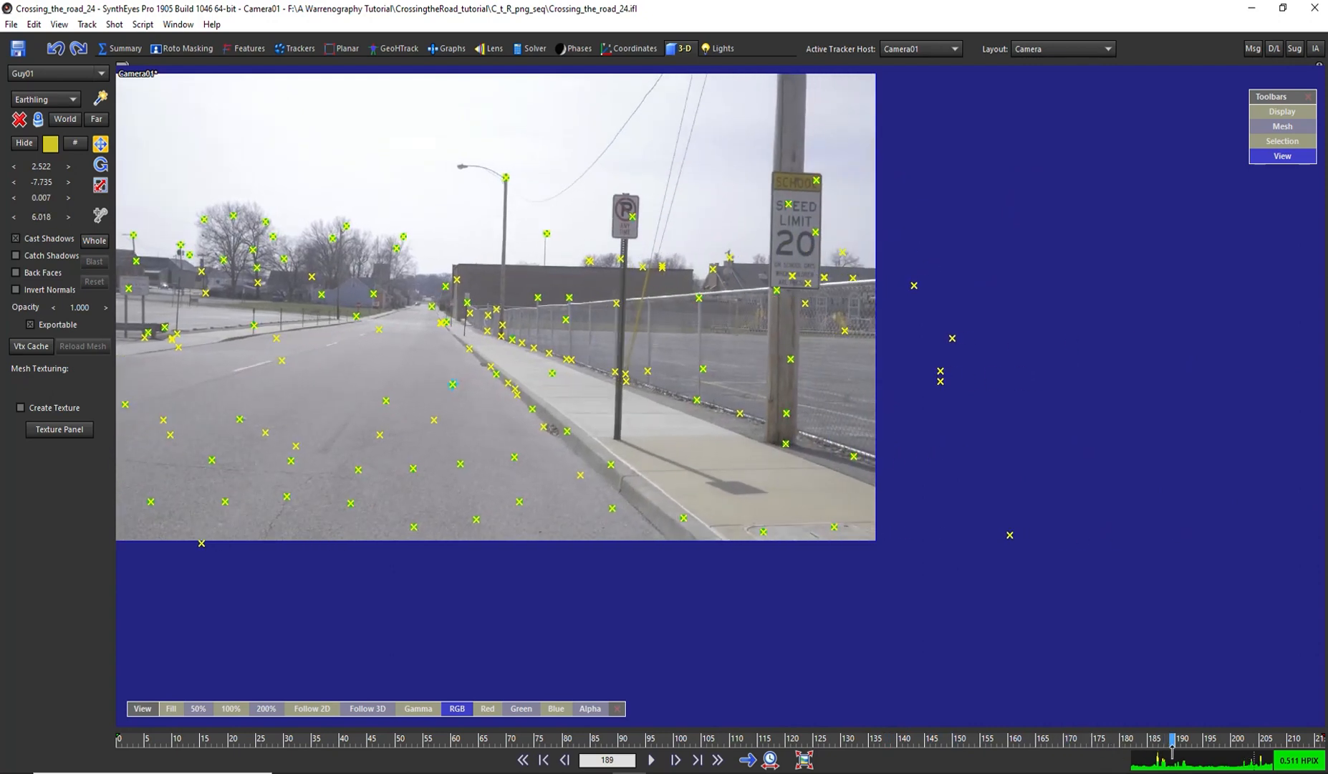
{"action": "left_click", "coordinate": [788, 444]}
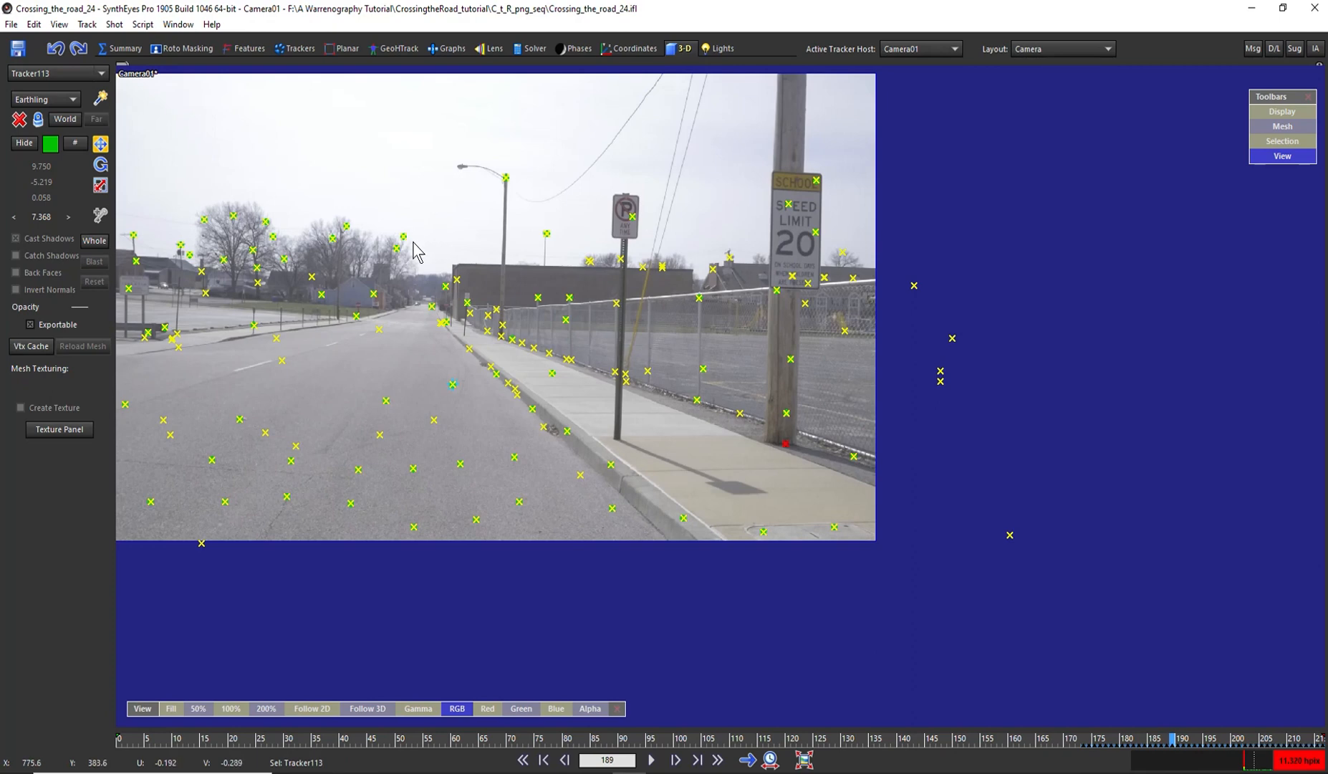
Create a second Earthling figure at Tracker113 in the quad layout's top view, scaled to about 1.806.
{"action": "key", "text": "F4"}
{"action": "middle_click_drag", "start_coordinate": [536, 263], "coordinate": [376, 262]}
{"action": "middle_click_drag", "start_coordinate": [528, 148], "coordinate": [483, 264]}
{"action": "scroll", "coordinate": [483, 264], "scroll_direction": "down", "scroll_amount": 5}
{"action": "scroll", "coordinate": [483, 287], "scroll_direction": "up", "scroll_amount": 7}
{"action": "scroll", "coordinate": [484, 323], "scroll_direction": "down", "scroll_amount": 3}
{"action": "scroll", "coordinate": [530, 316], "scroll_direction": "up", "scroll_amount": 4}
{"action": "left_click", "coordinate": [100, 98]}
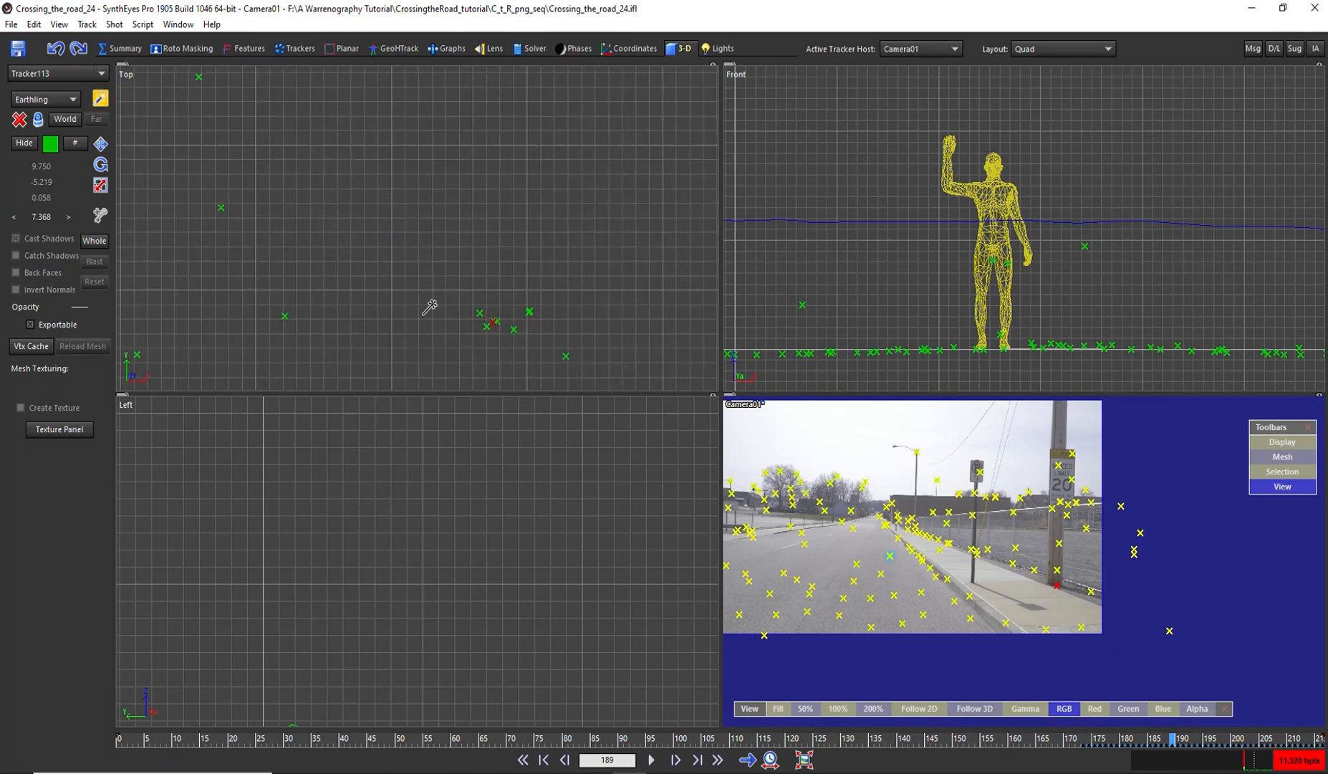
{"action": "left_click_drag", "start_coordinate": [493, 323], "coordinate": [476, 190]}
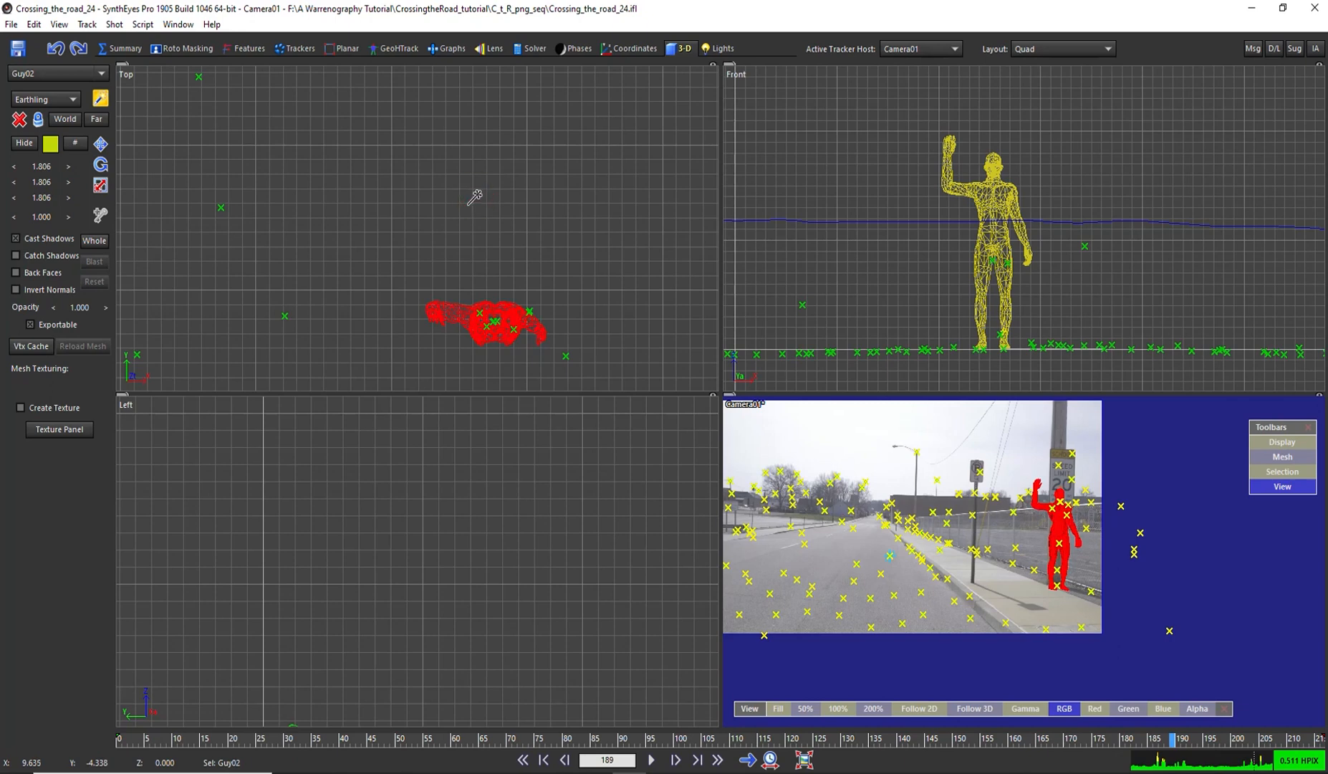
Move the second figure in the front view so its feet rest at Tracker113's height, at about X 9.851, Z 0.058.
{"action": "key", "text": "w"}
{"action": "scroll", "coordinate": [1114, 302], "scroll_direction": "down", "scroll_amount": 5}
{"action": "middle_click_drag", "start_coordinate": [1124, 337], "coordinate": [678, 321]}
{"action": "scroll", "coordinate": [710, 315], "scroll_direction": "down", "scroll_amount": 3}
{"action": "scroll", "coordinate": [841, 316], "scroll_direction": "up", "scroll_amount": 5}
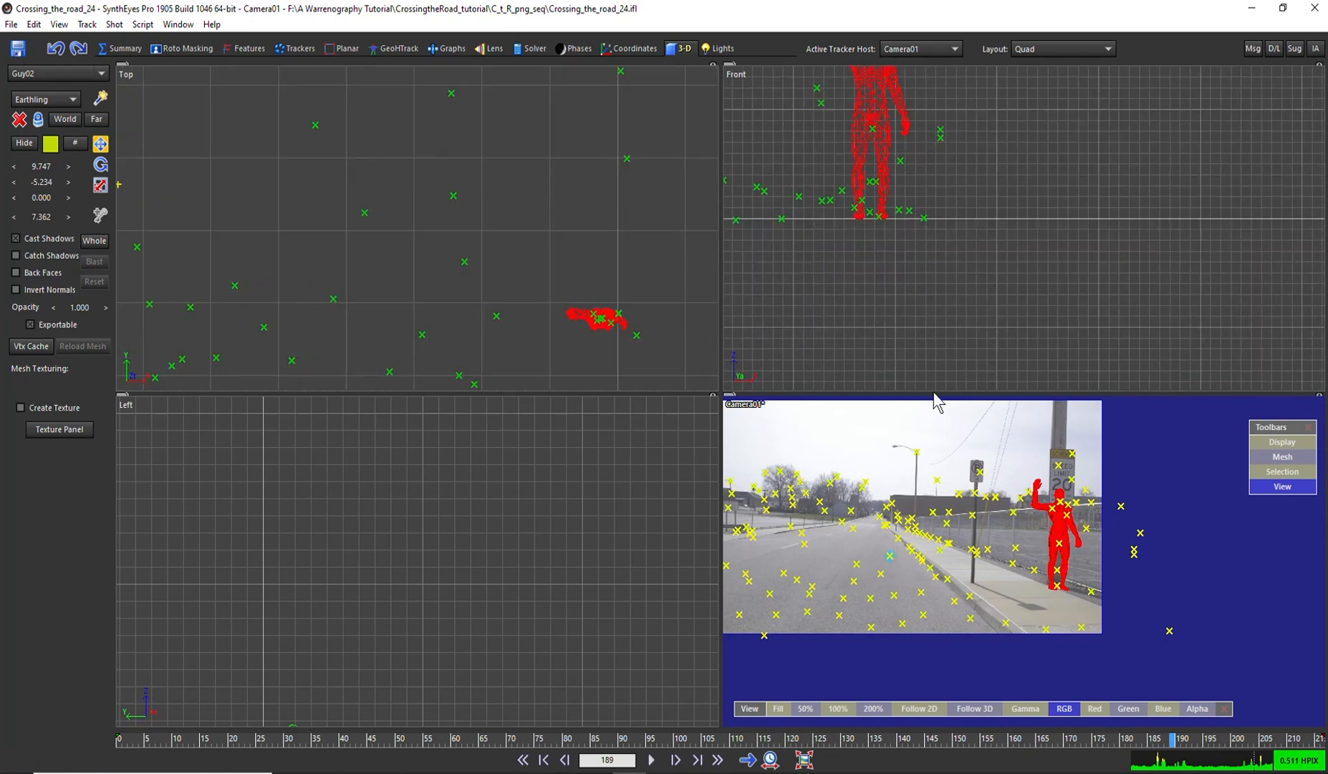
{"action": "left_click", "coordinate": [1058, 584]}
{"action": "scroll", "coordinate": [898, 213], "scroll_direction": "up", "scroll_amount": 3}
{"action": "left_click_drag", "start_coordinate": [859, 192], "coordinate": [890, 175]}
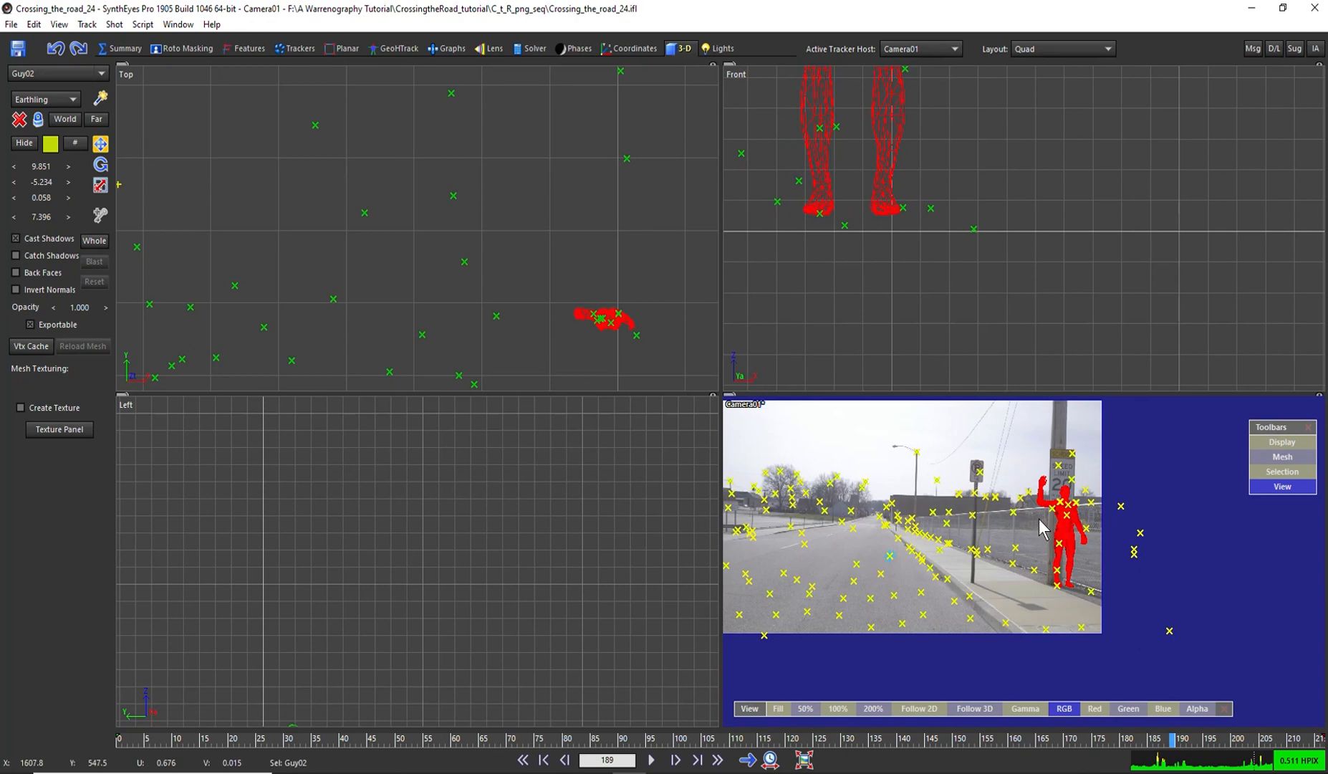
Play and scrub through the shot to examine how both figures hold their positions on the road and sidewalk.
{"action": "key", "text": "space"}
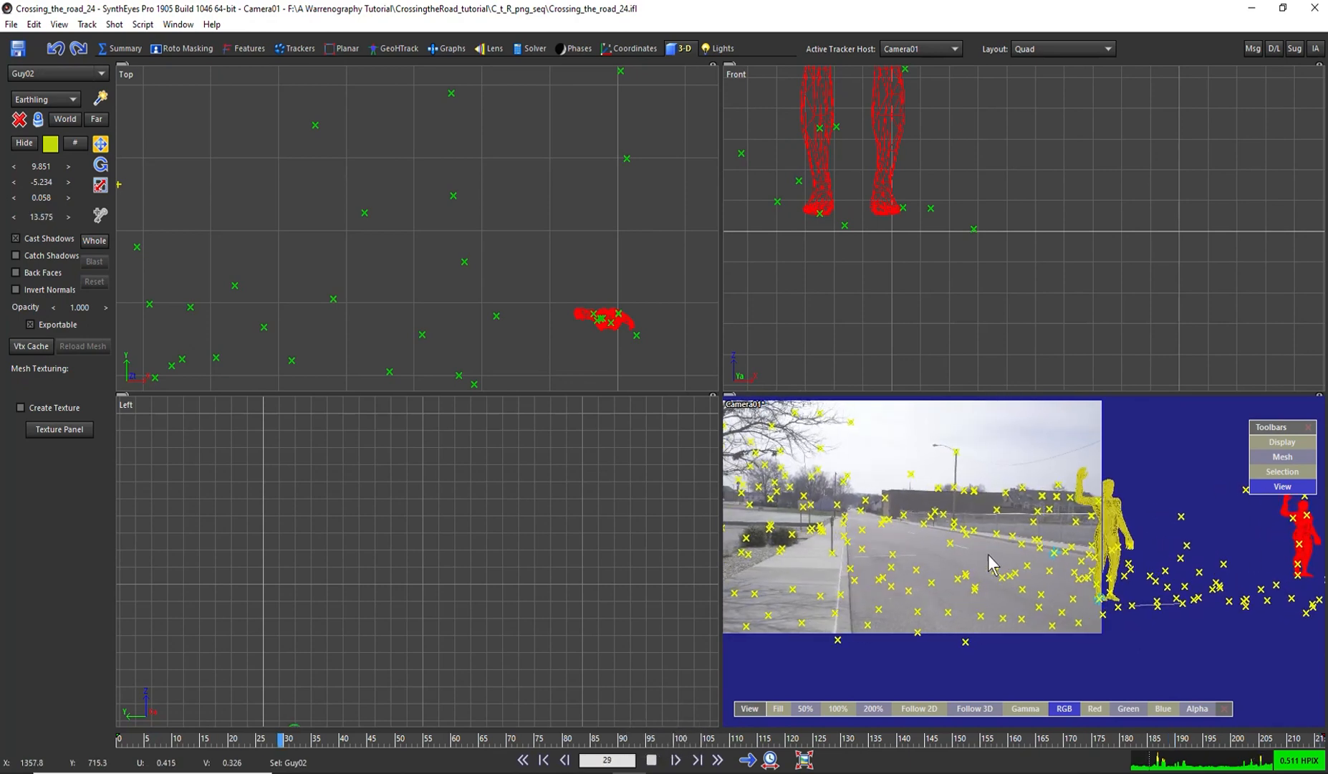
{"action": "key", "text": "space"}
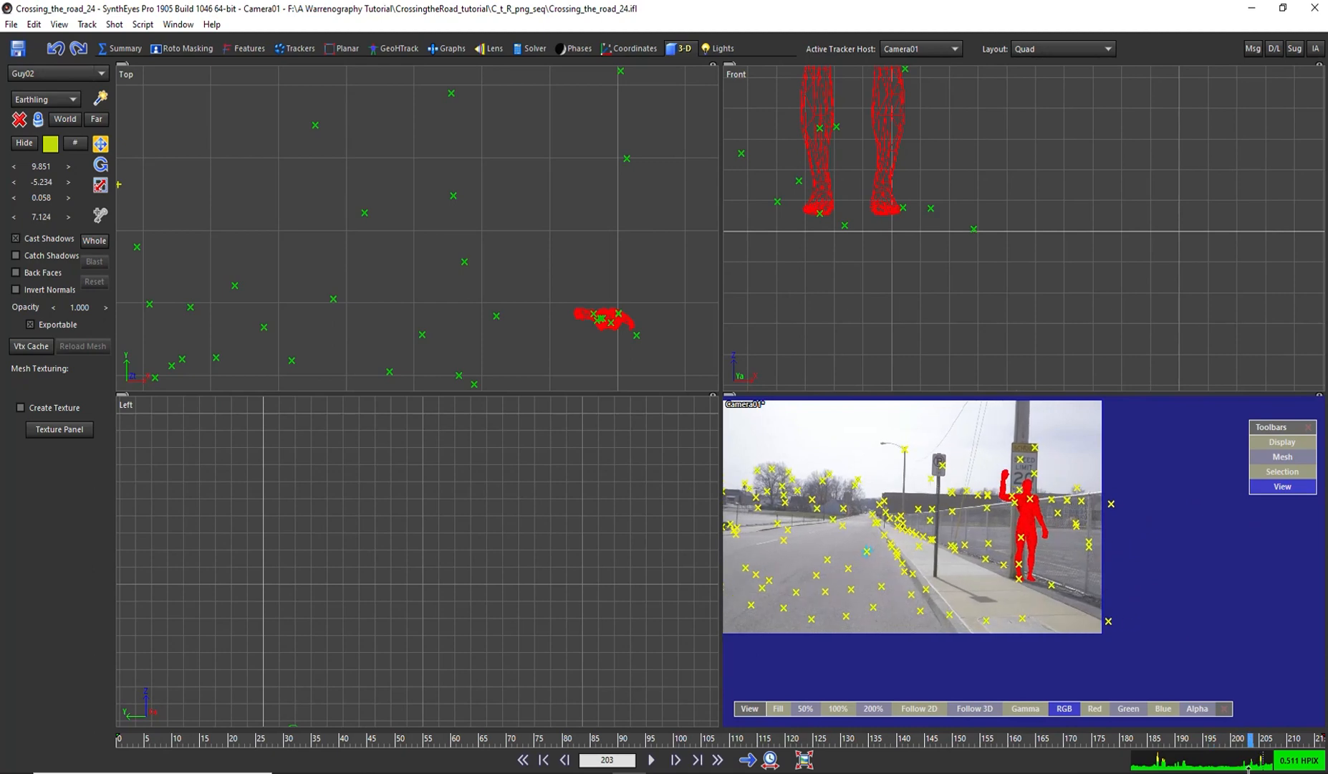
{"action": "left_click_drag", "start_coordinate": [1248, 767], "coordinate": [1127, 761]}
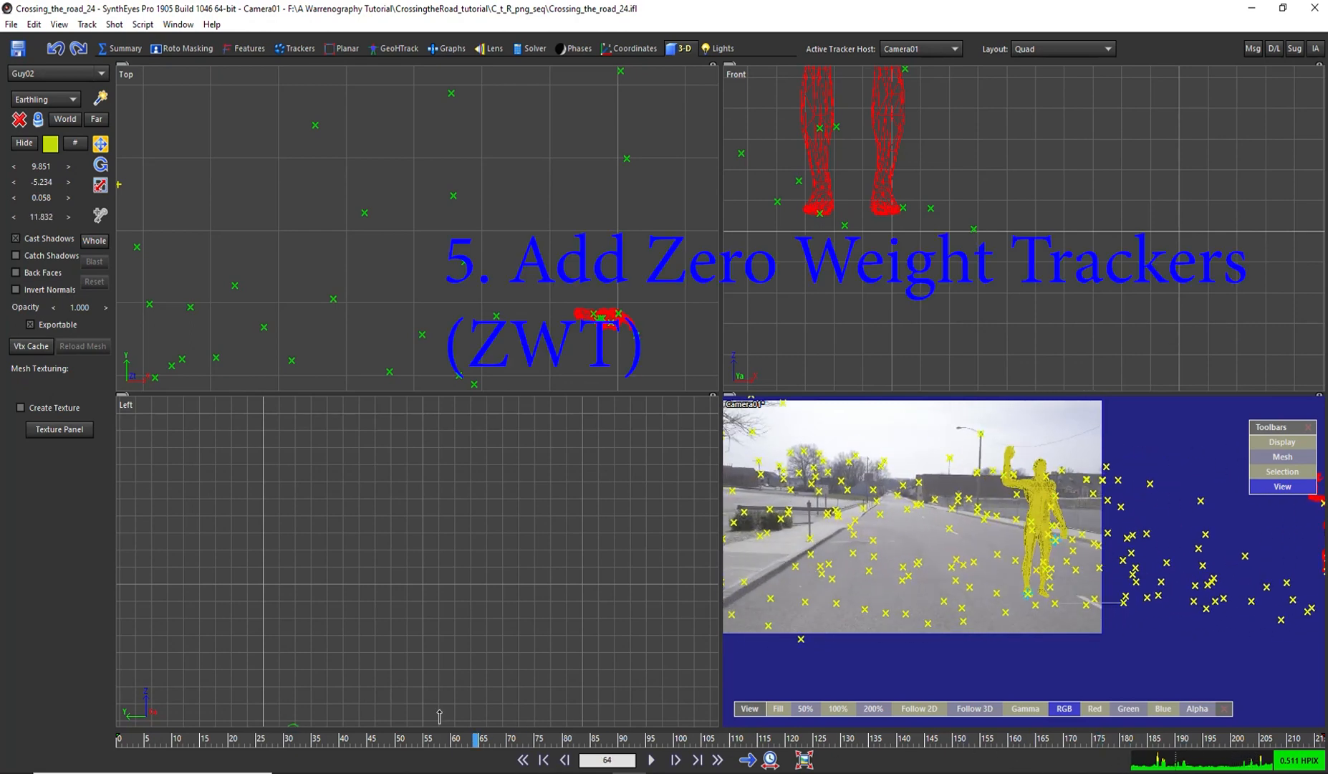
{"action": "left_click_drag", "start_coordinate": [440, 716], "coordinate": [1163, 749]}
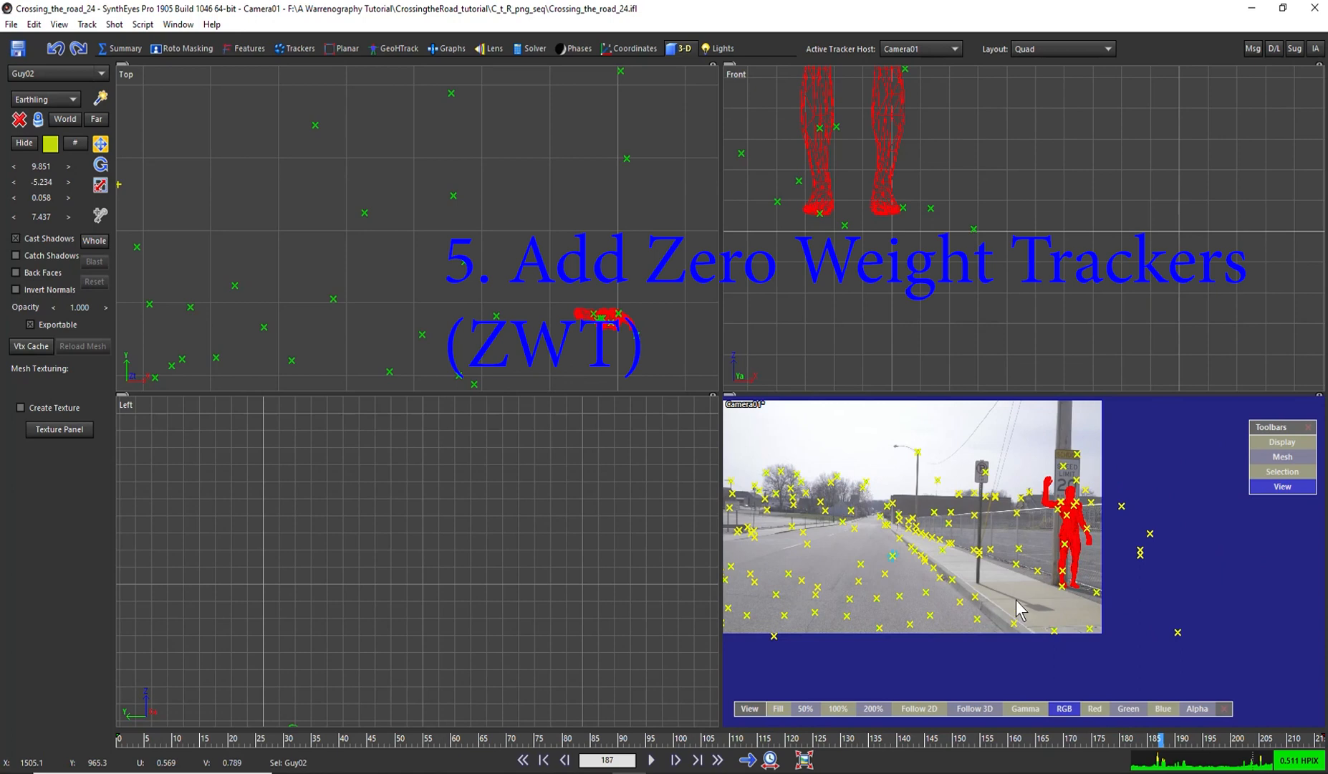
At frame 216, add a tracker at the base of the no-parking signpost on the sidewalk and fine-tune its position.
{"action": "scroll", "coordinate": [981, 591], "scroll_direction": "up", "scroll_amount": 3}
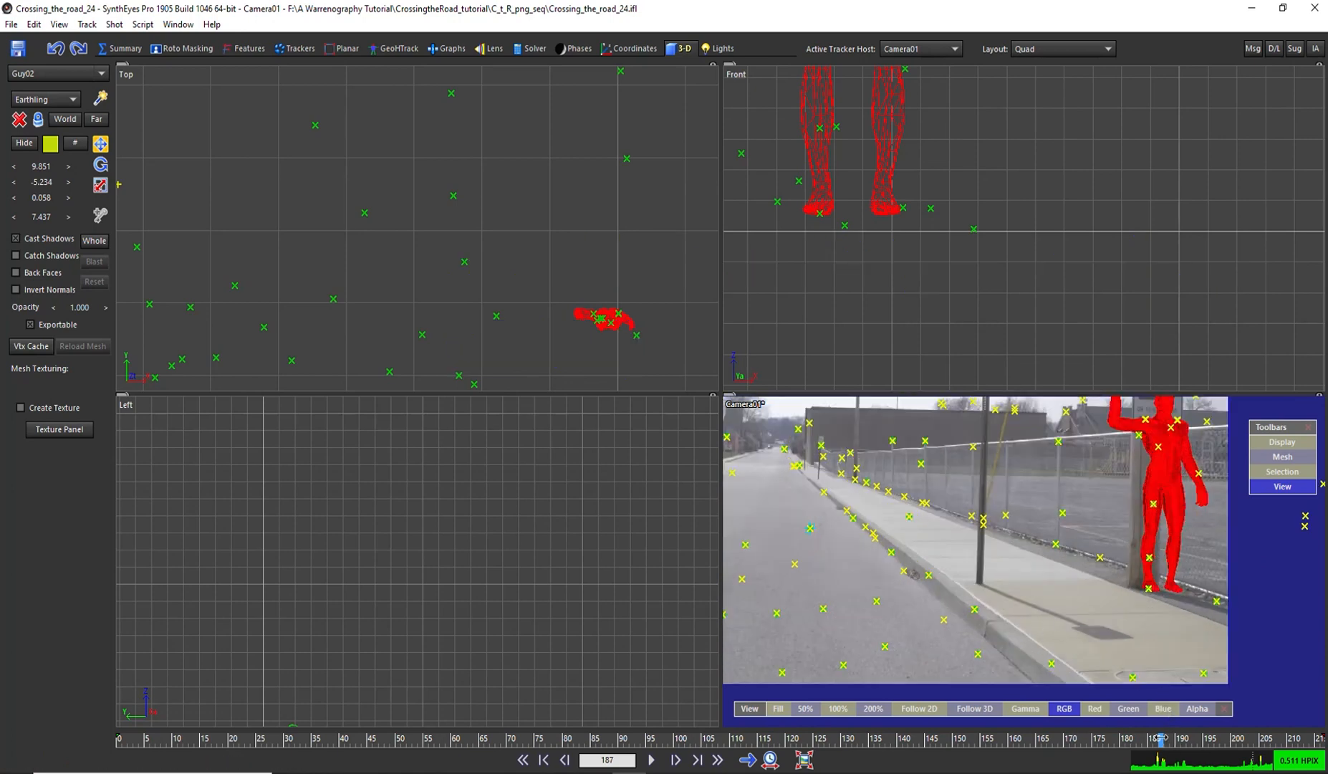
{"action": "left_click_drag", "start_coordinate": [1161, 741], "coordinate": [1320, 742]}
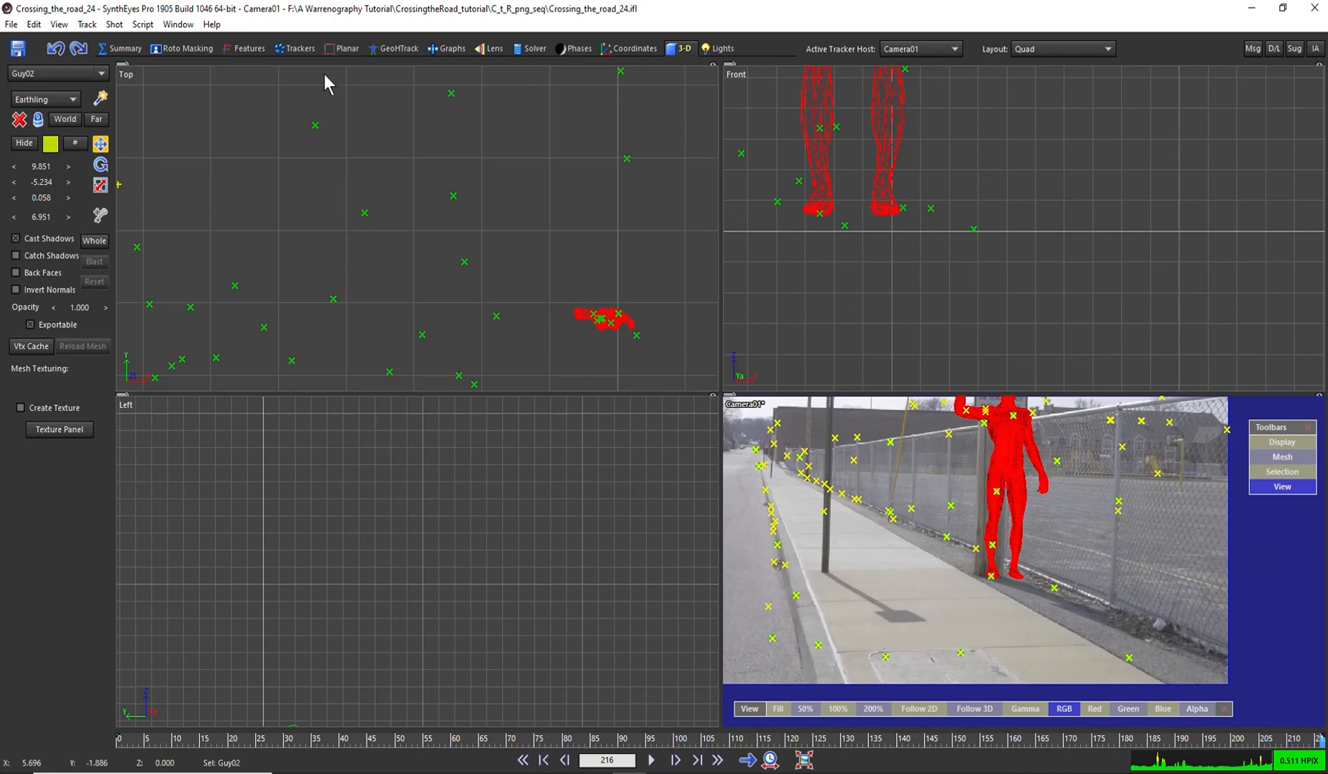
{"action": "left_click", "coordinate": [298, 49]}
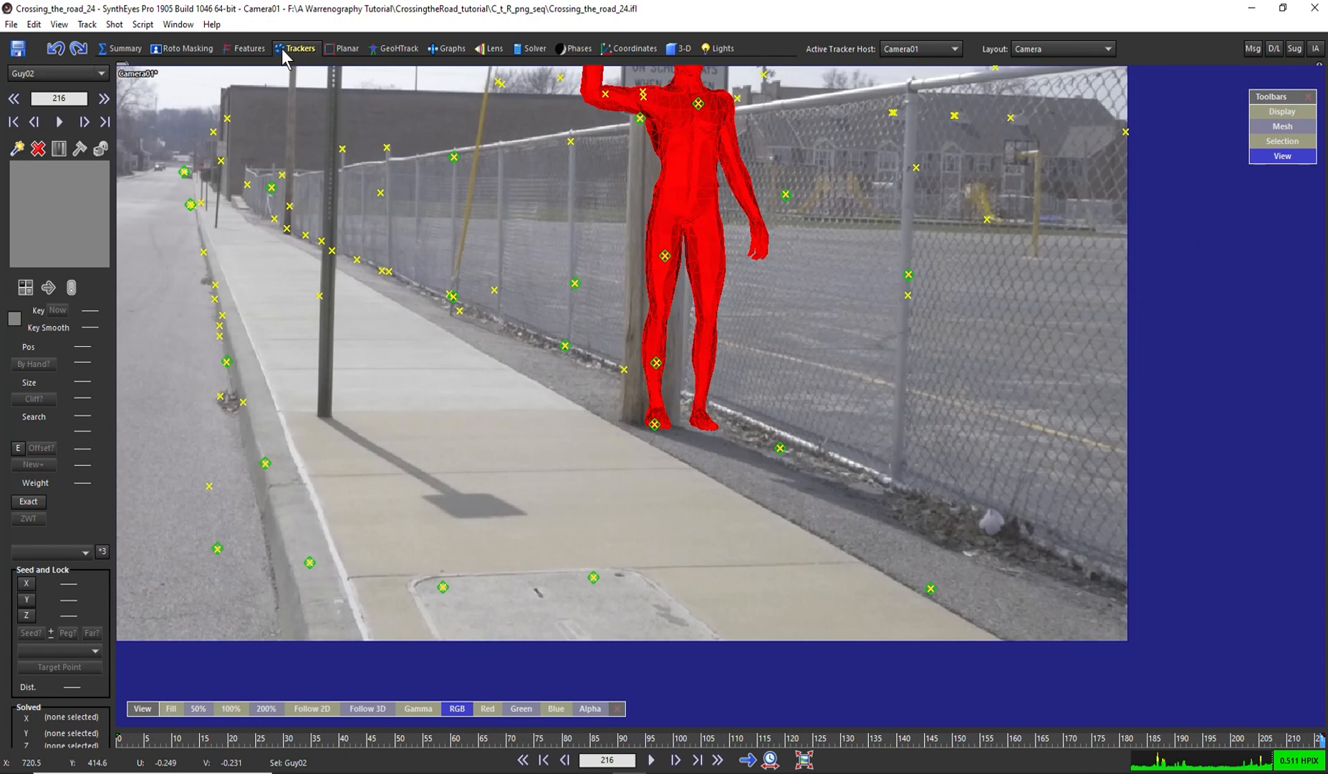
{"action": "left_click", "coordinate": [16, 148]}
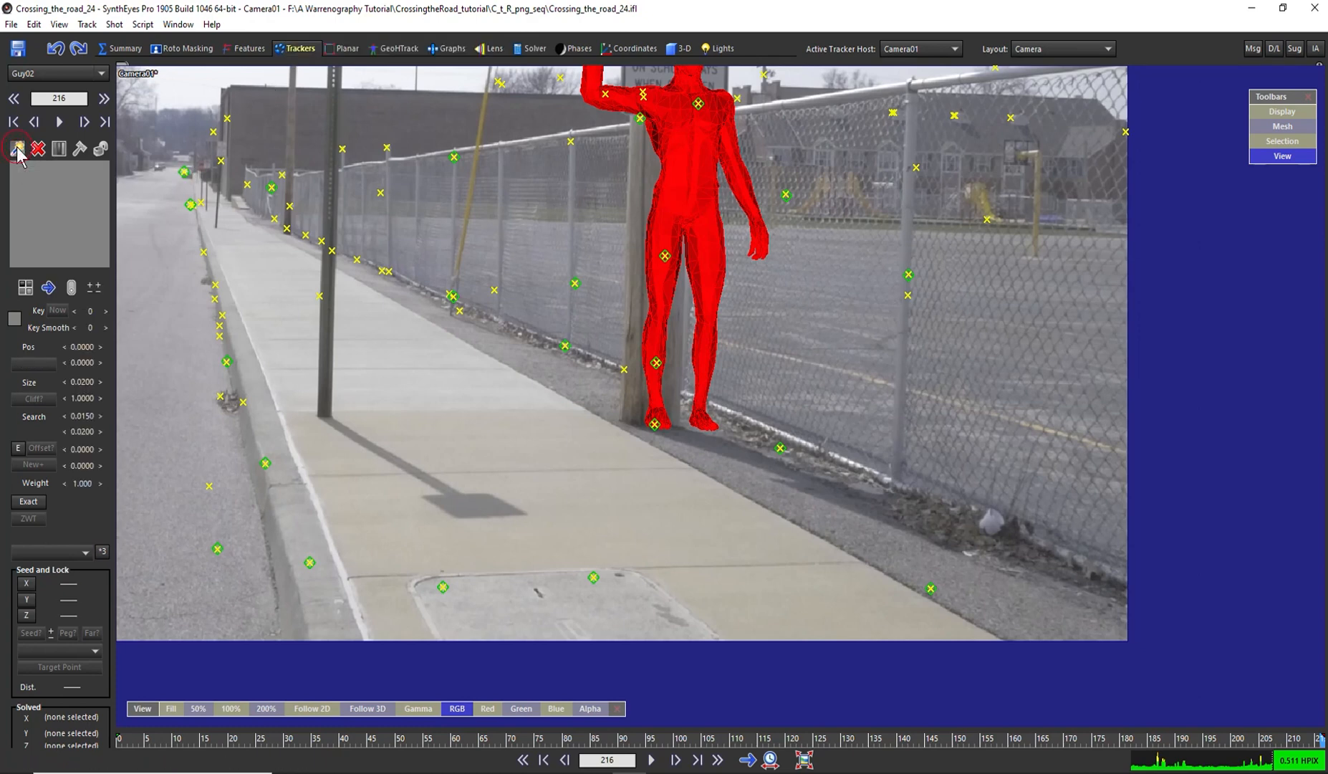
{"action": "left_click", "coordinate": [316, 414]}
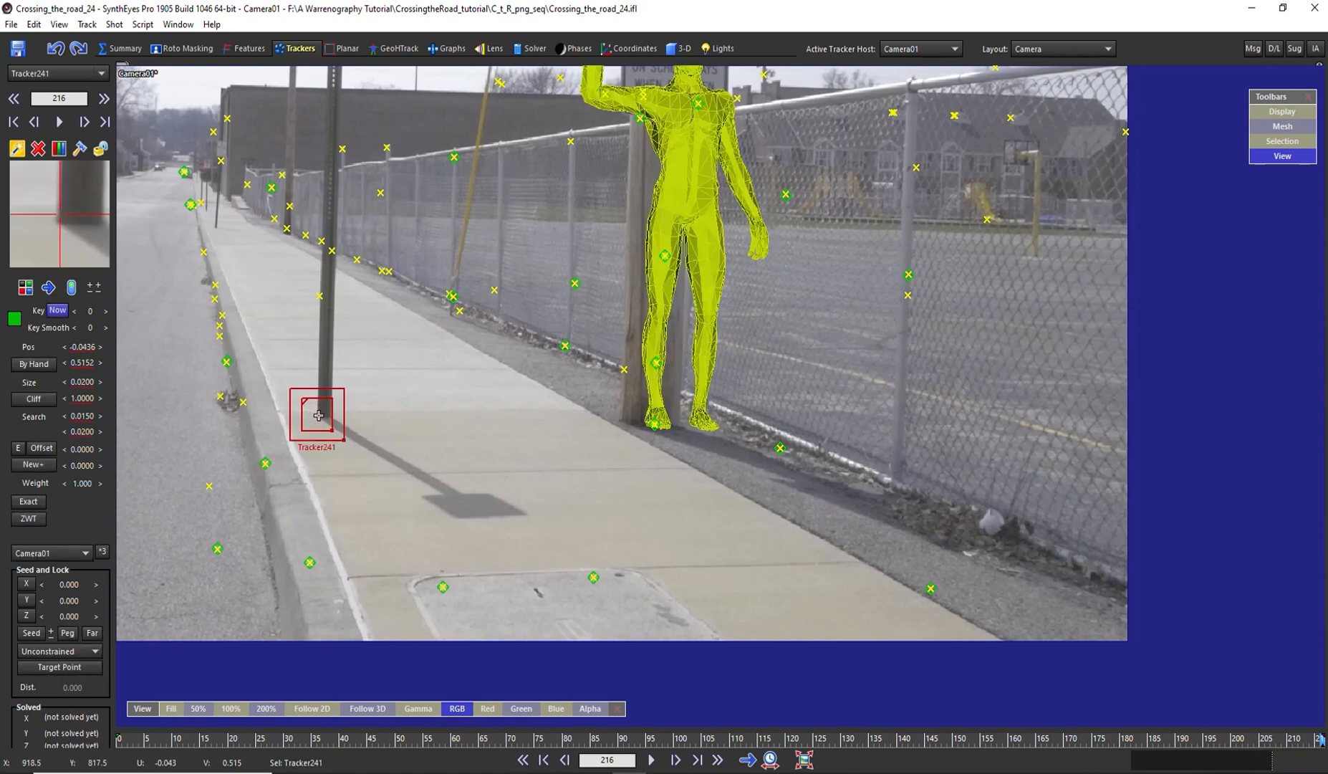
{"action": "left_click_drag", "start_coordinate": [77, 243], "coordinate": [75, 232]}
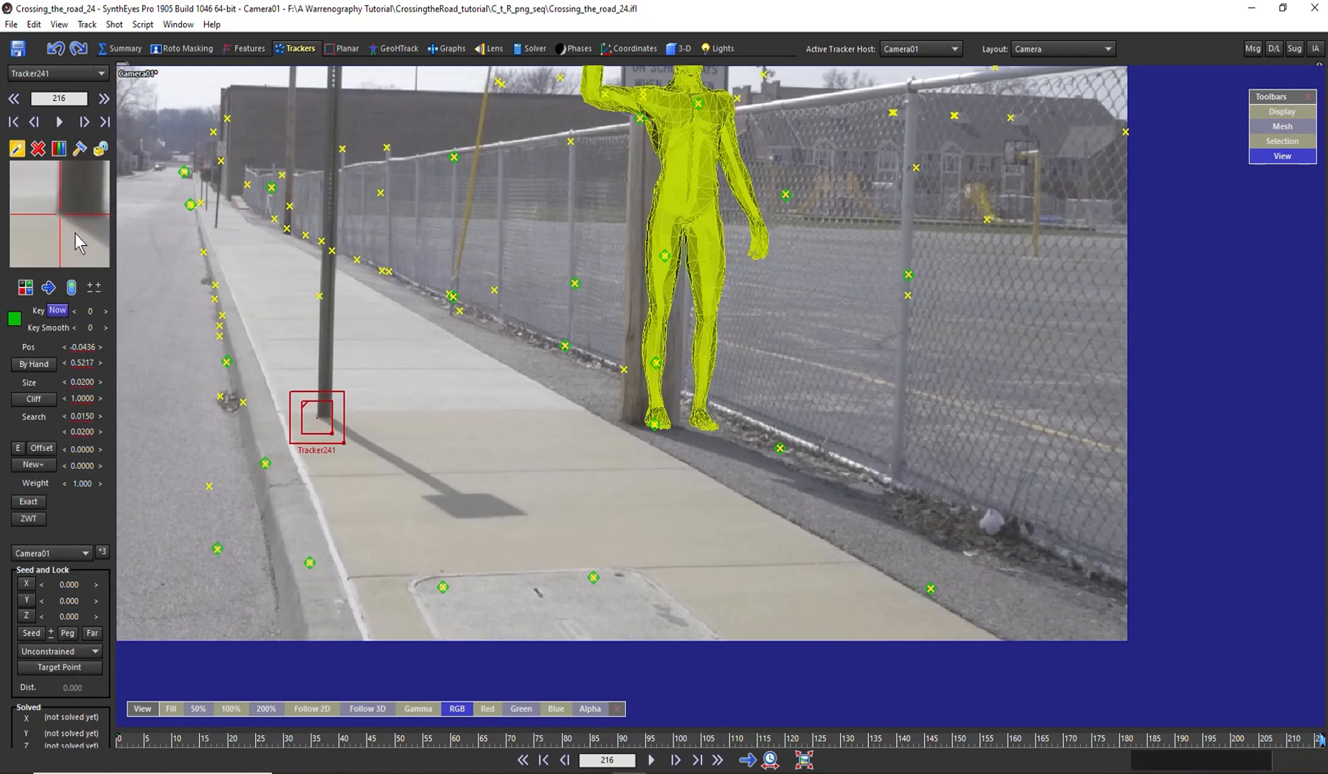
Set the signpost tracker to backward tracking and zero weight, and track it back through the shot.
{"action": "left_click", "coordinate": [49, 288]}
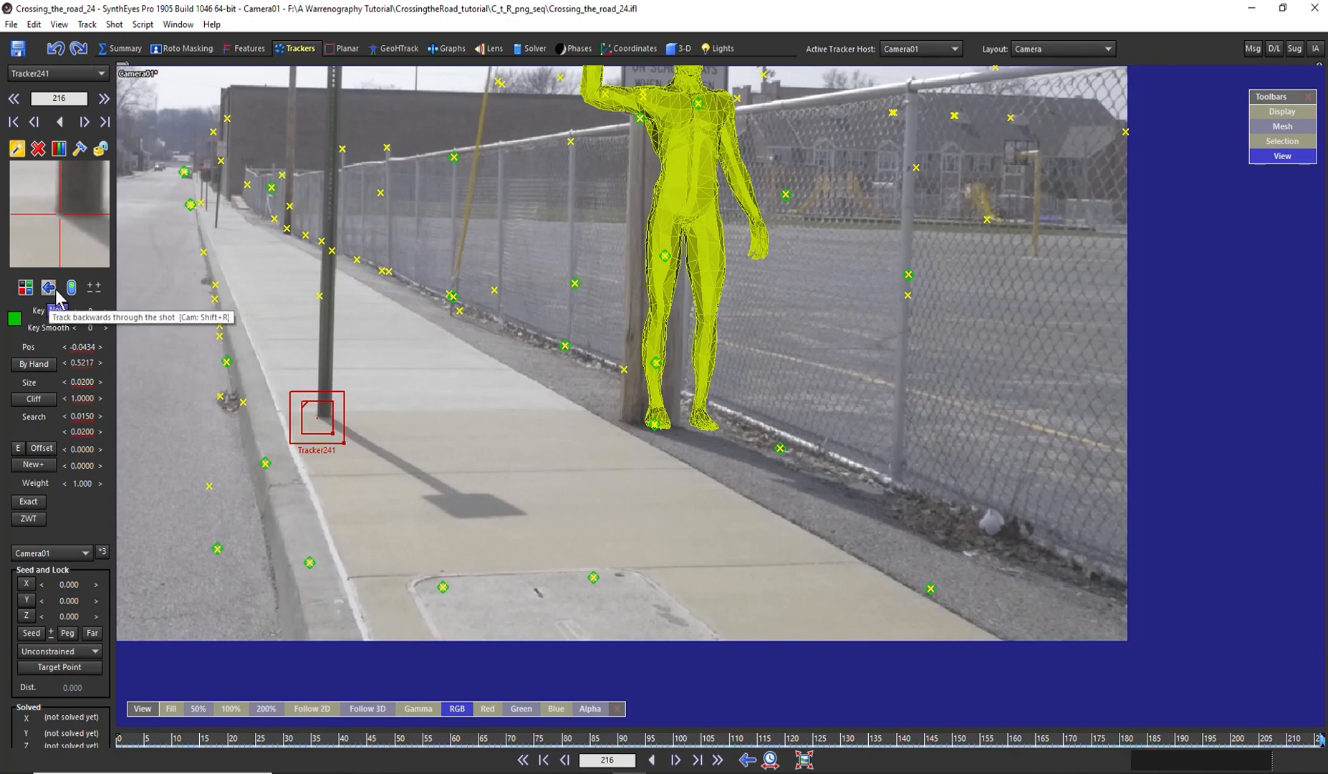
{"action": "left_click", "coordinate": [28, 519]}
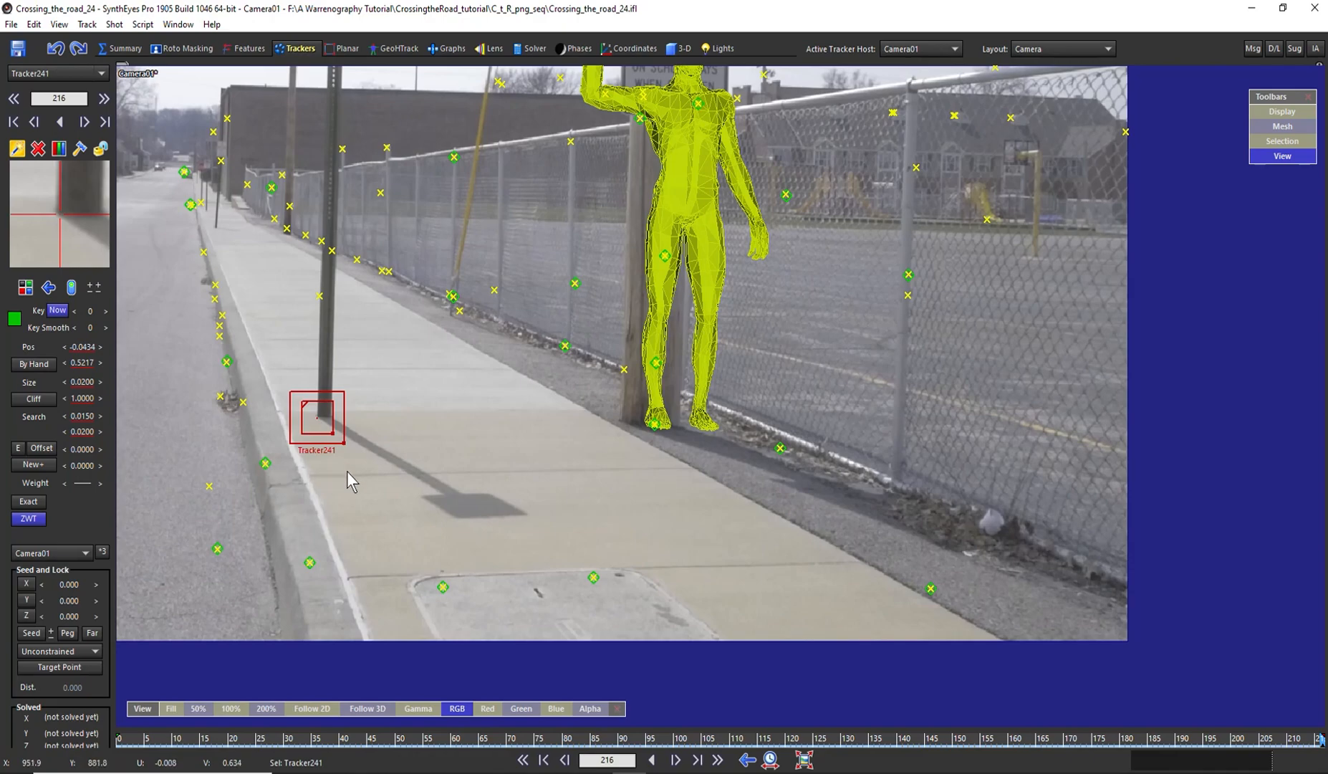
{"action": "key", "text": "space"}
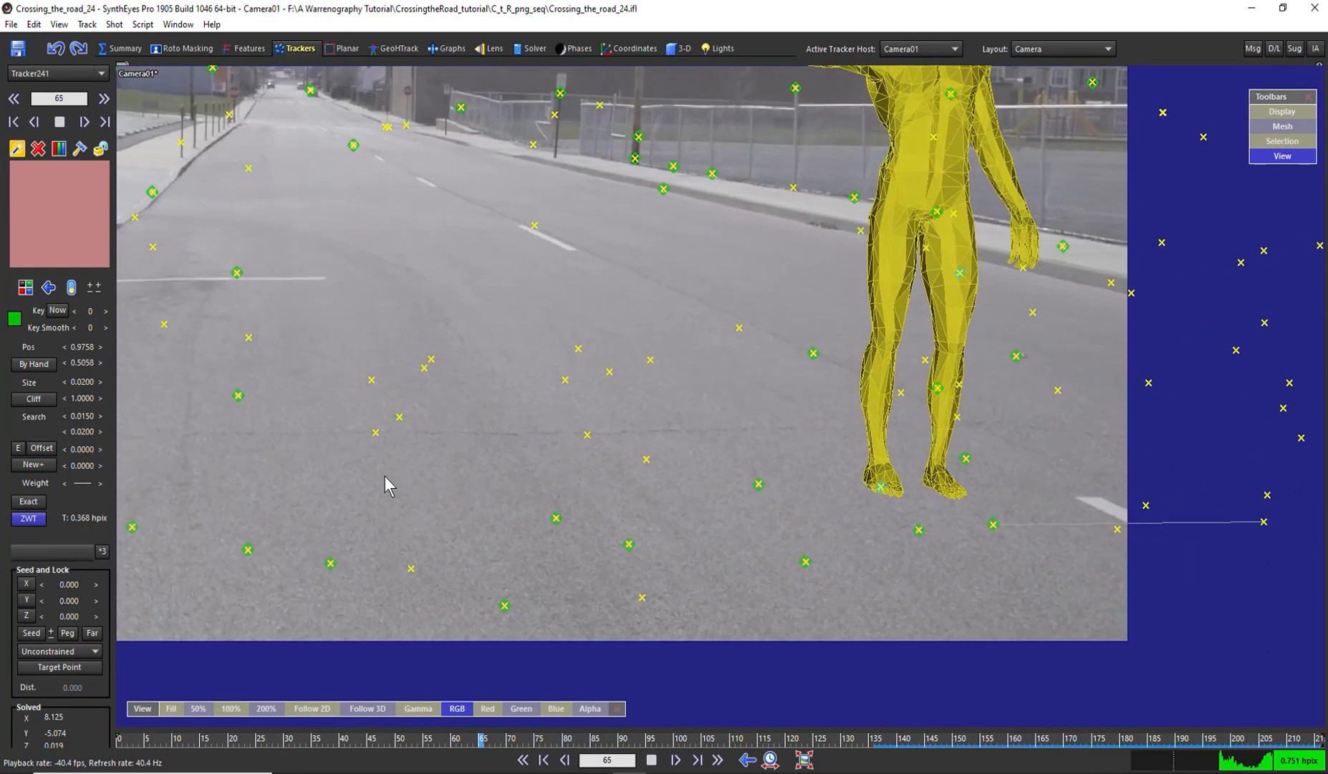
{"action": "key", "text": "space"}
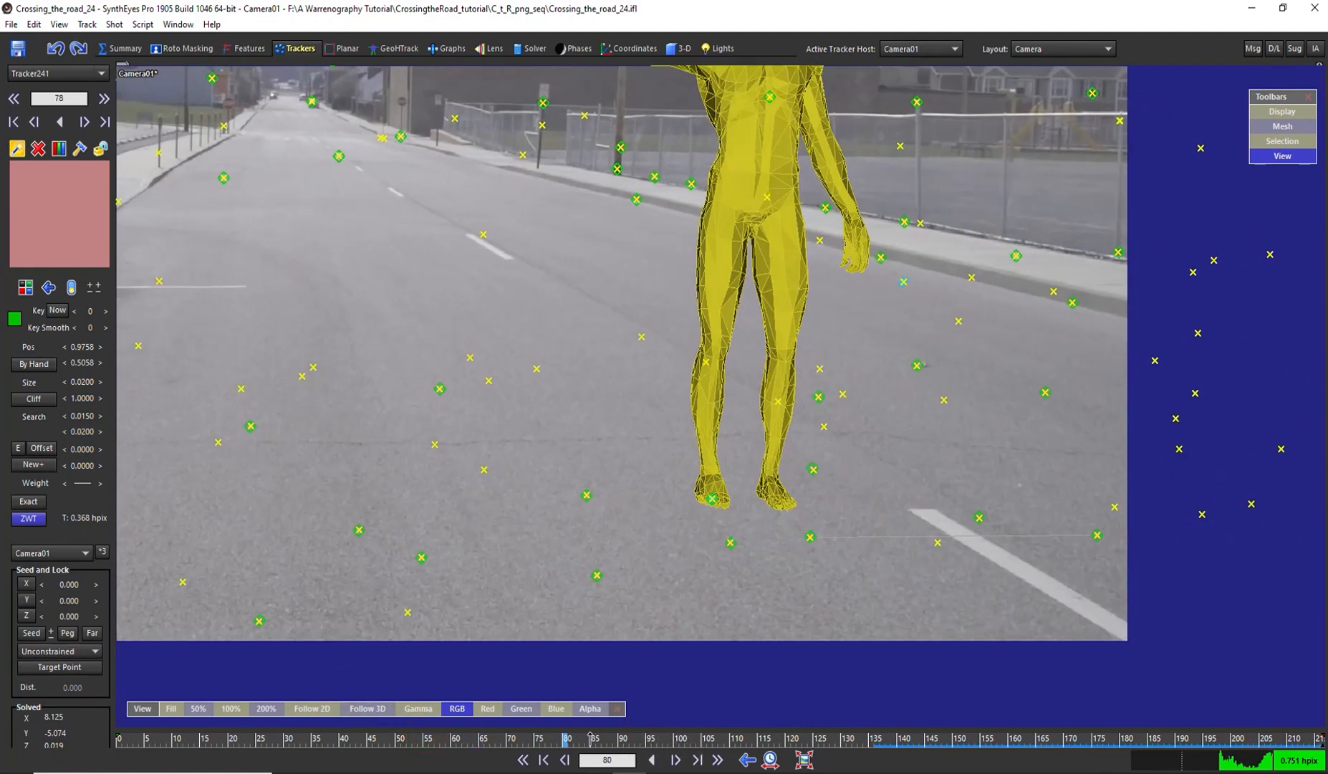
Check the signpost tracker across its tracked frames, lock it as done, and go to frame 188.
{"action": "left_click_drag", "start_coordinate": [591, 737], "coordinate": [1062, 738]}
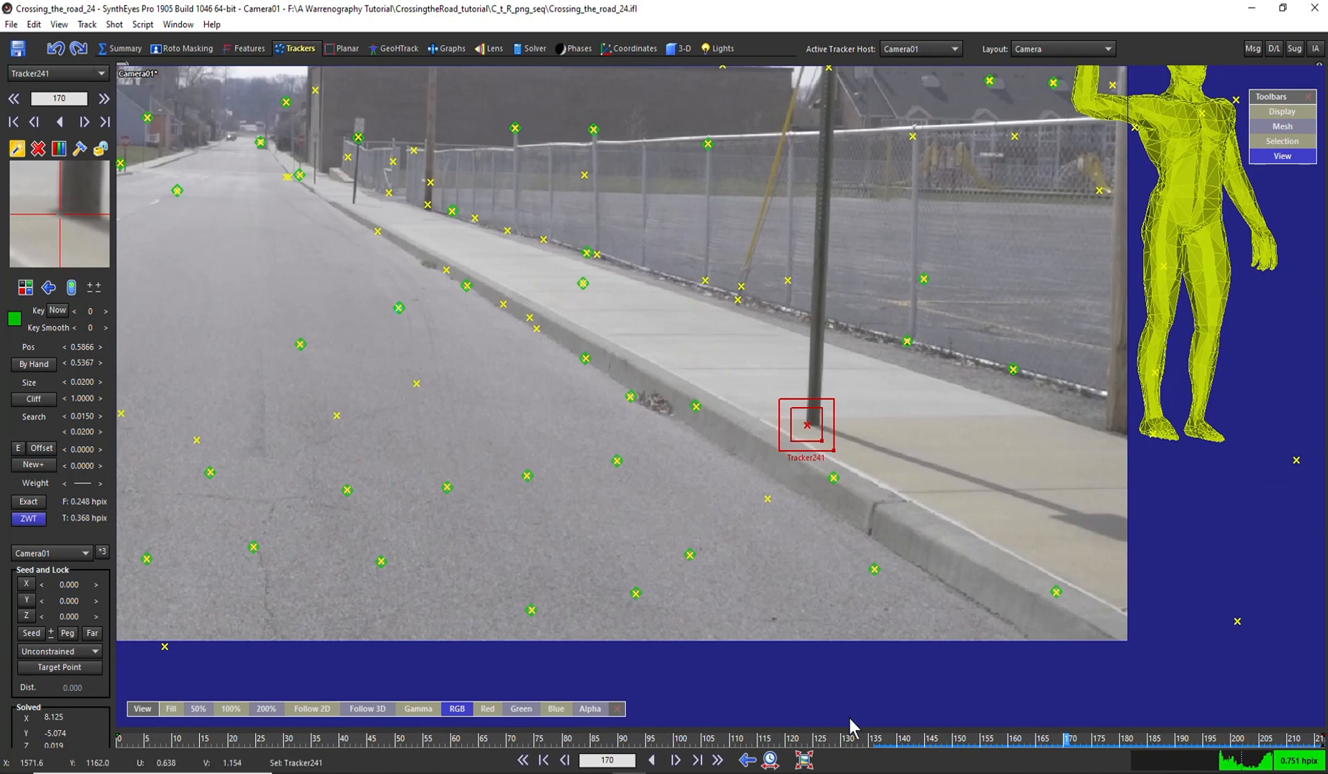
{"action": "left_click", "coordinate": [875, 739]}
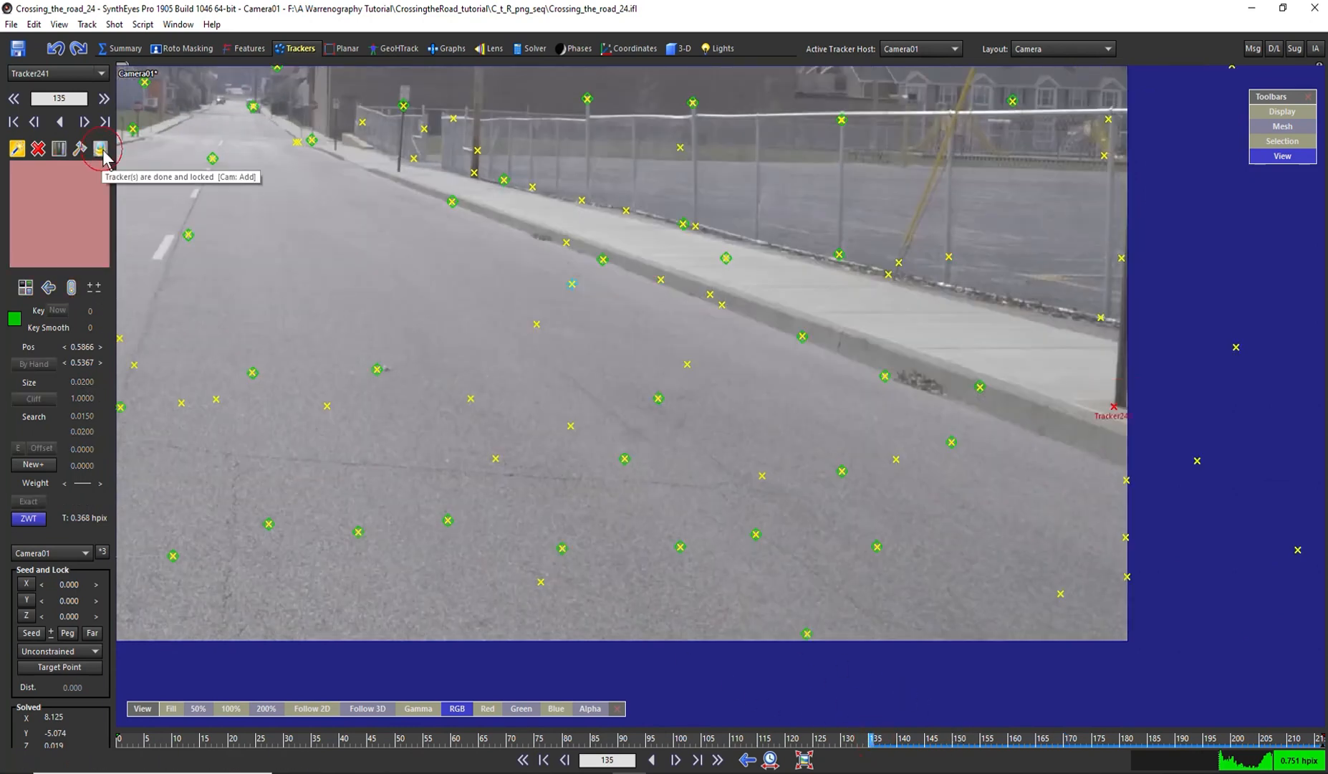
{"action": "left_click", "coordinate": [1017, 739]}
{"action": "left_click_drag", "start_coordinate": [1022, 736], "coordinate": [1166, 734]}
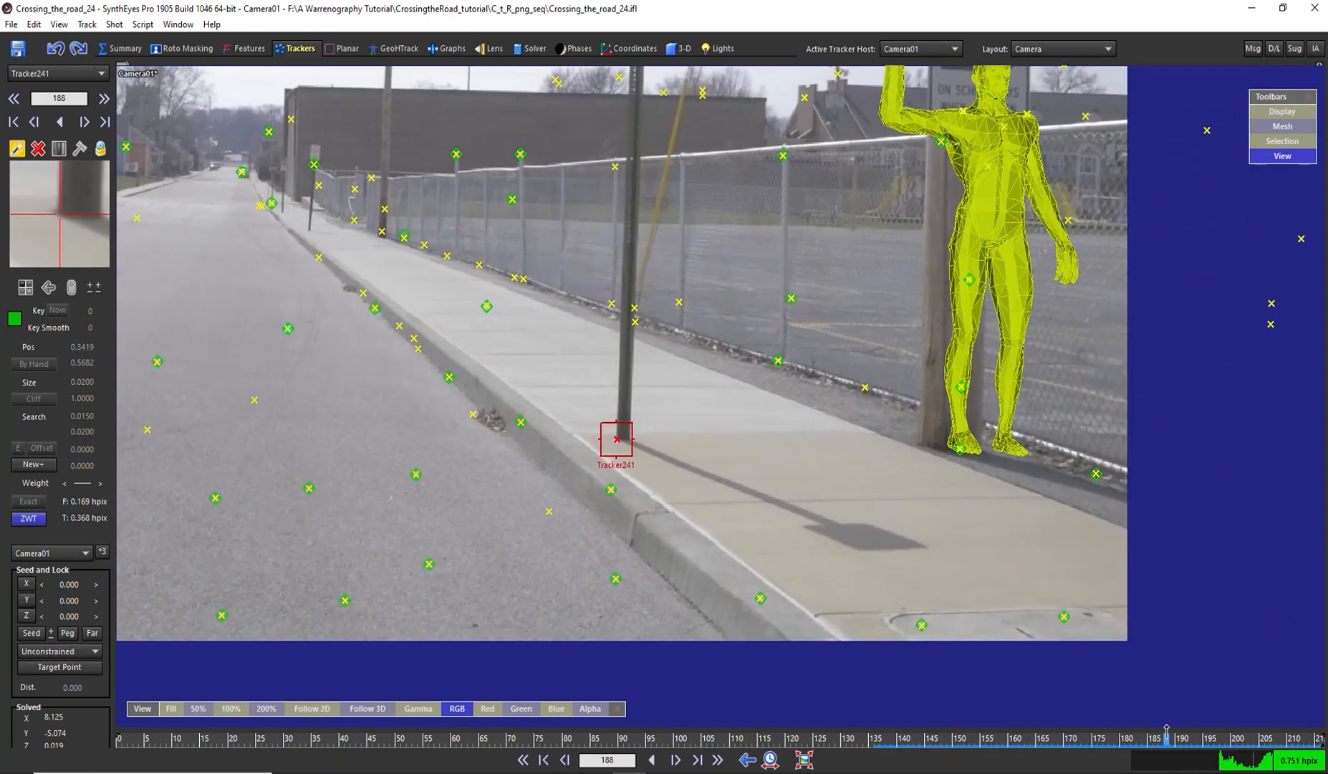
Move the second figure in the top view onto the signpost tracker, at about X 8.193, Y -5.121.
{"action": "left_click", "coordinate": [681, 49]}
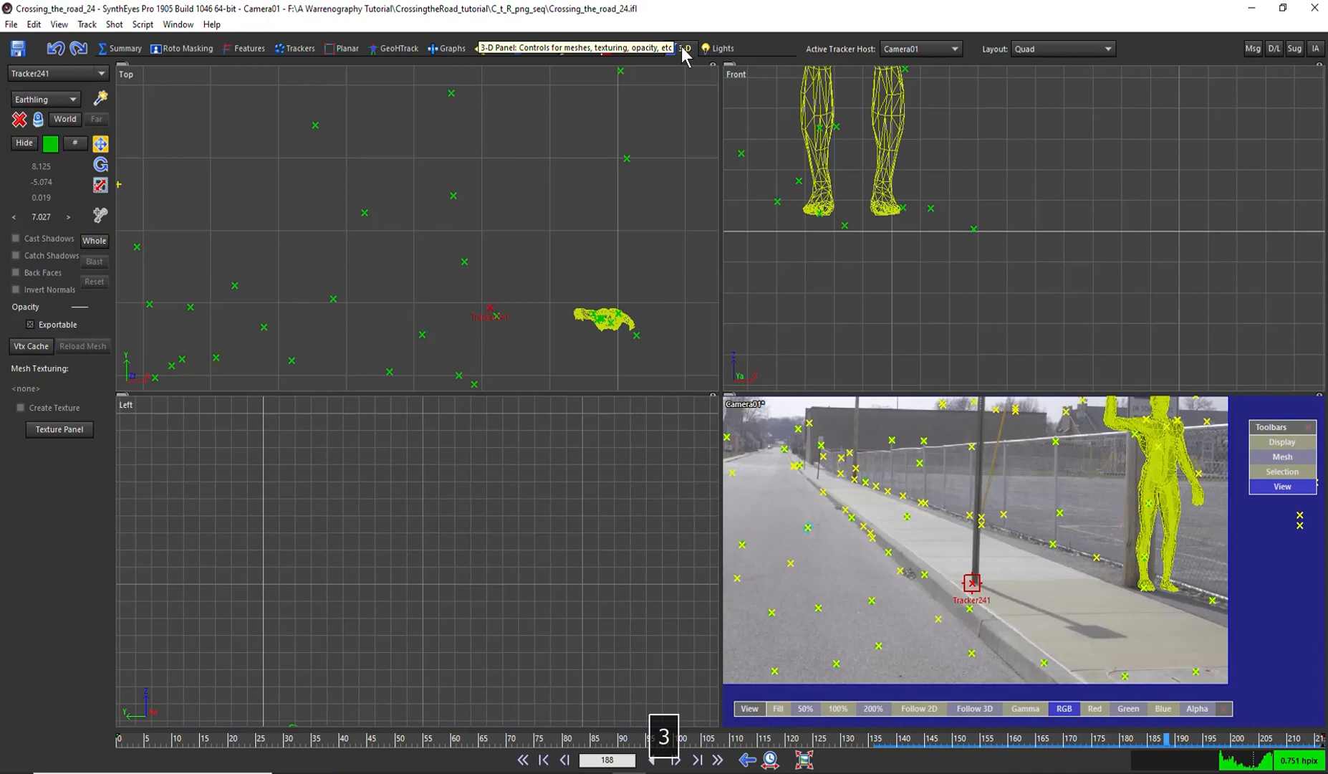
{"action": "left_click_drag", "start_coordinate": [585, 315], "coordinate": [469, 306]}
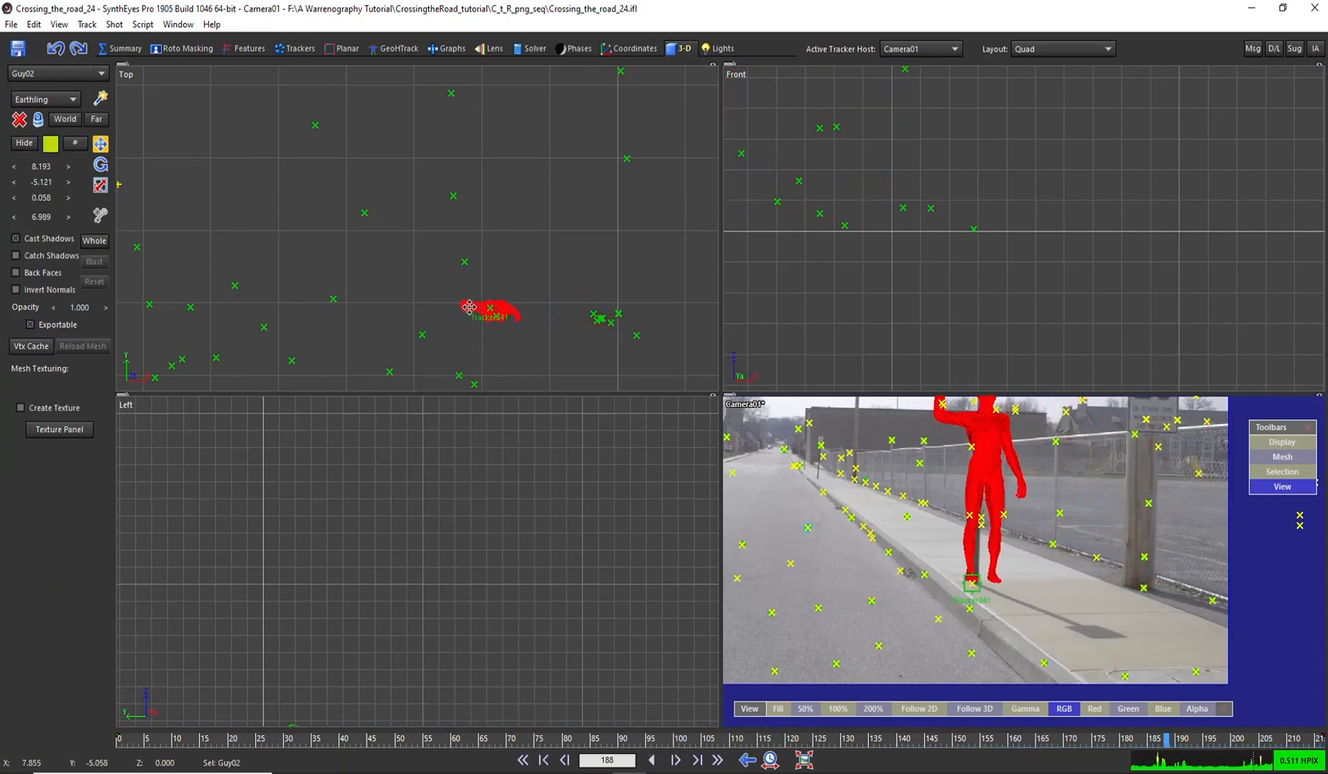
{"action": "left_click", "coordinate": [490, 308]}
{"action": "scroll", "coordinate": [502, 366], "scroll_direction": "up", "scroll_amount": 4}
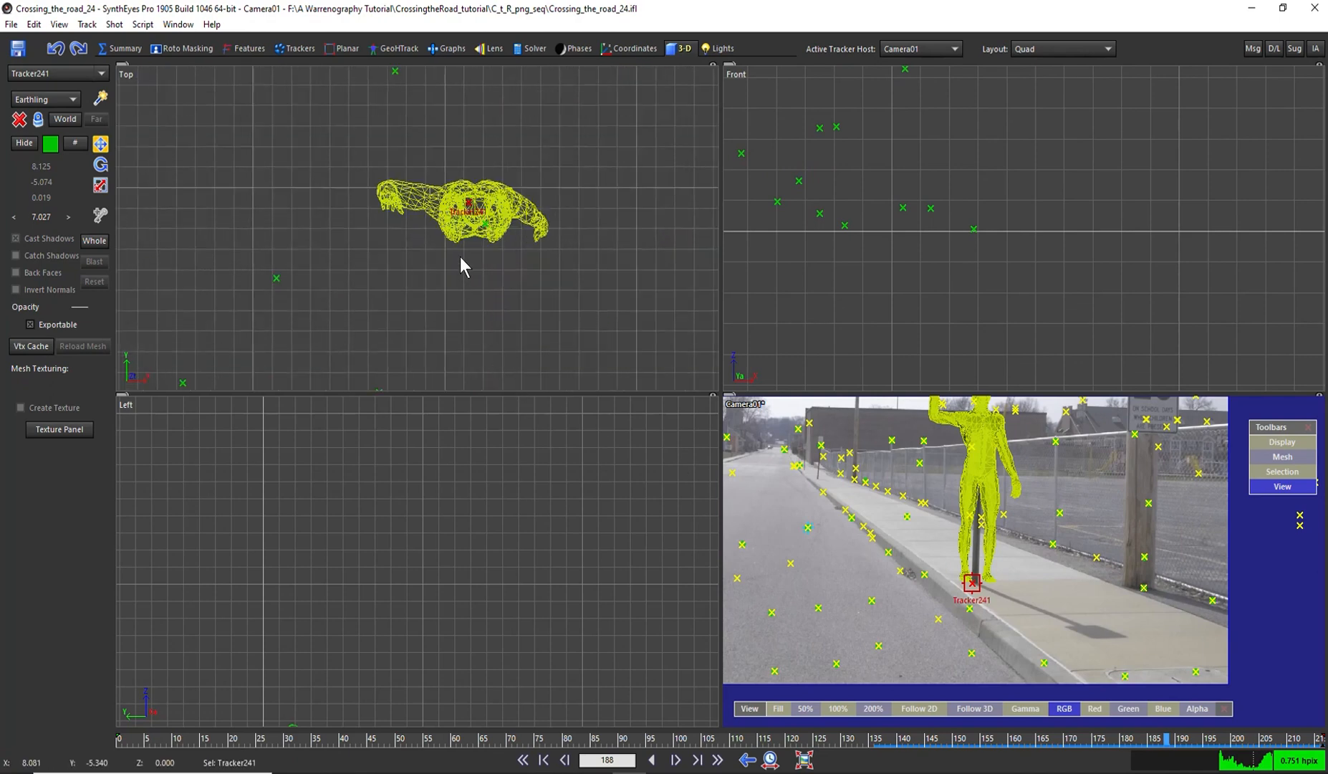
Lower the second figure in the front view so its feet rest at the signpost tracker's height, at about X 8.200, Z 0.003.
{"action": "scroll", "coordinate": [887, 266], "scroll_direction": "down", "scroll_amount": 2}
{"action": "middle_click_drag", "start_coordinate": [777, 287], "coordinate": [959, 311]}
{"action": "middle_click_drag", "start_coordinate": [756, 308], "coordinate": [977, 314]}
{"action": "middle_click_drag", "start_coordinate": [885, 284], "coordinate": [885, 272]}
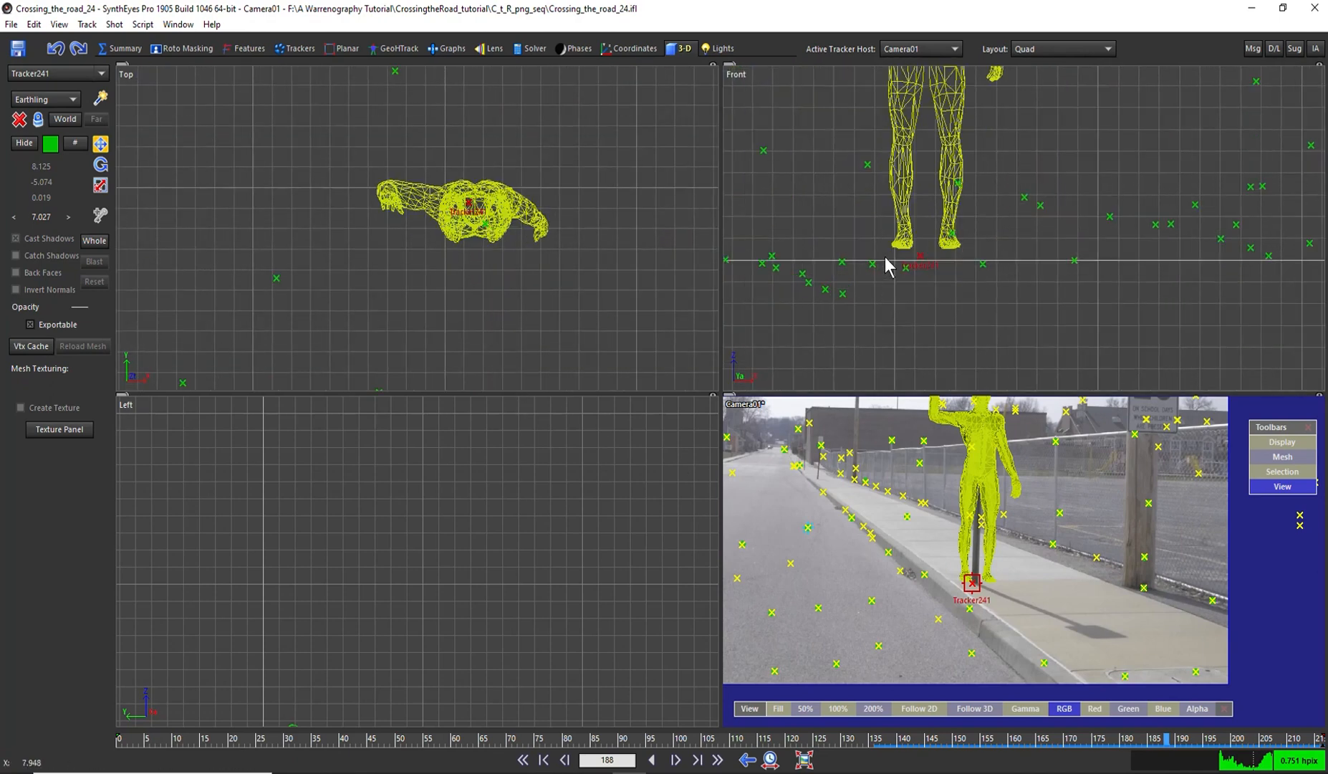
{"action": "left_click_drag", "start_coordinate": [901, 226], "coordinate": [914, 238]}
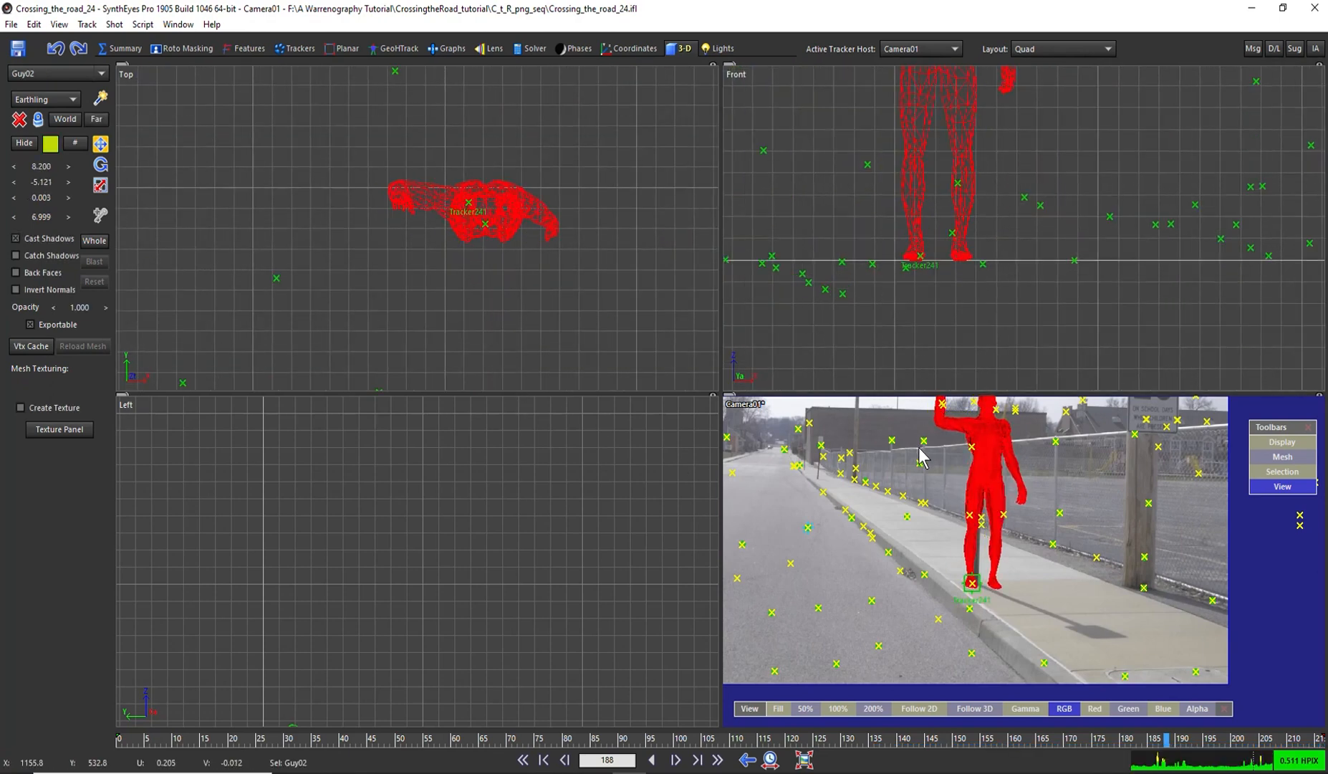
Fit the whole frame in the camera view and play the shot backward and forward to examine how the figure holds at the signpost.
{"action": "scroll", "coordinate": [920, 456], "scroll_direction": "down", "scroll_amount": 3}
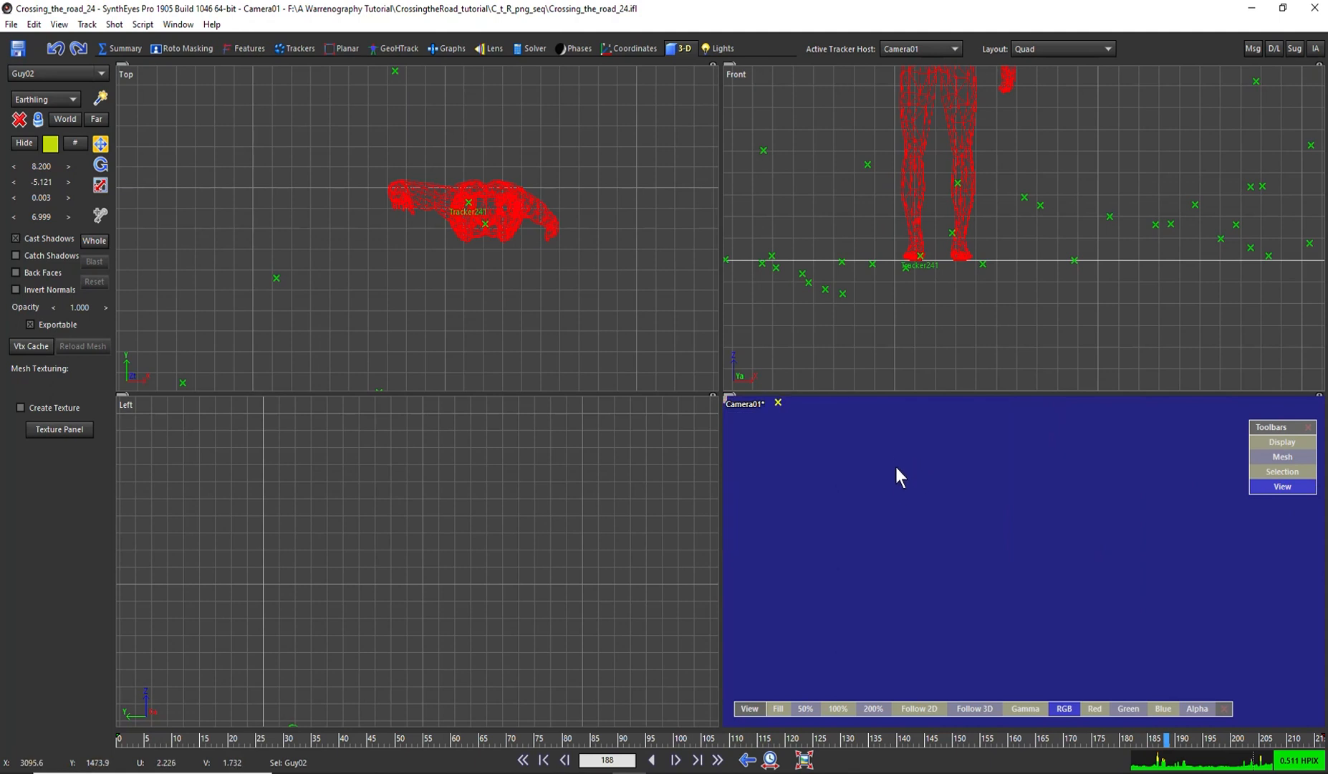
{"action": "key", "text": "0"}
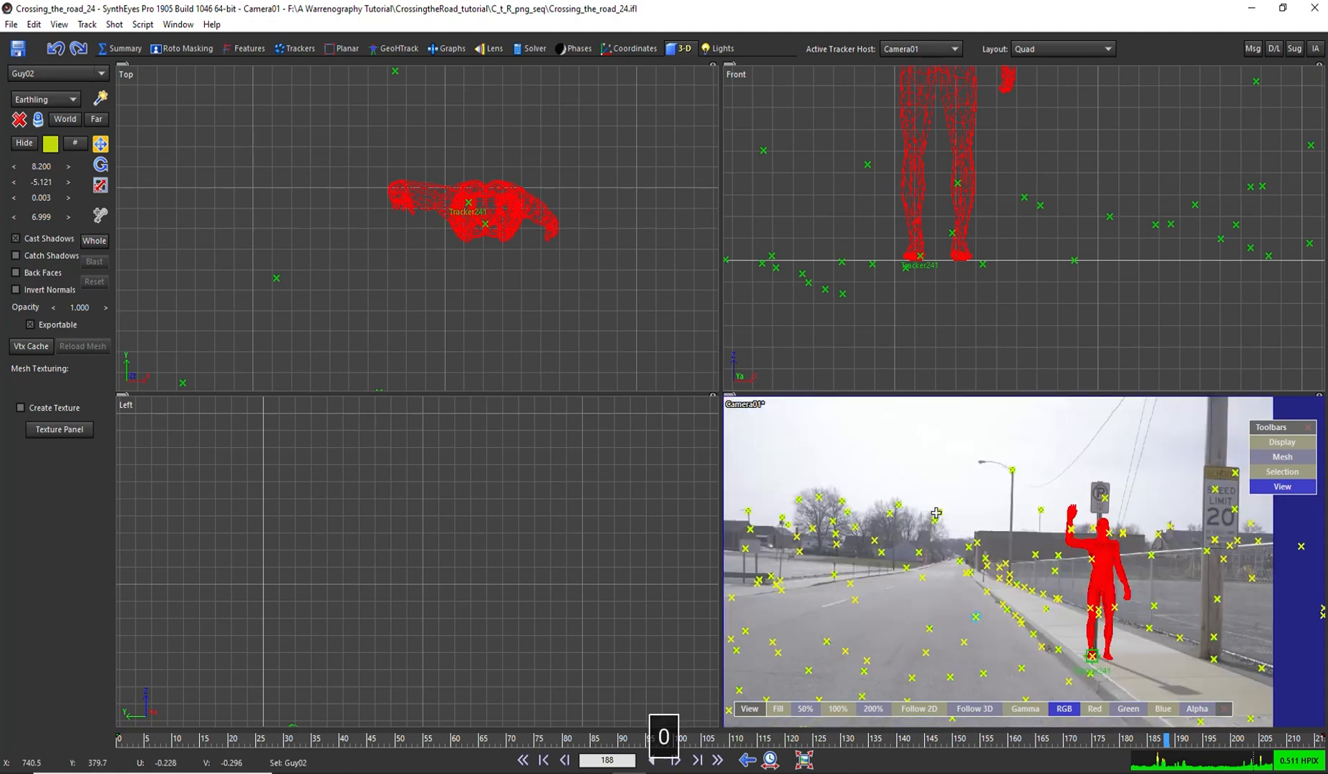
{"action": "key", "text": "space"}
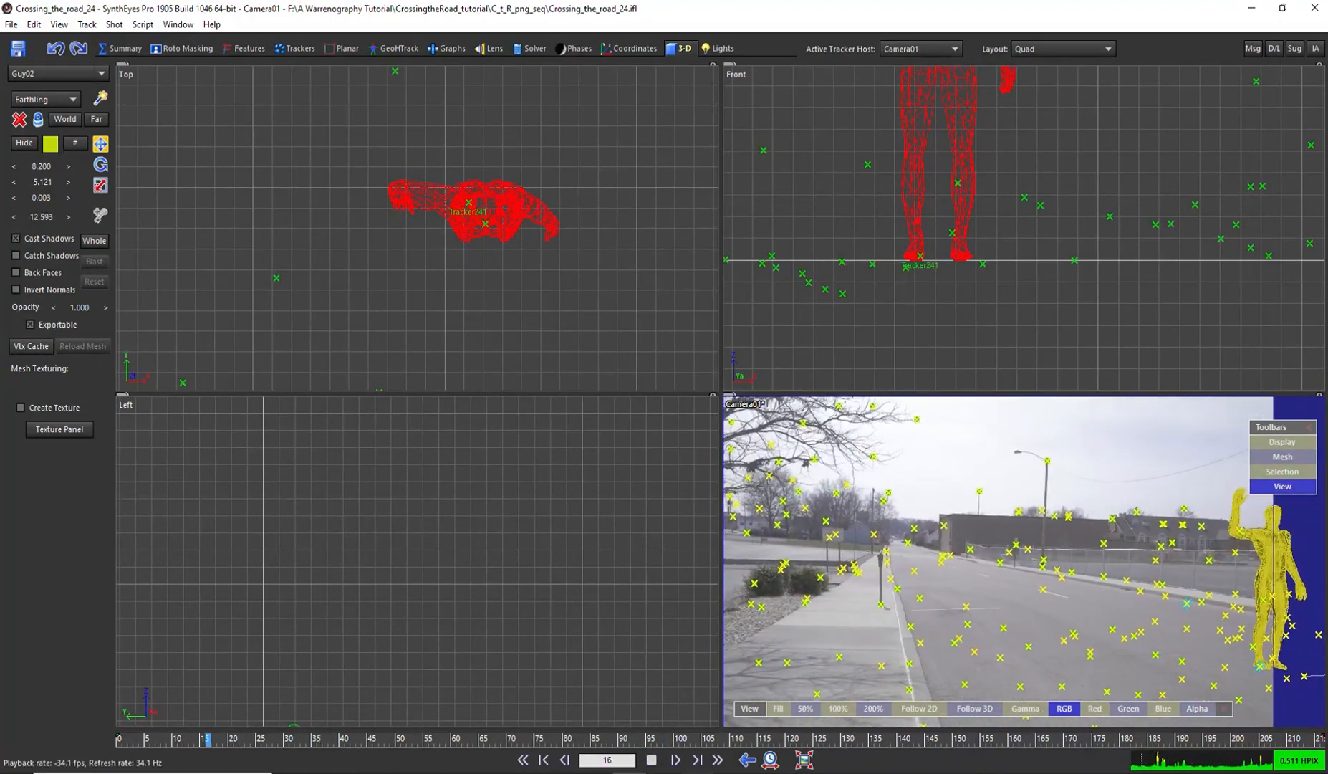
{"action": "key", "text": "space"}
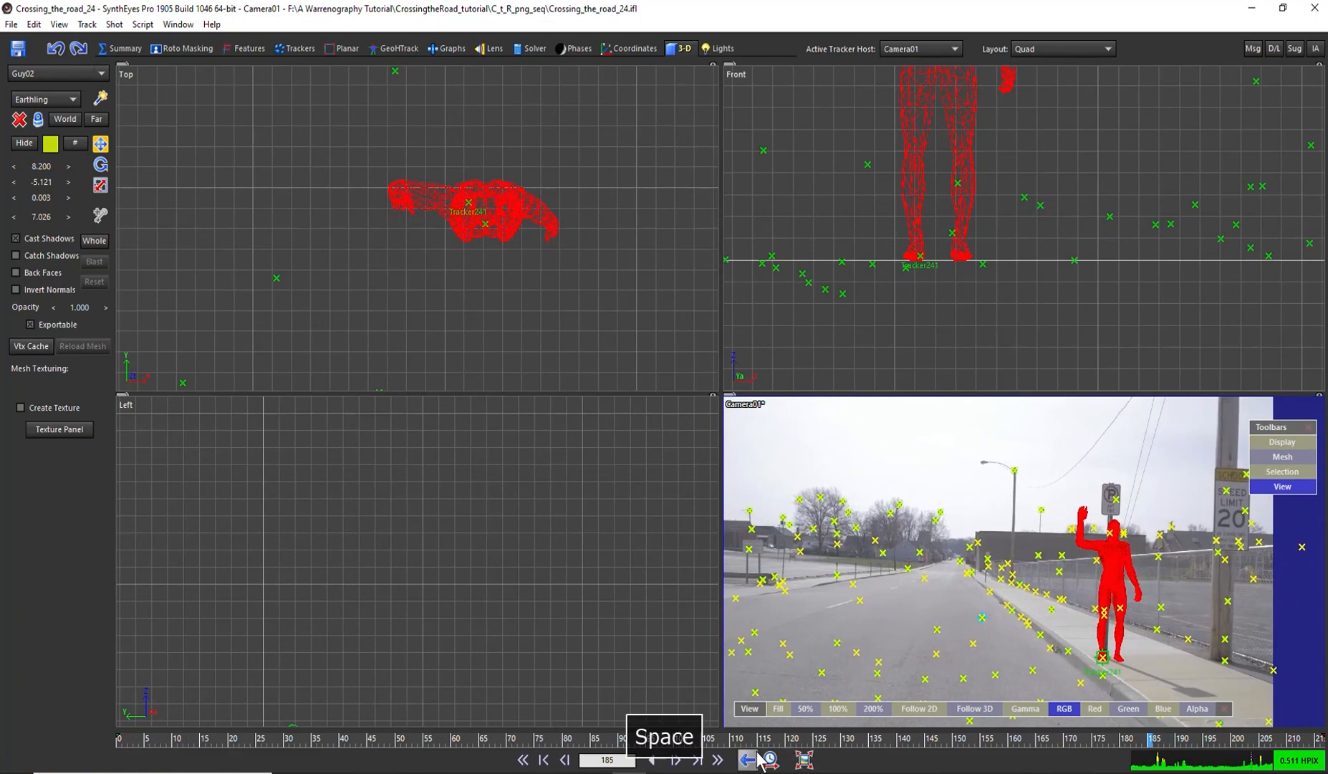
{"action": "key", "text": "space"}
{"action": "key", "text": "space"}
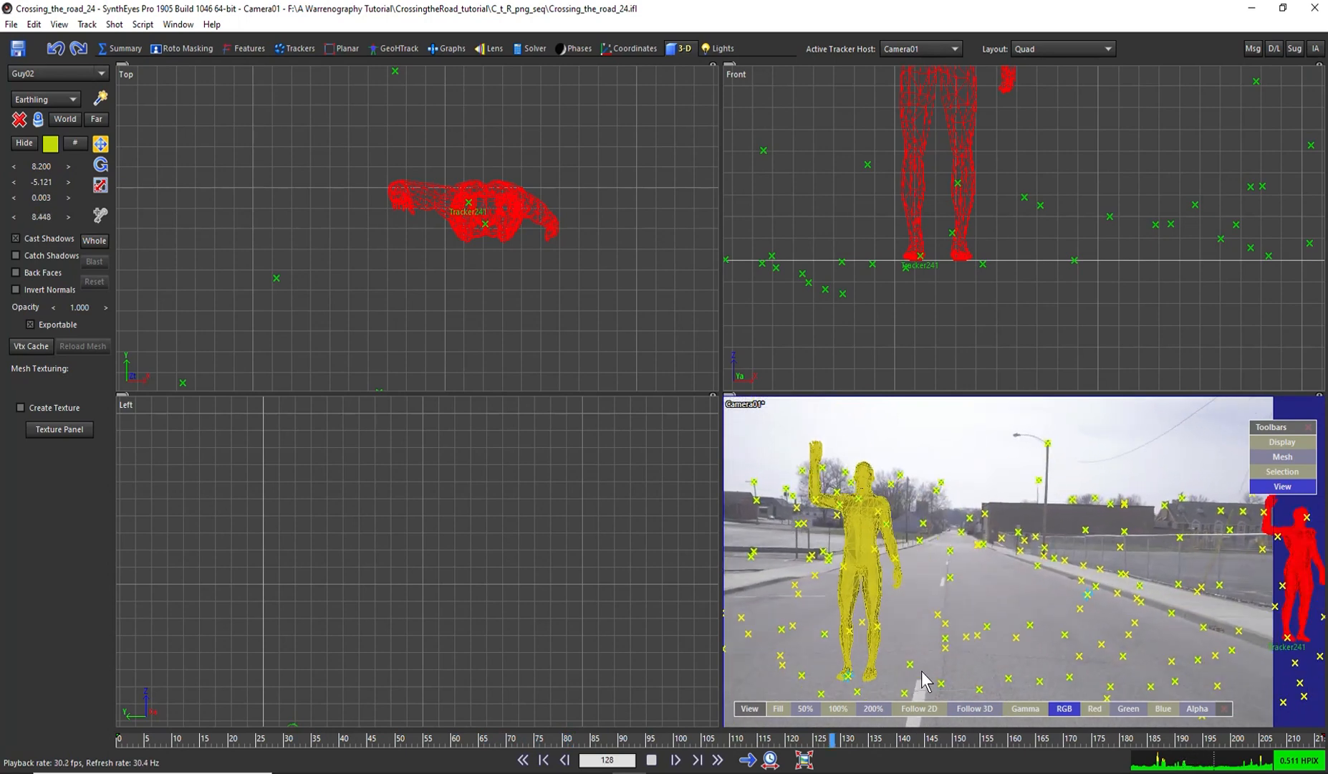
{"action": "key", "text": "space"}
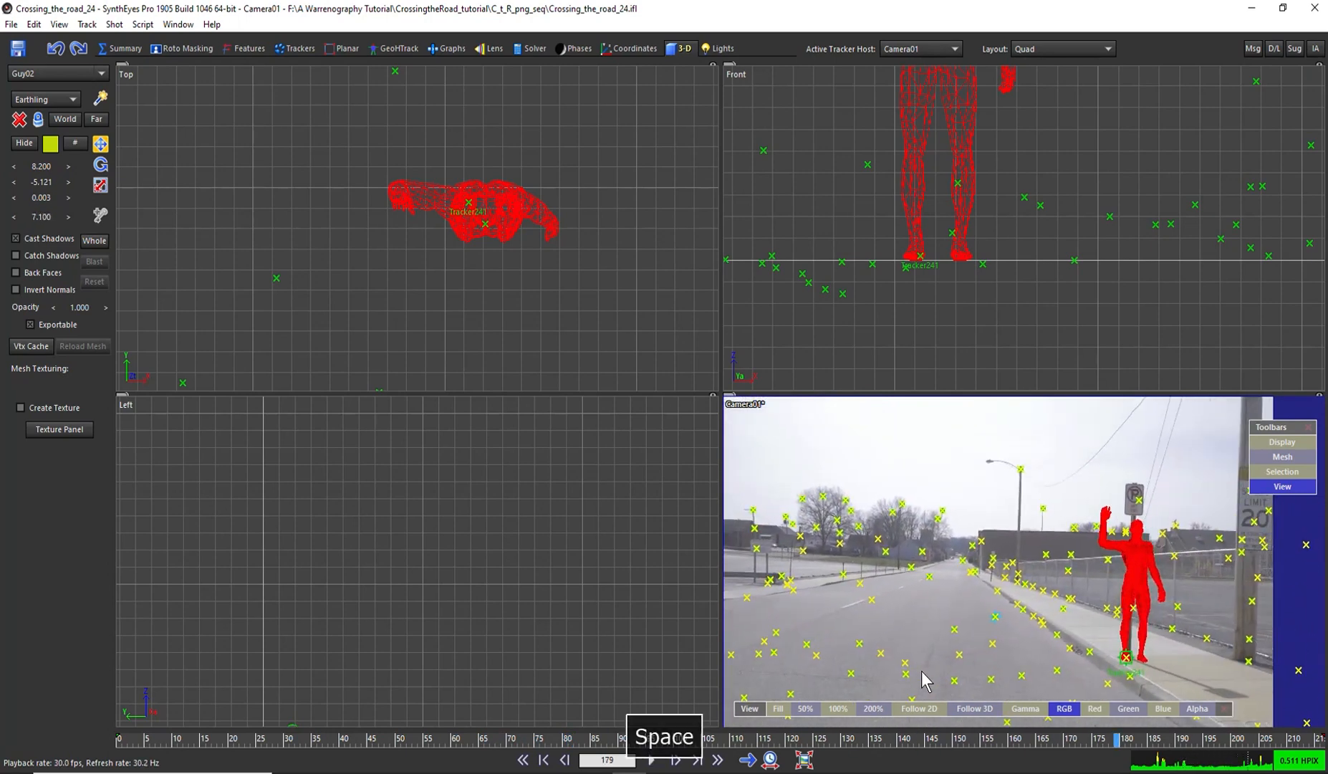
{"action": "key", "text": "space"}
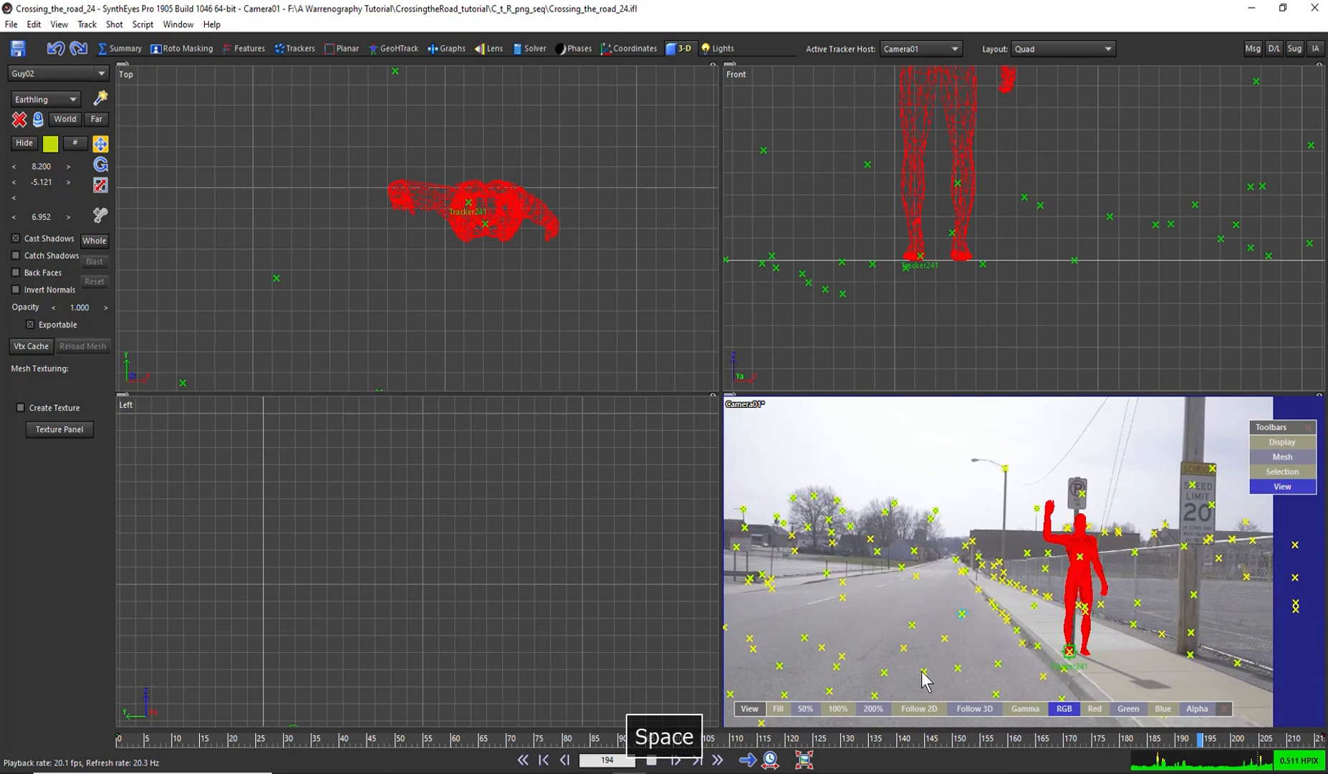
Stop playback and, at frame 216, create a tracker centred on the tip of the street lamp head.
{"action": "key", "text": "space"}
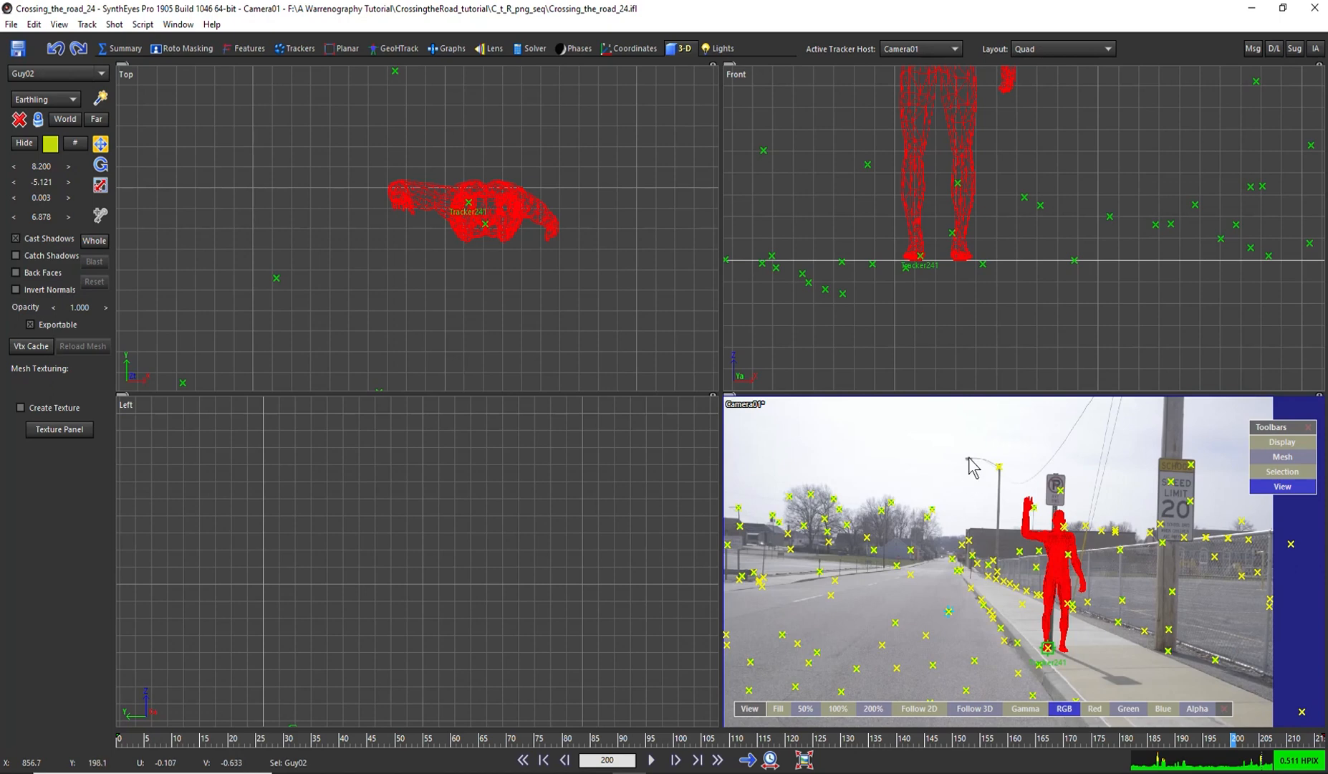
{"action": "scroll", "coordinate": [969, 459], "scroll_direction": "up", "scroll_amount": 3}
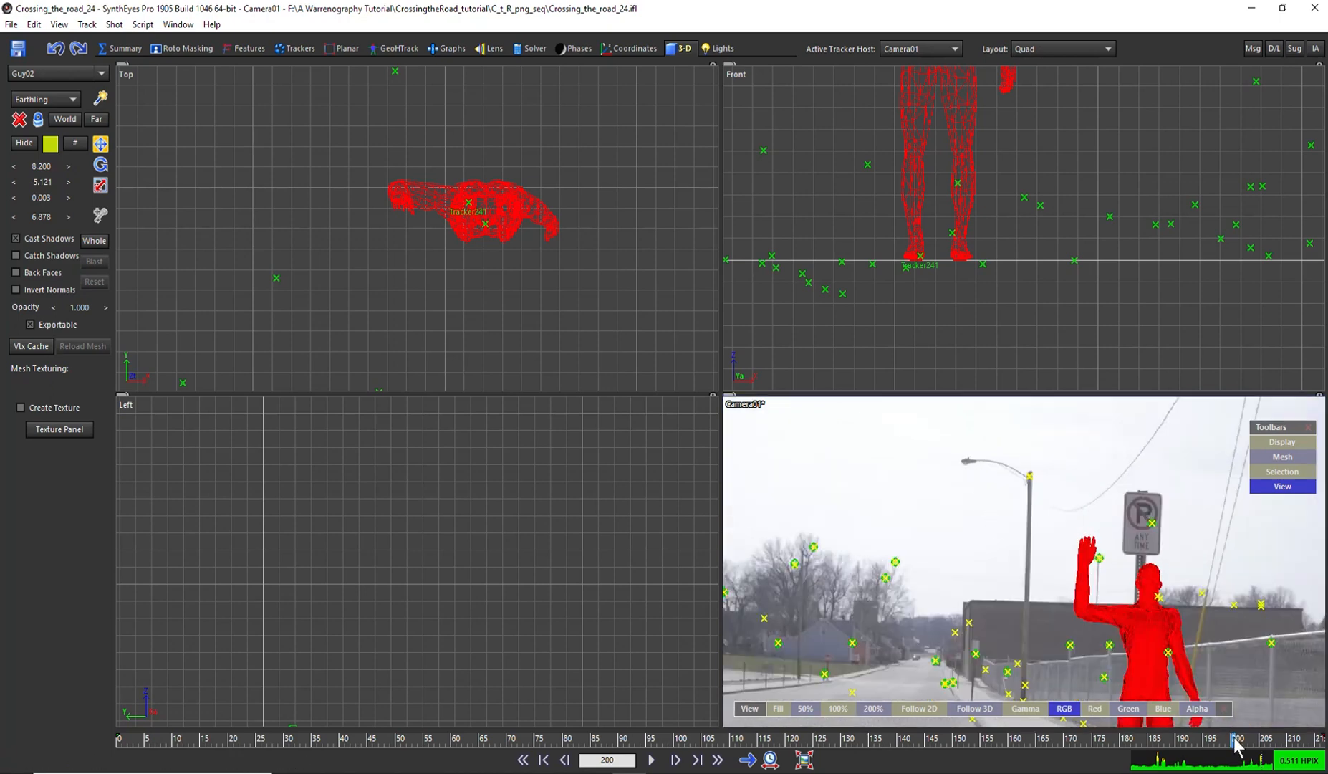
{"action": "left_click_drag", "start_coordinate": [1234, 742], "coordinate": [1324, 739]}
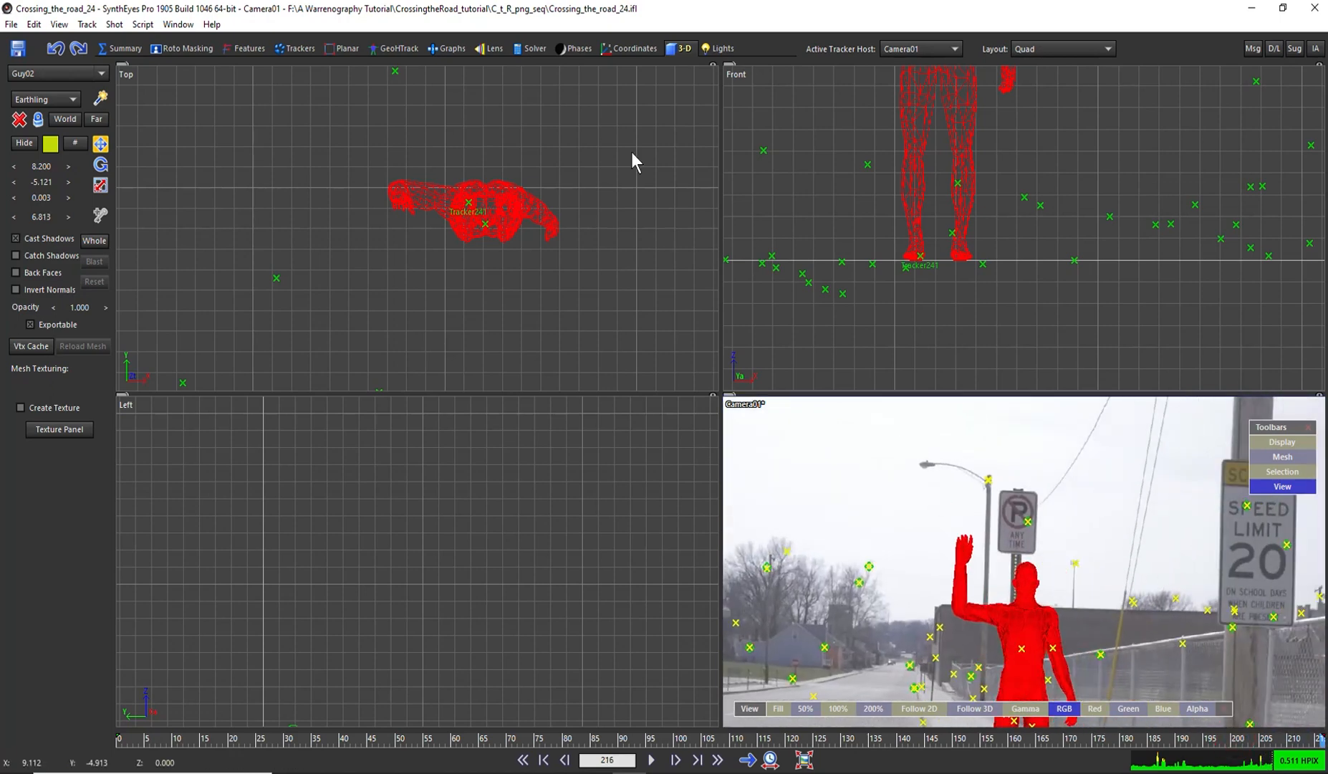
{"action": "left_click", "coordinate": [292, 49]}
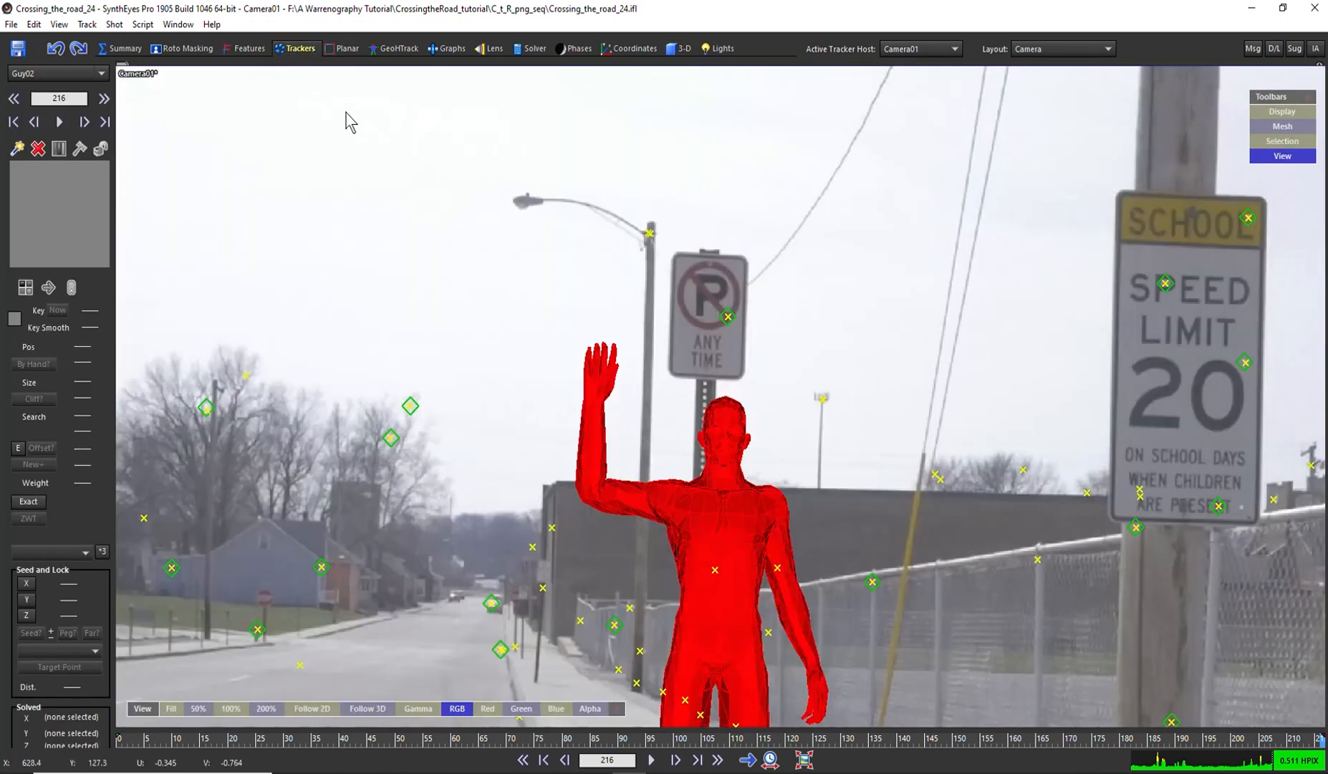
{"action": "left_click", "coordinate": [18, 151]}
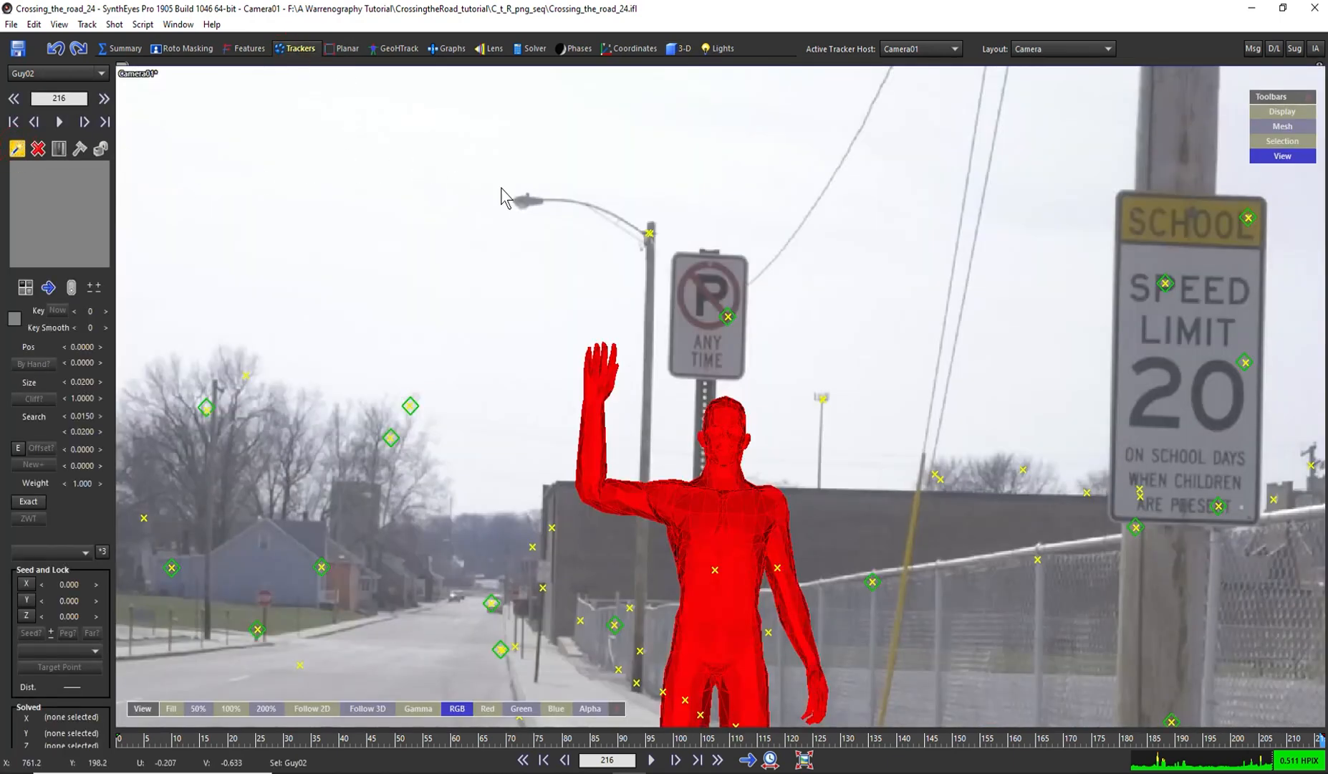
{"action": "left_click", "coordinate": [529, 203]}
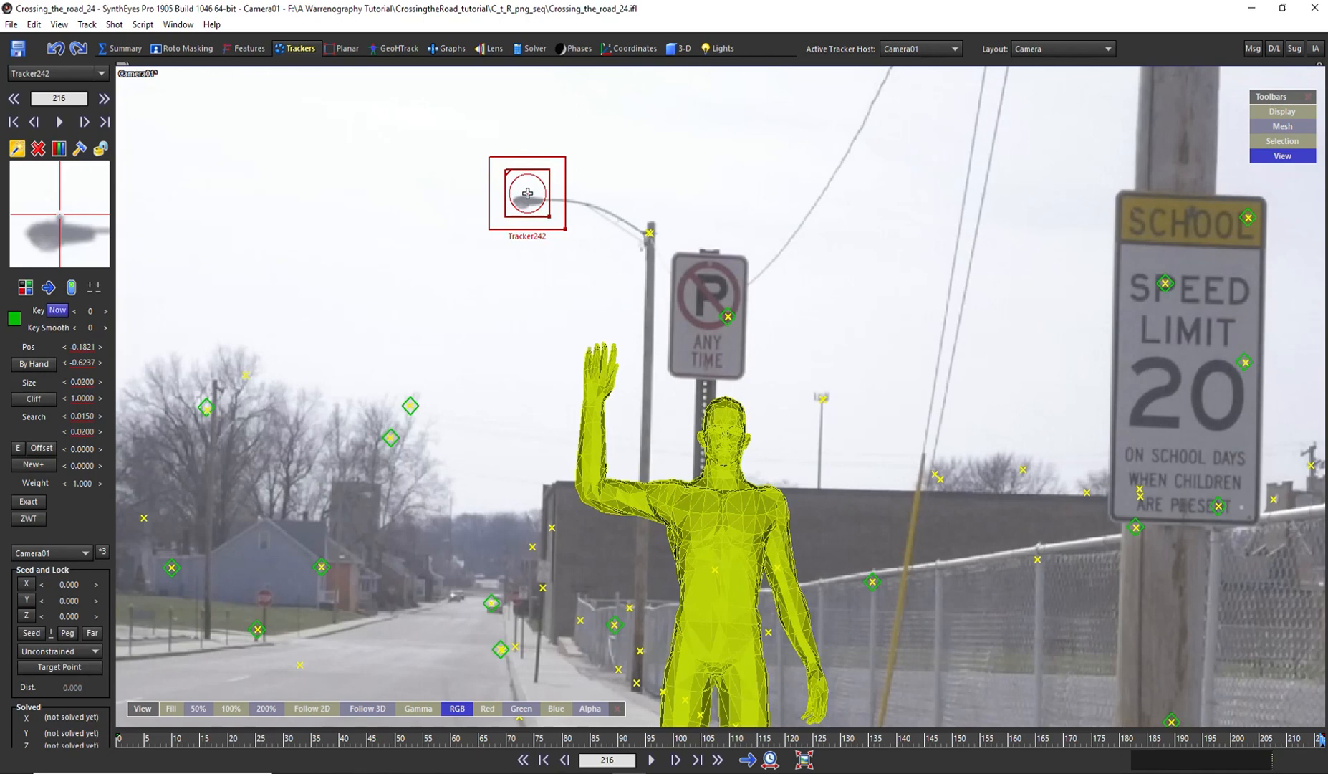
{"action": "left_click_drag", "start_coordinate": [88, 230], "coordinate": [88, 229]}
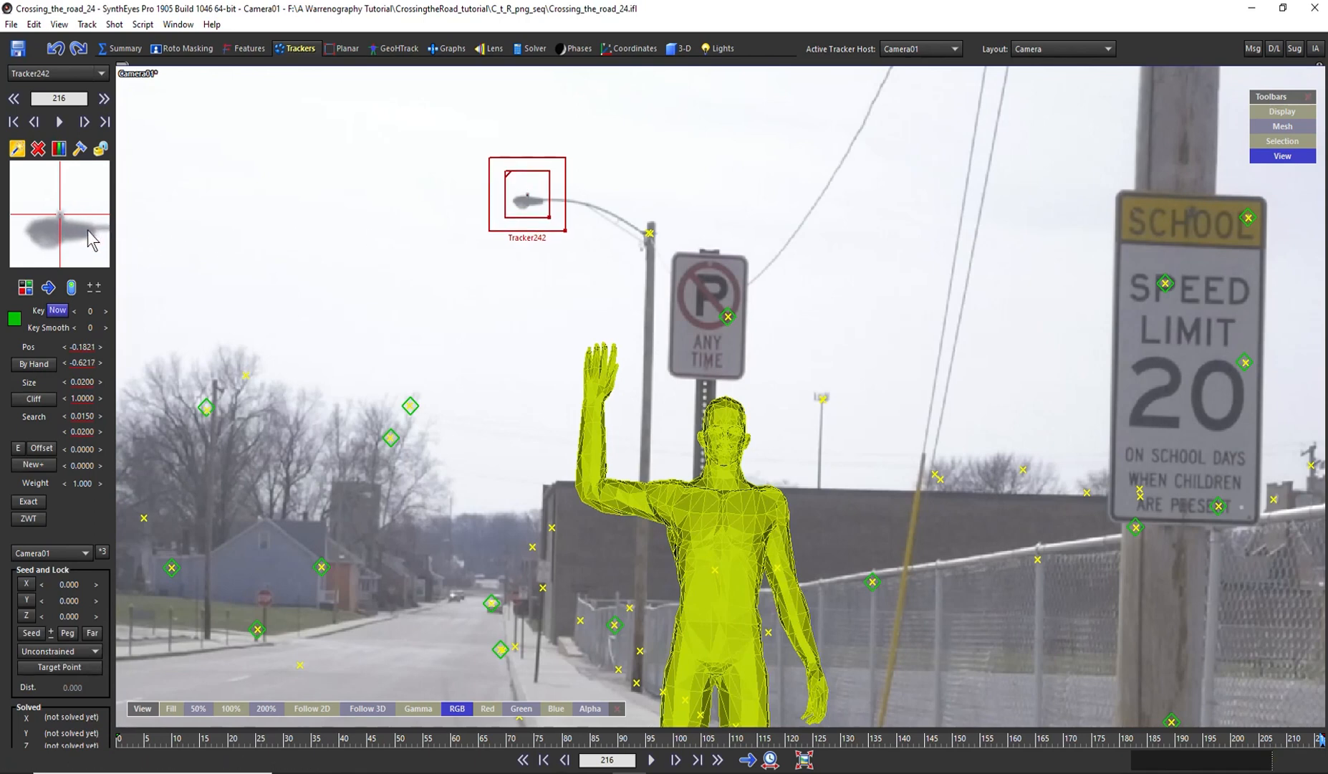
Track the street lamp tracker backwards through the shot to frame 0 as a zero-weighted tracker and lock it.
{"action": "left_click", "coordinate": [47, 288]}
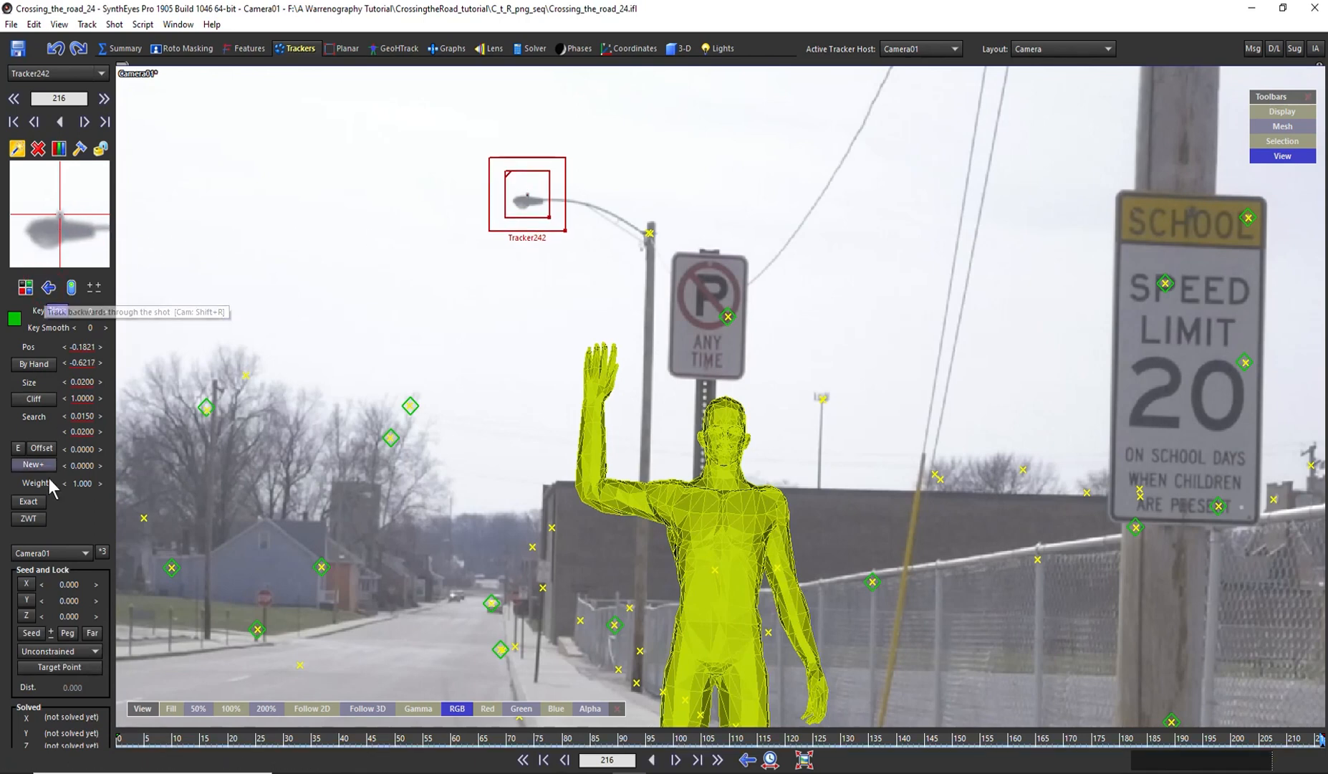
{"action": "left_click", "coordinate": [29, 518]}
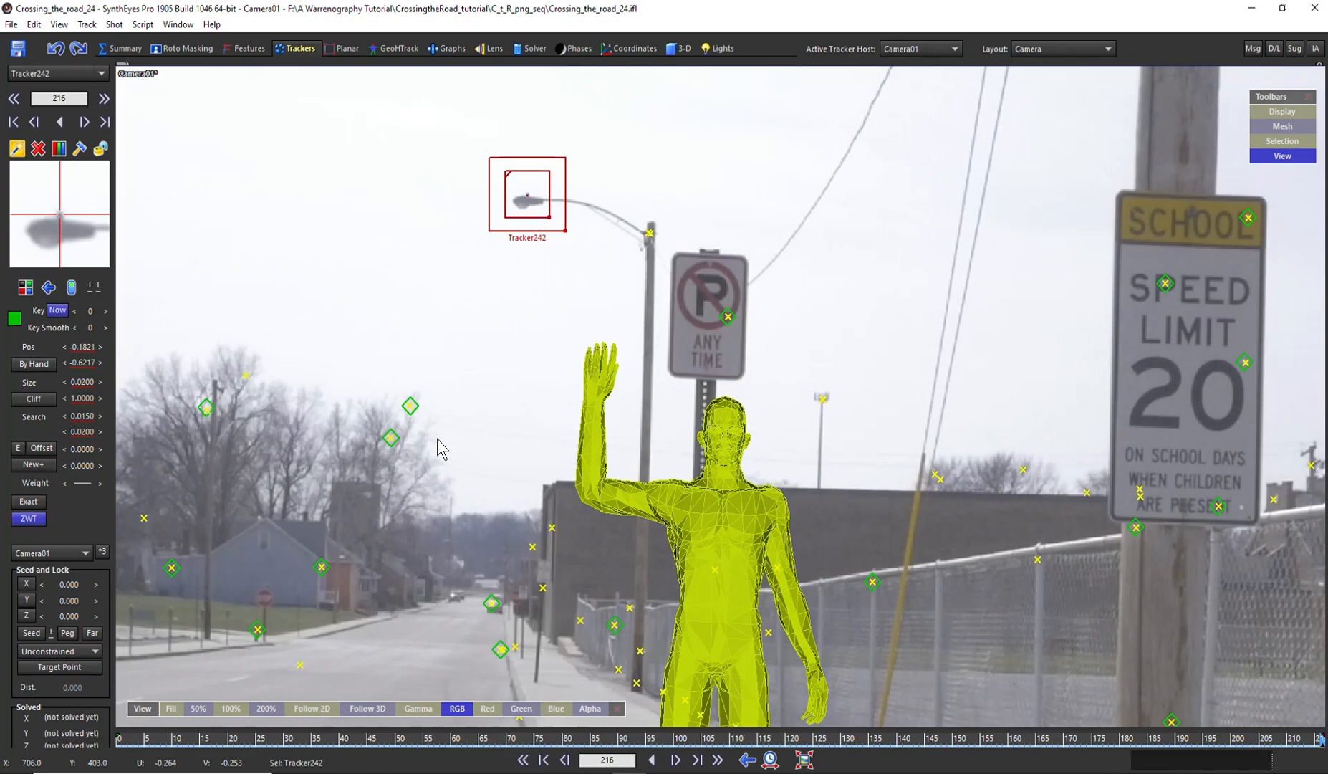
{"action": "key", "text": "space"}
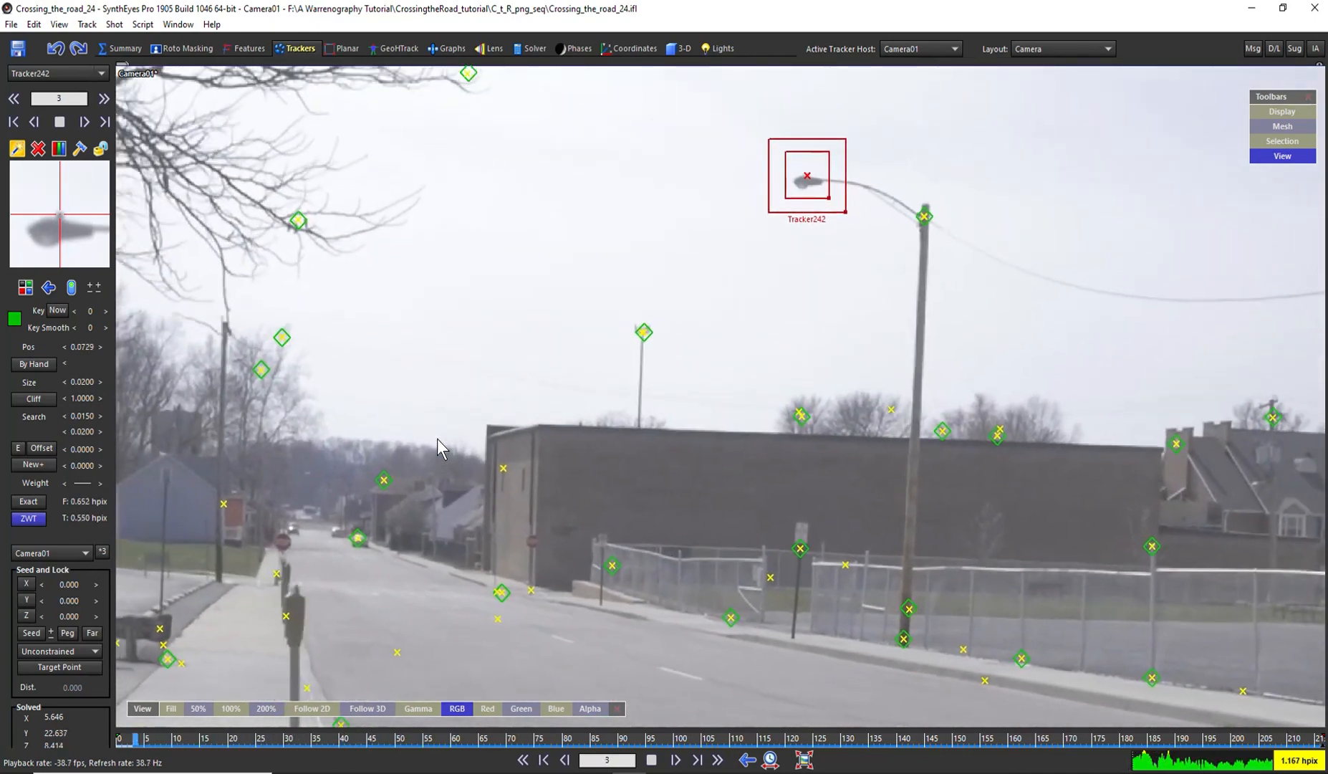
{"action": "left_click", "coordinate": [103, 148]}
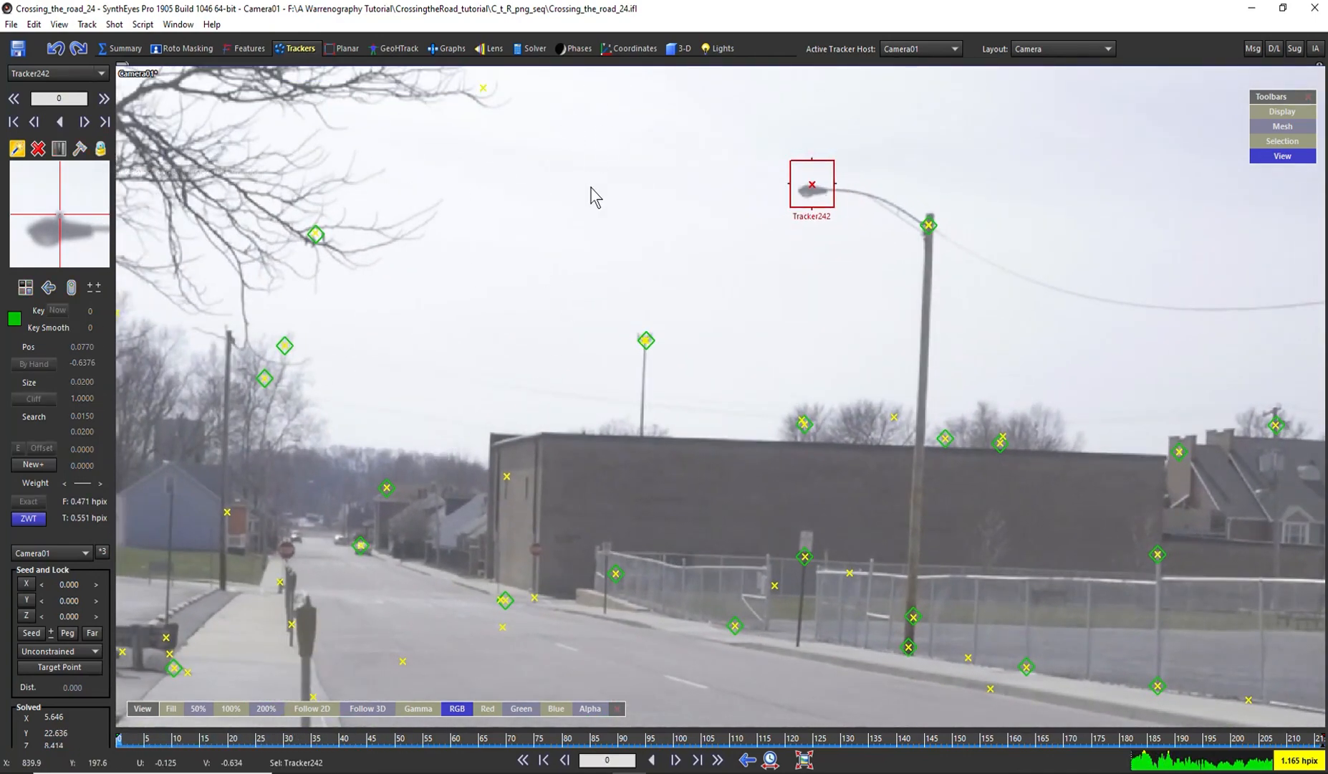
In the quad 3-D layout, create a sphere about 0.85 in size centred on the street lamp tracker in the Top view.
{"action": "left_click", "coordinate": [680, 48]}
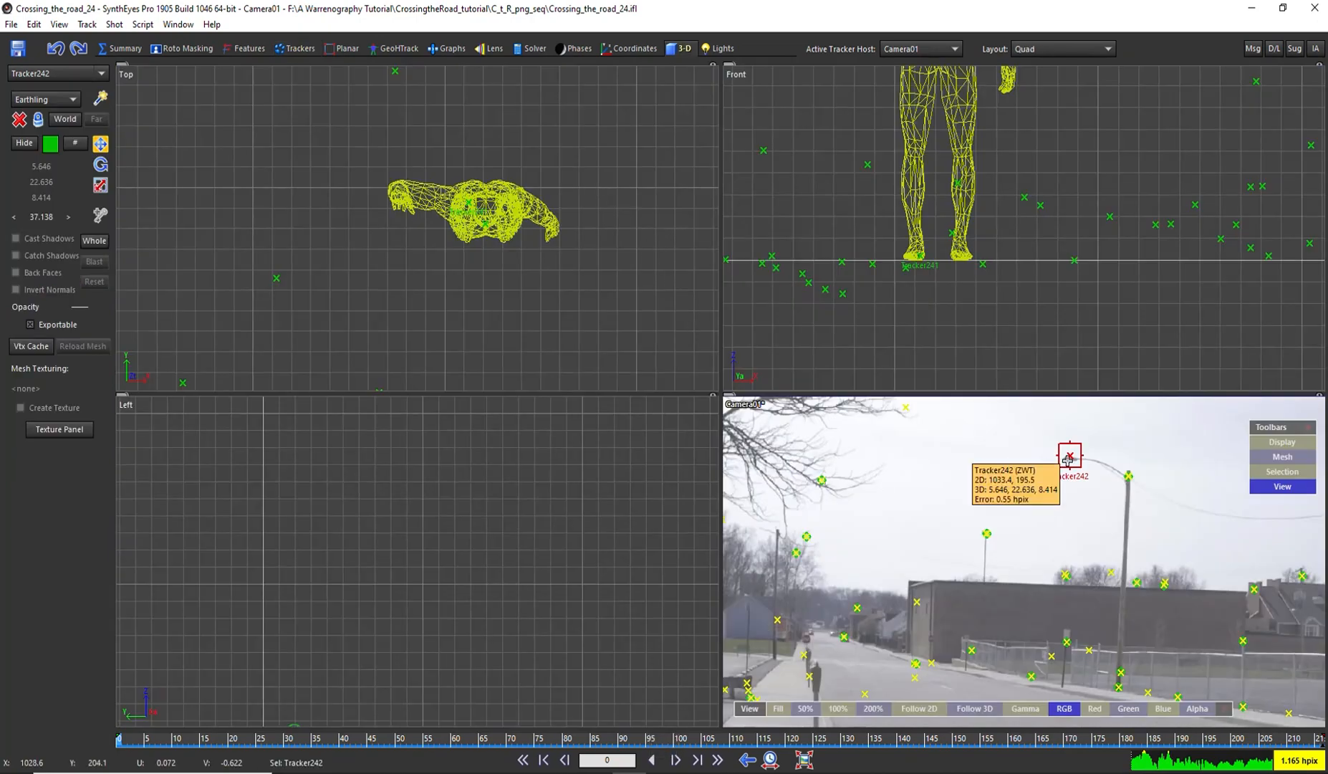
{"action": "scroll", "coordinate": [962, 284], "scroll_direction": "down", "scroll_amount": 3}
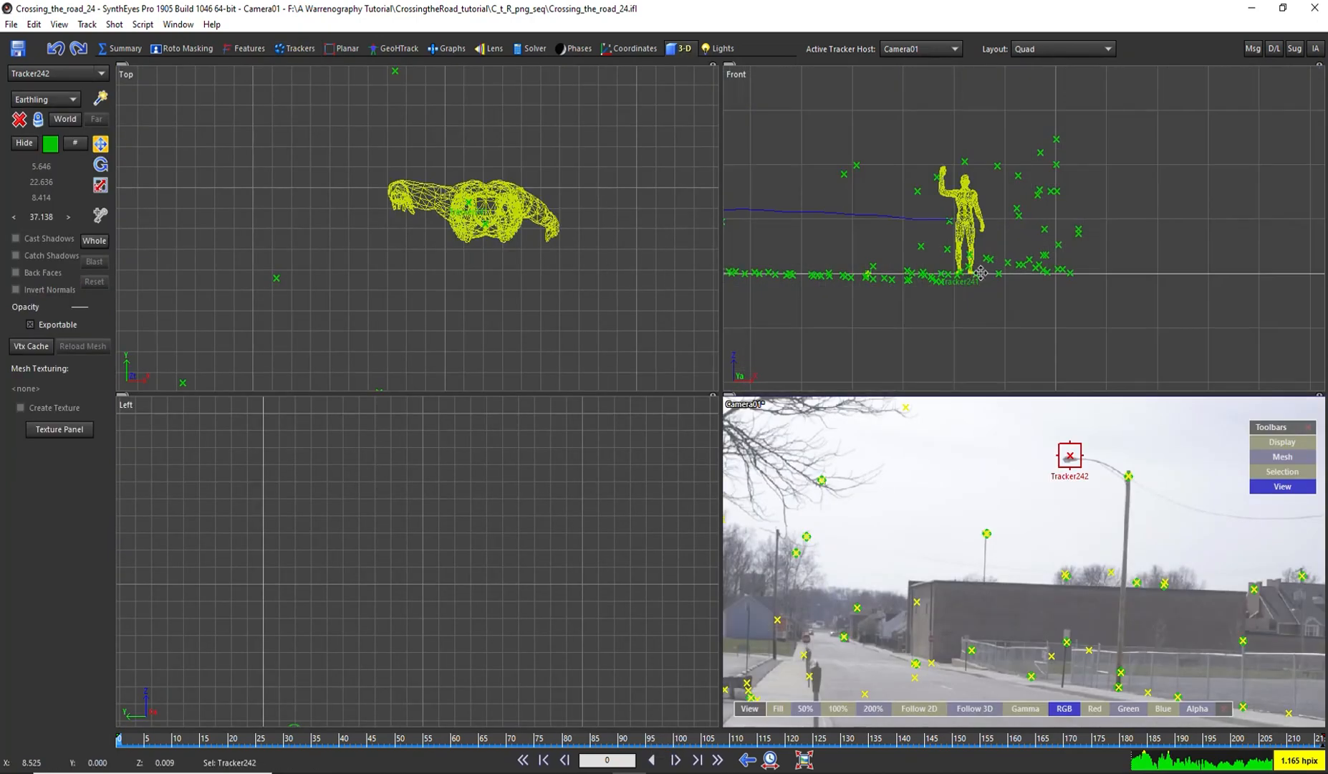
{"action": "scroll", "coordinate": [980, 273], "scroll_direction": "down", "scroll_amount": 2}
{"action": "scroll", "coordinate": [610, 270], "scroll_direction": "down", "scroll_amount": 5}
{"action": "scroll", "coordinate": [523, 319], "scroll_direction": "down", "scroll_amount": 2}
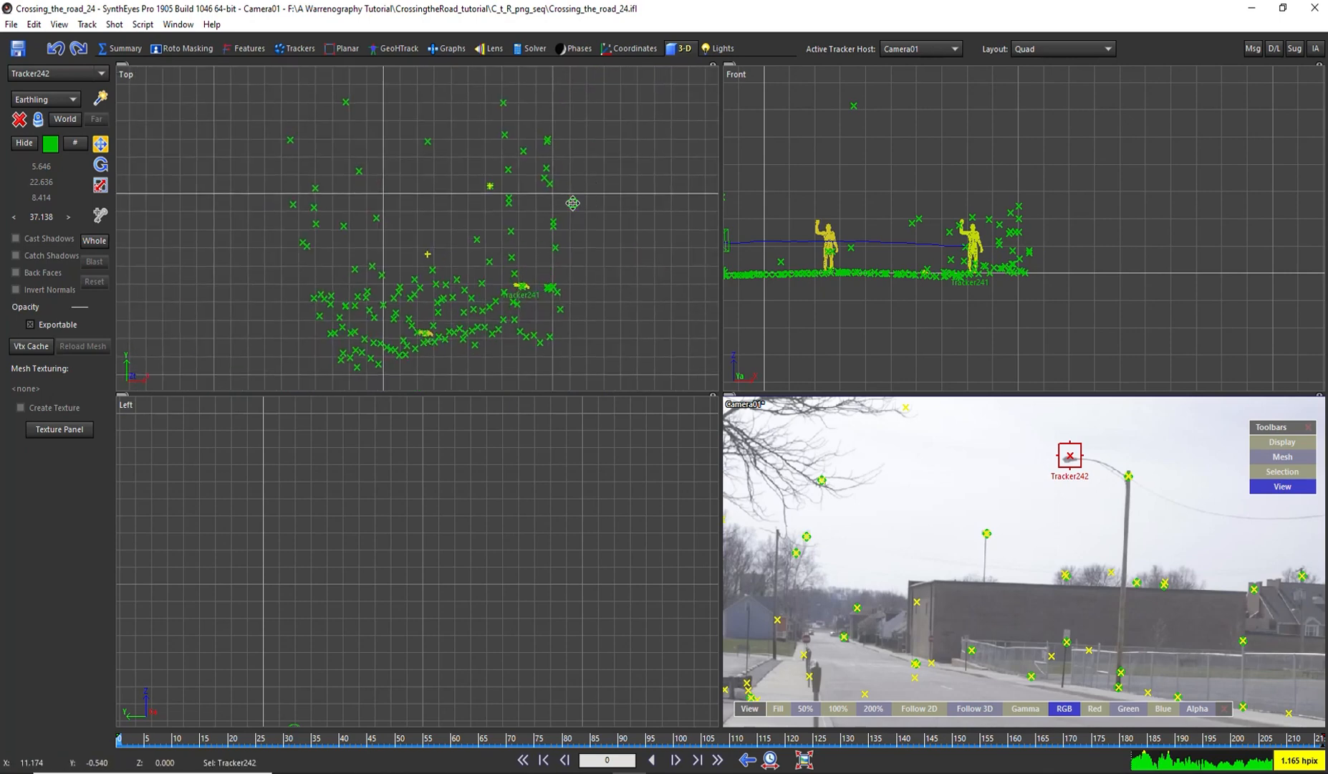
{"action": "middle_click_drag", "start_coordinate": [572, 203], "coordinate": [510, 273]}
{"action": "scroll", "coordinate": [510, 273], "scroll_direction": "down", "scroll_amount": 3}
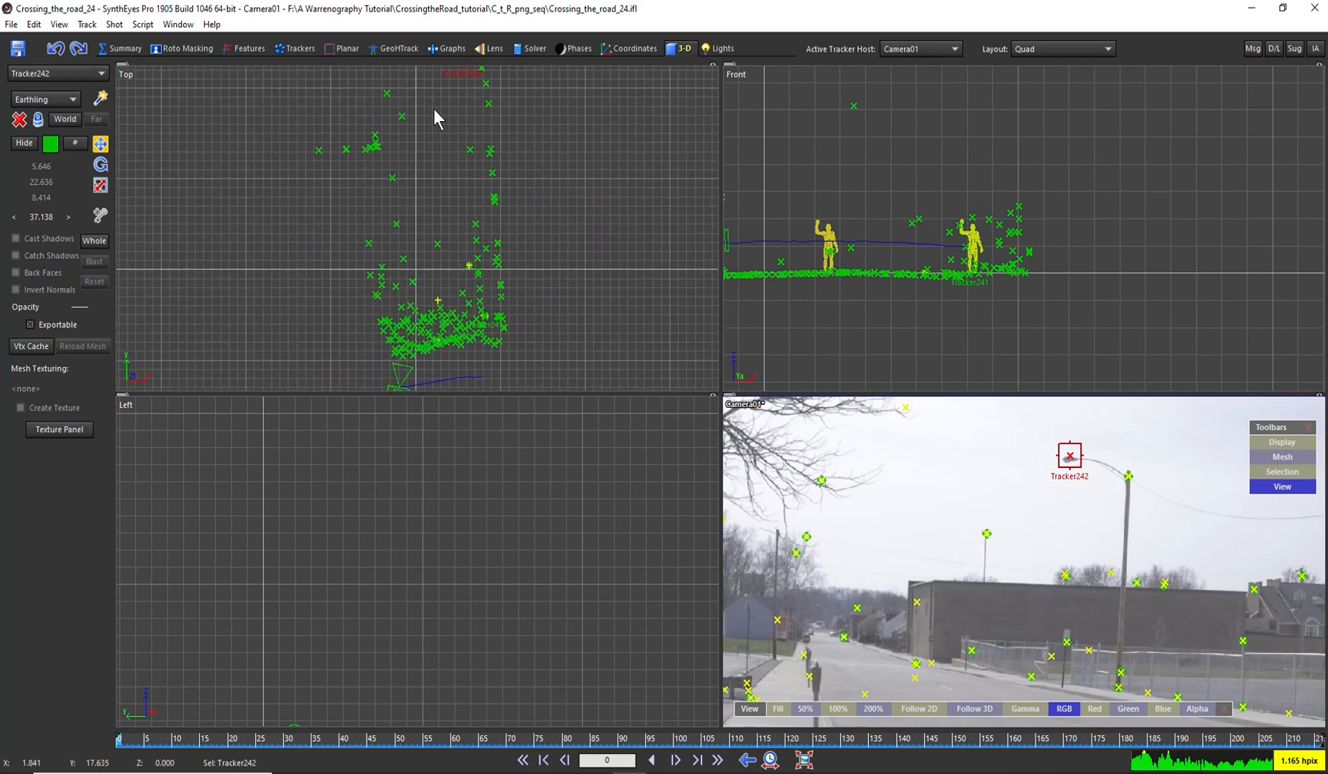
{"action": "scroll", "coordinate": [437, 125], "scroll_direction": "up", "scroll_amount": 5}
{"action": "scroll", "coordinate": [444, 193], "scroll_direction": "up", "scroll_amount": 5}
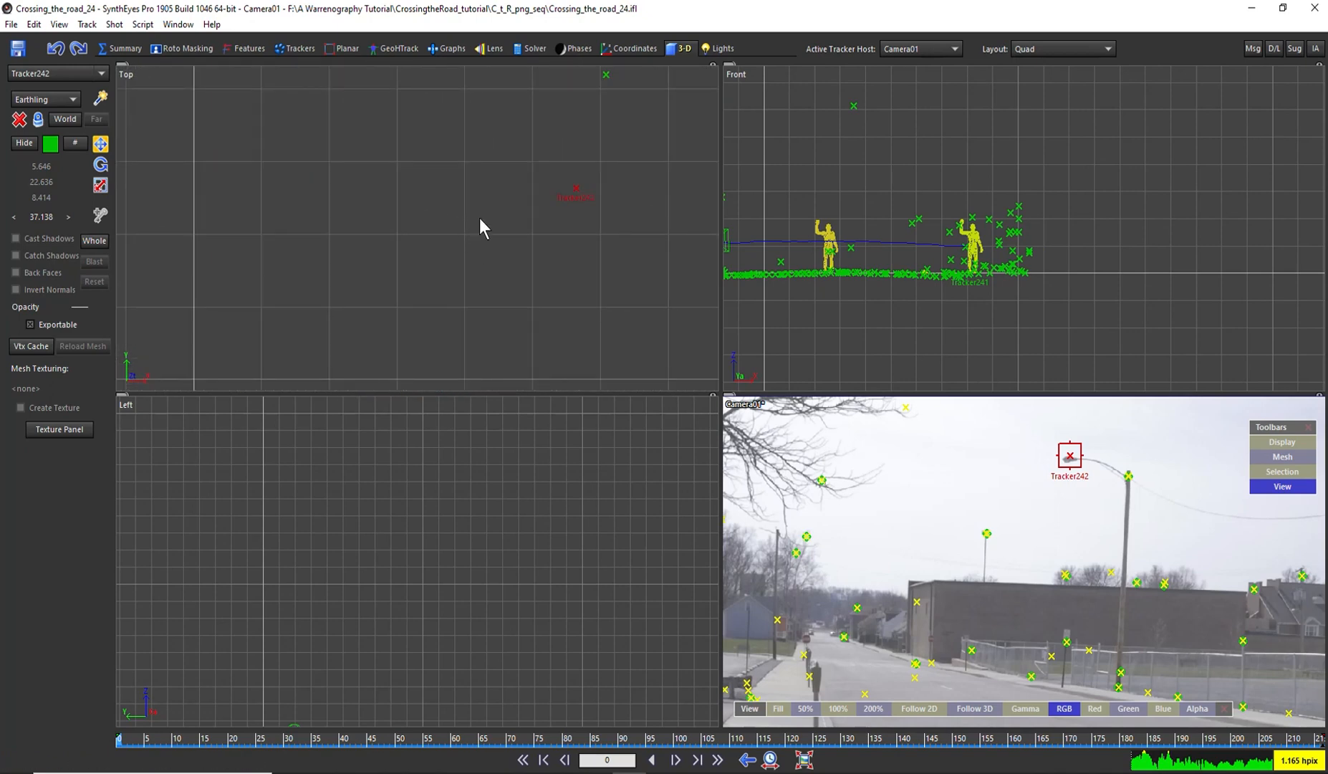
{"action": "middle_click_drag", "start_coordinate": [491, 195], "coordinate": [455, 246]}
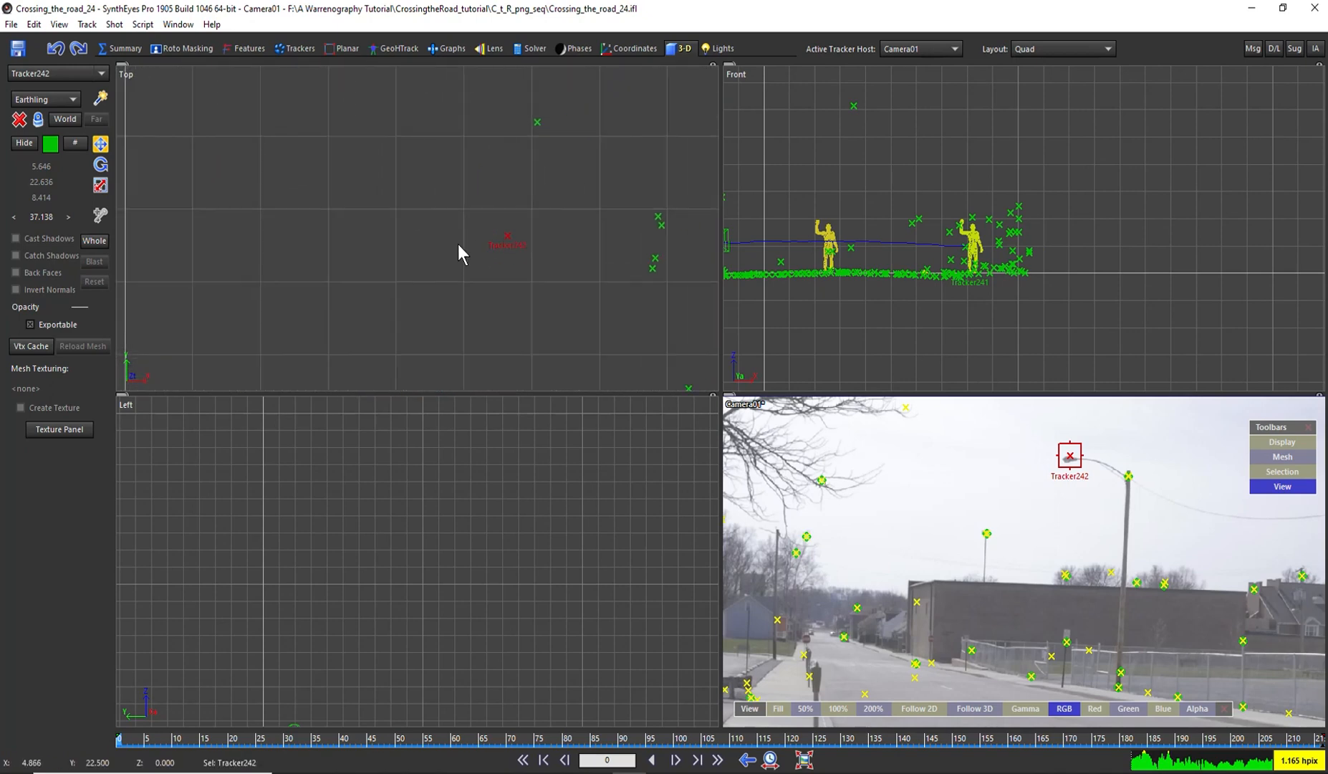
{"action": "left_click", "coordinate": [74, 99]}
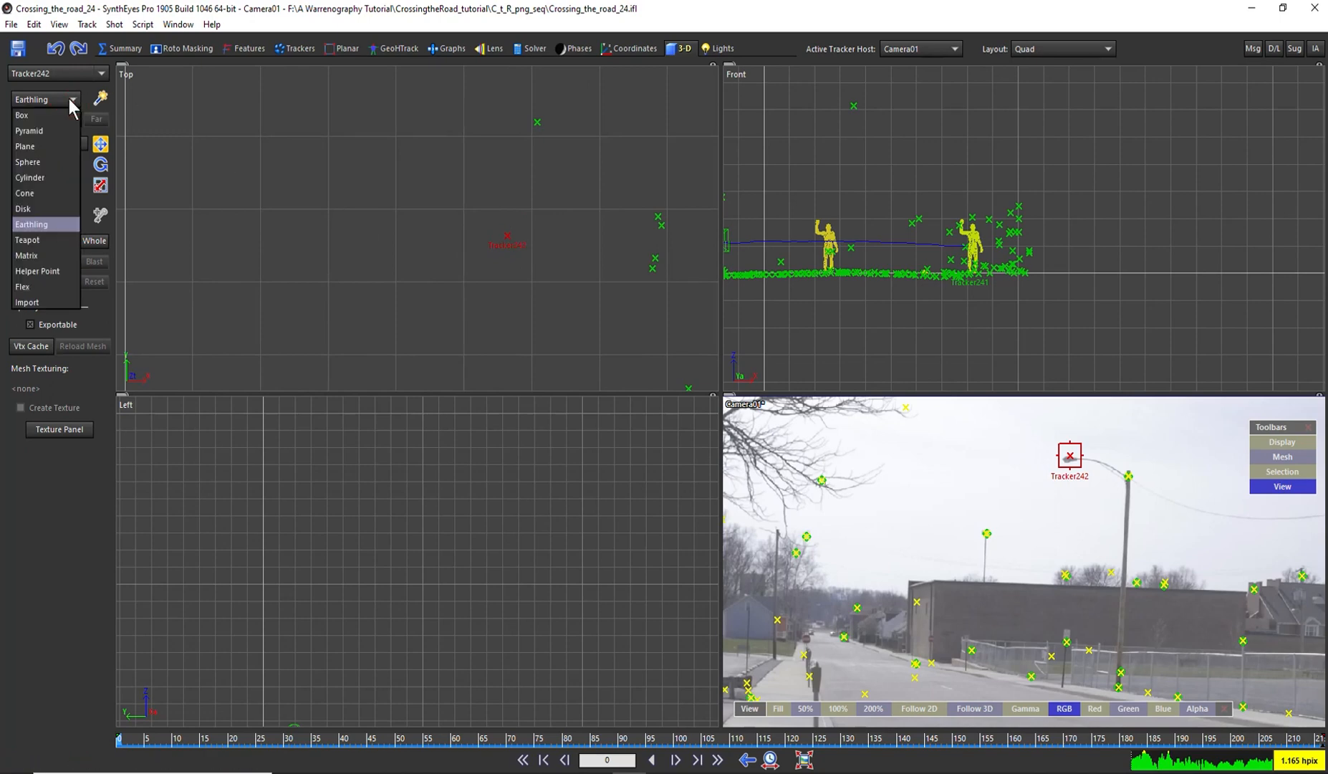
{"action": "left_click", "coordinate": [59, 158]}
{"action": "left_click", "coordinate": [507, 240]}
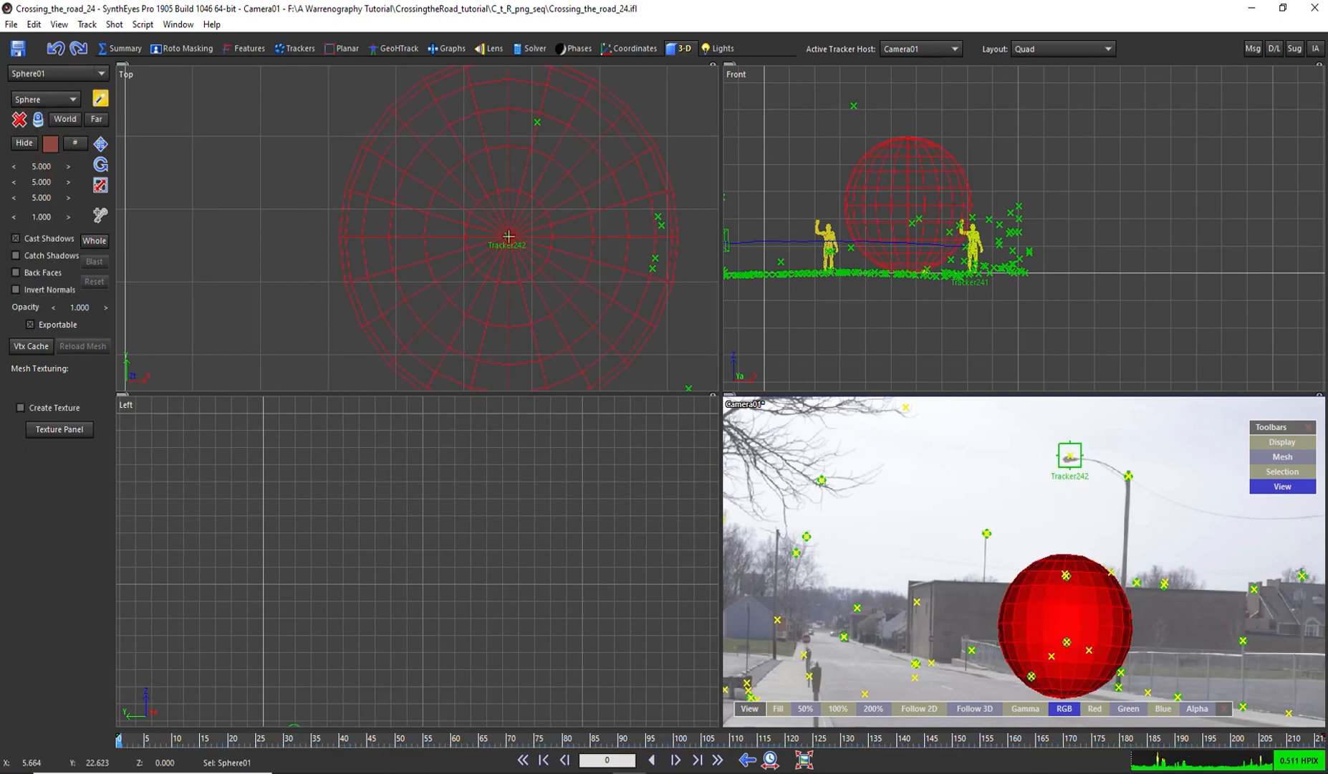
{"action": "left_click_drag", "start_coordinate": [519, 250], "coordinate": [528, 258]}
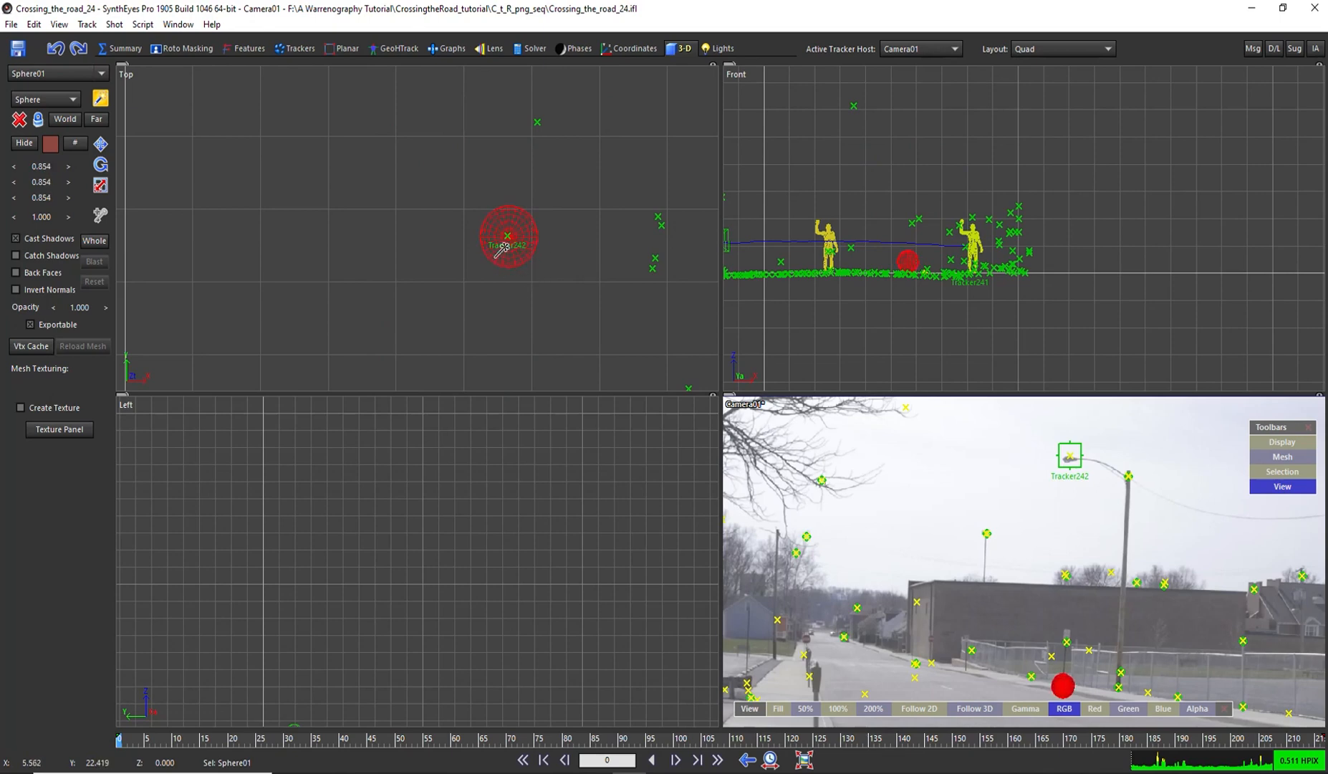
Create a second sphere about 2.34 in size, centred on the street lamp tracker in the Front view.
{"action": "left_click", "coordinate": [1071, 455]}
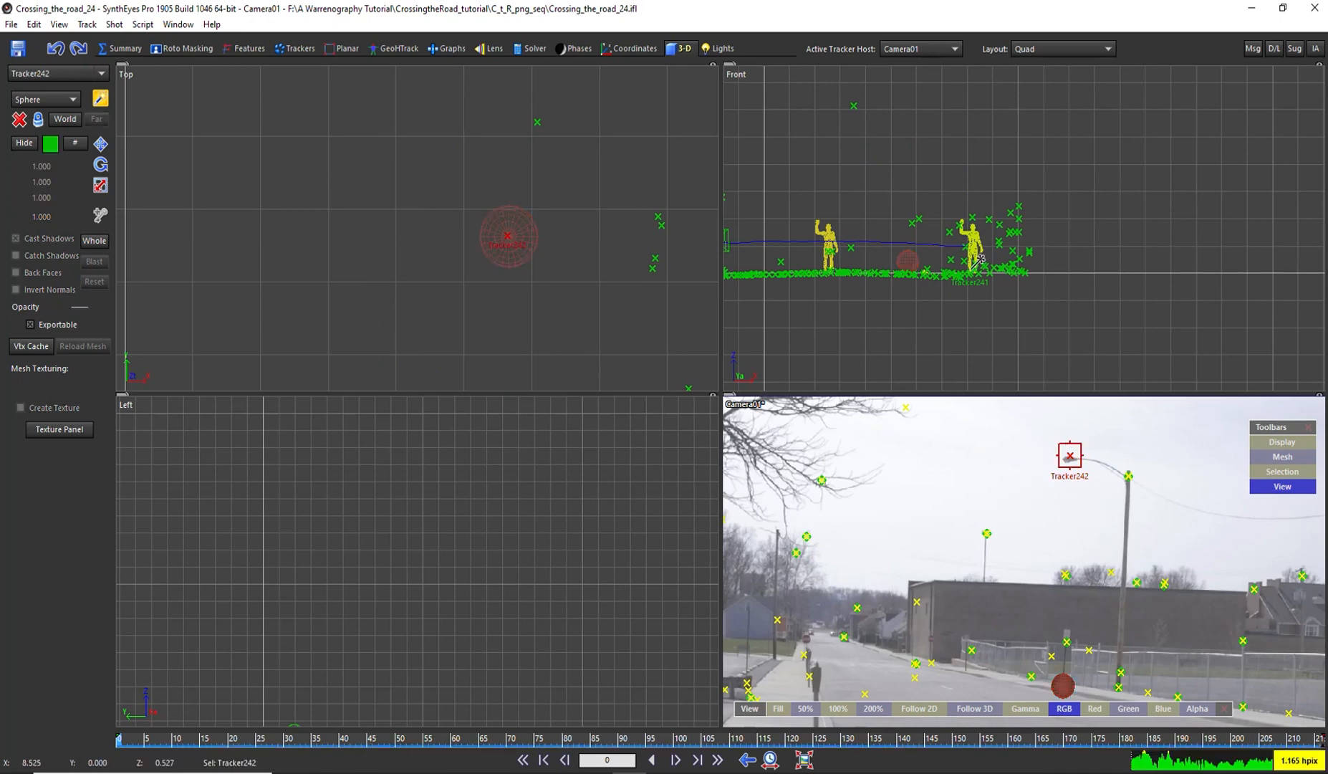
{"action": "scroll", "coordinate": [1035, 215], "scroll_direction": "down", "scroll_amount": 3}
{"action": "left_click", "coordinate": [977, 141]}
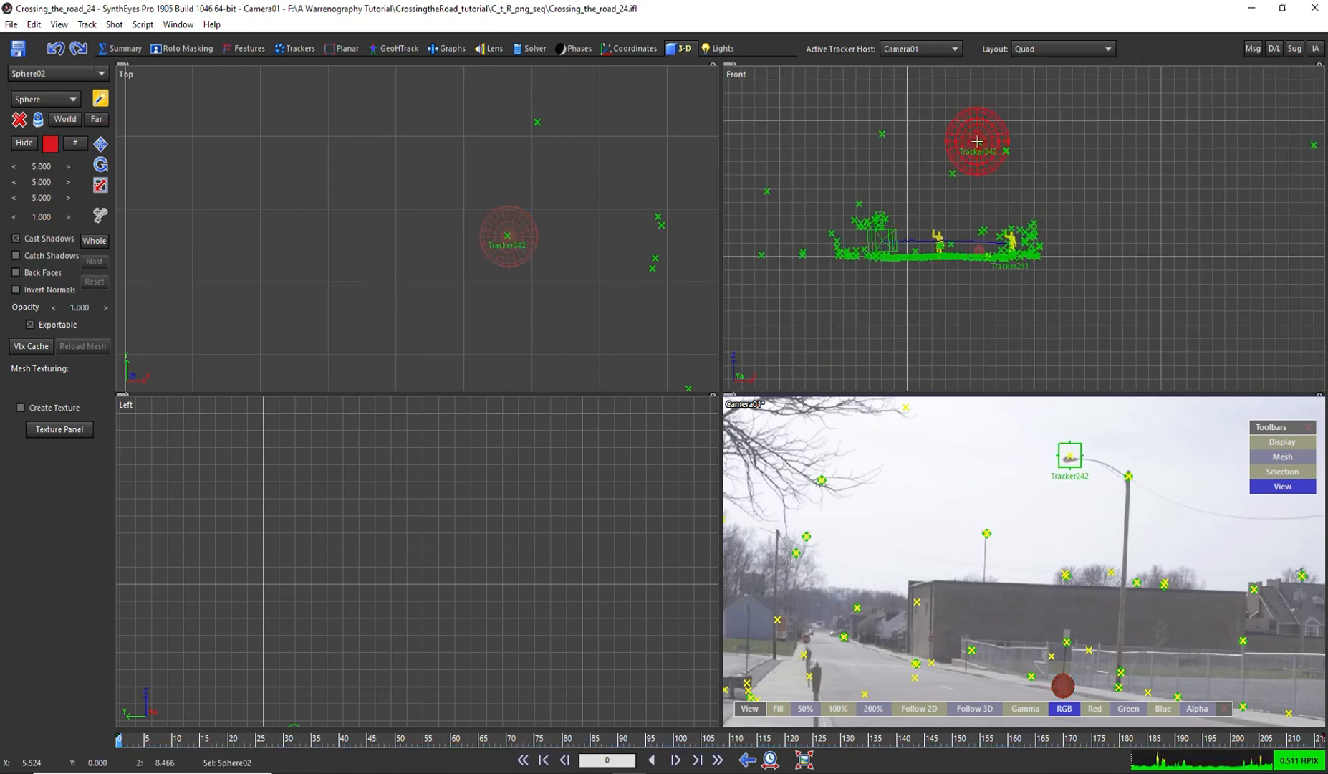
{"action": "left_click_drag", "start_coordinate": [976, 136], "coordinate": [970, 127]}
{"action": "left_click", "coordinate": [970, 127]}
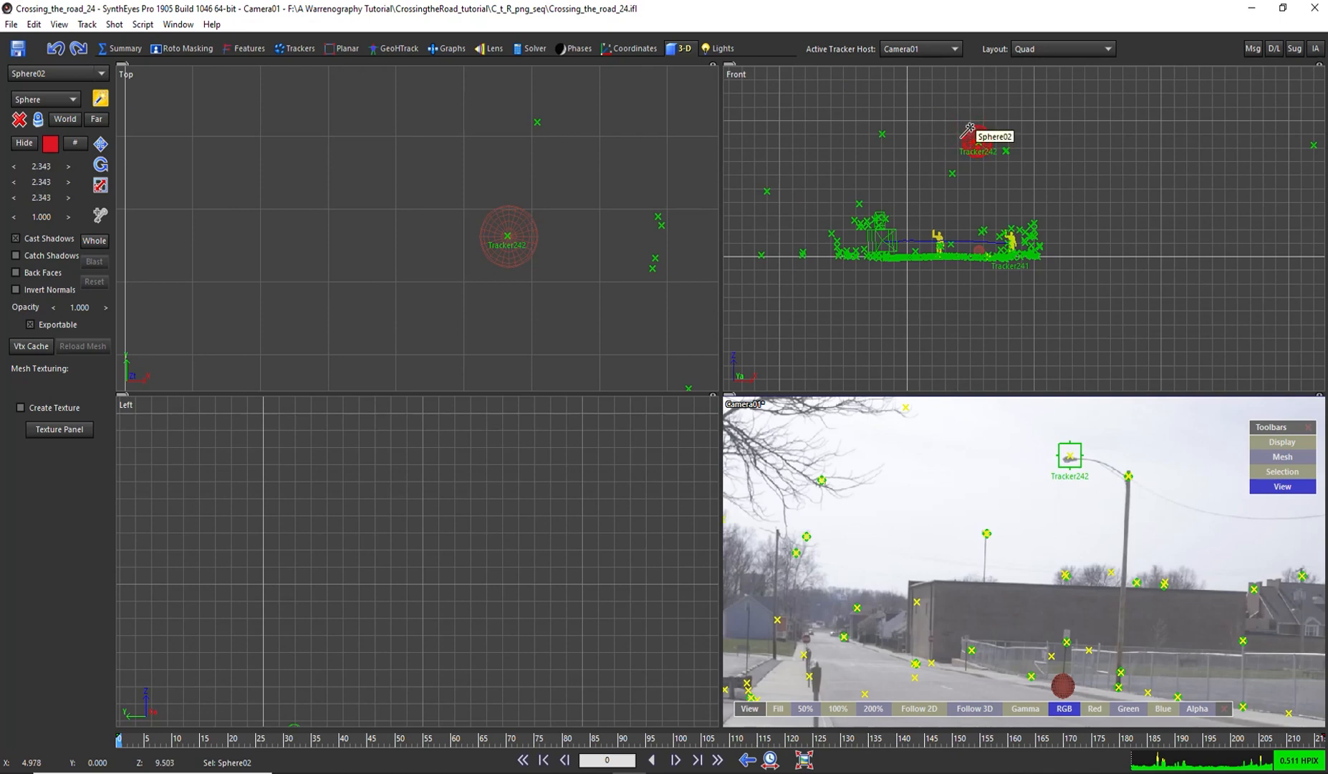
Try placing the second sphere just above the street lamp tracker, play the shot to check it, and delete the sphere.
{"action": "scroll", "coordinate": [496, 304], "scroll_direction": "down", "scroll_amount": 4}
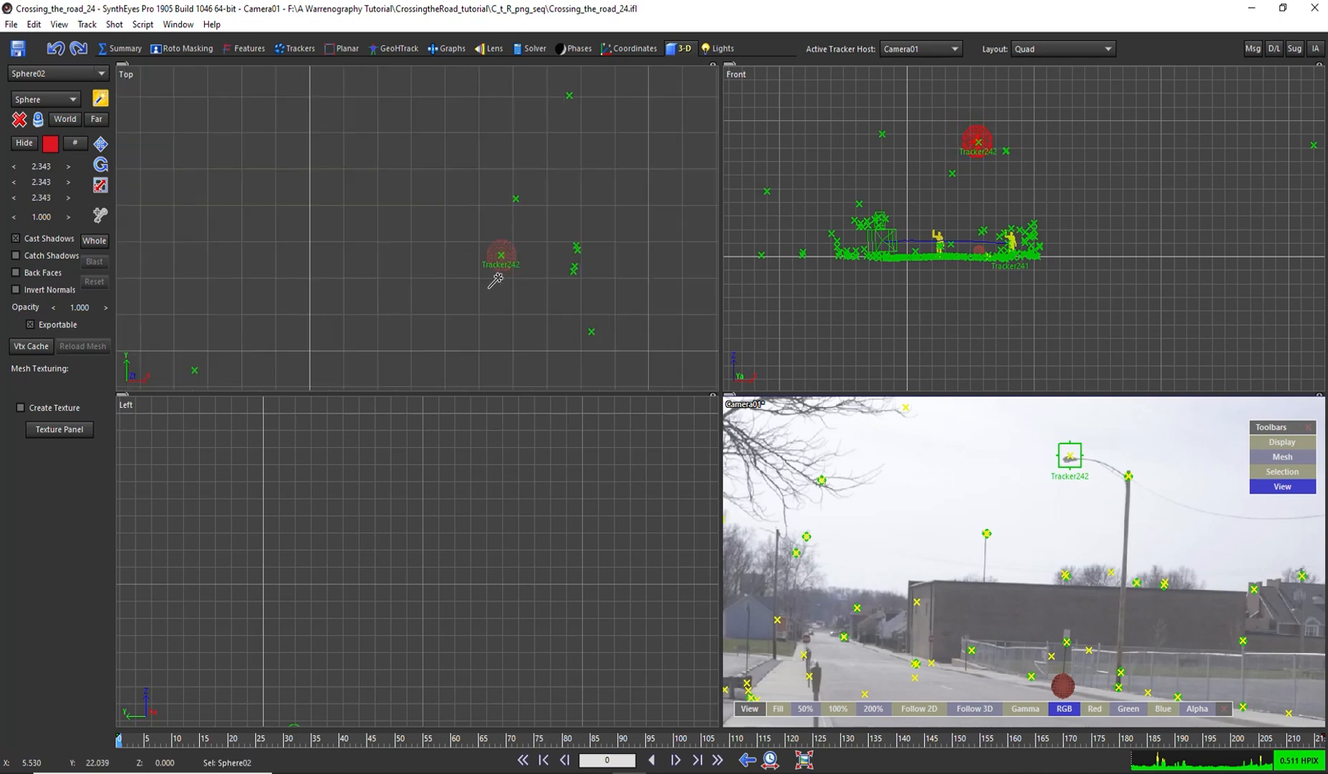
{"action": "scroll", "coordinate": [497, 306], "scroll_direction": "down", "scroll_amount": 2}
{"action": "scroll", "coordinate": [576, 334], "scroll_direction": "down", "scroll_amount": 3}
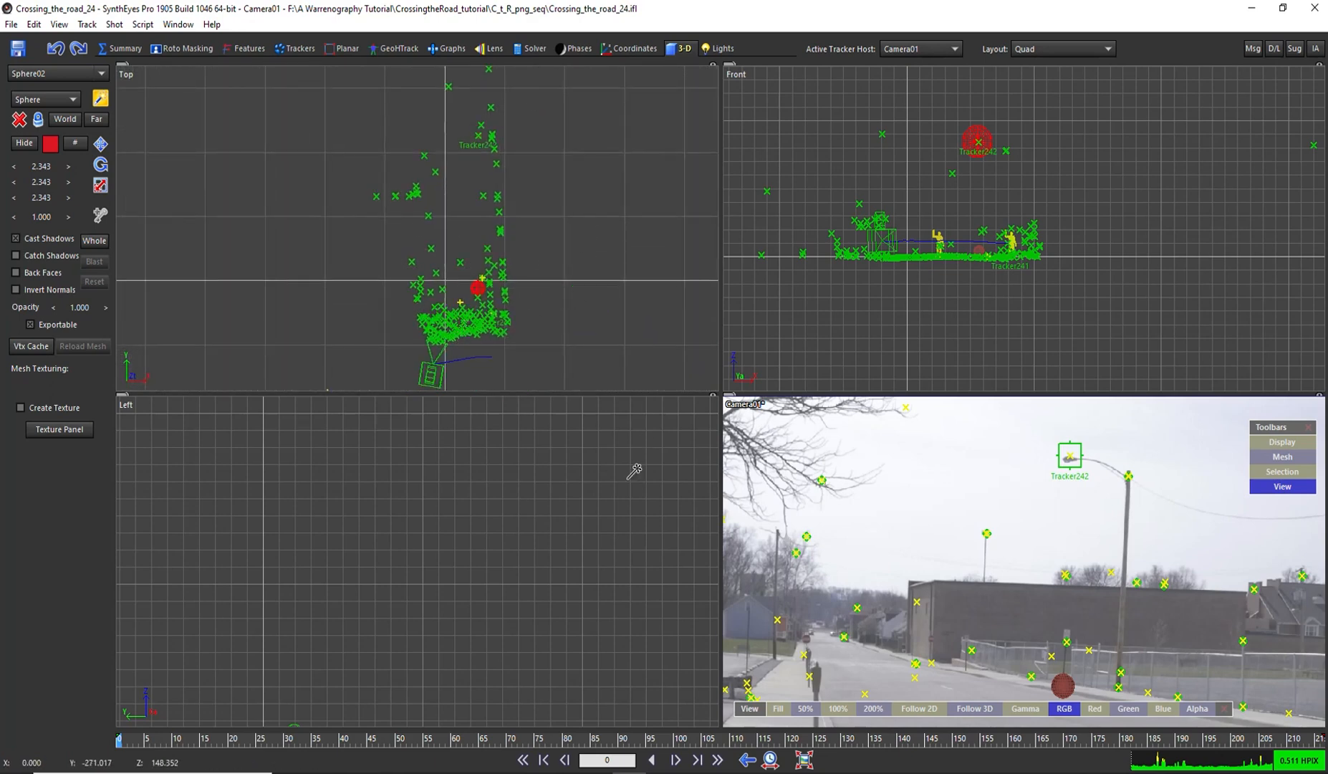
{"action": "key", "text": "w"}
{"action": "left_click_drag", "start_coordinate": [464, 275], "coordinate": [473, 169]}
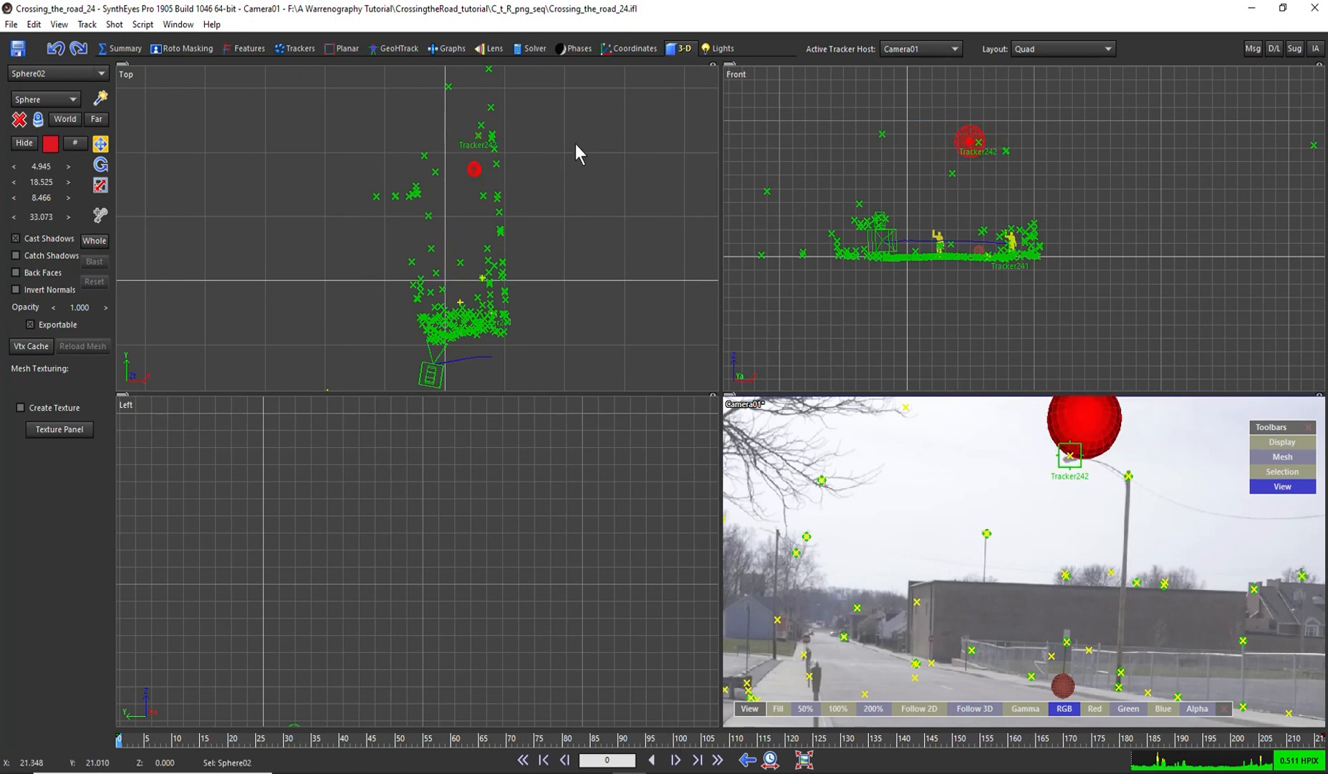
{"action": "left_click_drag", "start_coordinate": [473, 169], "coordinate": [478, 137]}
{"action": "left_click_drag", "start_coordinate": [979, 131], "coordinate": [979, 118]}
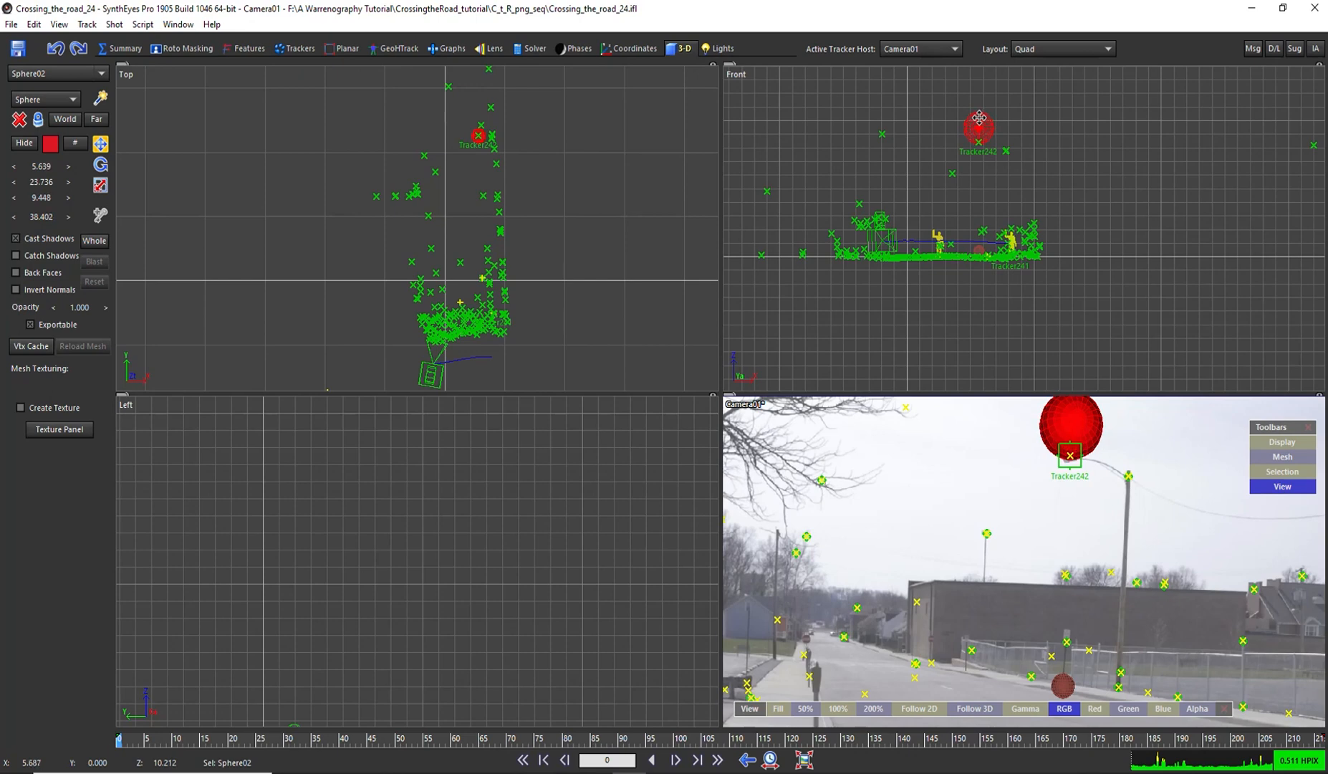
{"action": "key", "text": "space"}
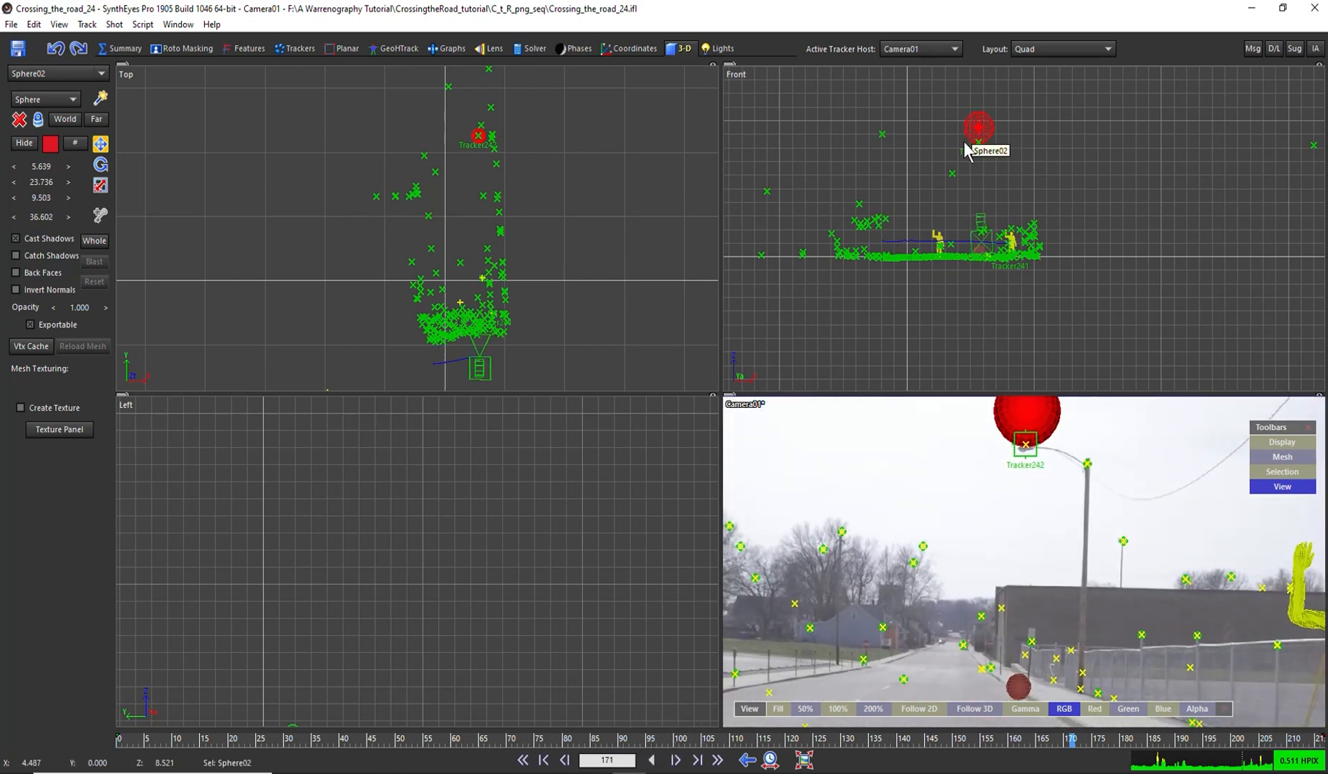
{"action": "key", "text": "Delete"}
Raise the remaining small sphere to the street lamp tracker's height in the Front view, at about 8.19 on Z.
{"action": "left_click", "coordinate": [967, 240]}
{"action": "scroll", "coordinate": [965, 246], "scroll_direction": "up", "scroll_amount": 3}
{"action": "left_click_drag", "start_coordinate": [965, 247], "coordinate": [960, 62]}
{"action": "scroll", "coordinate": [961, 150], "scroll_direction": "down", "scroll_amount": 3}
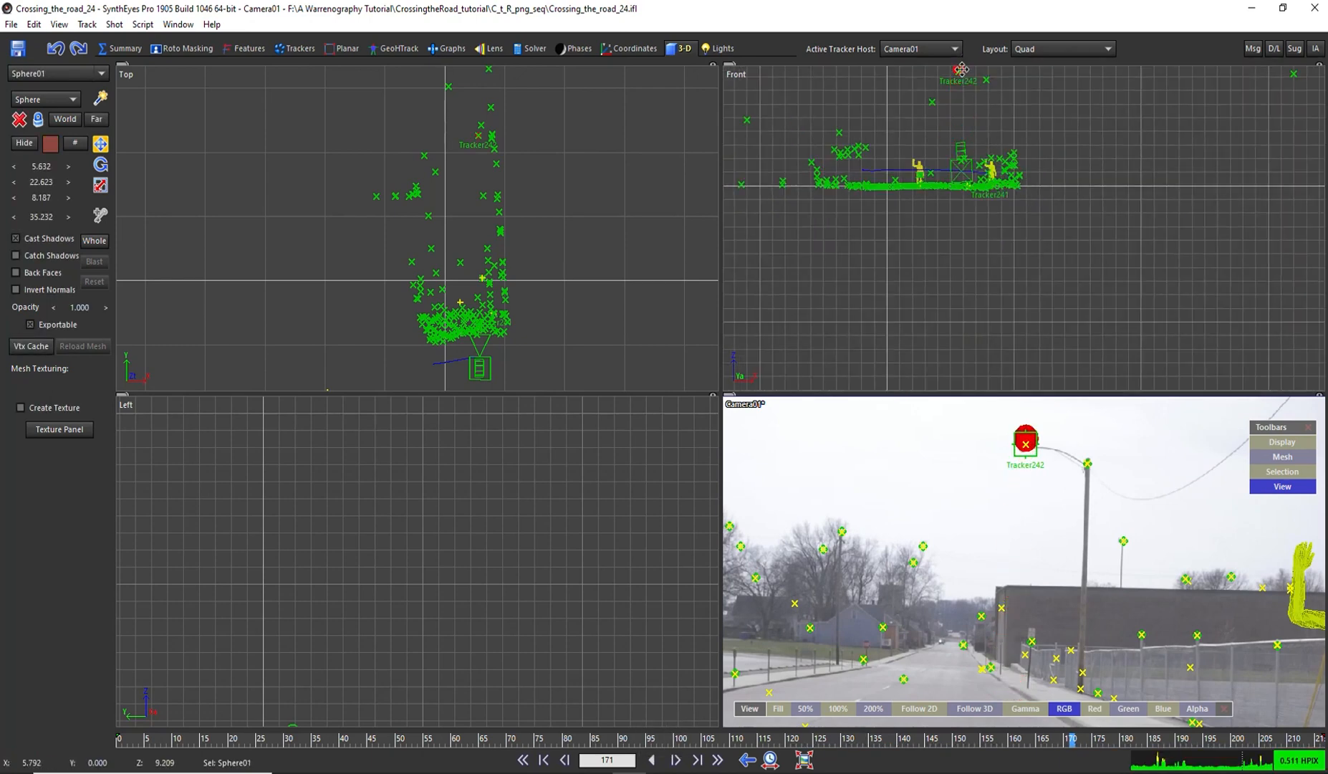
In the Left view, move the sphere up to about 8.41 on Z so its base rests on the street lamp tracker.
{"action": "middle_click_drag", "start_coordinate": [418, 545], "coordinate": [436, 534]}
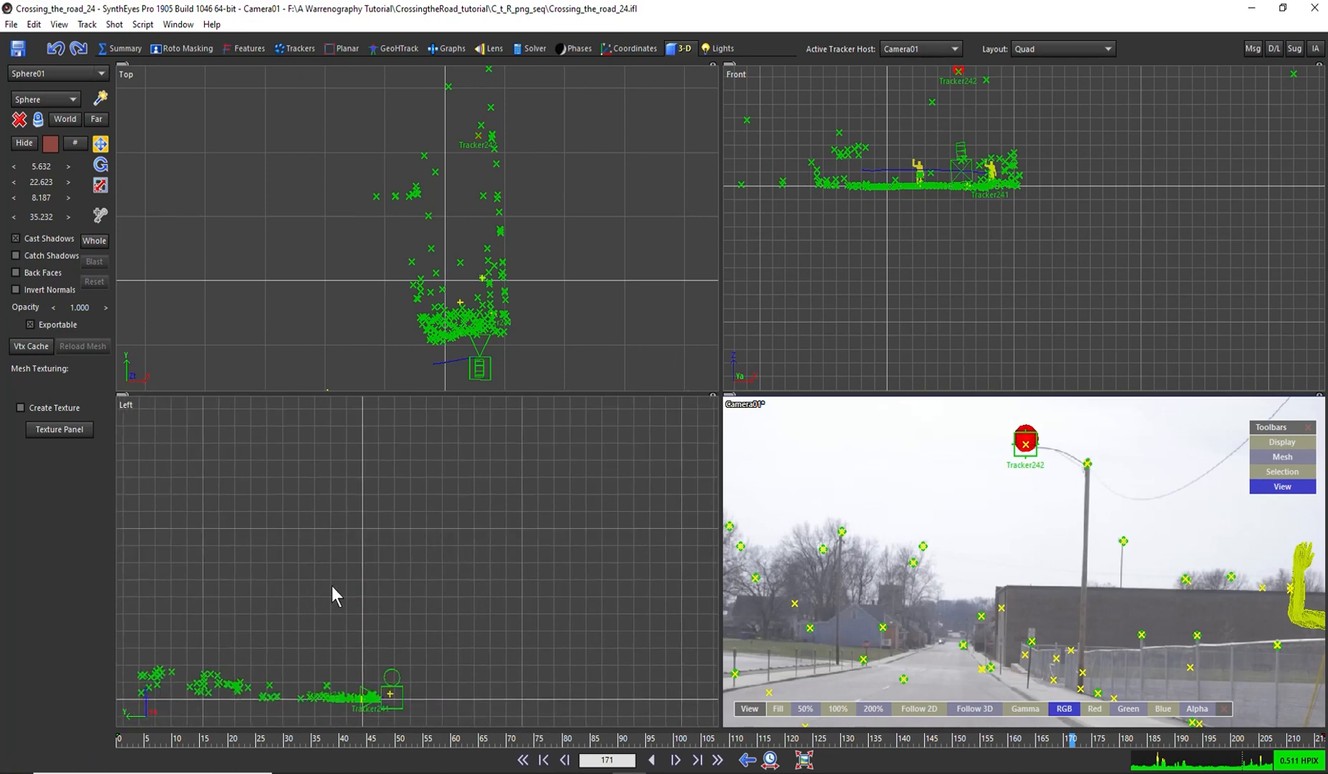
{"action": "scroll", "coordinate": [345, 590], "scroll_direction": "down", "scroll_amount": 1}
{"action": "scroll", "coordinate": [300, 604], "scroll_direction": "up", "scroll_amount": 5}
{"action": "scroll", "coordinate": [321, 573], "scroll_direction": "down", "scroll_amount": 2}
{"action": "scroll", "coordinate": [402, 513], "scroll_direction": "down", "scroll_amount": 1}
{"action": "scroll", "coordinate": [421, 539], "scroll_direction": "down", "scroll_amount": 2}
{"action": "scroll", "coordinate": [421, 540], "scroll_direction": "up", "scroll_amount": 2}
{"action": "scroll", "coordinate": [188, 474], "scroll_direction": "down", "scroll_amount": 3}
{"action": "middle_click_drag", "start_coordinate": [188, 474], "coordinate": [551, 495]}
{"action": "scroll", "coordinate": [597, 579], "scroll_direction": "down", "scroll_amount": 3}
{"action": "scroll", "coordinate": [598, 579], "scroll_direction": "down", "scroll_amount": 3}
{"action": "middle_click_drag", "start_coordinate": [579, 579], "coordinate": [458, 572]}
{"action": "left_click", "coordinate": [1026, 445]}
{"action": "scroll", "coordinate": [608, 580], "scroll_direction": "up", "scroll_amount": 5}
{"action": "middle_click_drag", "start_coordinate": [129, 456], "coordinate": [271, 504]}
{"action": "scroll", "coordinate": [270, 505], "scroll_direction": "up", "scroll_amount": 3}
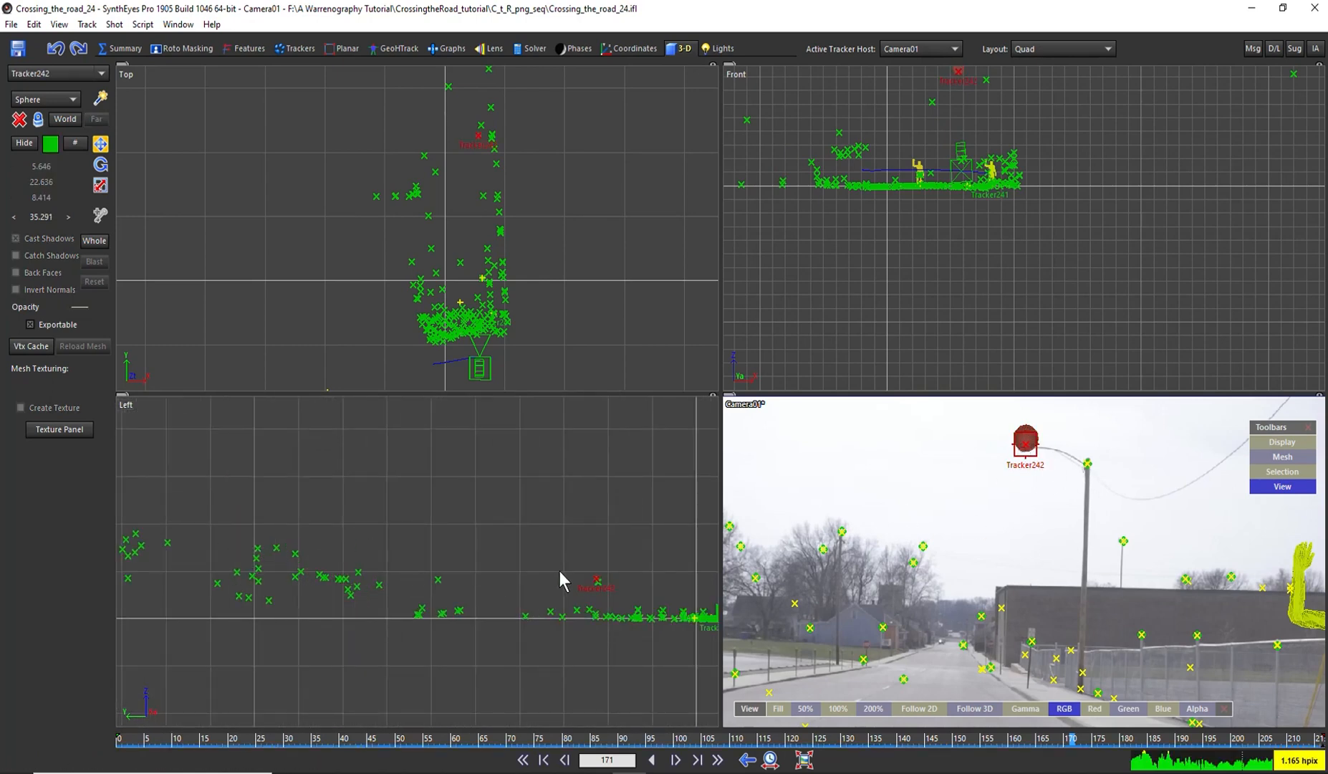
{"action": "scroll", "coordinate": [490, 538], "scroll_direction": "up", "scroll_amount": 6}
{"action": "middle_click_drag", "start_coordinate": [479, 511], "coordinate": [384, 516]}
{"action": "scroll", "coordinate": [473, 520], "scroll_direction": "up", "scroll_amount": 4}
{"action": "middle_click_drag", "start_coordinate": [447, 579], "coordinate": [445, 543]}
{"action": "left_click_drag", "start_coordinate": [433, 587], "coordinate": [432, 562]}
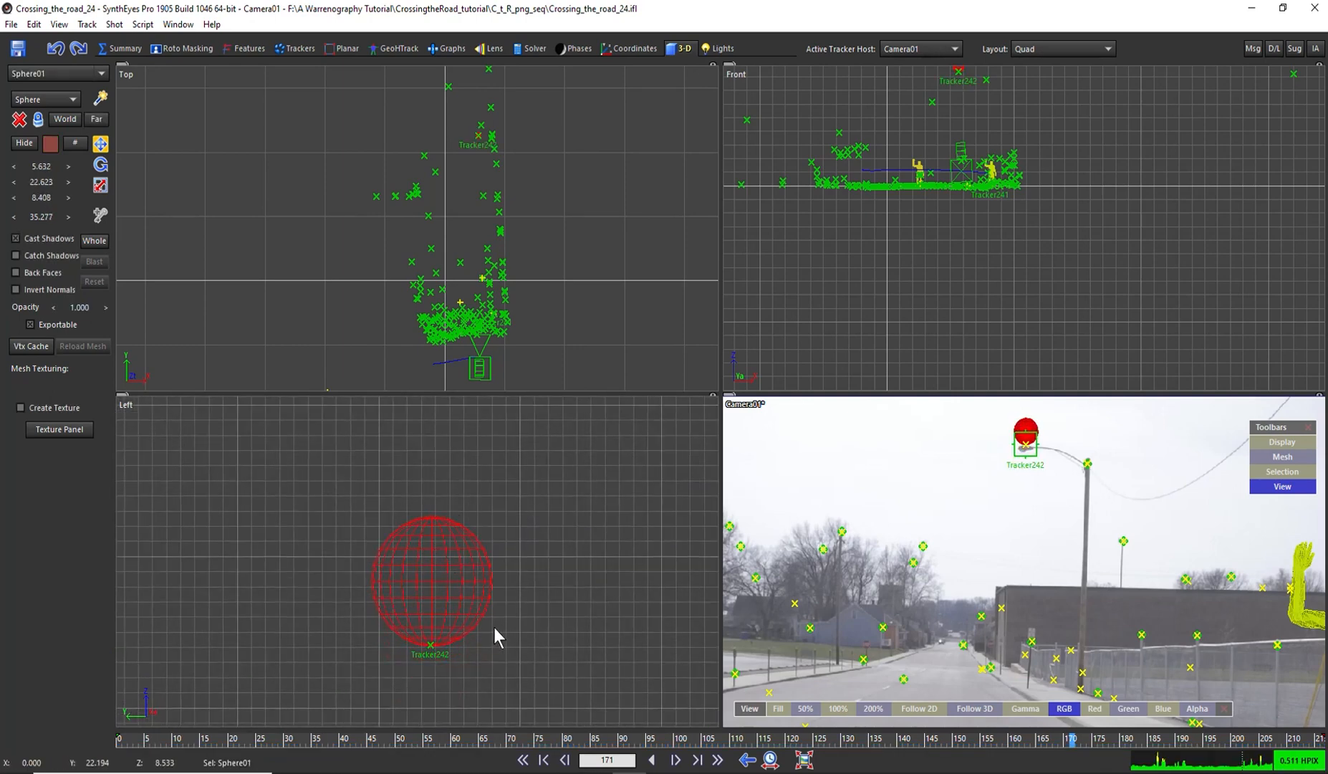
Play the shot in the locked perspective view with the tracker points hidden and nothing selected to check the sphere's placement.
{"action": "key", "text": "F3"}
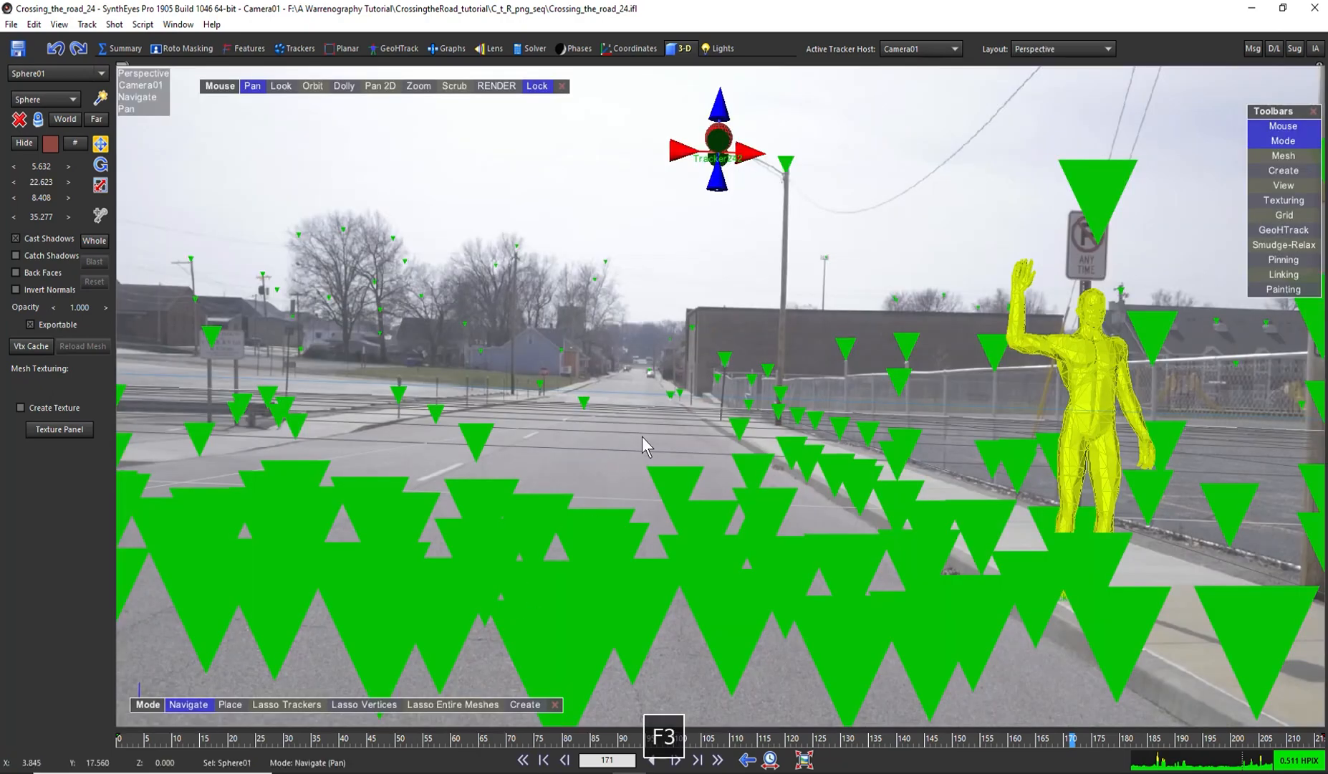
{"action": "key", "text": "j"}
{"action": "left_click", "coordinate": [557, 240]}
{"action": "key", "text": "space"}
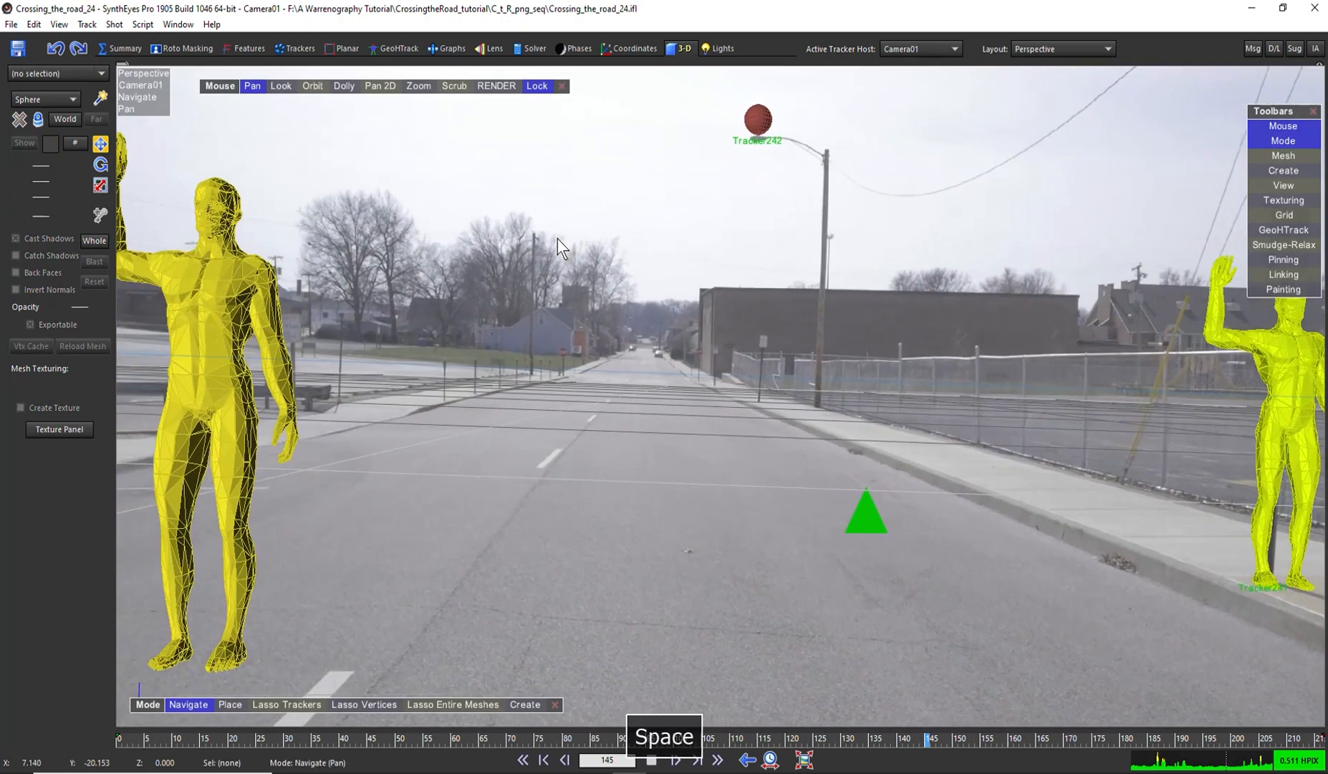
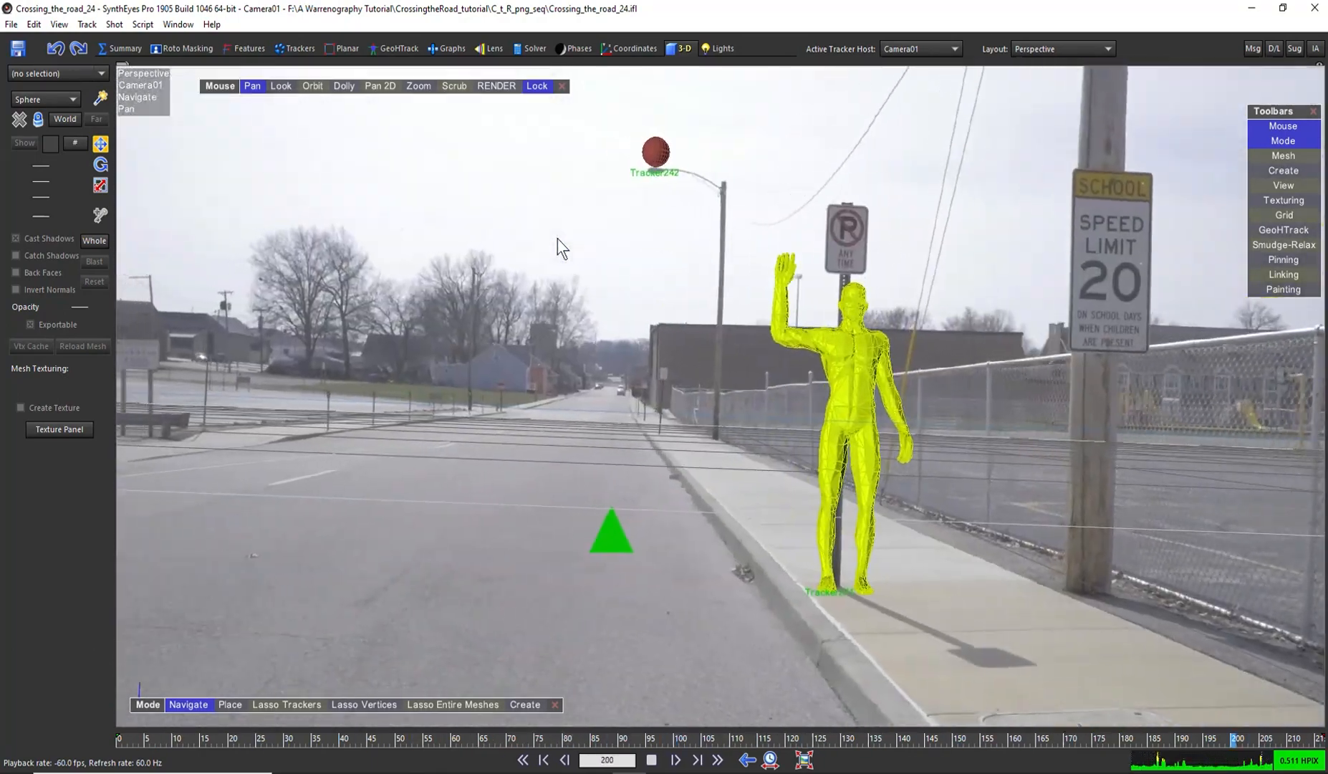
Scrub the shot to about frame 151 and show the scene in the Quad Perspective layout.
{"action": "key", "text": "space"}
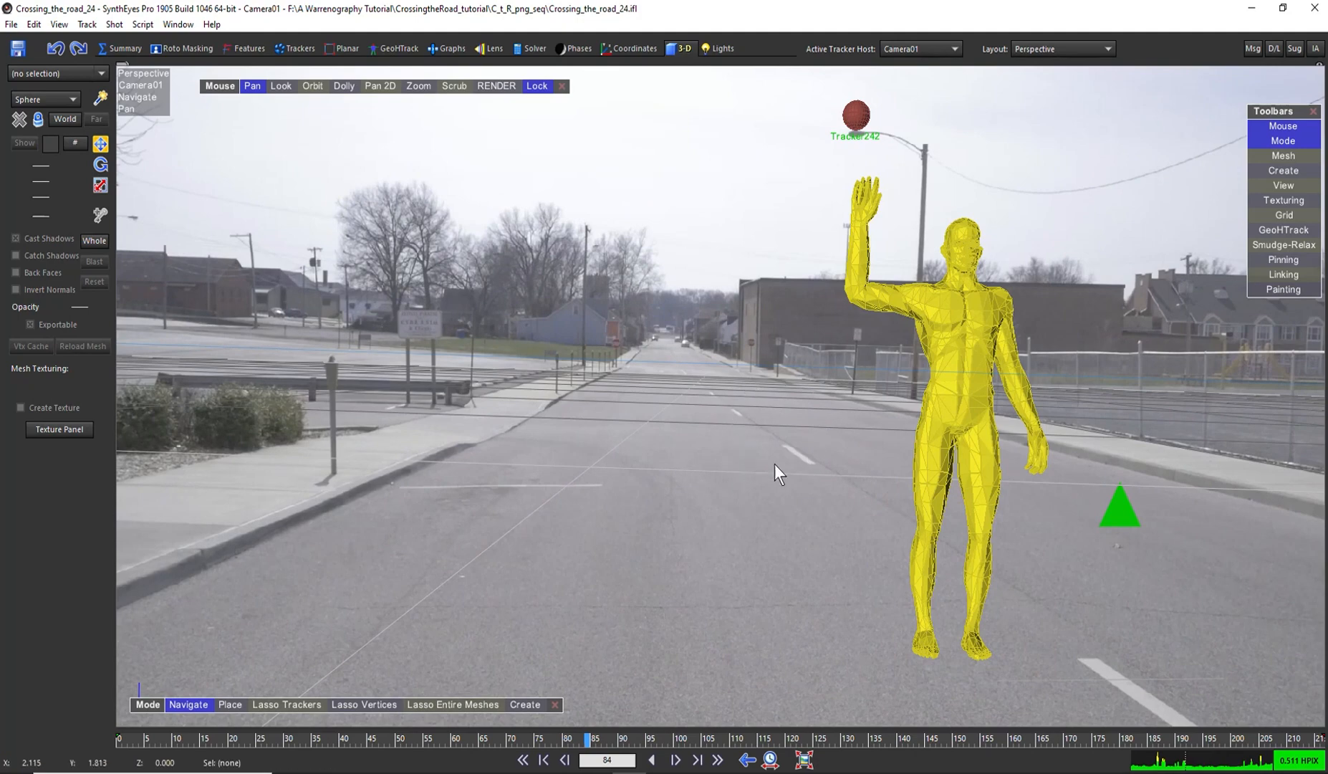
{"action": "left_click_drag", "start_coordinate": [163, 745], "coordinate": [960, 689]}
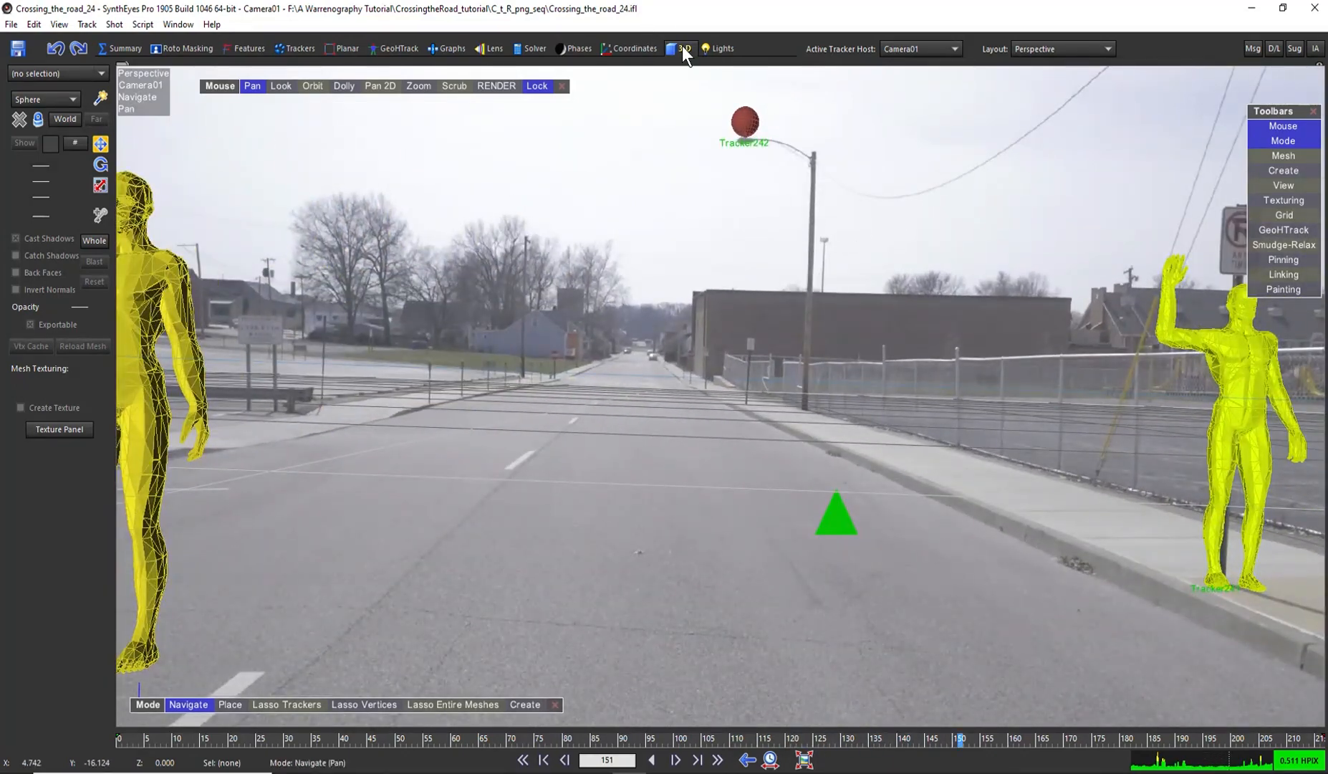
{"action": "key", "text": "F4"}
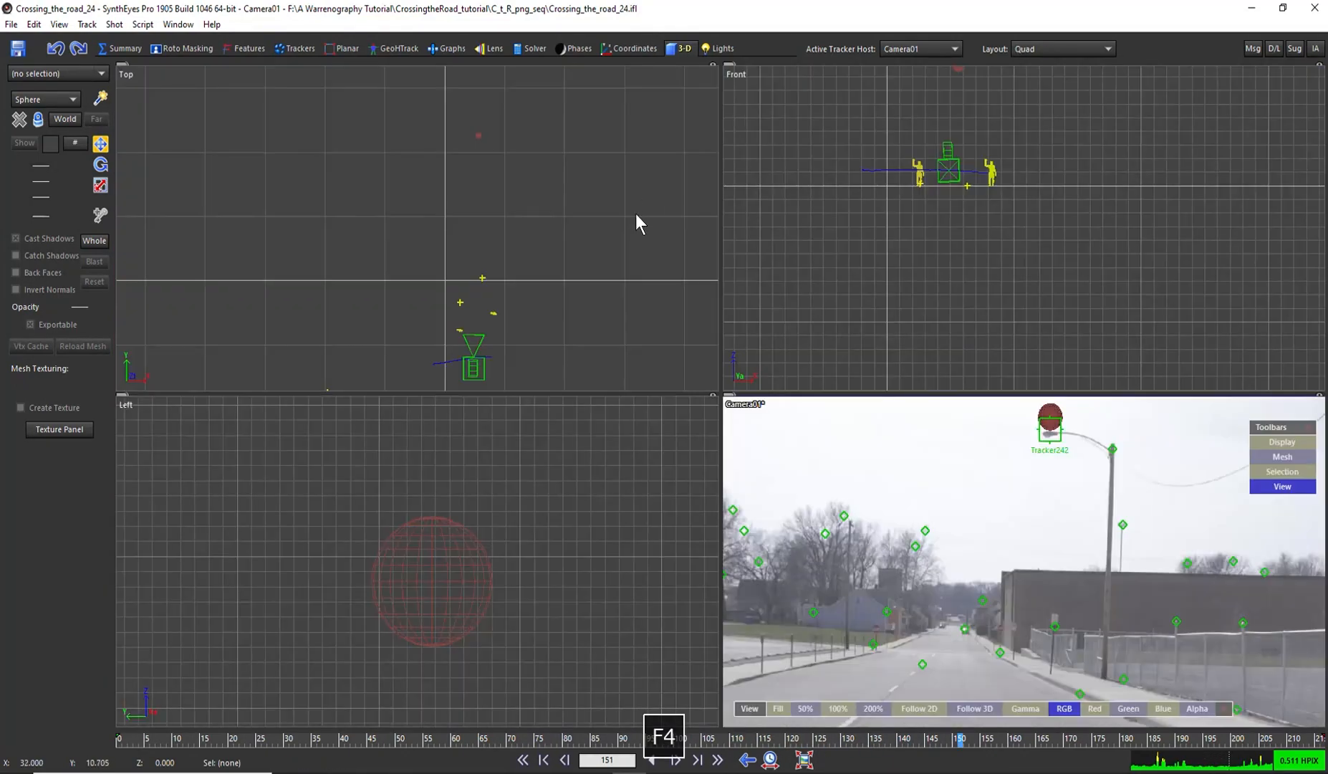
{"action": "scroll", "coordinate": [528, 298], "scroll_direction": "down", "scroll_amount": 2}
{"action": "middle_click_drag", "start_coordinate": [529, 293], "coordinate": [502, 227]}
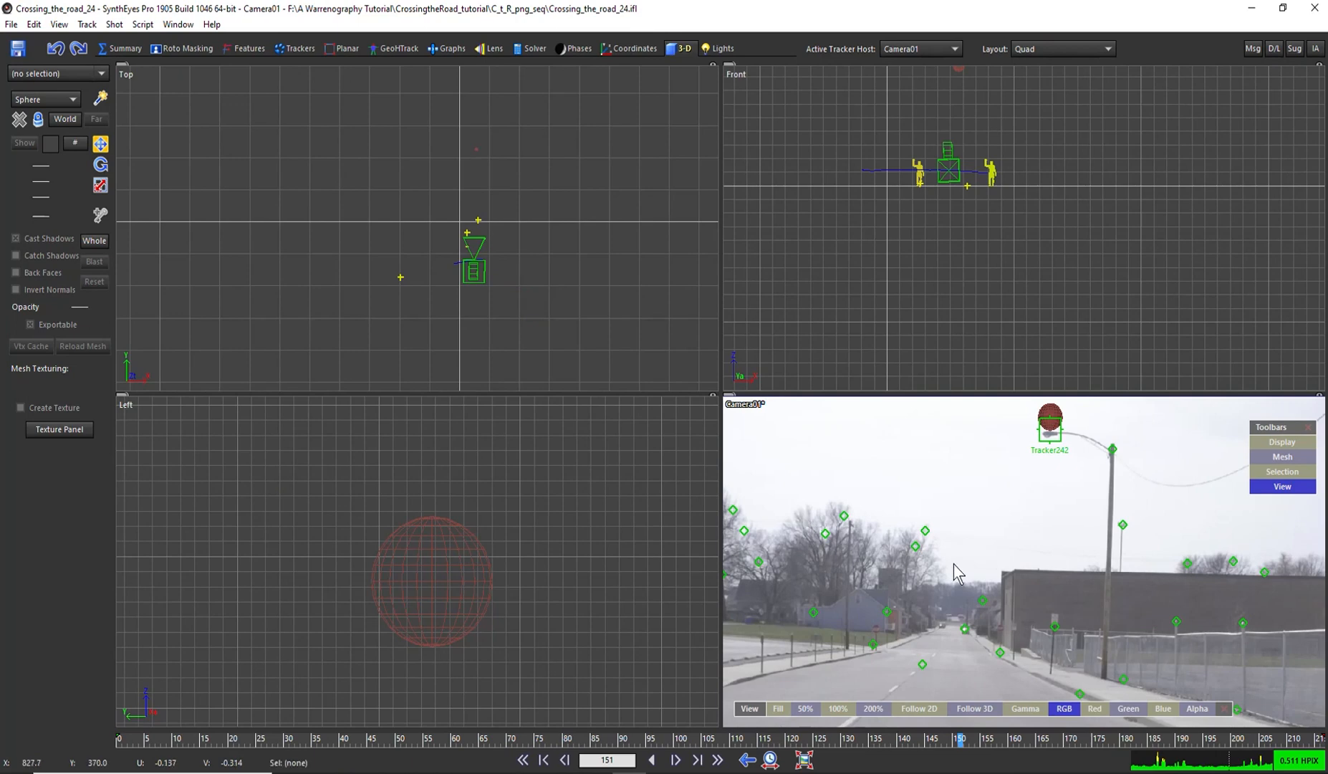
{"action": "left_click", "coordinate": [1038, 44]}
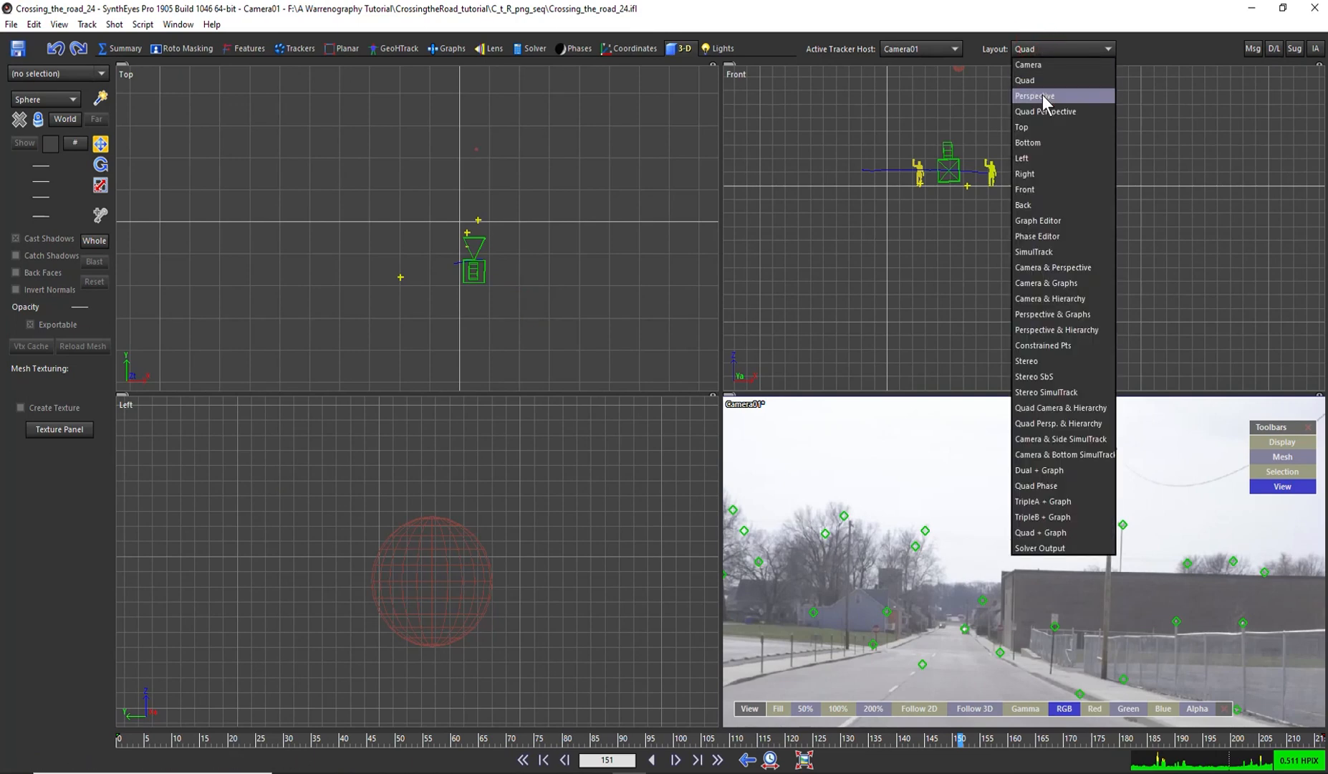
{"action": "left_click", "coordinate": [1043, 95]}
{"action": "left_click", "coordinate": [1035, 50]}
{"action": "left_click", "coordinate": [1039, 111]}
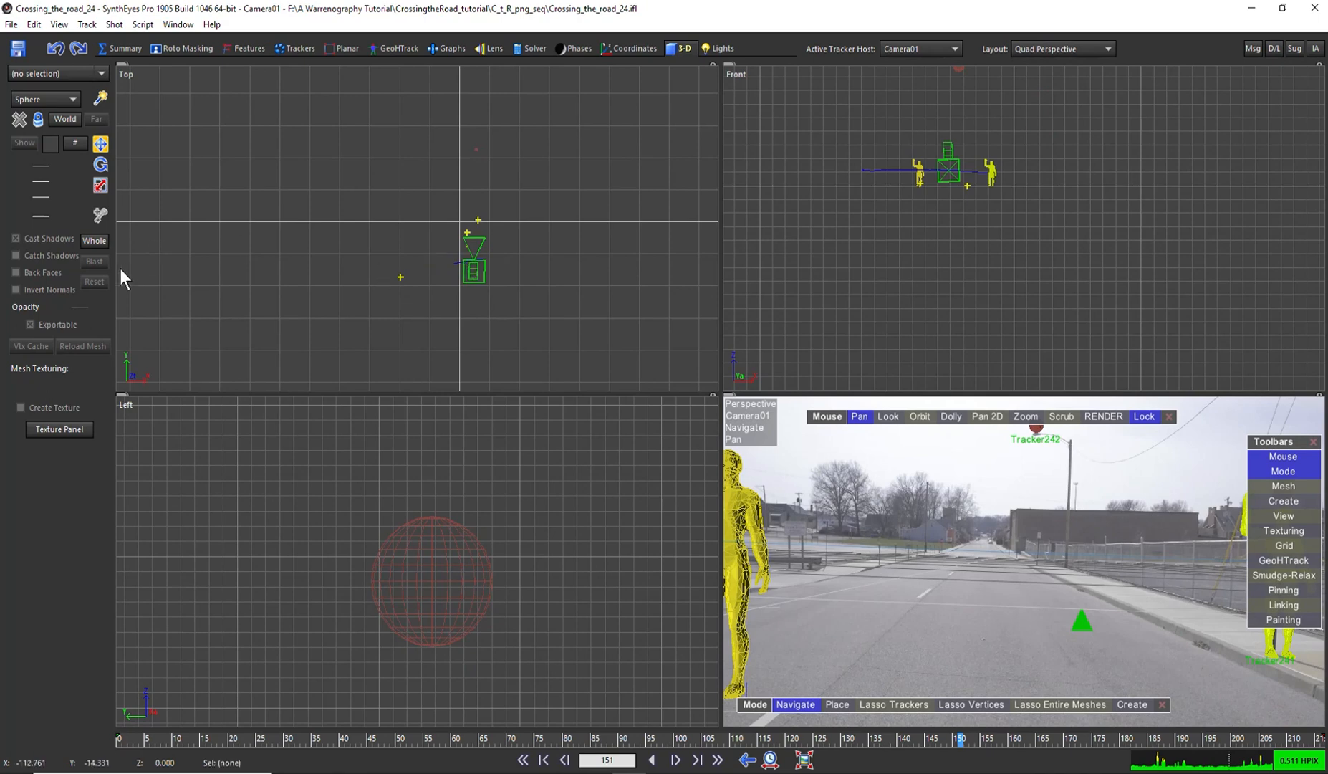
Select Camera01 in the Top view with the tracker points hidden and rotate the whole solved scene slightly.
{"action": "left_click", "coordinate": [473, 271]}
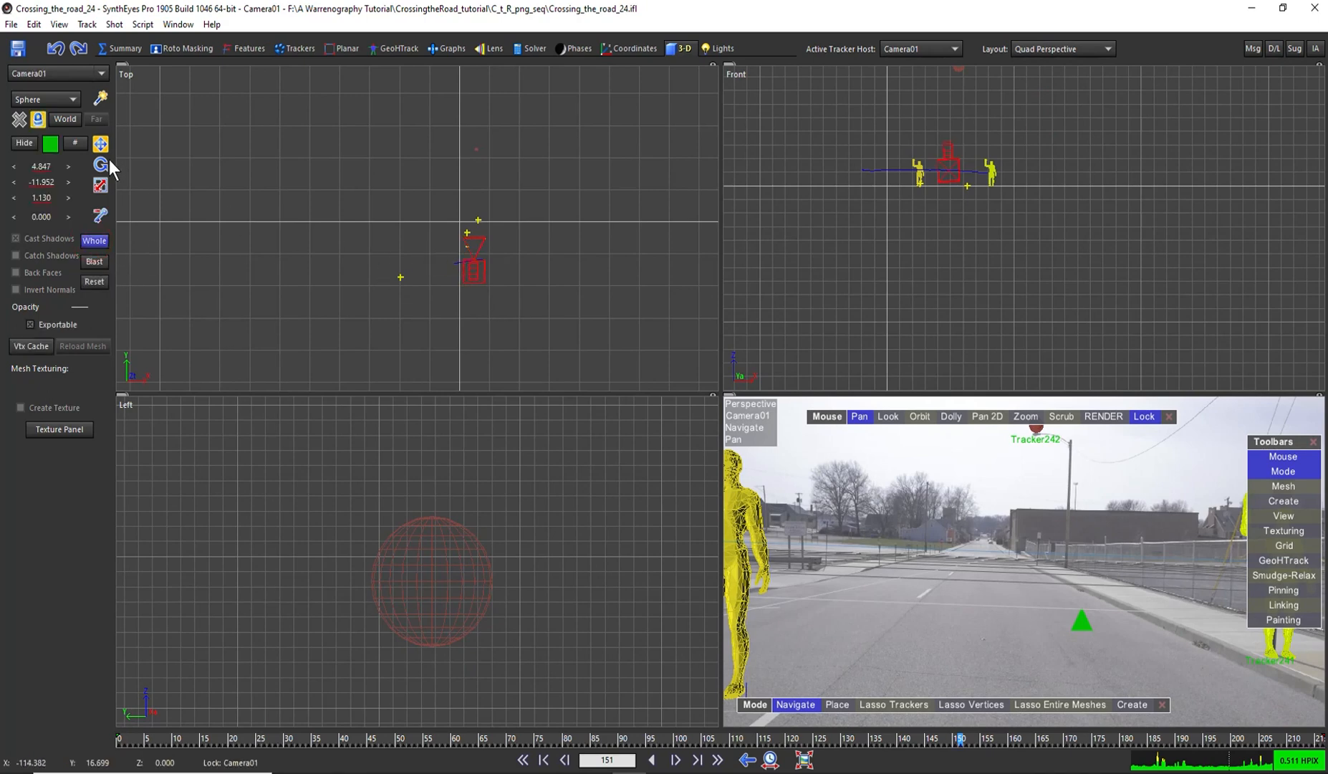
{"action": "key", "text": "j"}
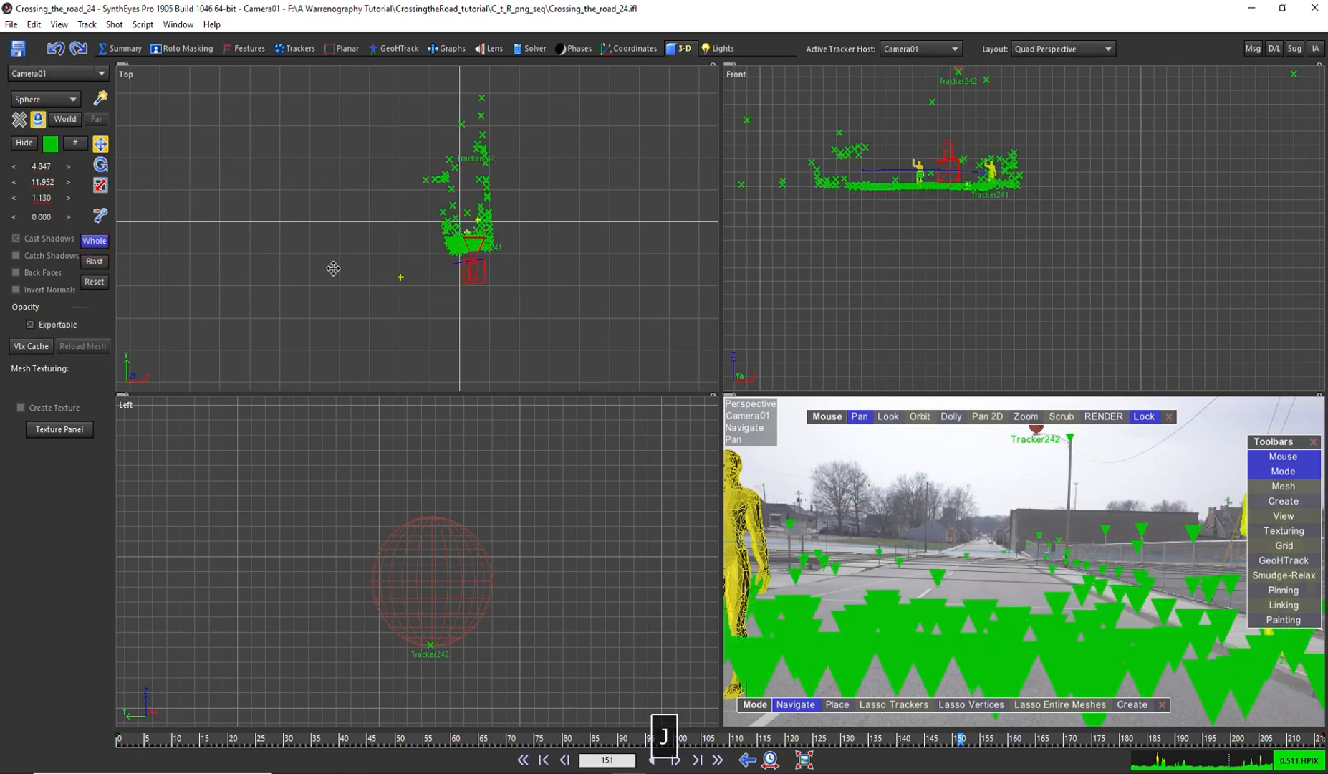
{"action": "key", "text": "j"}
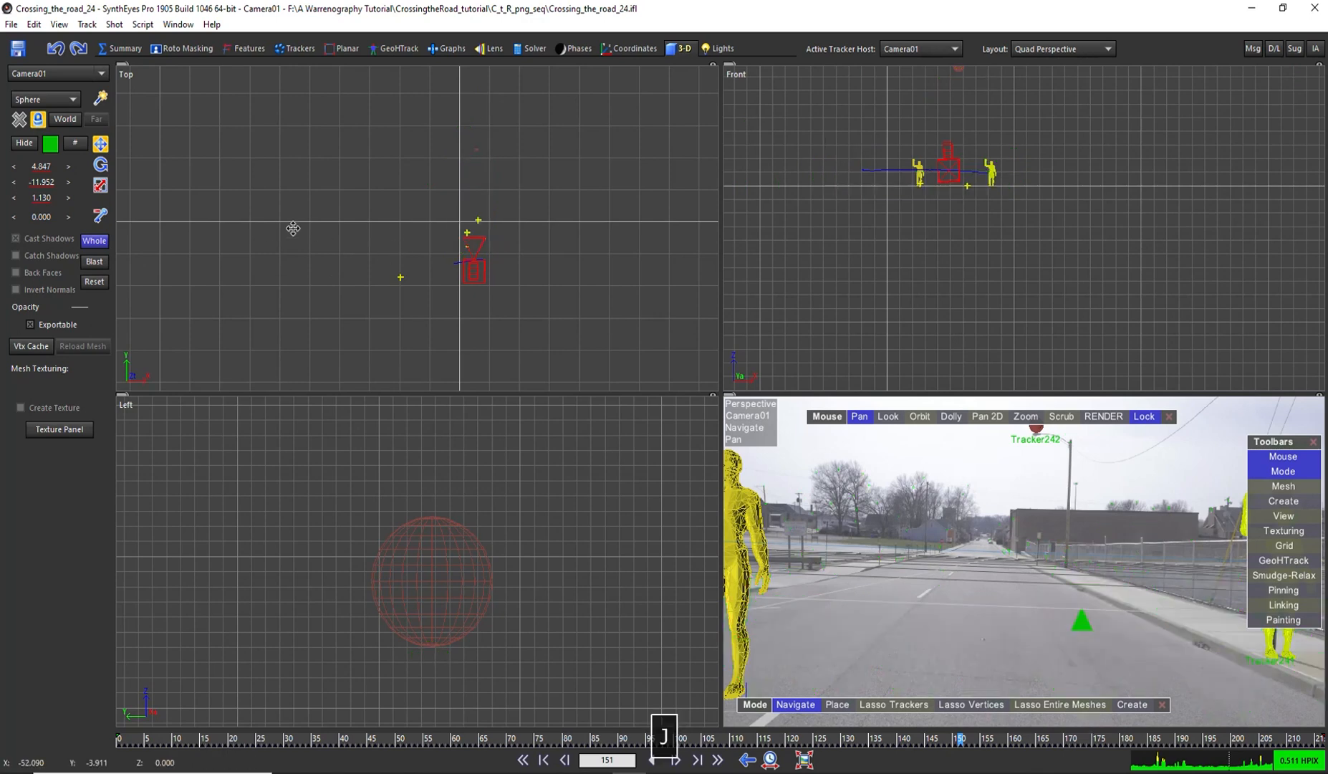
{"action": "left_click", "coordinate": [101, 164]}
{"action": "mouse_move", "coordinate": [472, 271]}
{"action": "left_mouse_down"}
{"action": "mouse_move", "coordinate": [492, 249]}
{"action": "mouse_move", "coordinate": [448, 284]}
{"action": "mouse_move", "coordinate": [473, 267]}
{"action": "left_mouse_up"}
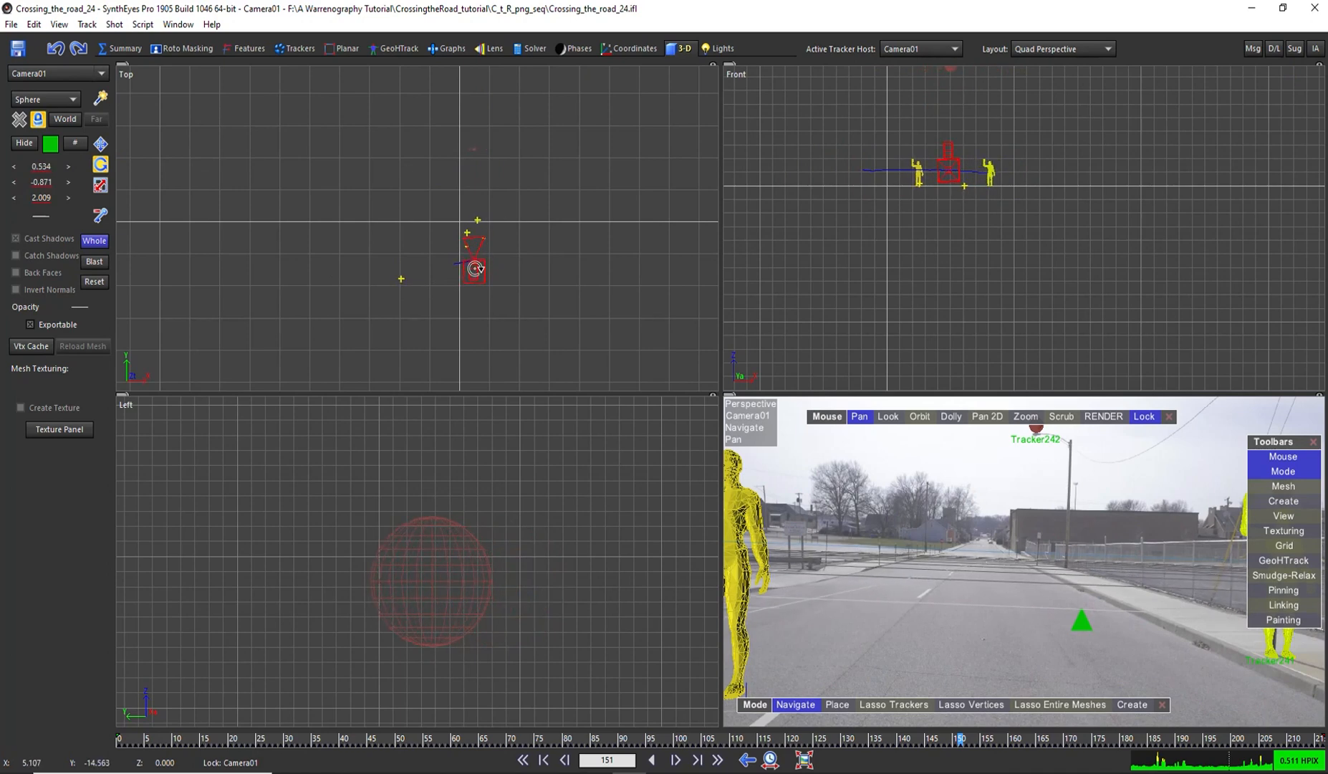
Move the whole scene in the Top view so Camera01 sits at about 7.39, -10.33, and rotate it slightly.
{"action": "left_click", "coordinate": [101, 144]}
{"action": "mouse_move", "coordinate": [478, 274]}
{"action": "left_mouse_down"}
{"action": "mouse_move", "coordinate": [488, 269]}
{"action": "mouse_move", "coordinate": [454, 266]}
{"action": "left_mouse_up"}
{"action": "left_click", "coordinate": [100, 164]}
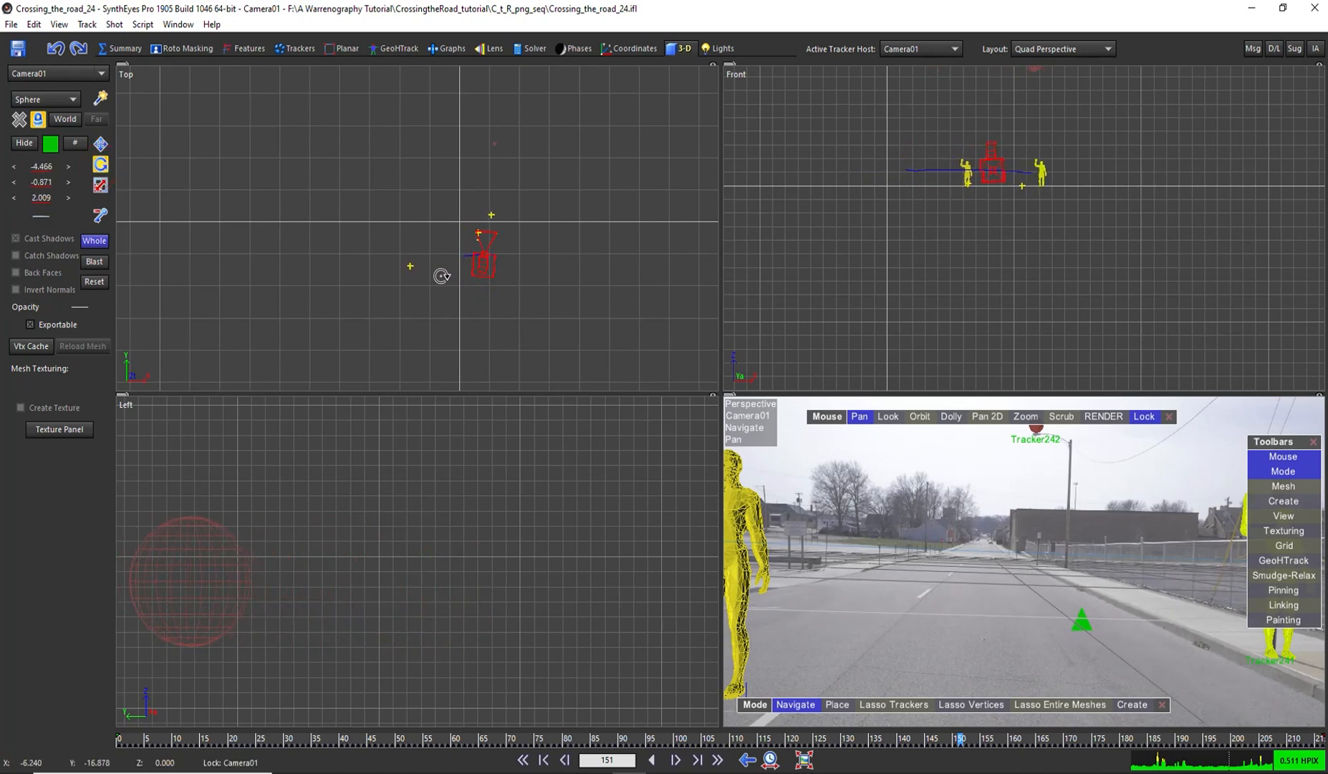
{"action": "left_click", "coordinate": [101, 146]}
{"action": "left_click_drag", "start_coordinate": [483, 268], "coordinate": [477, 269]}
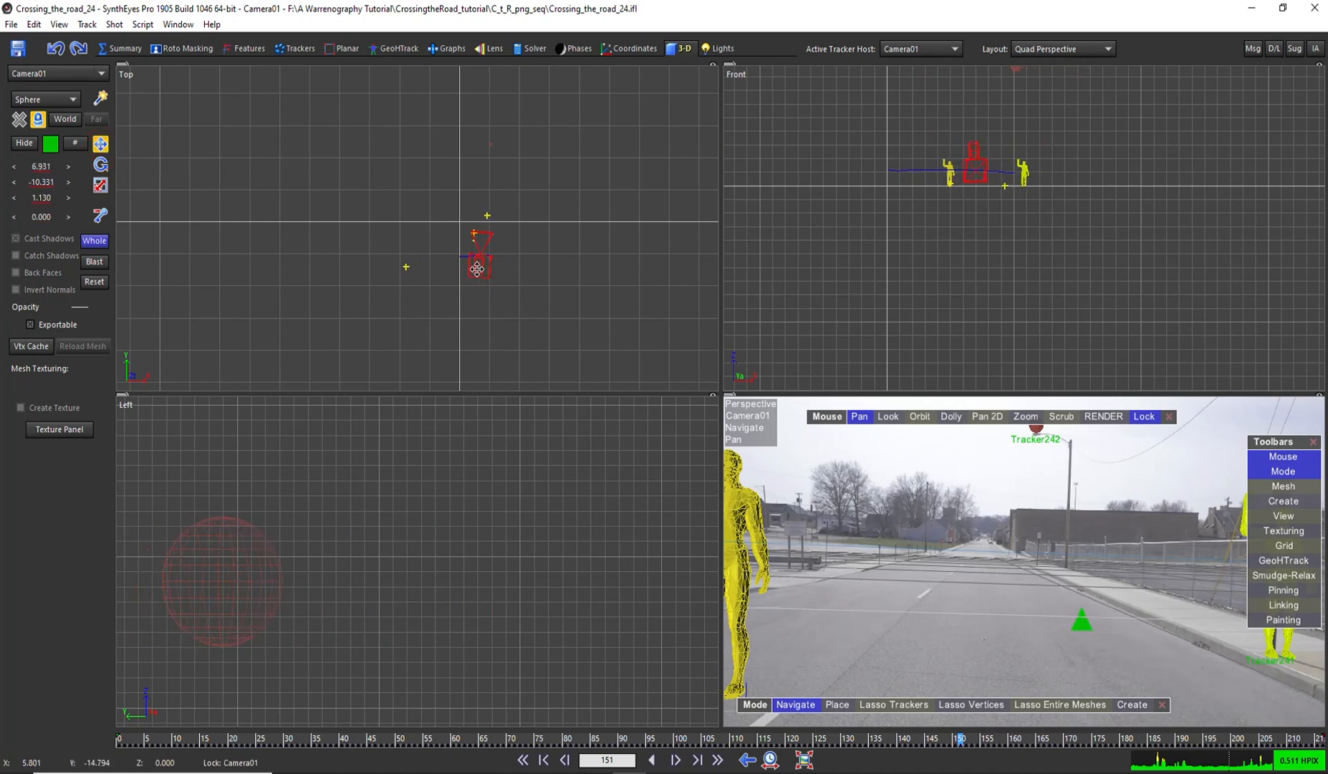
{"action": "left_click", "coordinate": [100, 164]}
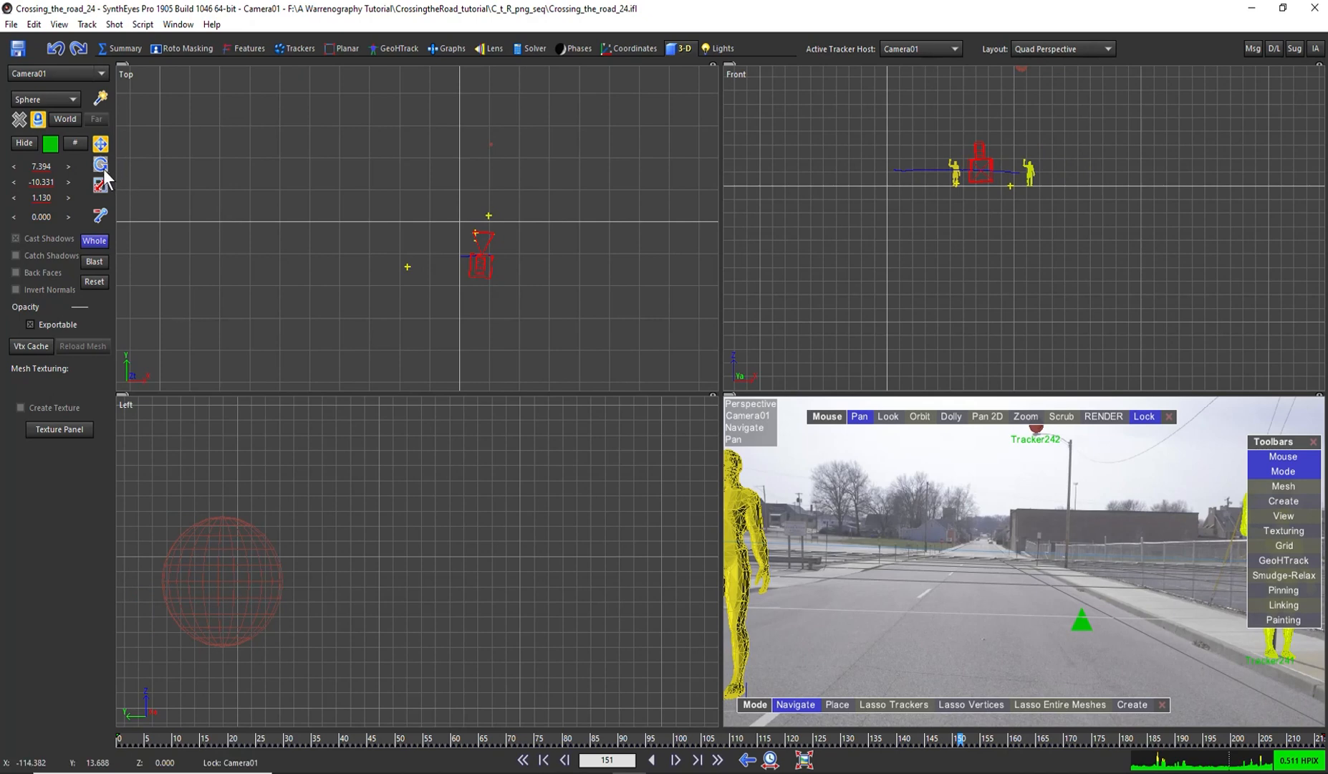
{"action": "left_click_drag", "start_coordinate": [495, 244], "coordinate": [494, 244]}
Play and scrub the shot to about frame 146 to check that the meshes stay in place after the scene move.
{"action": "key", "text": "space"}
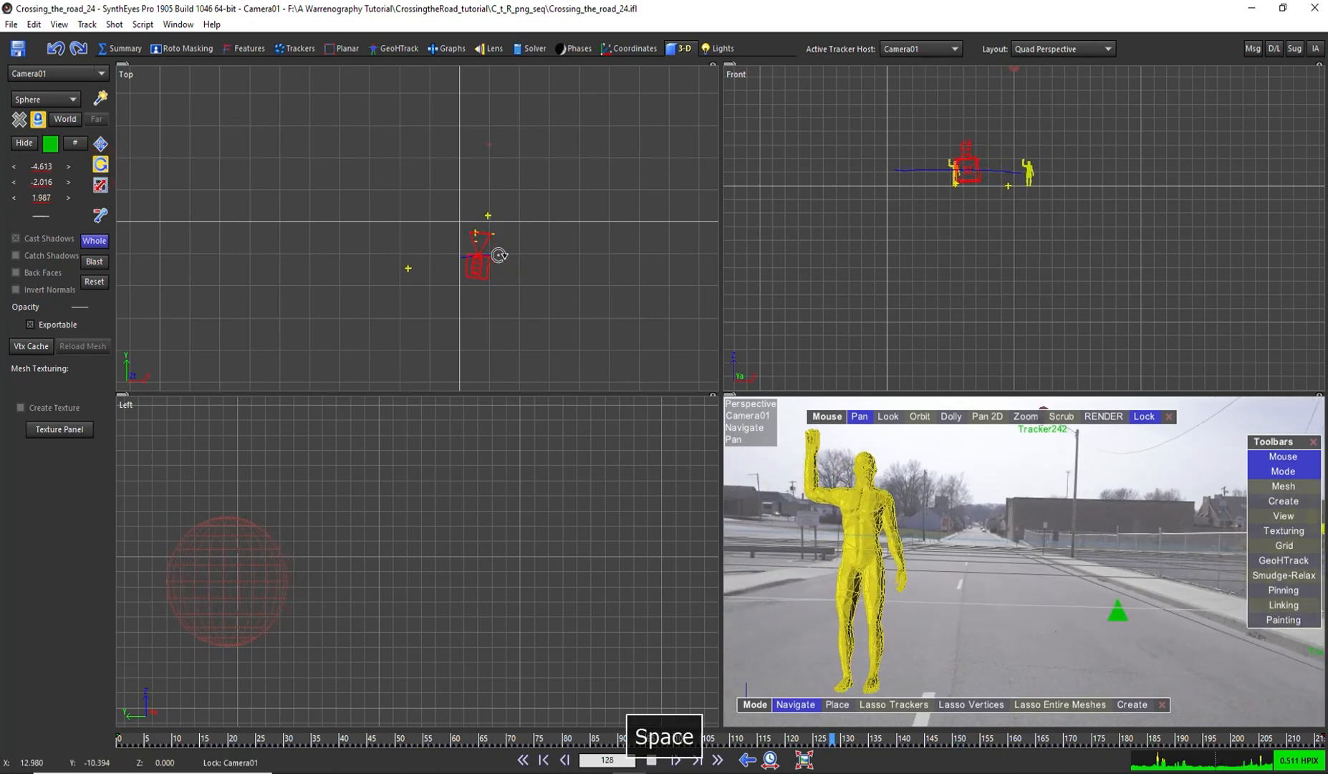
{"action": "key", "text": "space"}
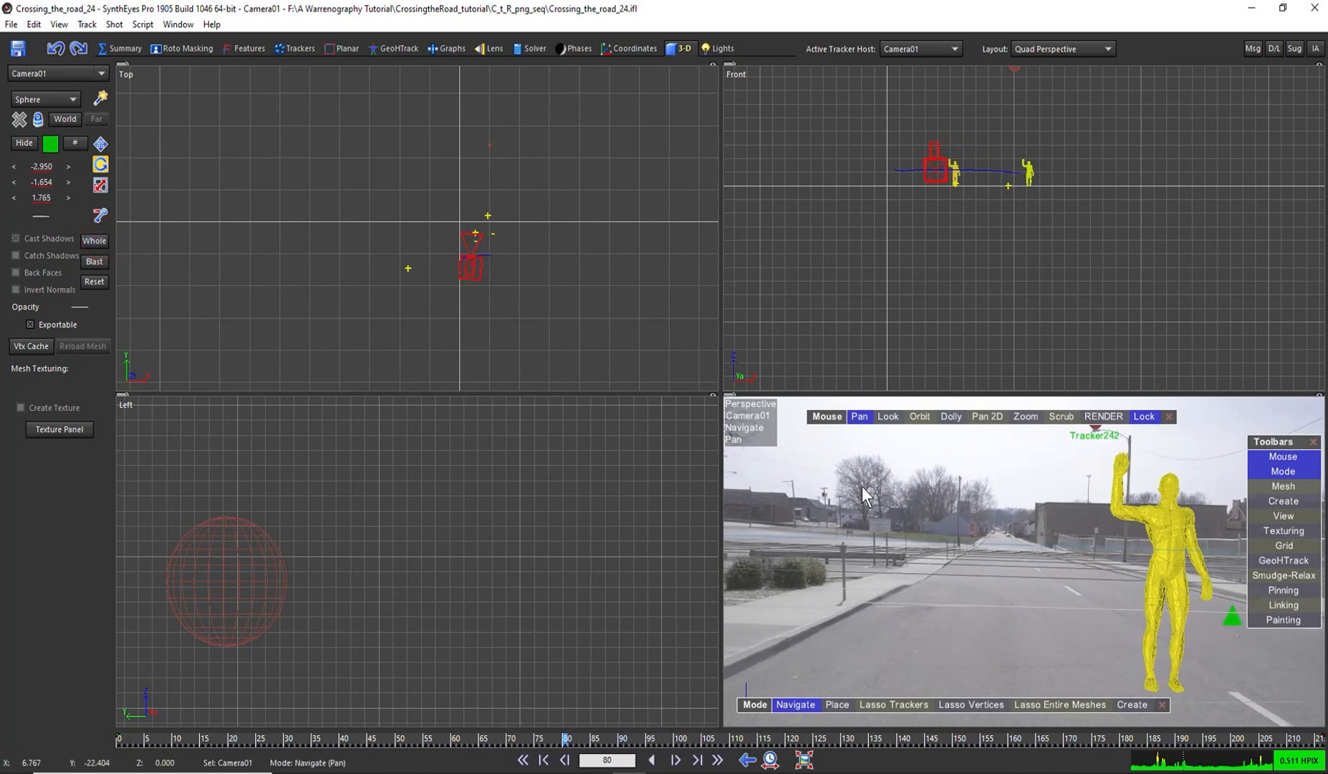
{"action": "left_click_drag", "start_coordinate": [187, 737], "coordinate": [862, 729]}
{"action": "left_click_drag", "start_coordinate": [854, 672], "coordinate": [925, 669]}
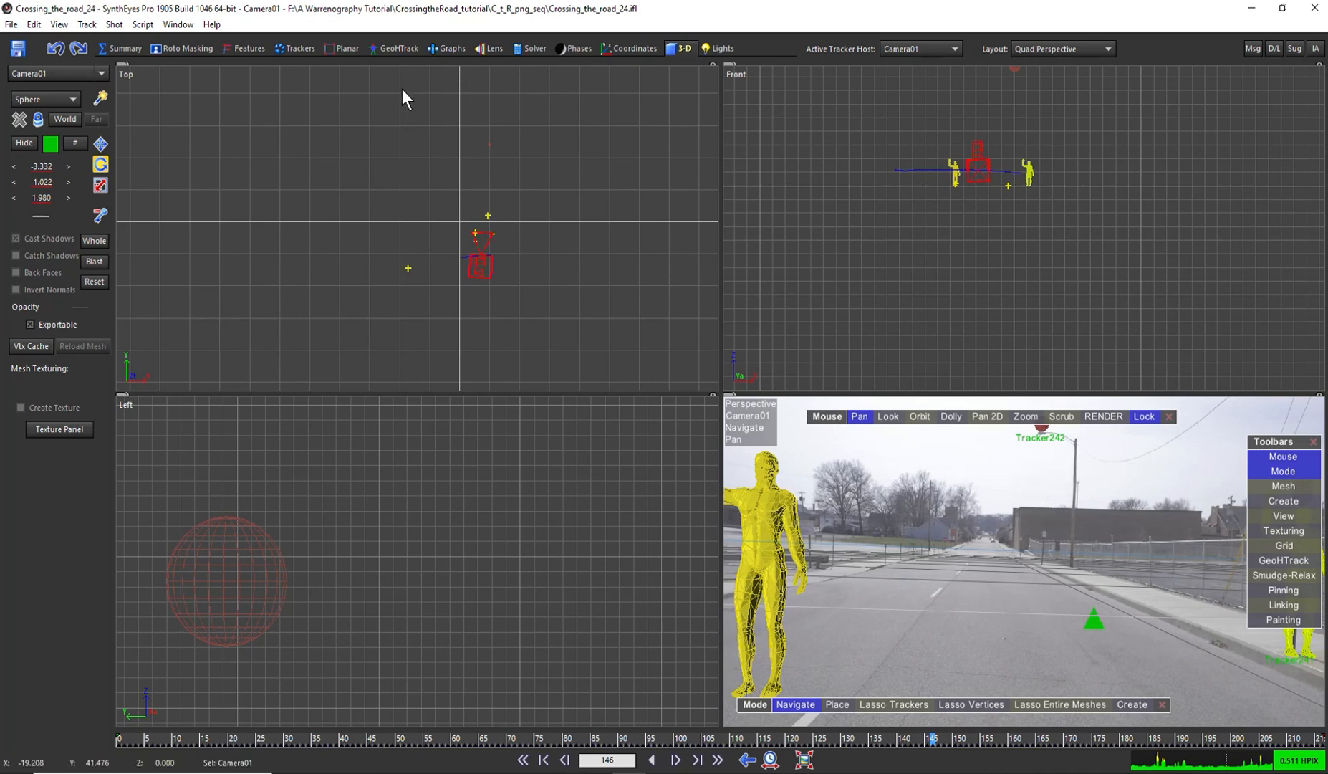
Show the tracker controls and go to frame 169.
{"action": "left_click", "coordinate": [295, 48]}
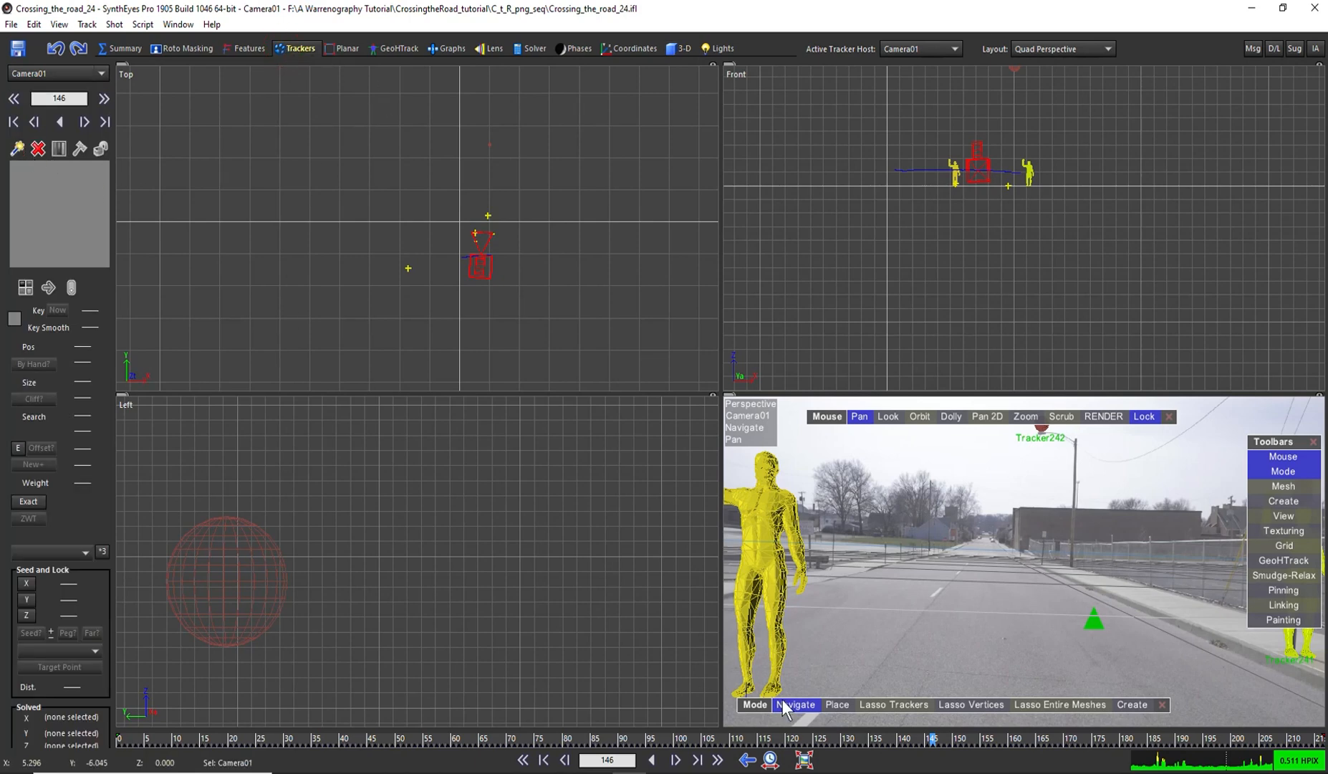
{"action": "left_click_drag", "start_coordinate": [932, 741], "coordinate": [1049, 741]}
{"action": "scroll", "coordinate": [1019, 565], "scroll_direction": "down", "scroll_amount": 2}
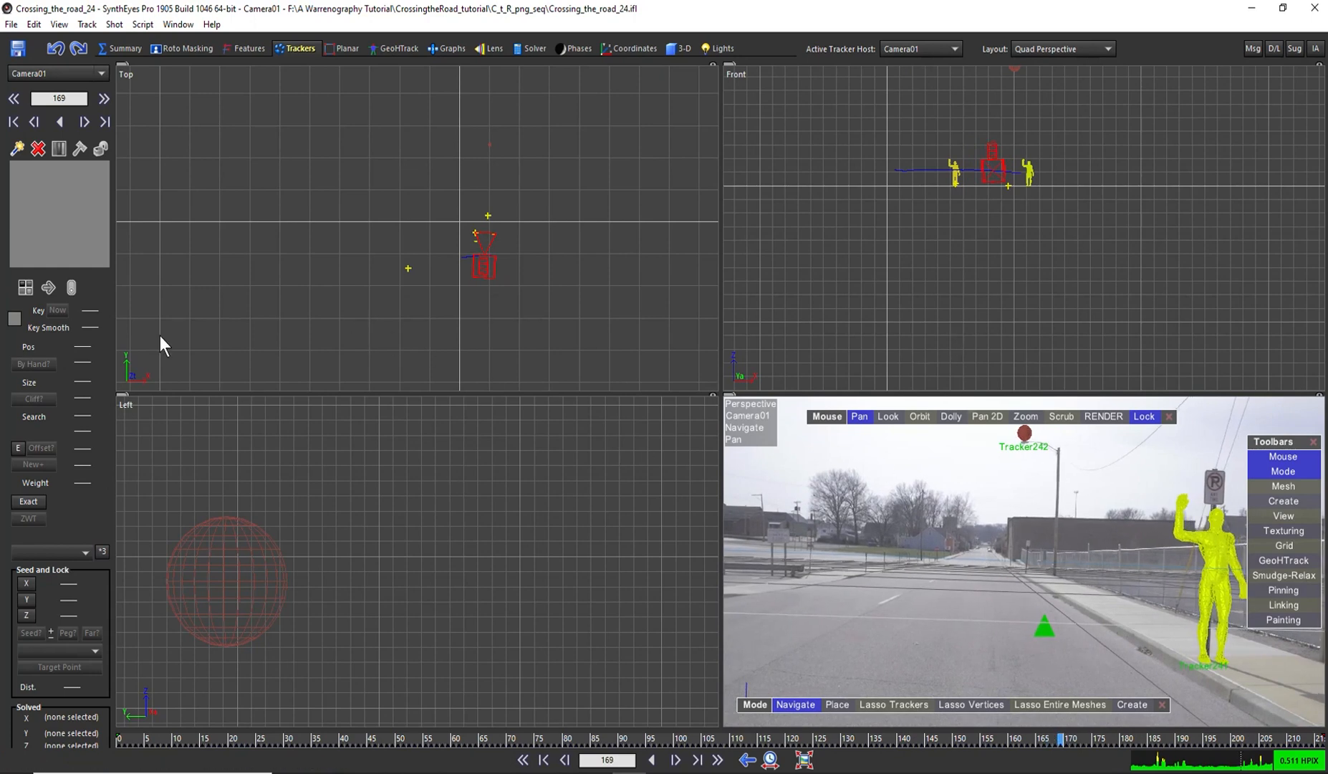
{"action": "left_click", "coordinate": [16, 151]}
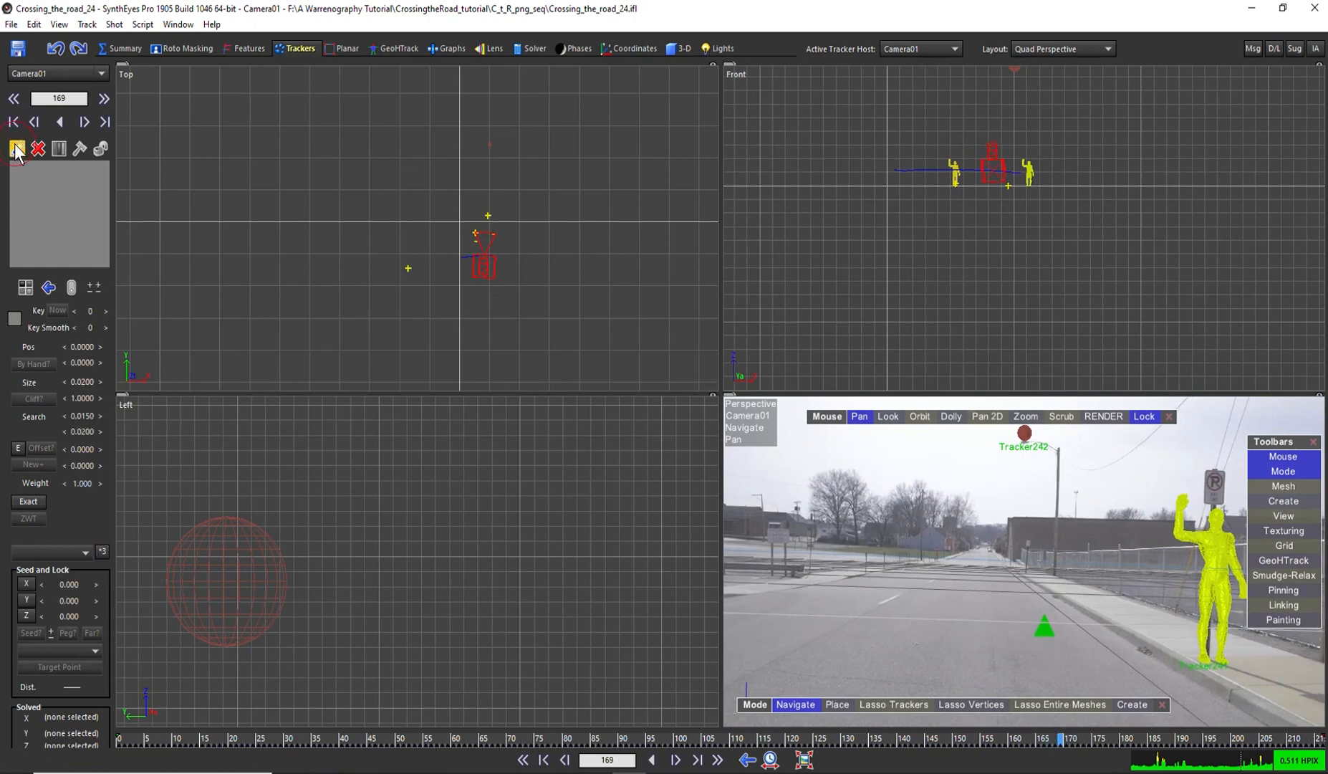
{"action": "left_click", "coordinate": [1027, 530]}
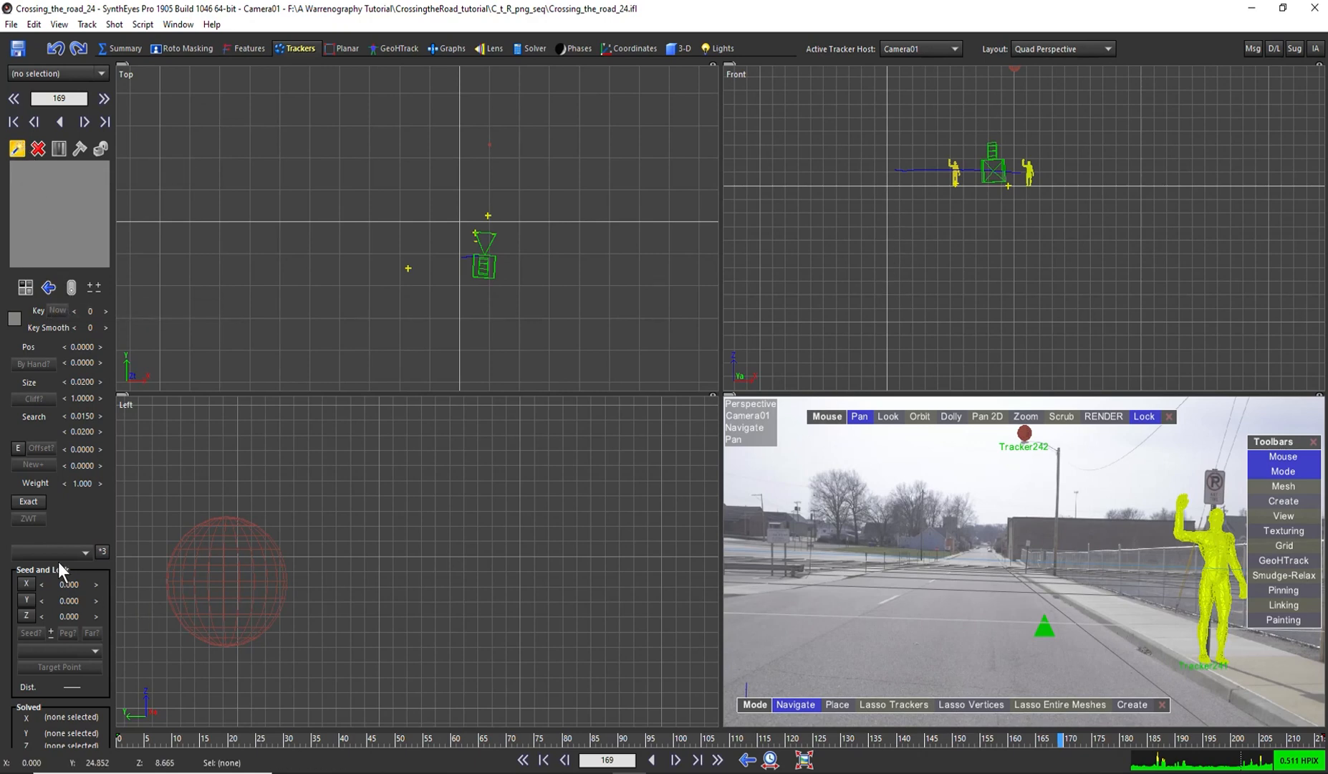
{"action": "left_click", "coordinate": [17, 148]}
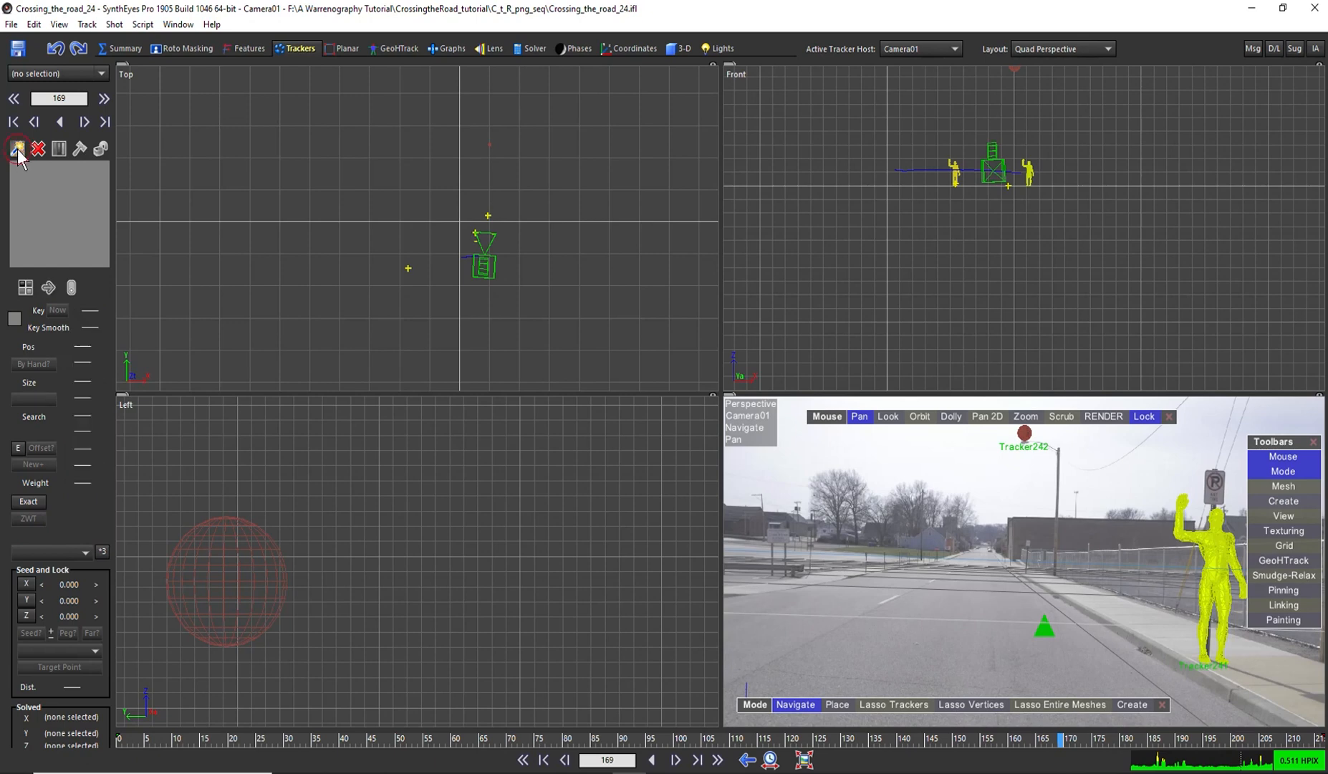
Place a new tracker in the camera view on the near end of the brick building's upper wall at frame 169.
{"action": "left_click", "coordinate": [17, 149]}
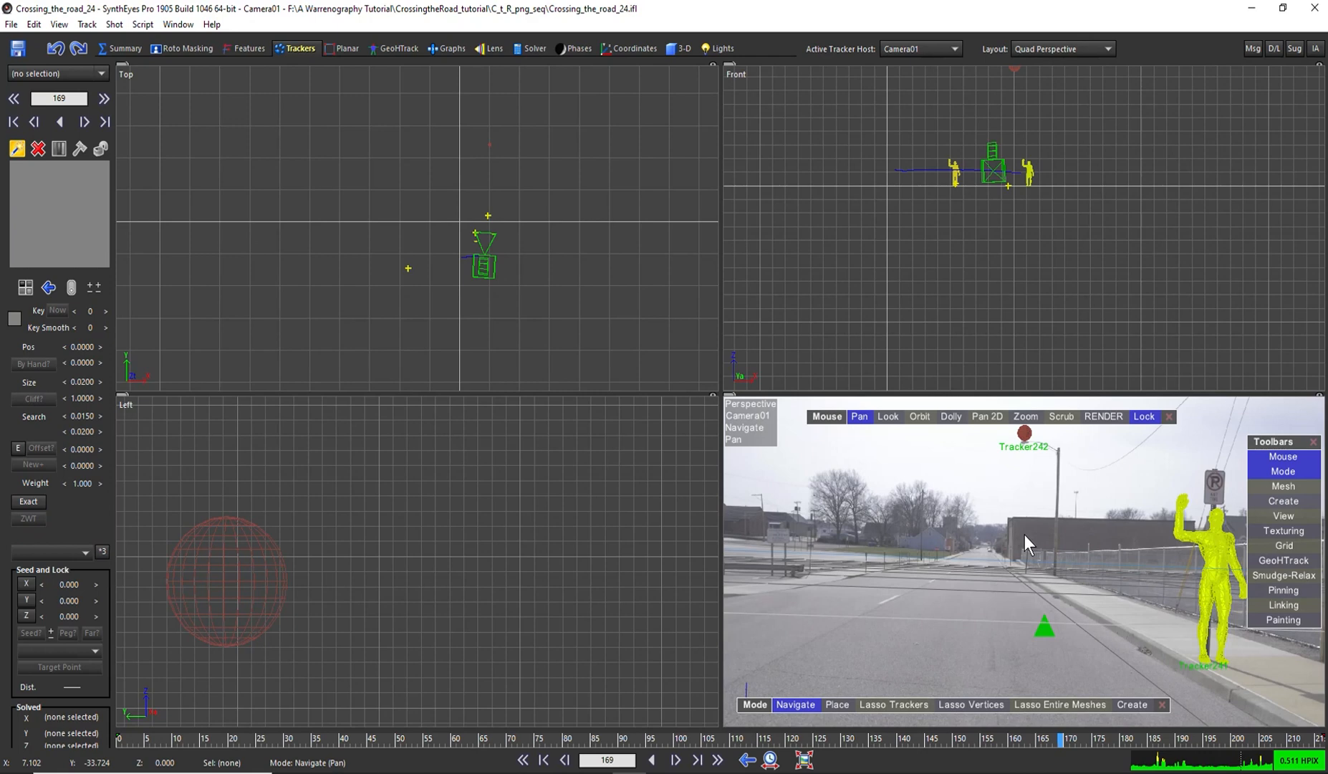
{"action": "key", "text": "F4"}
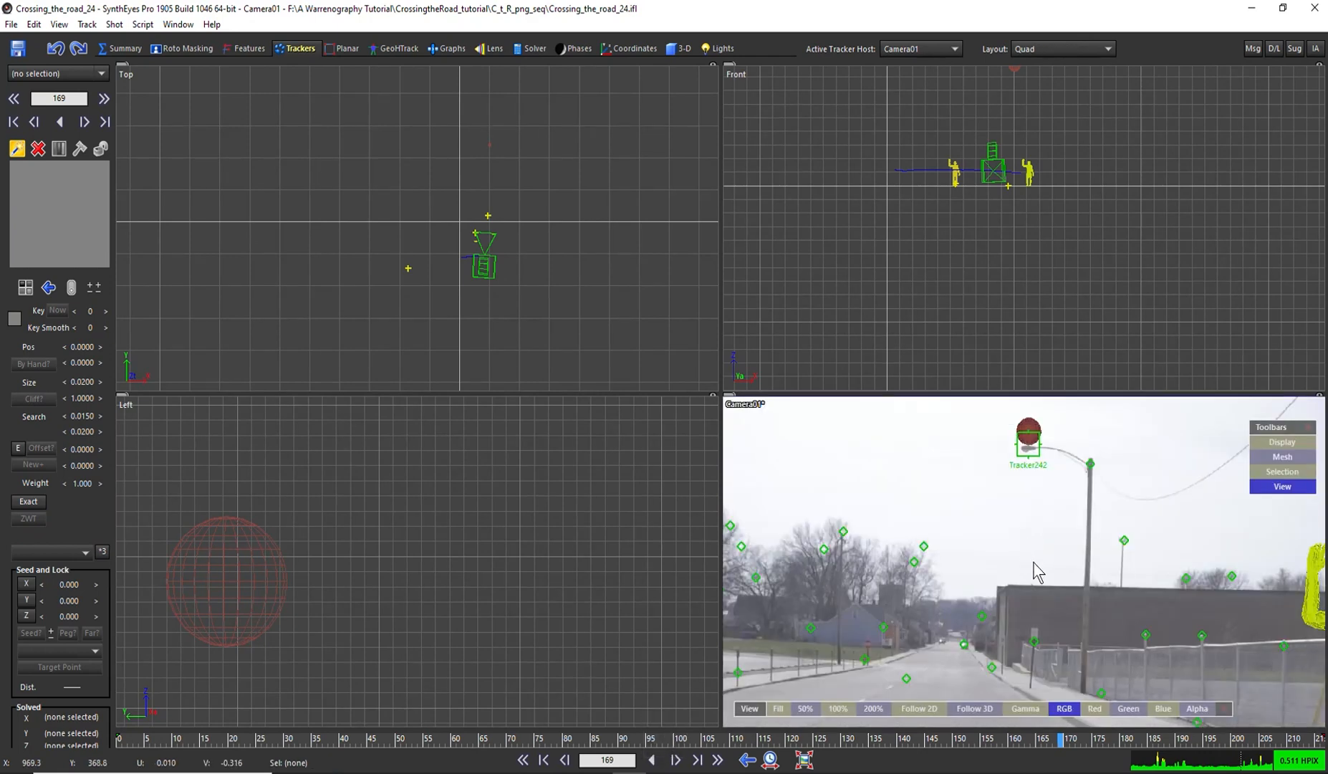
{"action": "left_click", "coordinate": [1046, 615]}
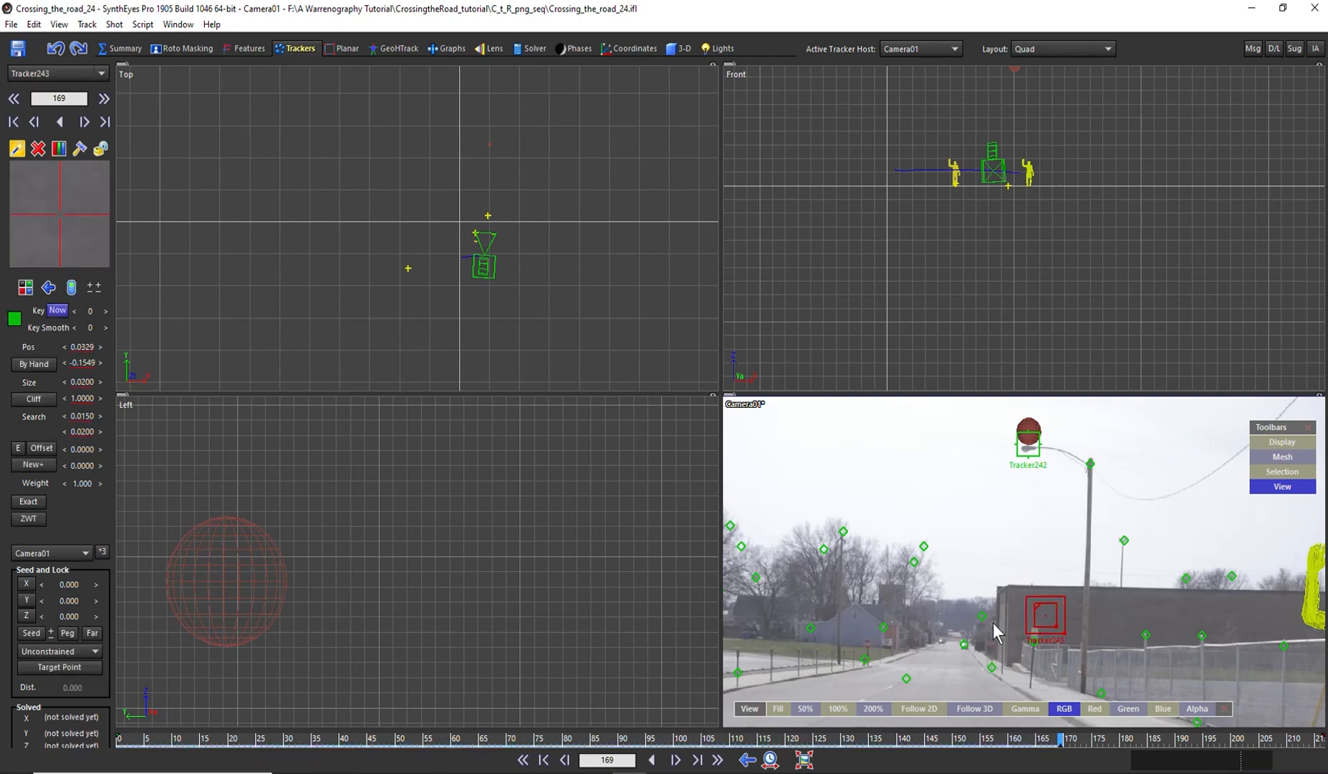
{"action": "mouse_move", "coordinate": [70, 212]}
{"action": "left_mouse_down"}
{"action": "mouse_move", "coordinate": [120, 257]}
{"action": "mouse_move", "coordinate": [54, 193]}
{"action": "mouse_move", "coordinate": [88, 244]}
{"action": "mouse_move", "coordinate": [69, 232]}
{"action": "left_mouse_up"}
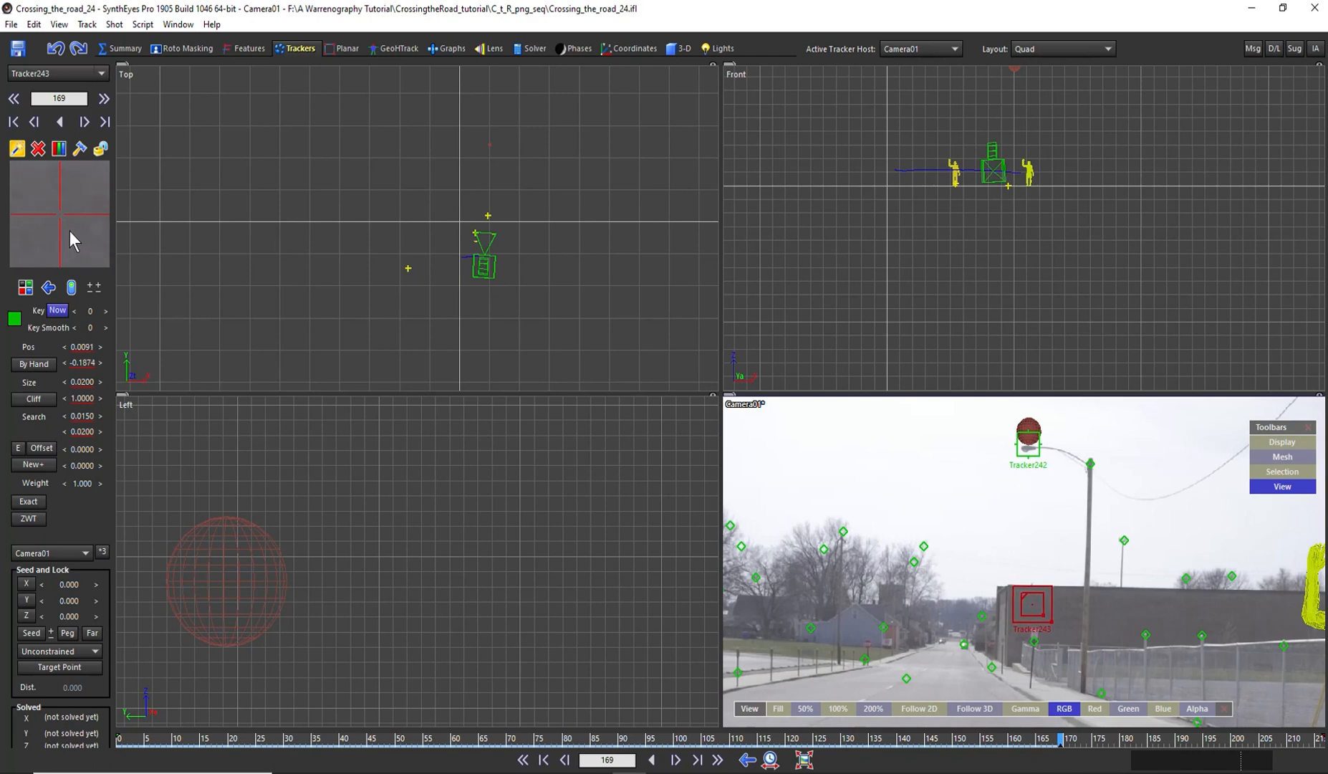
Make the building tracker zero-weighted and track it backward to the start of the shot.
{"action": "left_click", "coordinate": [23, 518]}
{"action": "left_click", "coordinate": [747, 761]}
{"action": "key", "text": "space"}
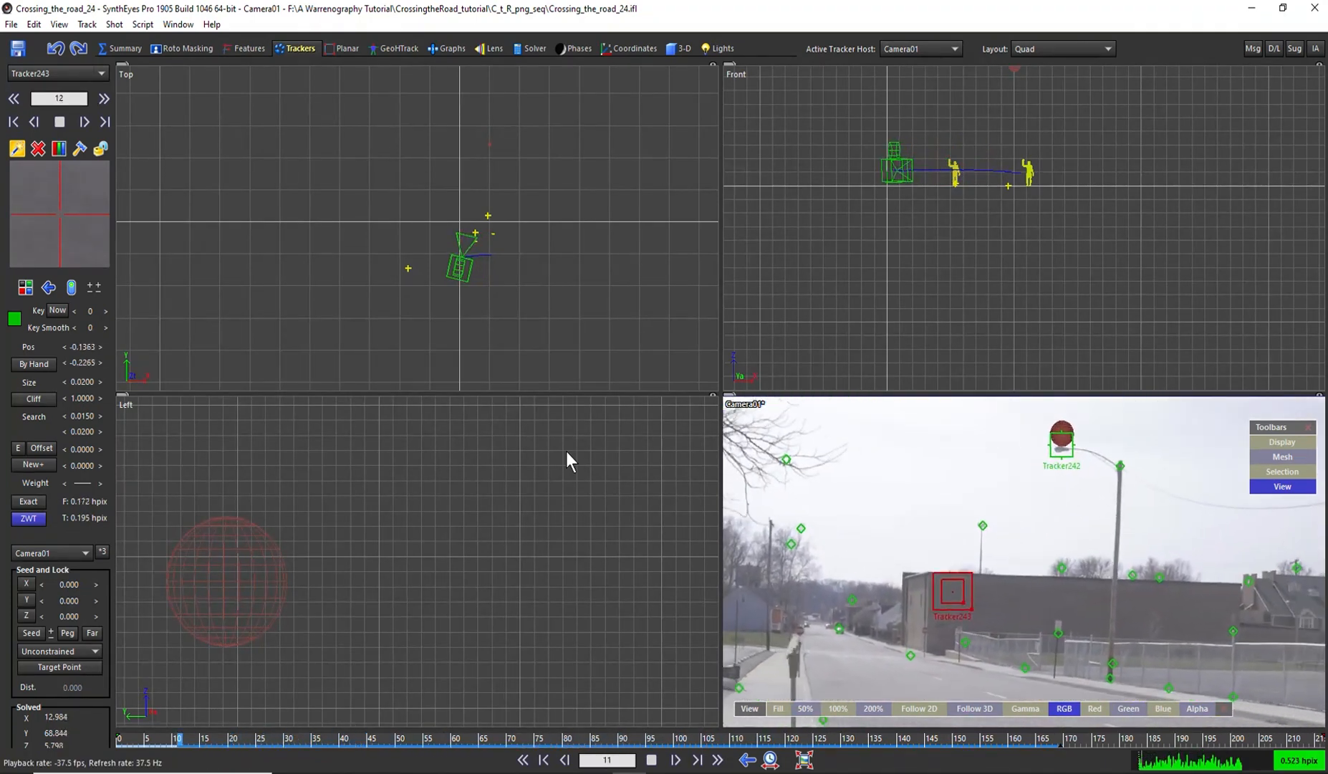
Choose Plane as the mesh to create and lock the new building tracker.
{"action": "left_click", "coordinate": [673, 50]}
{"action": "left_click", "coordinate": [33, 100]}
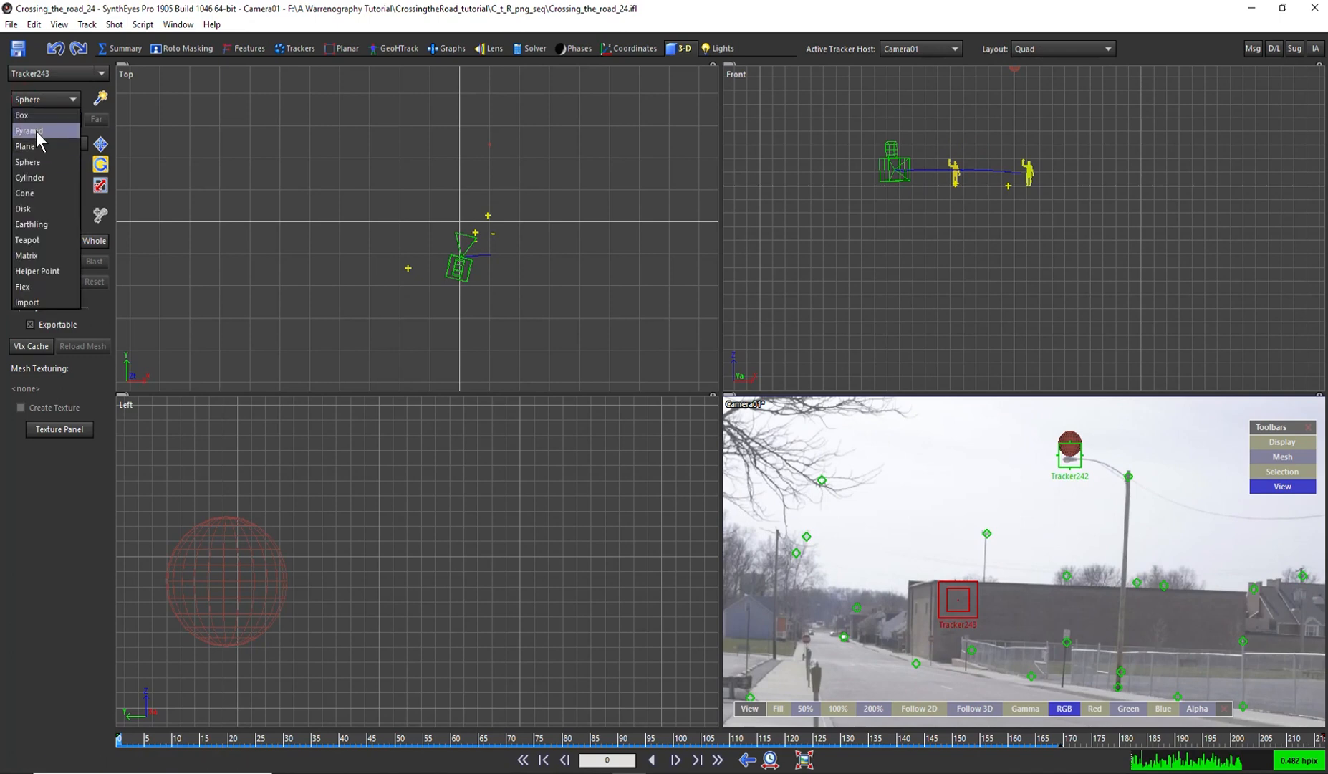
{"action": "left_click", "coordinate": [36, 147]}
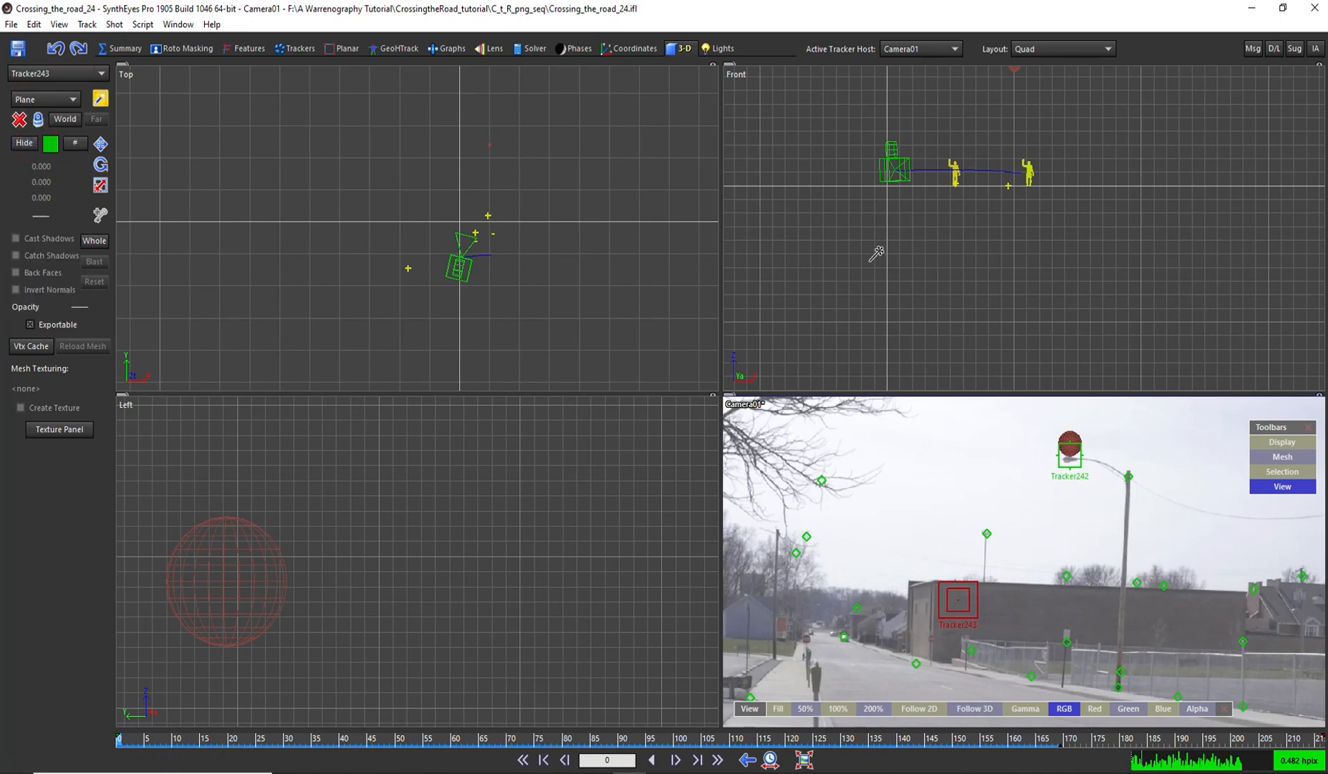
{"action": "middle_click_drag", "start_coordinate": [900, 186], "coordinate": [861, 289]}
{"action": "mouse_move", "coordinate": [944, 582]}
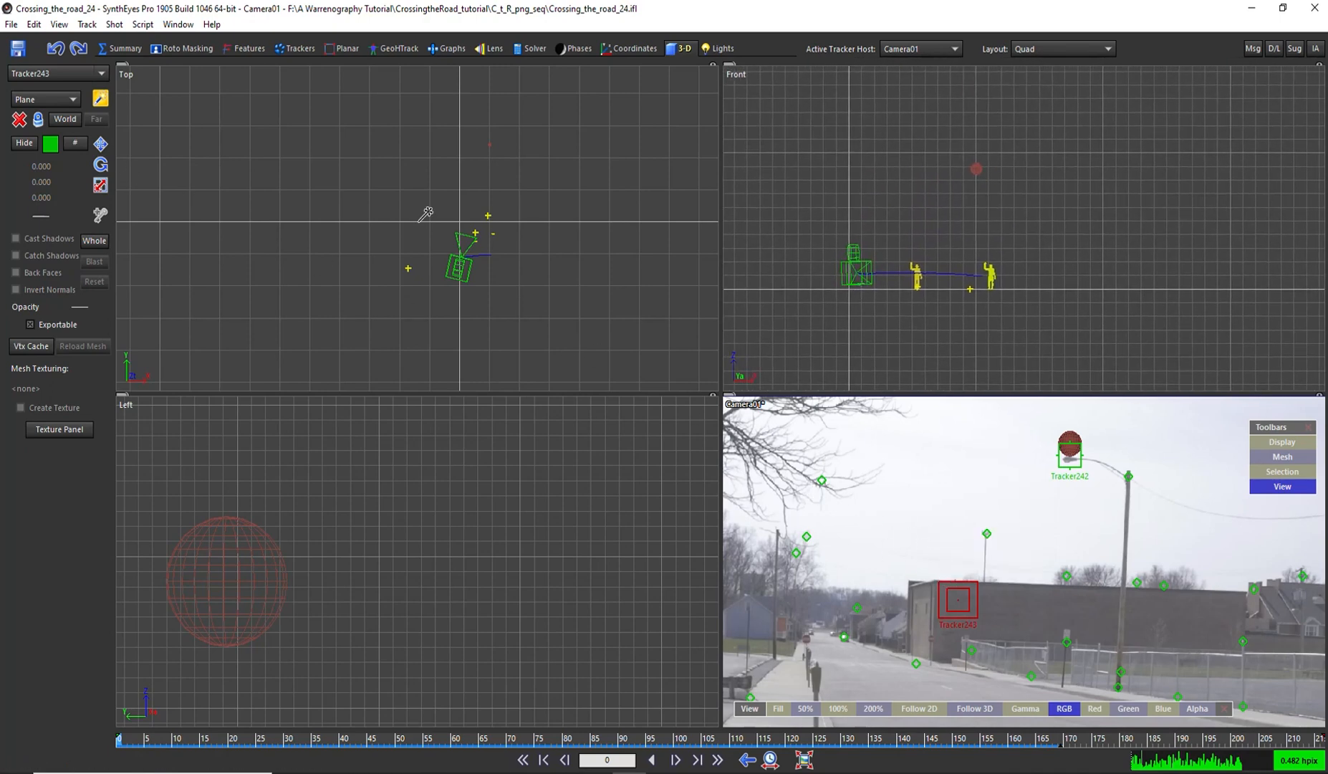
{"action": "left_click", "coordinate": [298, 48]}
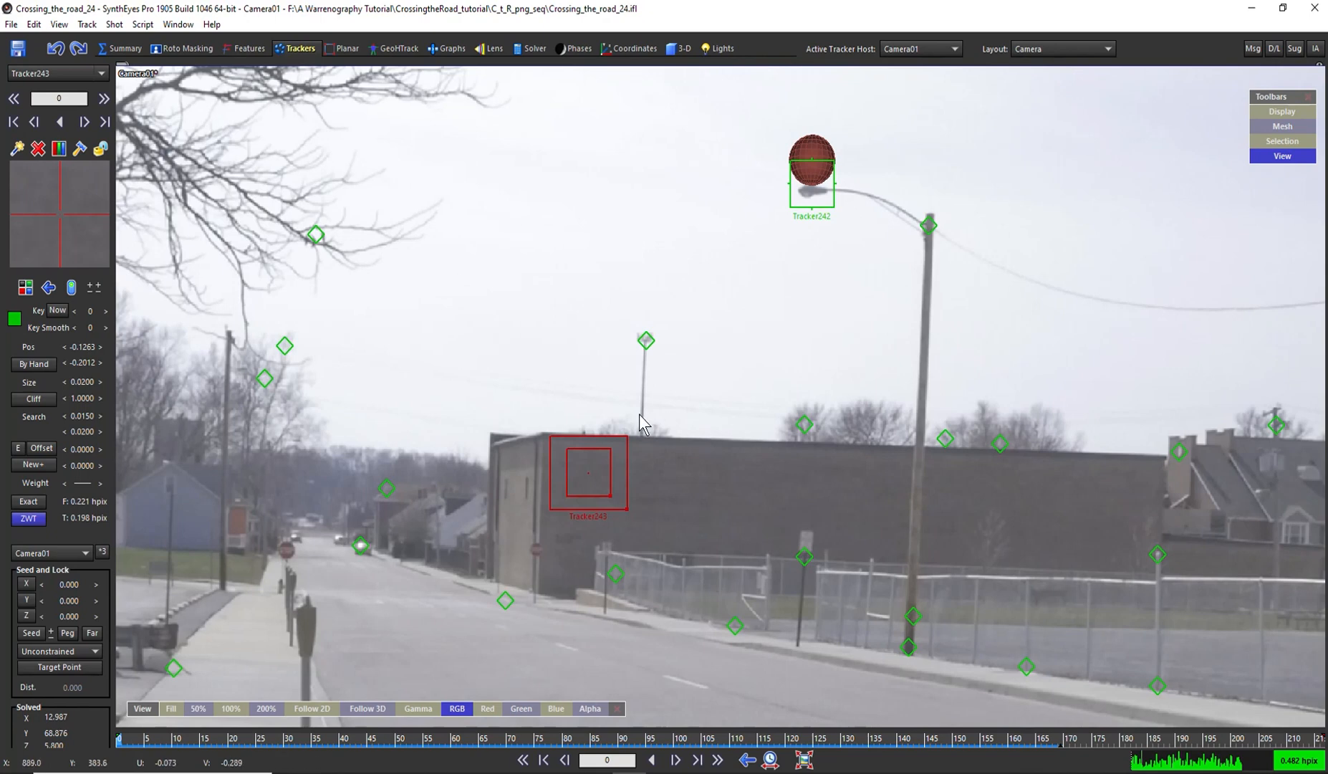
{"action": "left_click", "coordinate": [101, 148]}
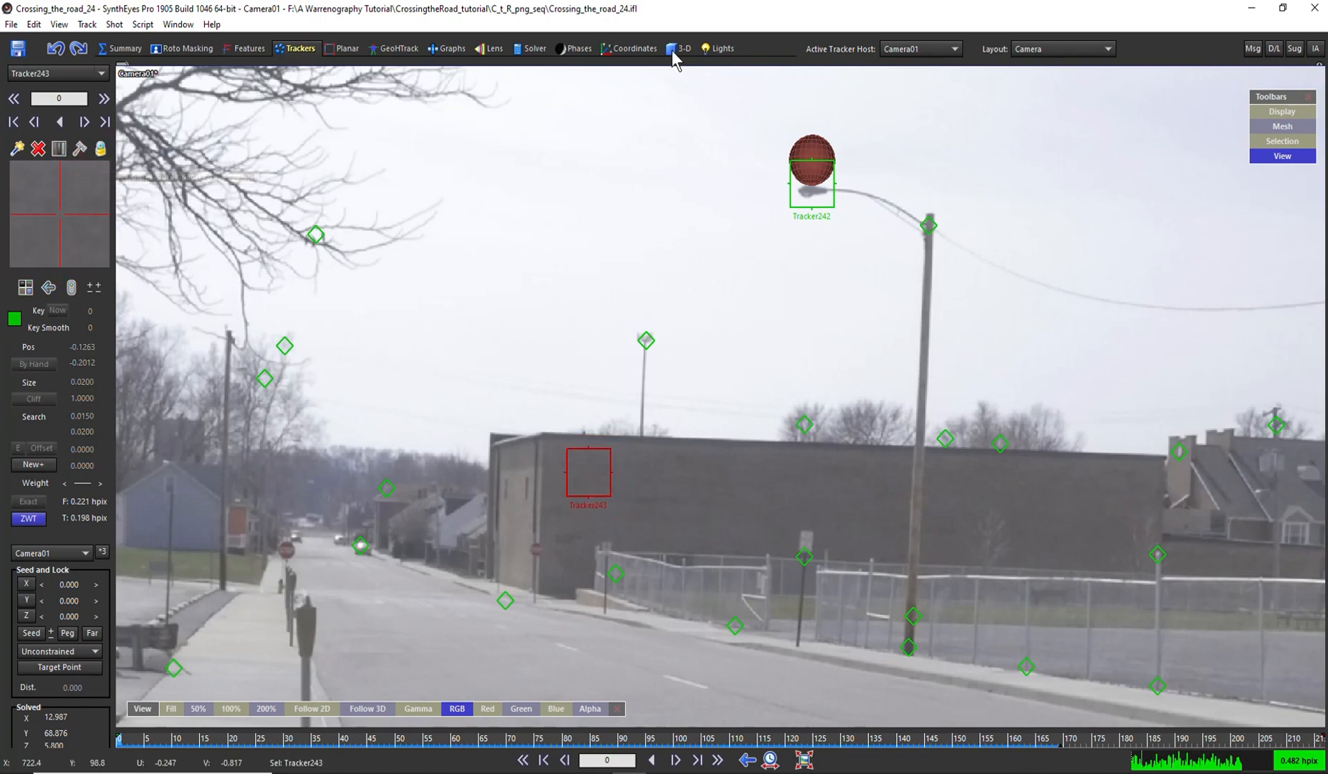
With the tracker points shown, draw a plane about 3.1 by 2.0 units around the building tracker in the Front view.
{"action": "left_click", "coordinate": [670, 49]}
{"action": "scroll", "coordinate": [944, 312], "scroll_direction": "down", "scroll_amount": 6}
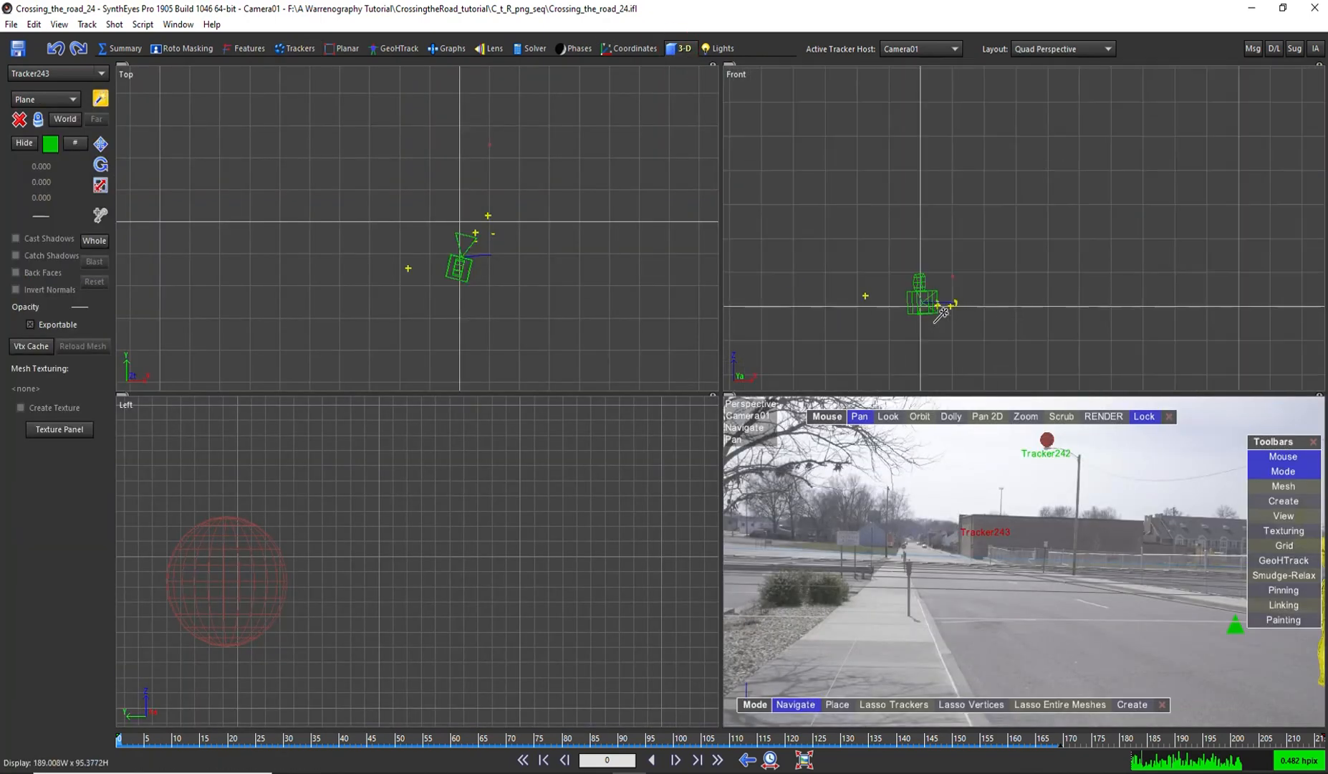
{"action": "key", "text": "j"}
{"action": "scroll", "coordinate": [941, 322], "scroll_direction": "up", "scroll_amount": 8}
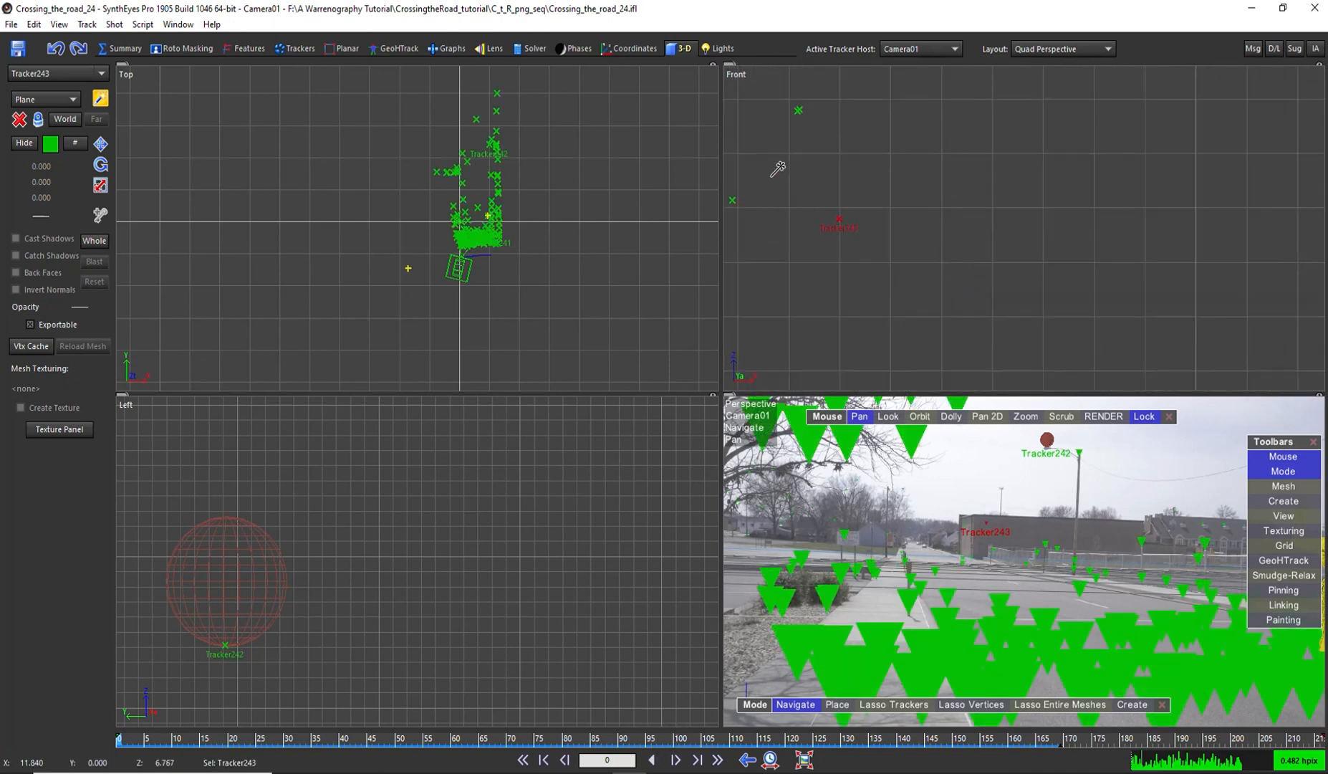
{"action": "left_click_drag", "start_coordinate": [778, 165], "coordinate": [935, 275]}
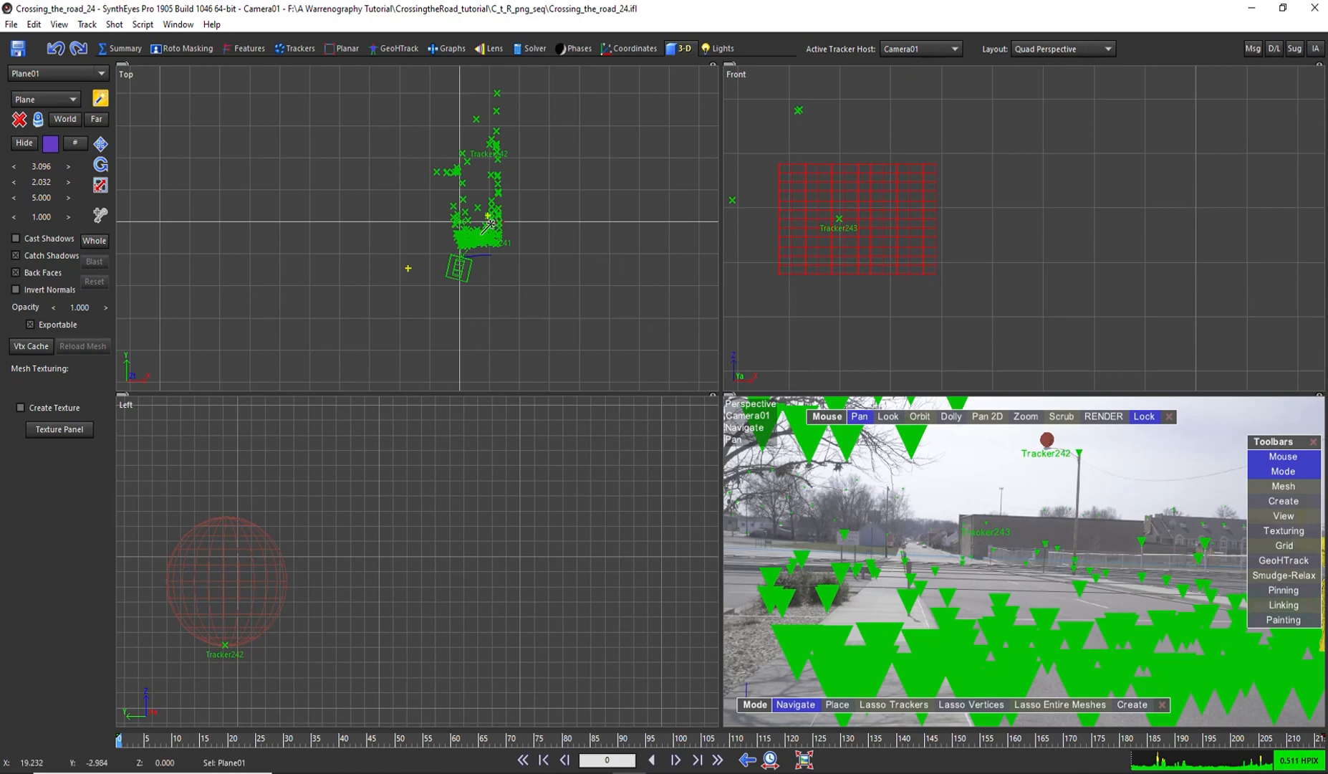
Move the plane back along the street in the Top view, to a Y position of about 3.6.
{"action": "scroll", "coordinate": [487, 227], "scroll_direction": "up", "scroll_amount": 5}
{"action": "key", "text": "w"}
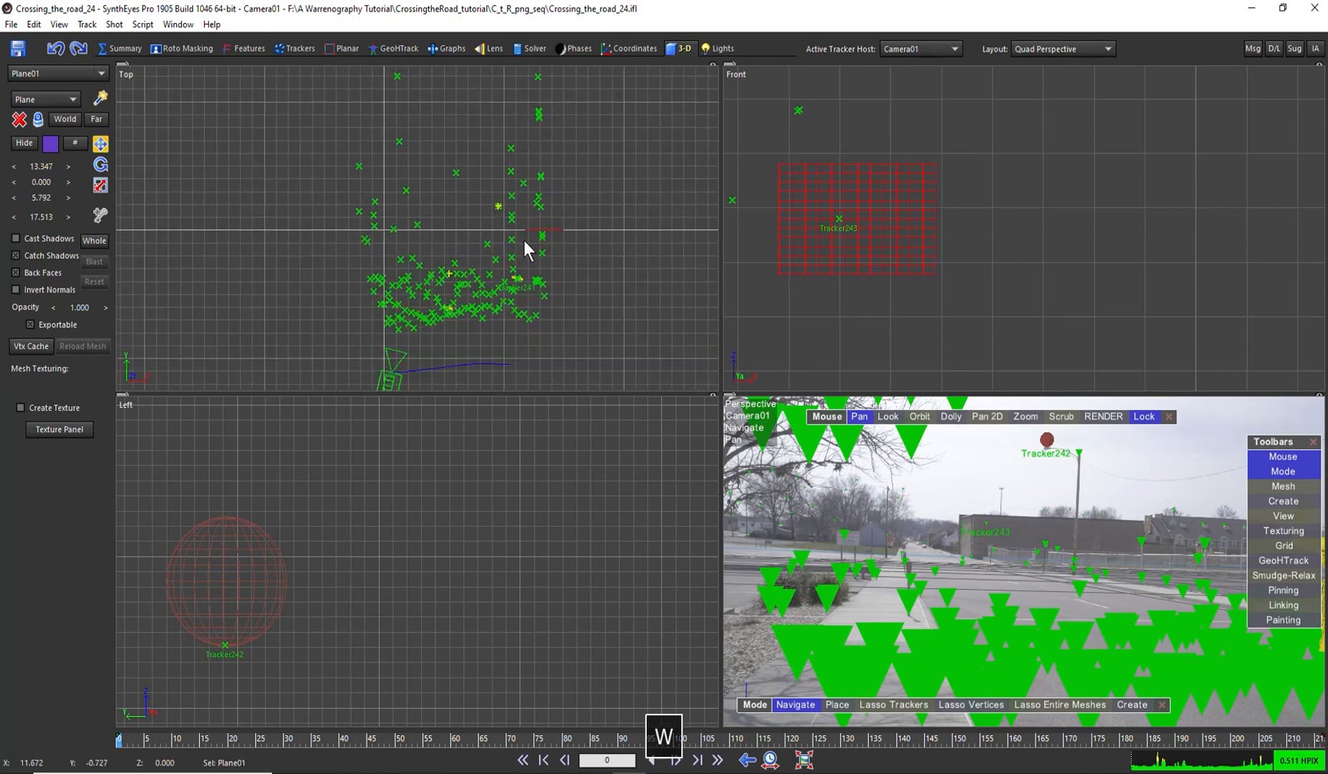
{"action": "scroll", "coordinate": [538, 244], "scroll_direction": "up", "scroll_amount": 3}
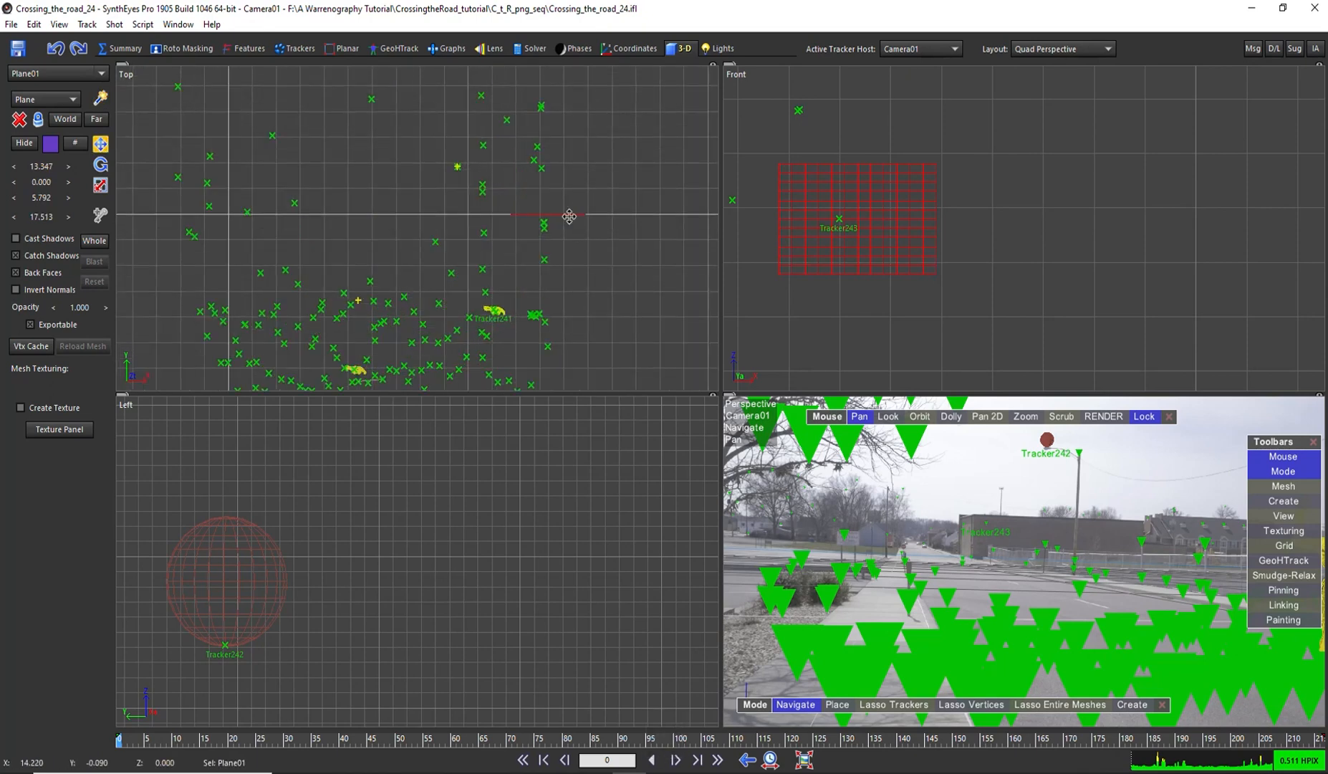
{"action": "left_click_drag", "start_coordinate": [568, 212], "coordinate": [550, 122]}
{"action": "middle_click_drag", "start_coordinate": [602, 163], "coordinate": [627, 429]}
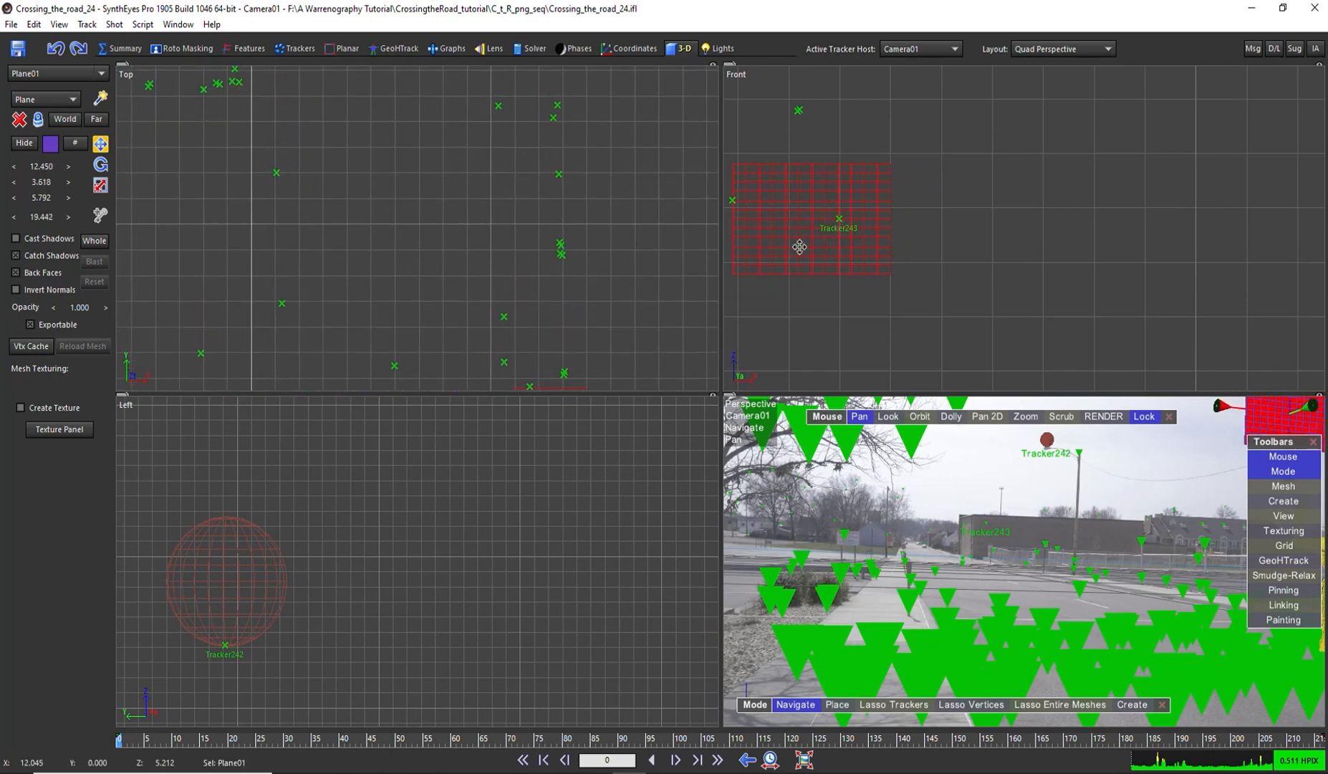
Select the building tracker in the Front view and look for its depth position in the Top view.
{"action": "left_click", "coordinate": [837, 219]}
{"action": "scroll", "coordinate": [663, 255], "scroll_direction": "down", "scroll_amount": 5}
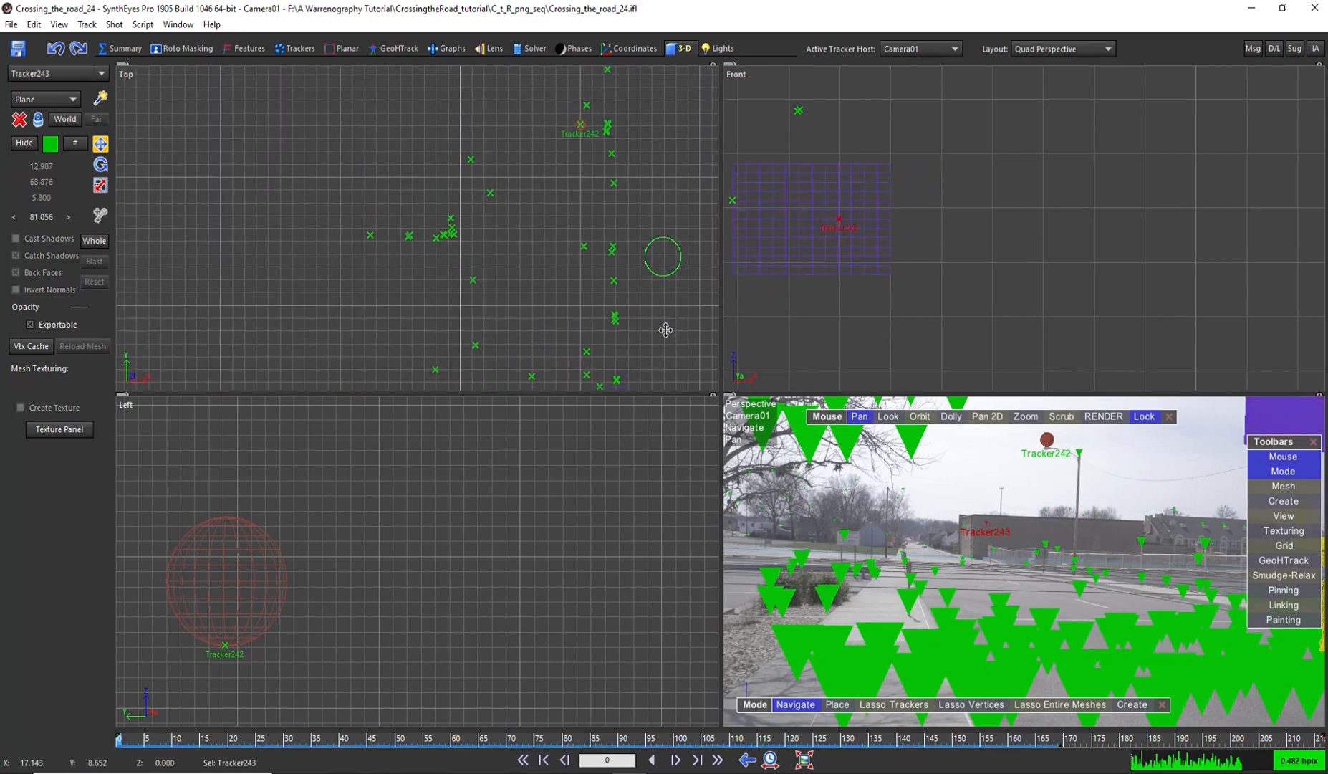
{"action": "scroll", "coordinate": [634, 321], "scroll_direction": "down", "scroll_amount": 2}
{"action": "scroll", "coordinate": [609, 311], "scroll_direction": "up", "scroll_amount": 3}
{"action": "scroll", "coordinate": [559, 249], "scroll_direction": "down", "scroll_amount": 1}
{"action": "scroll", "coordinate": [498, 290], "scroll_direction": "up", "scroll_amount": 3}
{"action": "scroll", "coordinate": [532, 236], "scroll_direction": "down", "scroll_amount": 4}
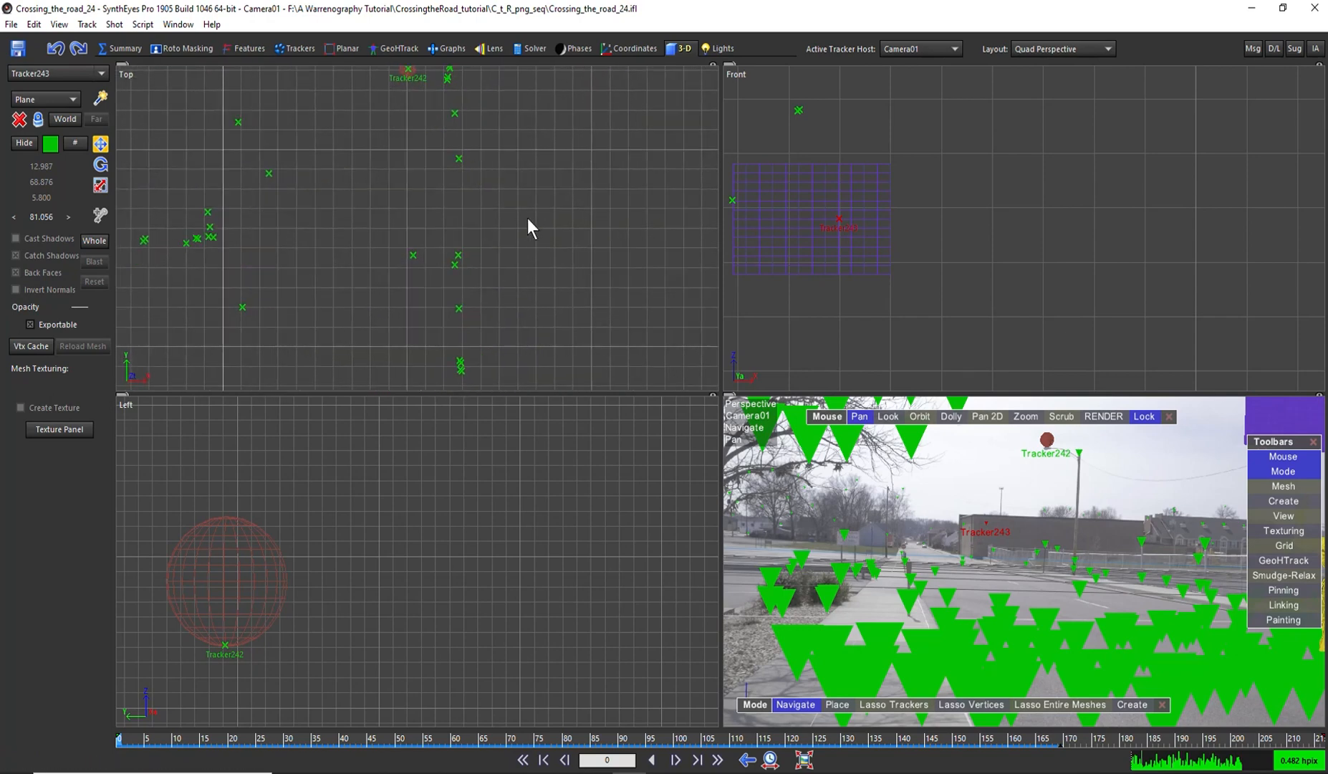
Move the plane farther back along the street in the Top view, to a Y position of about 43.2.
{"action": "left_click", "coordinate": [495, 248]}
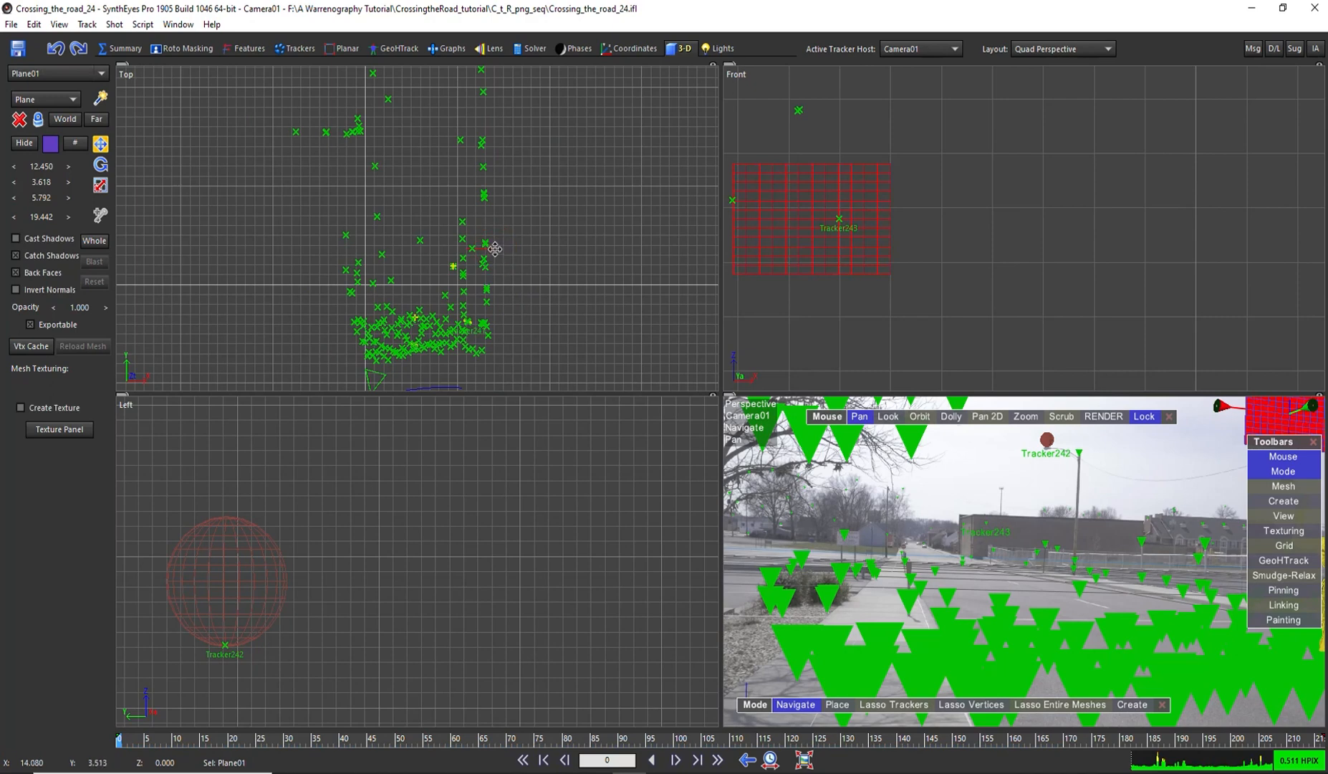
{"action": "left_click_drag", "start_coordinate": [489, 249], "coordinate": [494, 68]}
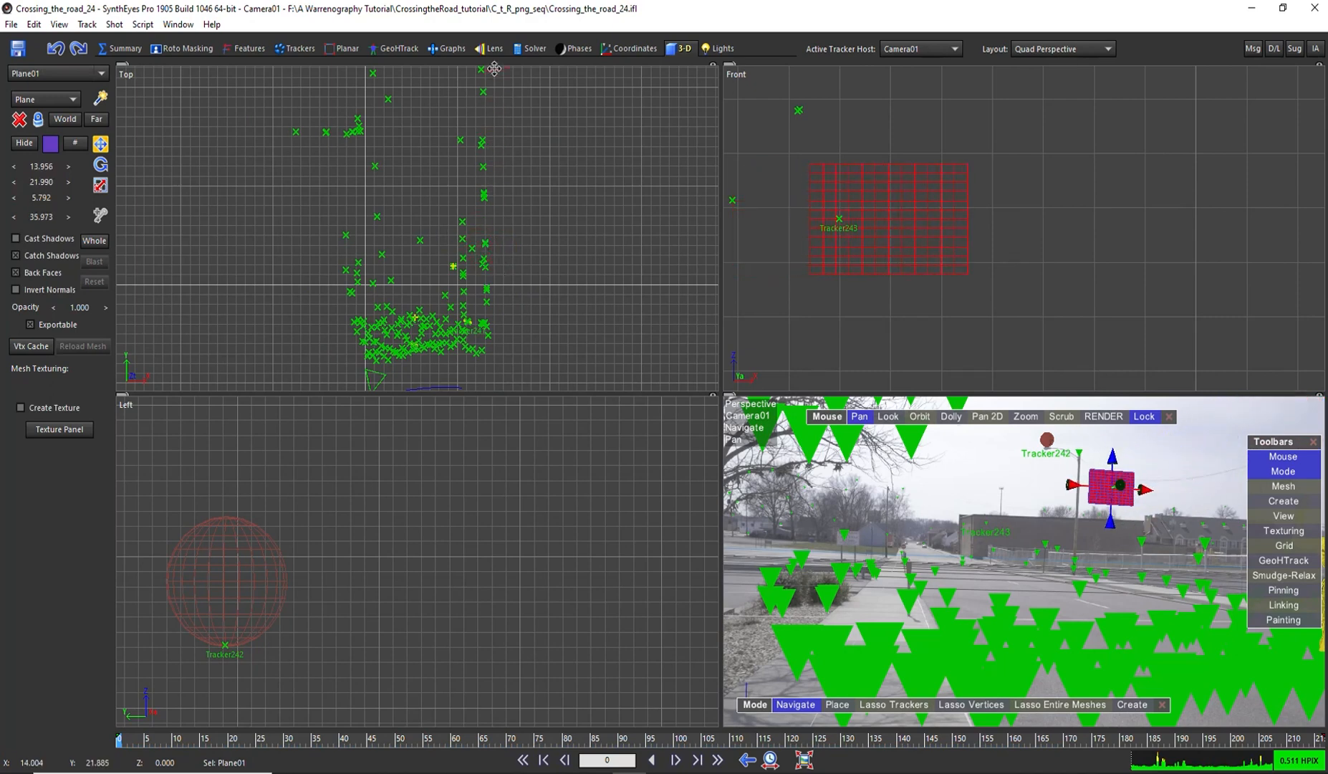
{"action": "scroll", "coordinate": [517, 354], "scroll_direction": "up", "scroll_amount": 5}
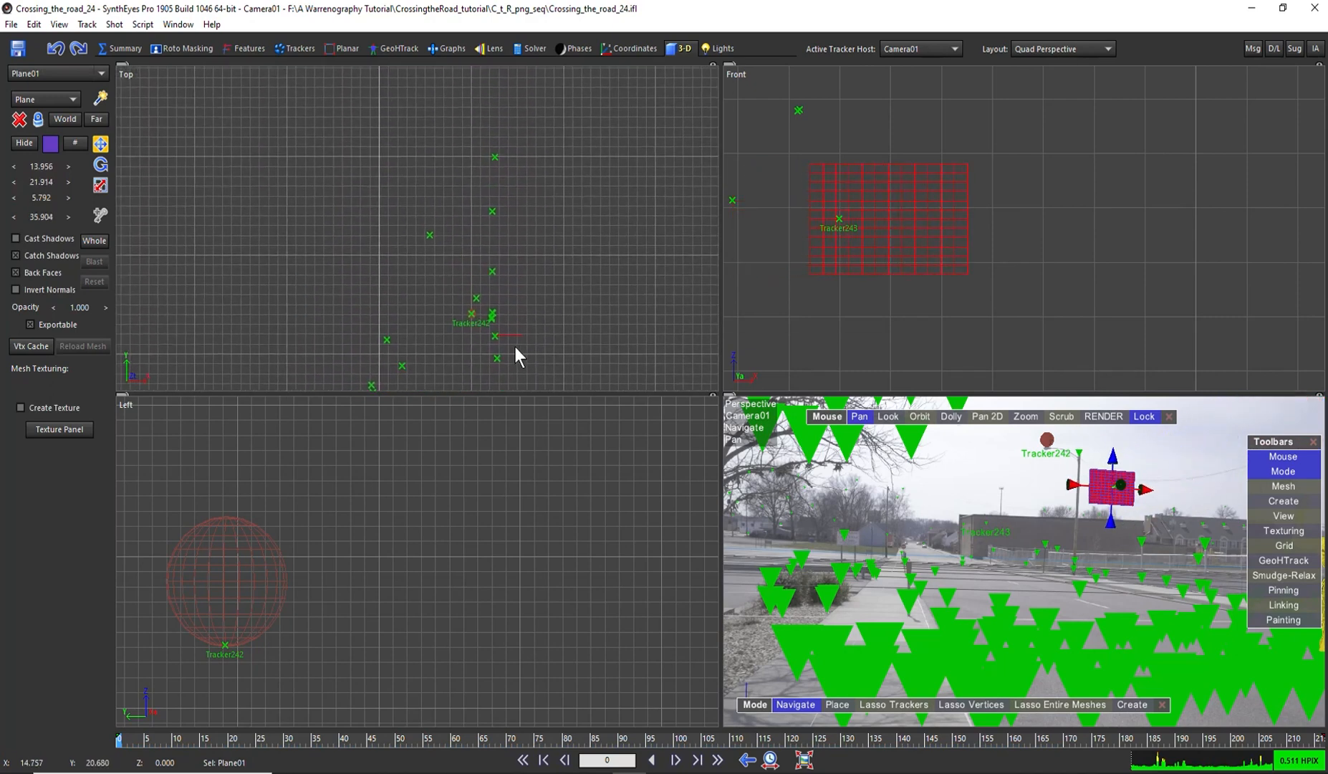
{"action": "left_click_drag", "start_coordinate": [508, 336], "coordinate": [503, 128]}
{"action": "middle_click_drag", "start_coordinate": [536, 132], "coordinate": [536, 177]}
{"action": "scroll", "coordinate": [504, 337], "scroll_direction": "down", "scroll_amount": 10}
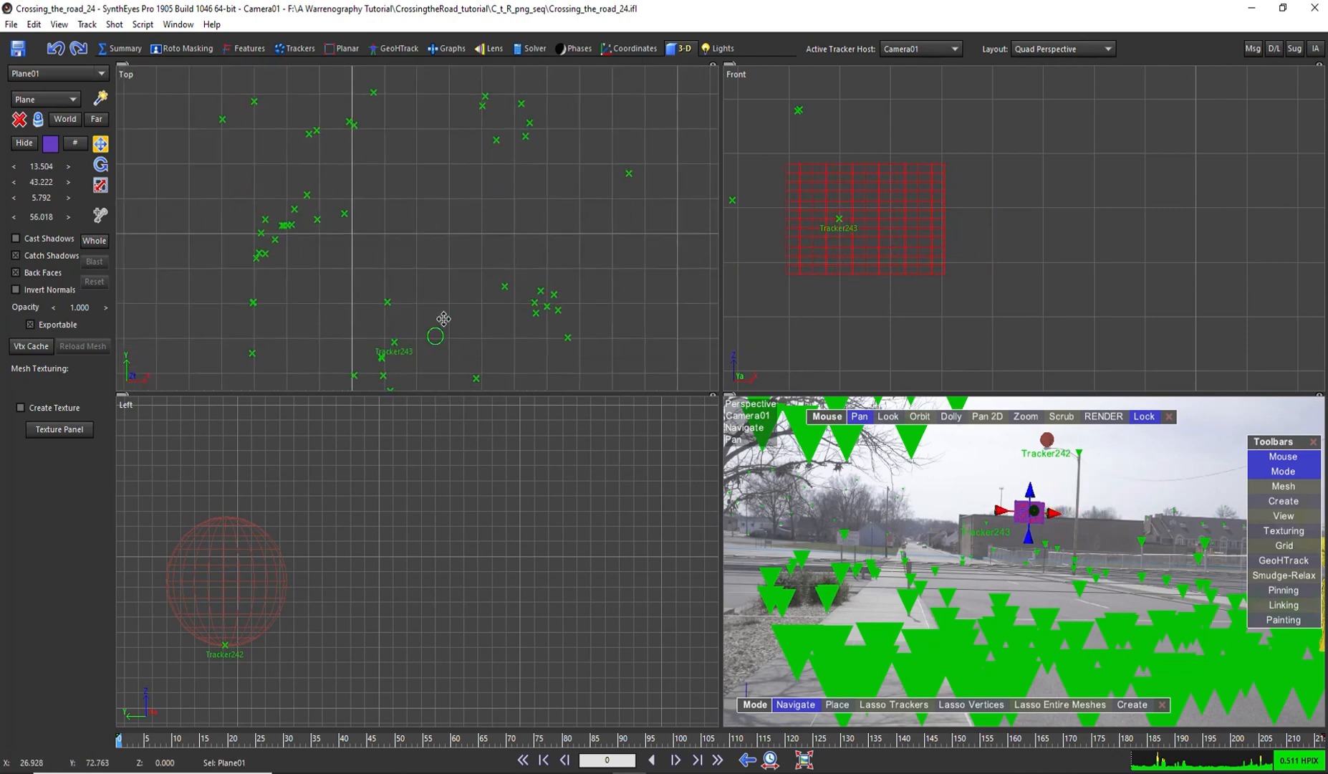
Align the plane with the building tracker in the Top view, at a Y position of about 68.9.
{"action": "scroll", "coordinate": [470, 223], "scroll_direction": "up", "scroll_amount": 5}
{"action": "left_click", "coordinate": [444, 210]}
{"action": "left_click_drag", "start_coordinate": [448, 207], "coordinate": [447, 94]}
{"action": "scroll", "coordinate": [456, 111], "scroll_direction": "up", "scroll_amount": 5}
{"action": "middle_click_drag", "start_coordinate": [460, 118], "coordinate": [474, 276]}
{"action": "scroll", "coordinate": [461, 236], "scroll_direction": "up", "scroll_amount": 3}
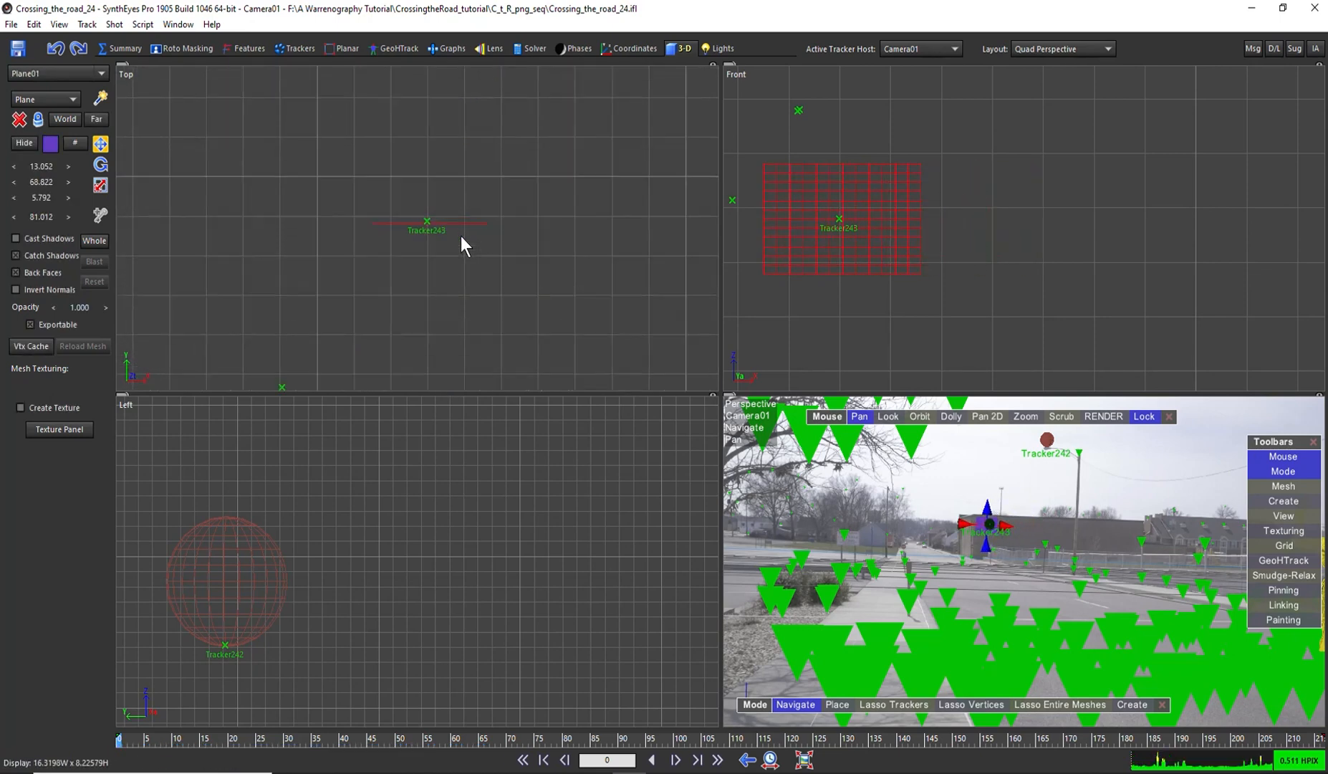
{"action": "left_click", "coordinate": [427, 220]}
{"action": "scroll", "coordinate": [445, 238], "scroll_direction": "up", "scroll_amount": 4}
{"action": "left_click_drag", "start_coordinate": [428, 194], "coordinate": [428, 187]}
{"action": "scroll", "coordinate": [437, 545], "scroll_direction": "down", "scroll_amount": 6}
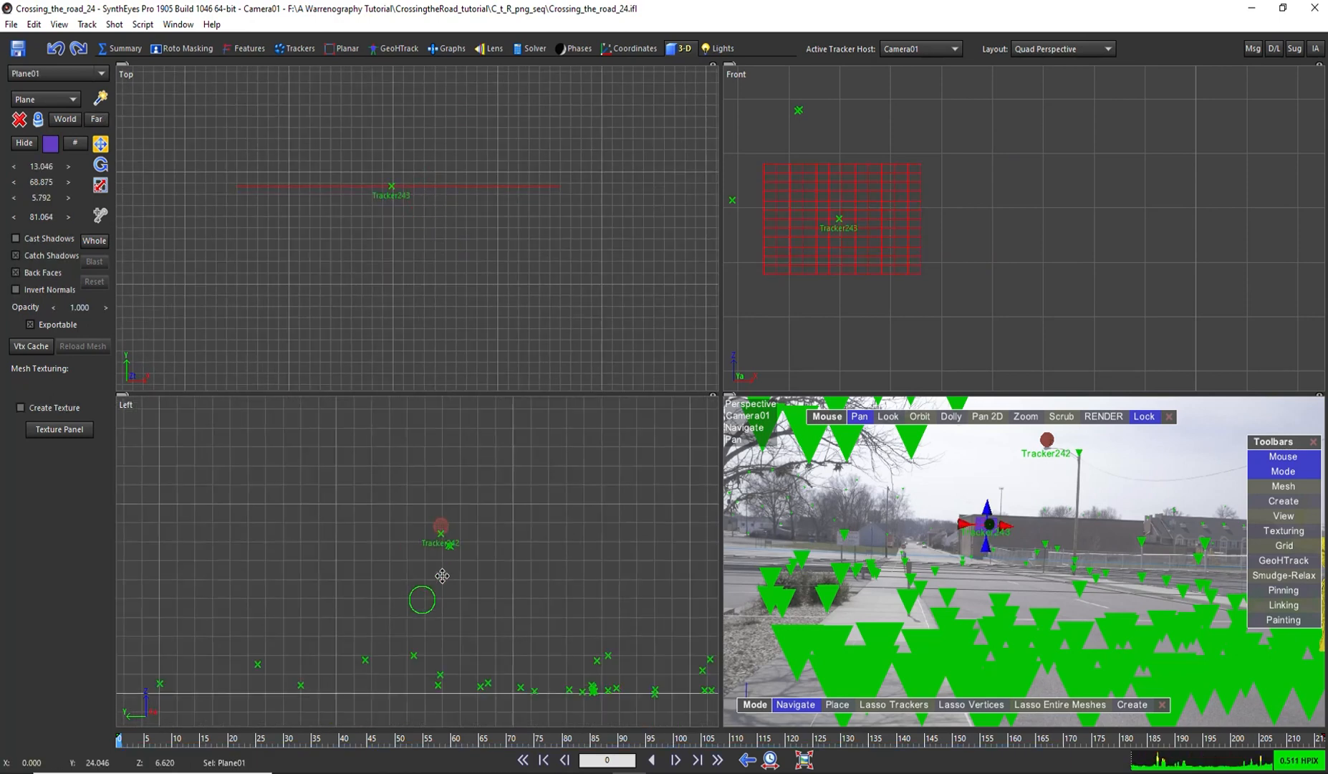
Check the plane's alignment with the building tracker in the Left view.
{"action": "scroll", "coordinate": [442, 576], "scroll_direction": "down", "scroll_amount": 5}
{"action": "middle_click_drag", "start_coordinate": [444, 603], "coordinate": [362, 523]}
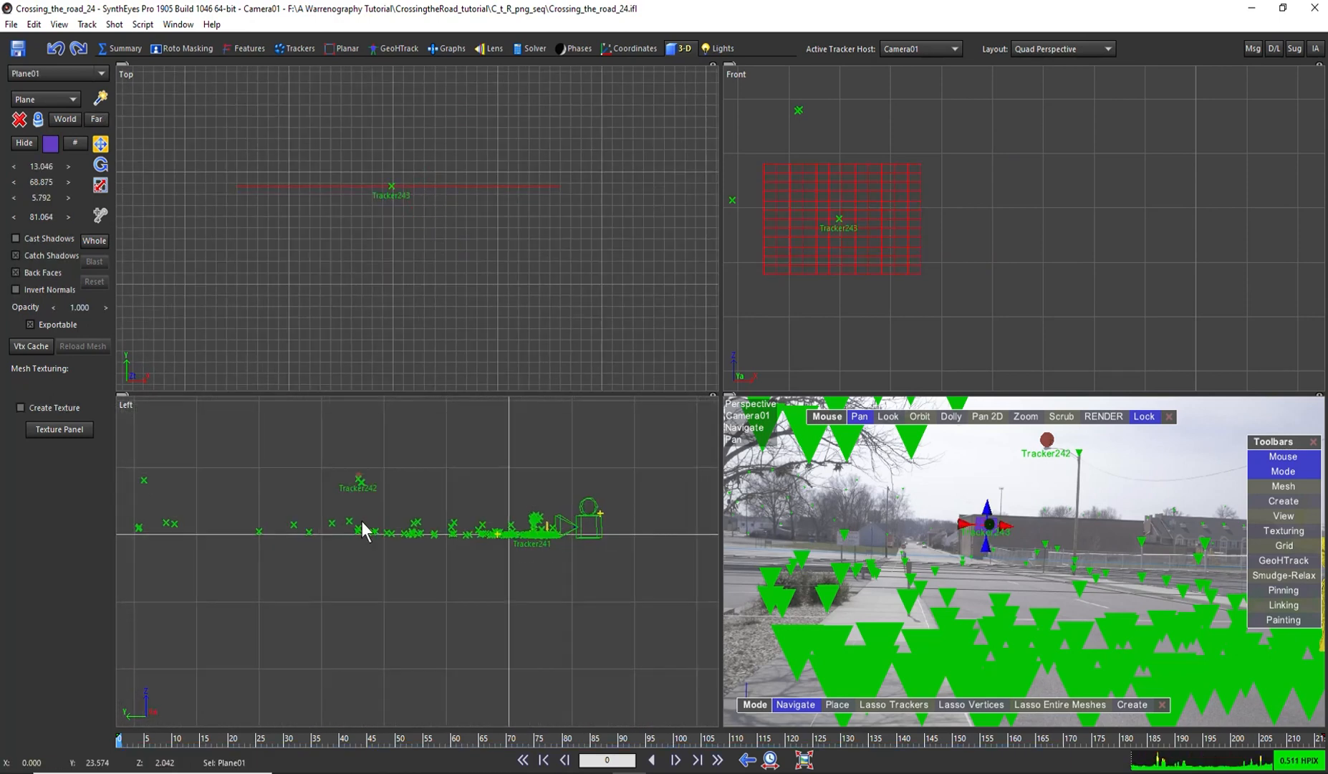
{"action": "left_click", "coordinate": [390, 186]}
{"action": "scroll", "coordinate": [500, 510], "scroll_direction": "up", "scroll_amount": 5}
{"action": "scroll", "coordinate": [326, 536], "scroll_direction": "up", "scroll_amount": 5}
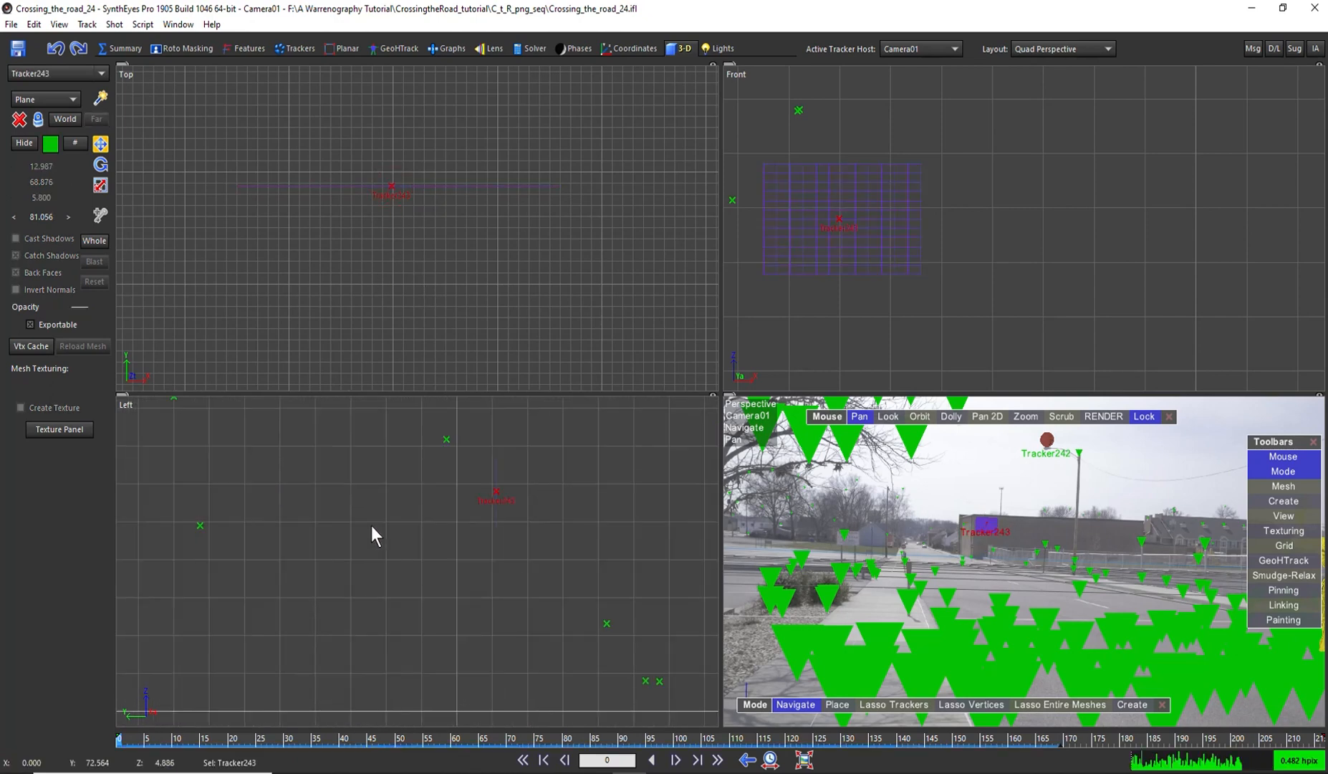
{"action": "left_click", "coordinate": [508, 508]}
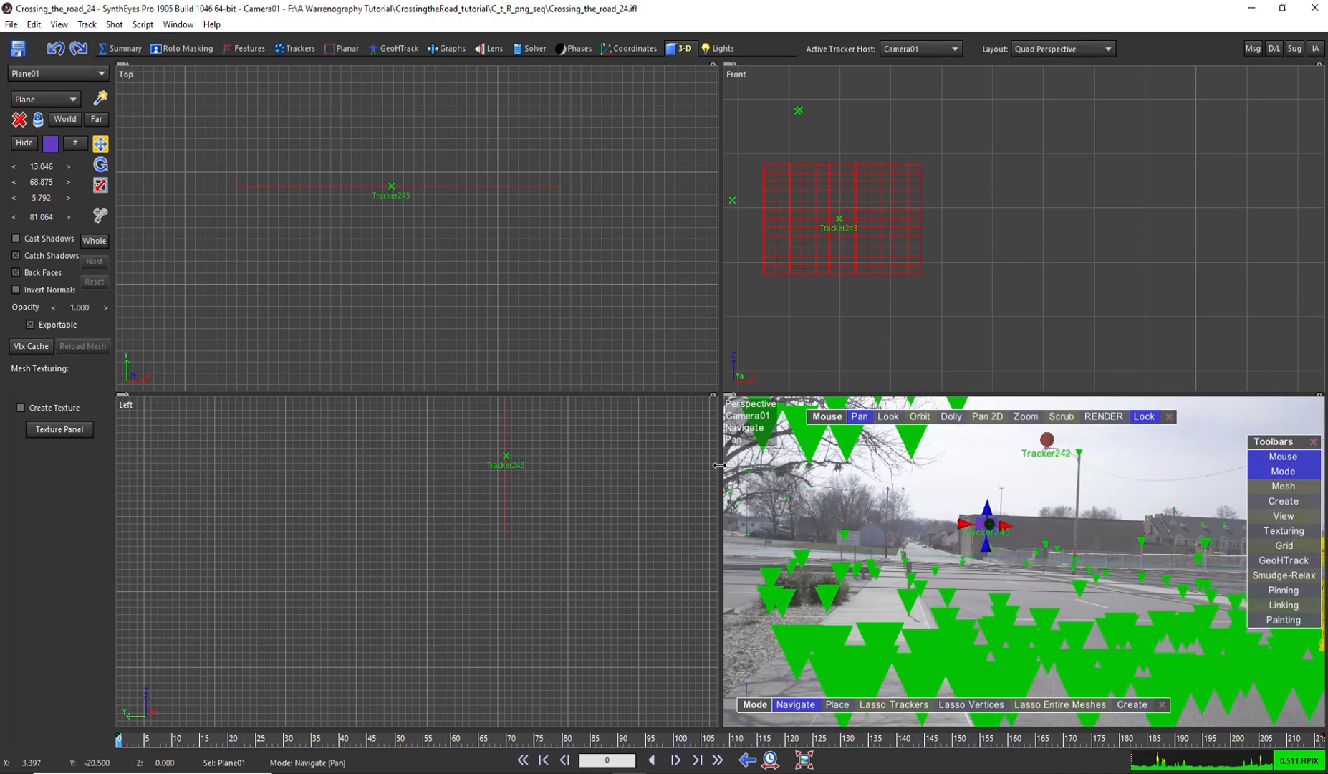
Play the shot in the full Perspective view with nothing selected to check the meshes, and save the scene.
{"action": "left_click", "coordinate": [979, 483]}
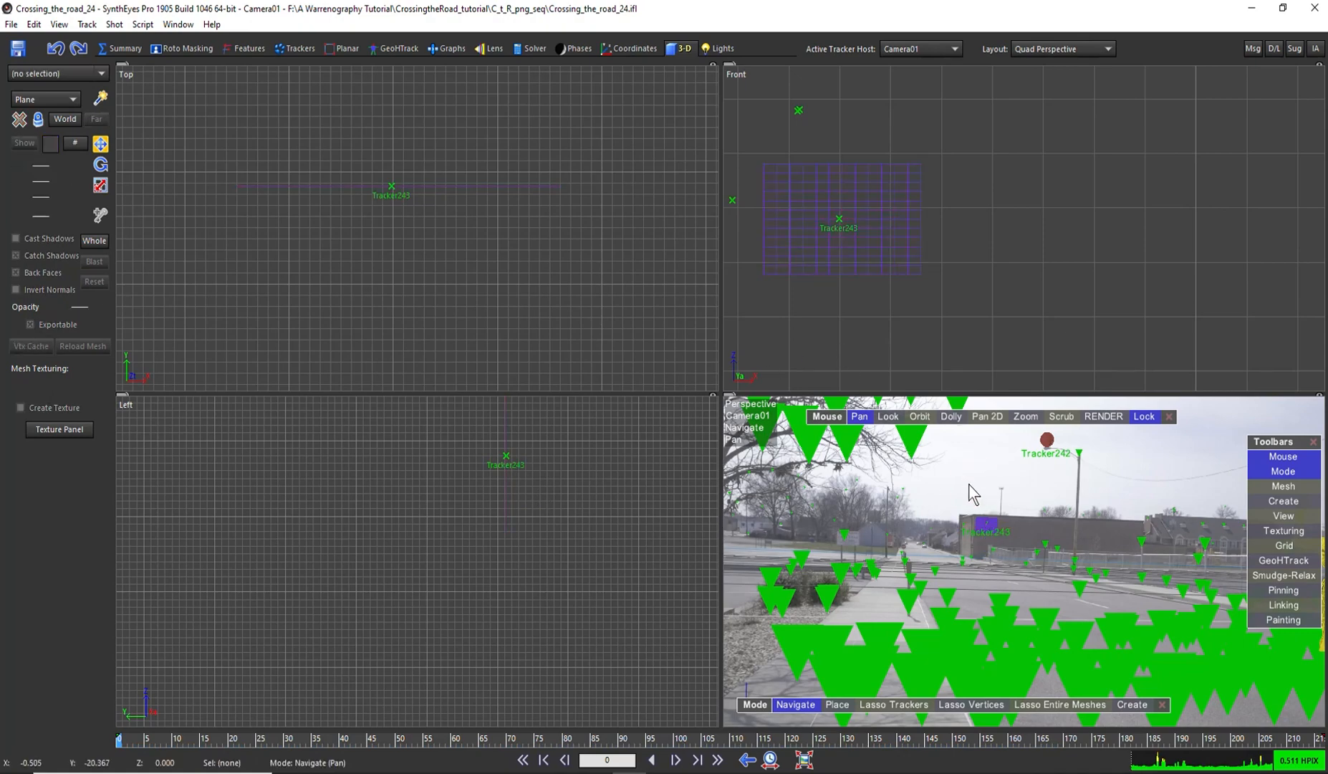
{"action": "key", "text": "F3"}
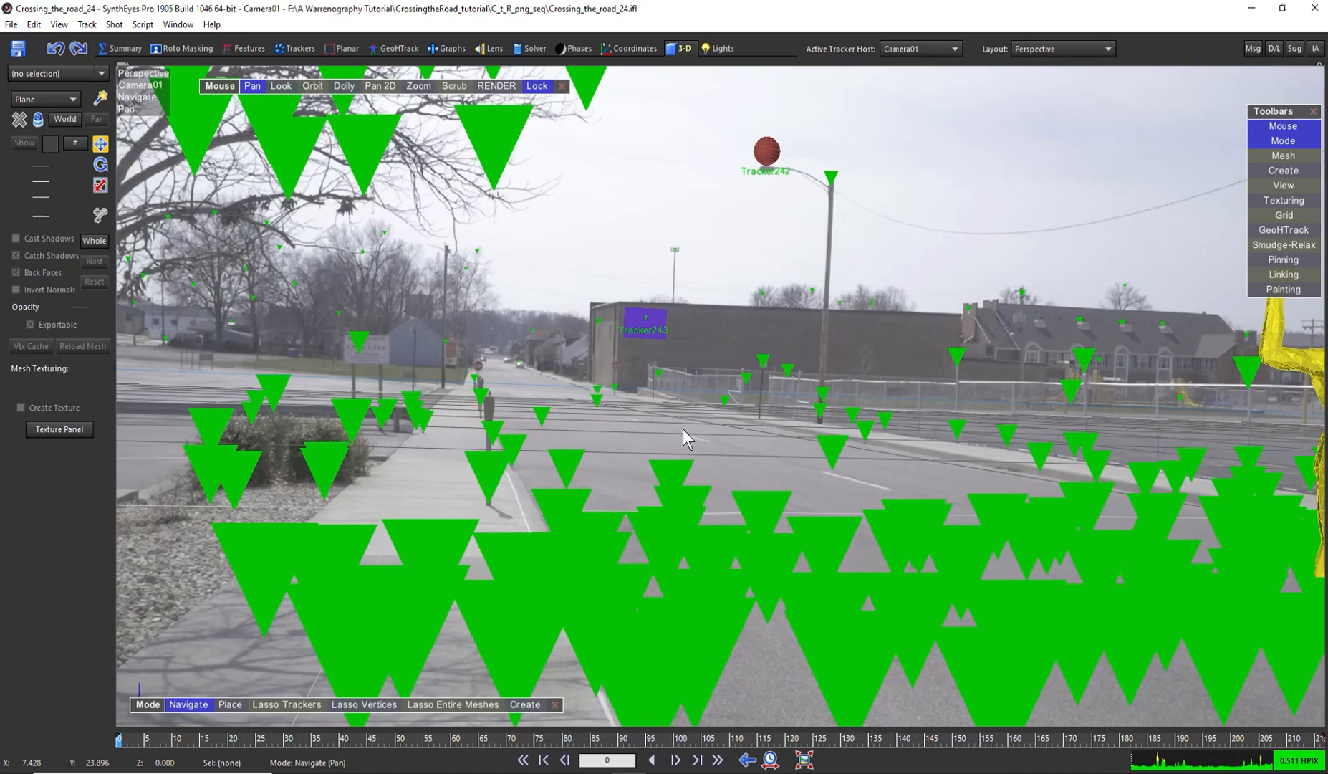
{"action": "key", "text": "space"}
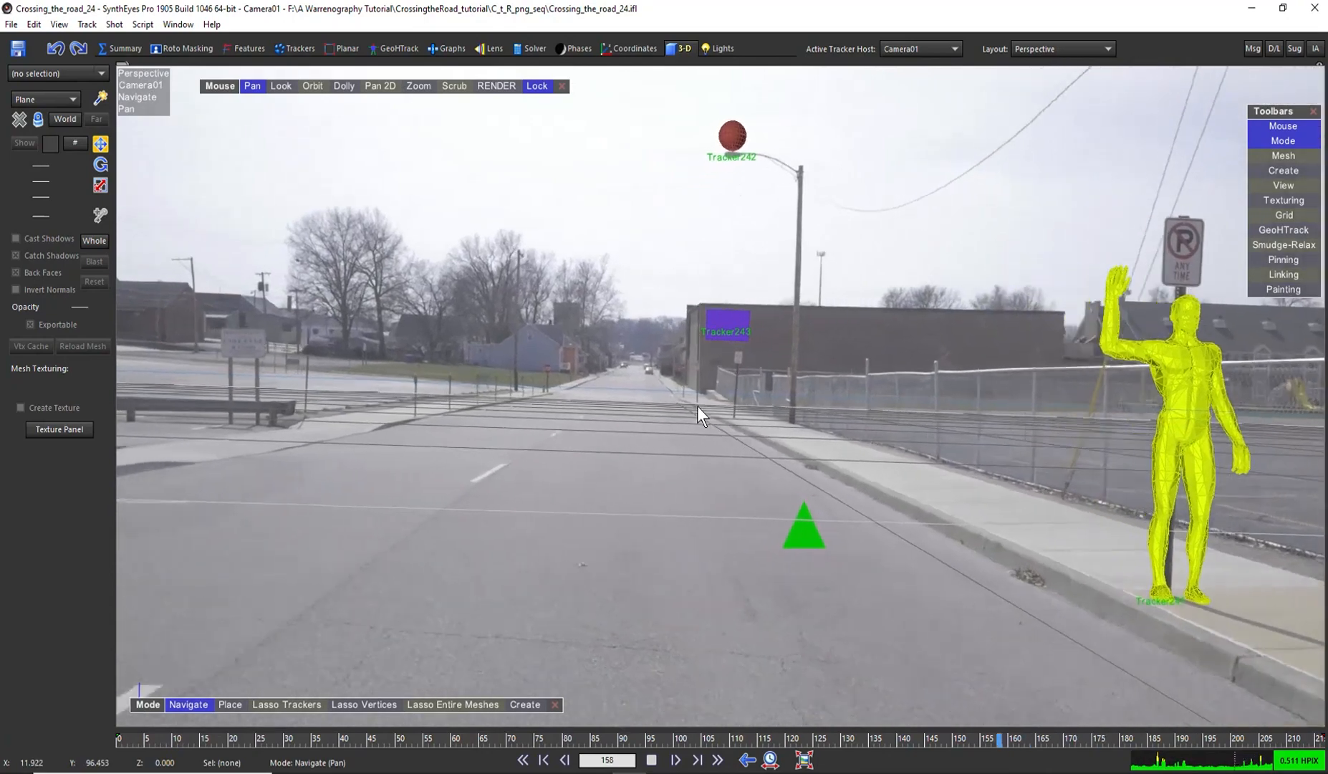
{"action": "key", "text": "space"}
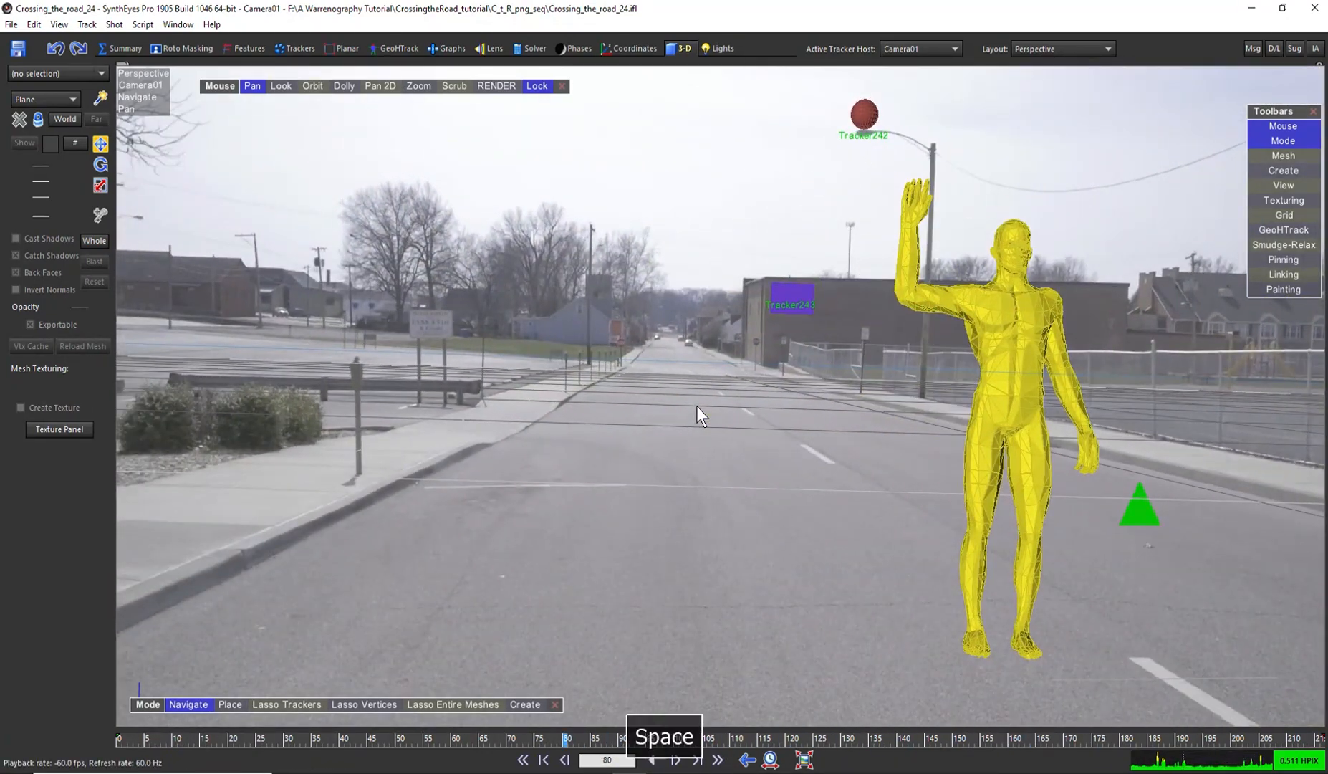
{"action": "key", "text": "ctrl+s"}
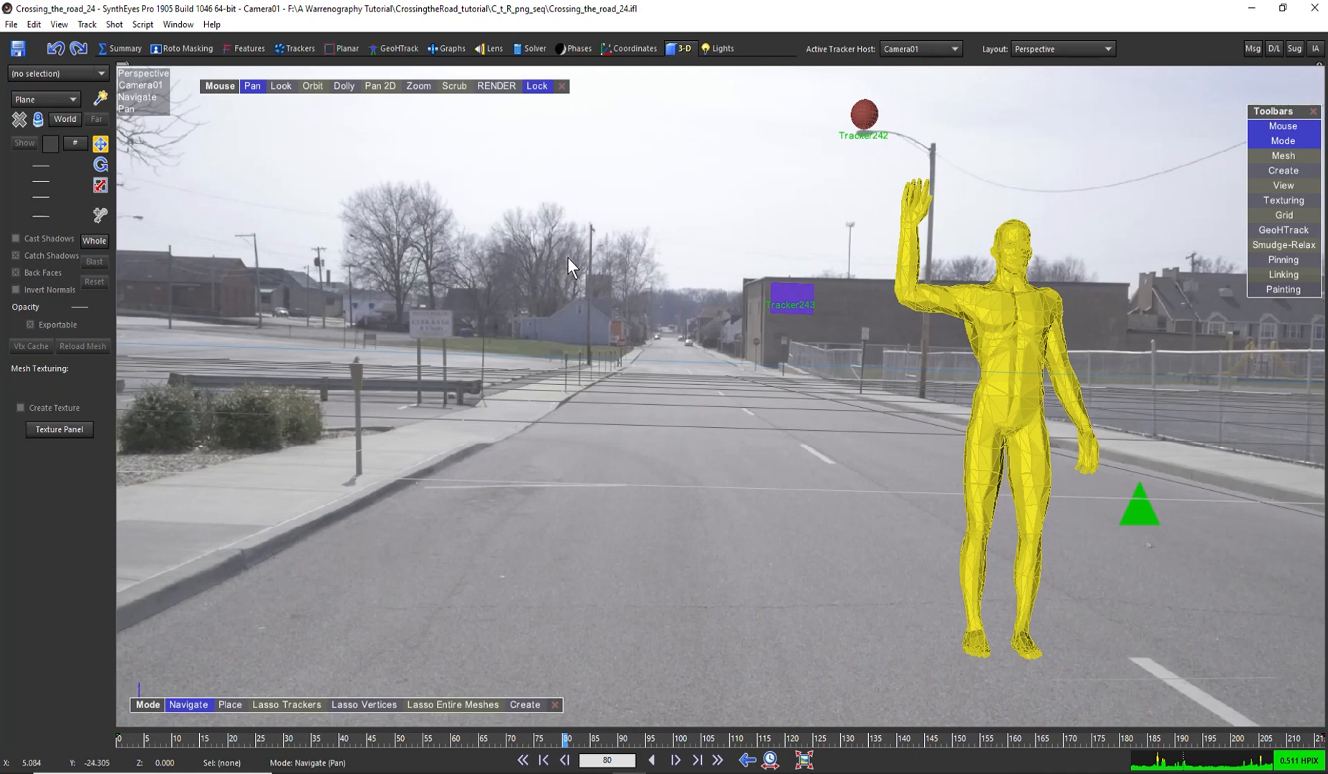
Switch to the Quad layout and show the trackers' 3-D points over the camera image.
{"action": "key", "text": "F4"}
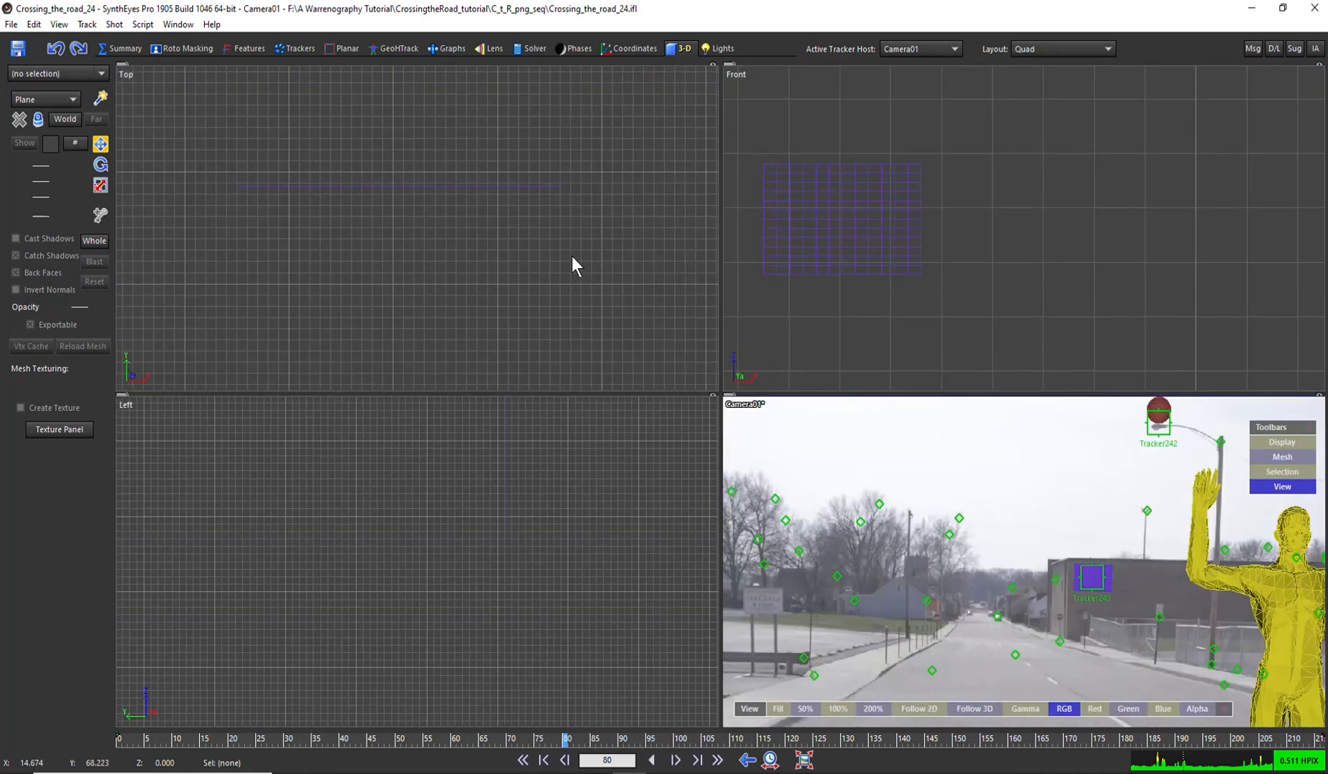
{"action": "key", "text": "j"}
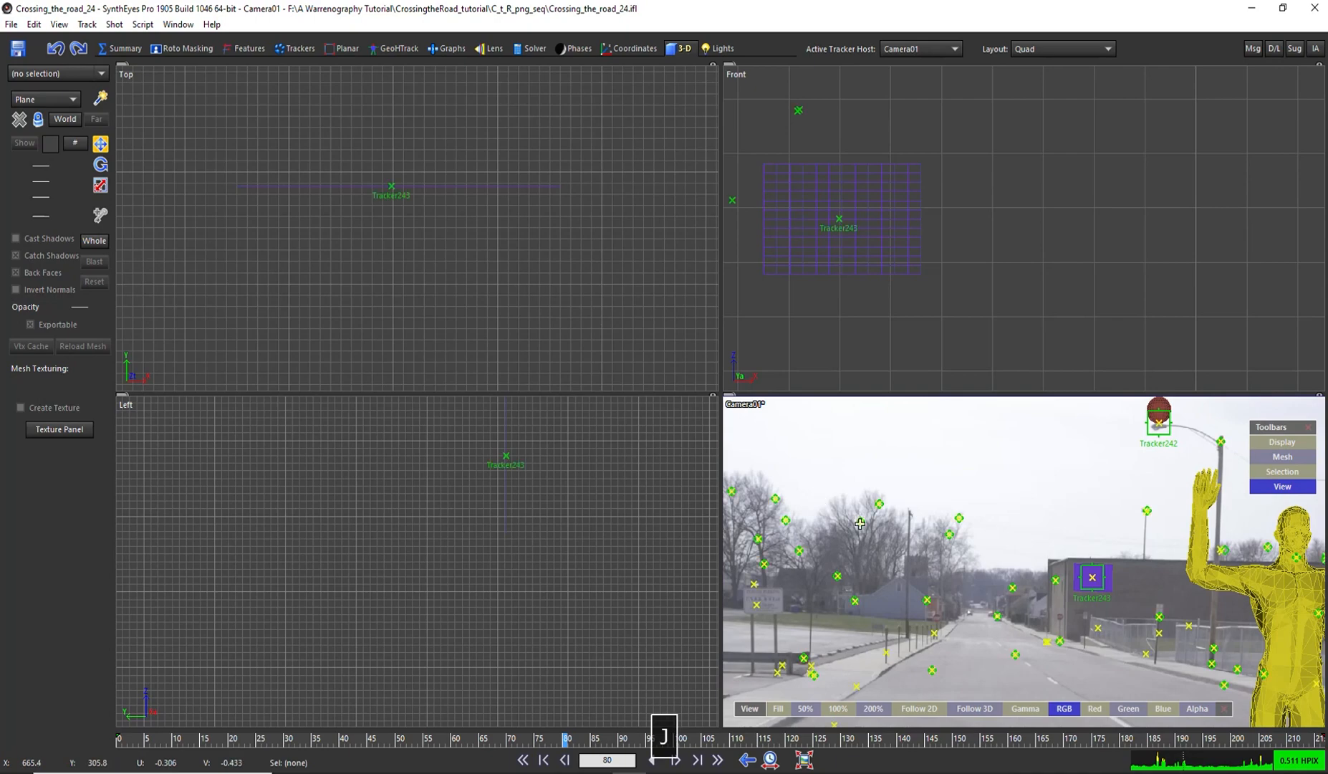
{"action": "scroll", "coordinate": [948, 600], "scroll_direction": "down", "scroll_amount": 5}
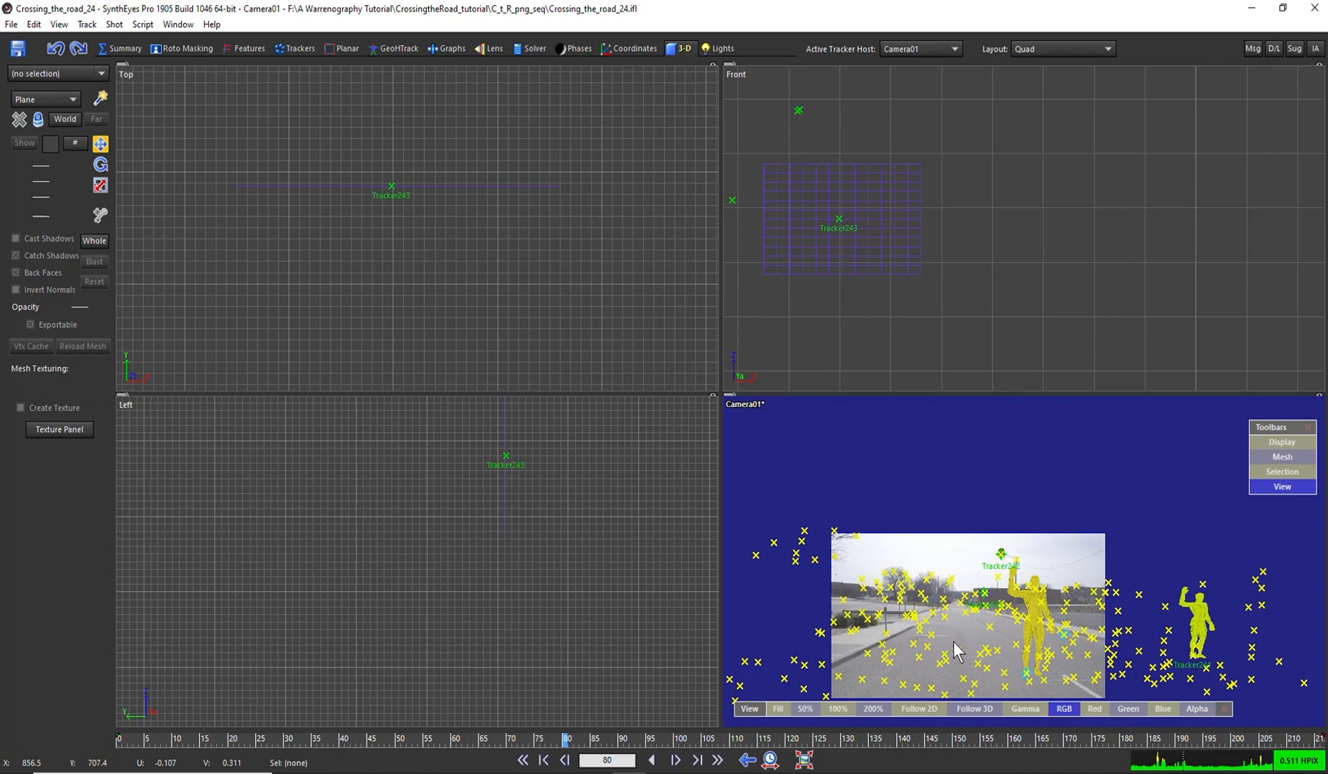
{"action": "scroll", "coordinate": [954, 641], "scroll_direction": "up", "scroll_amount": 2}
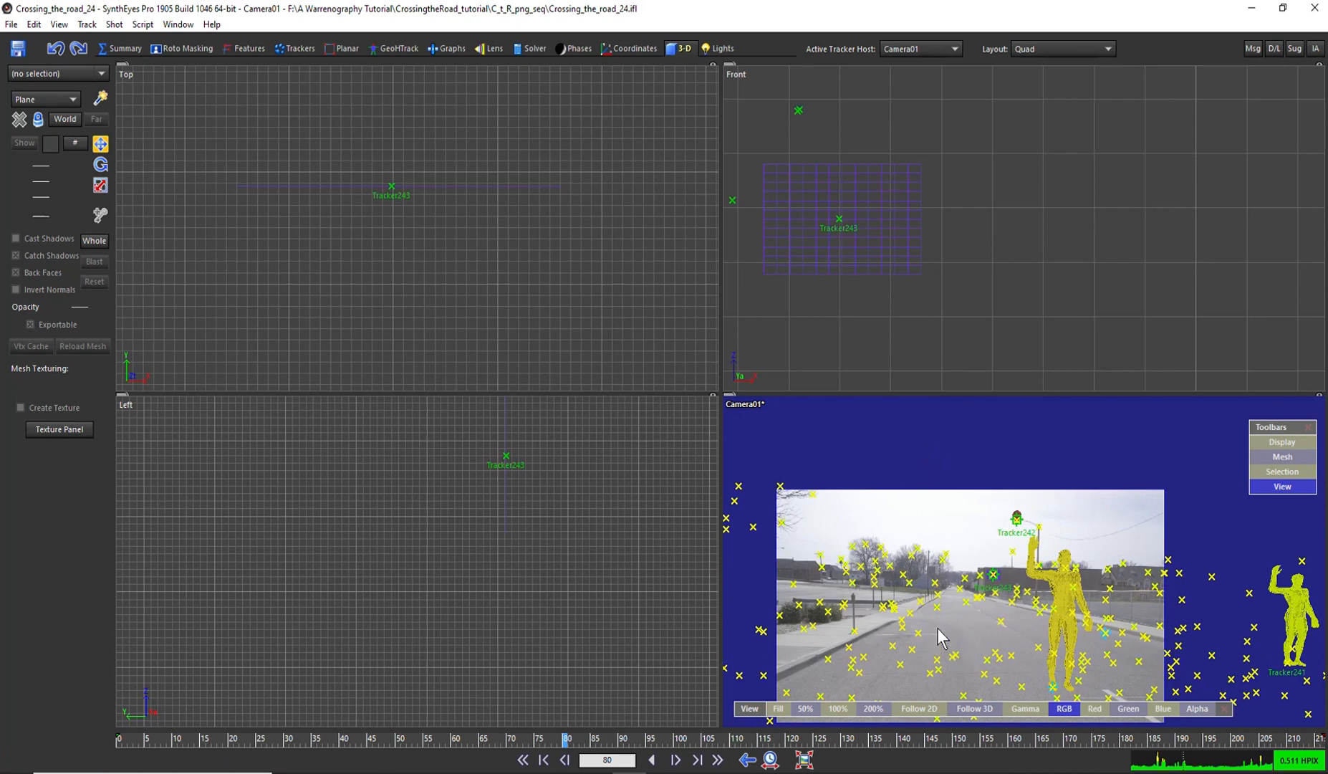
{"action": "middle_click_drag", "start_coordinate": [942, 637], "coordinate": [939, 611]}
{"action": "scroll", "coordinate": [1030, 663], "scroll_direction": "up", "scroll_amount": 2}
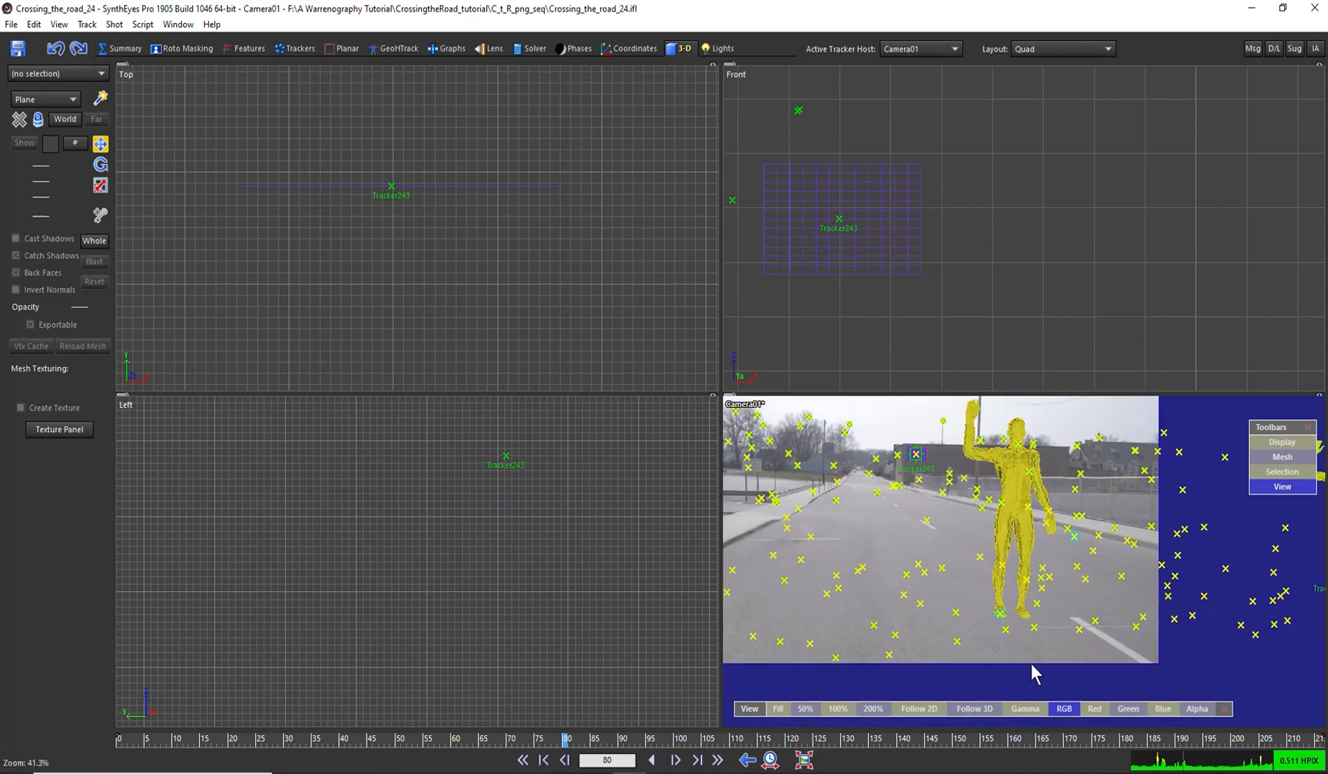
Select a road tracker beside the figure's feet and hide the meshes in the camera view.
{"action": "left_click", "coordinate": [998, 614]}
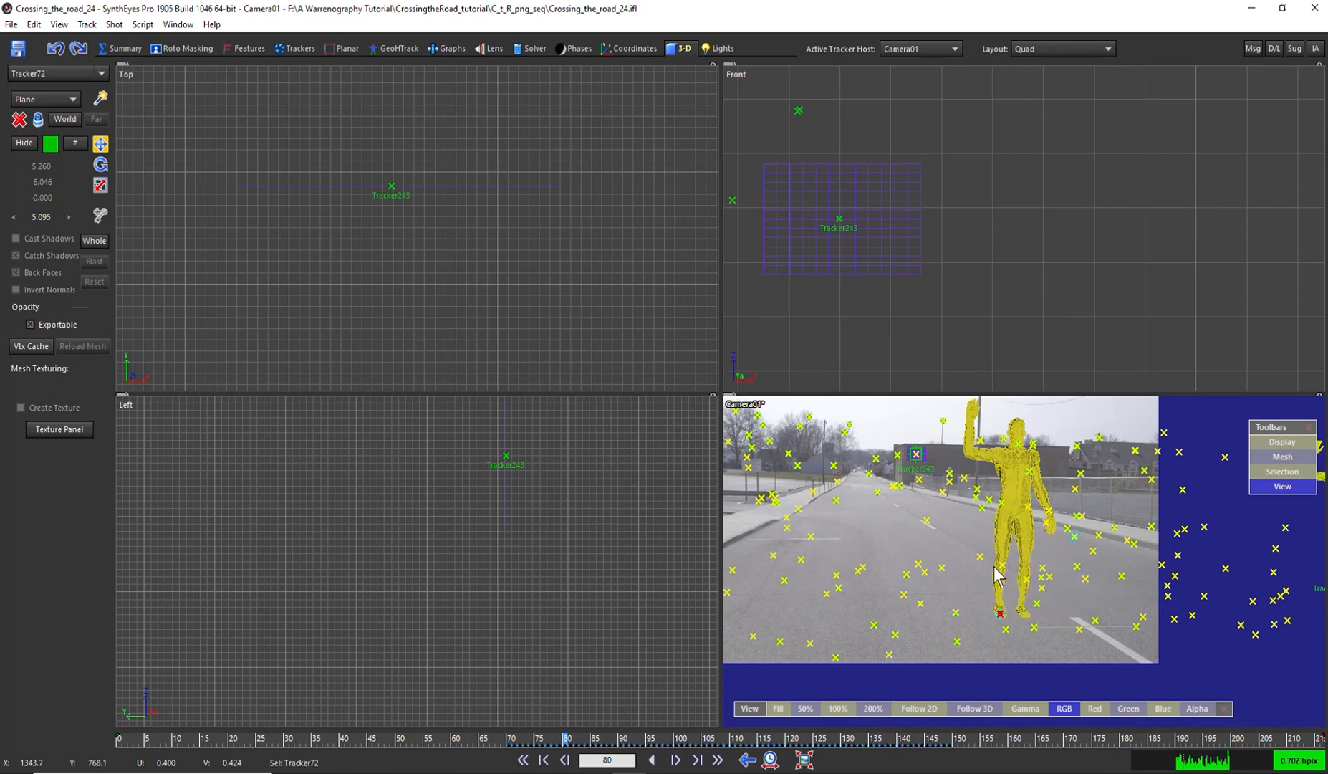
{"action": "left_click", "coordinate": [1041, 587]}
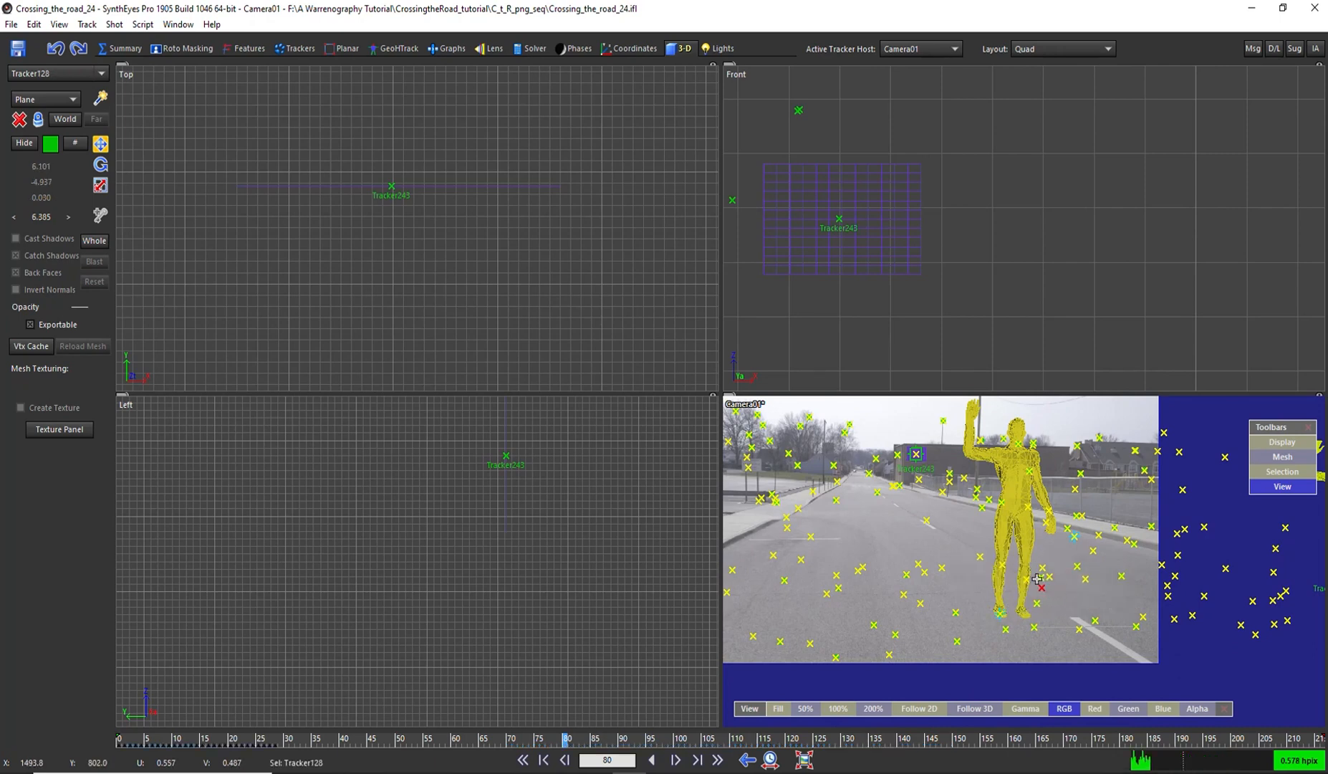
{"action": "right_click", "coordinate": [875, 524]}
{"action": "mouse_move", "coordinate": [905, 290]}
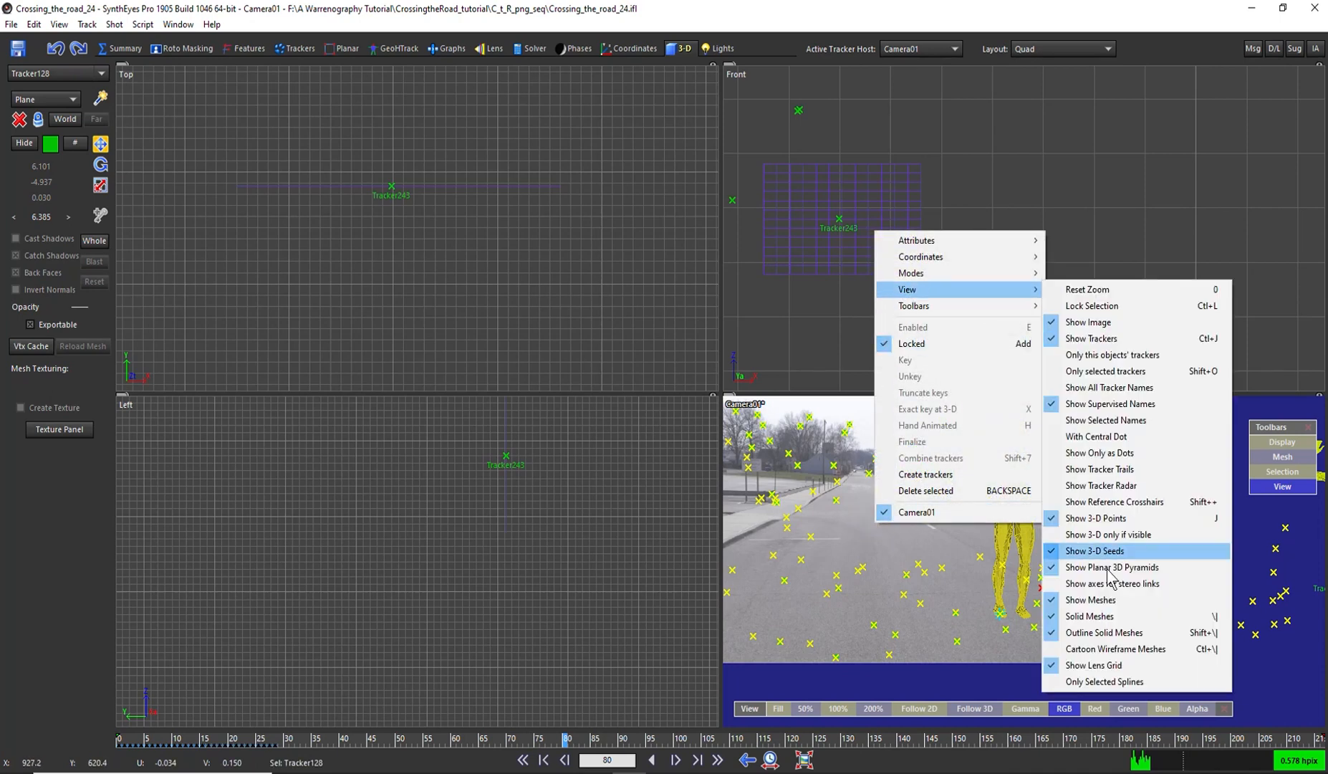
{"action": "left_click", "coordinate": [1104, 600]}
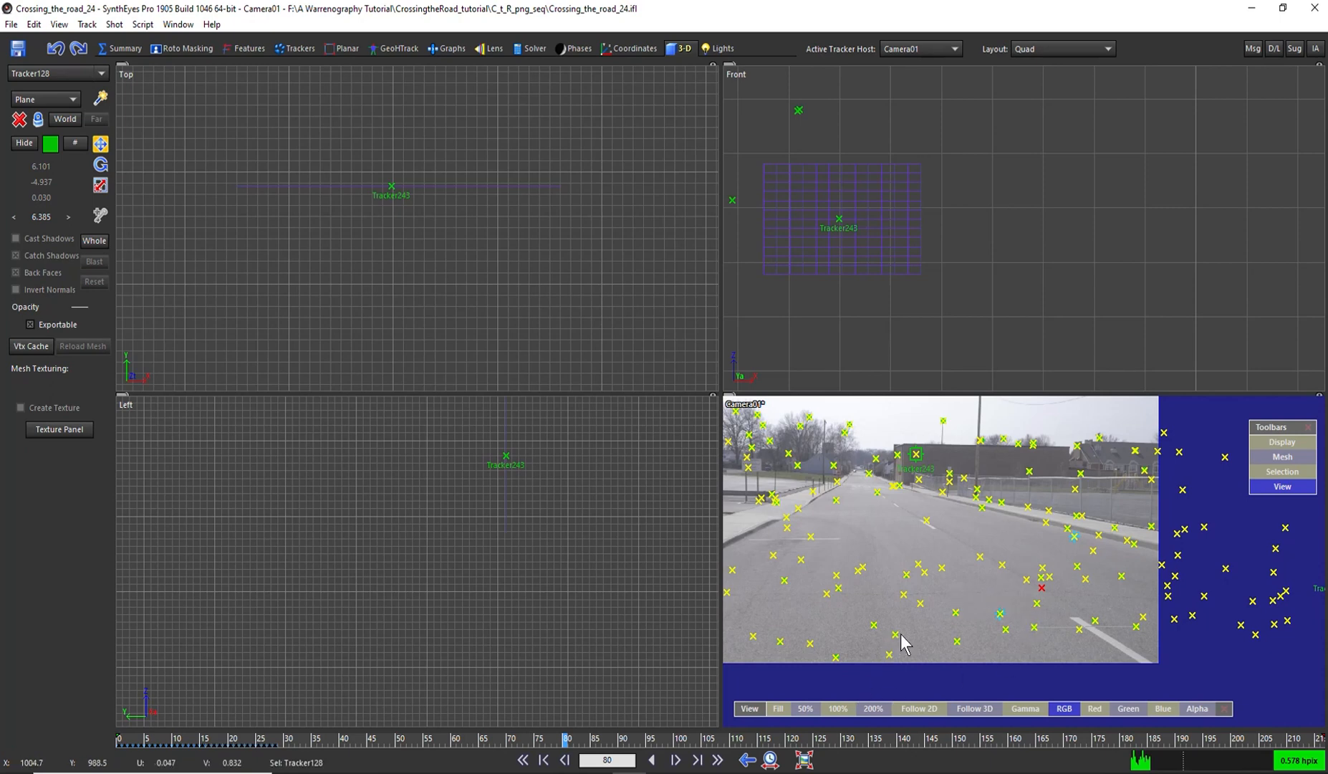
{"action": "left_click", "coordinate": [1023, 579], "text": "shift"}
{"action": "left_click", "coordinate": [1001, 565], "text": "shift"}
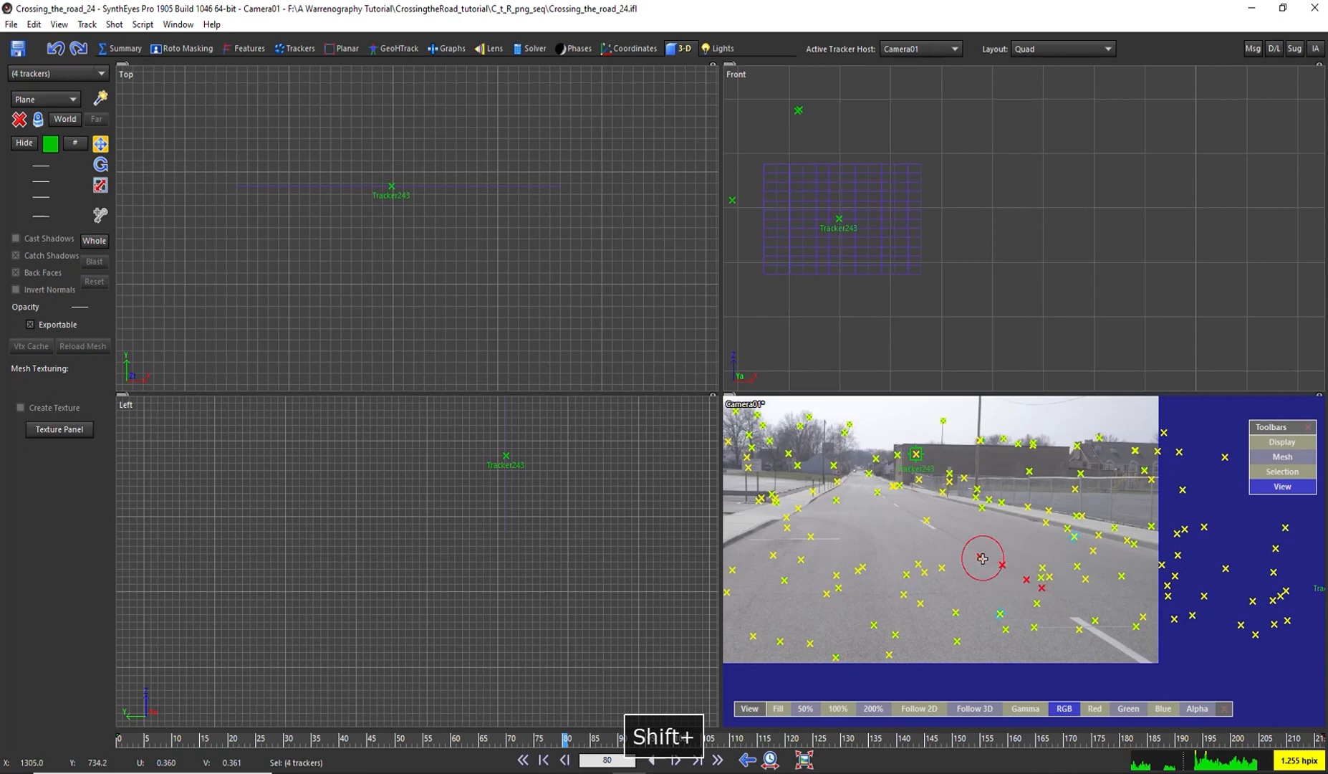
{"action": "mouse_move", "coordinate": [954, 510]}
{"action": "left_mouse_down"}
{"action": "mouse_move", "coordinate": [905, 530]}
{"action": "mouse_move", "coordinate": [1025, 581]}
{"action": "mouse_move", "coordinate": [1032, 599]}
{"action": "left_mouse_up"}
Select the far tracker on the road's centerline in the camera view and look for it in the Top view.
{"action": "left_click", "coordinate": [864, 484]}
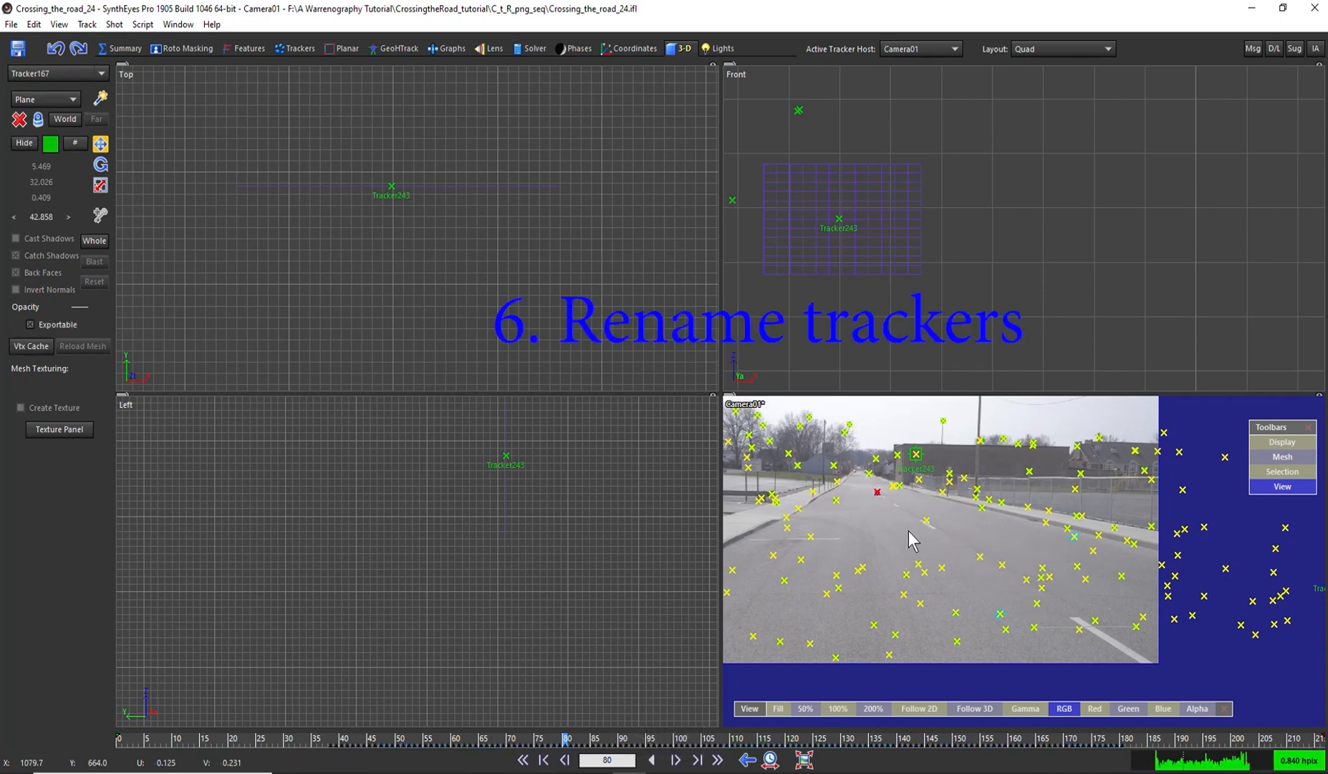
{"action": "scroll", "coordinate": [351, 255], "scroll_direction": "down", "scroll_amount": 5}
{"action": "middle_click_drag", "start_coordinate": [351, 255], "coordinate": [526, 204]}
{"action": "scroll", "coordinate": [409, 278], "scroll_direction": "down", "scroll_amount": 4}
{"action": "middle_click_drag", "start_coordinate": [385, 315], "coordinate": [402, 224]}
{"action": "scroll", "coordinate": [402, 224], "scroll_direction": "down", "scroll_amount": 2}
{"action": "middle_click_drag", "start_coordinate": [368, 274], "coordinate": [380, 199]}
{"action": "scroll", "coordinate": [404, 231], "scroll_direction": "up", "scroll_amount": 4}
{"action": "middle_click_drag", "start_coordinate": [422, 273], "coordinate": [433, 204]}
{"action": "scroll", "coordinate": [432, 208], "scroll_direction": "down", "scroll_amount": 2}
{"action": "scroll", "coordinate": [444, 315], "scroll_direction": "up", "scroll_amount": 4}
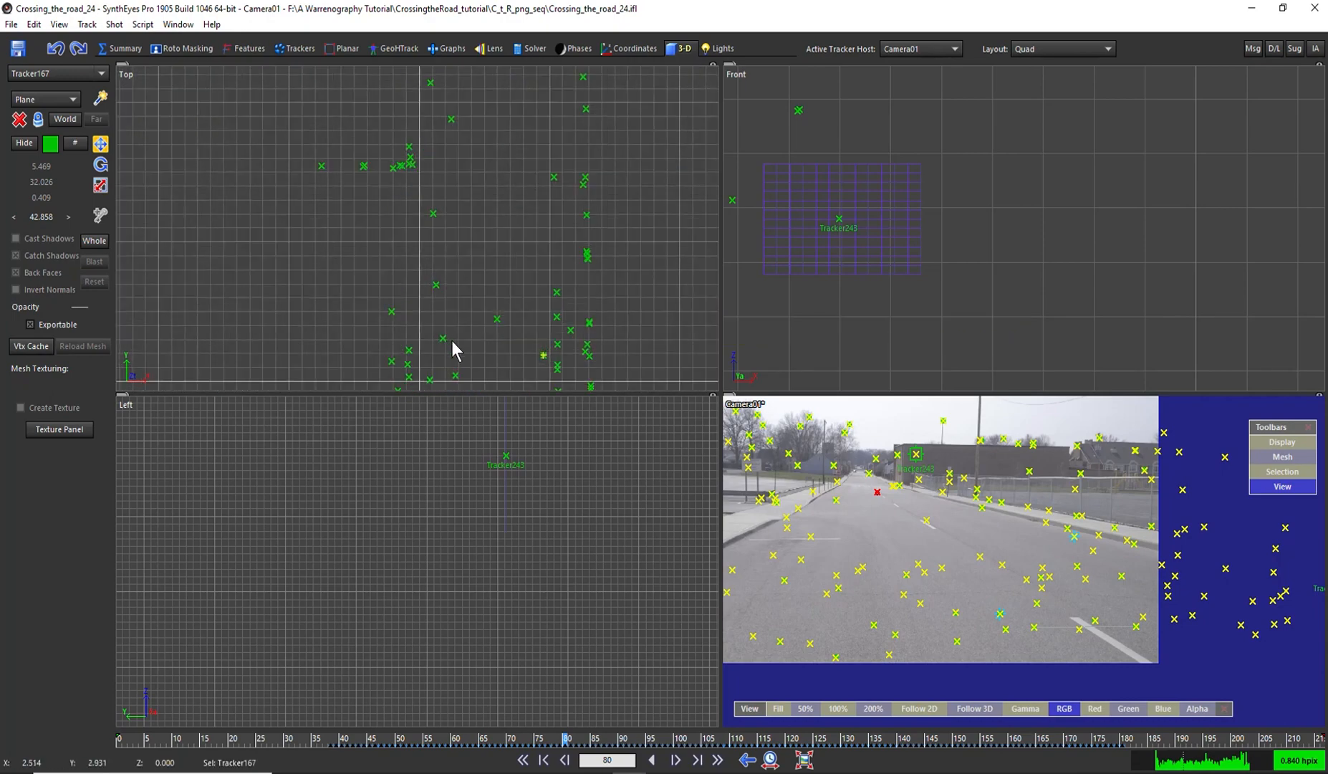
Add the five nearer trackers along the road's centerline to the selection in the camera view.
{"action": "left_click", "coordinate": [927, 521], "text": "shift"}
{"action": "left_click", "coordinate": [977, 550], "text": "shift"}
{"action": "left_click", "coordinate": [980, 556], "text": "shift"}
{"action": "left_click", "coordinate": [1002, 565], "text": "shift"}
{"action": "left_click", "coordinate": [1025, 578], "text": "shift"}
{"action": "left_click", "coordinate": [1042, 588], "text": "shift"}
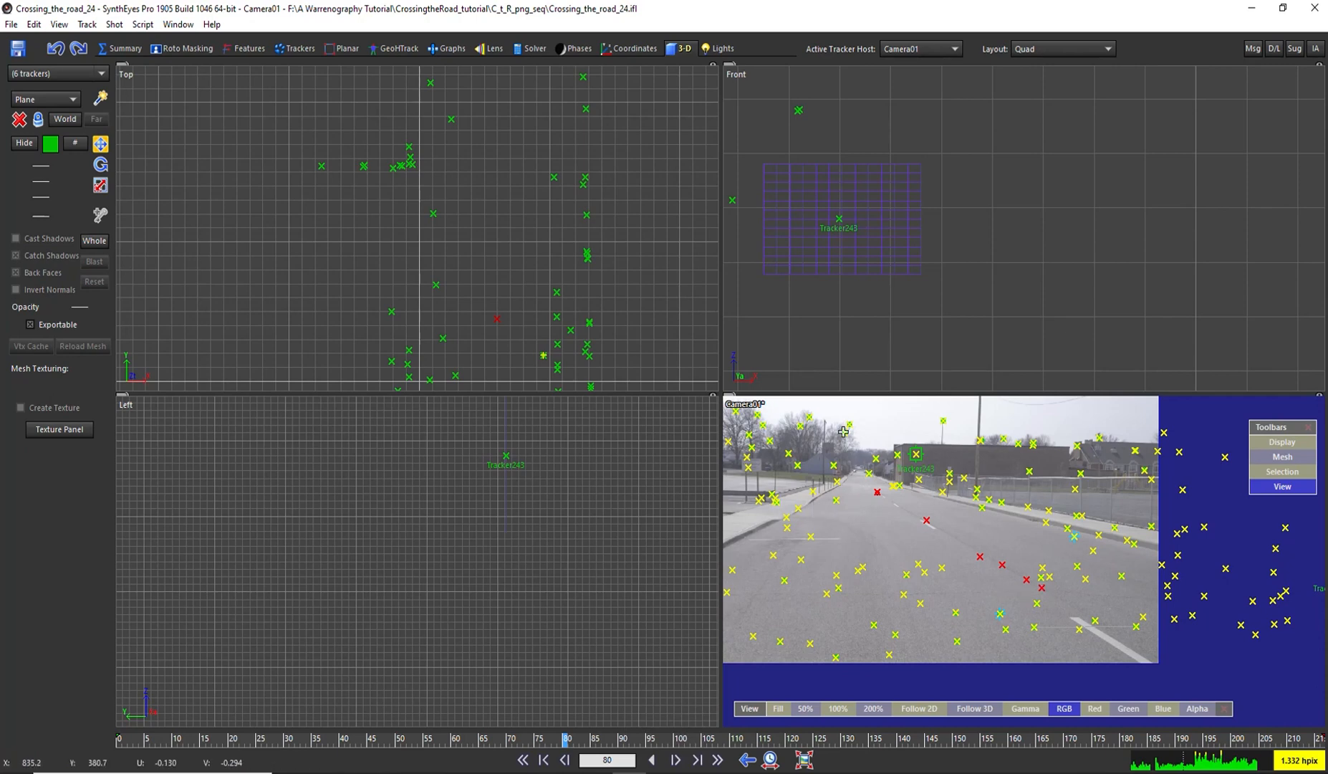
Rename and renumber the six selected road trackers as Centerline starting at 1, and check the second-farthest one's new name.
{"action": "left_click", "coordinate": [143, 24]}
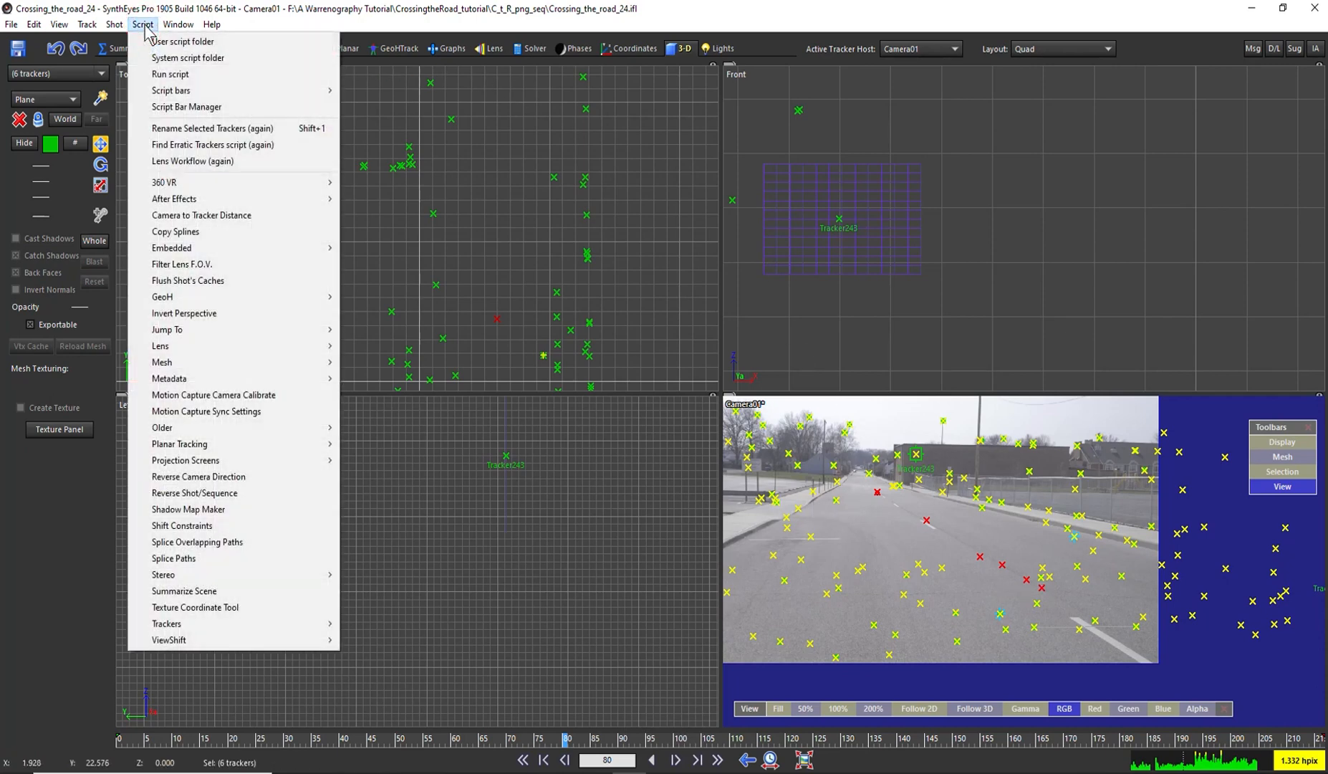
{"action": "mouse_move", "coordinate": [242, 620]}
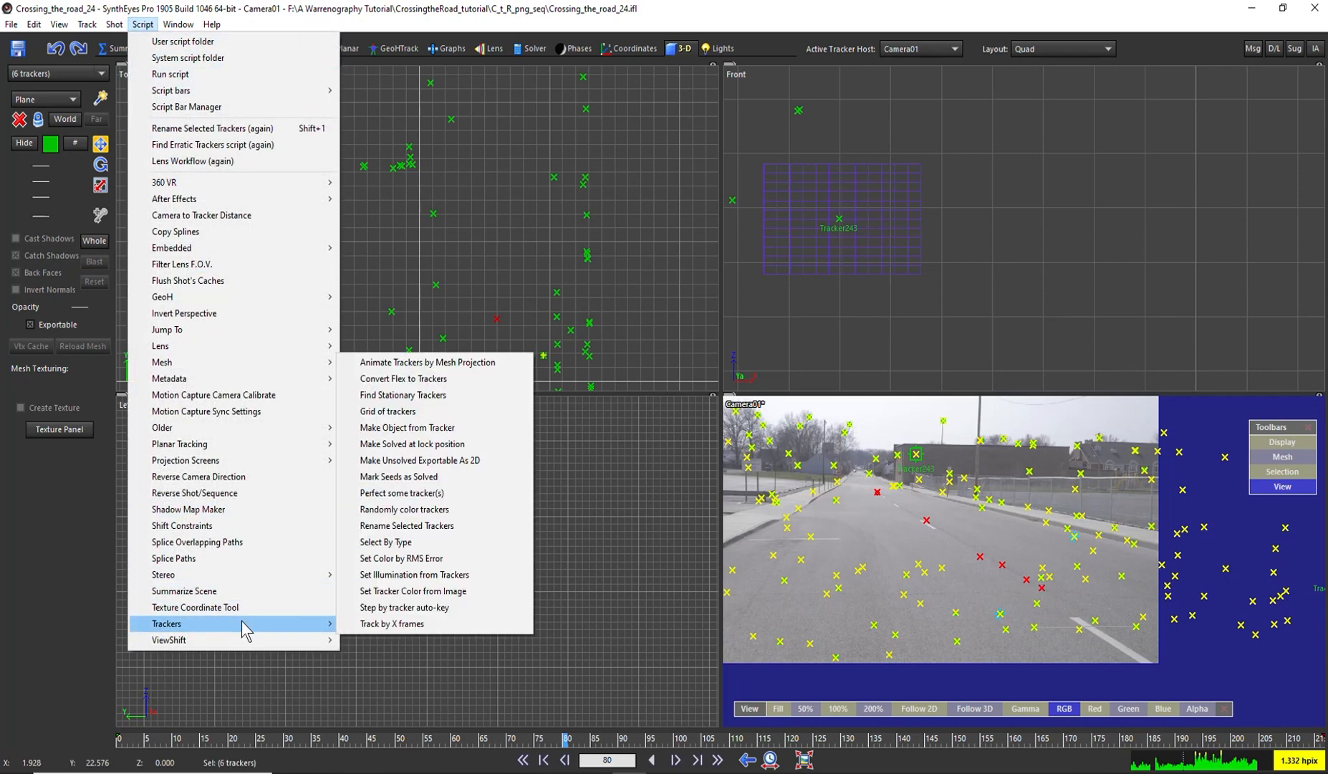
{"action": "left_click", "coordinate": [401, 527]}
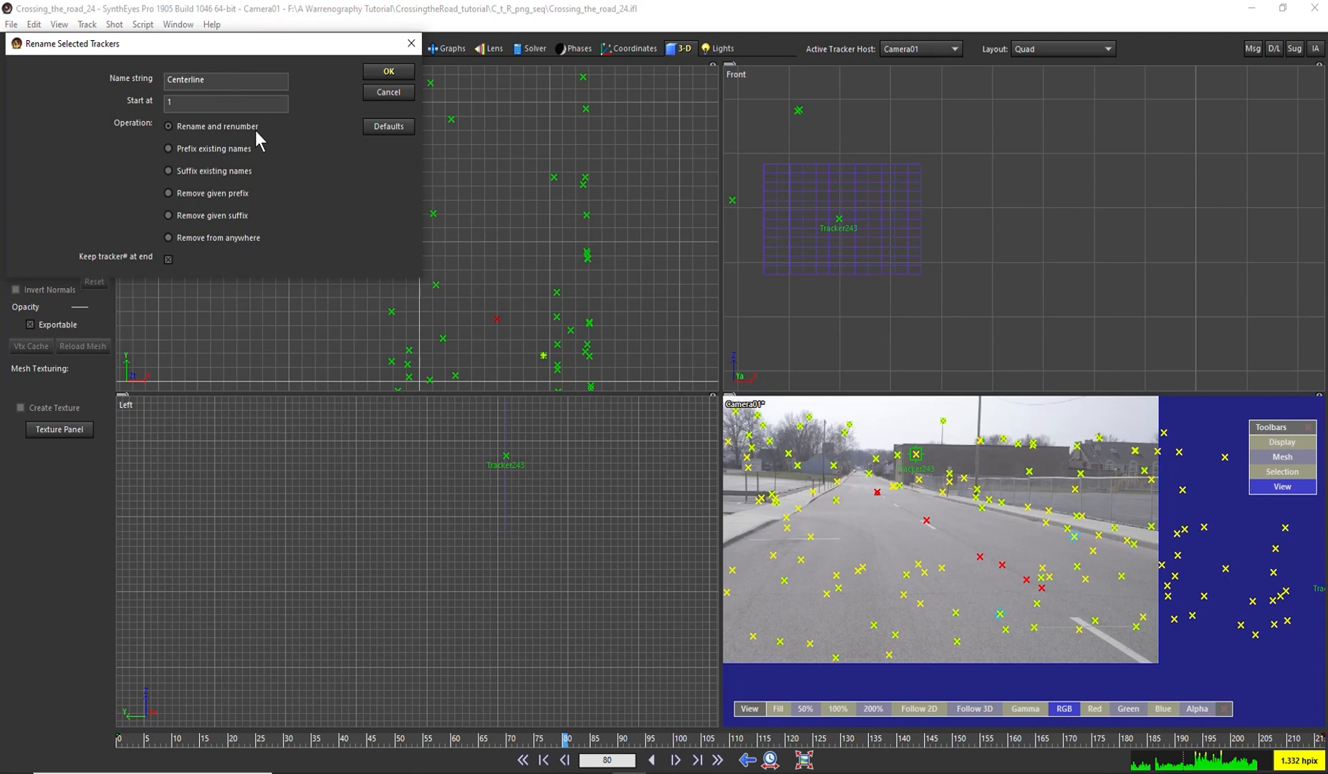
{"action": "left_click", "coordinate": [397, 73]}
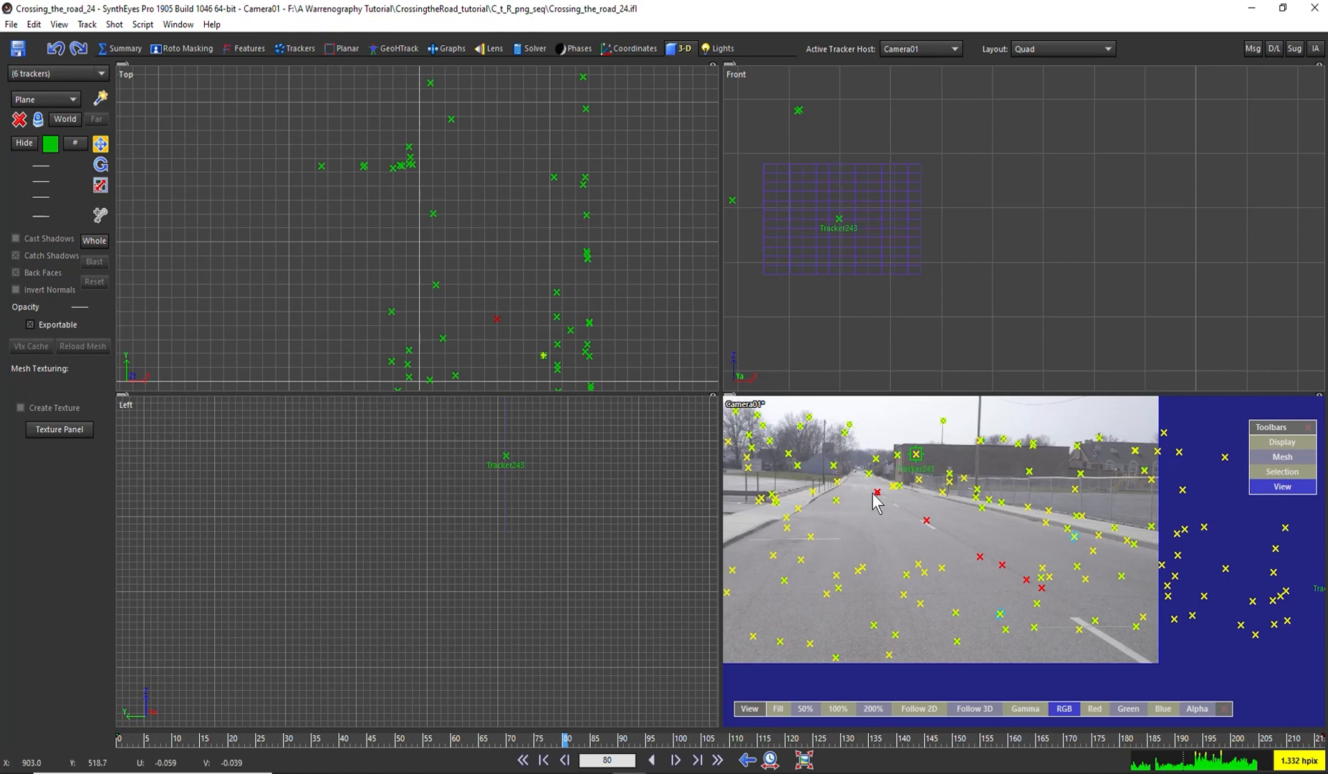
{"action": "left_click", "coordinate": [927, 519]}
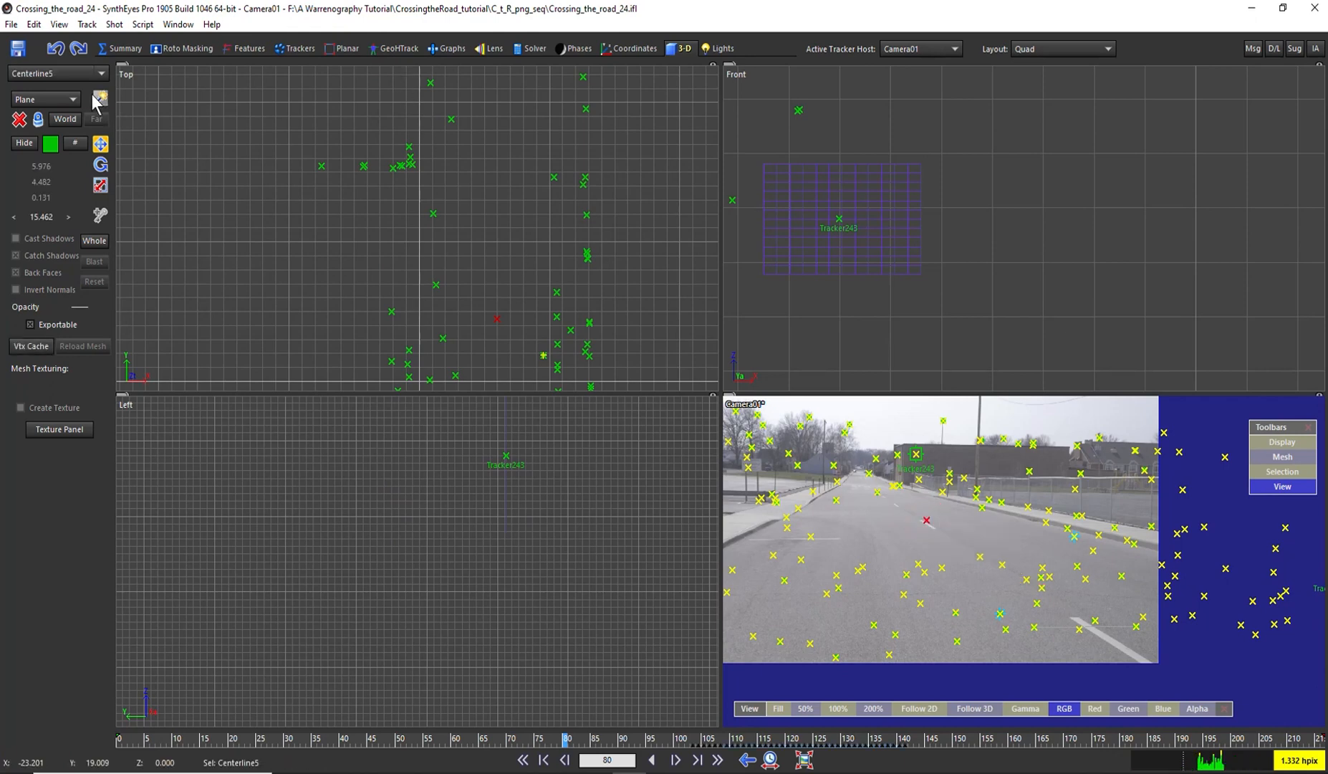
{"action": "left_click", "coordinate": [879, 492]}
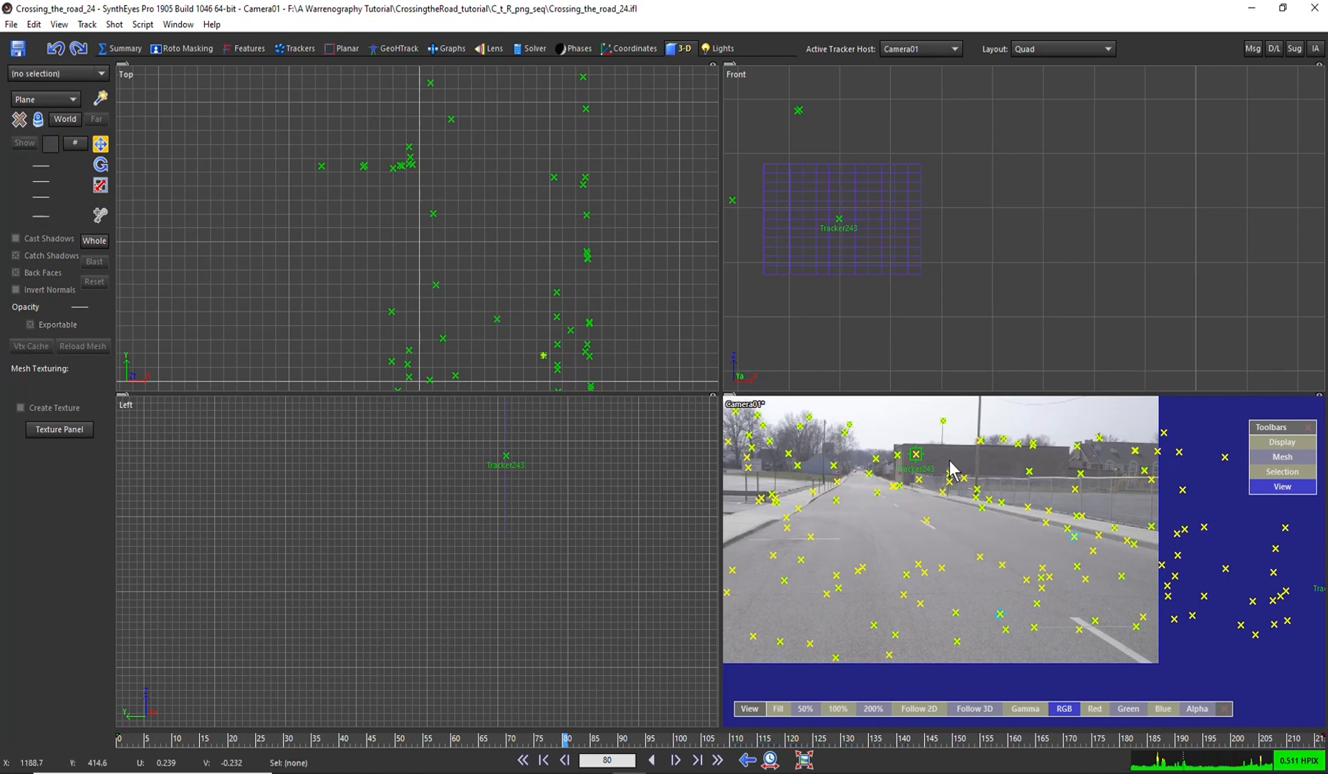
Rename the supervised tracker on the far building's wall with the name string Wall, numbered from 1.
{"action": "left_click", "coordinate": [916, 454]}
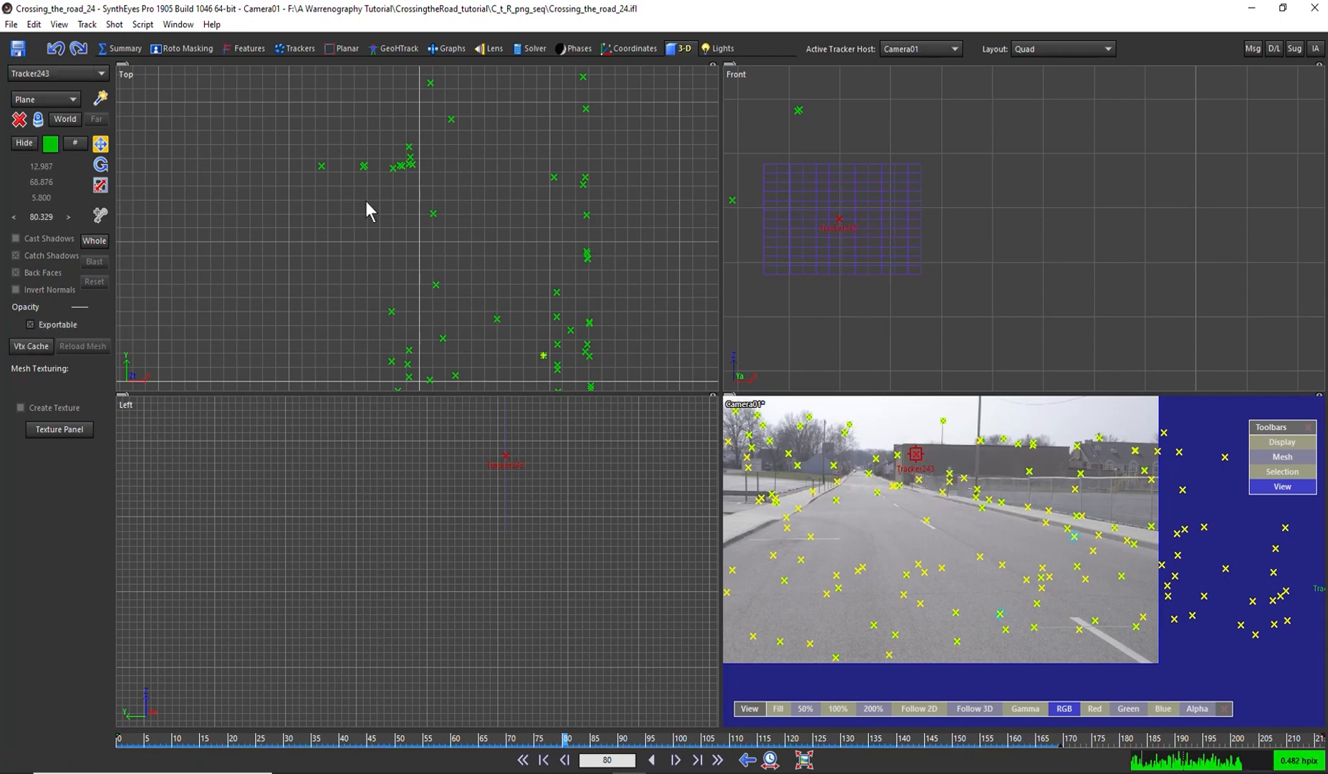
{"action": "left_click", "coordinate": [87, 24]}
{"action": "mouse_move", "coordinate": [142, 26]}
{"action": "mouse_move", "coordinate": [202, 623]}
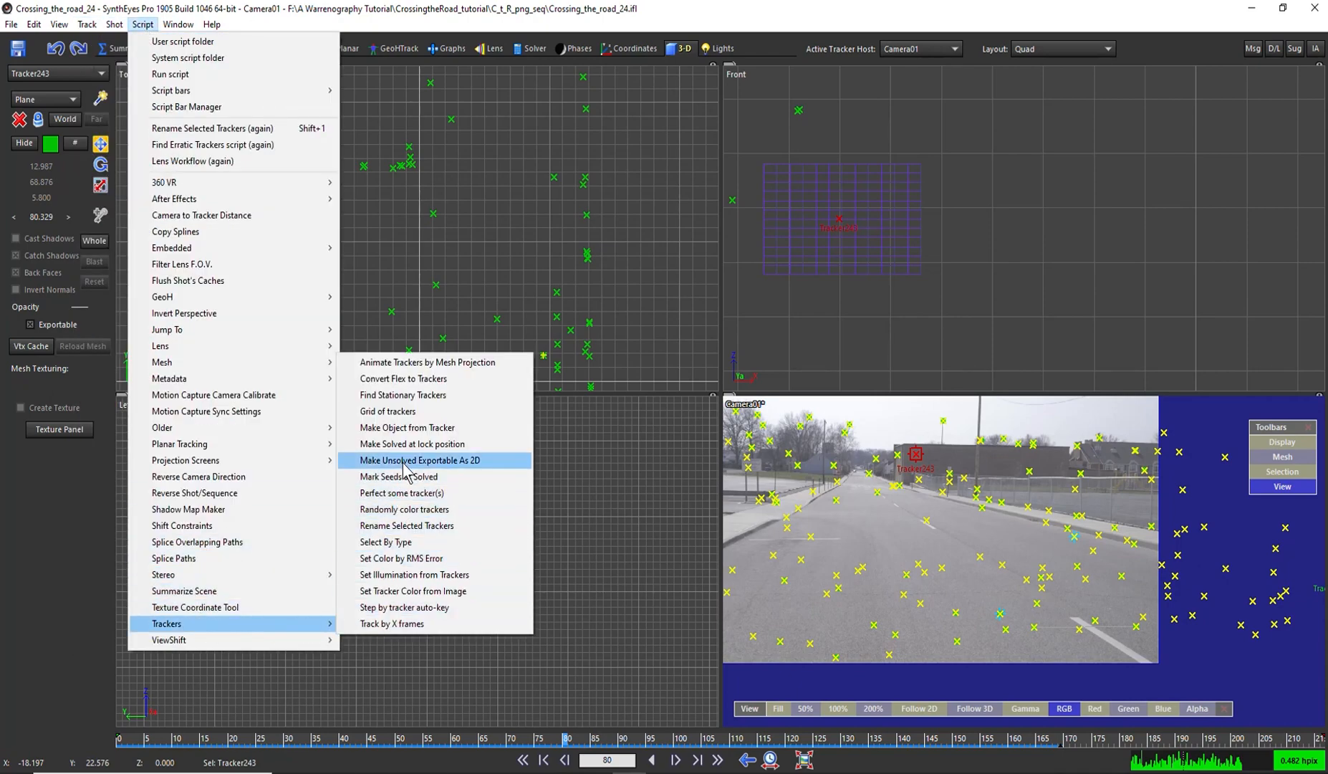
{"action": "left_click", "coordinate": [406, 526]}
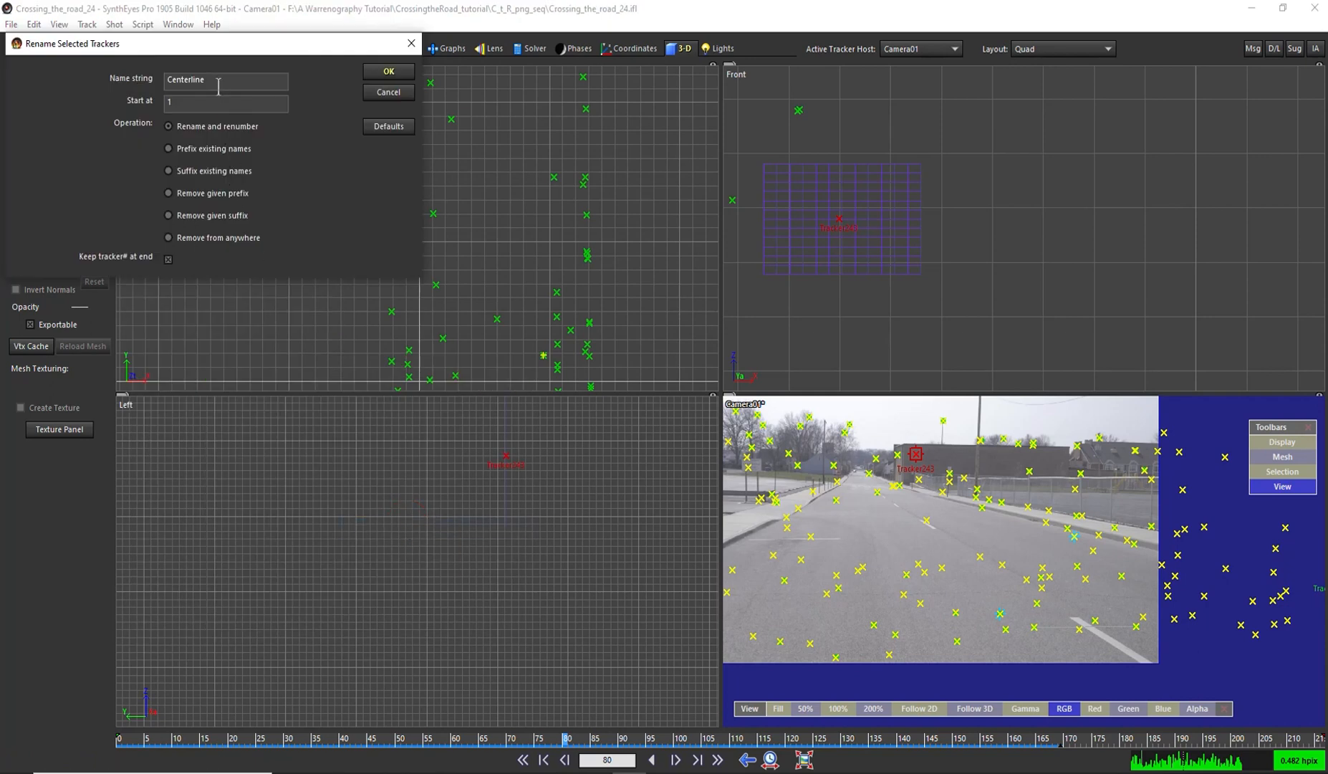
{"action": "type", "text": "Wall"}
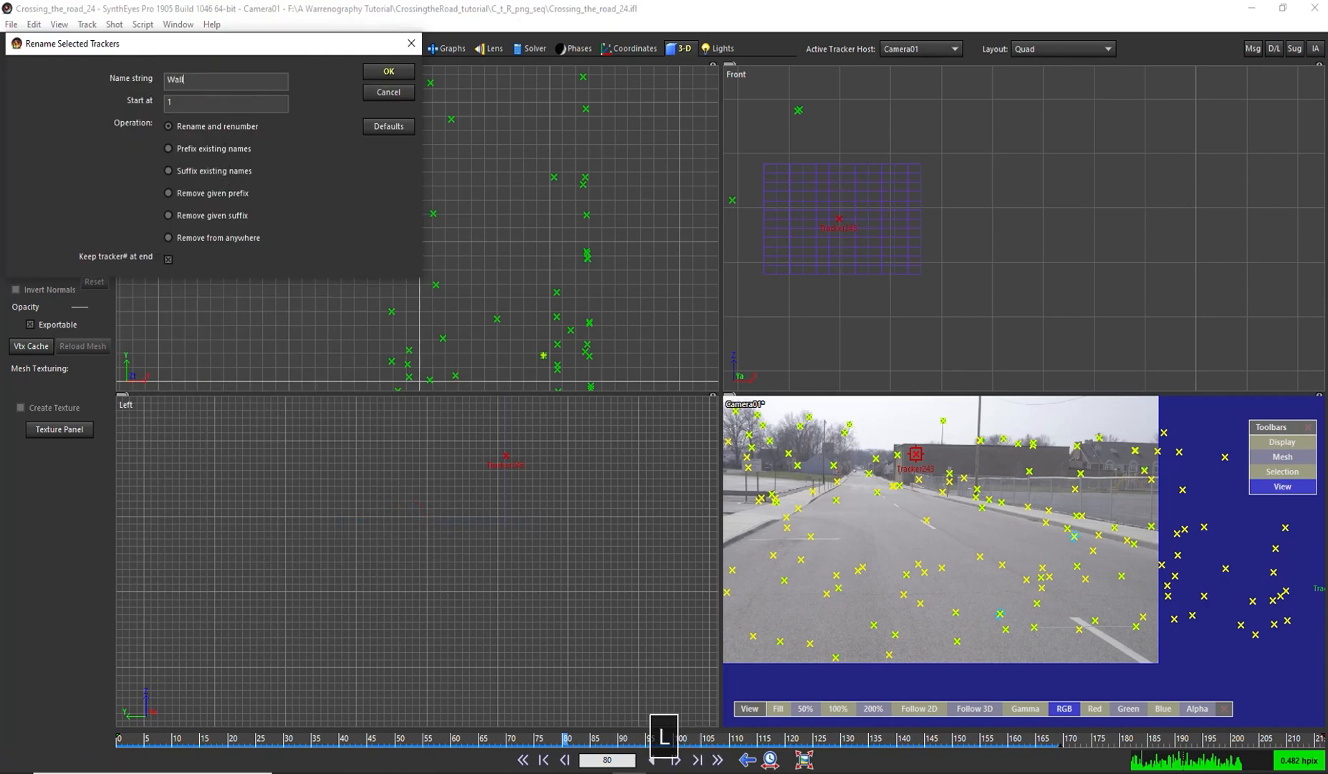
{"action": "key", "text": "Return"}
Go to frame 169 and rename the supervised tracker at the parking sign post's base with the name string Sign.
{"action": "left_click_drag", "start_coordinate": [745, 737], "coordinate": [1060, 732]}
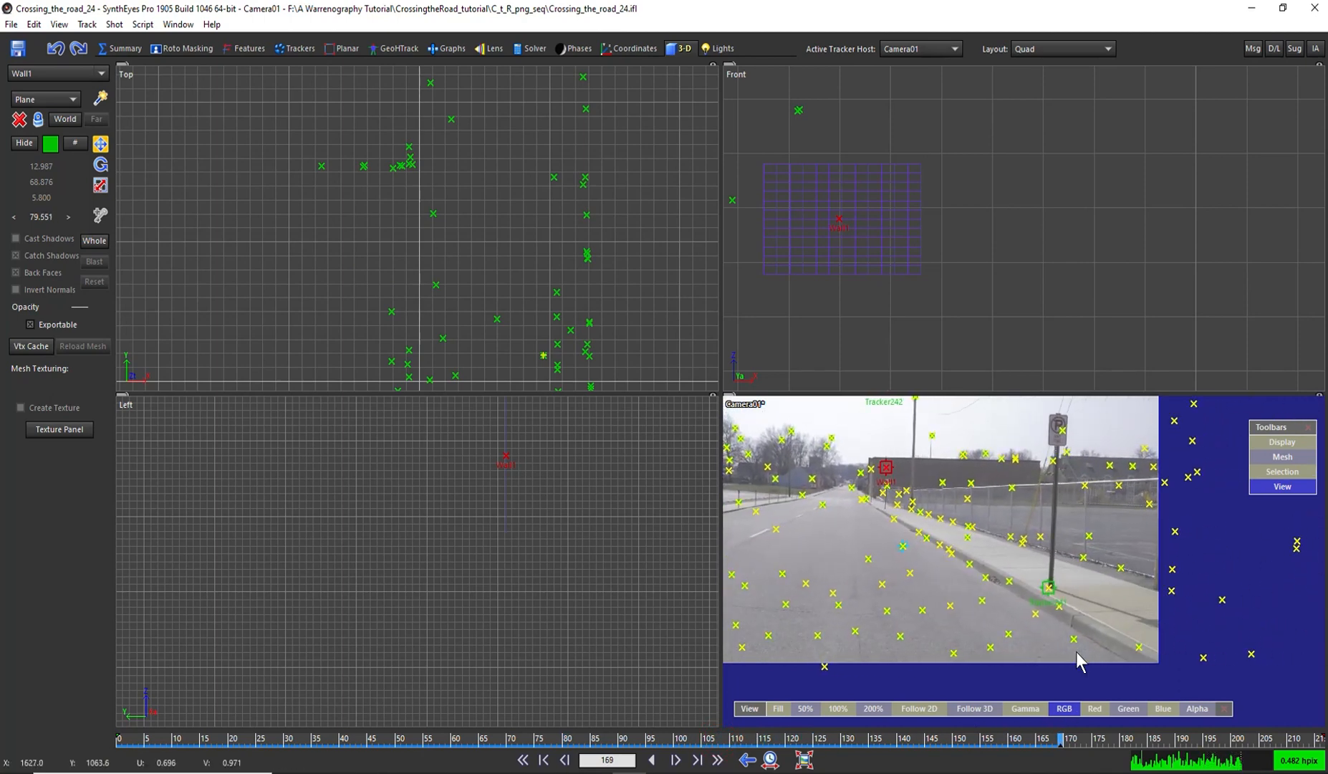
{"action": "left_click", "coordinate": [1048, 587]}
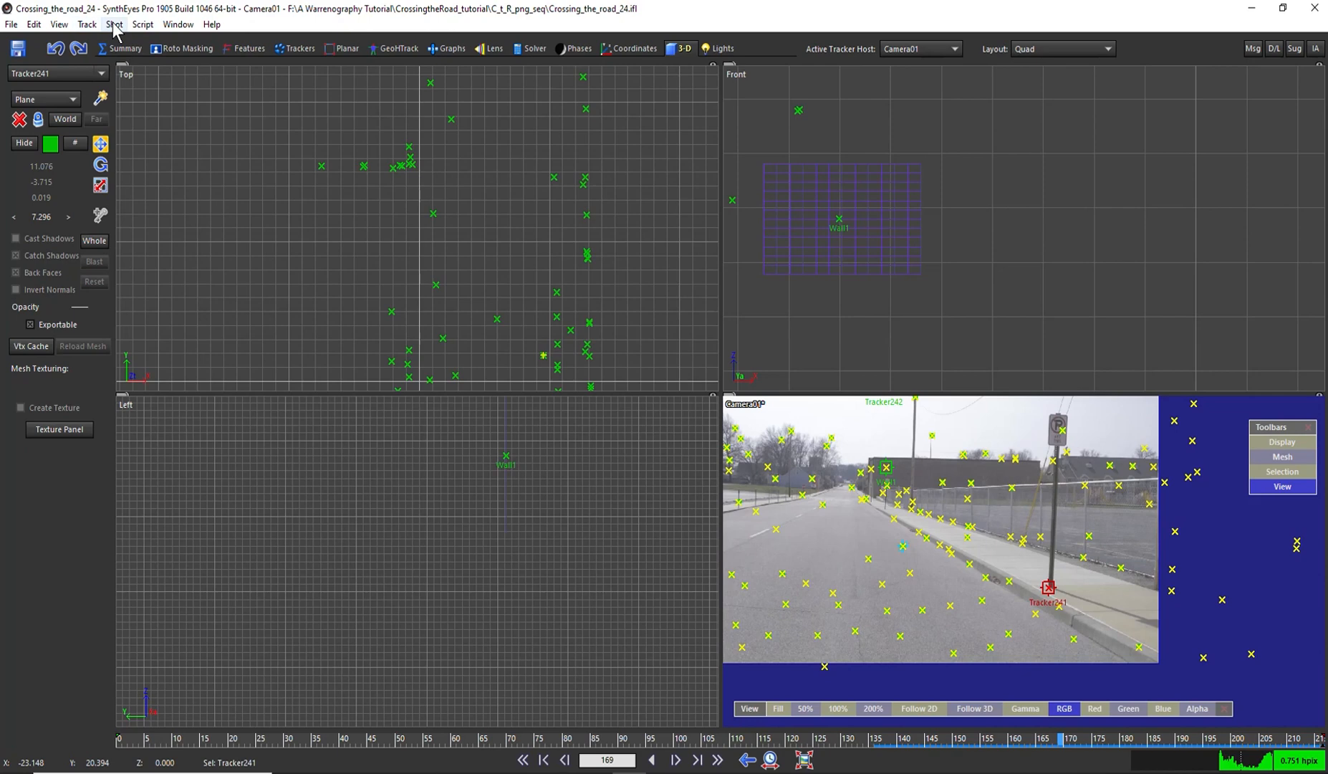
{"action": "left_click", "coordinate": [142, 25]}
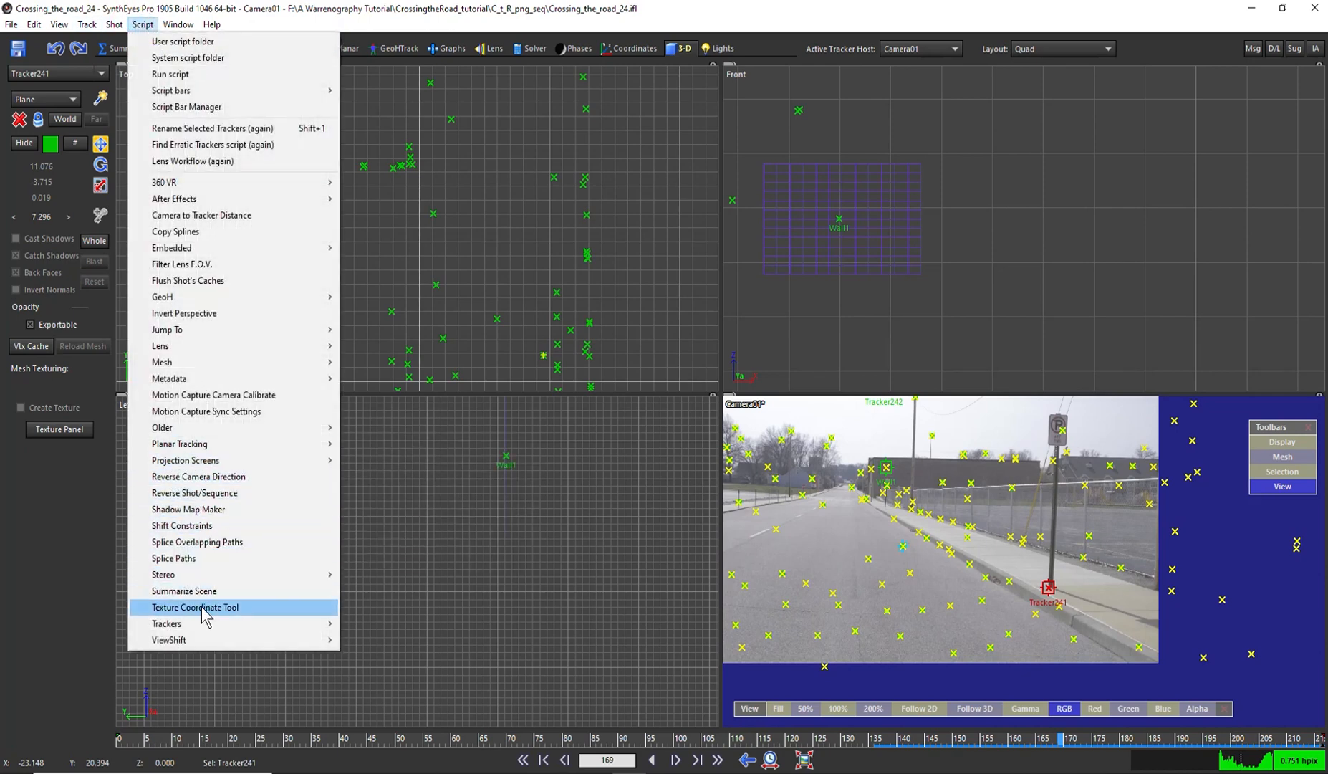
{"action": "mouse_move", "coordinate": [326, 623]}
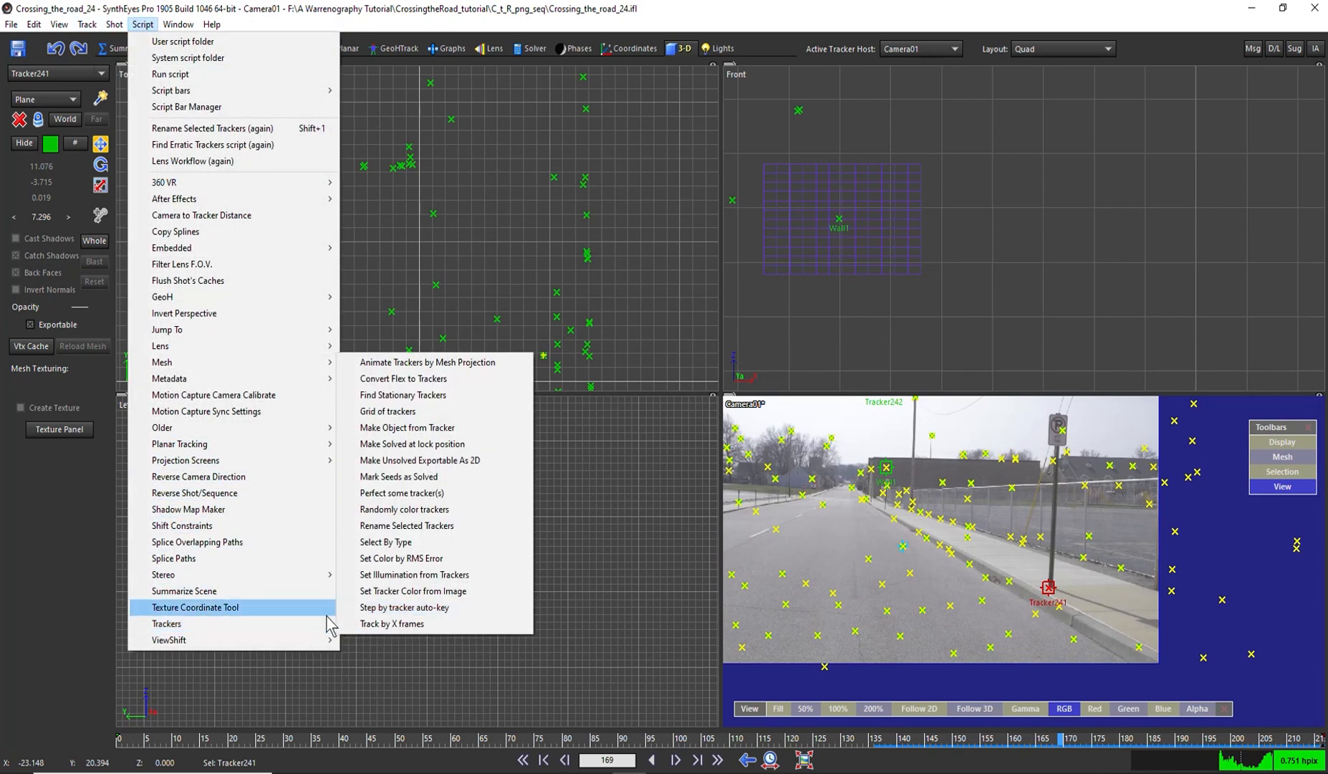
{"action": "left_click", "coordinate": [408, 526]}
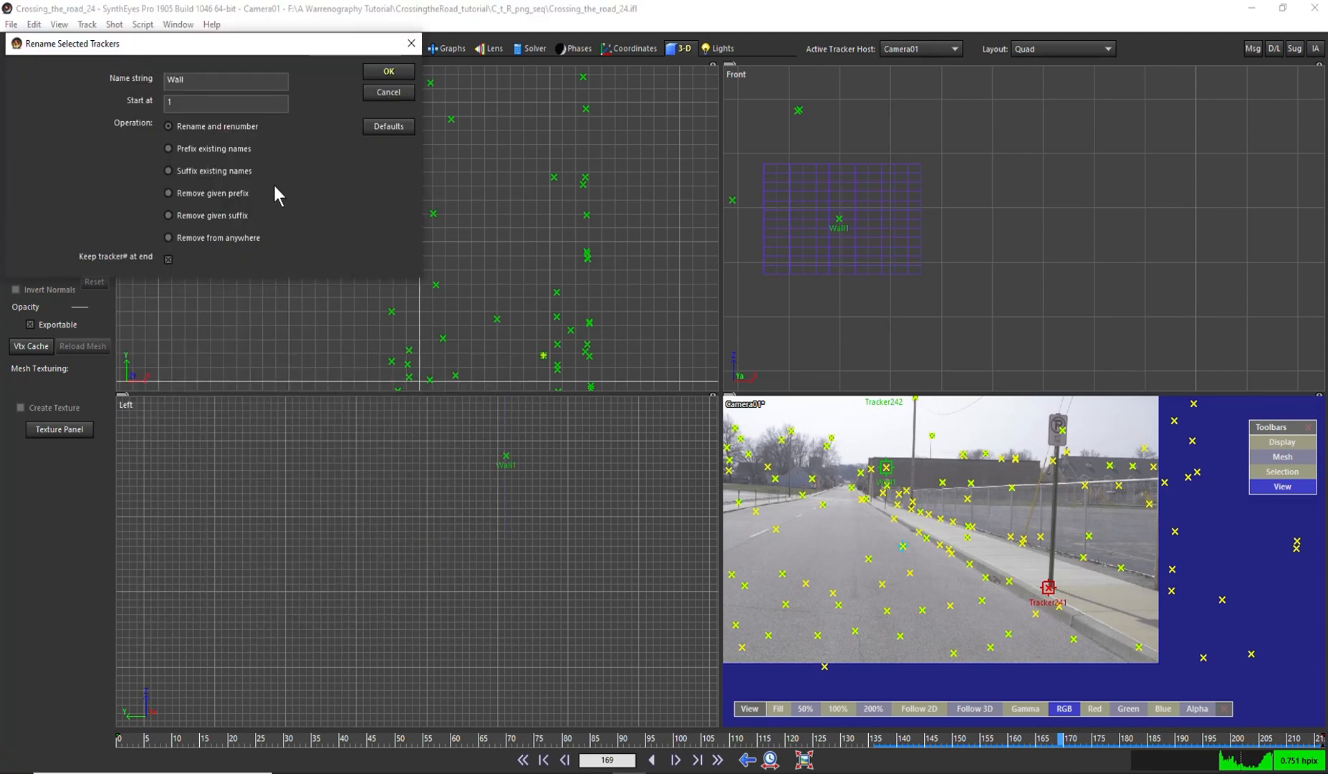
{"action": "type", "text": "Sign"}
{"action": "key", "text": "Return"}
Go to frame 199 and rename the tracker at the base of the wooden pole as Pole1.
{"action": "left_click_drag", "start_coordinate": [1060, 738], "coordinate": [1225, 737]}
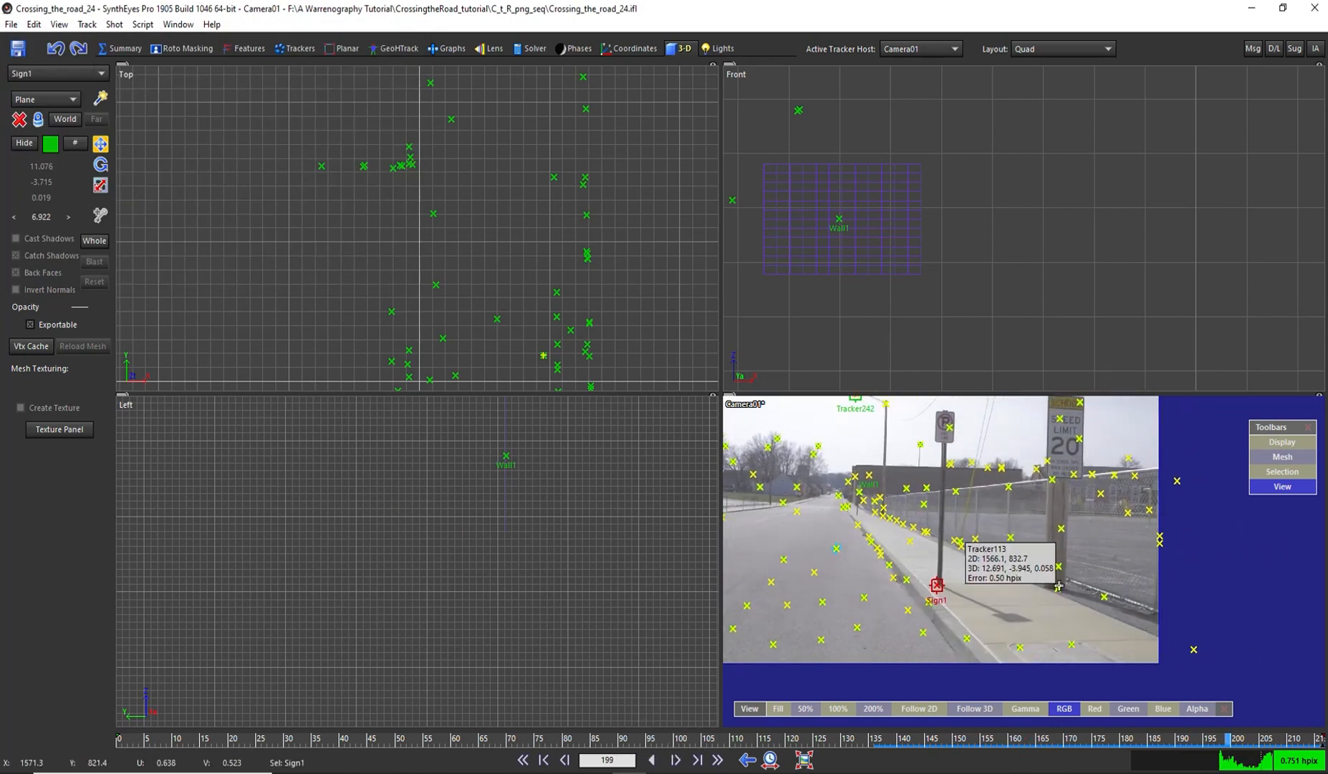
{"action": "left_click", "coordinate": [1058, 586]}
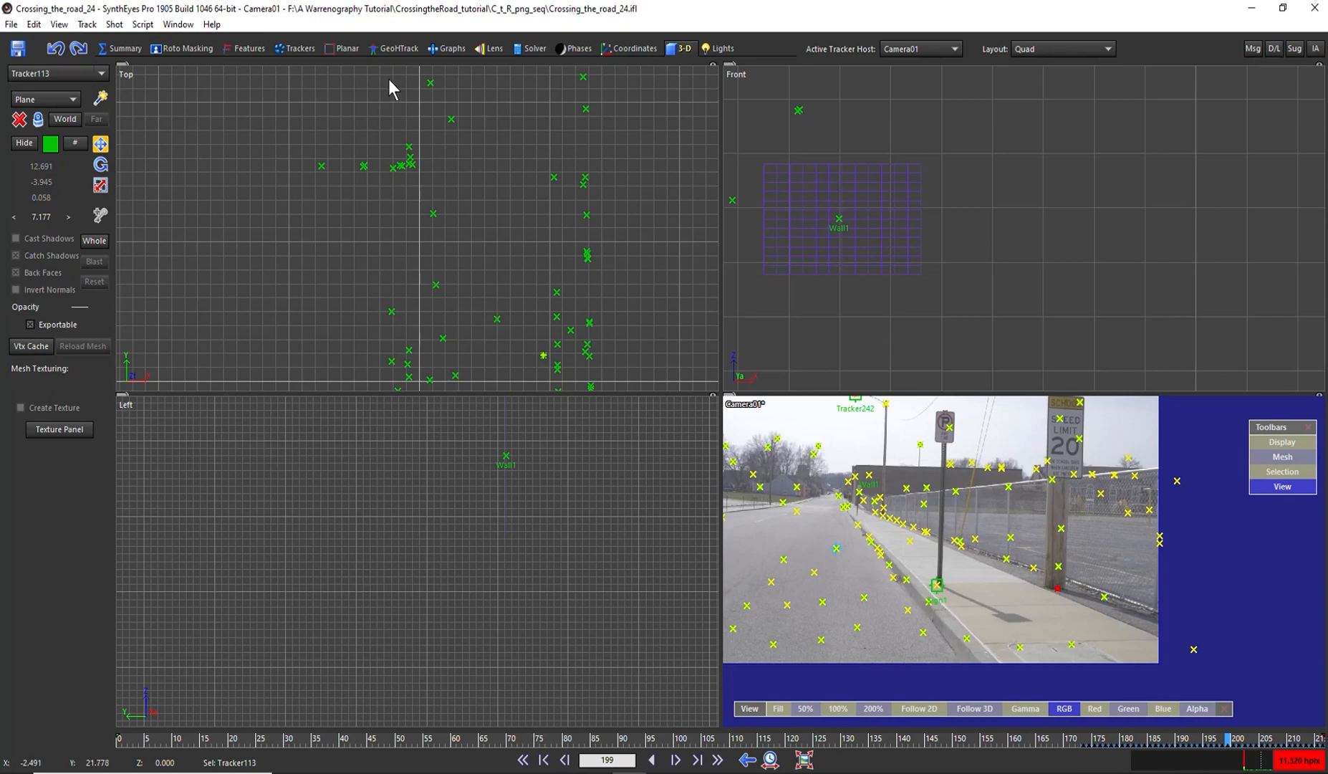
{"action": "left_click", "coordinate": [143, 24]}
{"action": "mouse_move", "coordinate": [226, 634]}
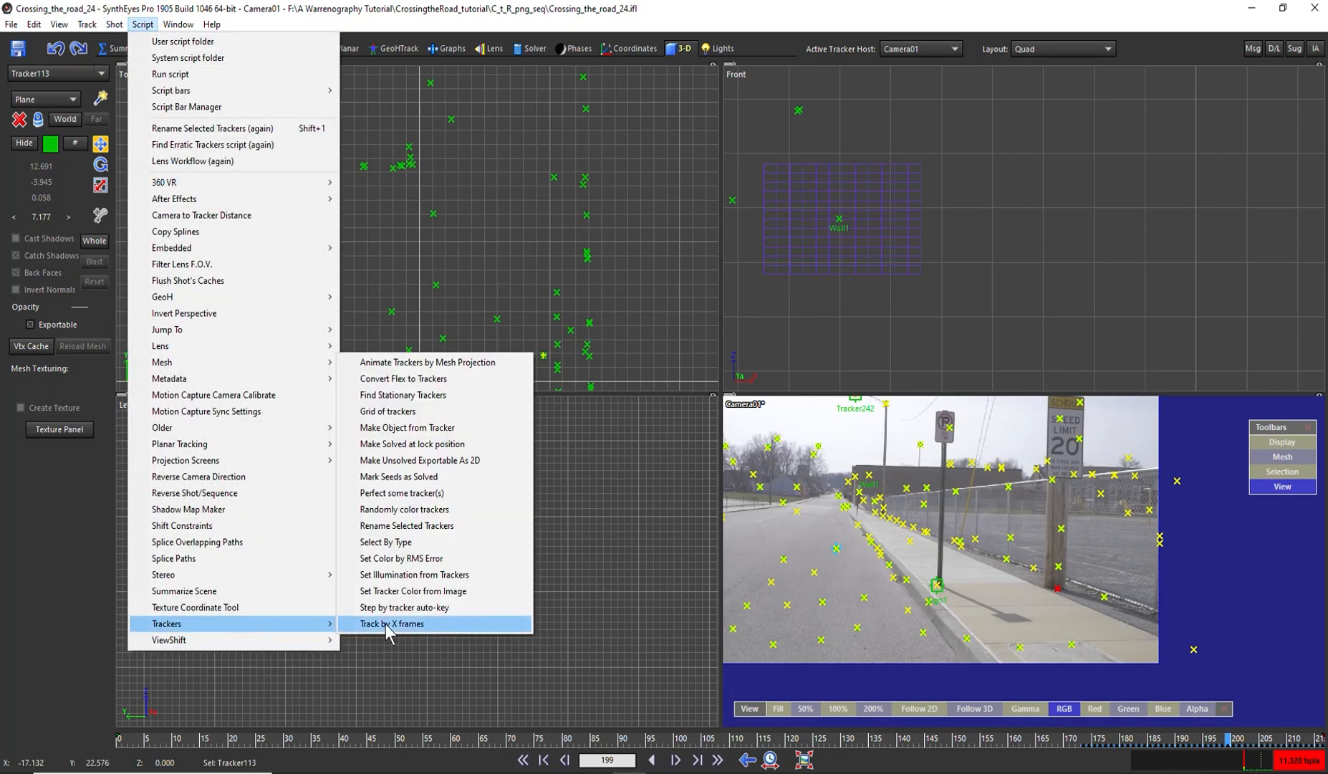
{"action": "left_click", "coordinate": [383, 526]}
{"action": "key", "text": "Return"}
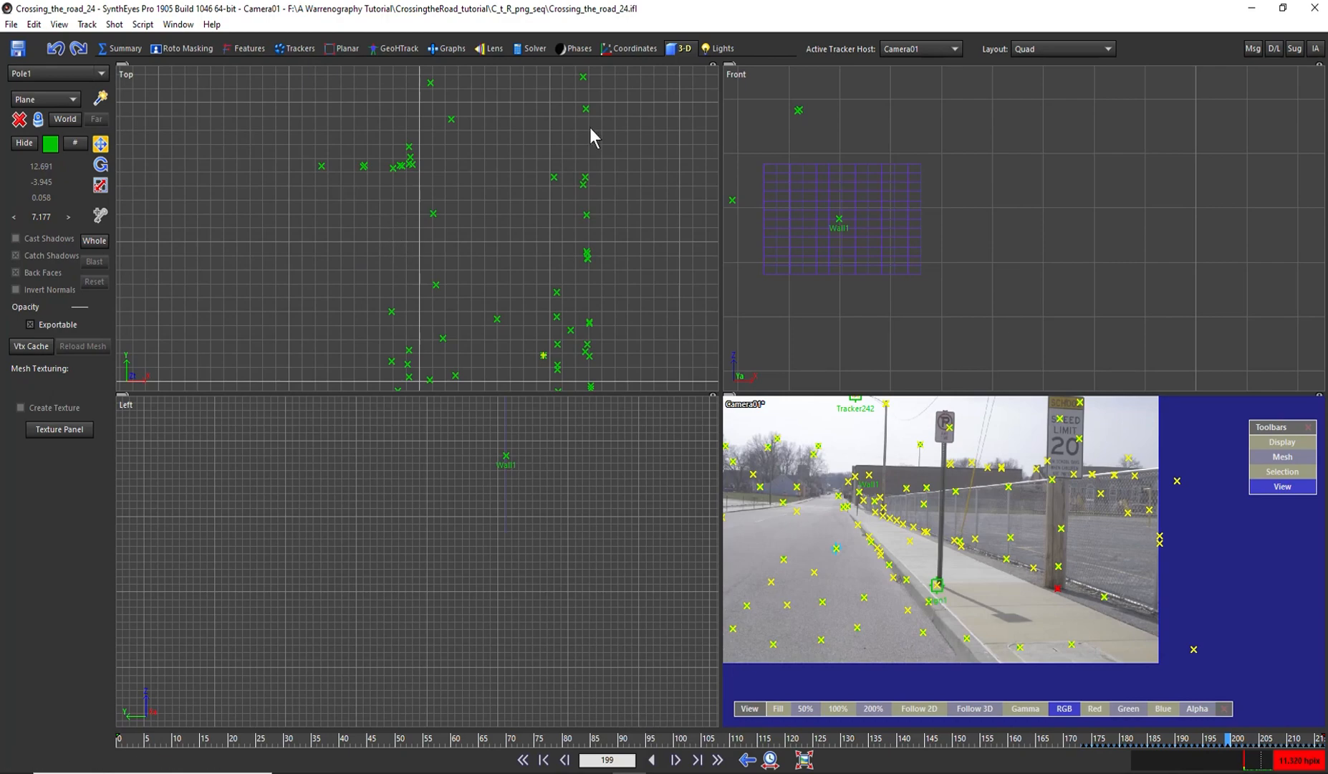
Create a cylinder centered on the Pole1 tracker in the Top view, sized to about 0.32.
{"action": "scroll", "coordinate": [485, 301], "scroll_direction": "down", "scroll_amount": 2}
{"action": "middle_click_drag", "start_coordinate": [485, 302], "coordinate": [484, 215]}
{"action": "scroll", "coordinate": [506, 296], "scroll_direction": "up", "scroll_amount": 6}
{"action": "scroll", "coordinate": [644, 243], "scroll_direction": "down", "scroll_amount": 1}
{"action": "middle_click_drag", "start_coordinate": [643, 243], "coordinate": [506, 286]}
{"action": "scroll", "coordinate": [524, 267], "scroll_direction": "up", "scroll_amount": 8}
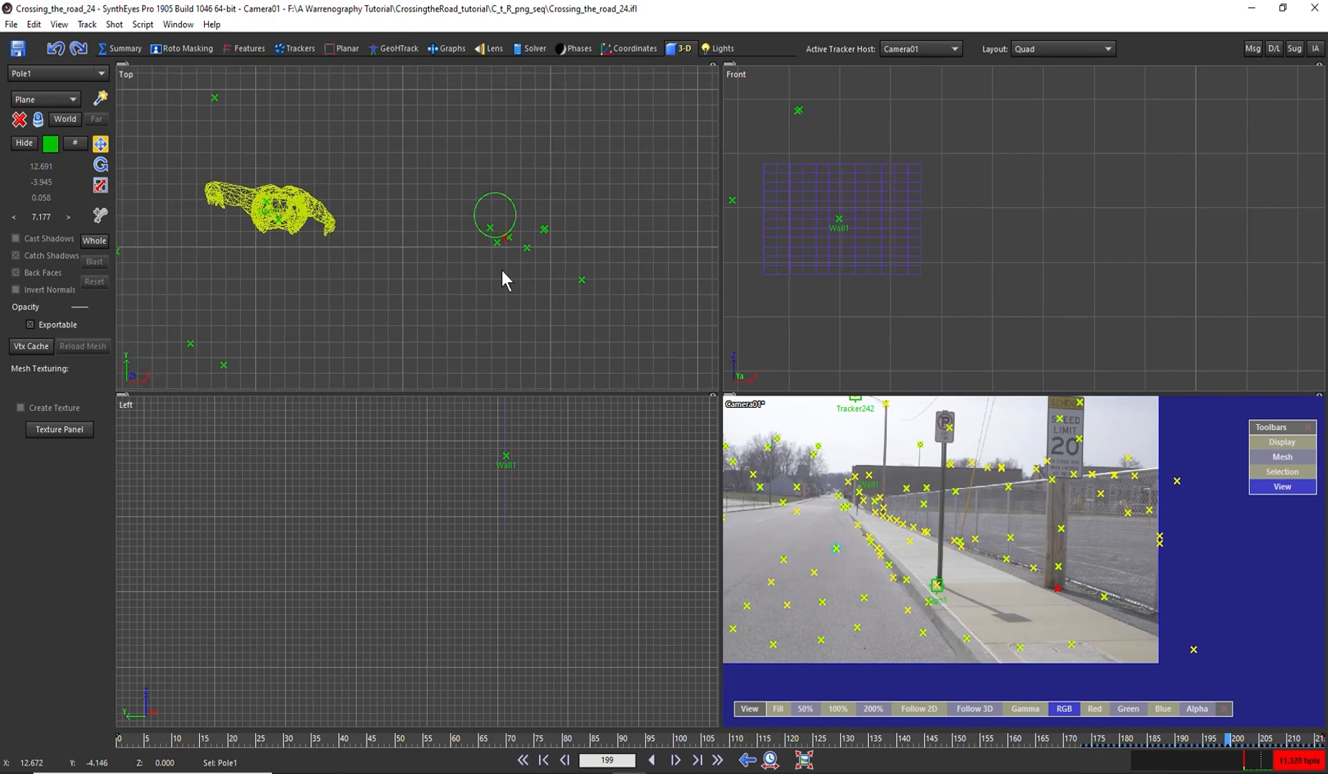
{"action": "scroll", "coordinate": [505, 276], "scroll_direction": "down", "scroll_amount": 2}
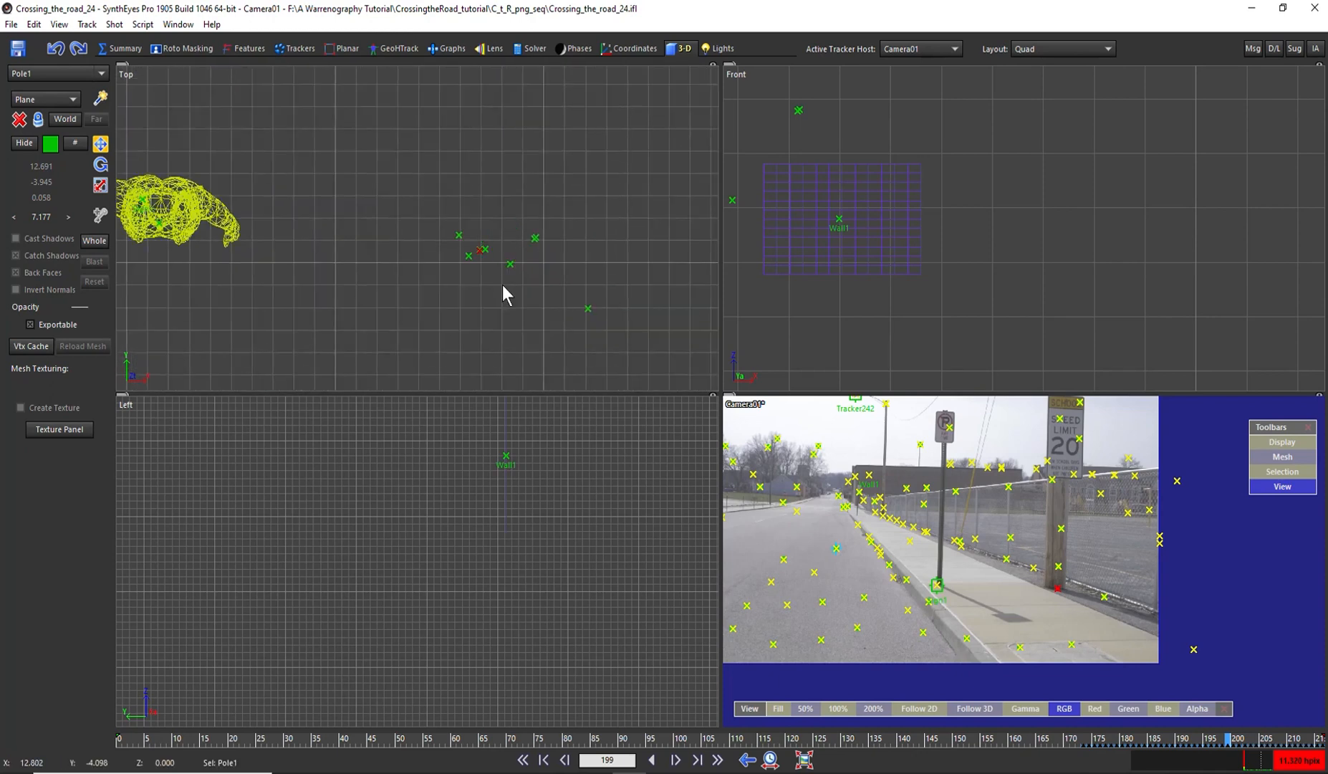
{"action": "left_click", "coordinate": [70, 100]}
{"action": "left_click", "coordinate": [60, 176]}
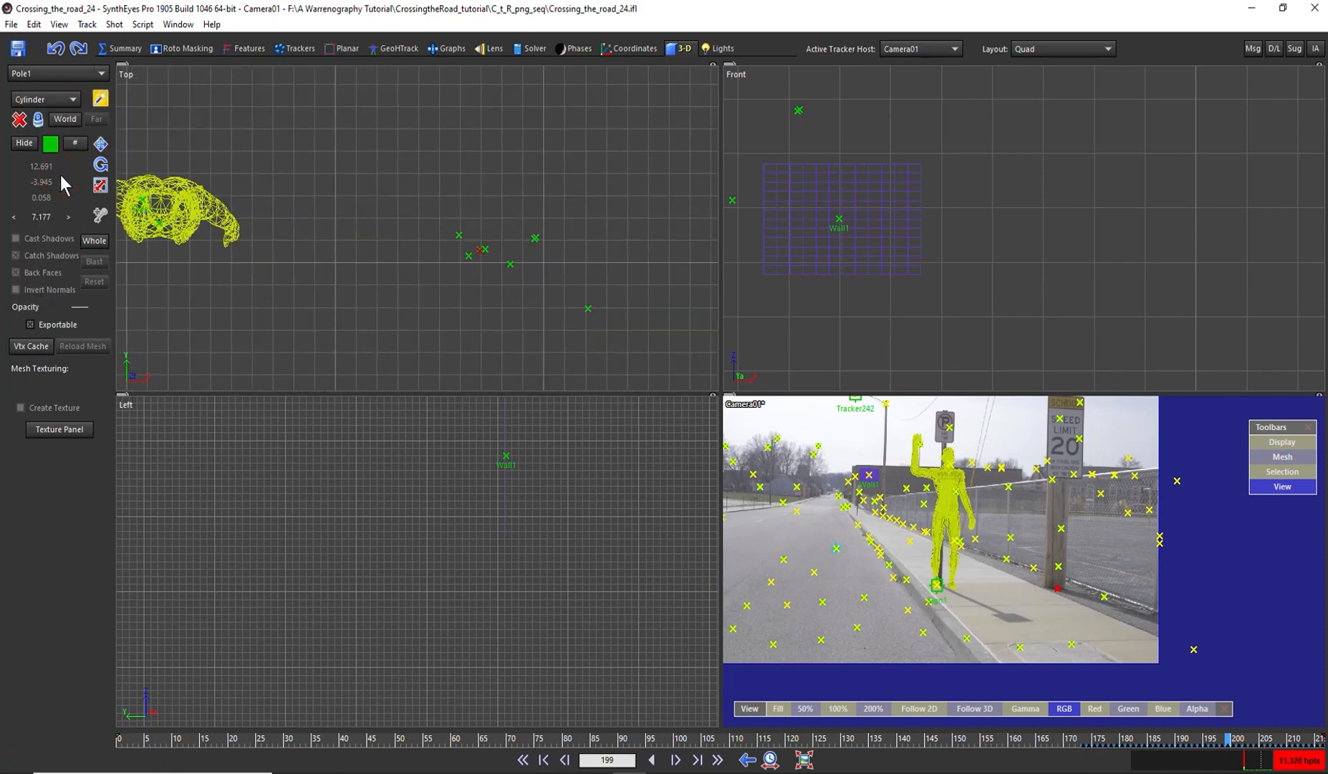
{"action": "left_click", "coordinate": [477, 251]}
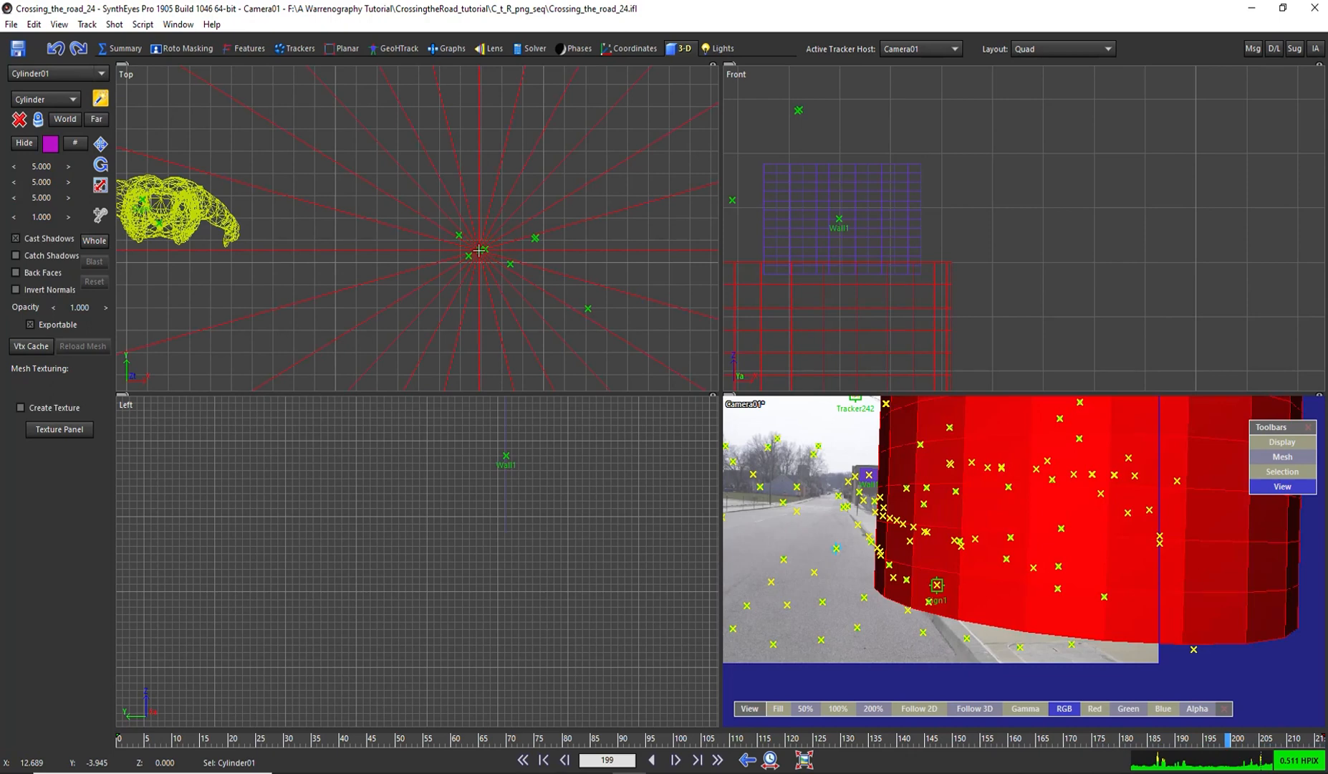
{"action": "left_click_drag", "start_coordinate": [478, 250], "coordinate": [501, 274]}
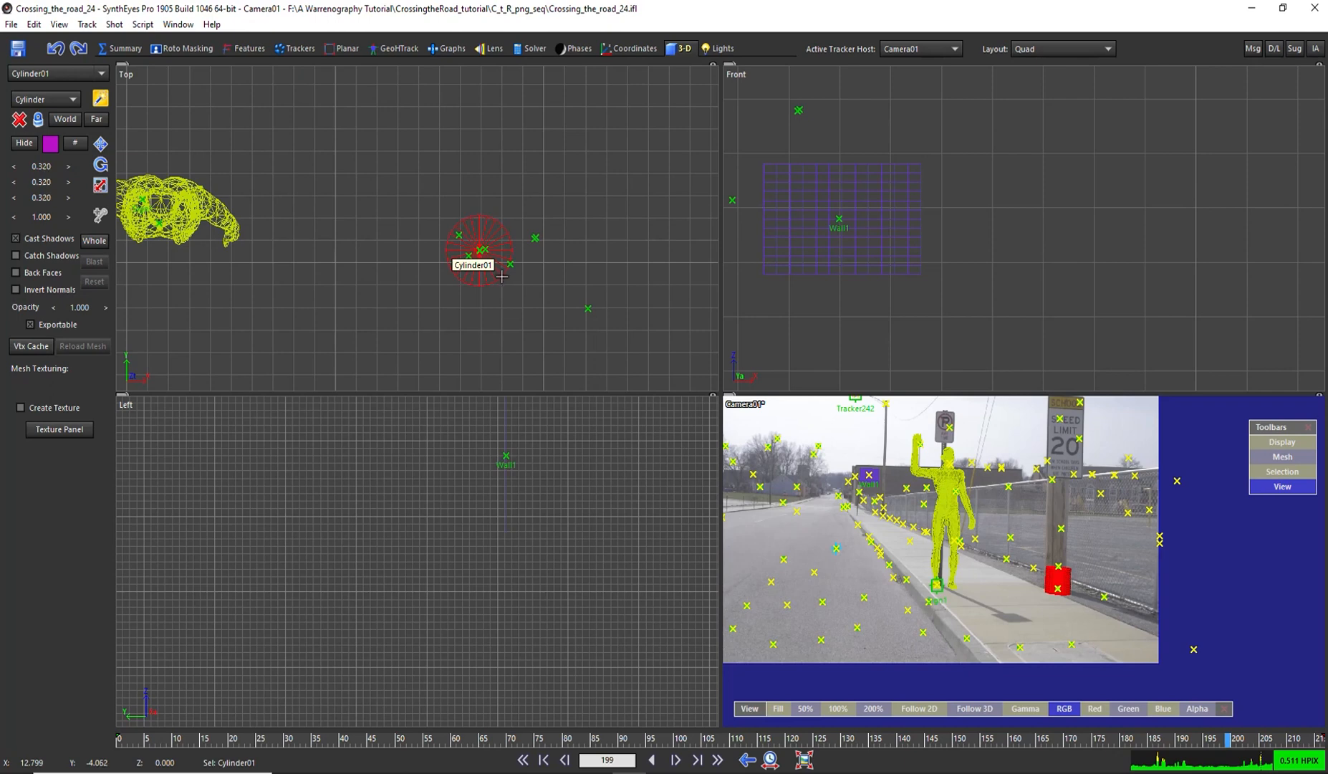
Stretch the cylinder vertically along the wooden pole, setting its vertical scale to 2.782.
{"action": "left_click_drag", "start_coordinate": [502, 277], "coordinate": [583, 255]}
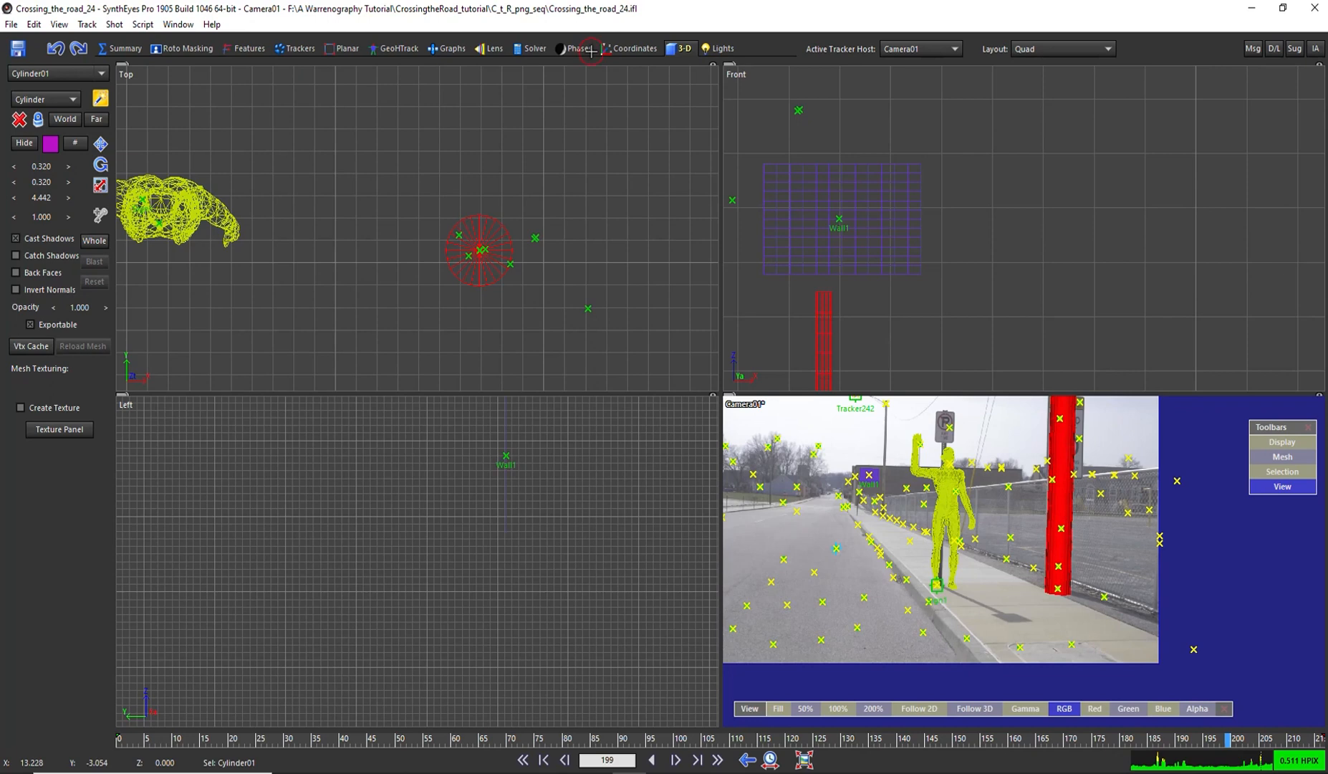
{"action": "key", "text": "w"}
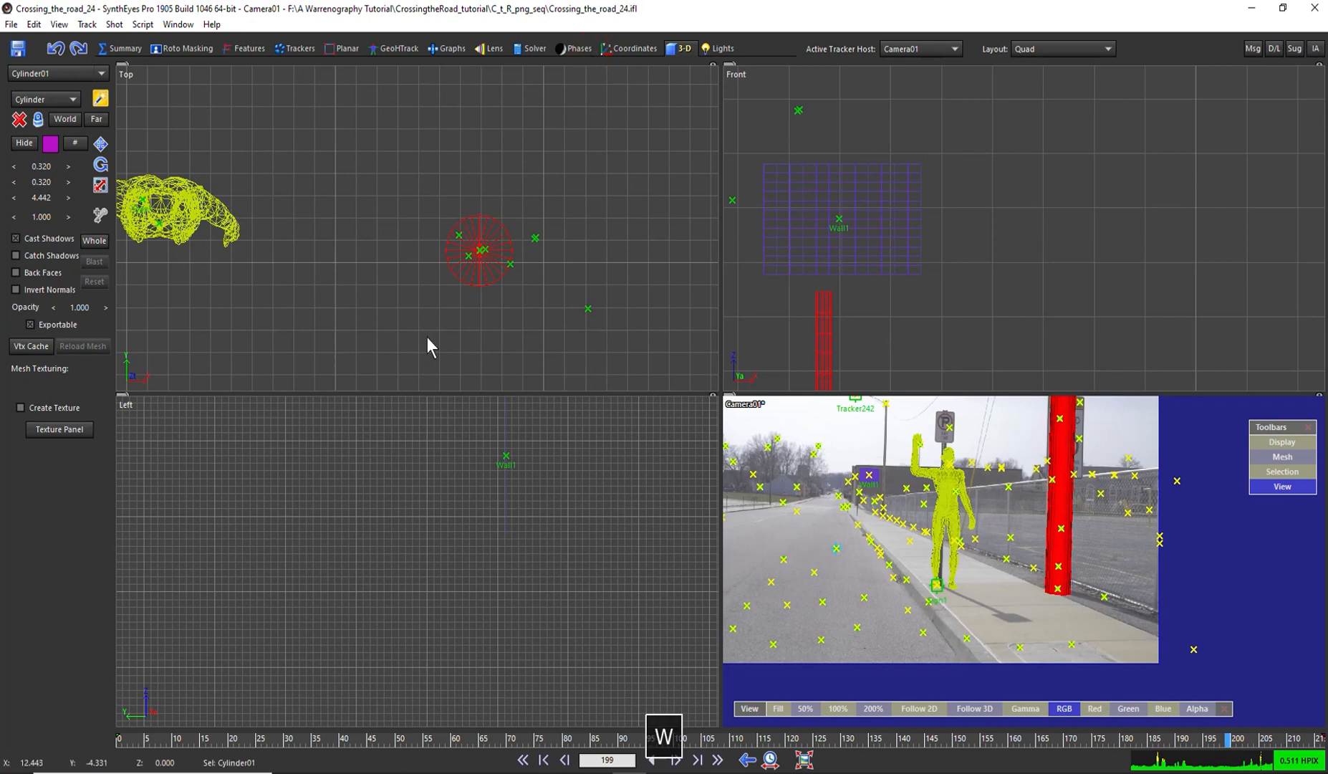
{"action": "scroll", "coordinate": [845, 530], "scroll_direction": "down", "scroll_amount": 3}
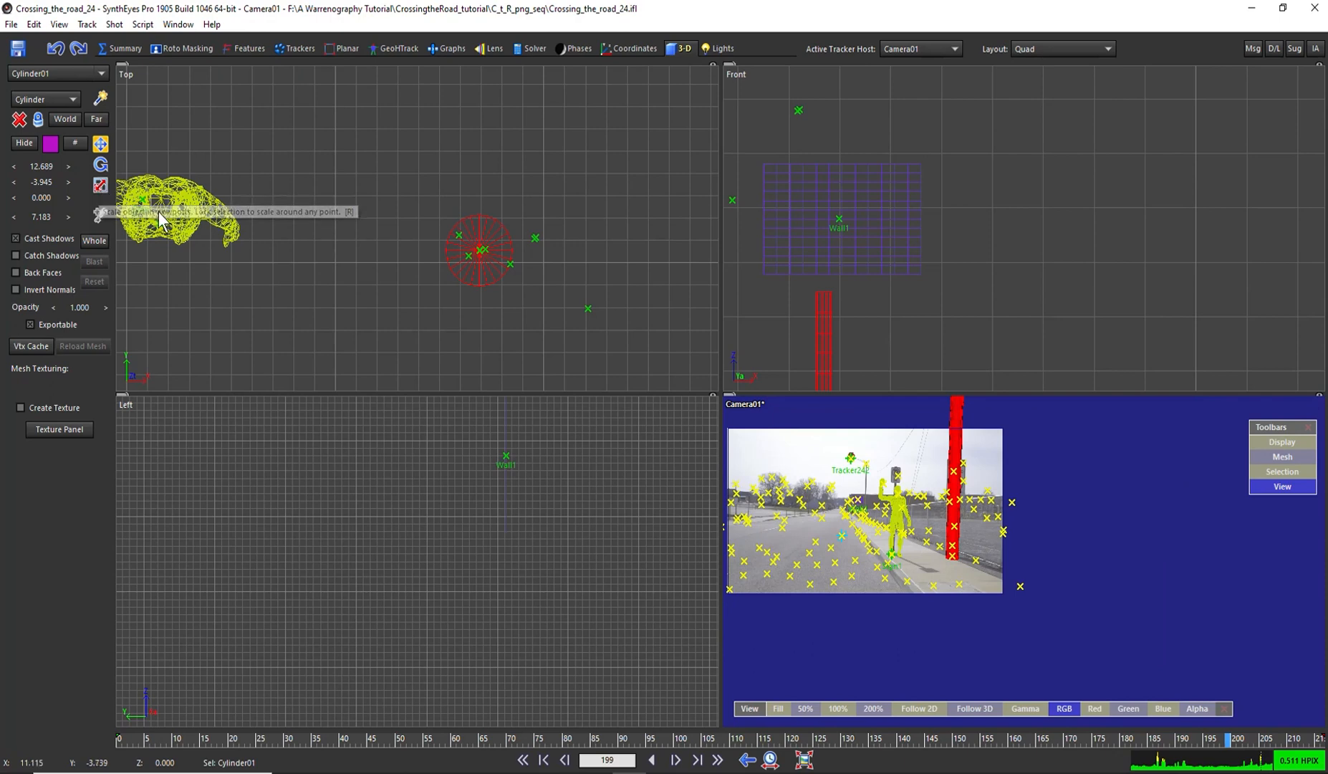
{"action": "left_click", "coordinate": [101, 188]}
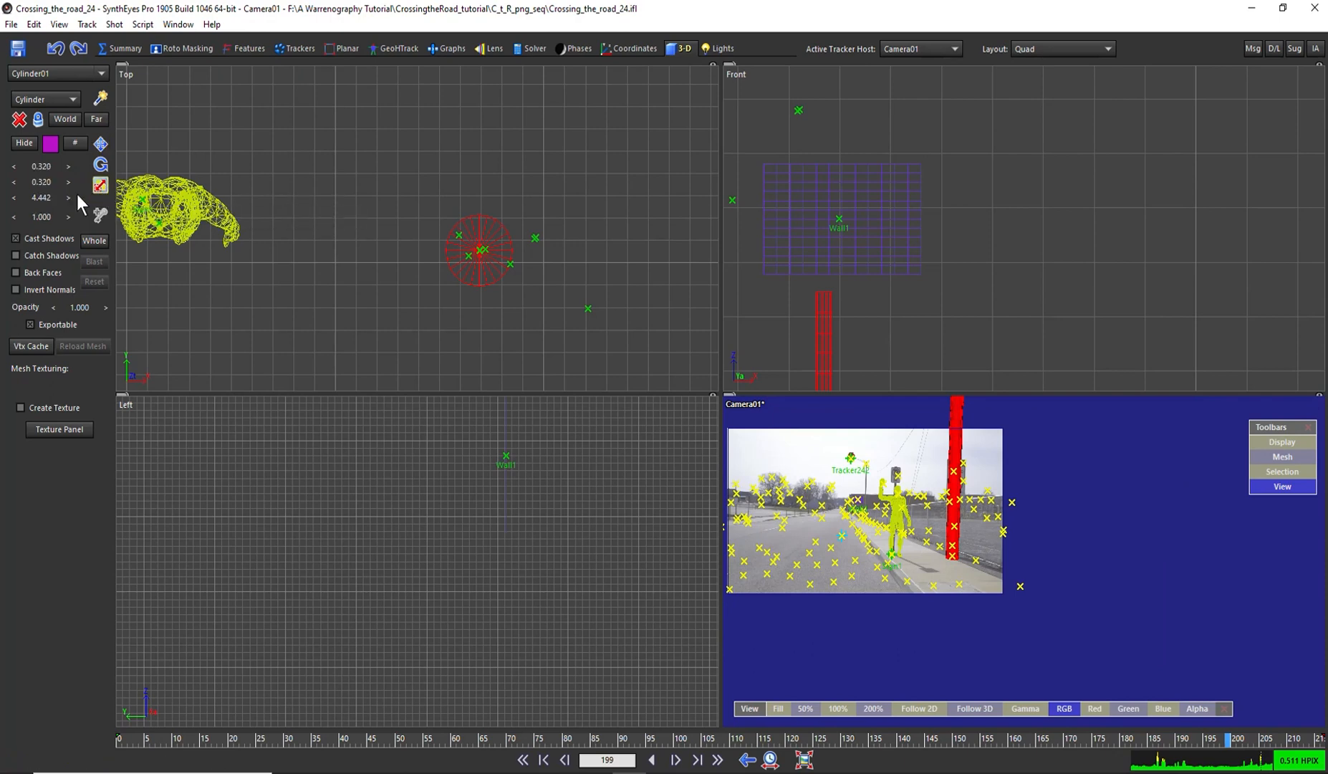
{"action": "left_click_drag", "start_coordinate": [42, 197], "coordinate": [1295, 197]}
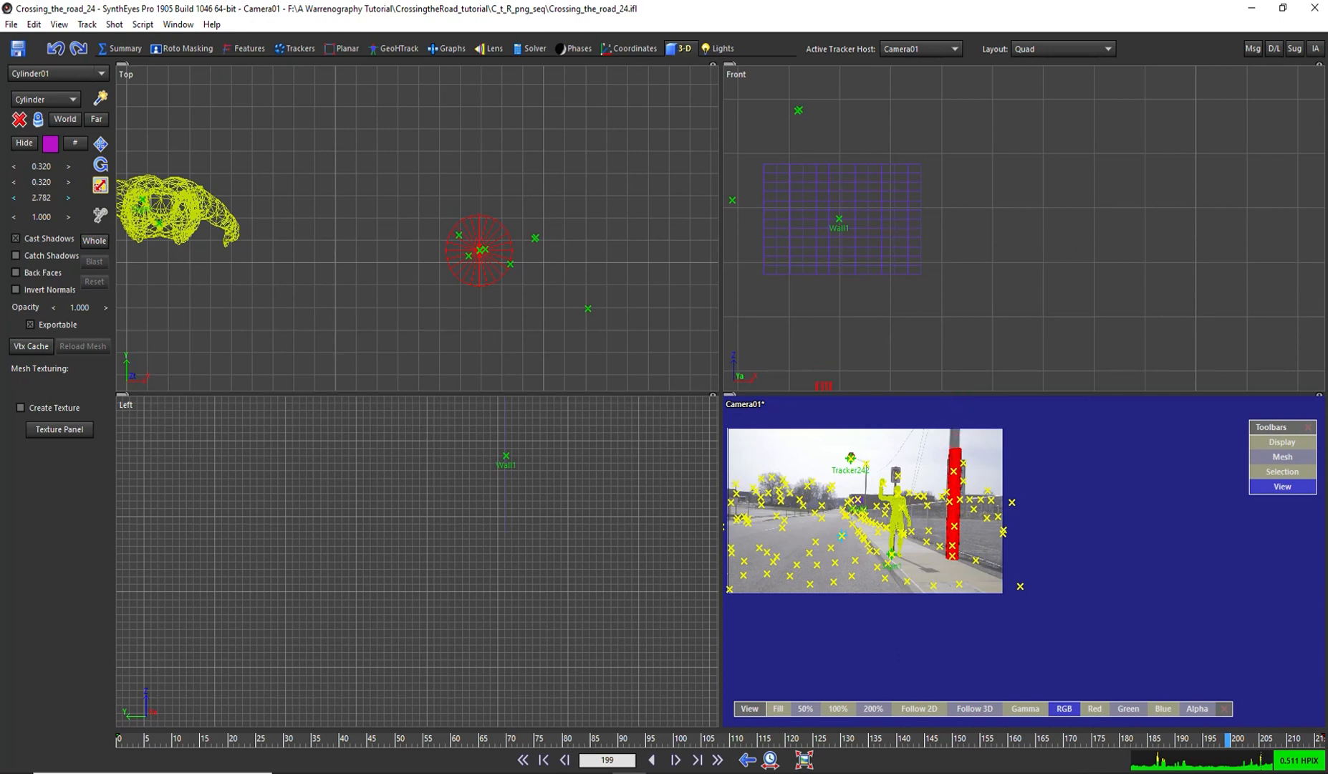
Switch to the Camera layout and turn off solid mesh display to see the cylinder as wireframe over the pole.
{"action": "left_click", "coordinate": [1075, 50]}
{"action": "left_click", "coordinate": [1064, 68]}
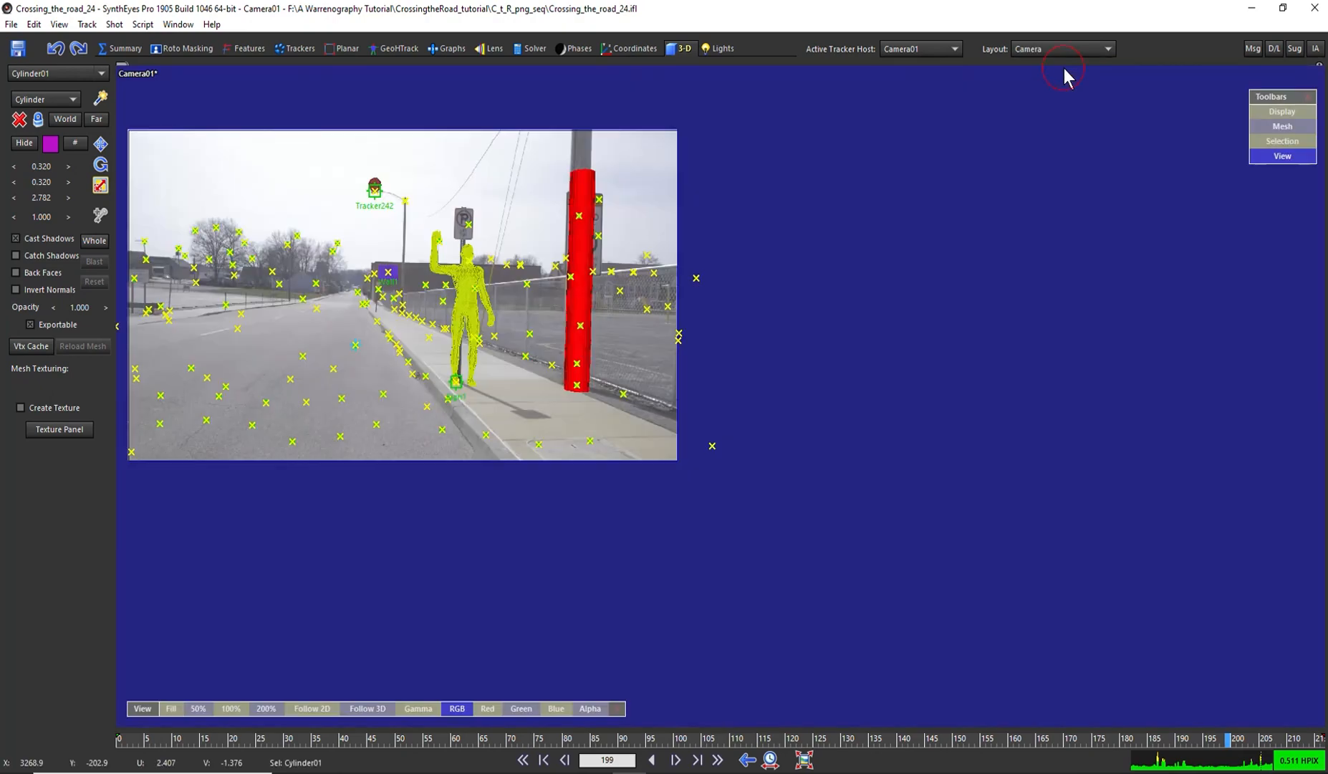
{"action": "scroll", "coordinate": [484, 297], "scroll_direction": "up", "scroll_amount": 5}
{"action": "scroll", "coordinate": [483, 296], "scroll_direction": "down", "scroll_amount": 2}
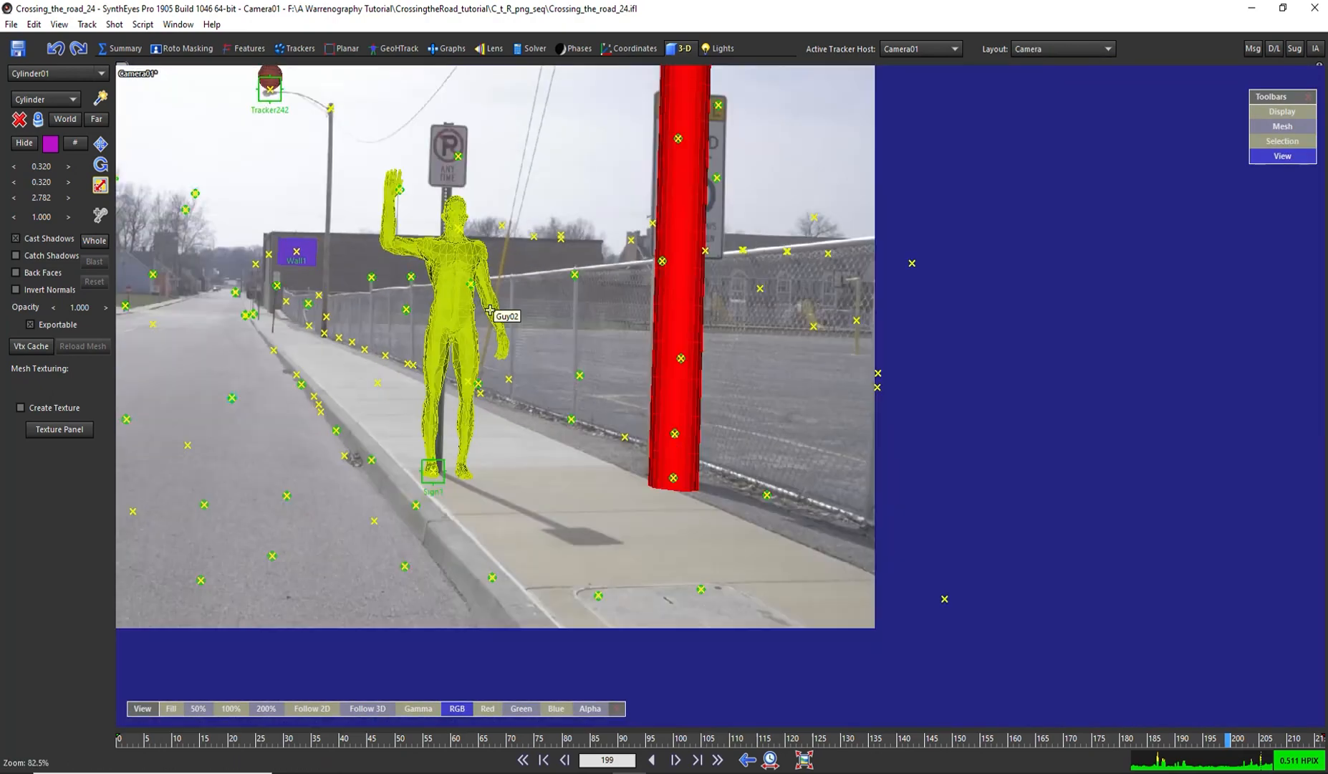
{"action": "right_click", "coordinate": [609, 415]}
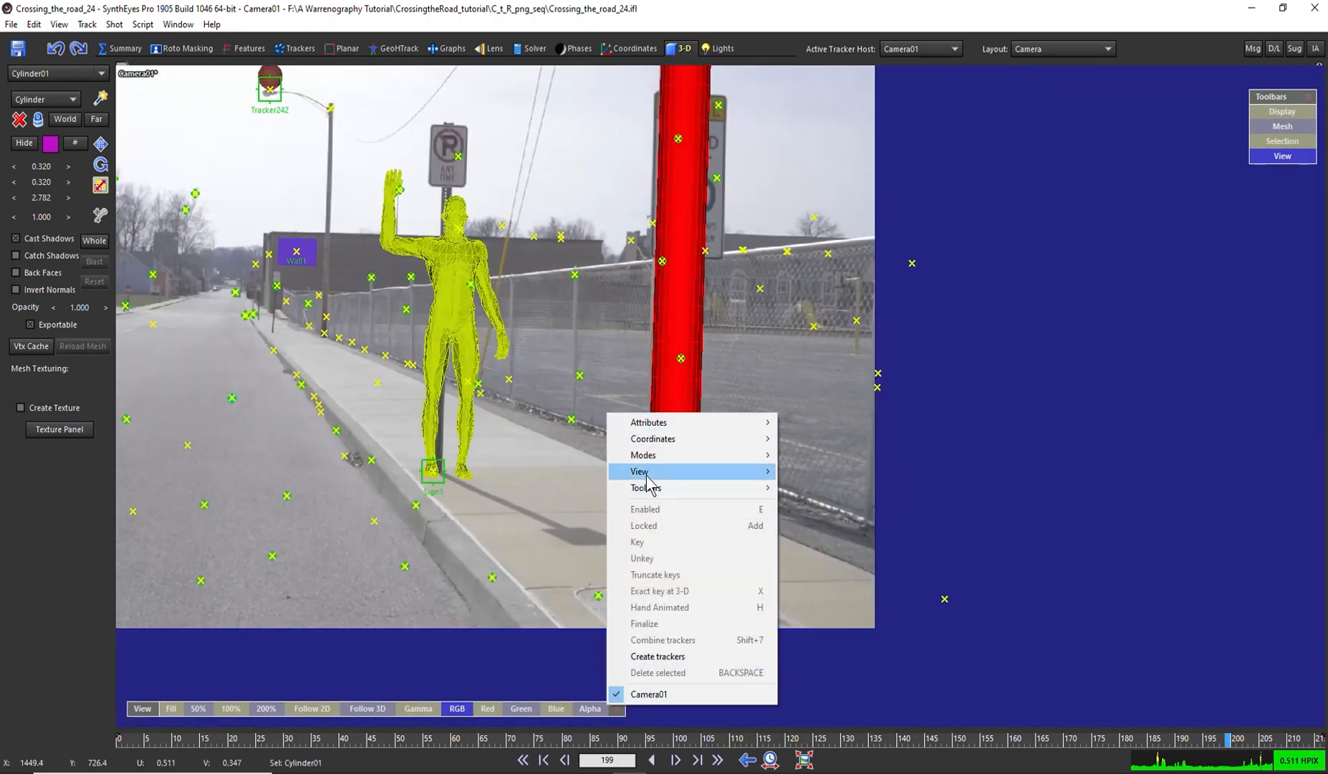
{"action": "mouse_move", "coordinate": [647, 473]}
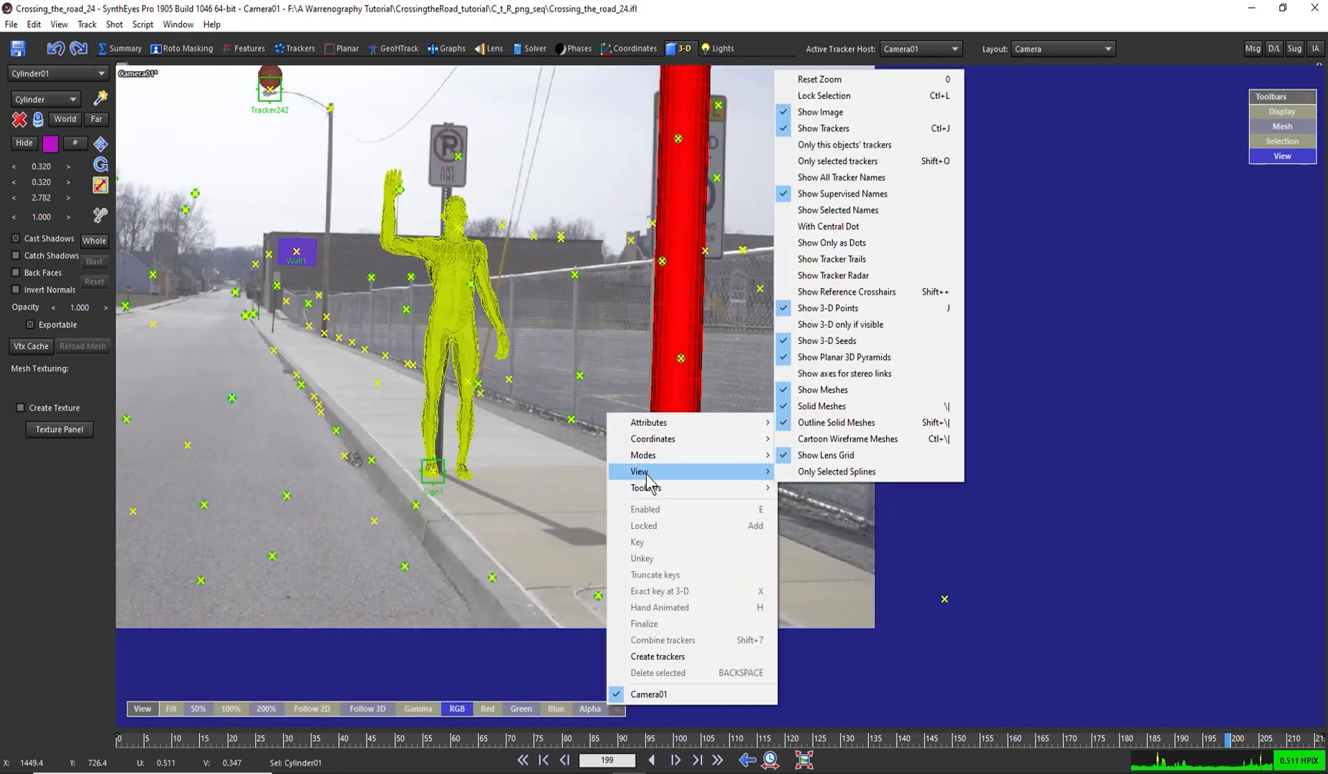
{"action": "left_click", "coordinate": [823, 406]}
{"action": "scroll", "coordinate": [697, 412], "scroll_direction": "up", "scroll_amount": 2}
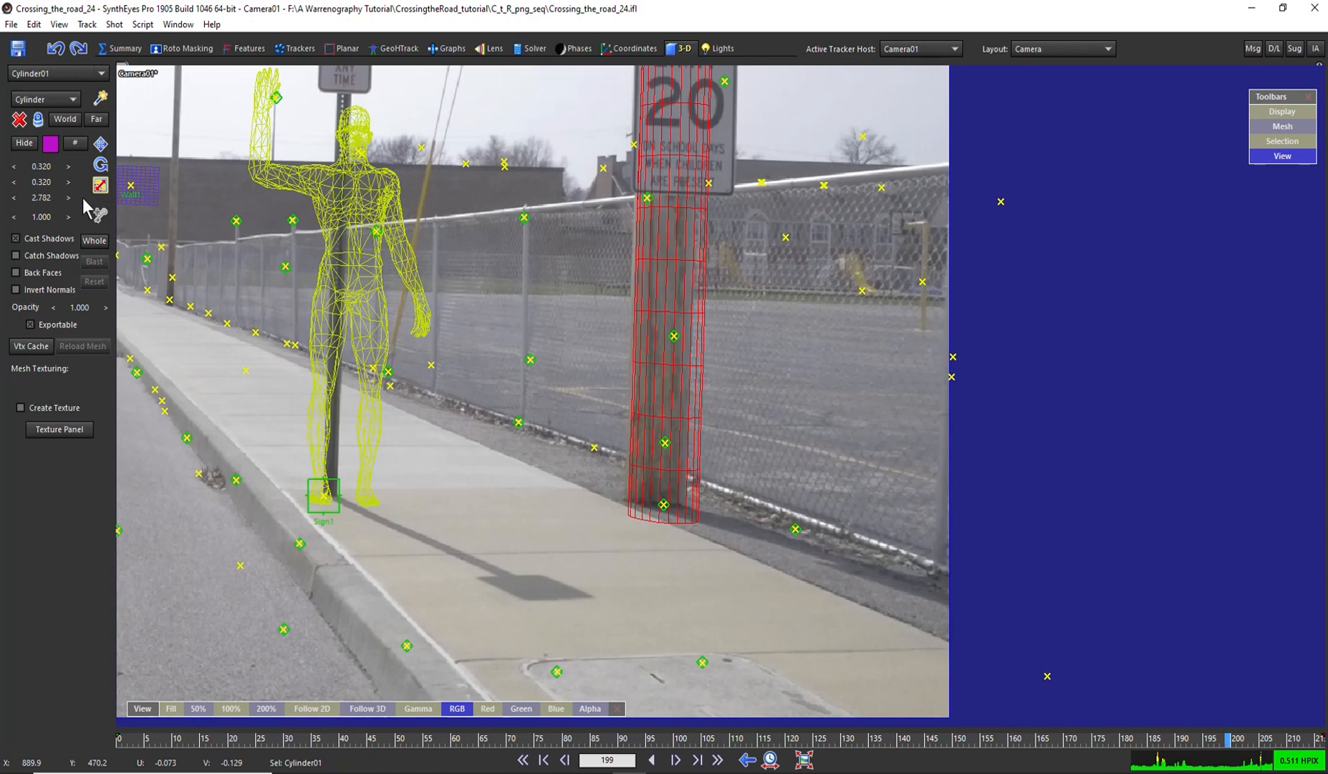
Switch to the Quad layout and move the cylinder back in the Top view until its front edge meets the Pole1 tracker.
{"action": "left_click", "coordinate": [96, 240]}
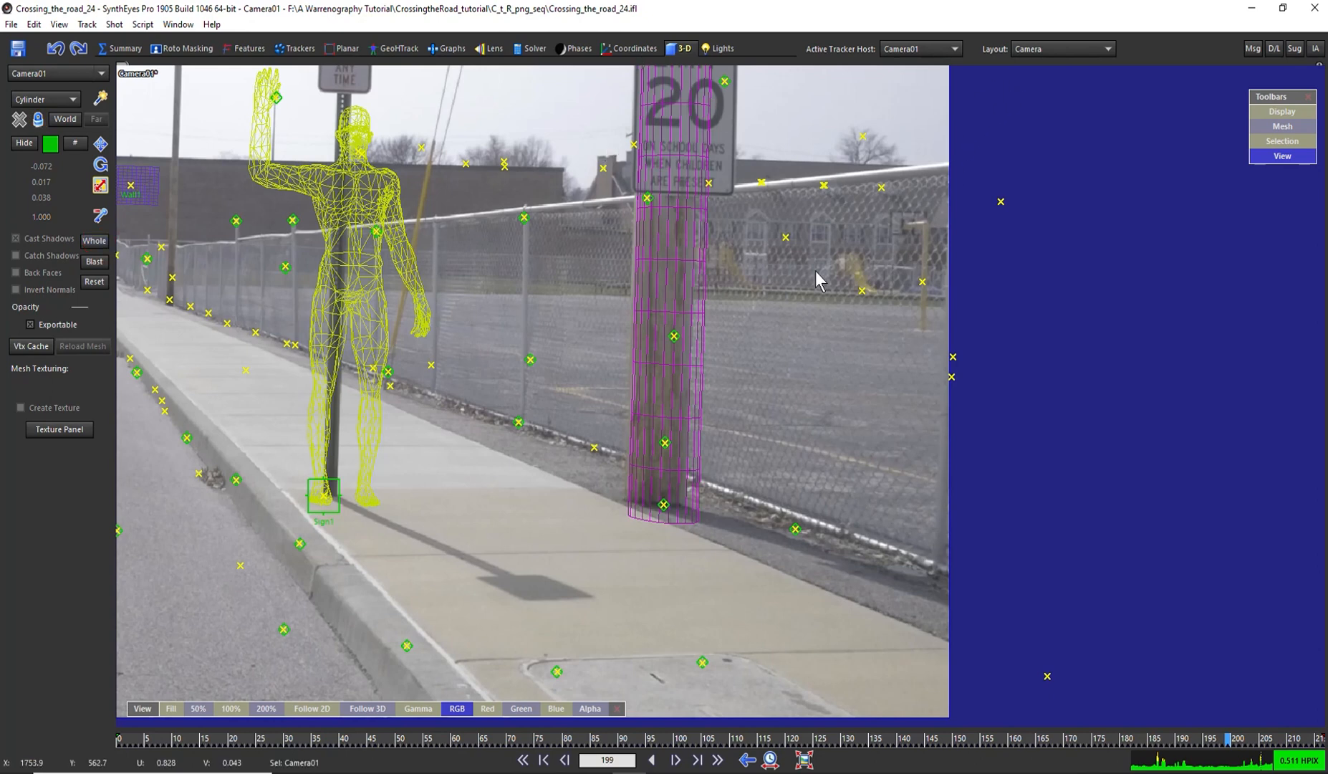
{"action": "key", "text": "F4"}
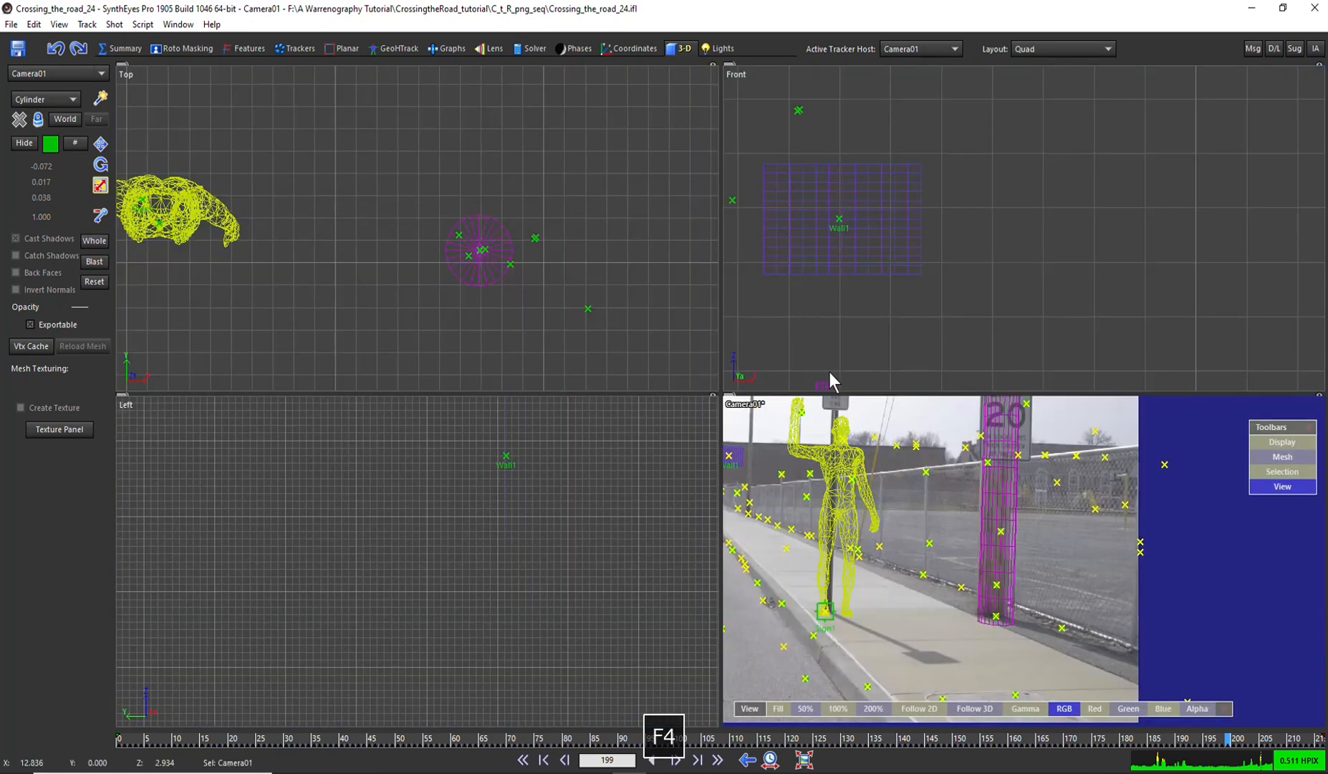
{"action": "scroll", "coordinate": [976, 576], "scroll_direction": "up", "scroll_amount": 3}
{"action": "scroll", "coordinate": [989, 594], "scroll_direction": "up", "scroll_amount": 2}
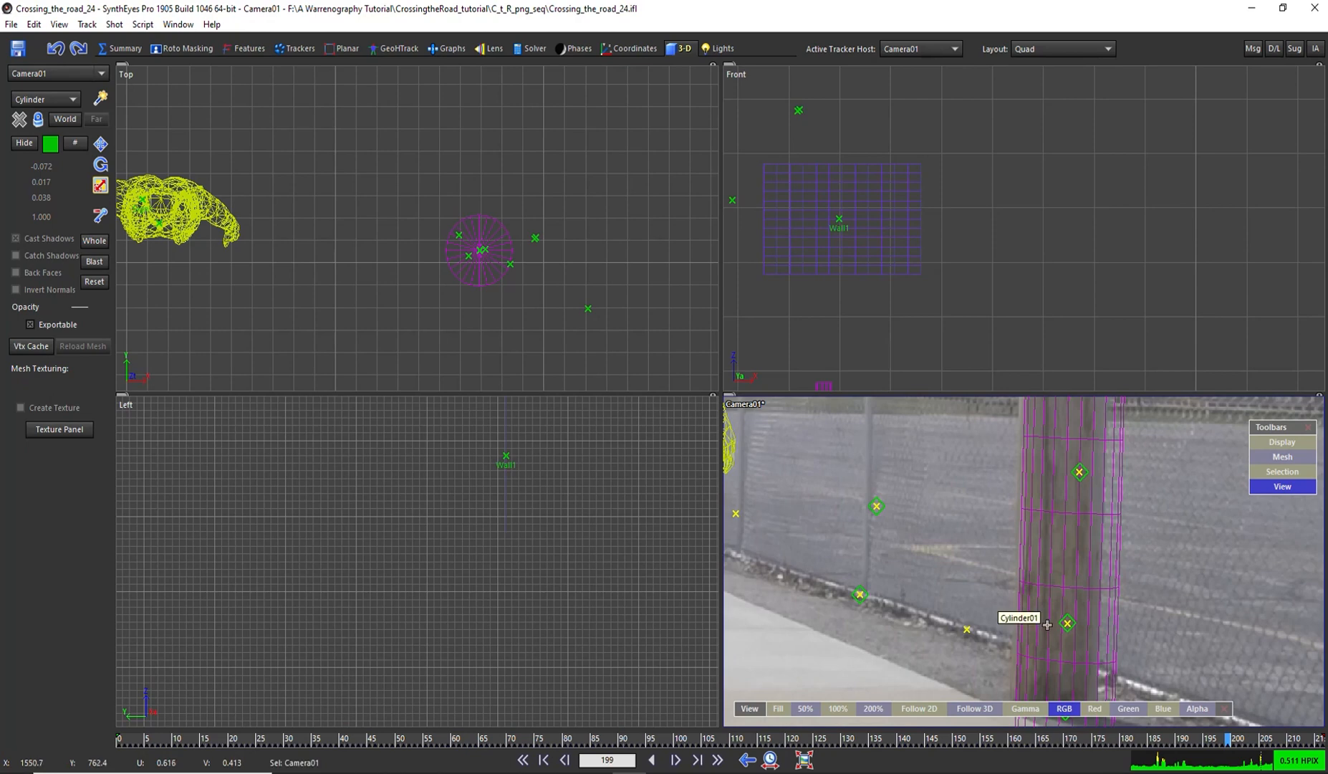
{"action": "scroll", "coordinate": [1000, 609], "scroll_direction": "down", "scroll_amount": 2}
{"action": "scroll", "coordinate": [484, 279], "scroll_direction": "up", "scroll_amount": 2}
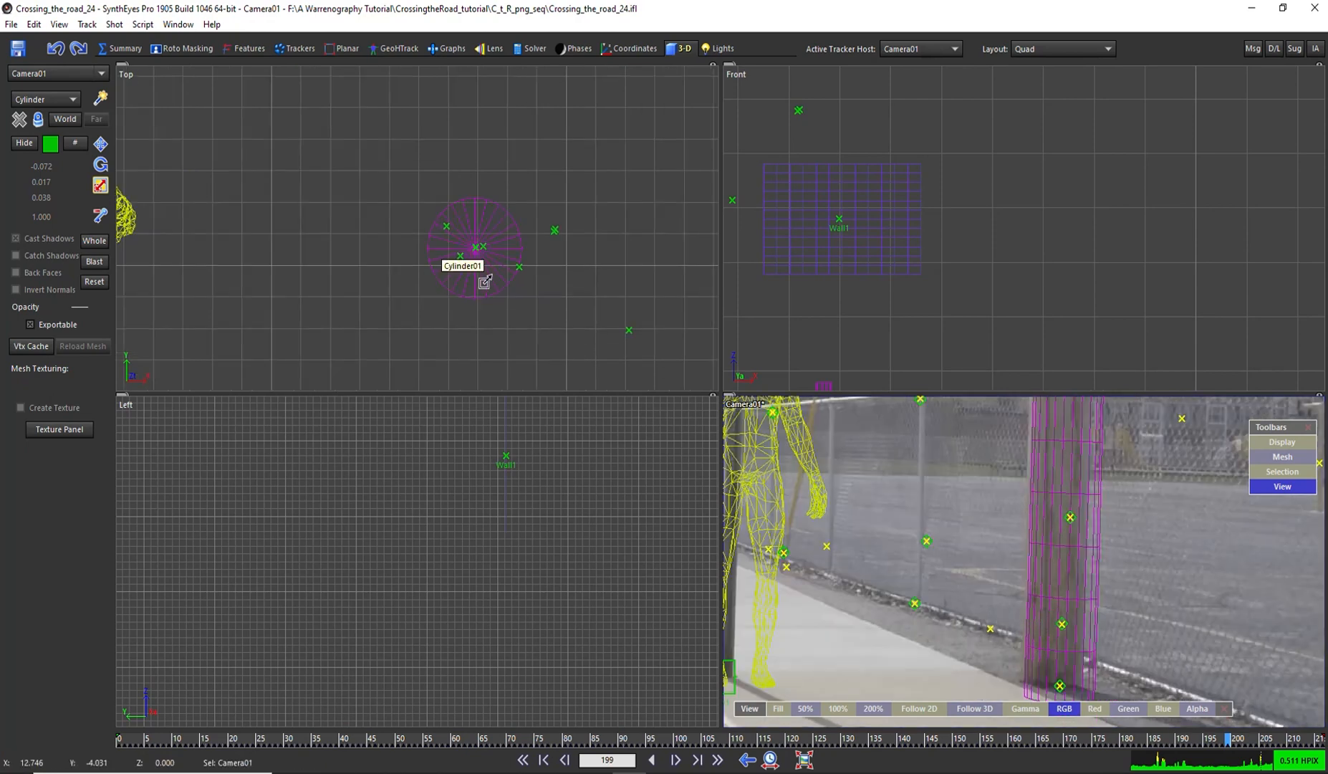
{"action": "key", "text": "w"}
{"action": "left_click", "coordinate": [484, 290]}
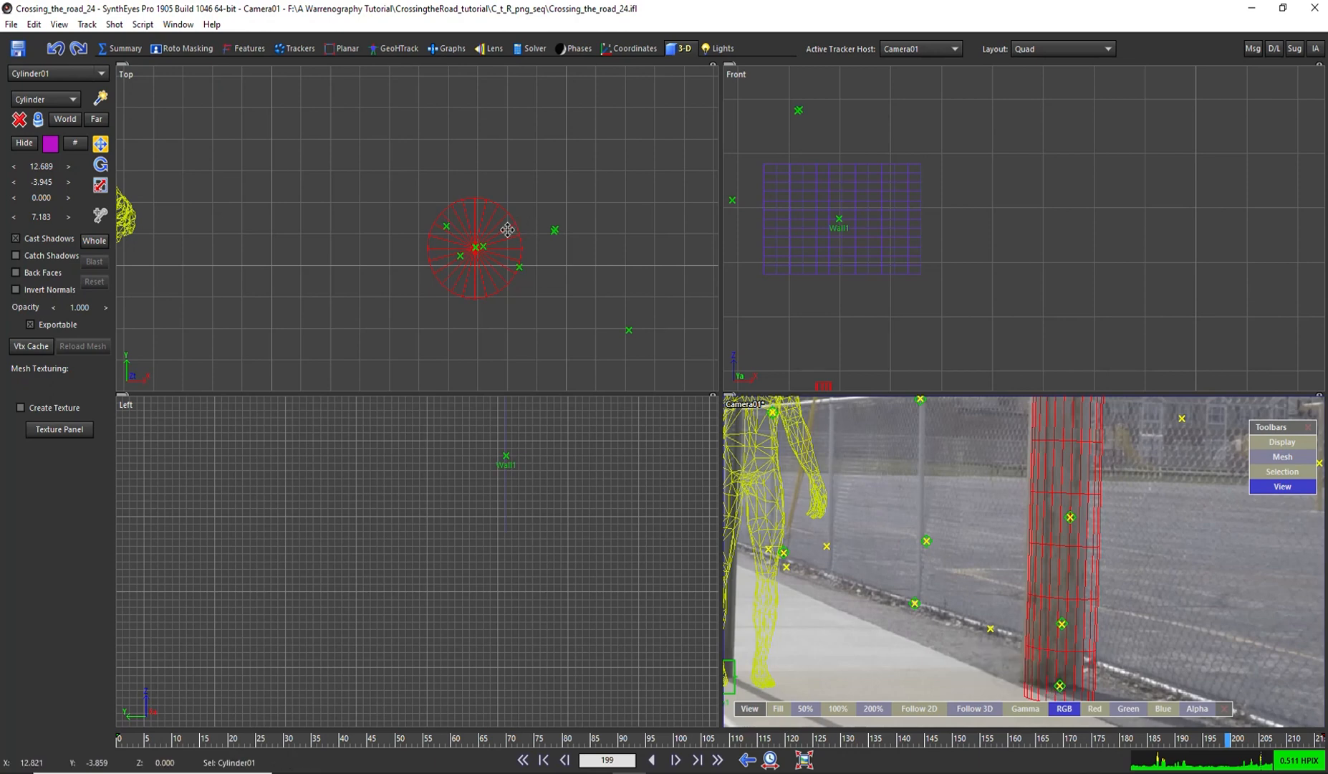
{"action": "left_click_drag", "start_coordinate": [478, 296], "coordinate": [477, 247]}
{"action": "left_click", "coordinate": [475, 246]}
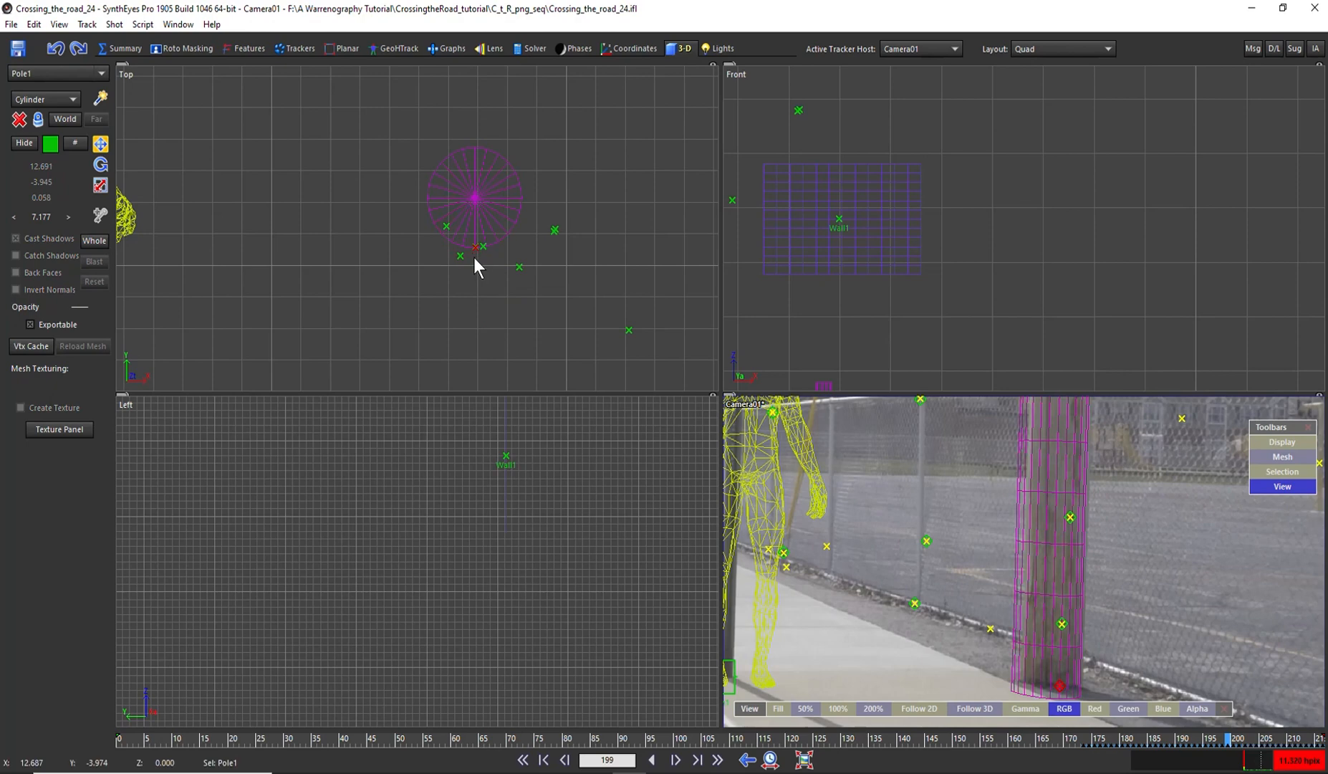
Raise the cylinder in the Front view so its base aligns with the Pole1 tracker, at a height of about 0.051.
{"action": "scroll", "coordinate": [900, 312], "scroll_direction": "down", "scroll_amount": 5}
{"action": "scroll", "coordinate": [860, 347], "scroll_direction": "down", "scroll_amount": 3}
{"action": "middle_click_drag", "start_coordinate": [860, 347], "coordinate": [910, 252]}
{"action": "scroll", "coordinate": [915, 271], "scroll_direction": "up", "scroll_amount": 14}
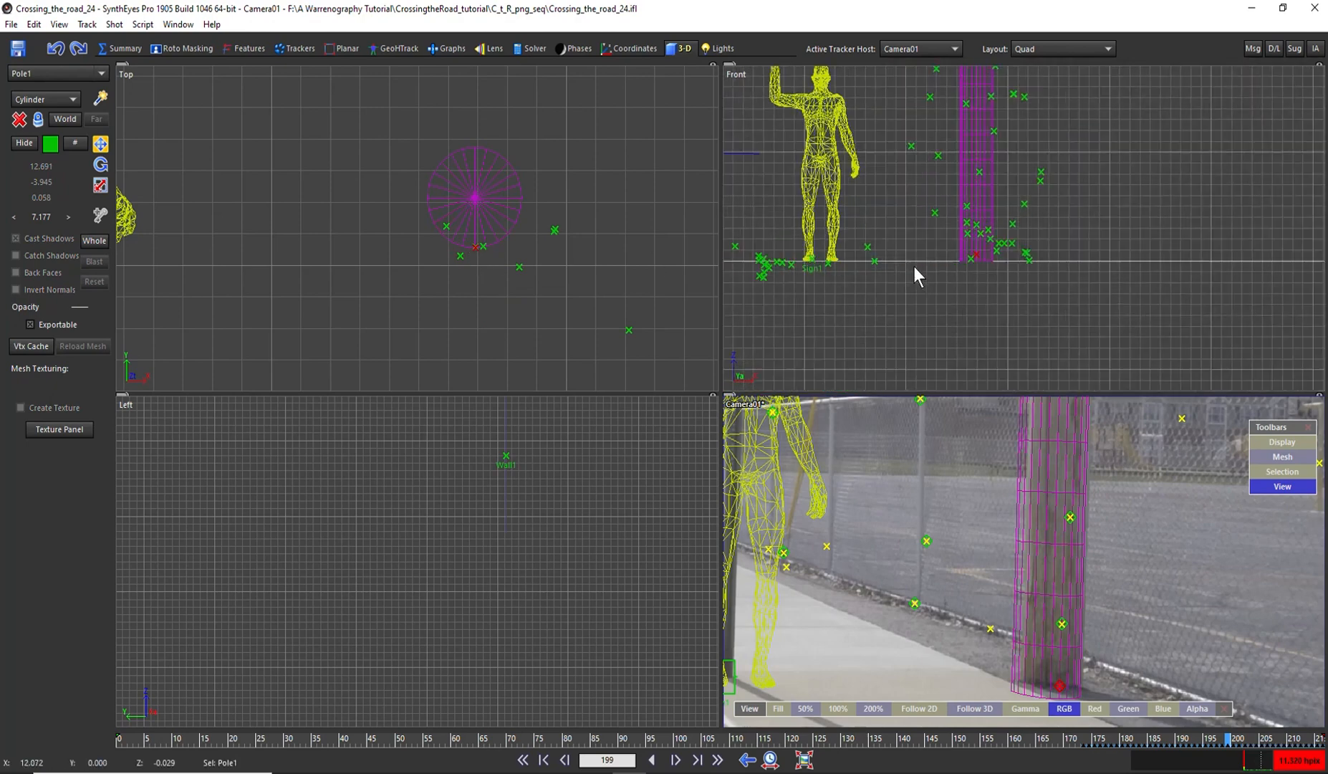
{"action": "scroll", "coordinate": [1016, 269], "scroll_direction": "up", "scroll_amount": 2}
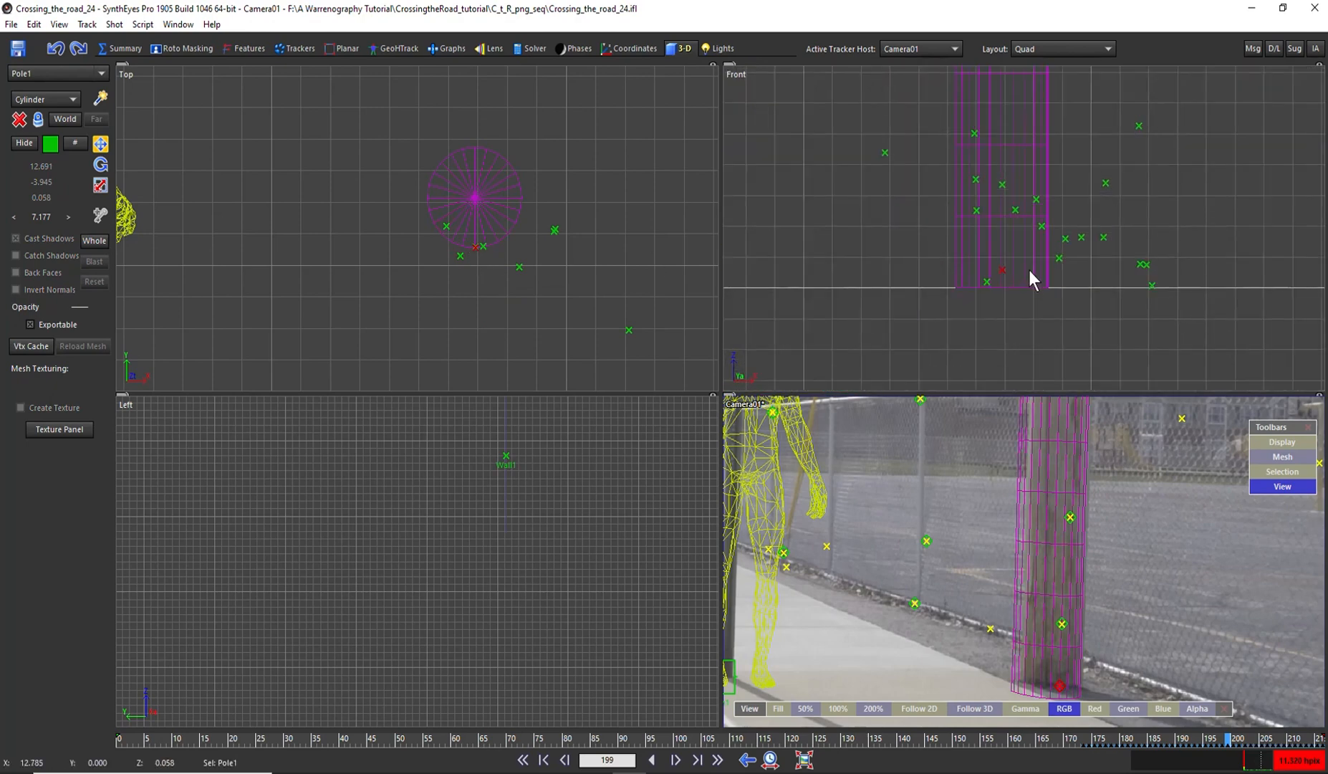
{"action": "left_click_drag", "start_coordinate": [1026, 260], "coordinate": [1034, 245]}
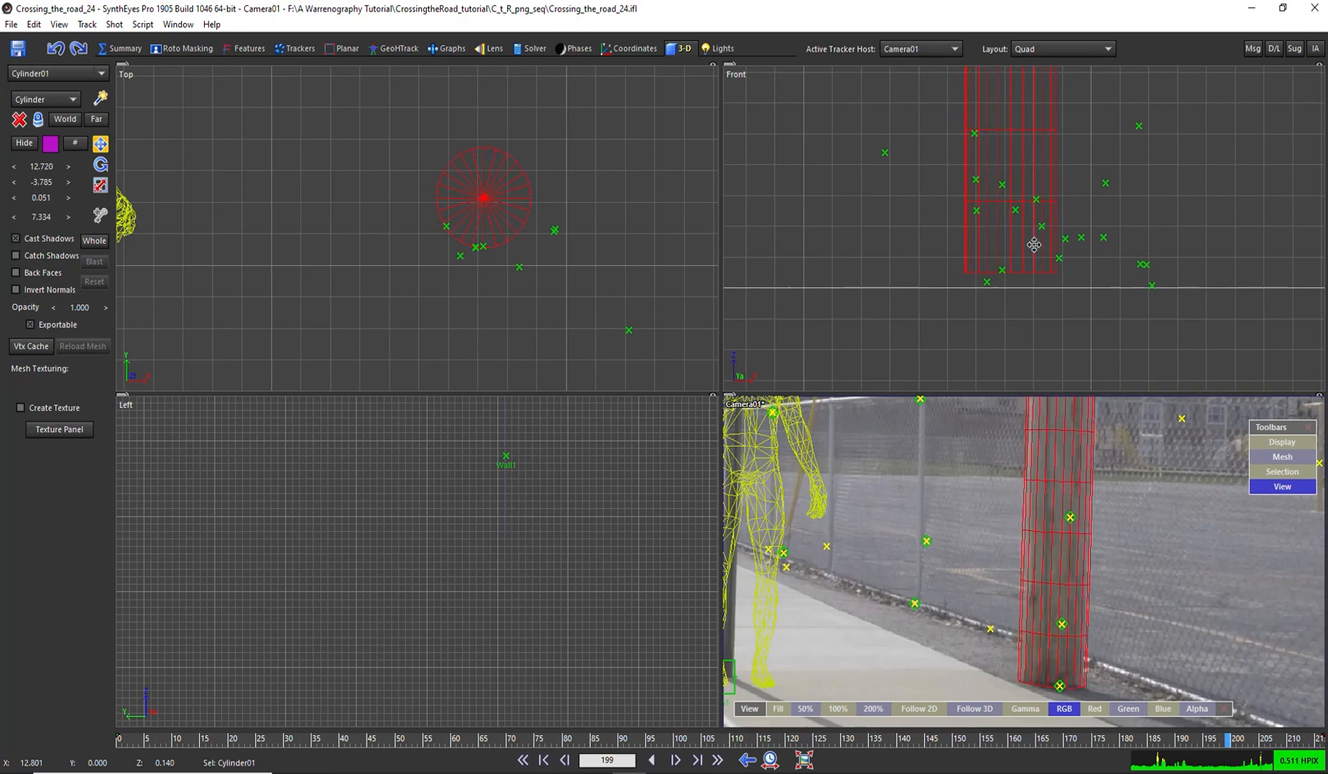
Try bringing the cylinder closer to the camera at distance 6.834, then shift it along Y and undo that shift.
{"action": "scroll", "coordinate": [1031, 244], "scroll_direction": "down", "scroll_amount": 3}
{"action": "scroll", "coordinate": [969, 533], "scroll_direction": "down", "scroll_amount": 3}
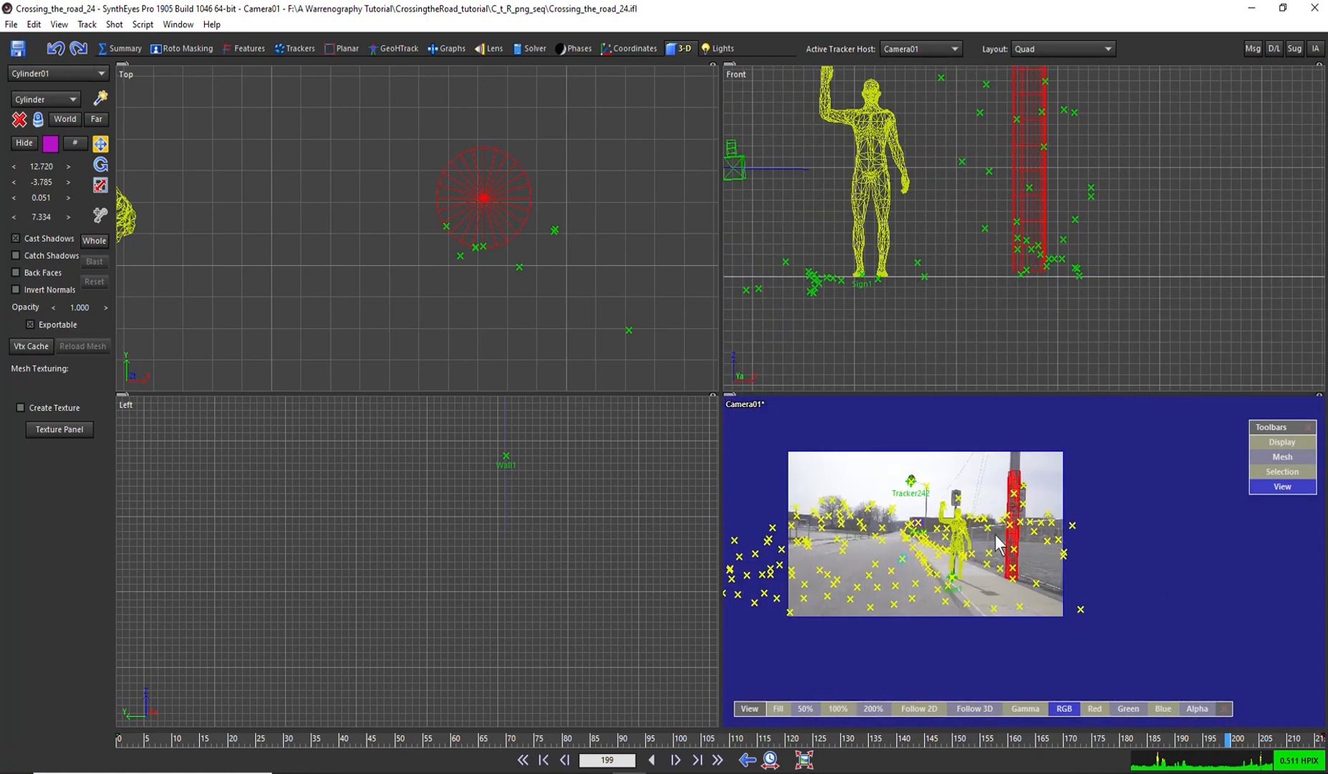
{"action": "scroll", "coordinate": [1004, 509], "scroll_direction": "up", "scroll_amount": 5}
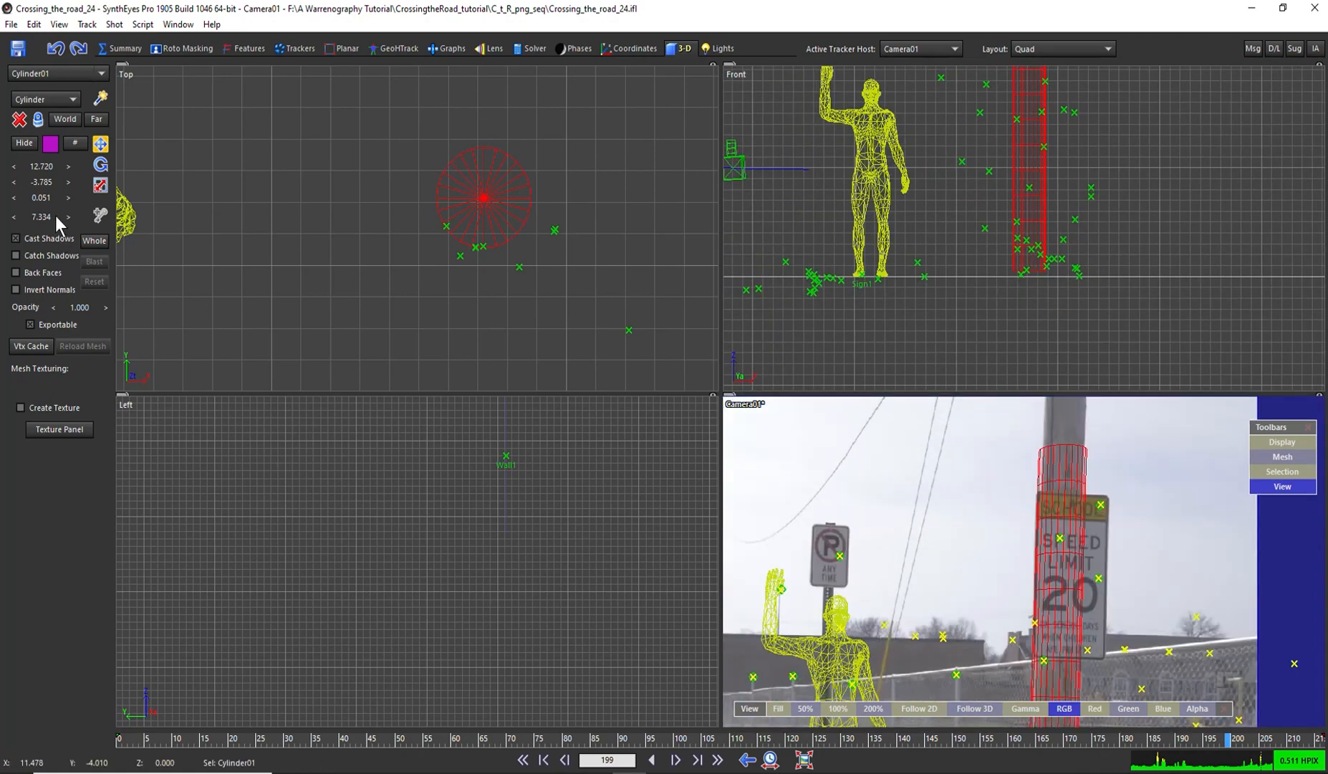
{"action": "mouse_move", "coordinate": [42, 215]}
{"action": "left_mouse_down"}
{"action": "mouse_move", "coordinate": [80, 219]}
{"action": "mouse_move", "coordinate": [42, 225]}
{"action": "left_mouse_up"}
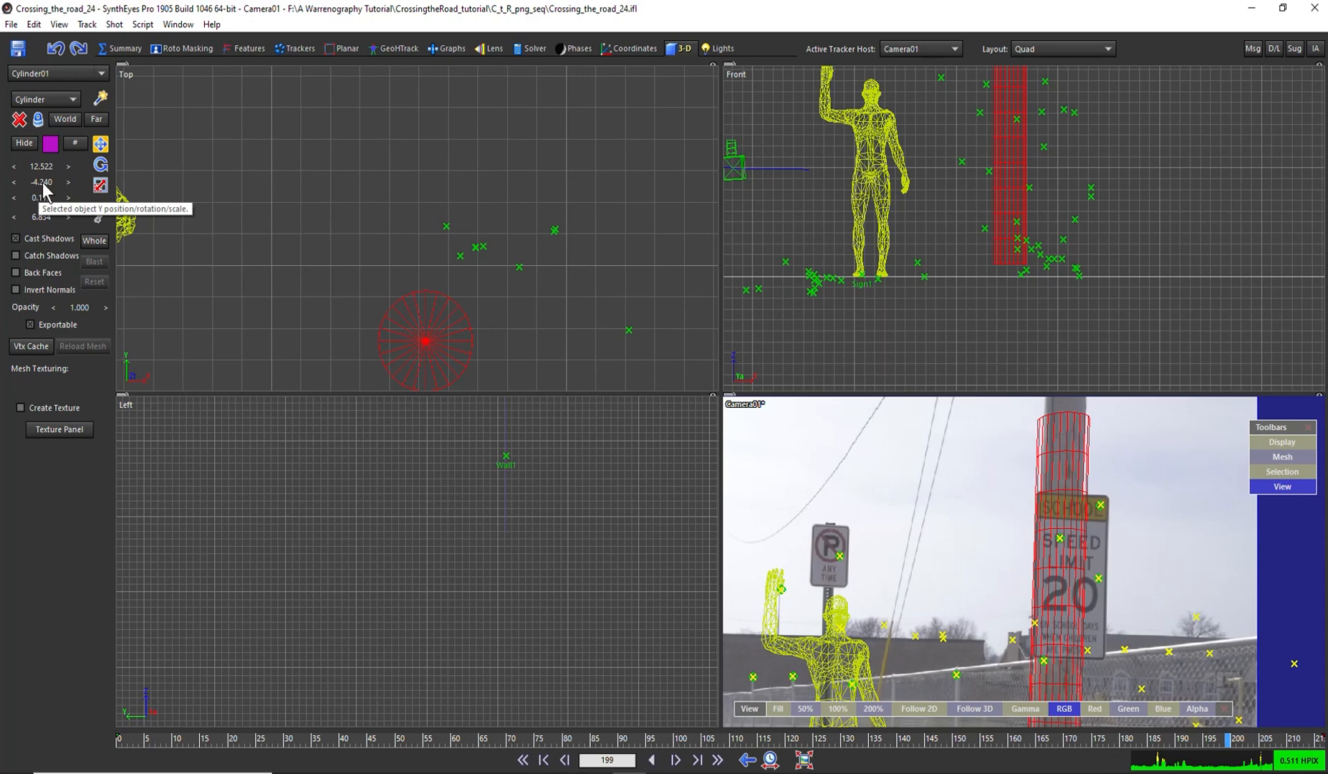
{"action": "left_click_drag", "start_coordinate": [38, 185], "coordinate": [33, 181]}
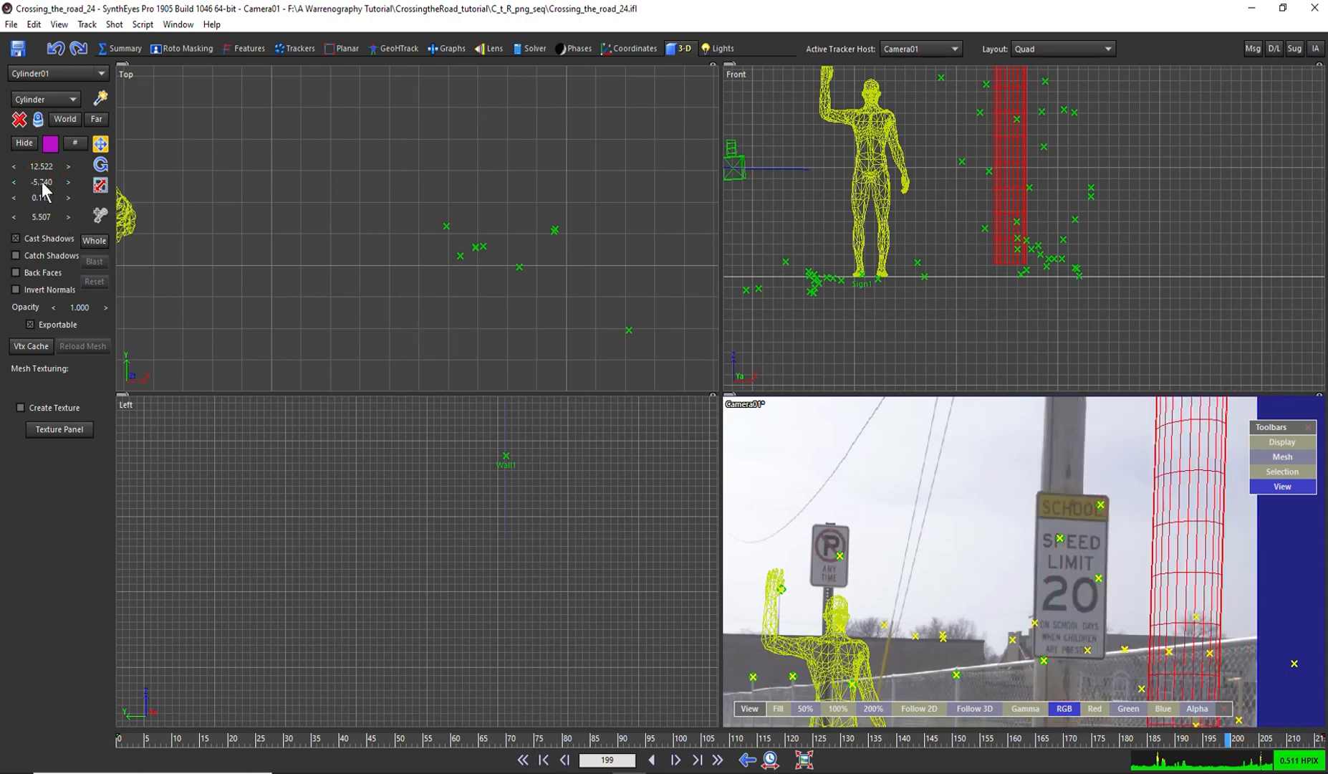
{"action": "key", "text": "ctrl+z"}
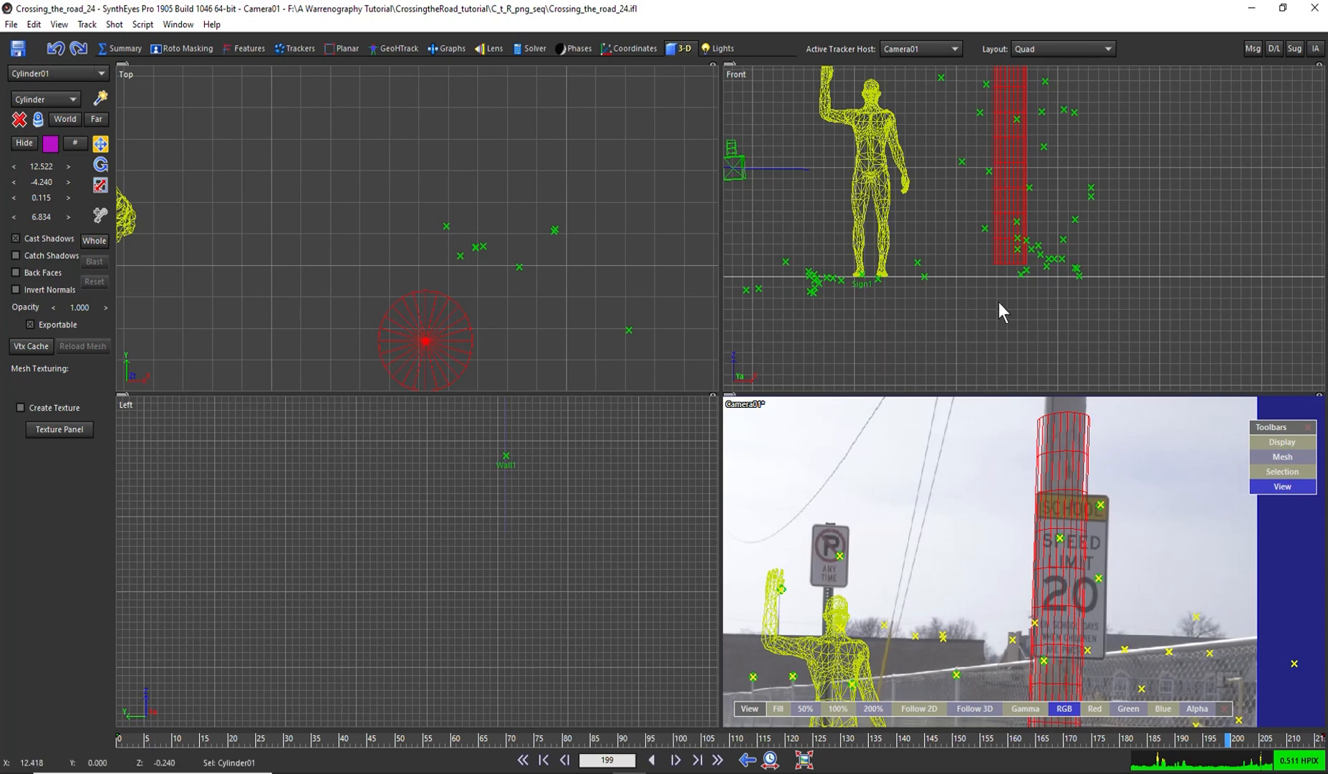
Reposition the cylinder behind the Pole1 tracker using the Front and Top views, at about X 12.698, Y -3.786, Z 0.054.
{"action": "scroll", "coordinate": [1043, 646], "scroll_direction": "down", "scroll_amount": 3}
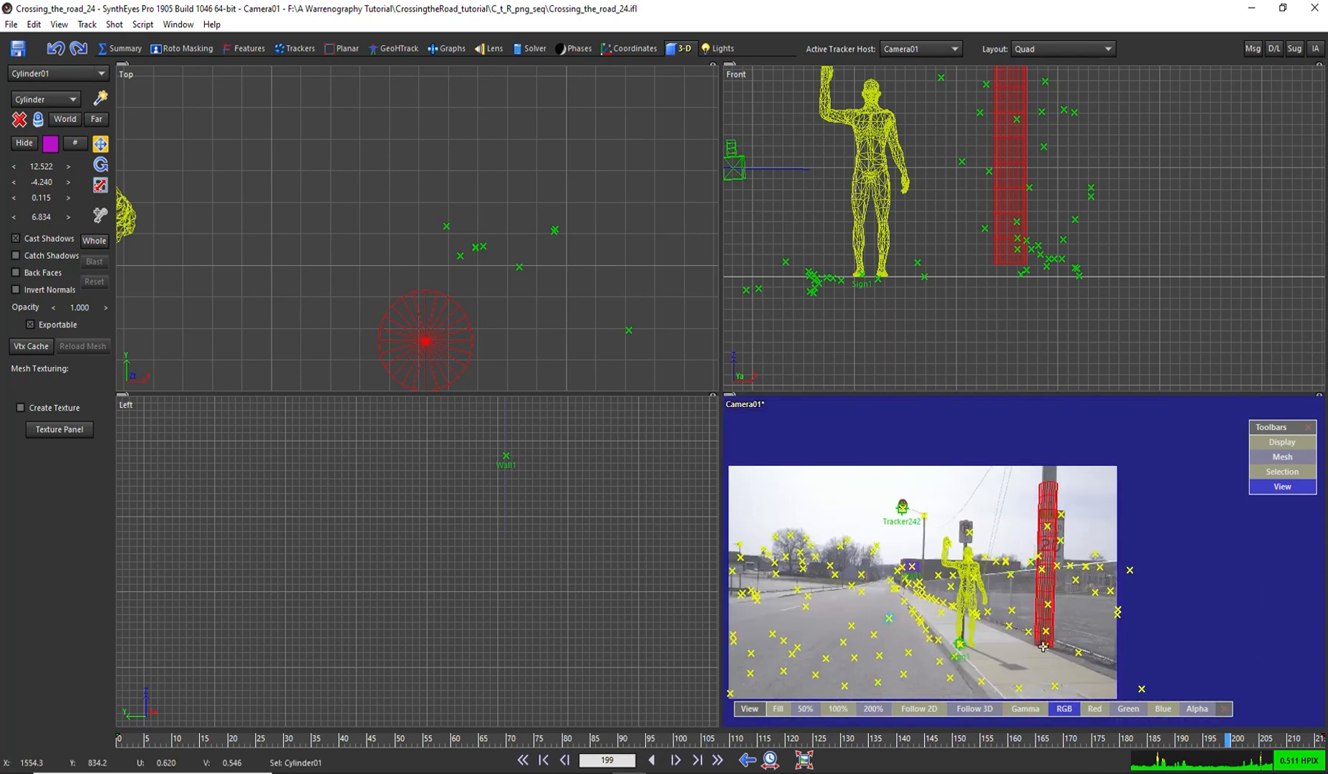
{"action": "left_click_drag", "start_coordinate": [1005, 250], "coordinate": [1019, 260]}
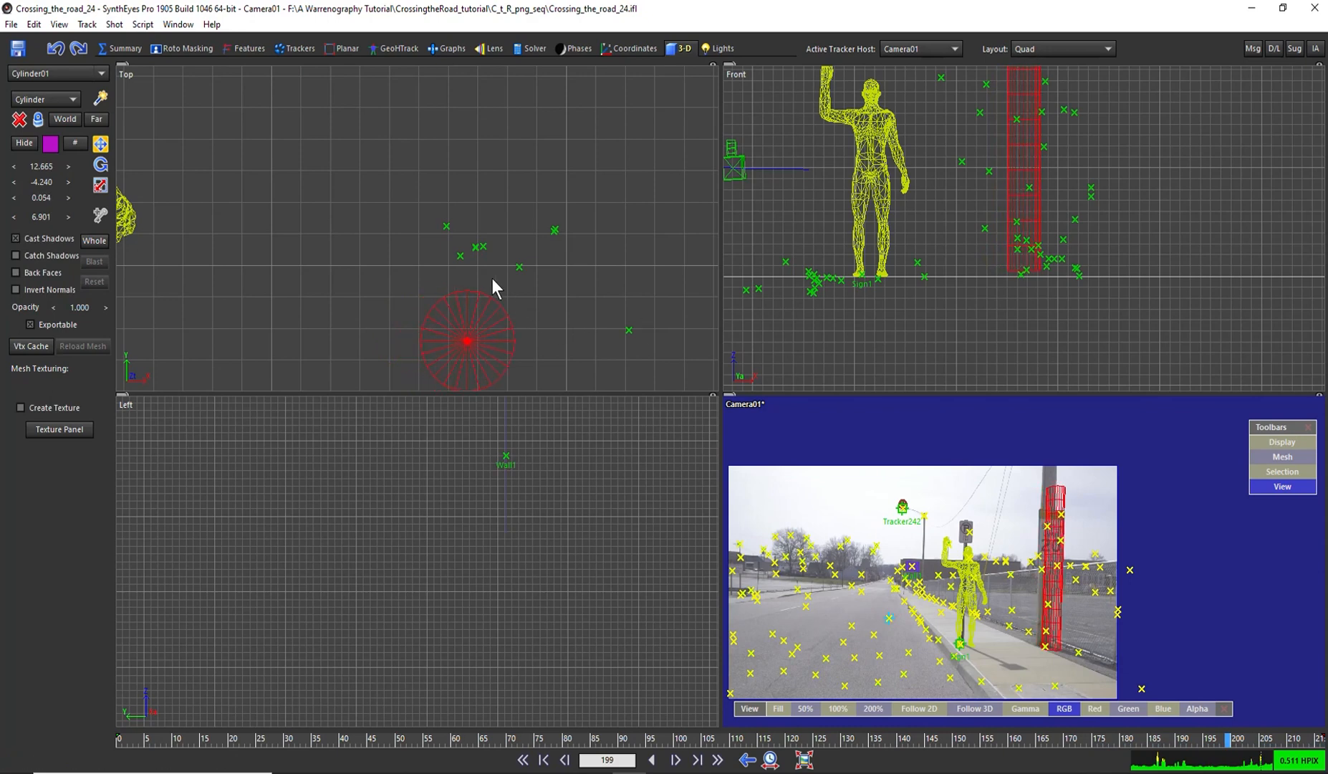
{"action": "left_click", "coordinate": [1026, 270]}
{"action": "left_click_drag", "start_coordinate": [467, 341], "coordinate": [479, 201]}
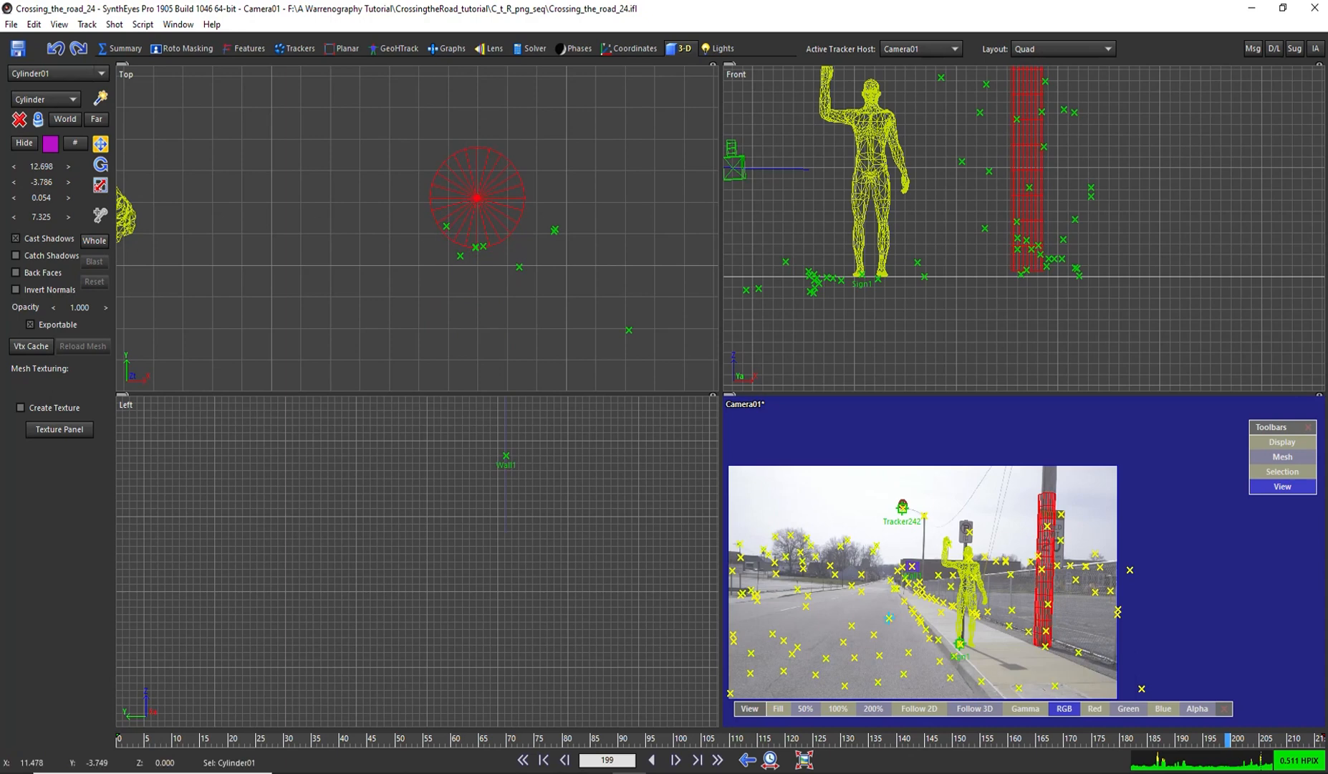
Scale the cylinder uniformly to about 0.381 wide and 3.311 high to match the pole, undoing a separate Y scale attempt.
{"action": "left_click", "coordinate": [99, 186]}
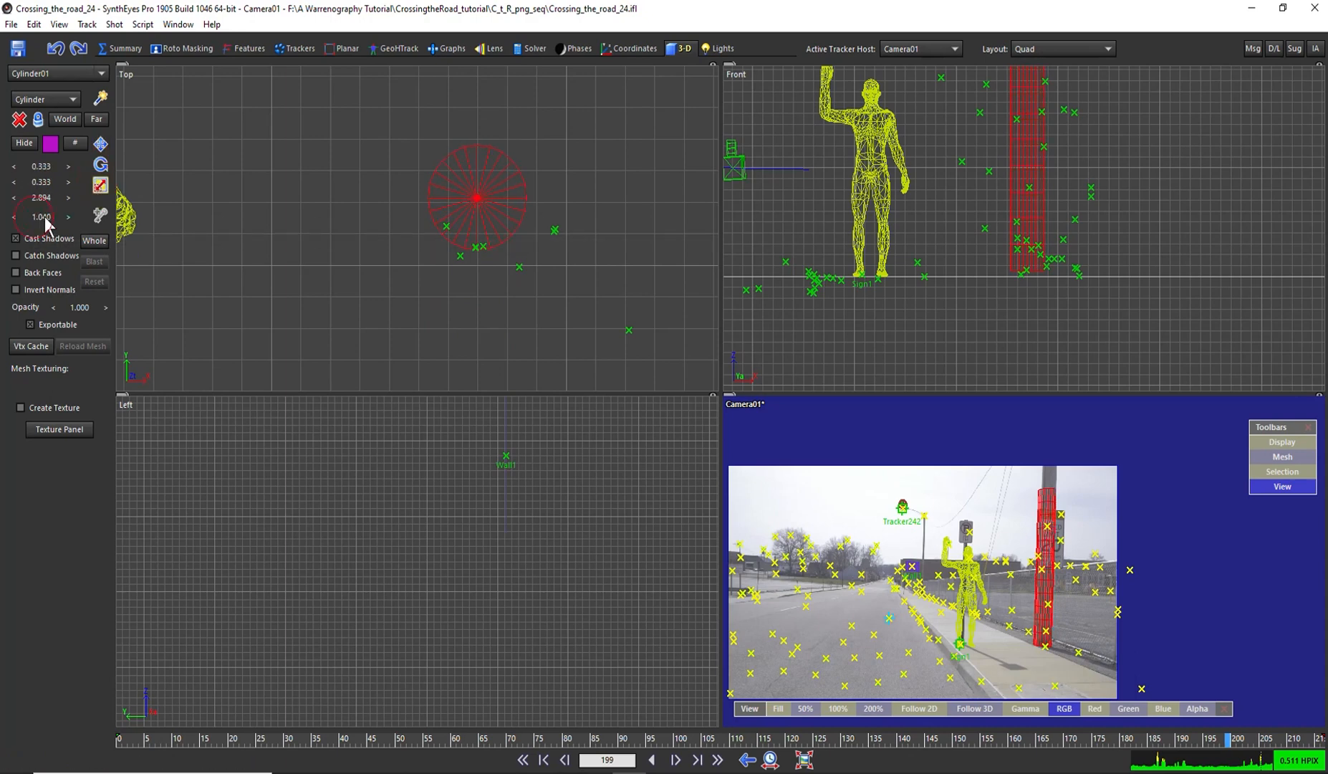
{"action": "left_click_drag", "start_coordinate": [59, 217], "coordinate": [86, 222]}
{"action": "scroll", "coordinate": [1040, 661], "scroll_direction": "up", "scroll_amount": 2}
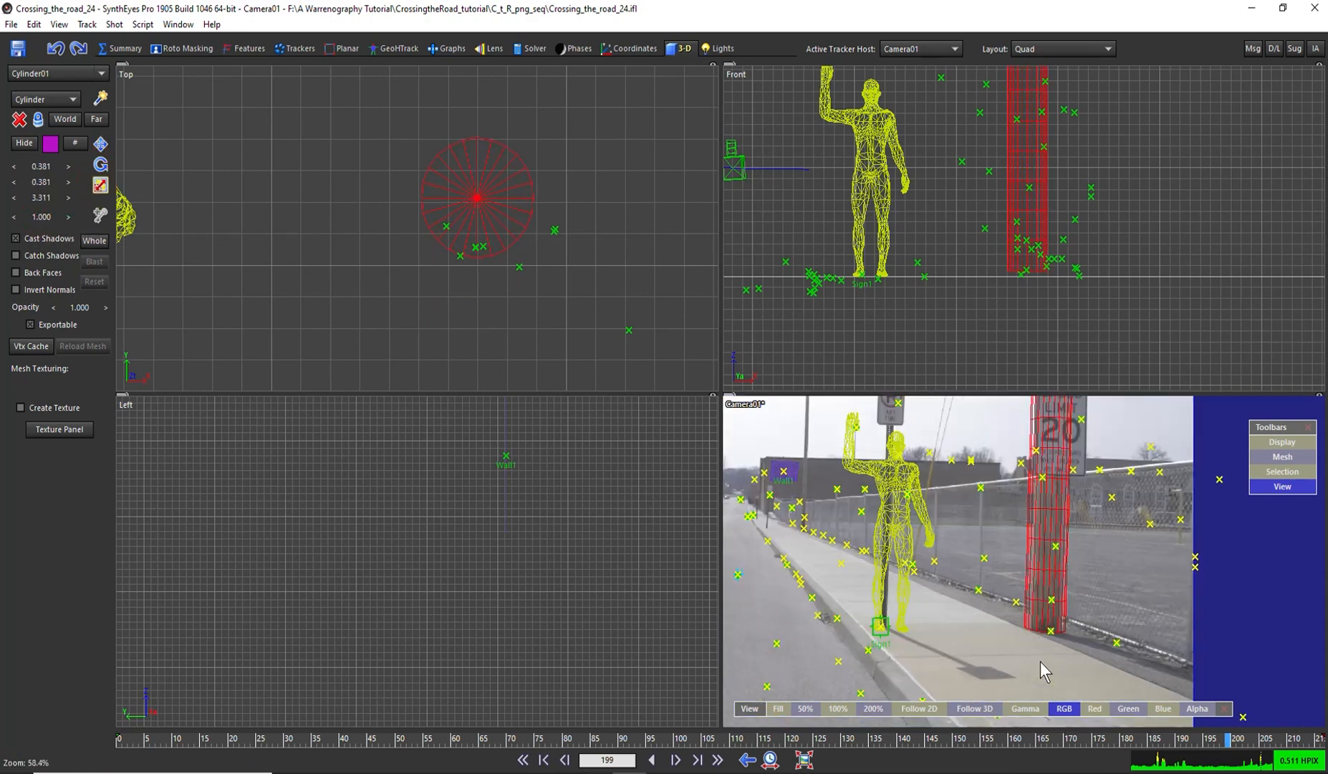
{"action": "scroll", "coordinate": [1042, 658], "scroll_direction": "up", "scroll_amount": 1}
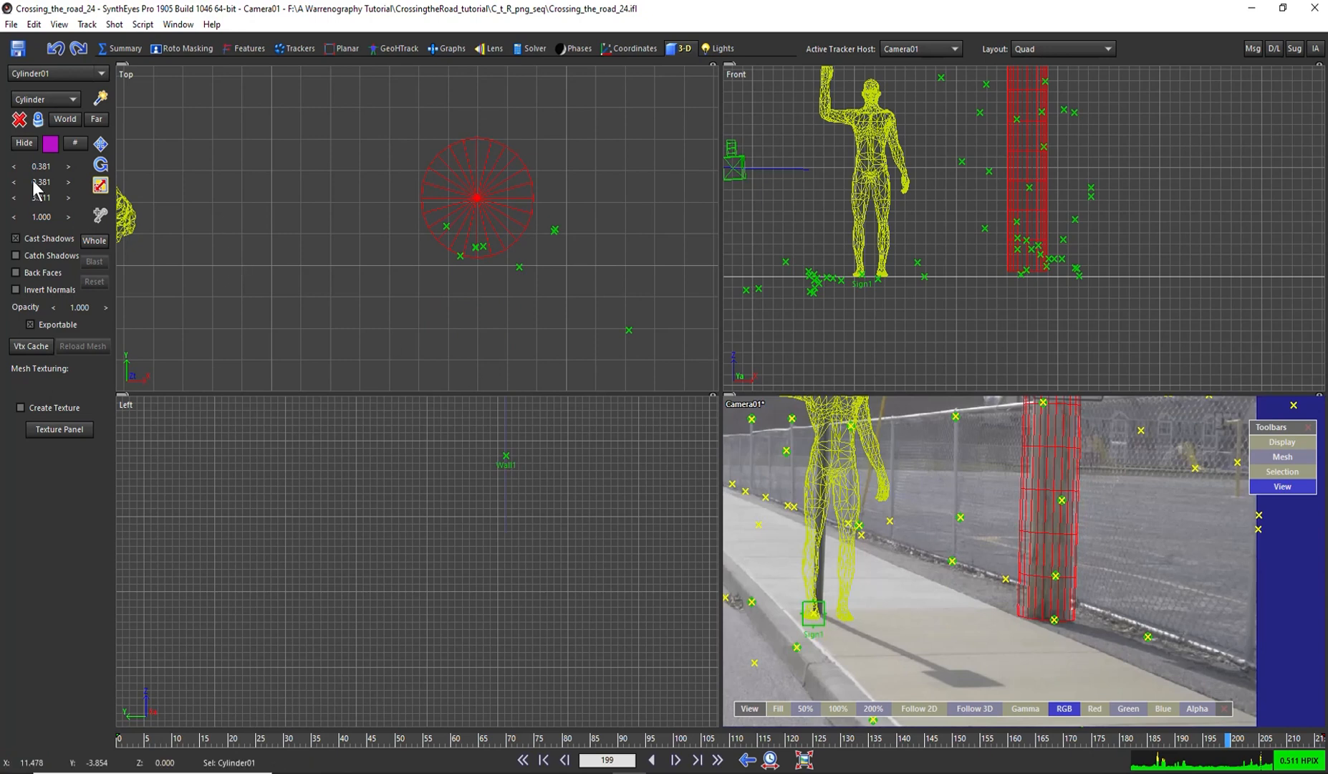
{"action": "left_click_drag", "start_coordinate": [41, 183], "coordinate": [24, 181]}
{"action": "key", "text": "ctrl+z"}
Nudge the cylinder along X to about 12.725 in the Front view and play the shot to check it against the pole.
{"action": "left_click", "coordinate": [101, 143]}
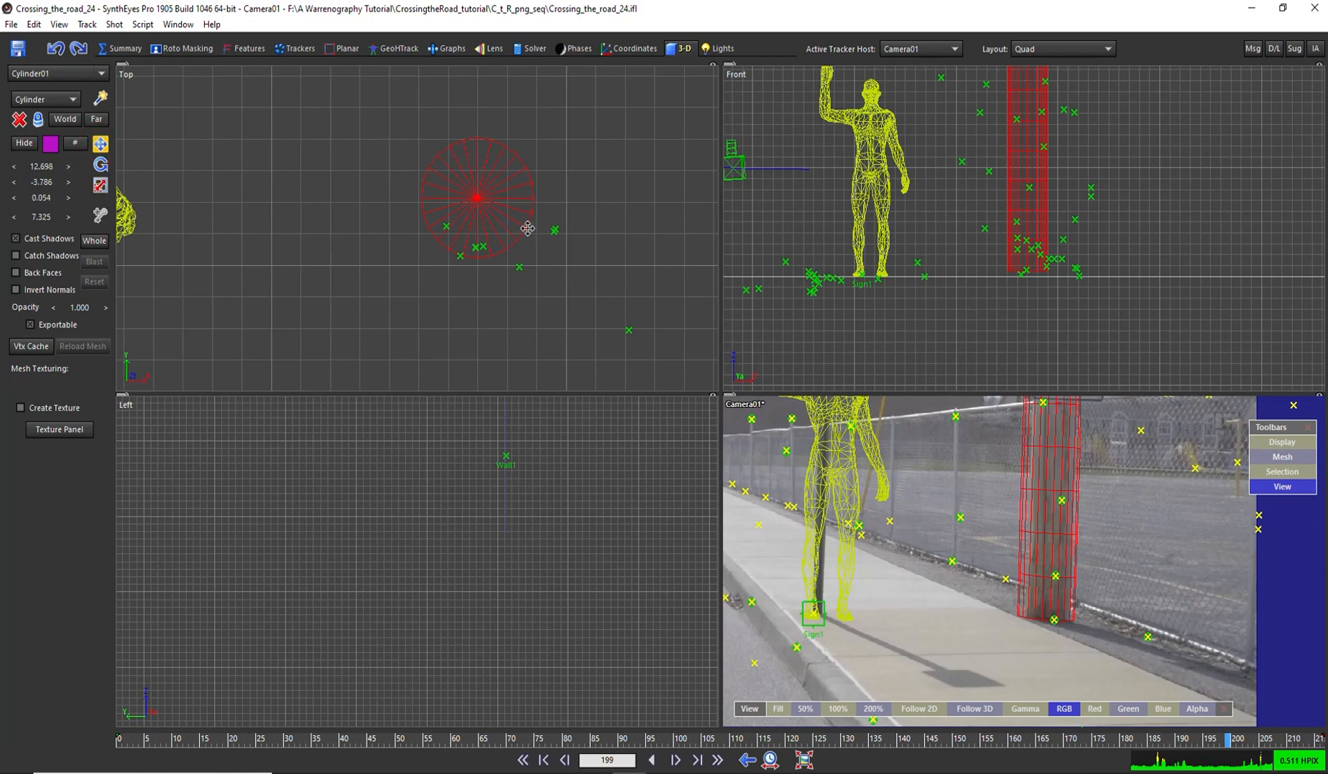
{"action": "left_click_drag", "start_coordinate": [1026, 210], "coordinate": [1026, 210]}
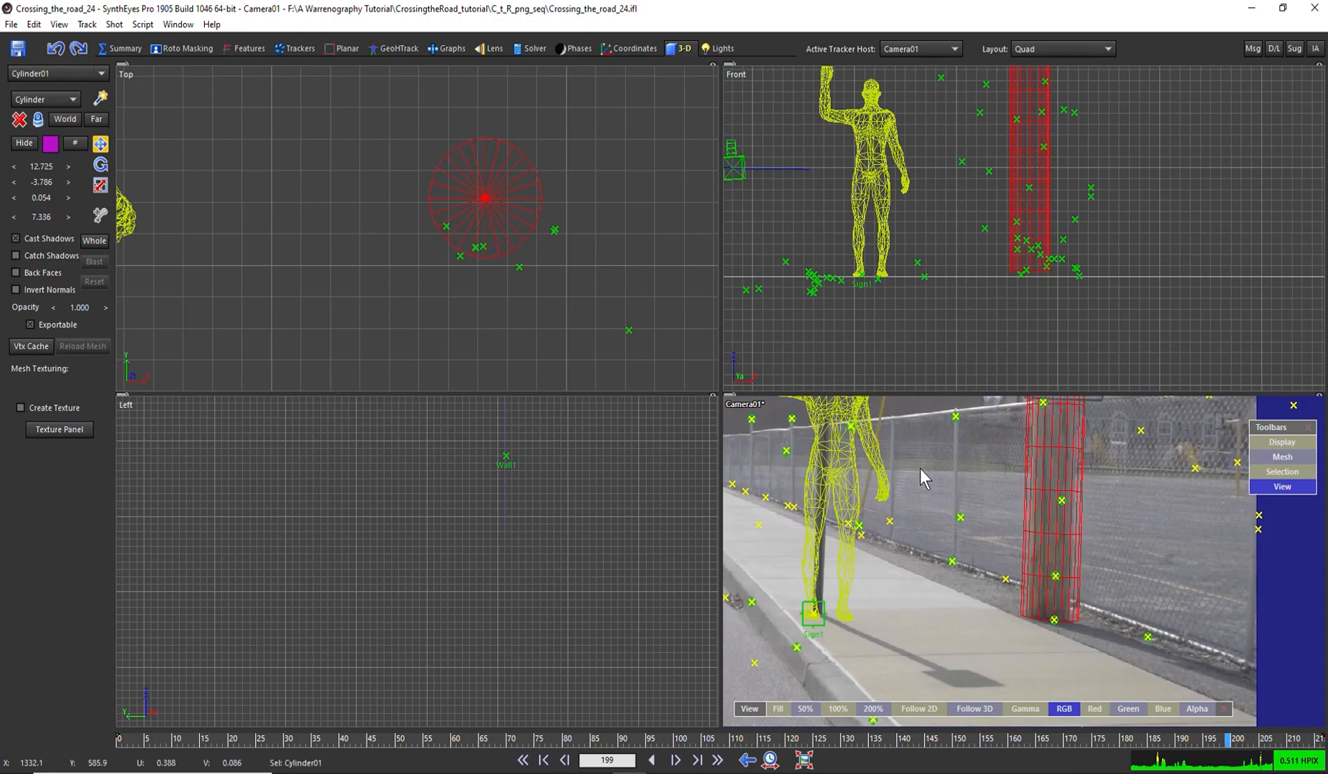
{"action": "key", "text": "space"}
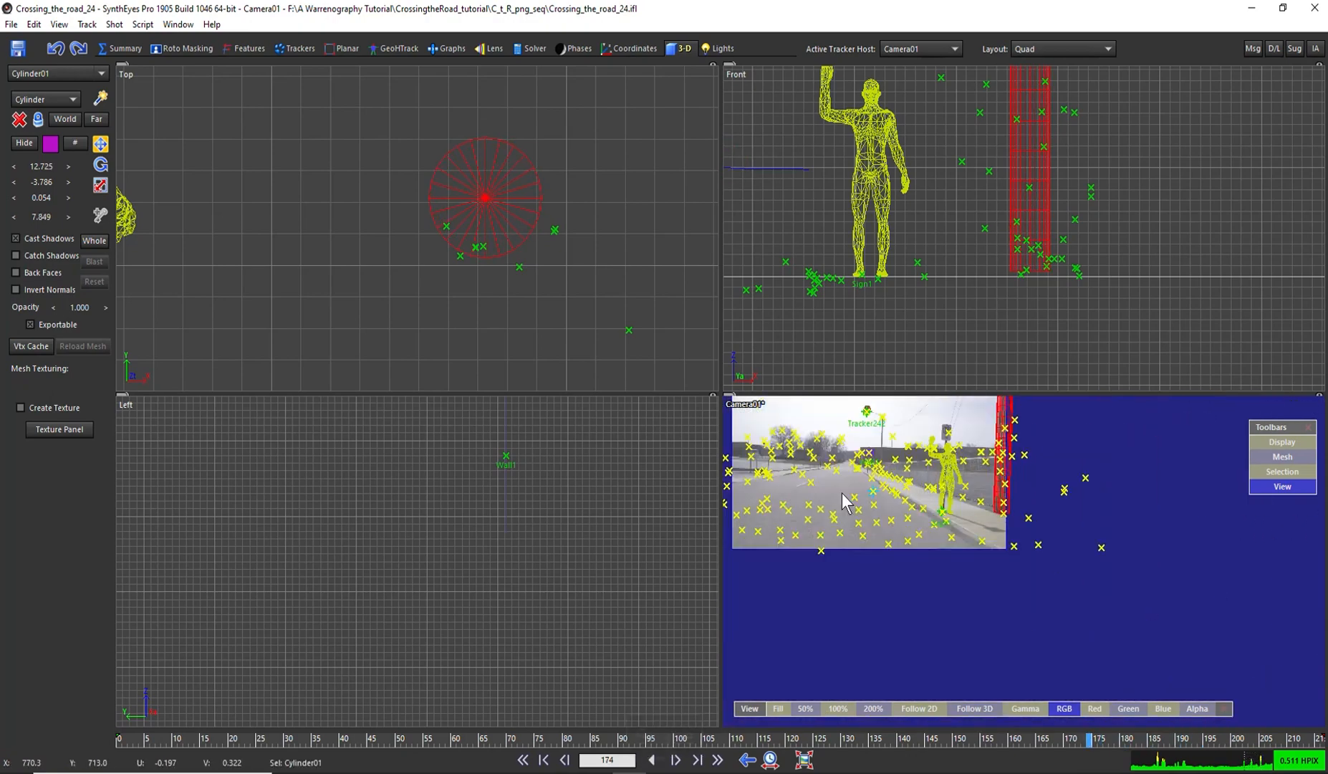
Clear the selection and save the tracking project.
{"action": "key", "text": "ctrl+s"}
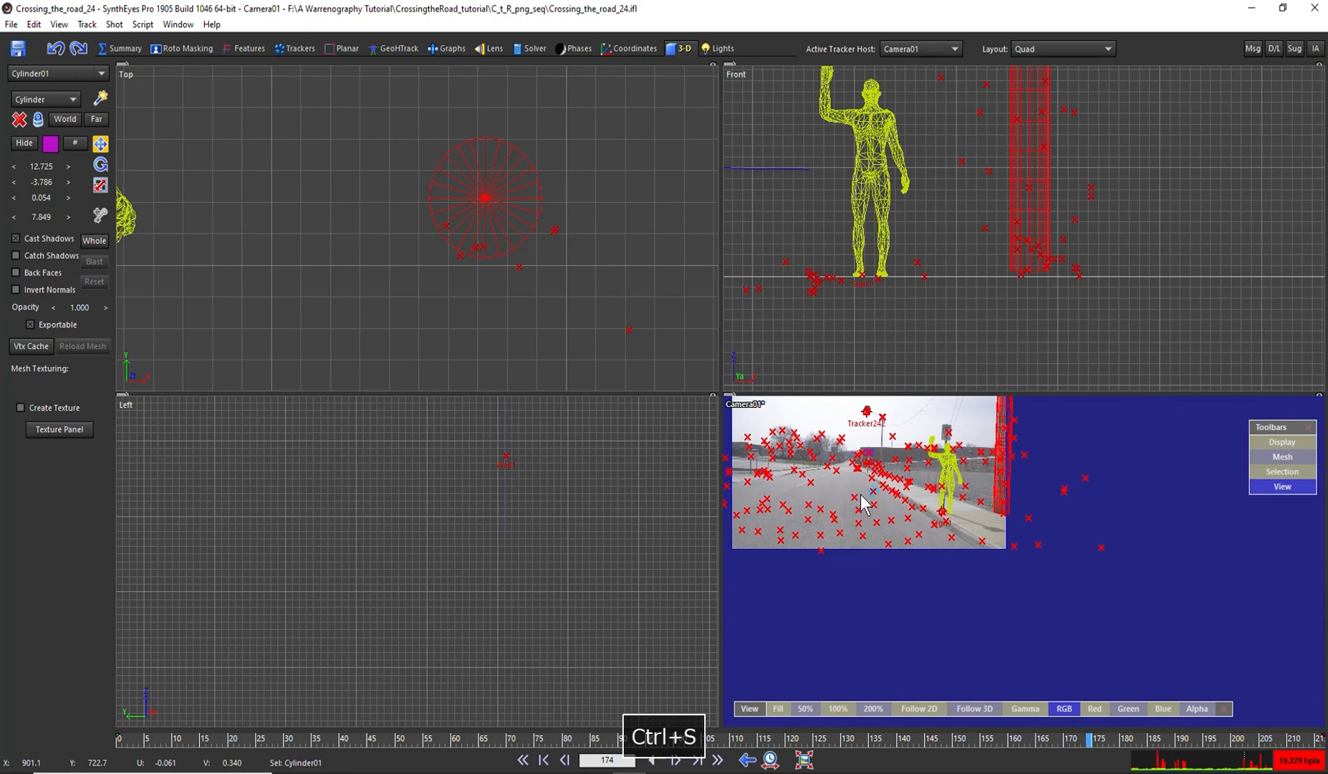
{"action": "left_click", "coordinate": [865, 502]}
{"action": "key", "text": "ctrl+s"}
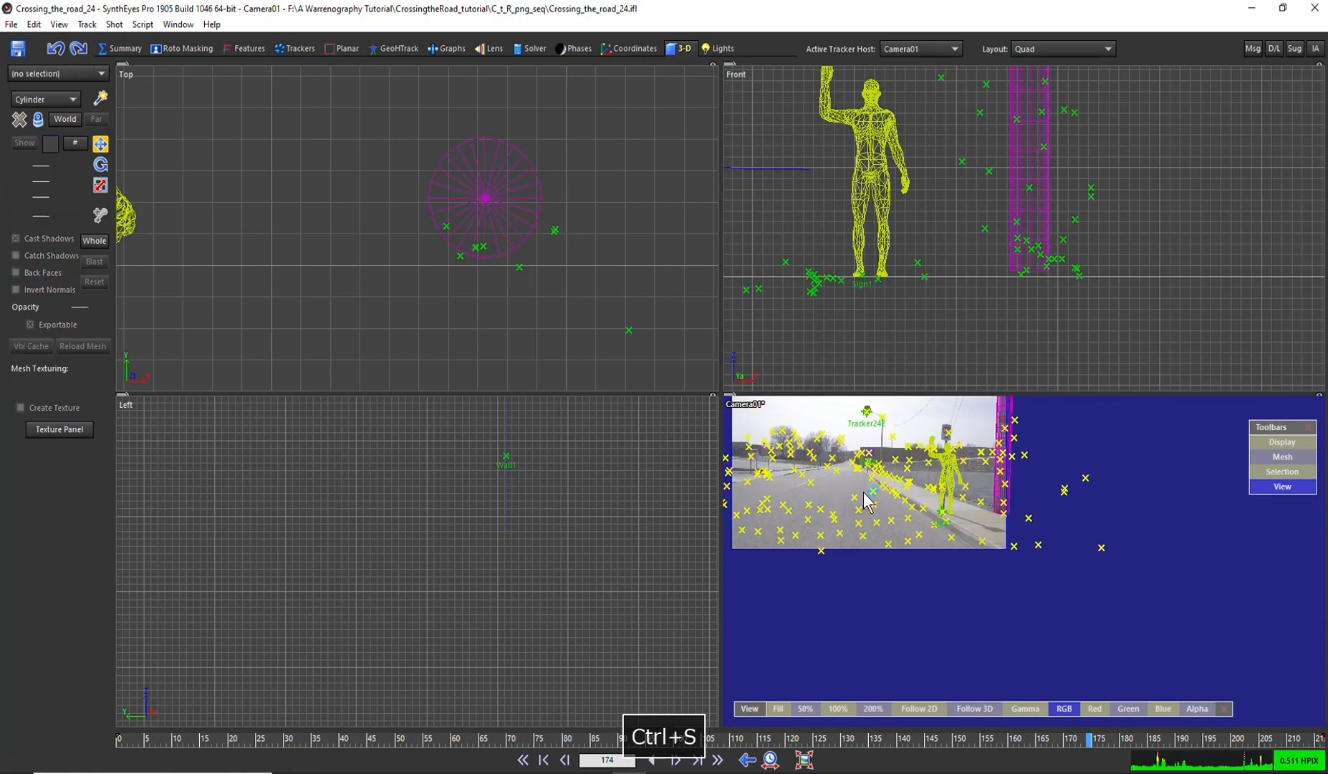
Export the scene as Blender (Python) to Crossing_the_road_24.py, replacing the existing file and accepting the settings for Blender 2.80+.
{"action": "left_click", "coordinate": [11, 24]}
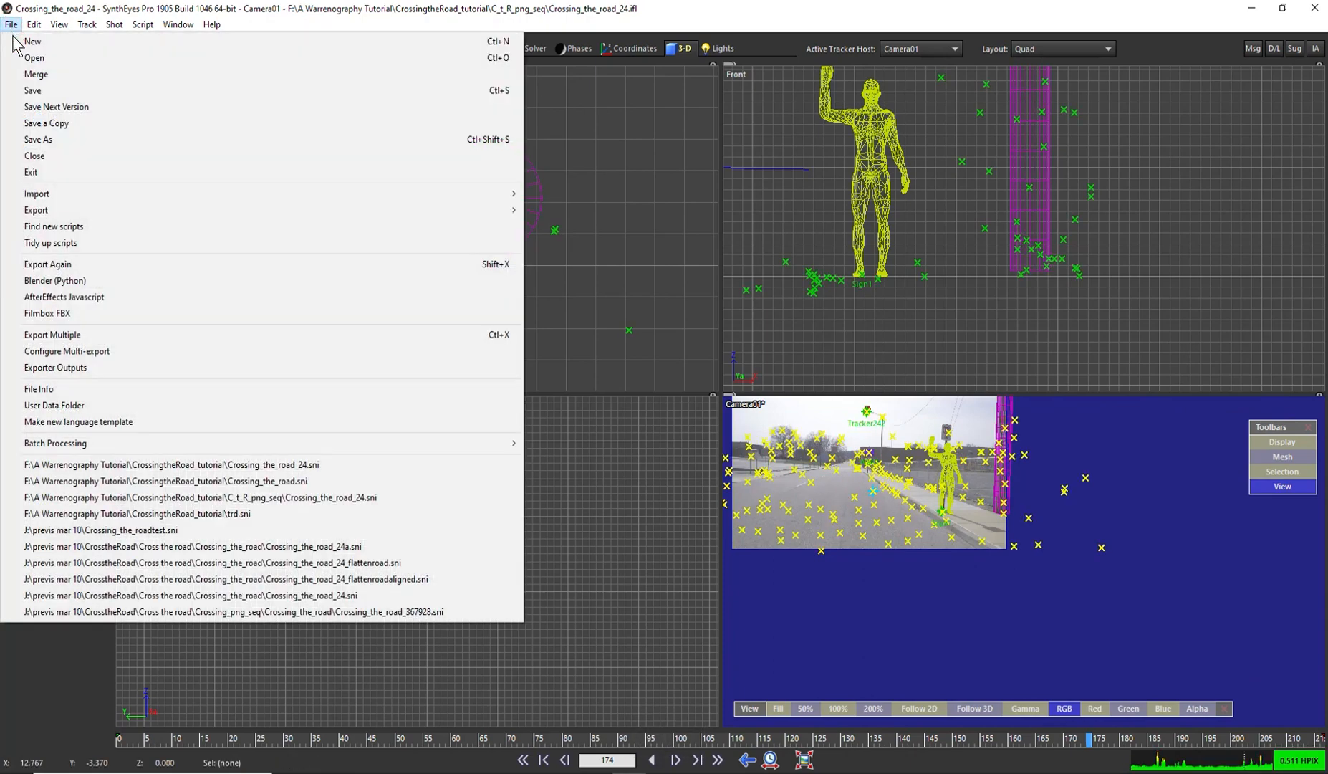
{"action": "left_click", "coordinate": [47, 280]}
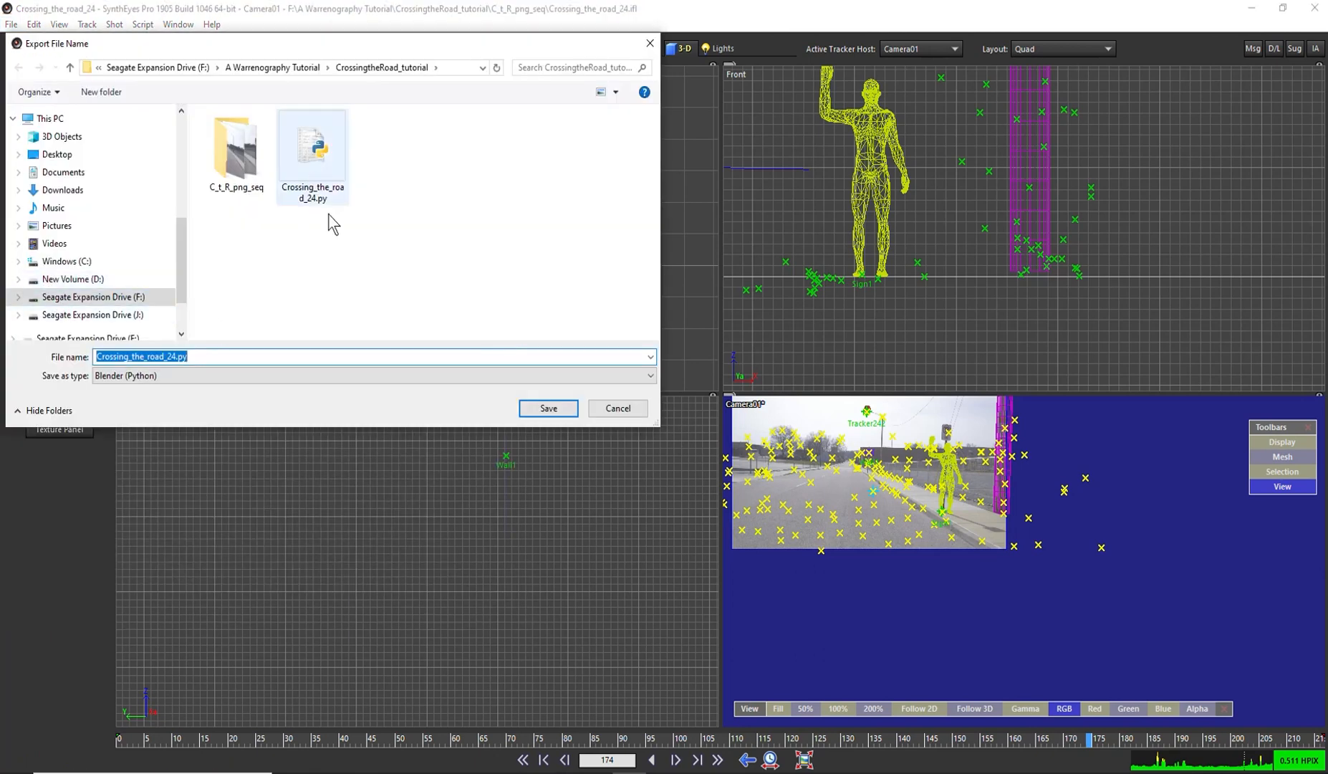
{"action": "left_click", "coordinate": [545, 415]}
{"action": "left_click", "coordinate": [699, 394]}
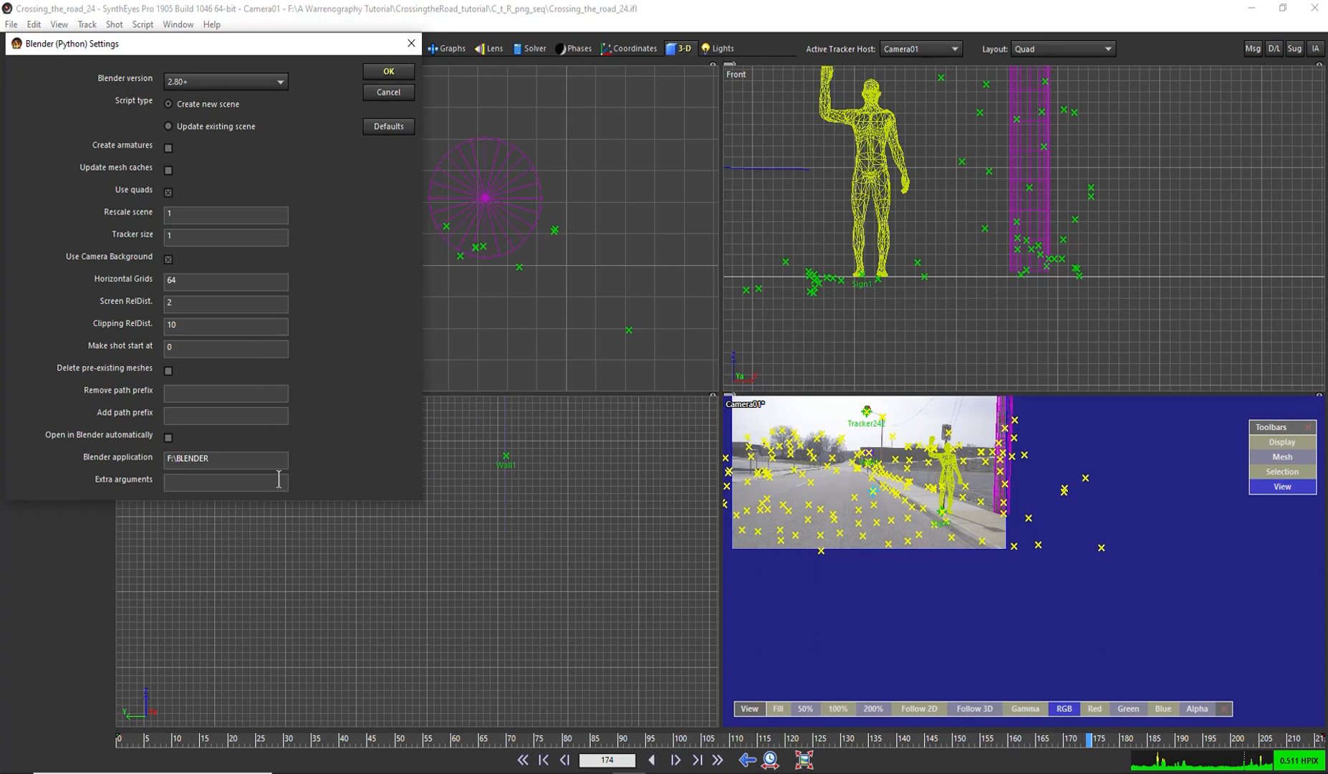
{"action": "left_click", "coordinate": [387, 72]}
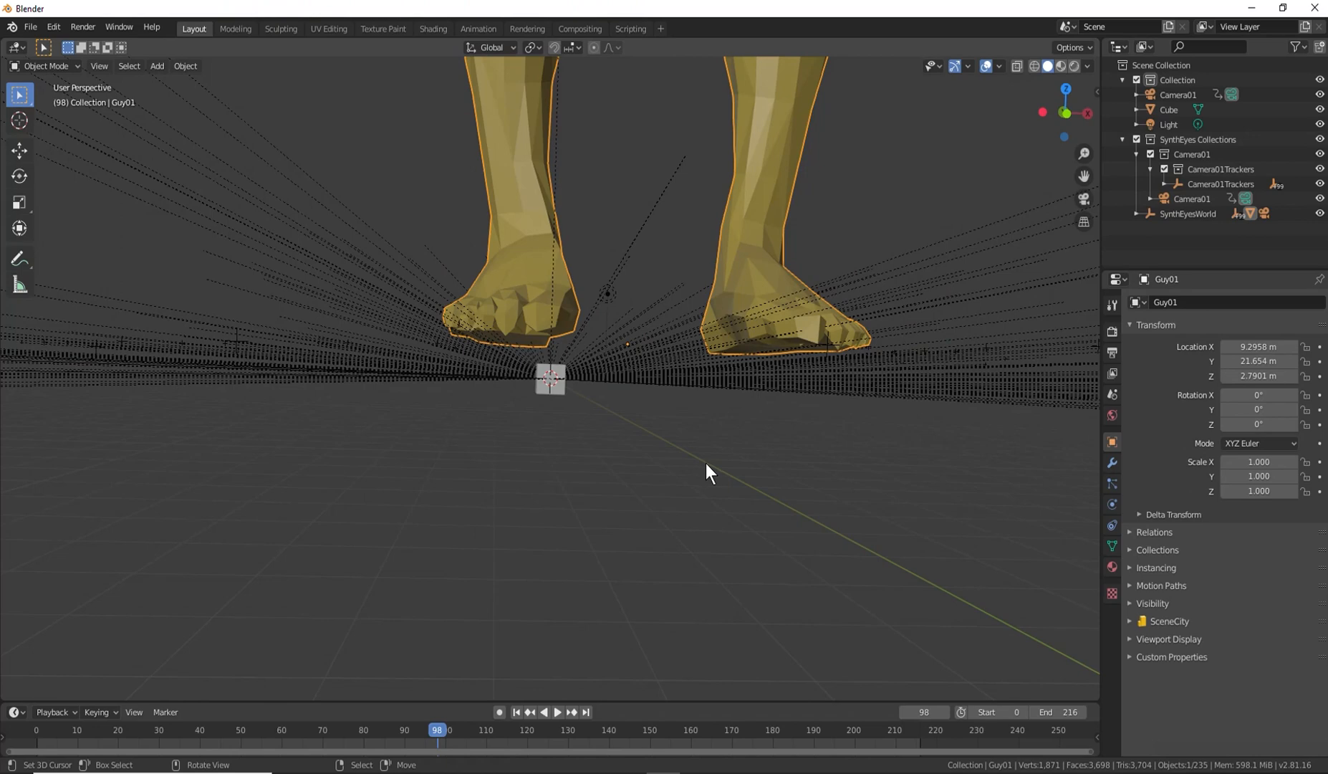
Switch to Blender and view the previously imported scene through its camera.
{"action": "scroll", "coordinate": [706, 464], "scroll_direction": "up", "scroll_amount": 1}
{"action": "scroll", "coordinate": [706, 464], "scroll_direction": "down", "scroll_amount": 1}
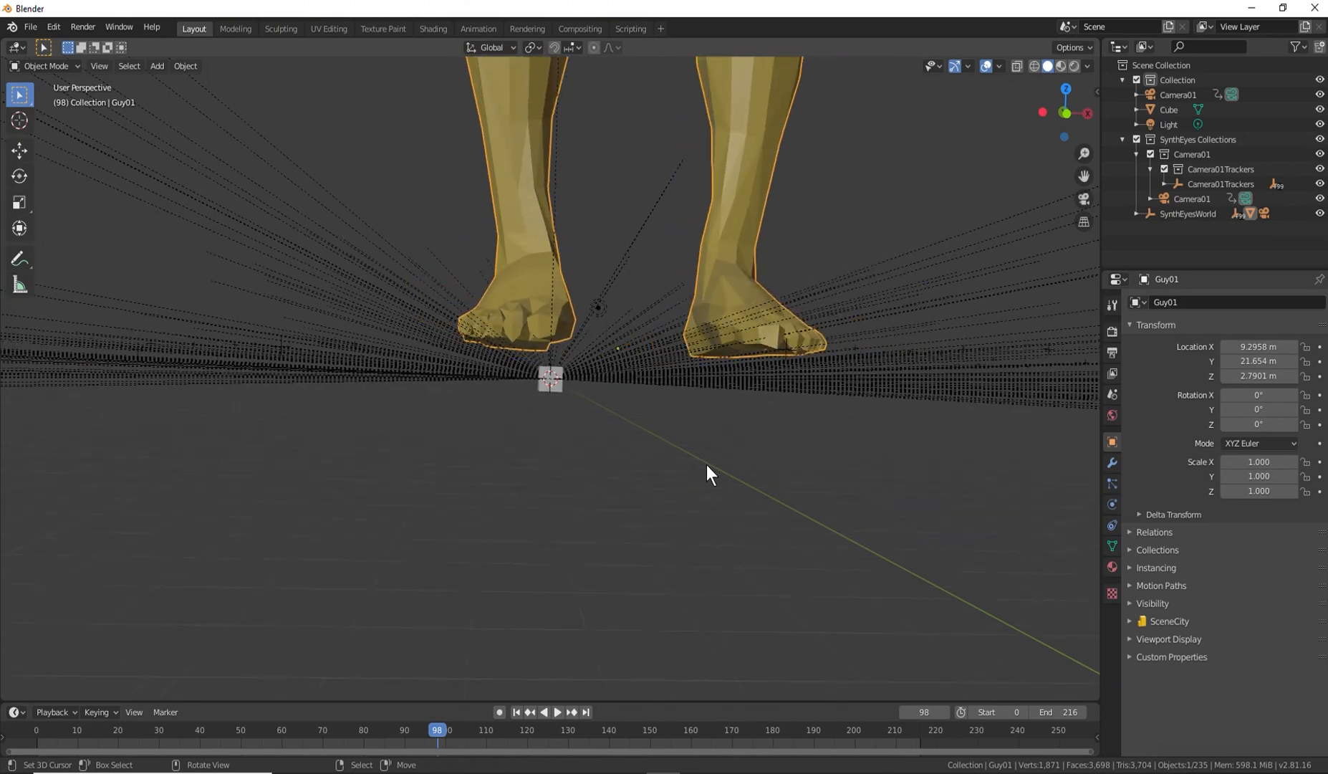
{"action": "key", "text": "KP_0"}
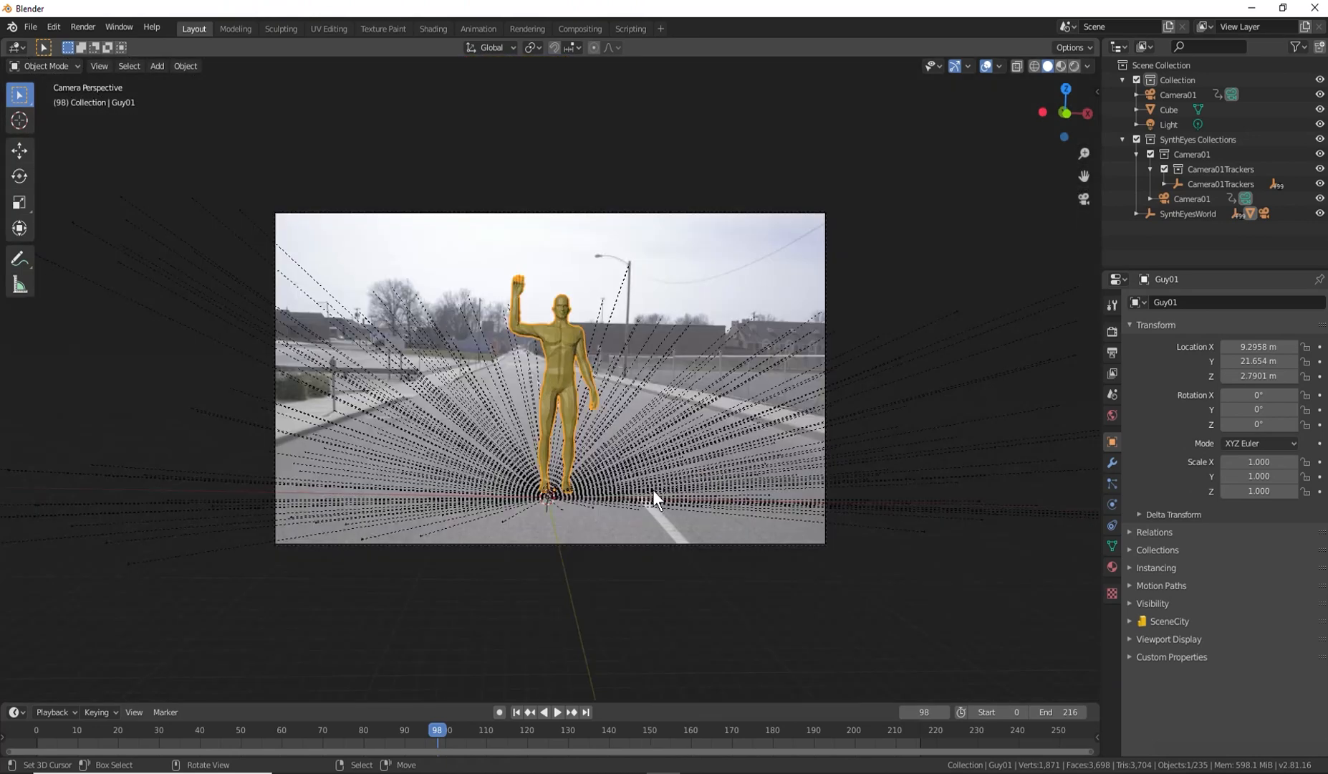
Start a new General file and change the 3D viewport to a Text Editor.
{"action": "key", "text": "ctrl+n"}
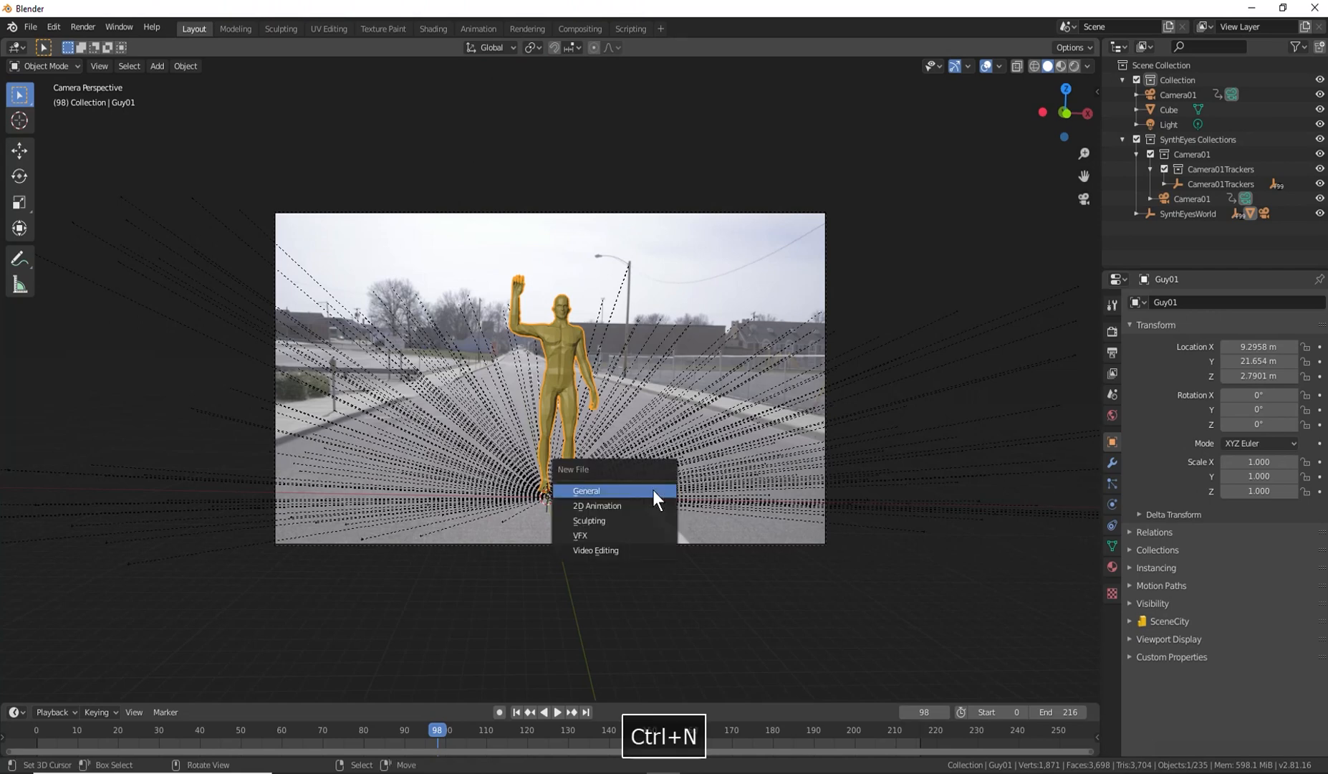
{"action": "left_click", "coordinate": [651, 491]}
{"action": "left_click", "coordinate": [674, 419]}
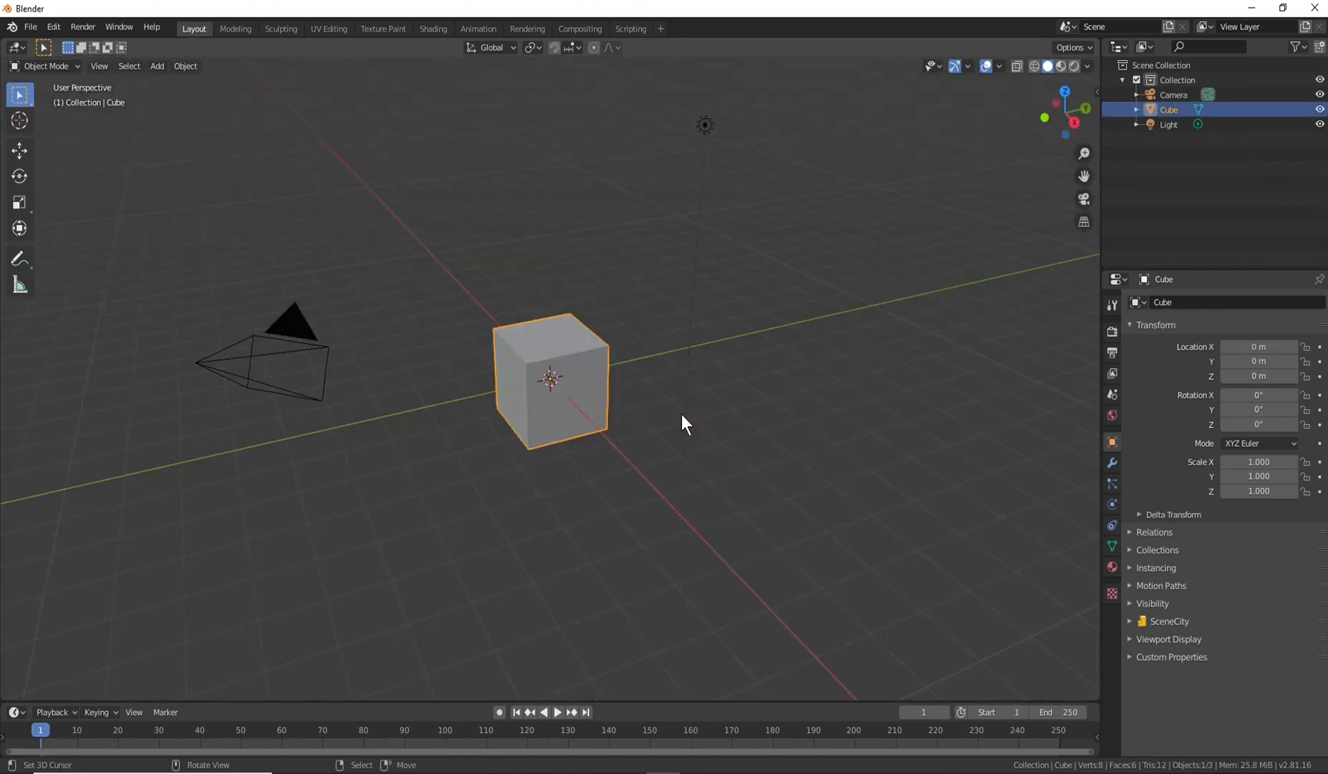
{"action": "left_click", "coordinate": [16, 50]}
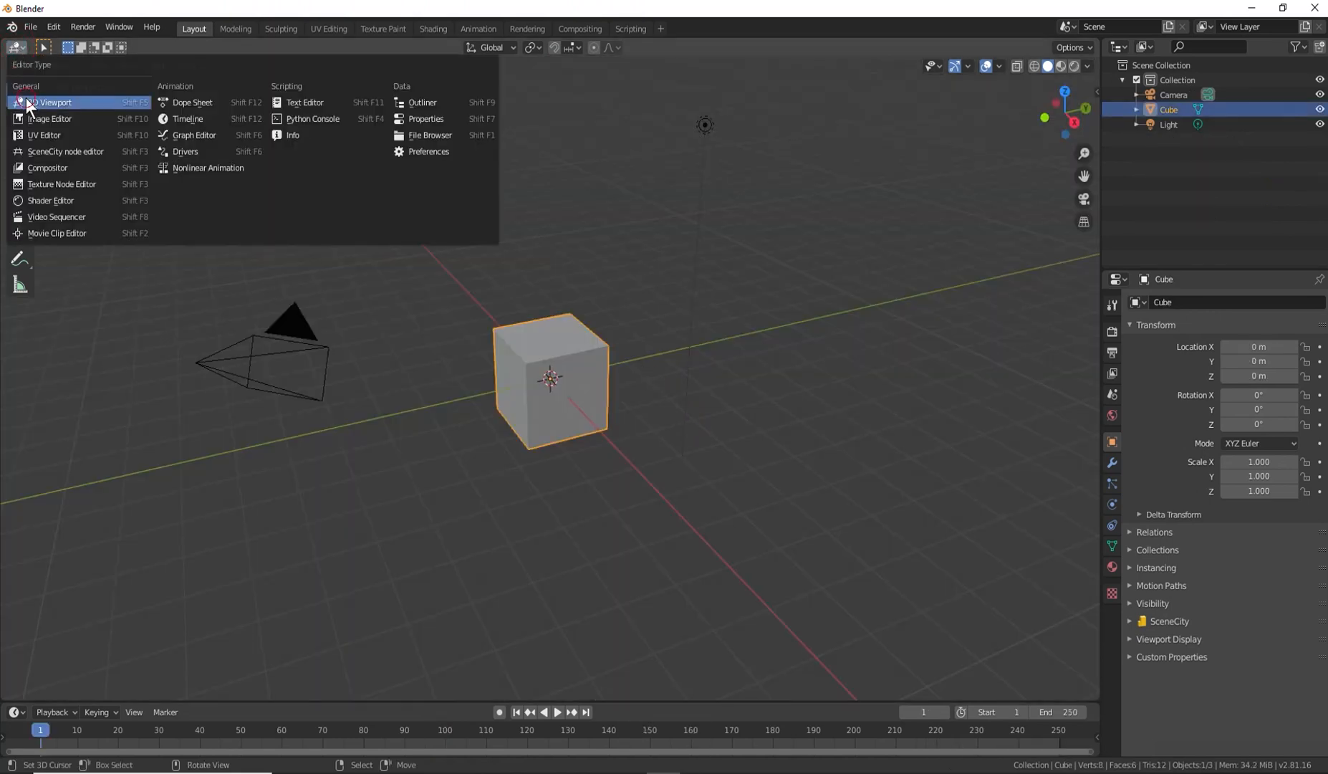
{"action": "left_click", "coordinate": [289, 102]}
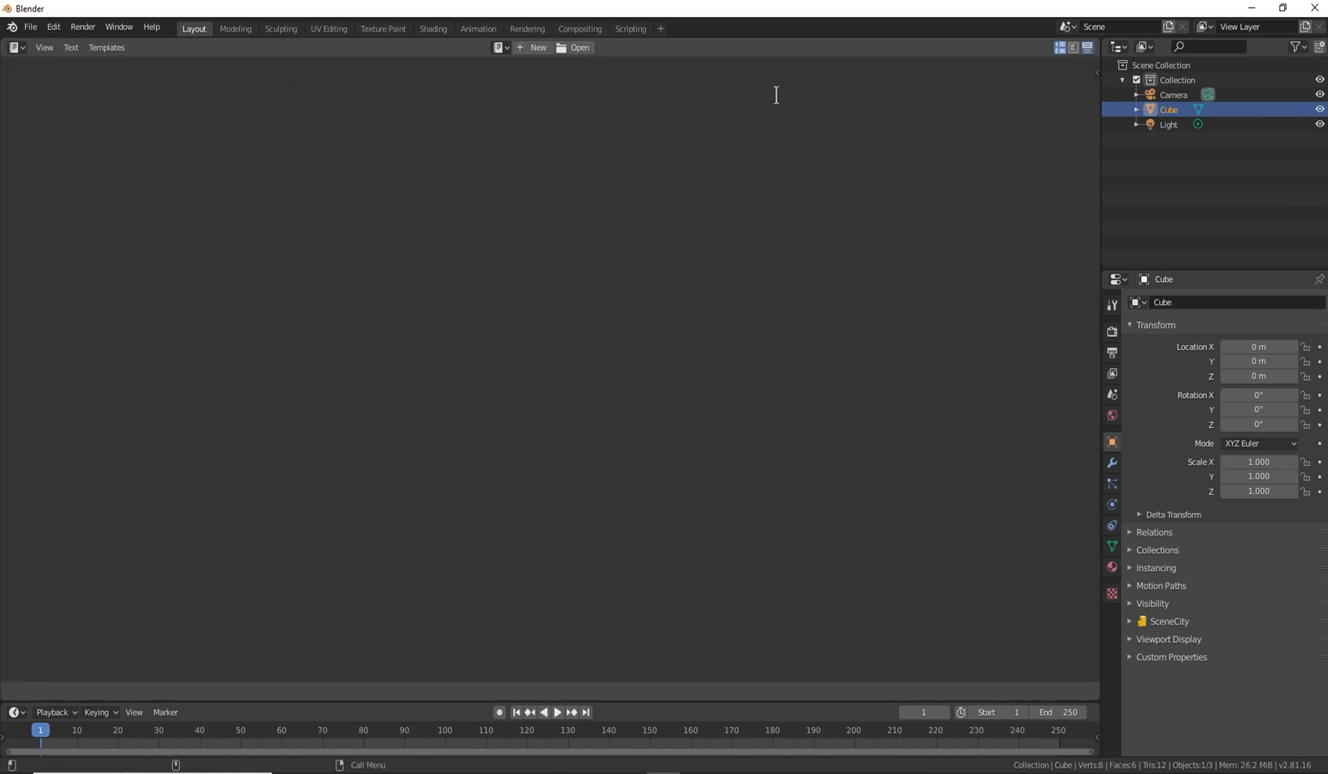
Open the exported Crossing_the_road_24.py from the CrossingtheRoad_tutorial folder and run the script.
{"action": "left_click", "coordinate": [578, 47]}
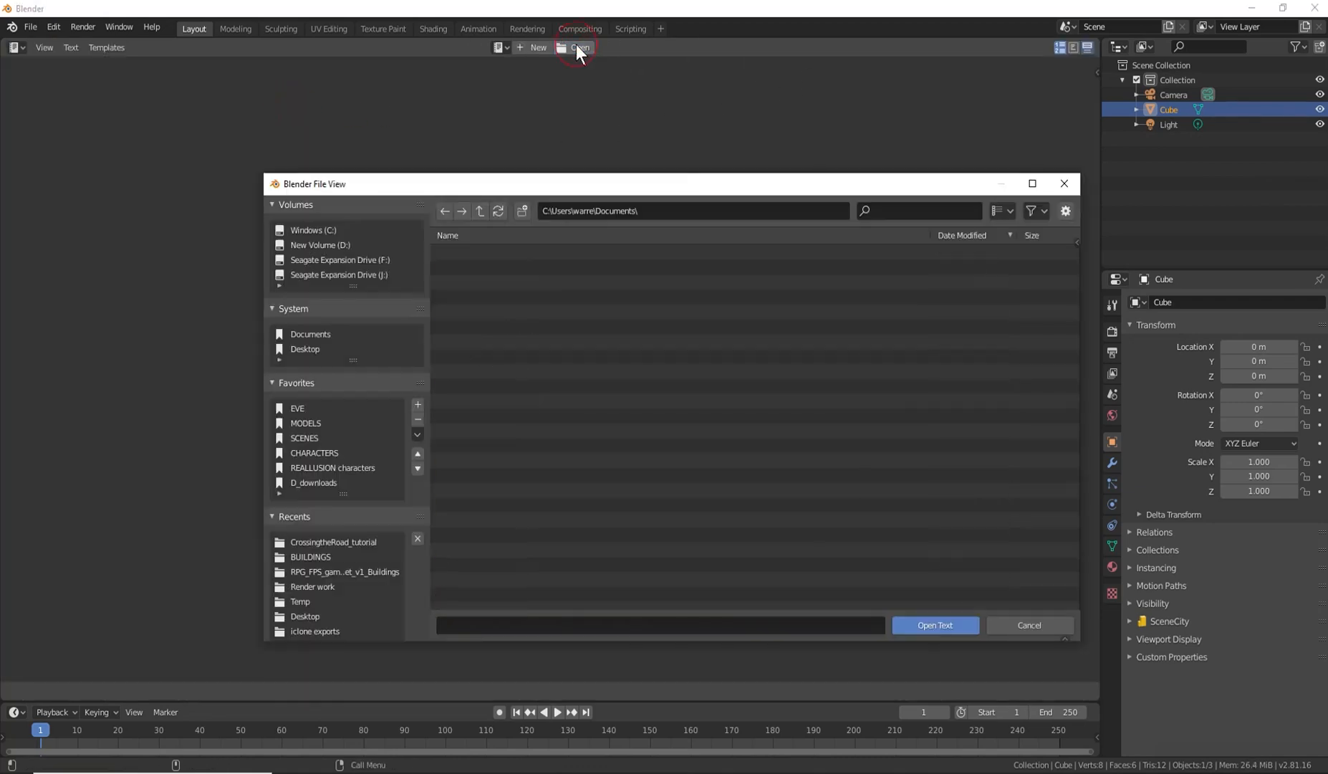
{"action": "left_click", "coordinate": [309, 543]}
{"action": "double_click", "coordinate": [485, 269]}
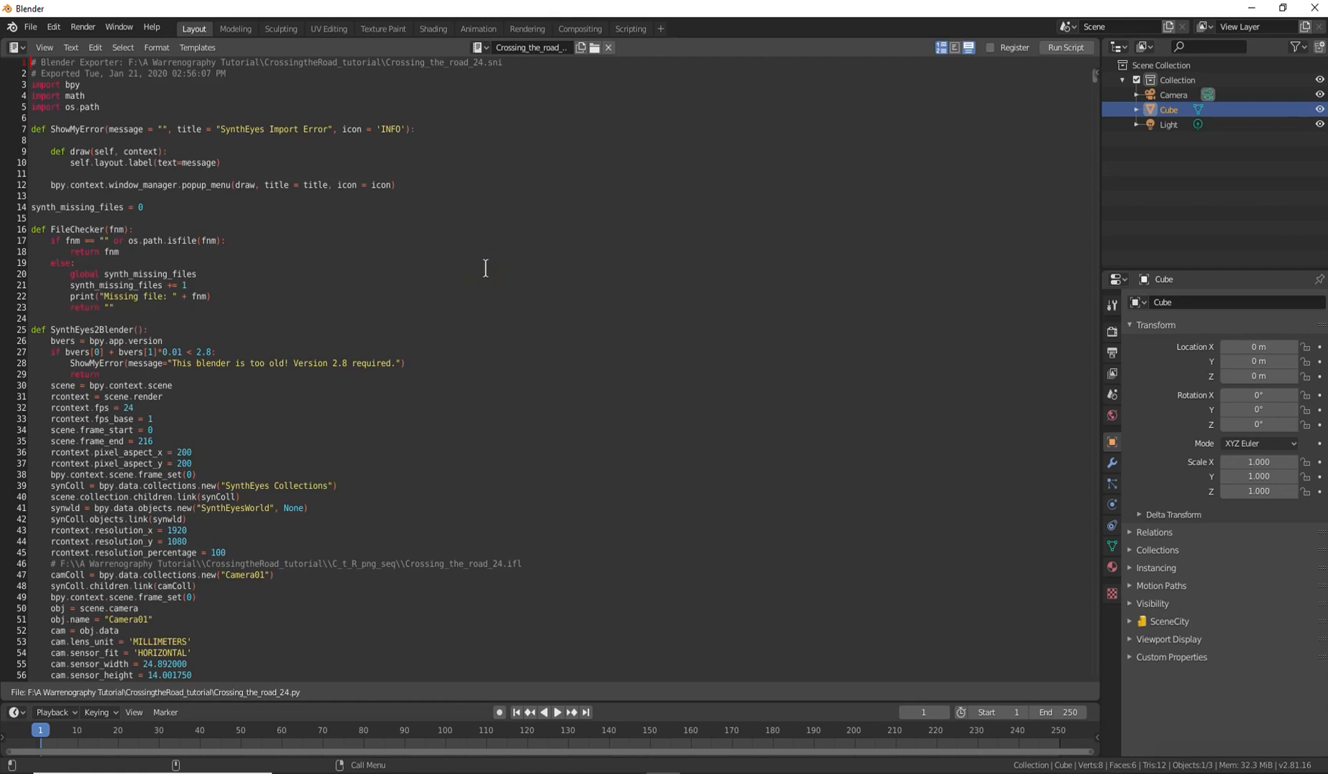
{"action": "left_click", "coordinate": [1065, 48]}
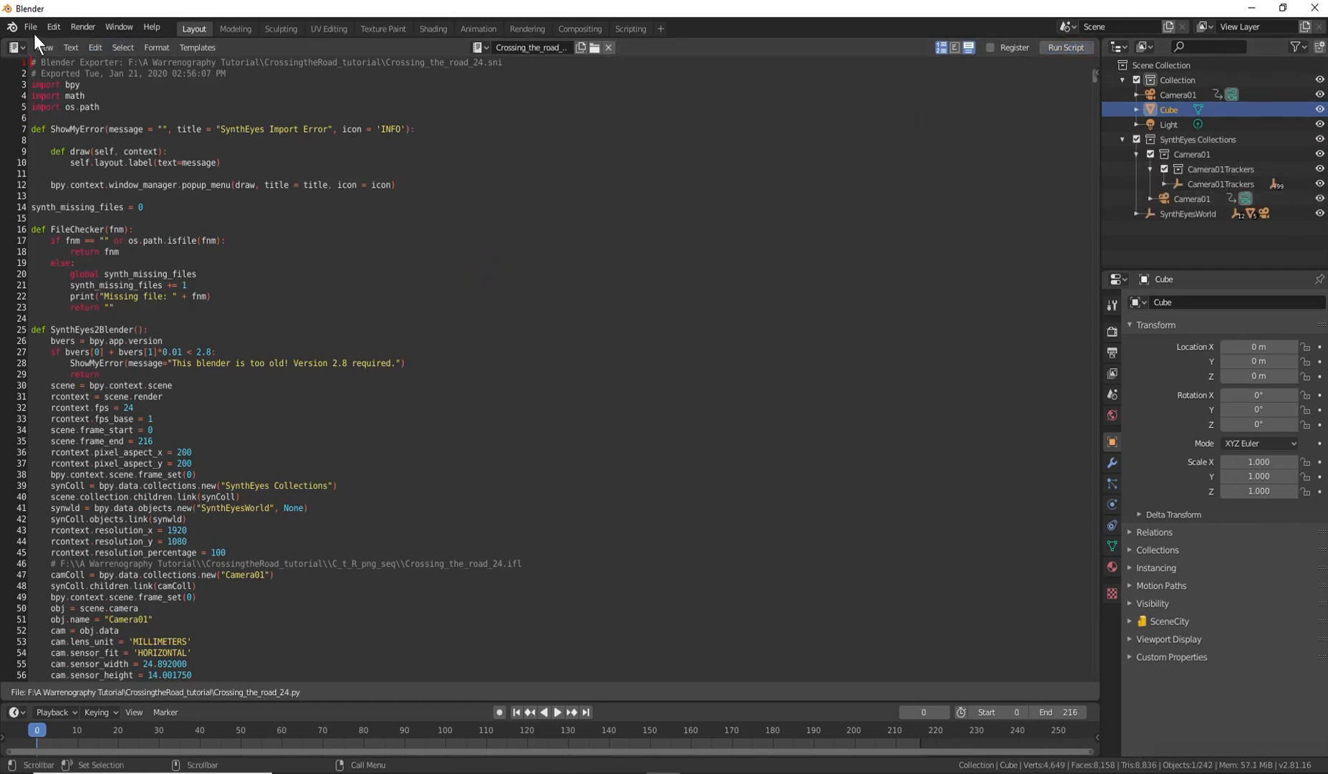
Change the text editor back to a 3D viewport and preview the animation through the camera.
{"action": "left_click", "coordinate": [14, 48]}
{"action": "left_click", "coordinate": [38, 101]}
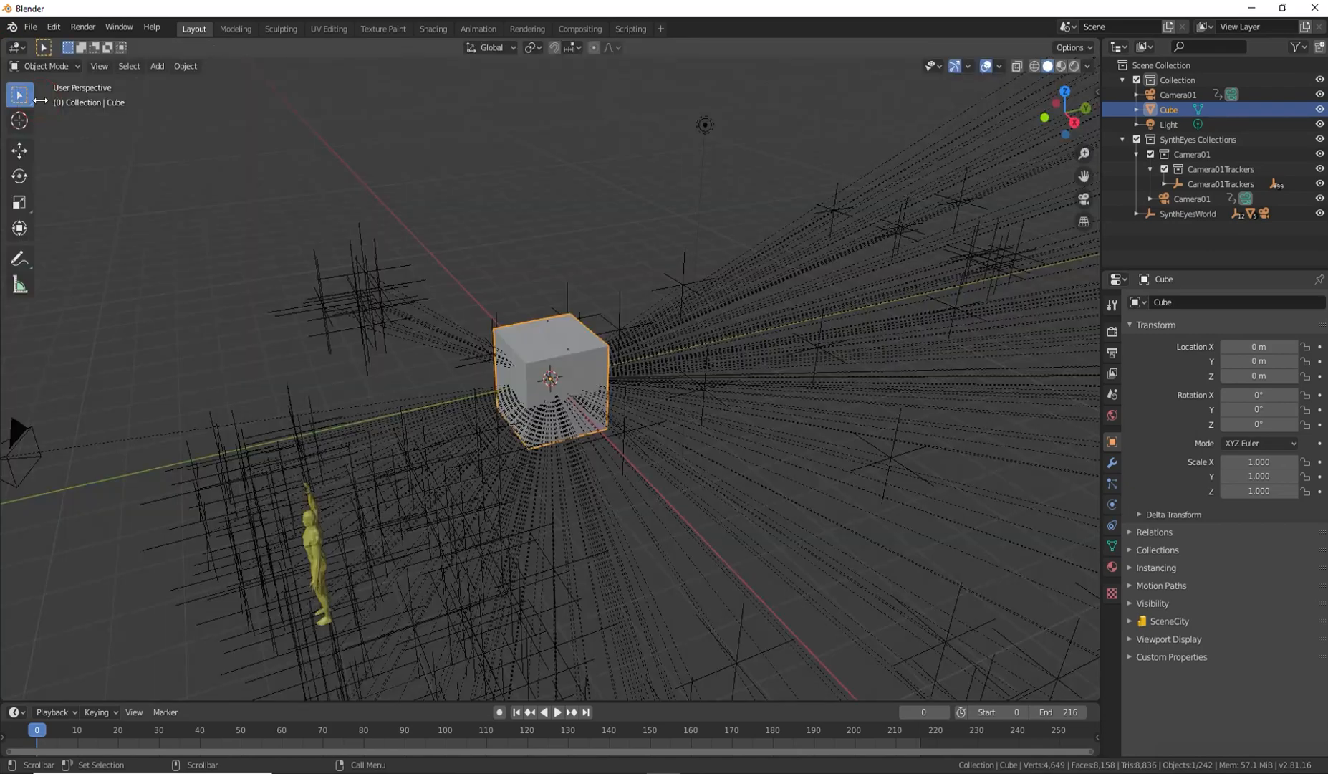
{"action": "key", "text": "KP_0"}
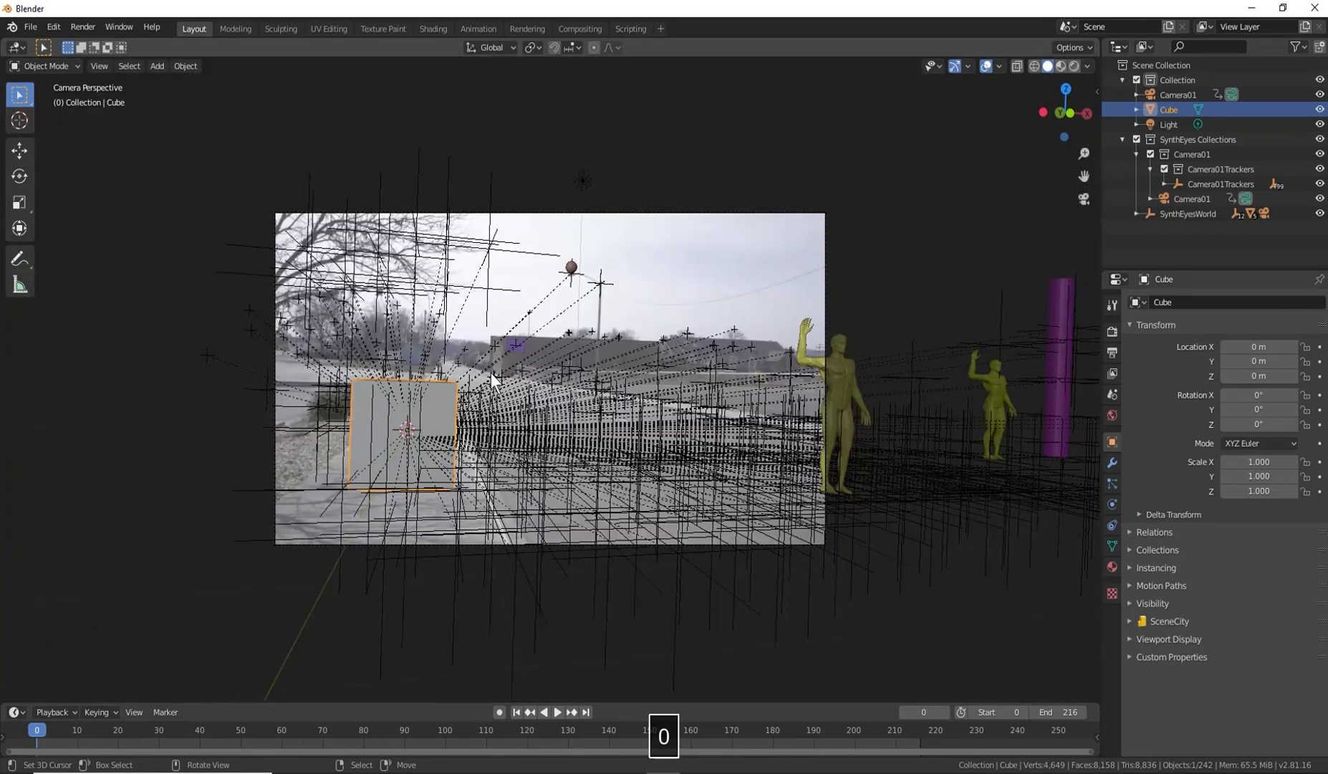
{"action": "key", "text": "space"}
{"action": "key", "text": "space"}
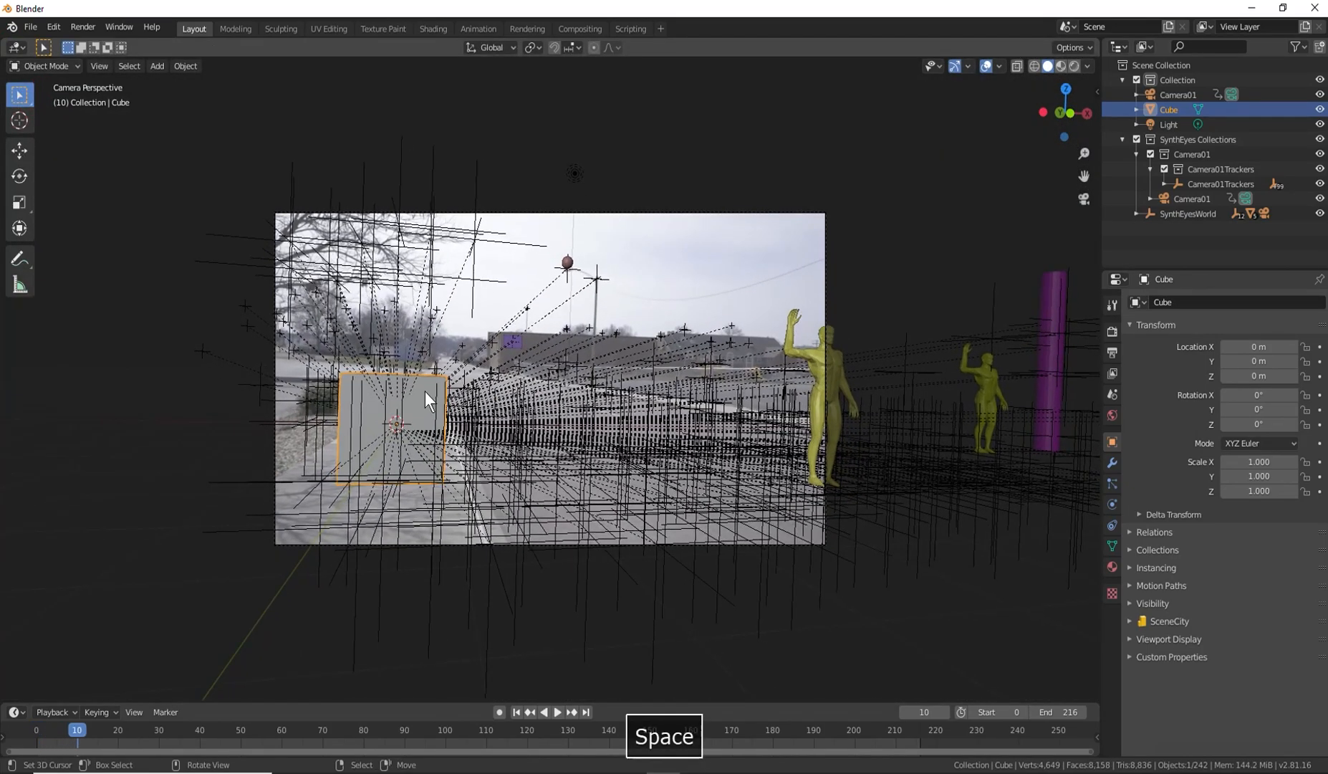
Move all of the cube's faces up 1 m along Z in Edit Mode, then return to Object Mode.
{"action": "key", "text": "Tab"}
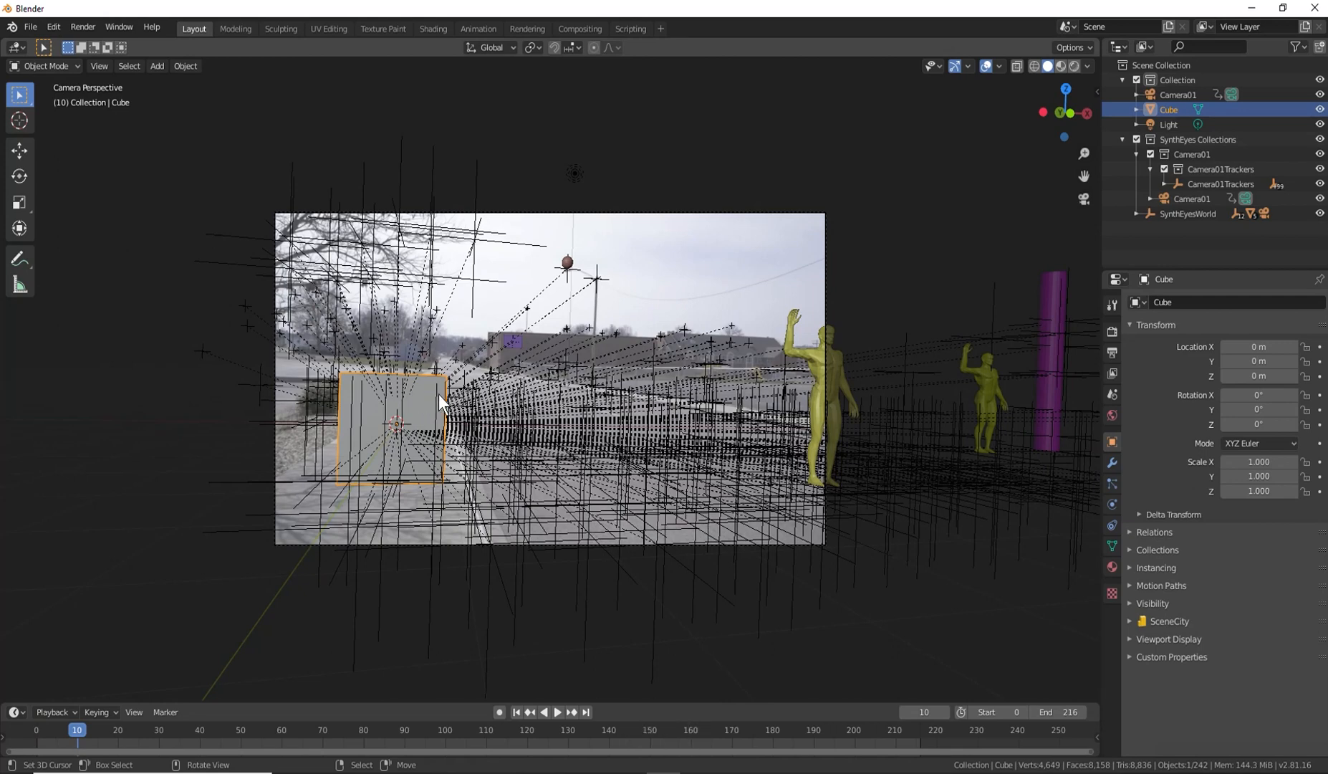
{"action": "key", "text": "Tab"}
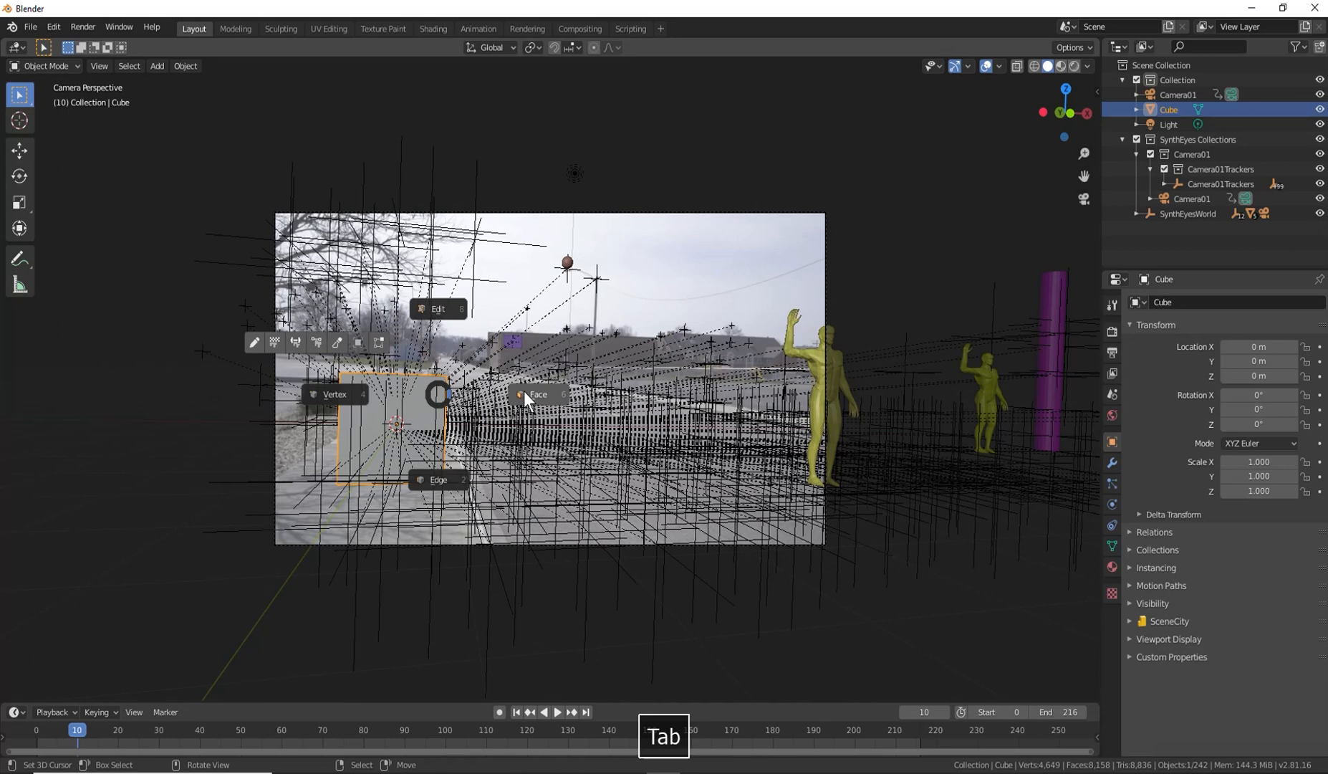
{"action": "left_click", "coordinate": [524, 391]}
{"action": "key", "text": "g"}
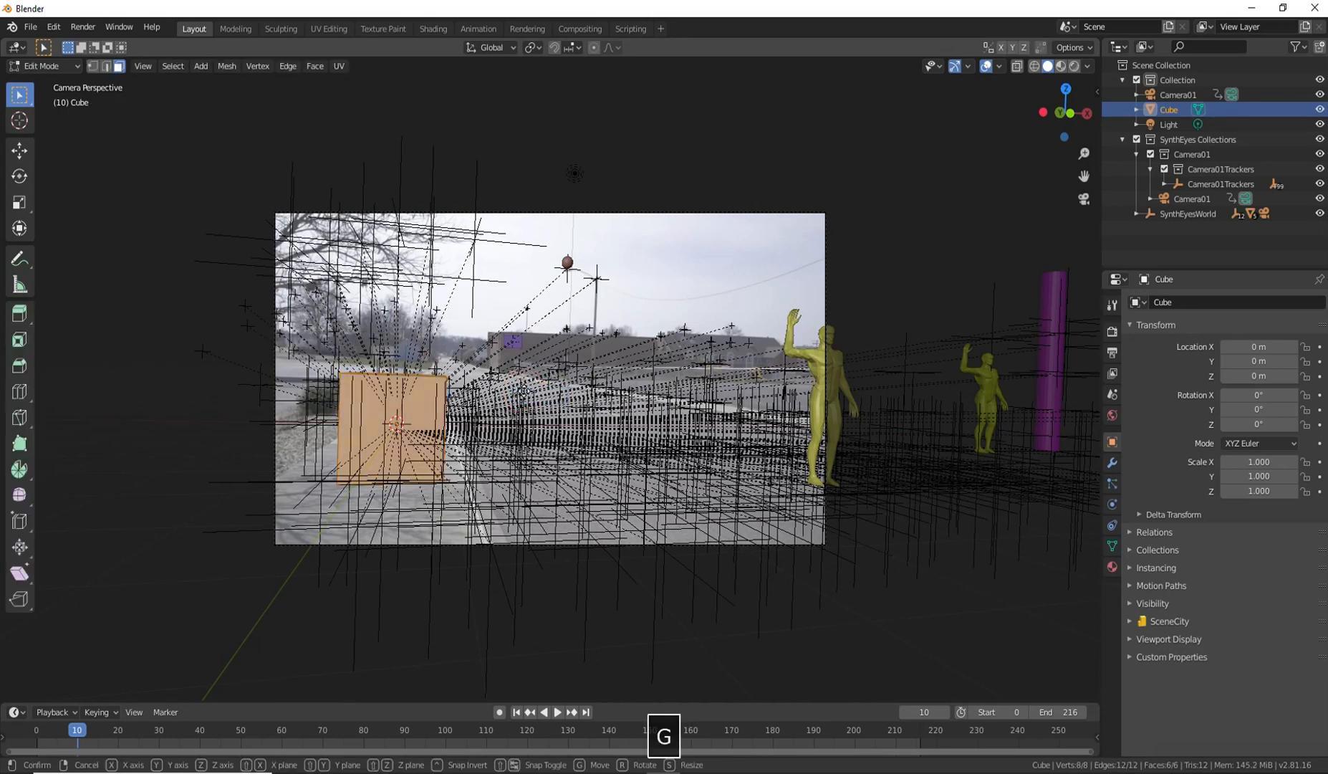
{"action": "key", "text": "z"}
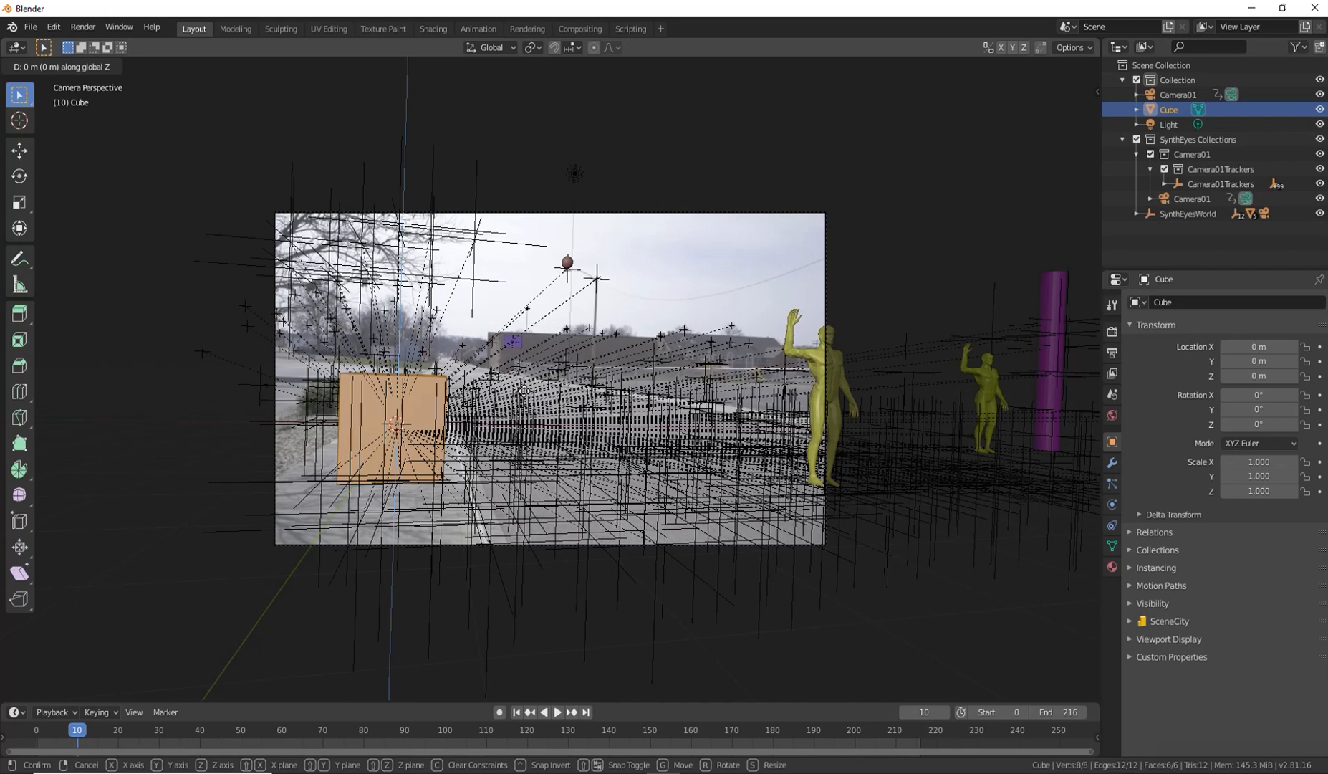
{"action": "type", "text": "1"}
{"action": "key", "text": "Return"}
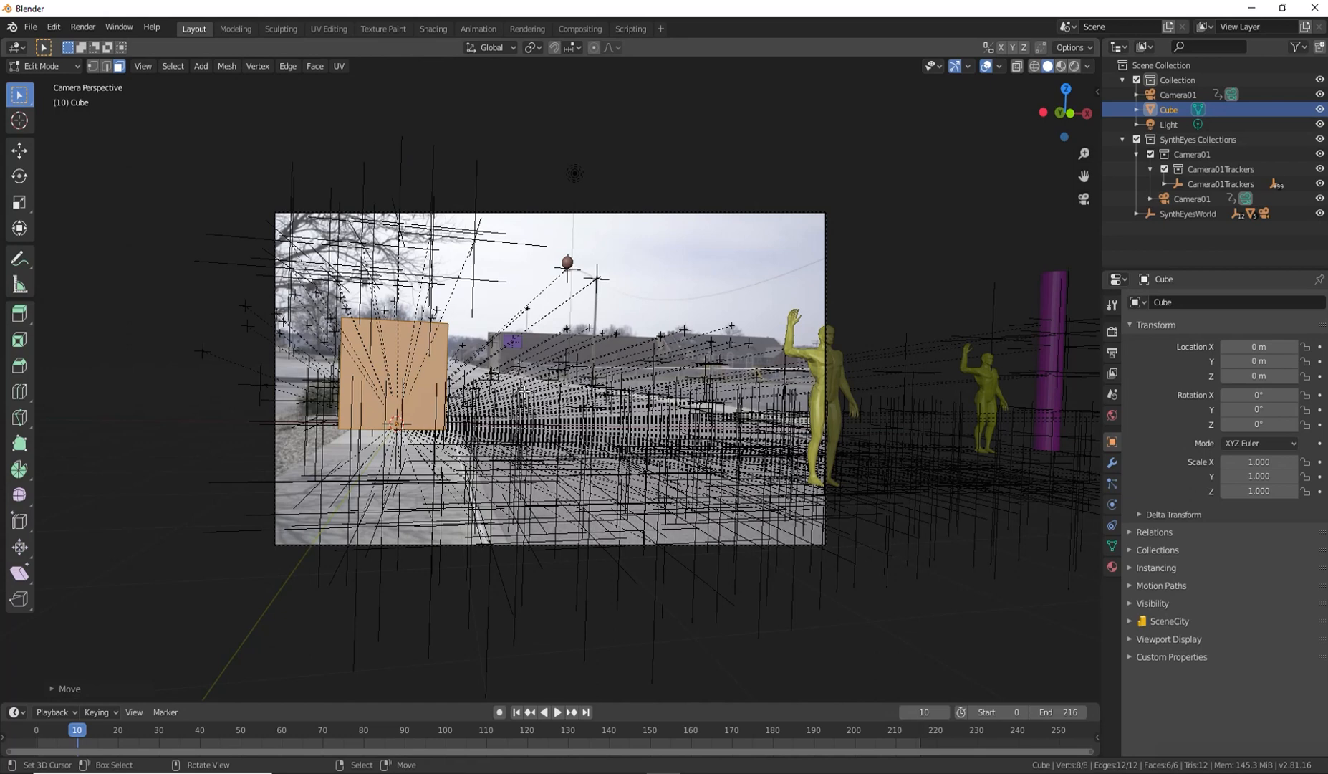
{"action": "key", "text": "Tab"}
{"action": "left_click", "coordinate": [517, 299]}
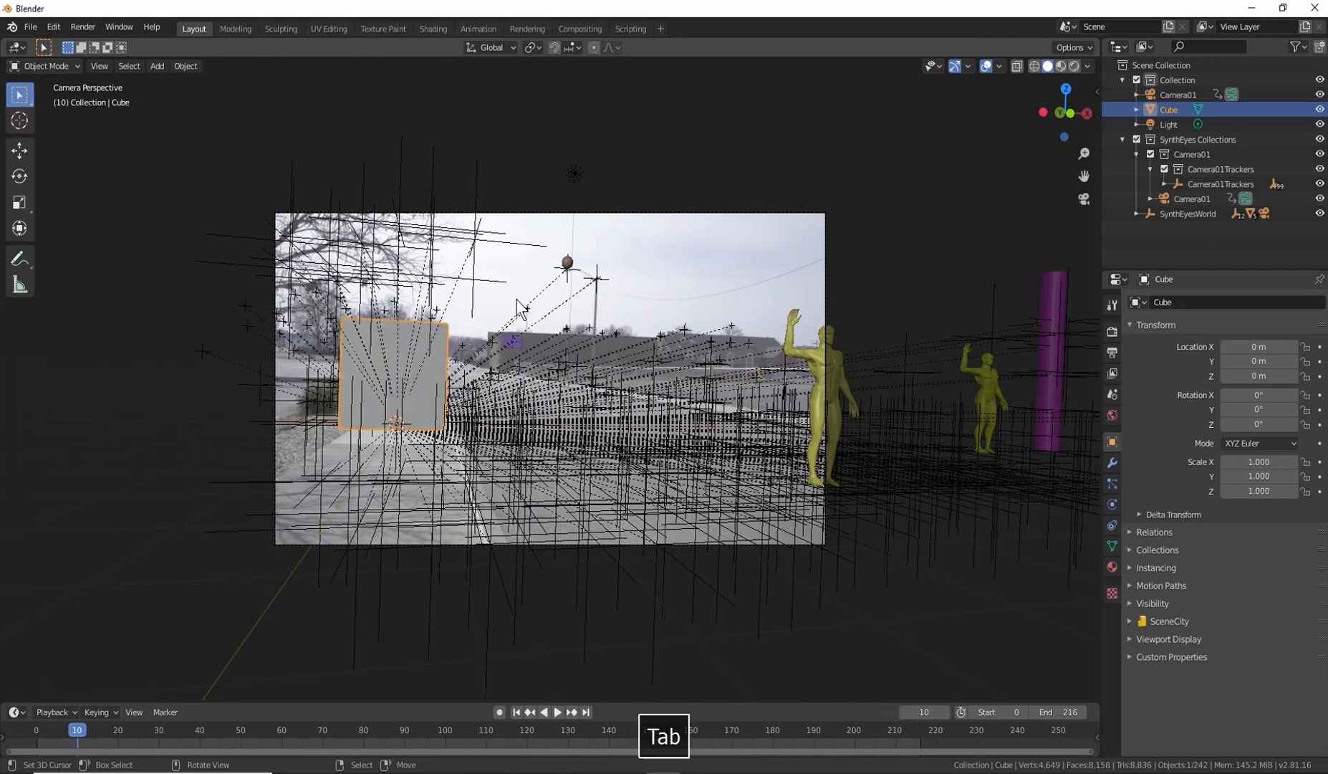
Try to use the 3D cursor to bring the cube to the Guy01 figure.
{"action": "left_click", "coordinate": [814, 423]}
{"action": "key", "text": "shift+s"}
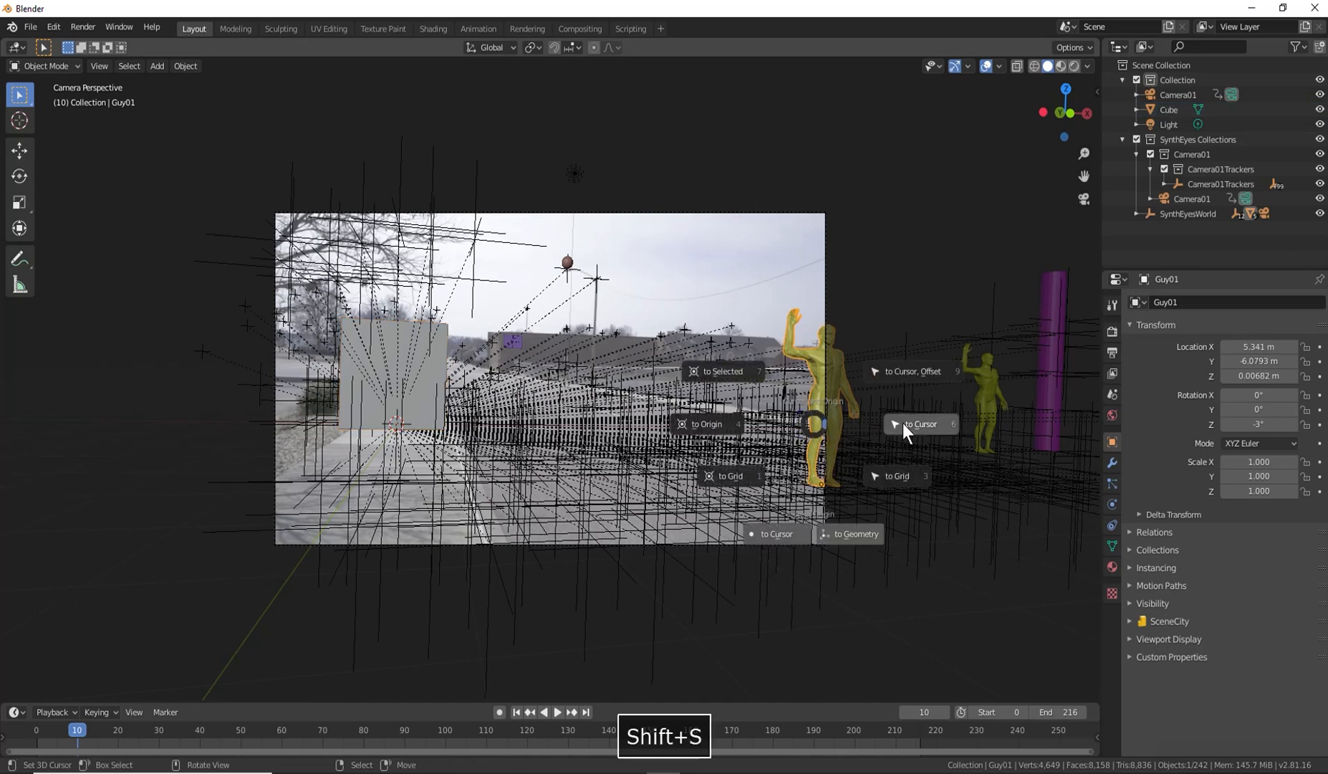
{"action": "left_click", "coordinate": [725, 371]}
{"action": "left_click", "coordinate": [355, 319]}
{"action": "key", "text": "shift+s"}
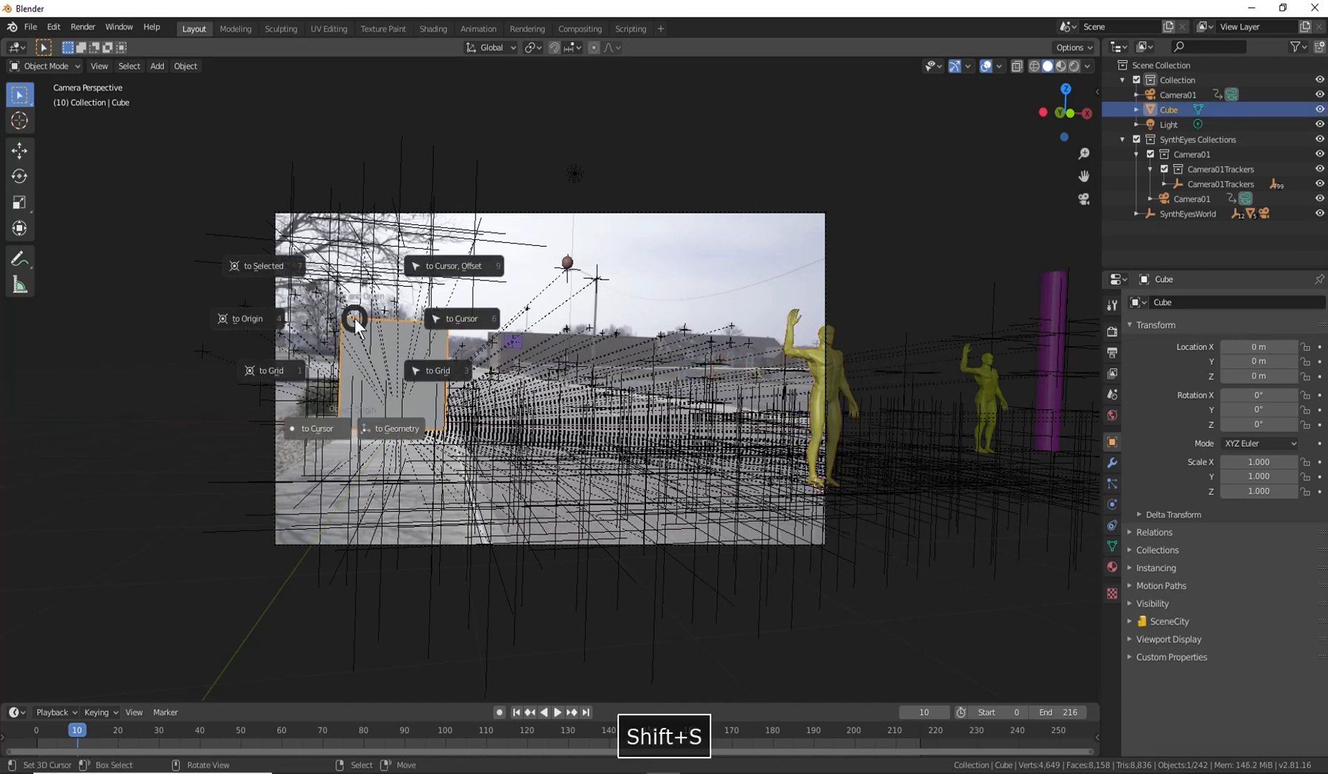
{"action": "left_click", "coordinate": [259, 269]}
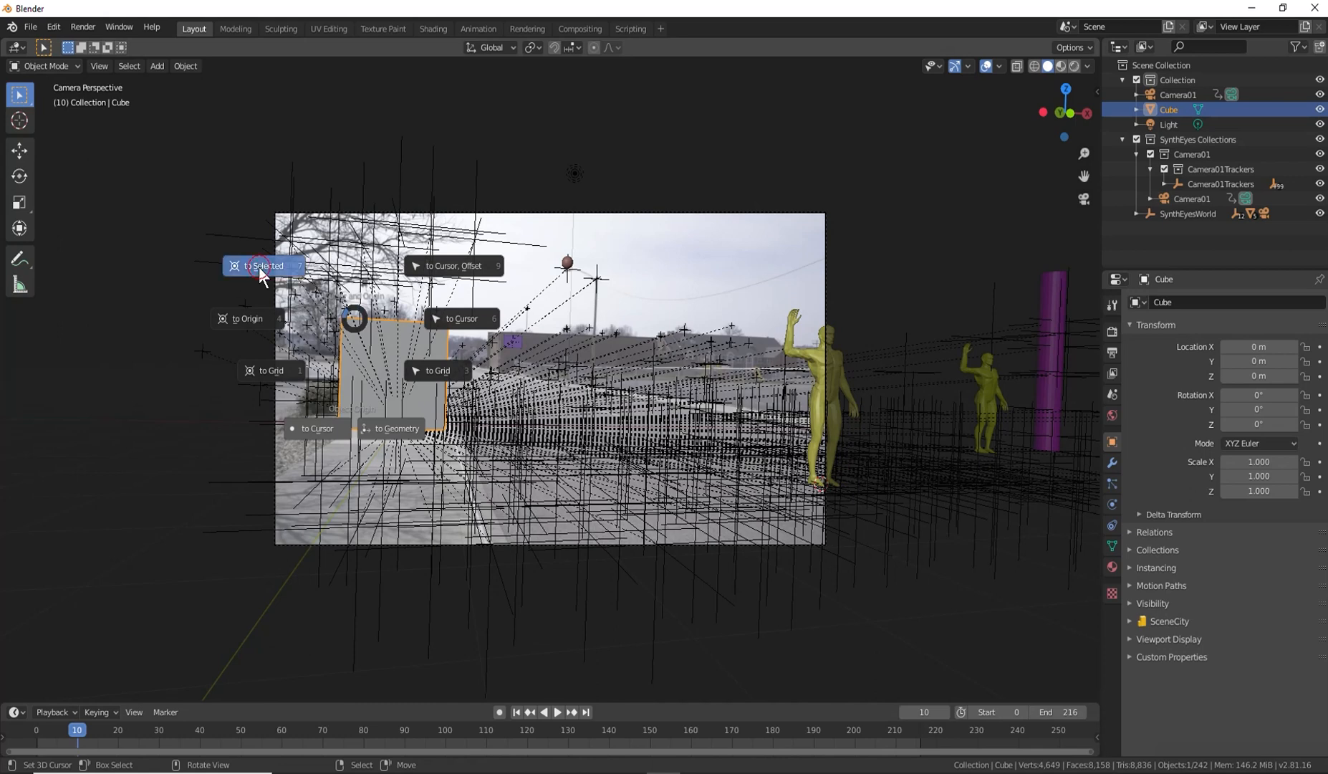
Snap the 3D cursor to the Guy01 figure and move the cube to the cursor.
{"action": "left_click", "coordinate": [815, 404]}
{"action": "key", "text": "shift+s"}
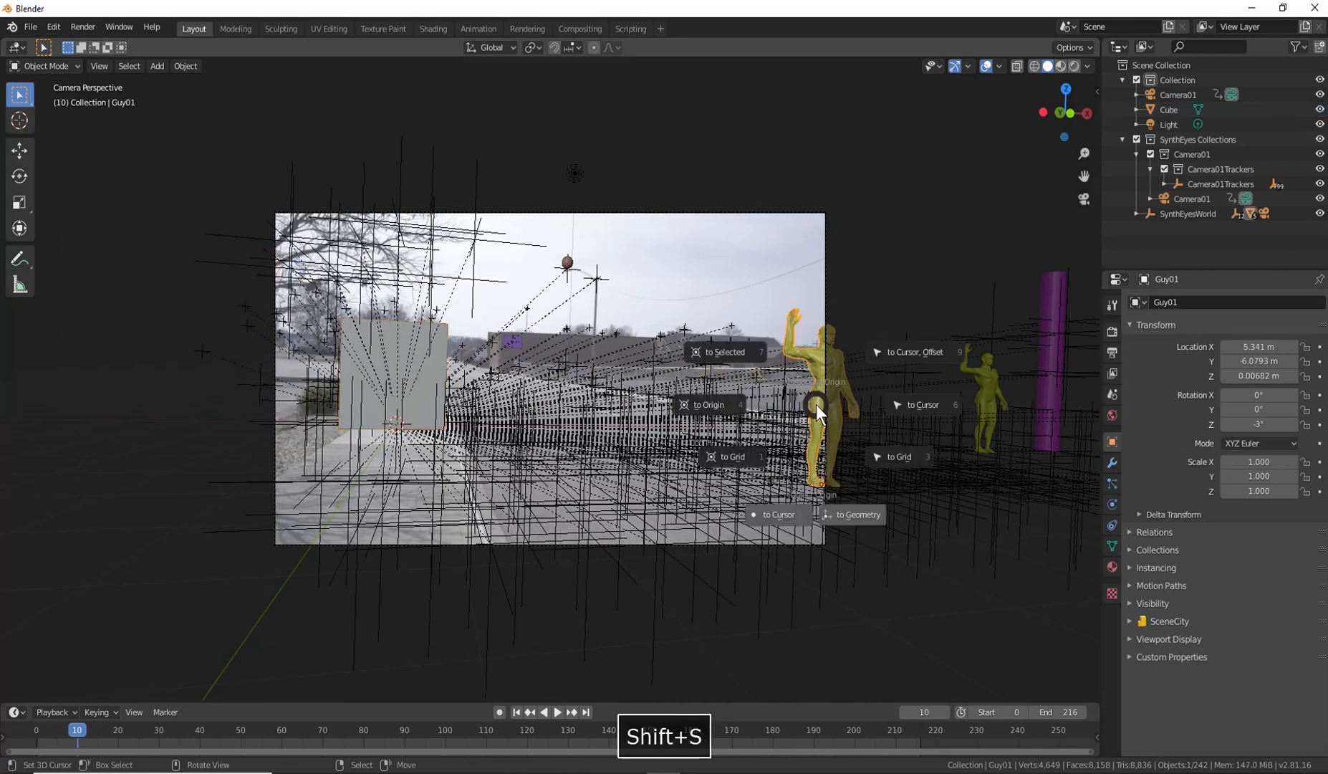
{"action": "left_click", "coordinate": [738, 356]}
{"action": "right_click", "coordinate": [424, 345]}
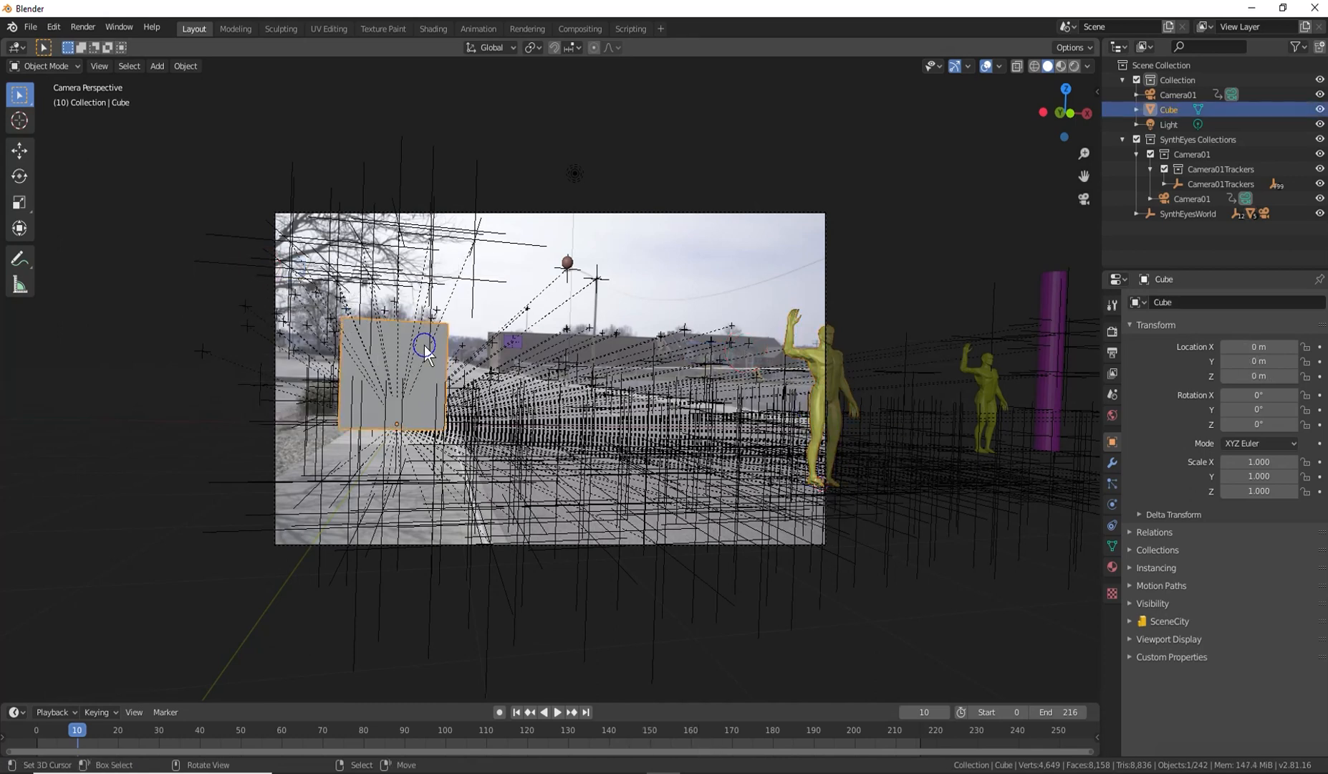
{"action": "key", "text": "shift+s"}
{"action": "left_click", "coordinate": [522, 349]}
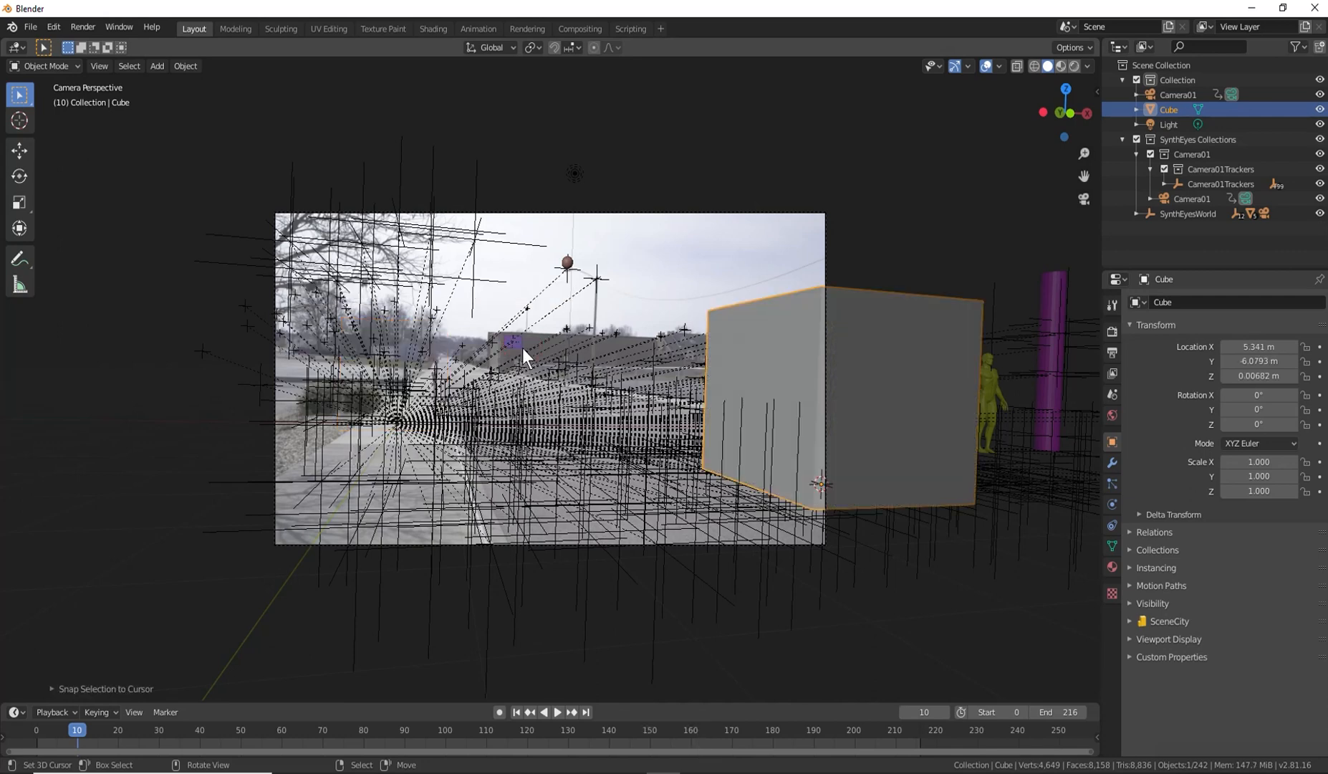
Set the cube's viewport display to Wire.
{"action": "left_click", "coordinate": [1133, 638]}
{"action": "left_click", "coordinate": [1231, 723]}
{"action": "left_click", "coordinate": [1232, 694]}
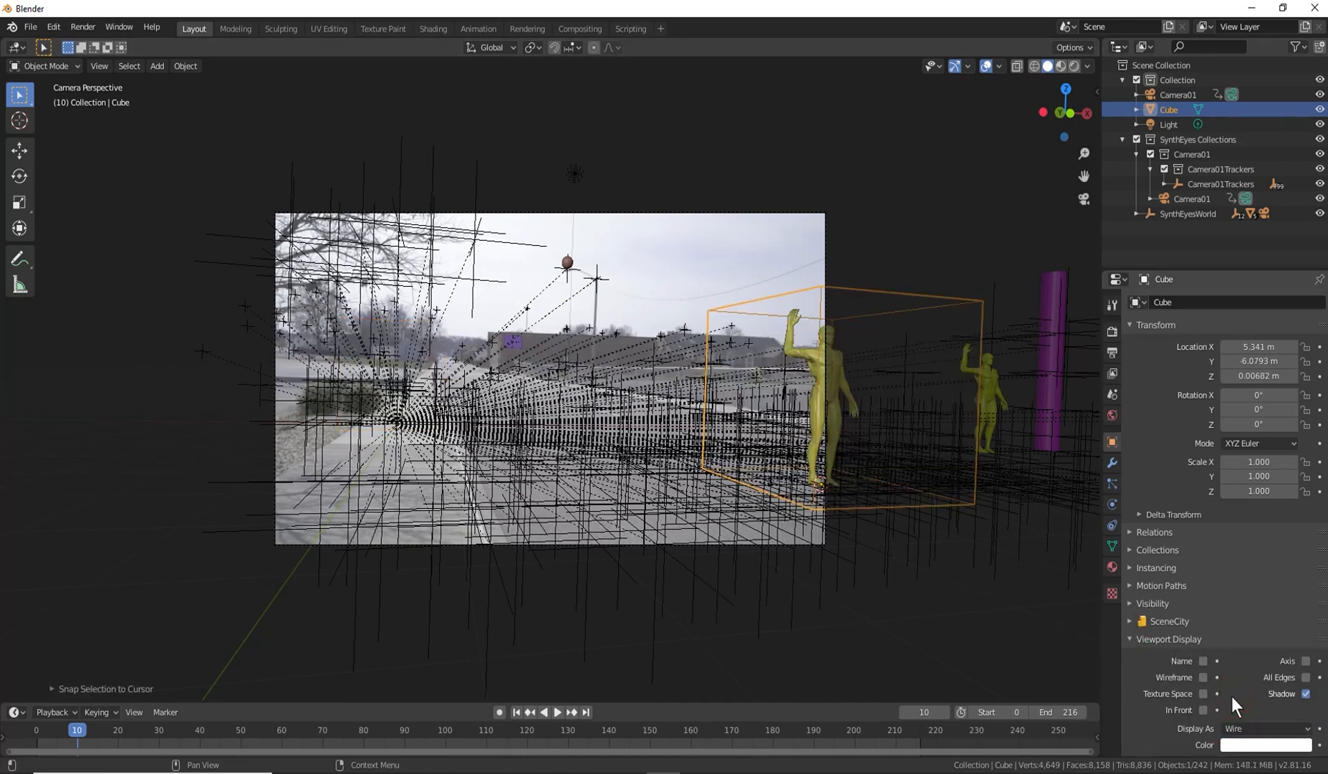
Go to frame 95 and compare the cube's height with the Guy01 figure in the front view.
{"action": "left_click_drag", "start_coordinate": [279, 734], "coordinate": [425, 733]}
{"action": "key", "text": "1"}
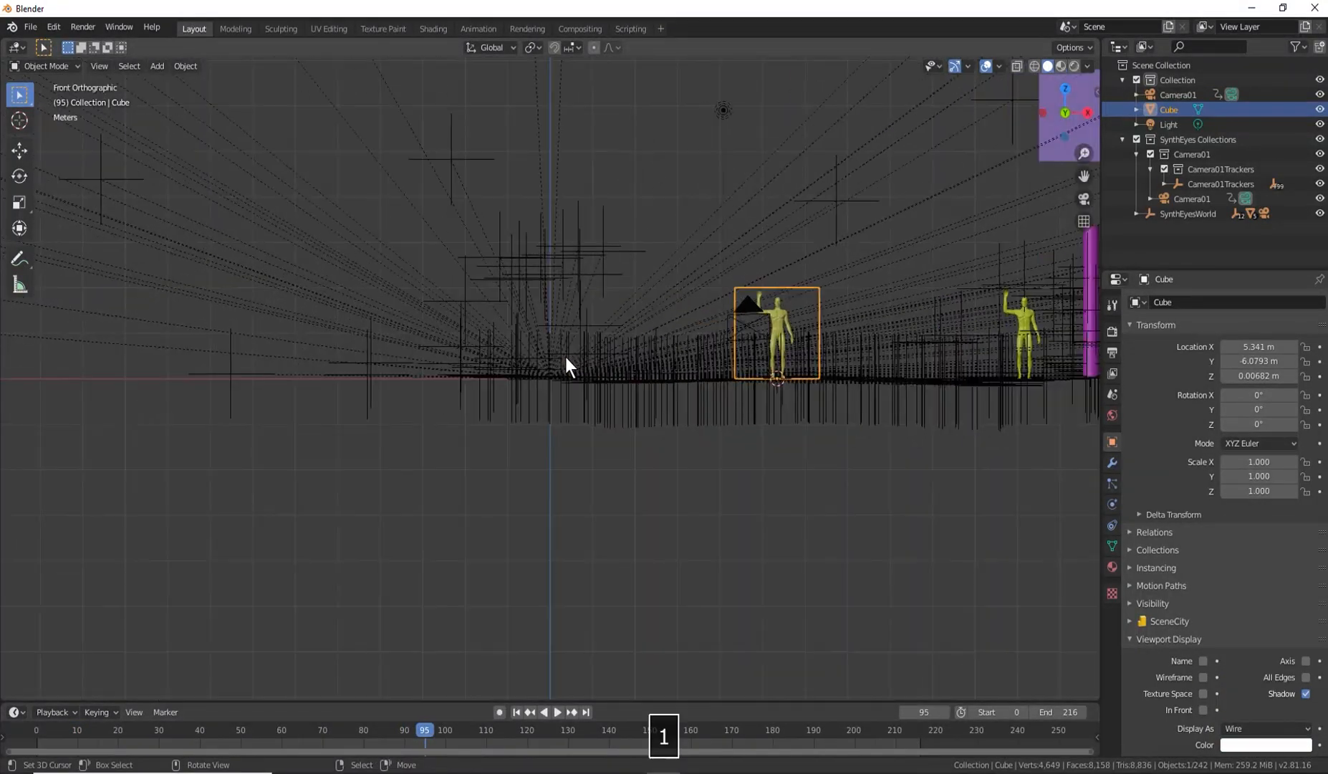
{"action": "scroll", "coordinate": [809, 354], "scroll_direction": "up", "scroll_amount": 3}
{"action": "middle_click_drag", "start_coordinate": [836, 350], "coordinate": [549, 387], "text": "shift"}
{"action": "scroll", "coordinate": [557, 350], "scroll_direction": "up", "scroll_amount": 3}
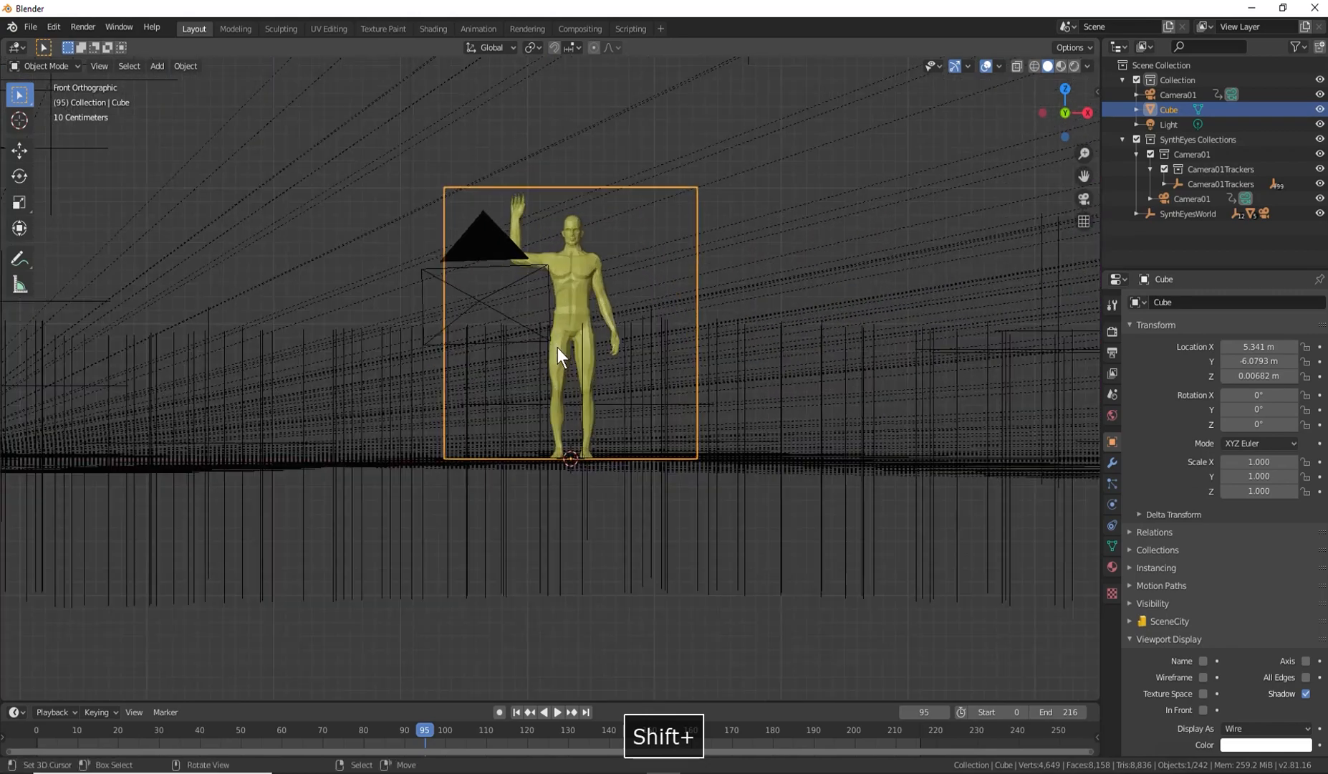
{"action": "scroll", "coordinate": [561, 346], "scroll_direction": "up", "scroll_amount": 3}
{"action": "scroll", "coordinate": [570, 345], "scroll_direction": "down", "scroll_amount": 8}
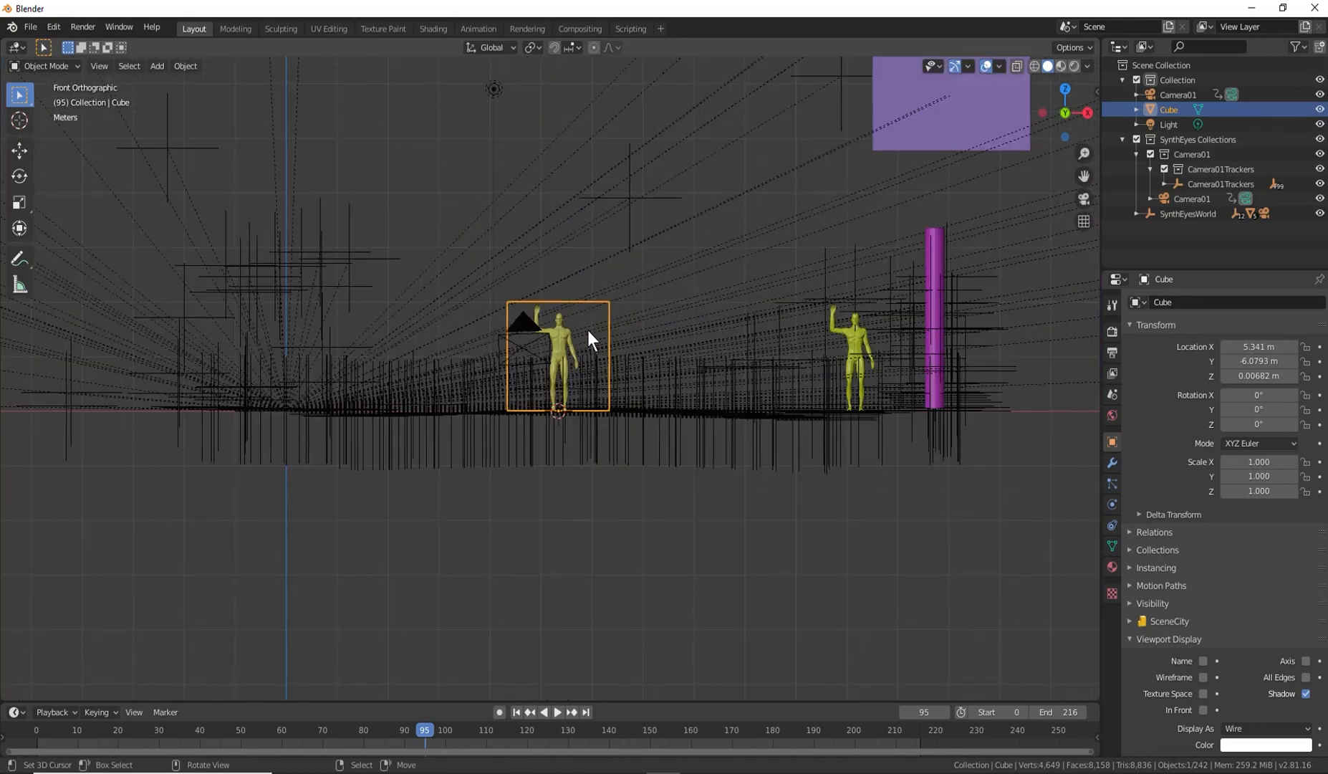
{"action": "scroll", "coordinate": [587, 333], "scroll_direction": "up", "scroll_amount": 2}
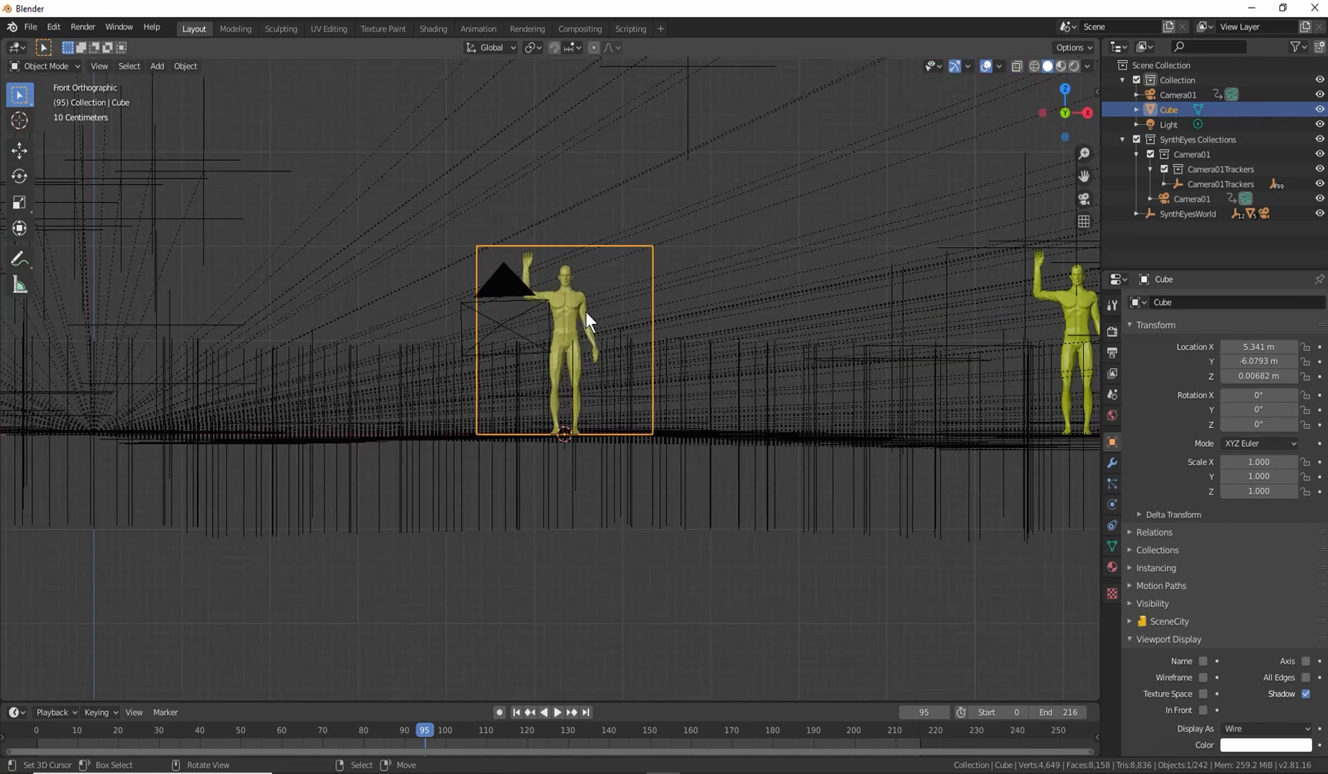
Return to the camera view and hide the relationship lines in the viewport overlays.
{"action": "key", "text": "0"}
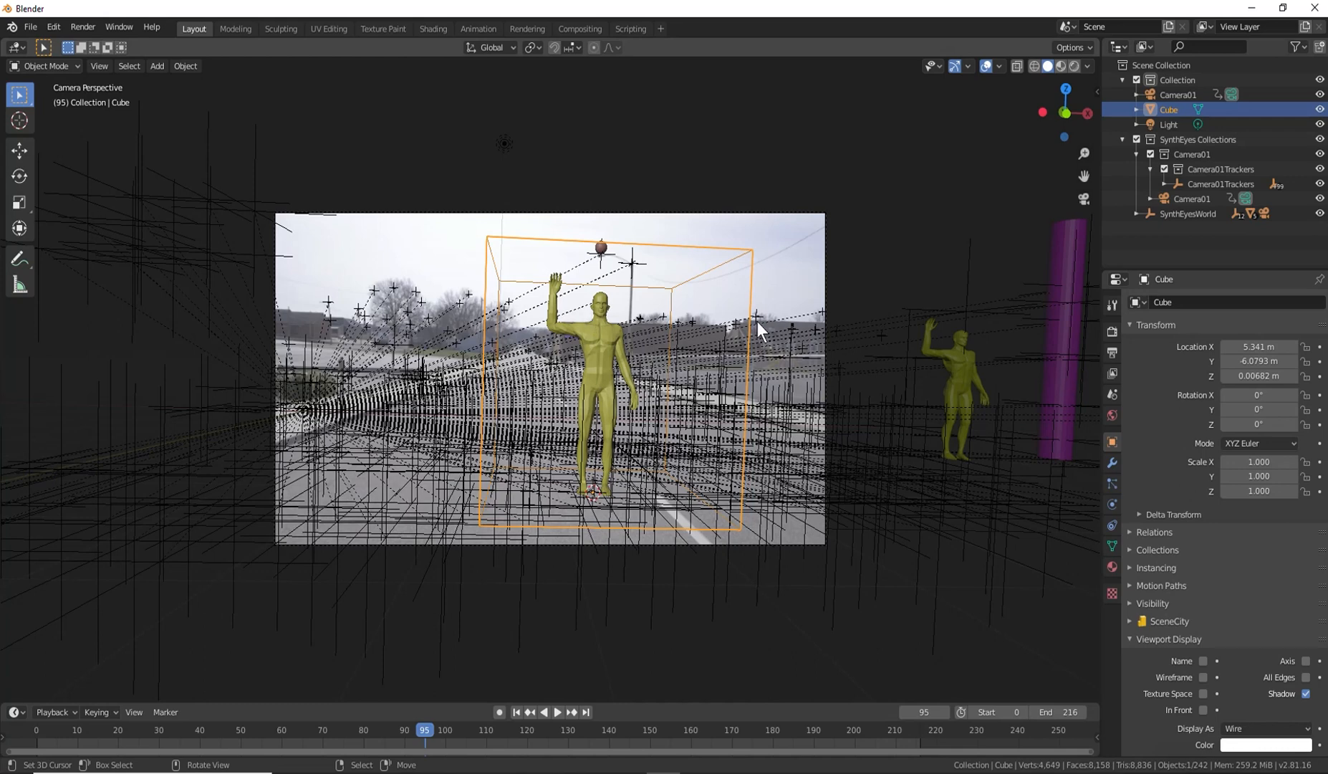
{"action": "left_click", "coordinate": [1001, 66]}
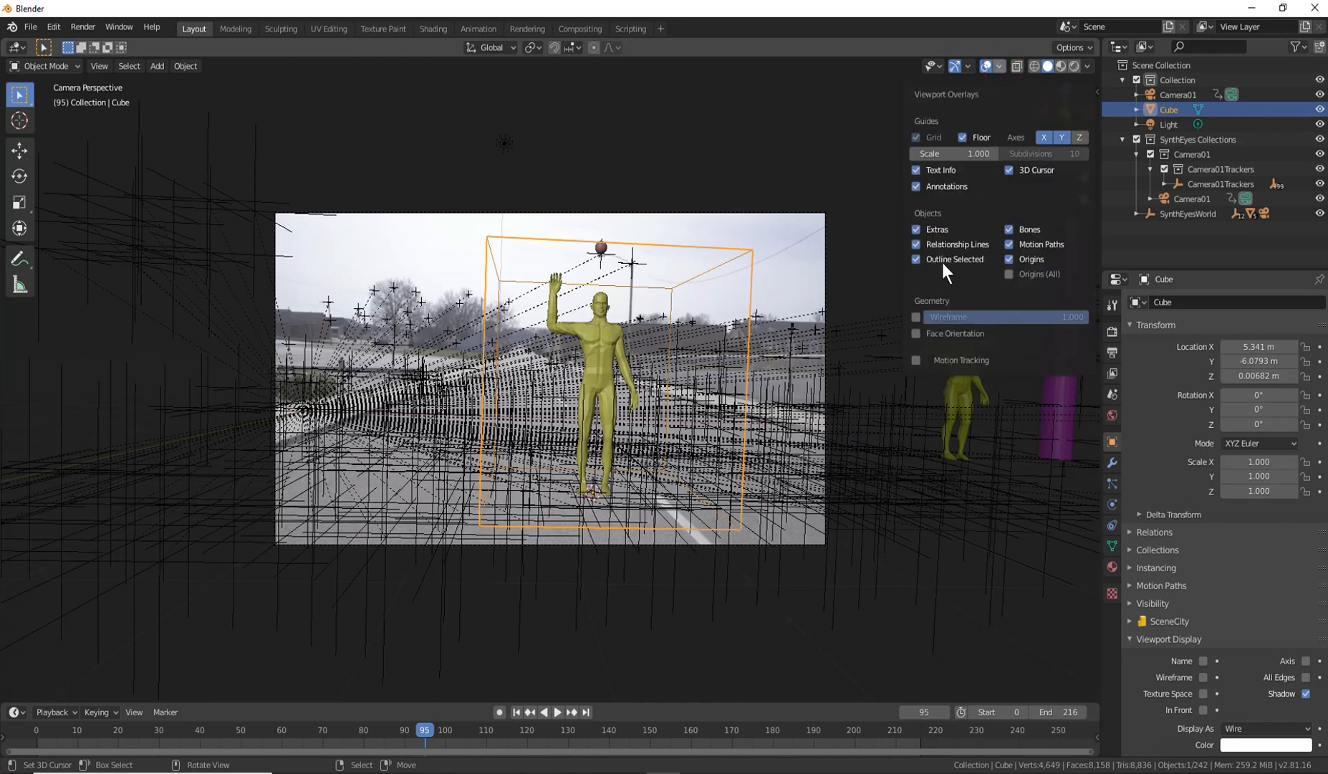
{"action": "left_click", "coordinate": [917, 243]}
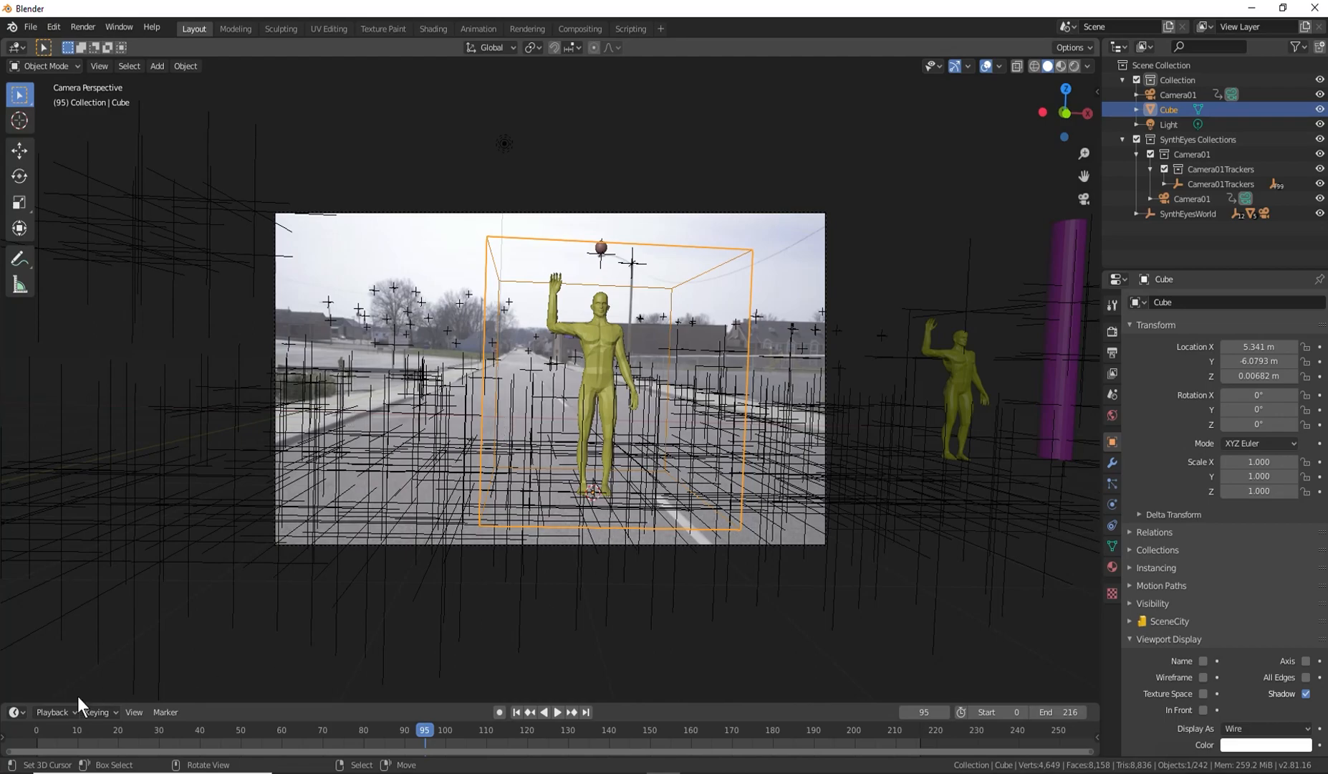
Play the tracked shot through the camera and switch to SynthEyes.
{"action": "key", "text": "space"}
{"action": "left_click_drag", "start_coordinate": [709, 771], "coordinate": [393, 692]}
{"action": "key", "text": "space"}
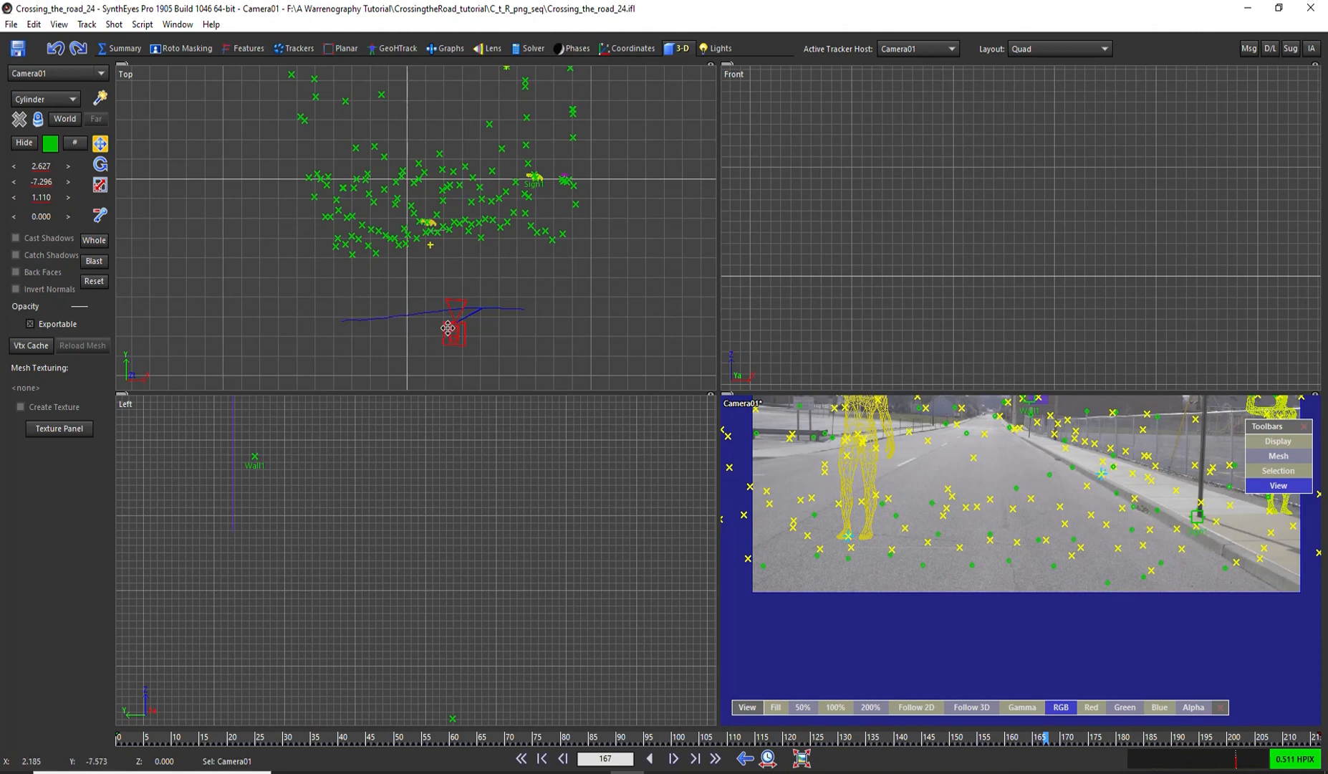
Shift the whole solved scene in the Top view by moving Camera01 to X 1.384, Y -8.425, with Whole mode on only for the move.
{"action": "left_click", "coordinate": [94, 240]}
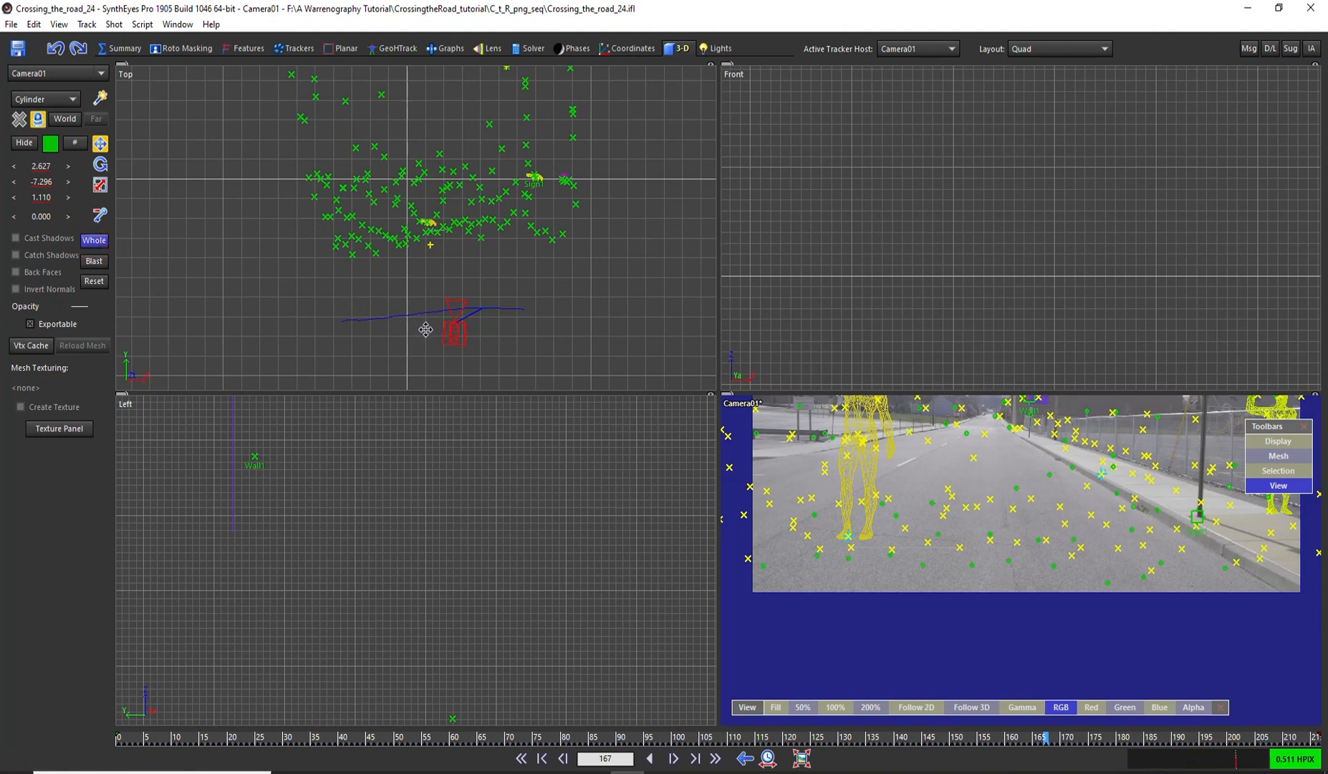
{"action": "left_click_drag", "start_coordinate": [451, 333], "coordinate": [428, 362]}
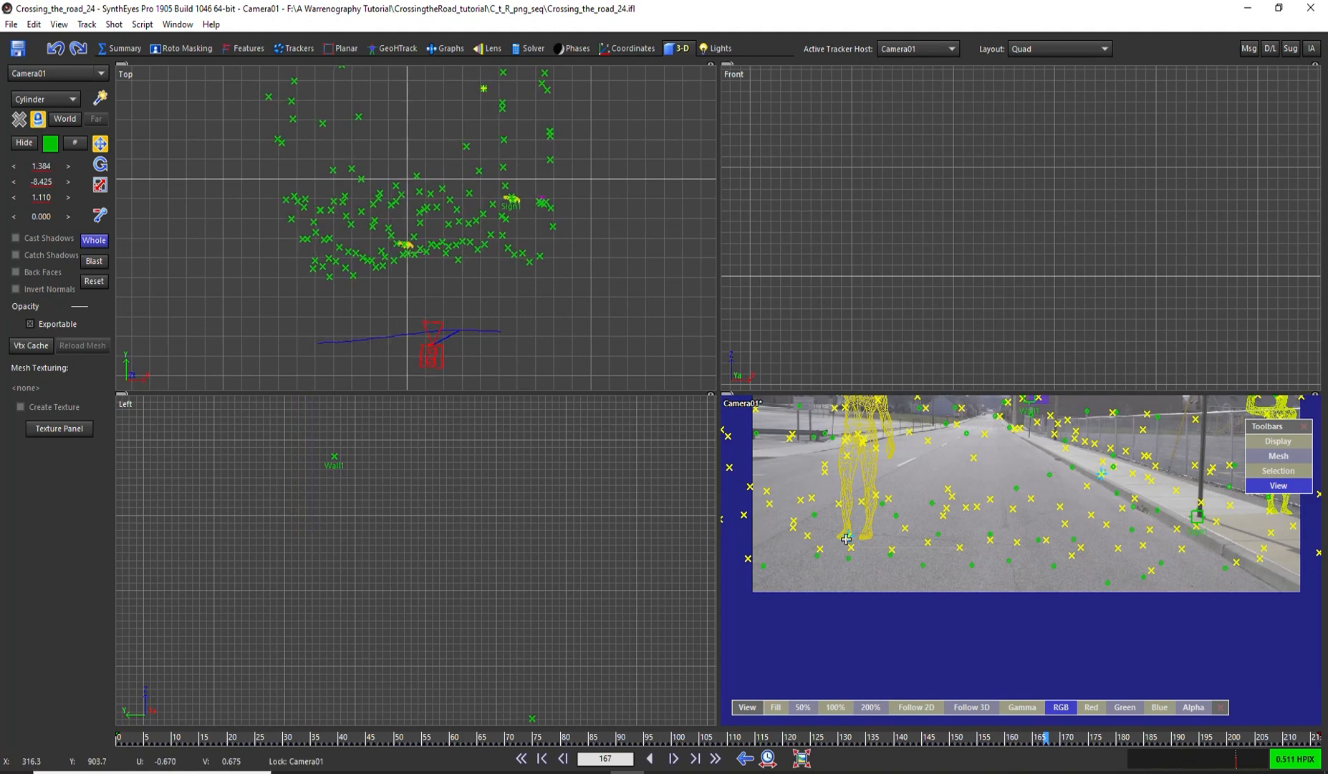
{"action": "left_click", "coordinate": [93, 240]}
Select the tracker at the near figure's foot and examine its position against the mesh and the vertical axis in the Top view.
{"action": "left_click", "coordinate": [848, 536]}
{"action": "scroll", "coordinate": [423, 257], "scroll_direction": "up", "scroll_amount": 5}
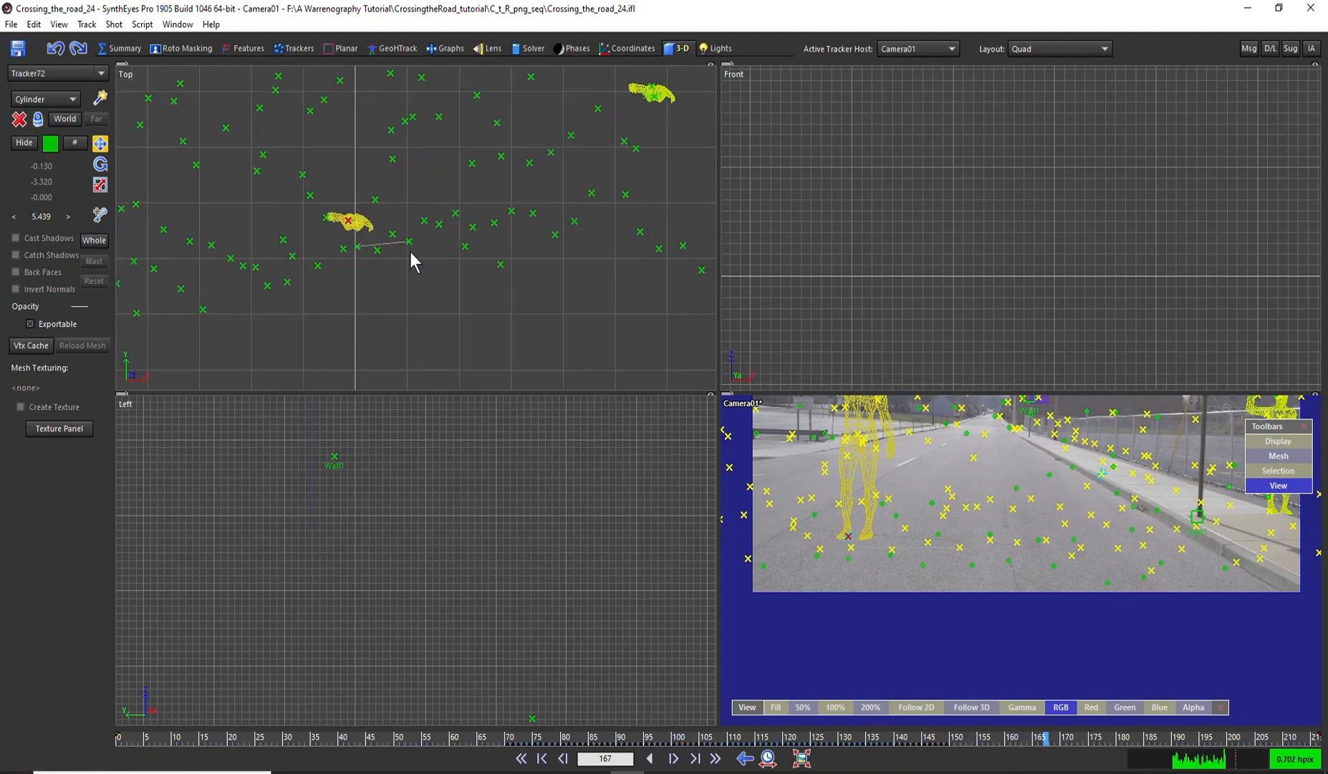
{"action": "scroll", "coordinate": [318, 195], "scroll_direction": "up", "scroll_amount": 5}
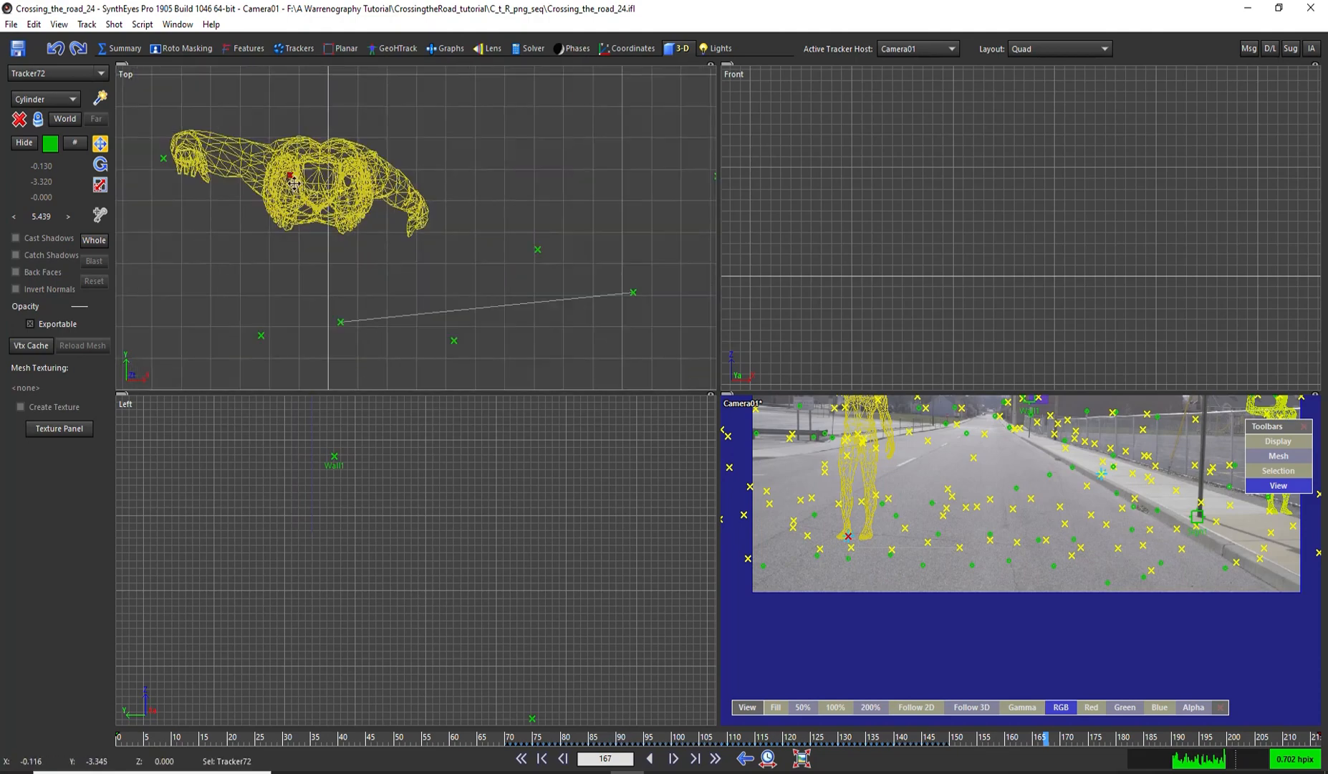
{"action": "scroll", "coordinate": [317, 194], "scroll_direction": "up", "scroll_amount": 3}
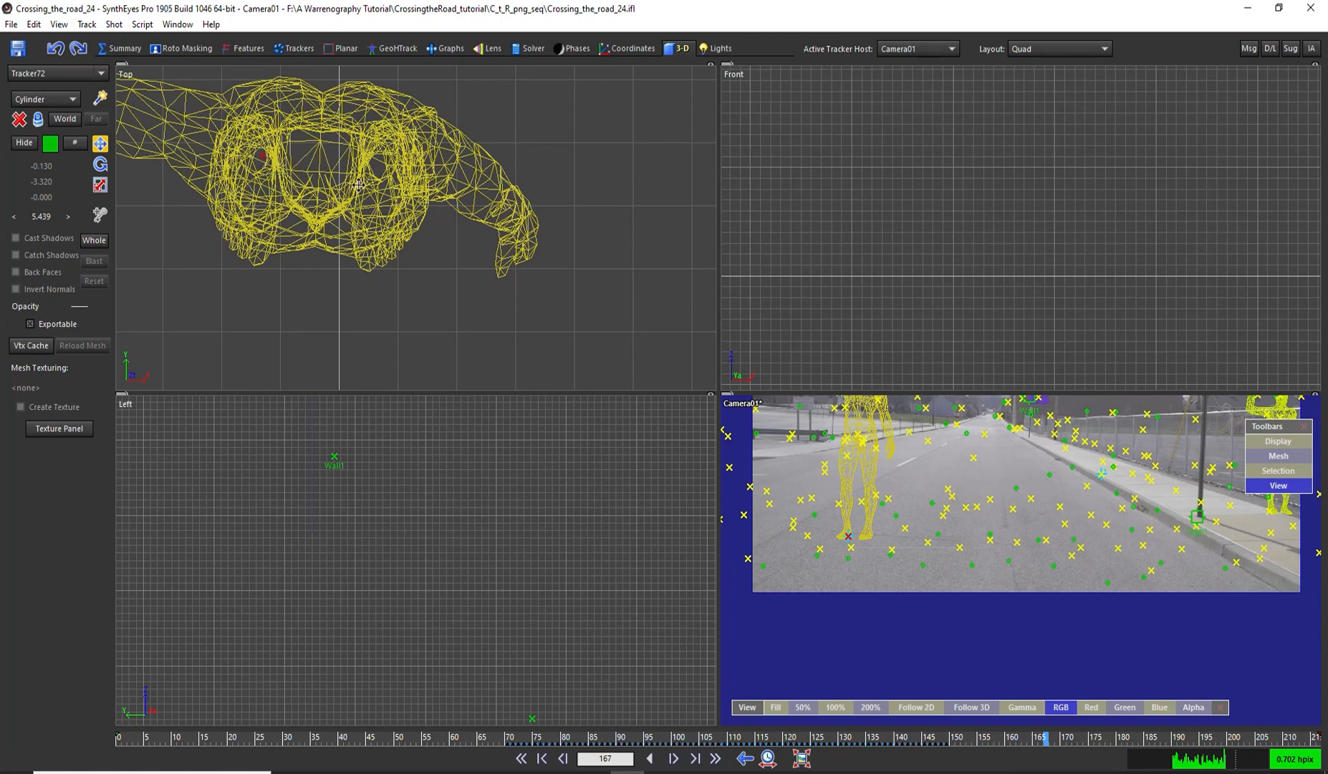
{"action": "scroll", "coordinate": [410, 290], "scroll_direction": "down", "scroll_amount": 6}
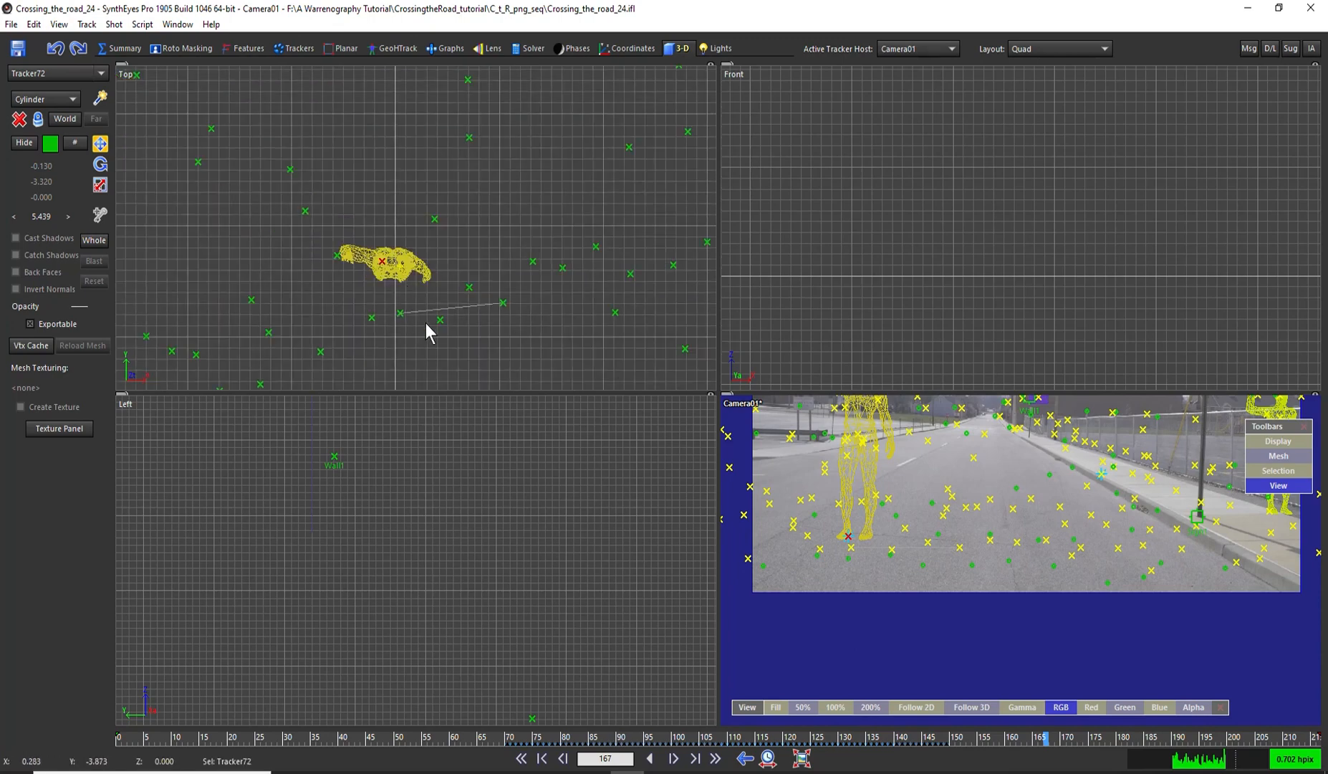
Shift the whole solved scene slightly in the Top view by moving Camera01 to X 1.366, Y -8.482, with Whole mode on only for the move.
{"action": "left_click", "coordinate": [96, 240]}
{"action": "middle_click_drag", "start_coordinate": [308, 285], "coordinate": [323, 216]}
{"action": "scroll", "coordinate": [323, 217], "scroll_direction": "down", "scroll_amount": 2}
{"action": "middle_click_drag", "start_coordinate": [363, 294], "coordinate": [337, 202]}
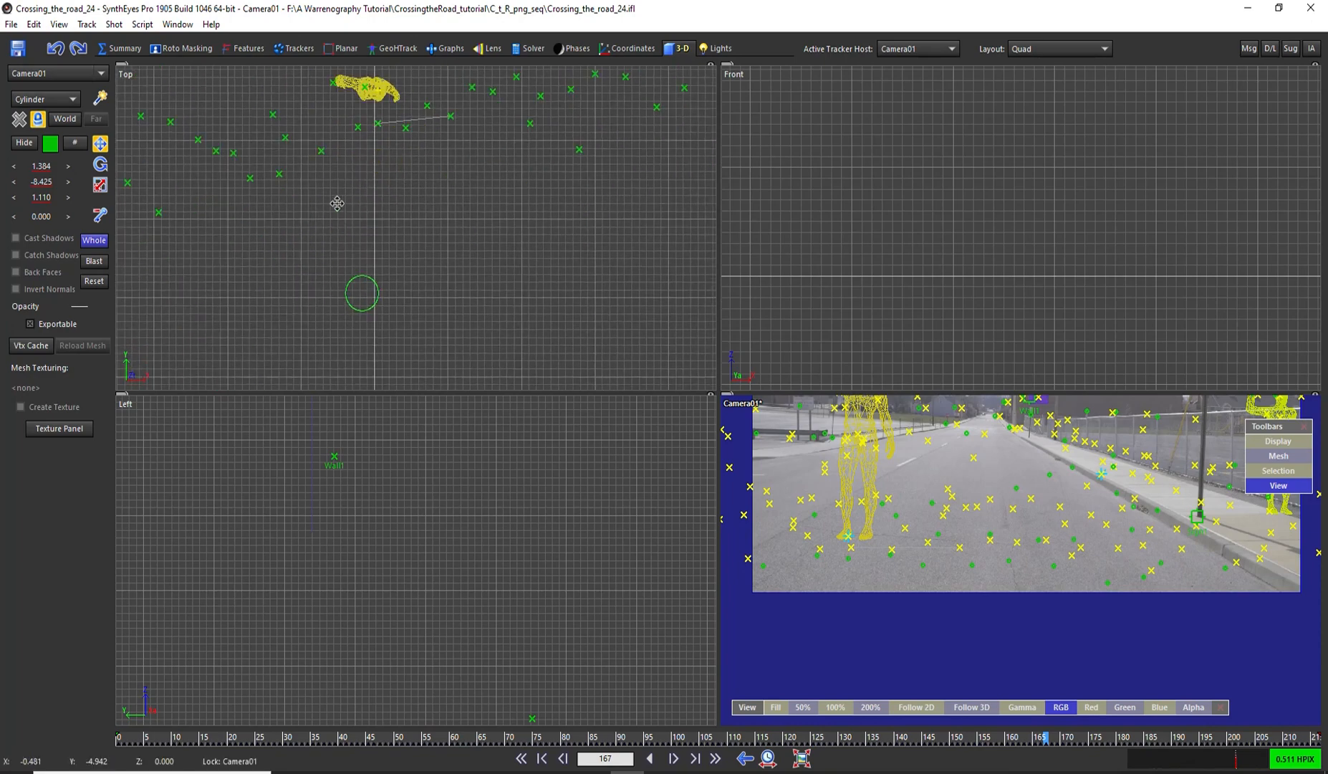
{"action": "scroll", "coordinate": [345, 232], "scroll_direction": "down", "scroll_amount": 3}
{"action": "mouse_move", "coordinate": [408, 367]}
{"action": "left_mouse_down"}
{"action": "mouse_move", "coordinate": [414, 342]}
{"action": "mouse_move", "coordinate": [410, 370]}
{"action": "left_mouse_up"}
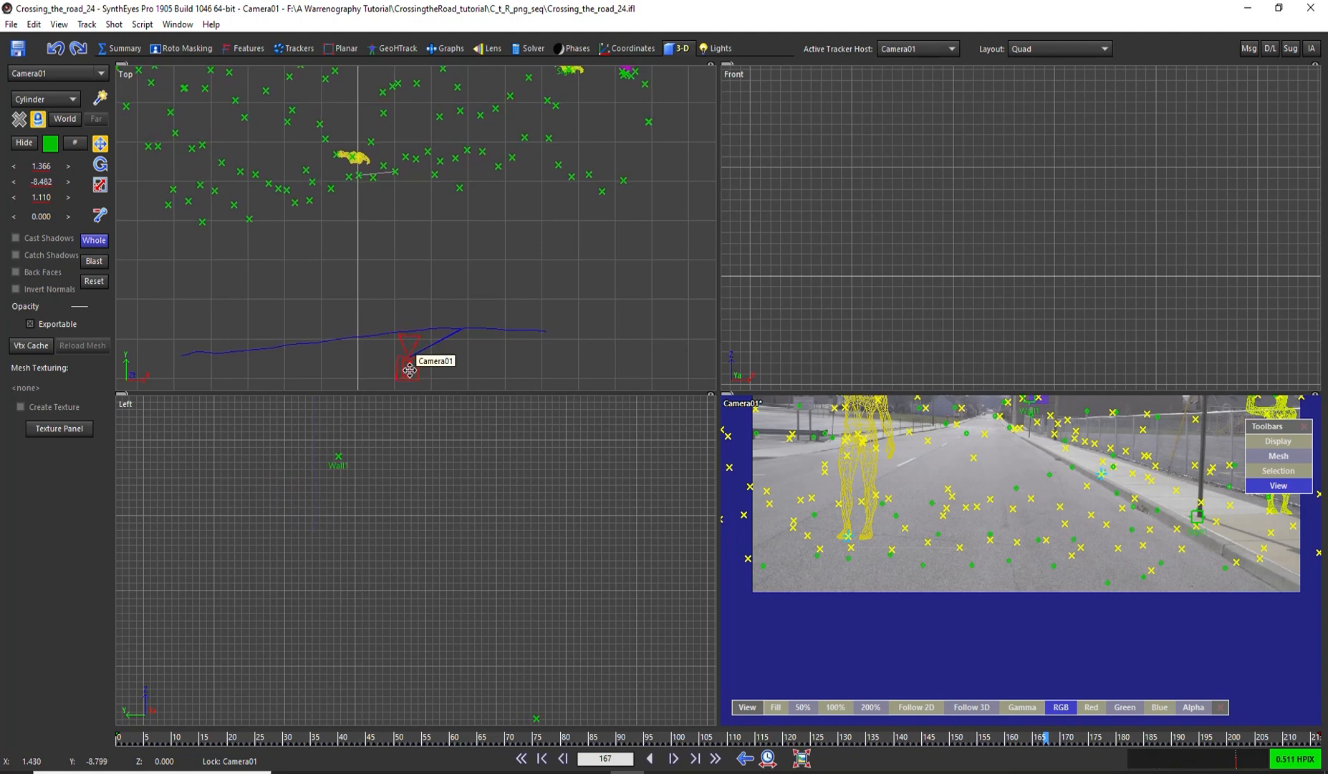
{"action": "left_click", "coordinate": [93, 241]}
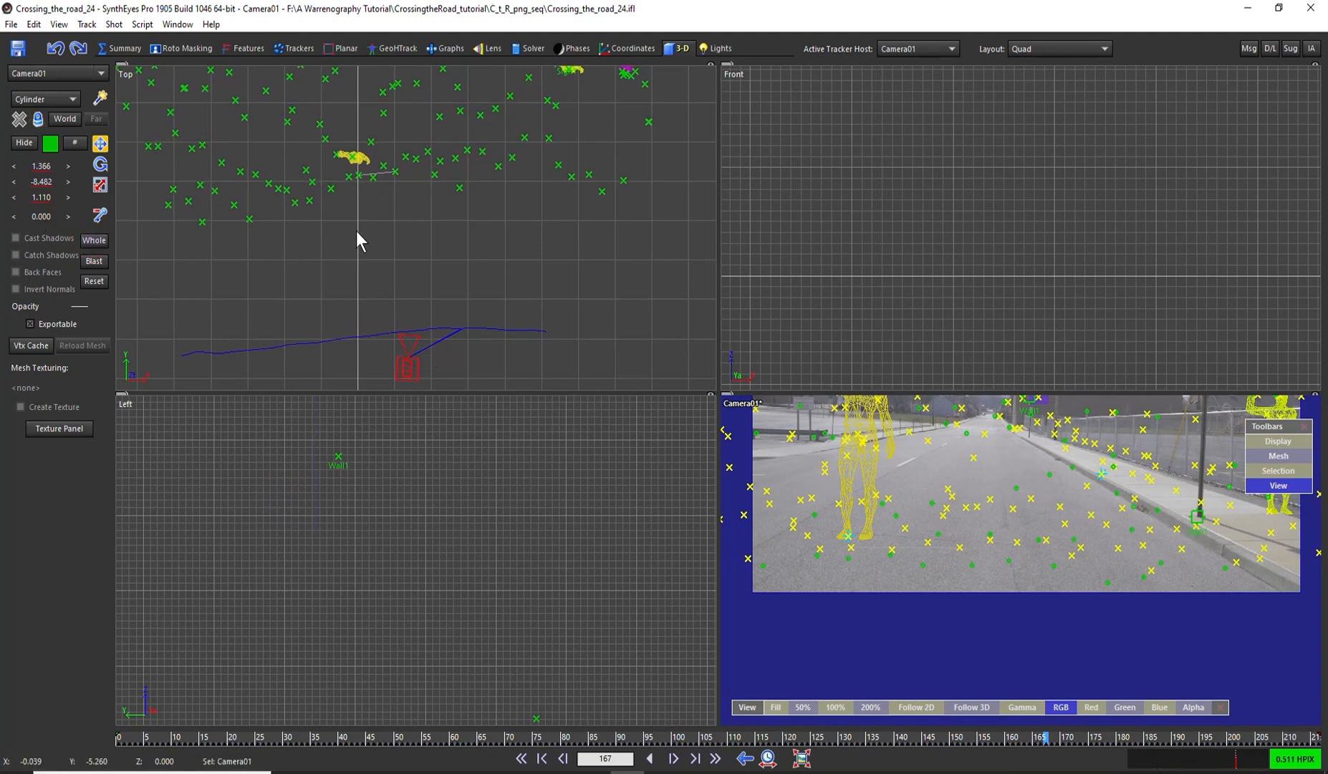
Save the scene and export it as Blender (Python), overwriting Crossing_the_road_24.py with the existing export settings.
{"action": "key", "text": "ctrl+s"}
{"action": "left_click", "coordinate": [11, 24]}
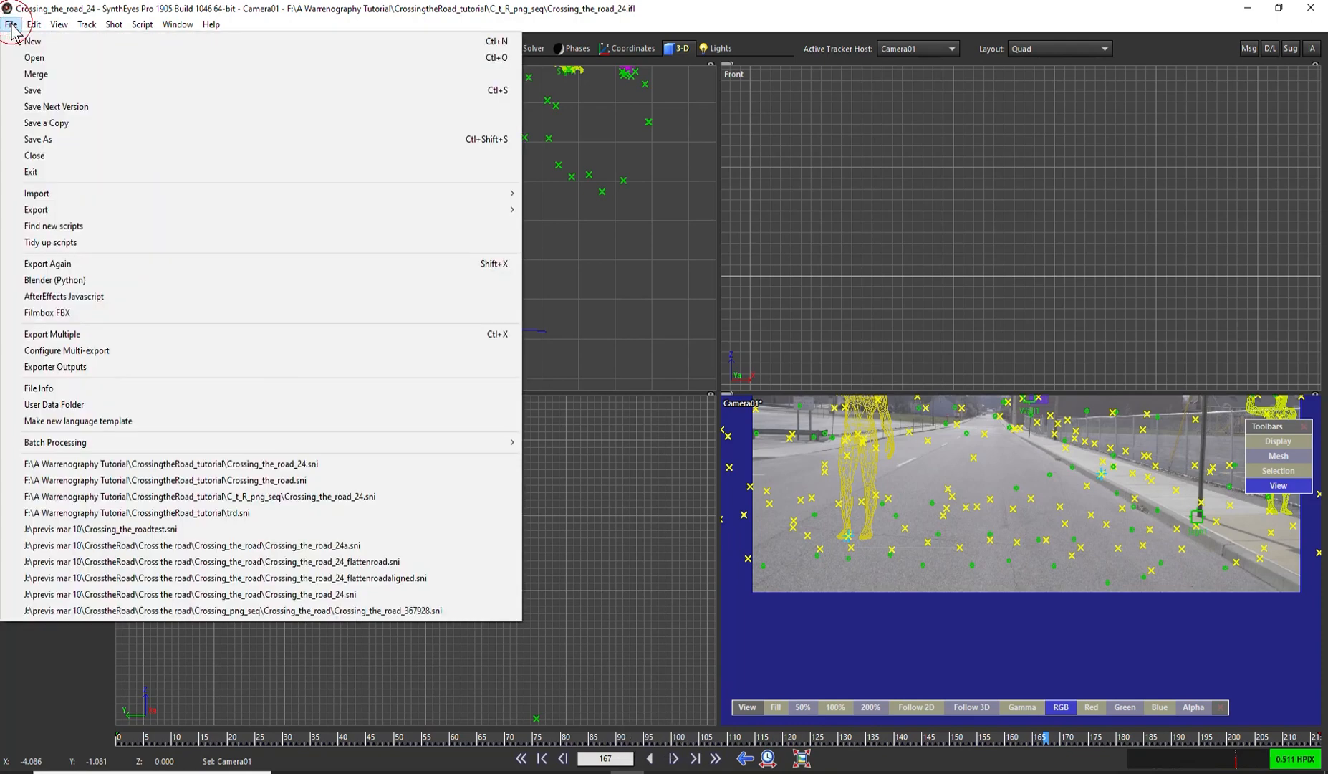
{"action": "left_click", "coordinate": [45, 280]}
{"action": "left_click", "coordinate": [312, 154]}
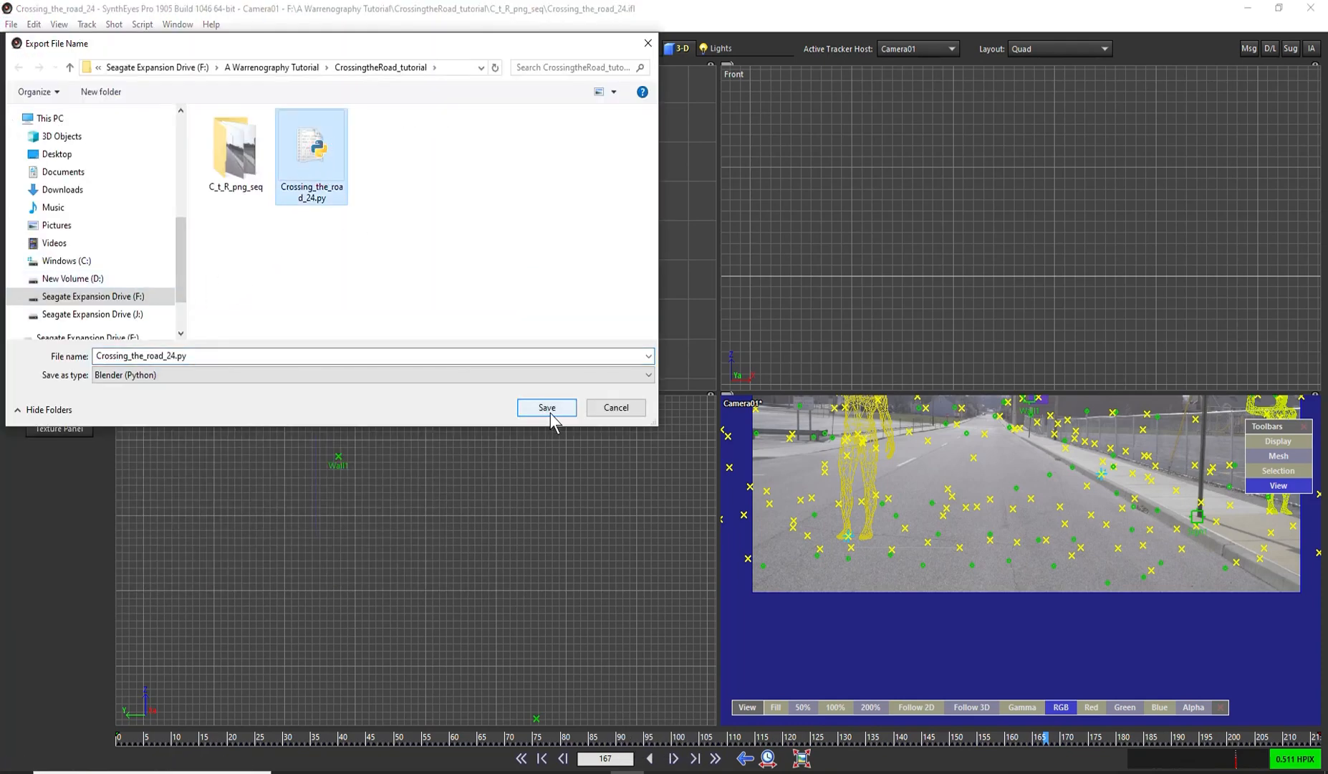
{"action": "left_click", "coordinate": [546, 407]}
{"action": "left_click", "coordinate": [691, 394]}
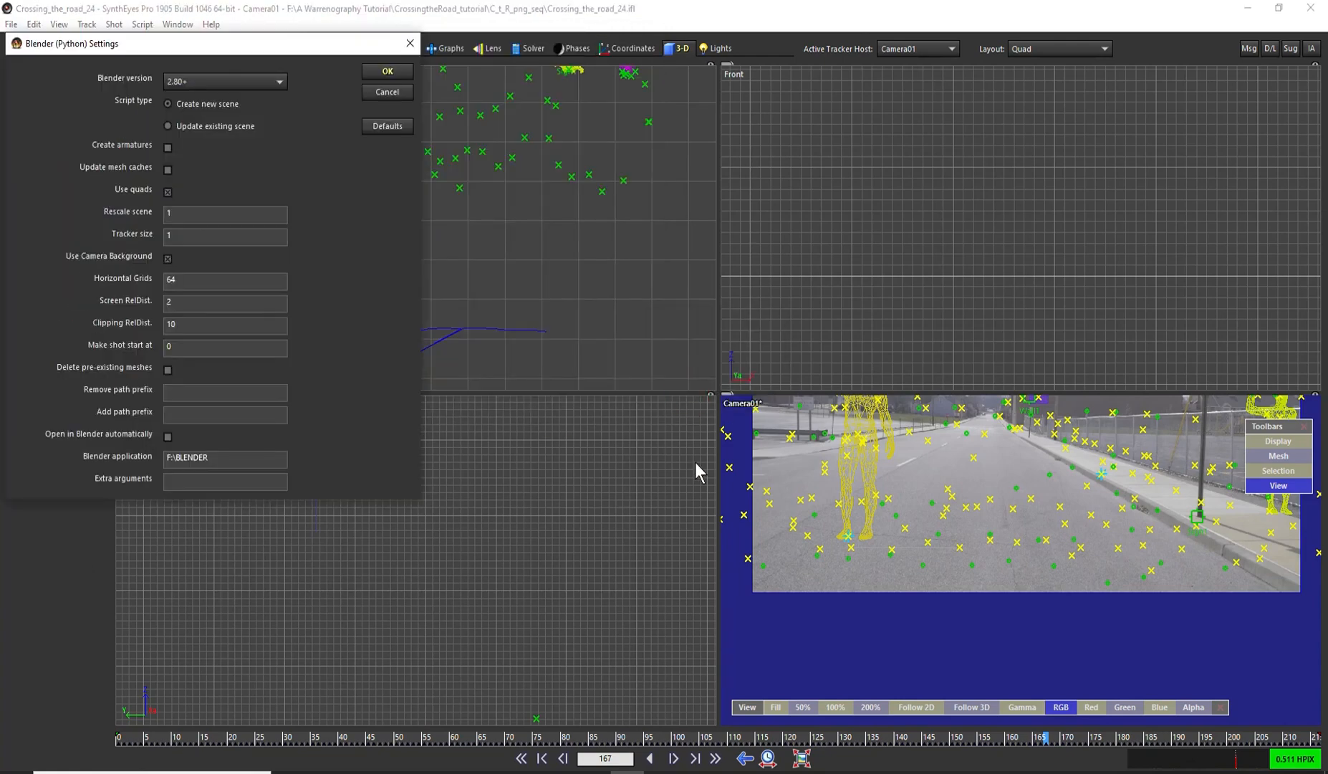
{"action": "left_click", "coordinate": [387, 71]}
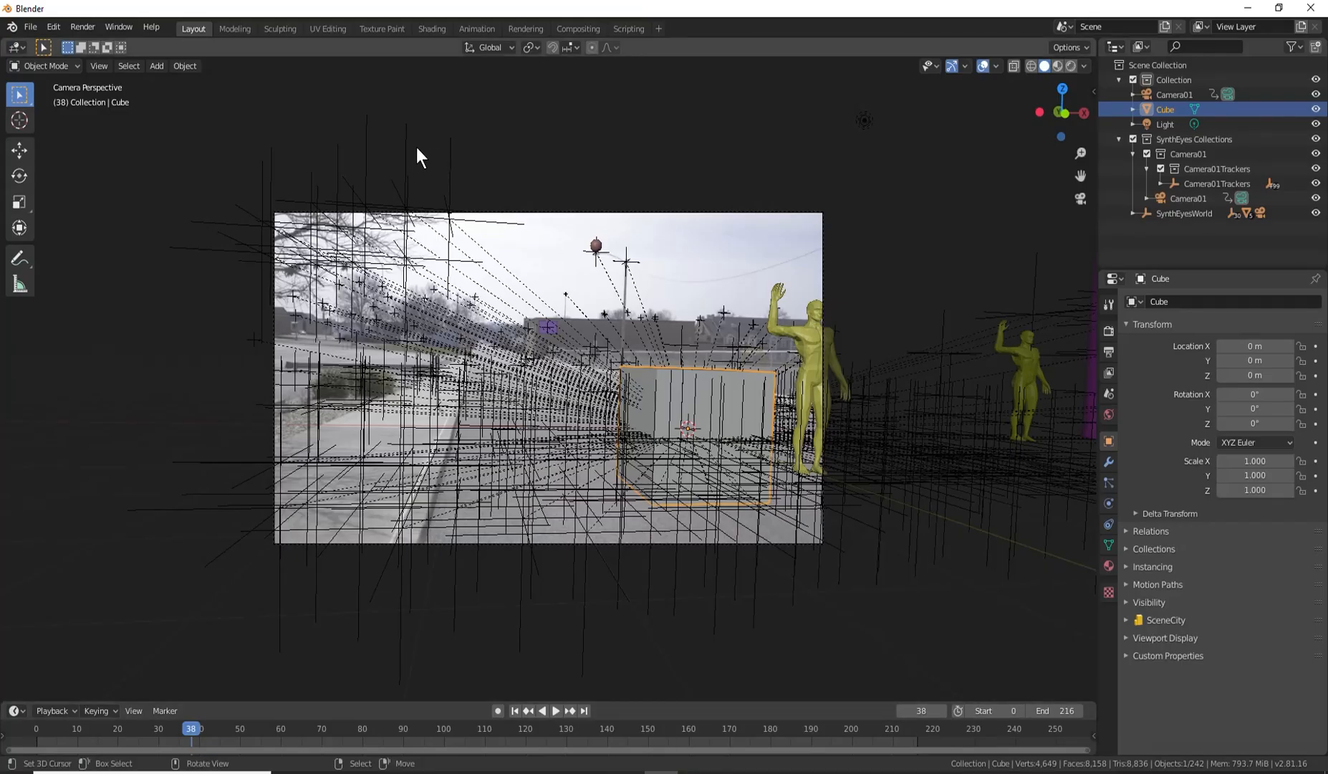
Switch to Blender and start a new General file, discarding the changes to the old scene.
{"action": "key", "text": "ctrl+n"}
{"action": "left_click", "coordinate": [348, 213]}
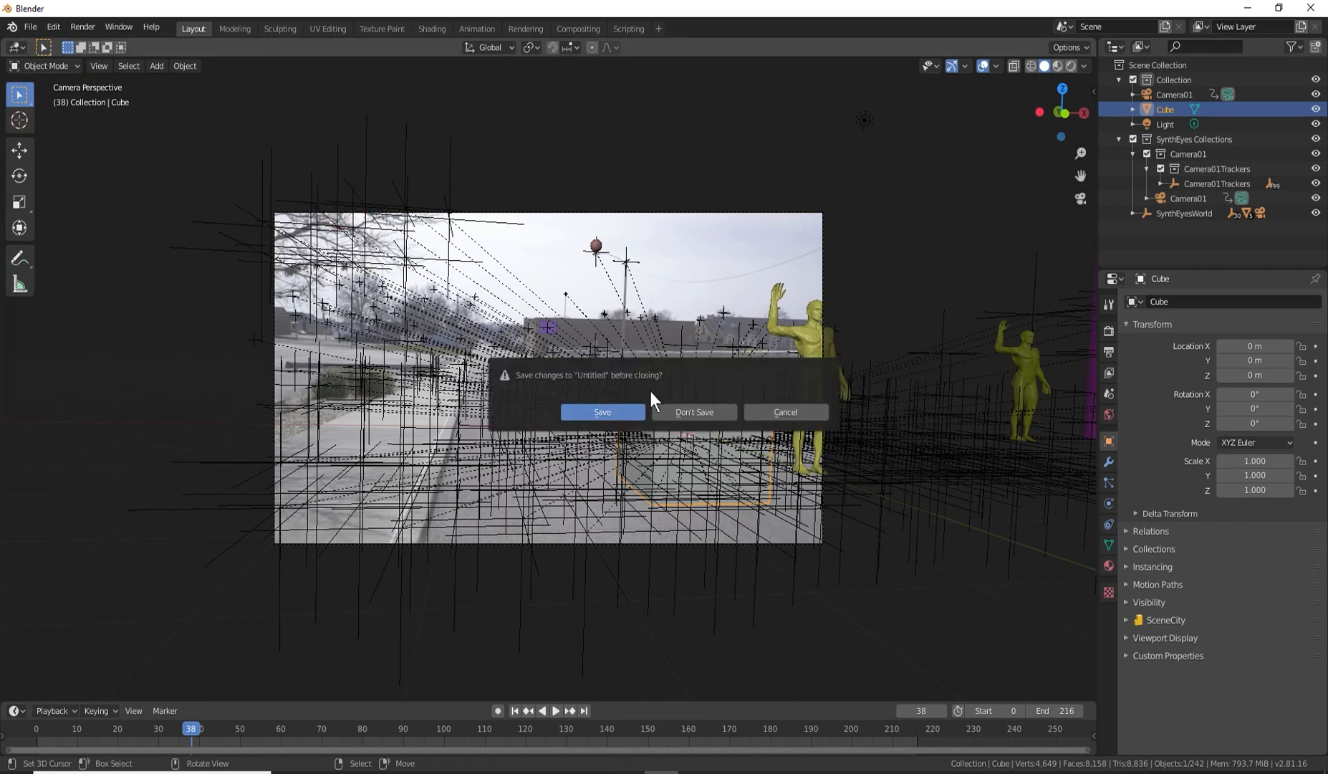
{"action": "left_click", "coordinate": [675, 412]}
Open Crossing_the_road_24.py from the CrossingtheRoad_tutorial folder in the Text Editor and run the script.
{"action": "left_click", "coordinate": [13, 49]}
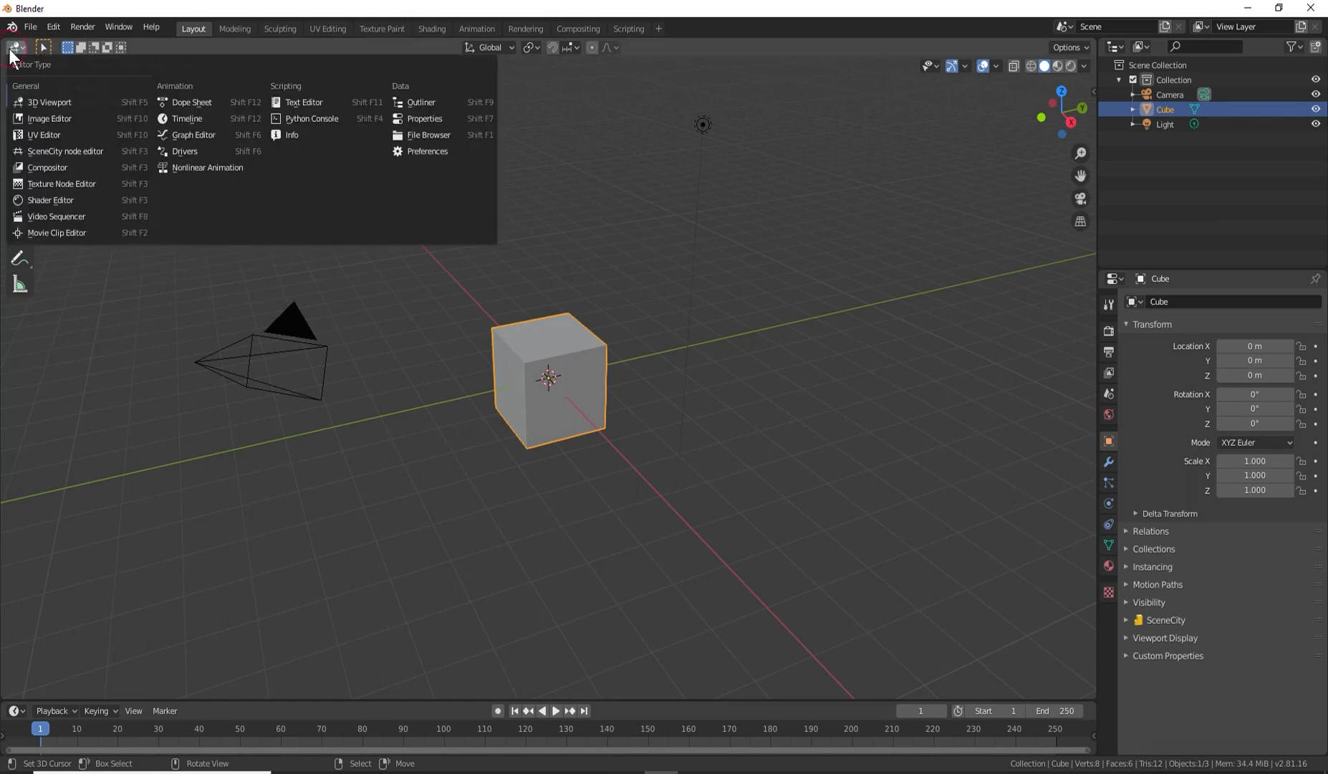
{"action": "left_click", "coordinate": [280, 102]}
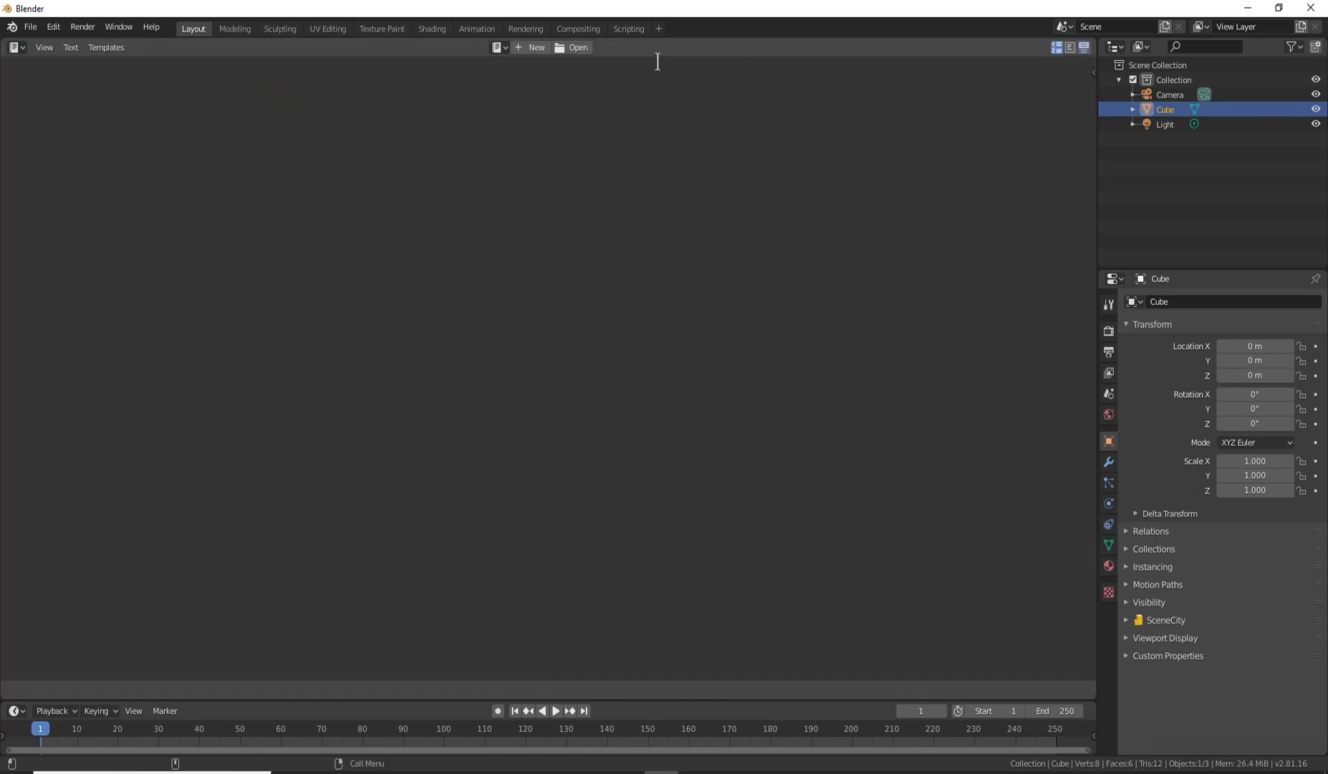
{"action": "left_click", "coordinate": [579, 48]}
{"action": "left_click", "coordinate": [364, 541]}
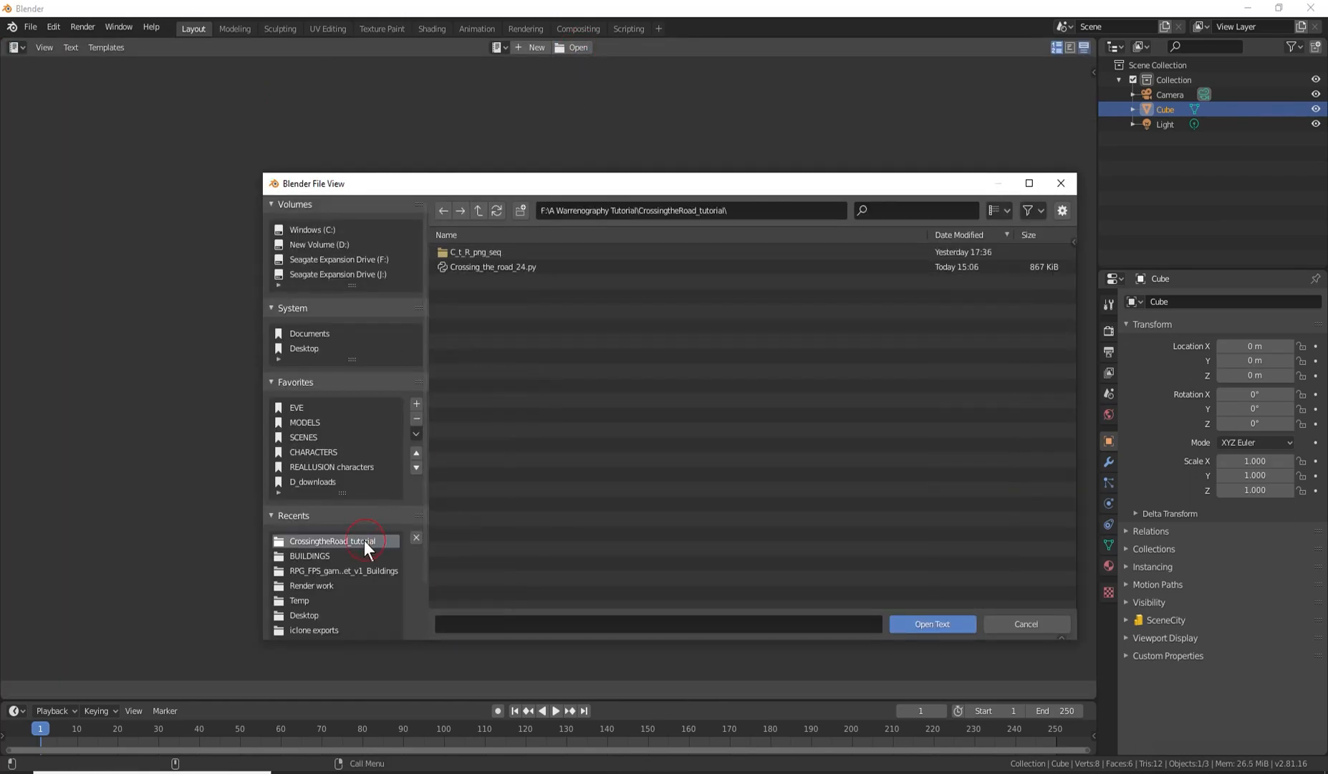
{"action": "double_click", "coordinate": [529, 268]}
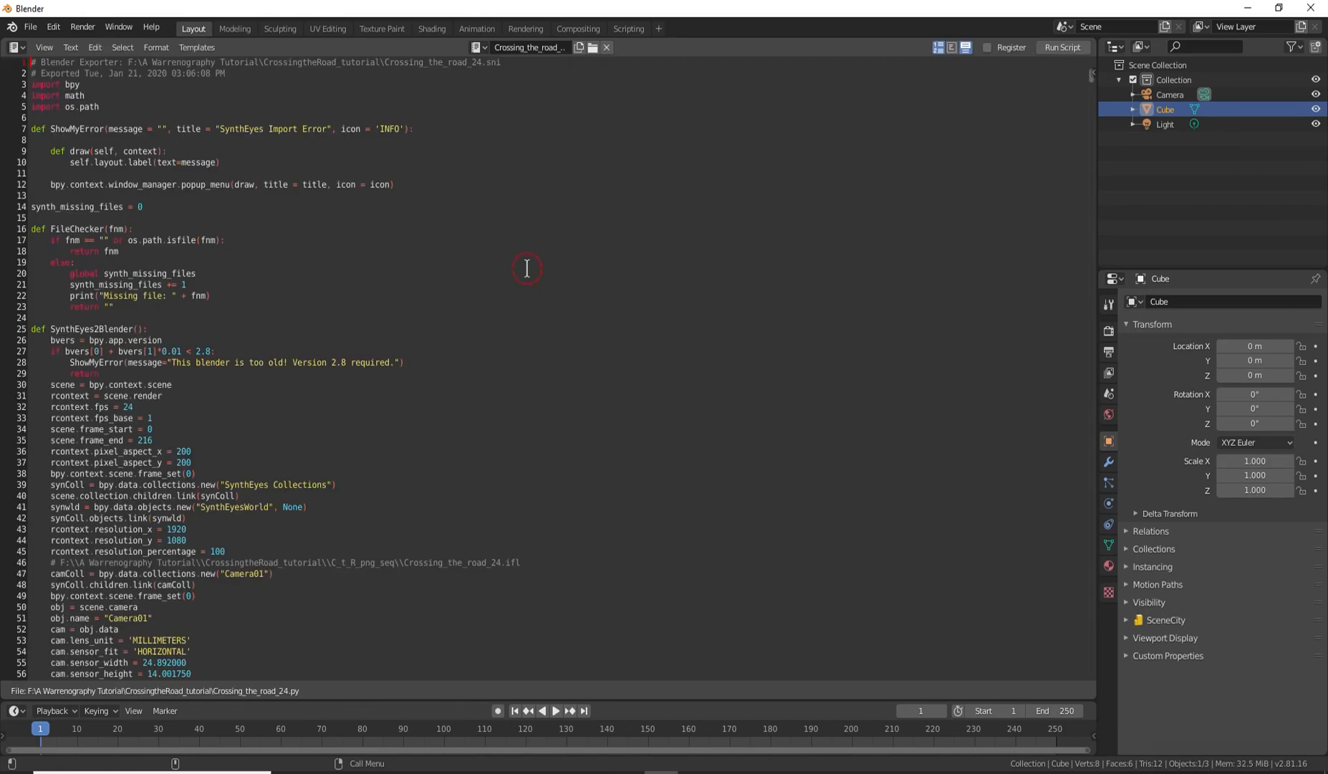
{"action": "left_click", "coordinate": [1056, 49]}
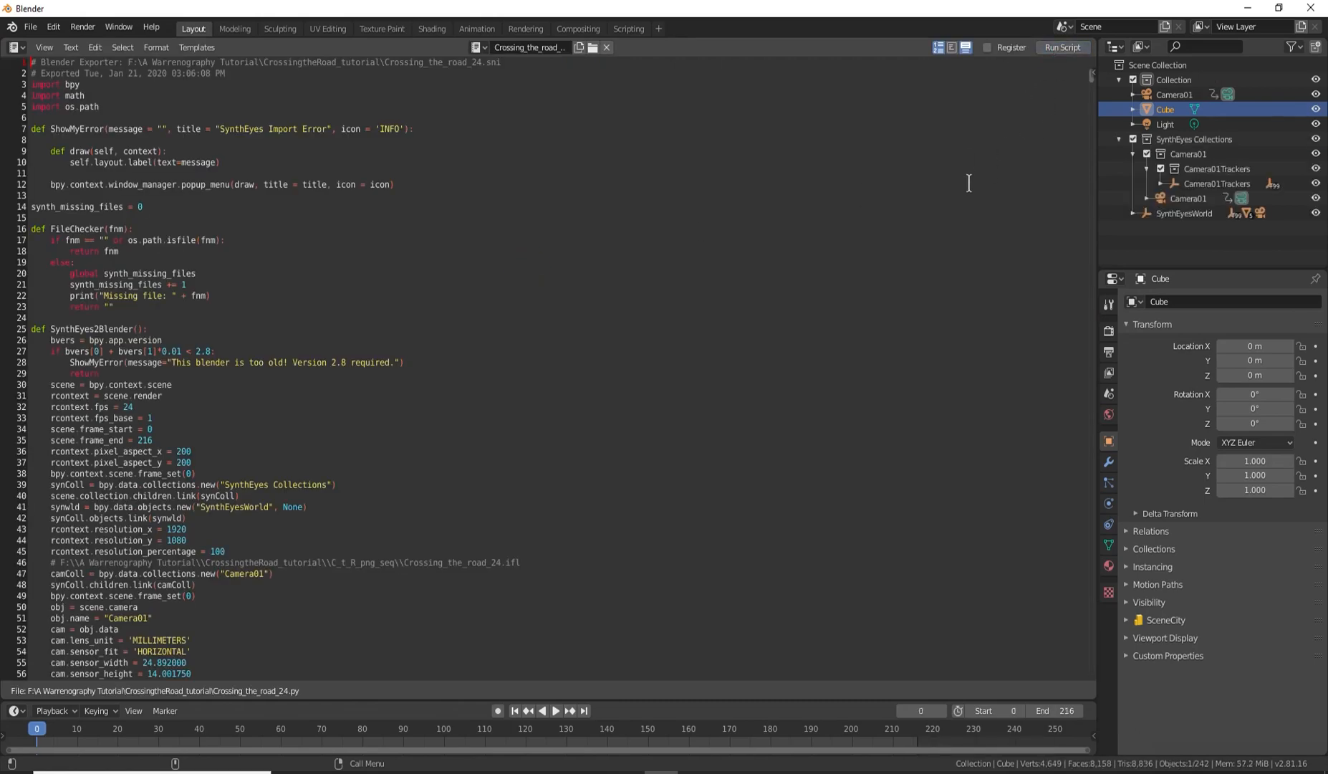
Return to the 3D Viewport, look through the tracked camera, and play the shot to check the cube against the footage.
{"action": "left_click", "coordinate": [14, 47]}
{"action": "left_click", "coordinate": [29, 97]}
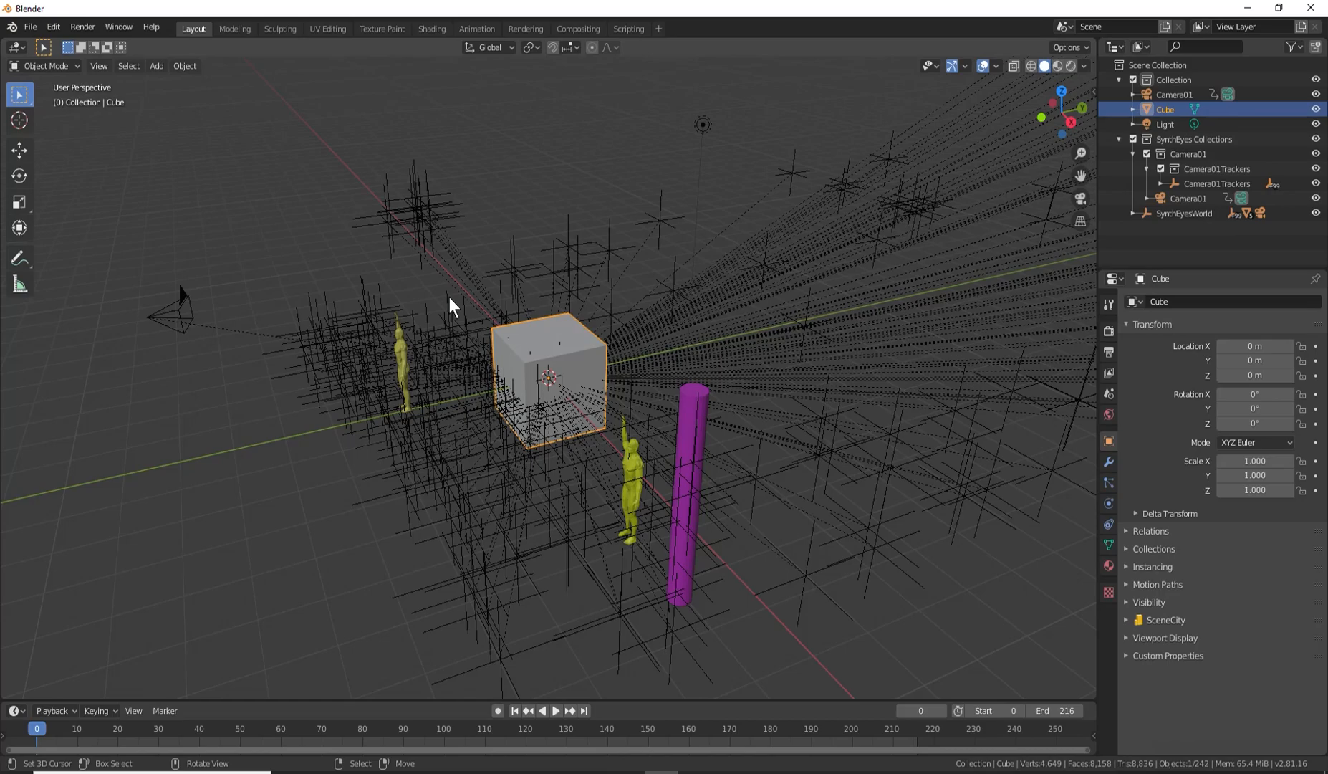
{"action": "key", "text": "KP_0"}
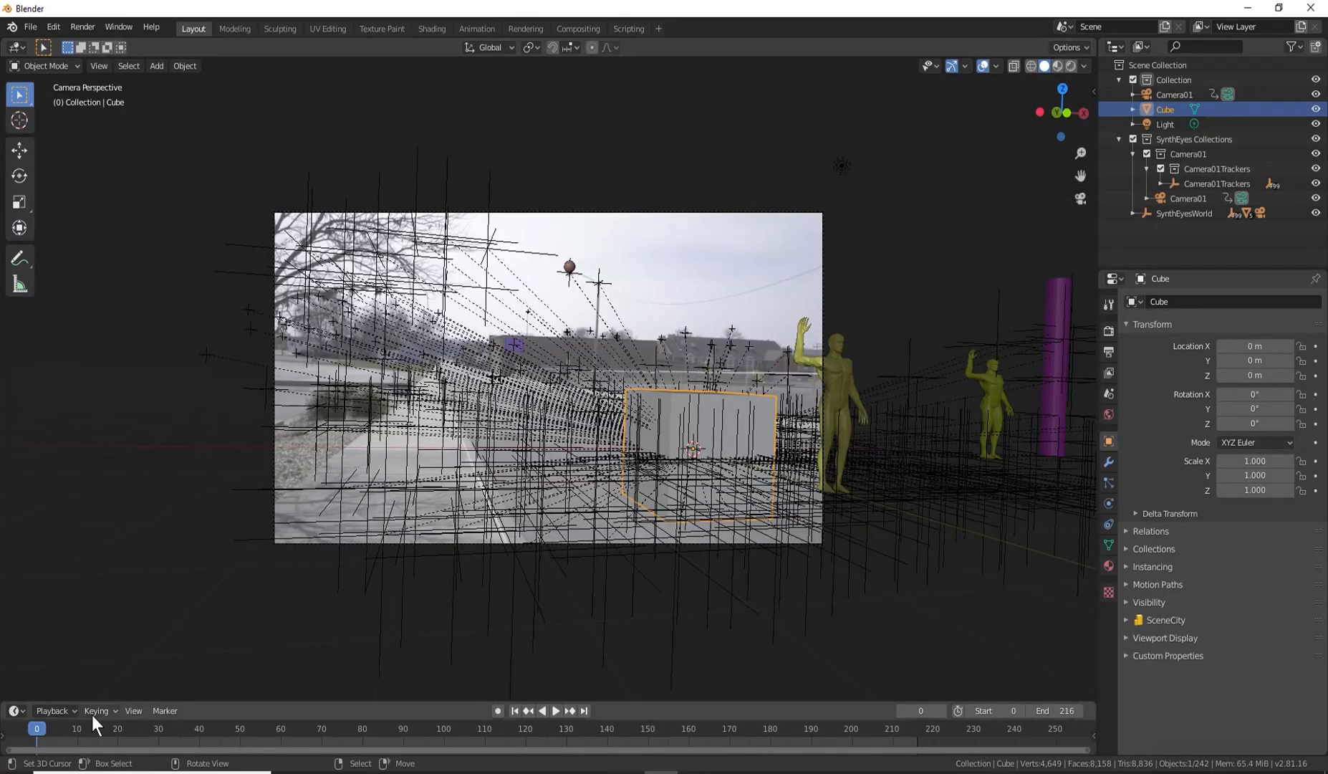
{"action": "key", "text": "space"}
{"action": "key", "text": "space"}
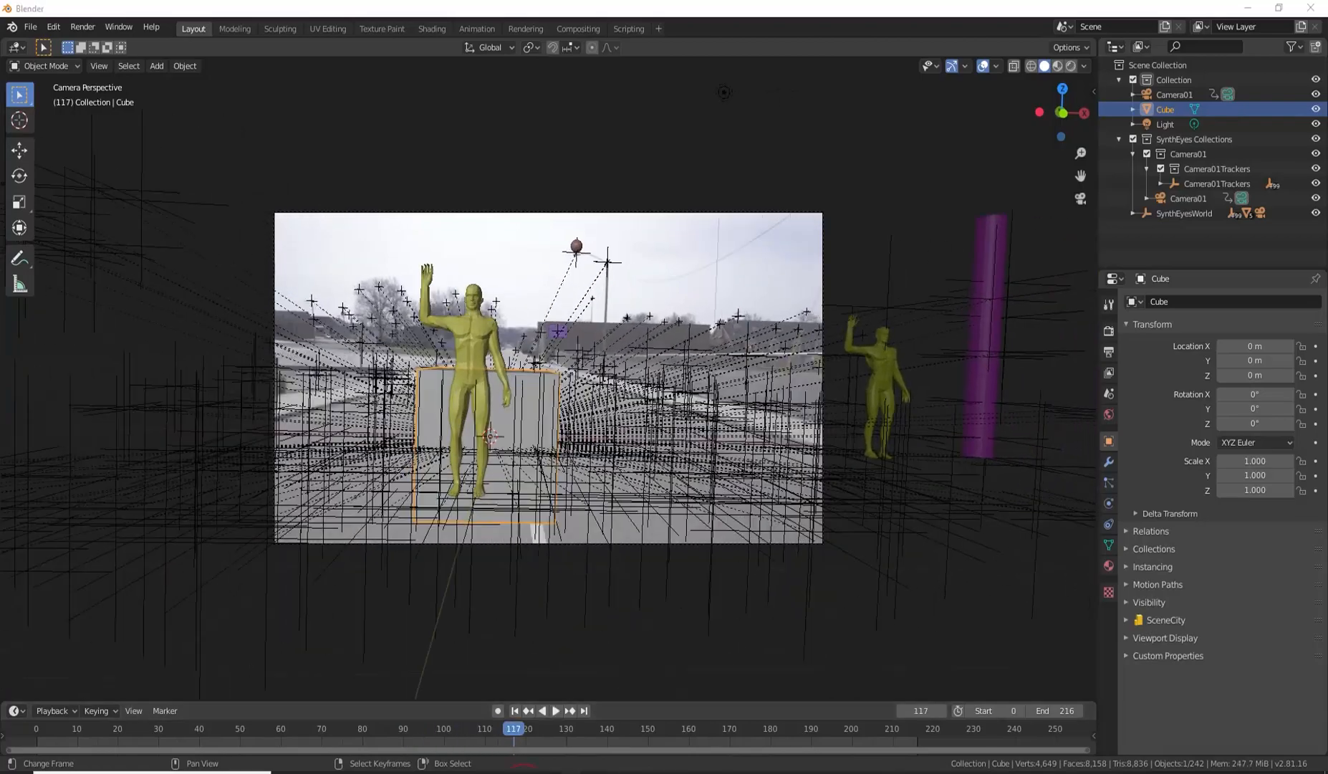